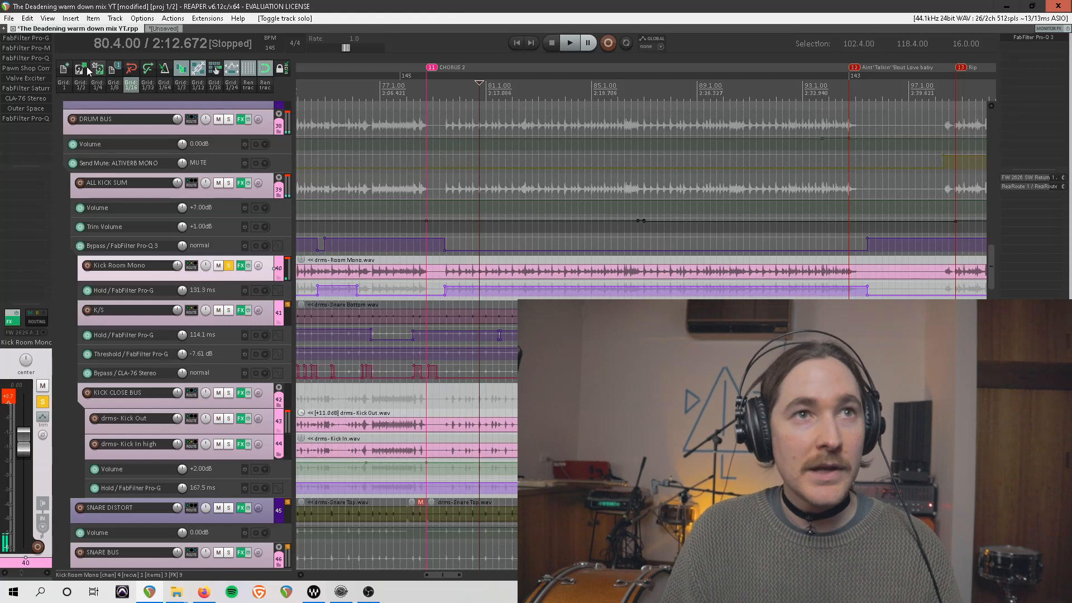
Review the Pro-G gate on Kick Room Mono and open Pro-MB to examine its high band's expander settings.
click(34, 39)
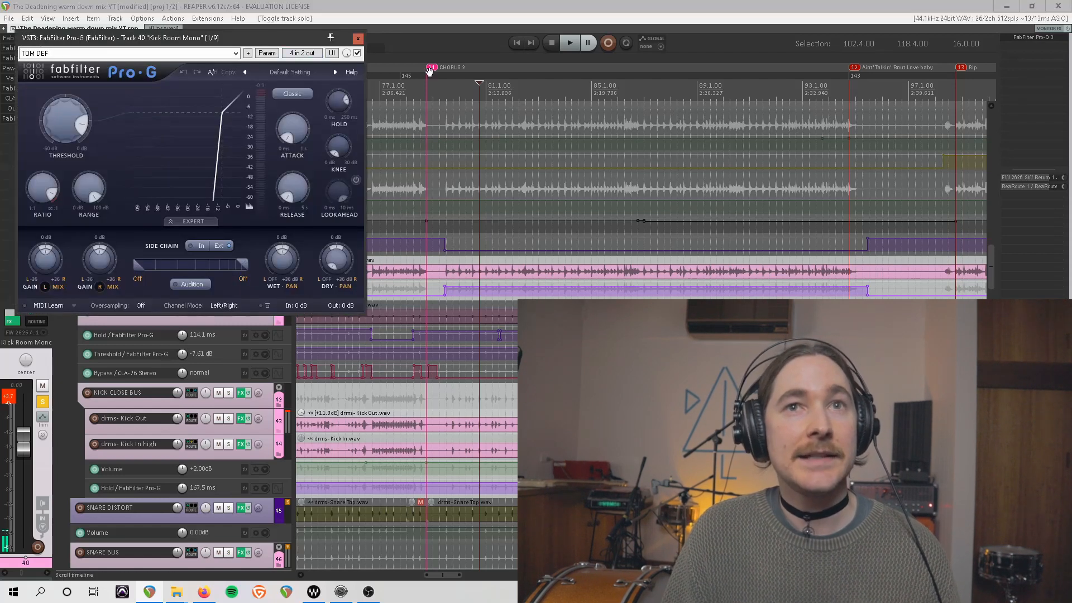
click(358, 39)
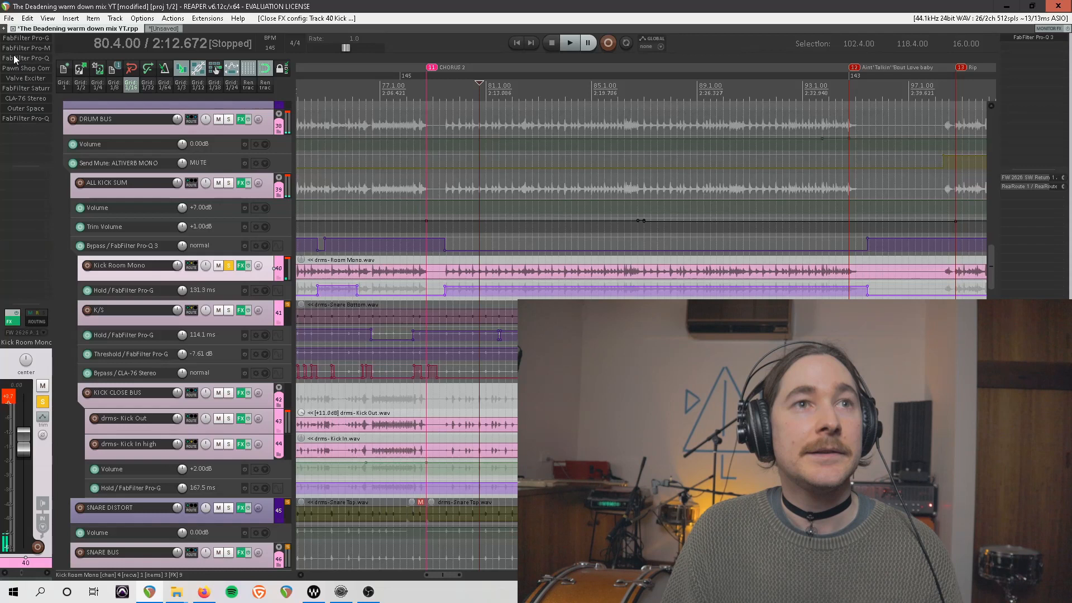
click(21, 48)
drag(678, 71, 496, 69)
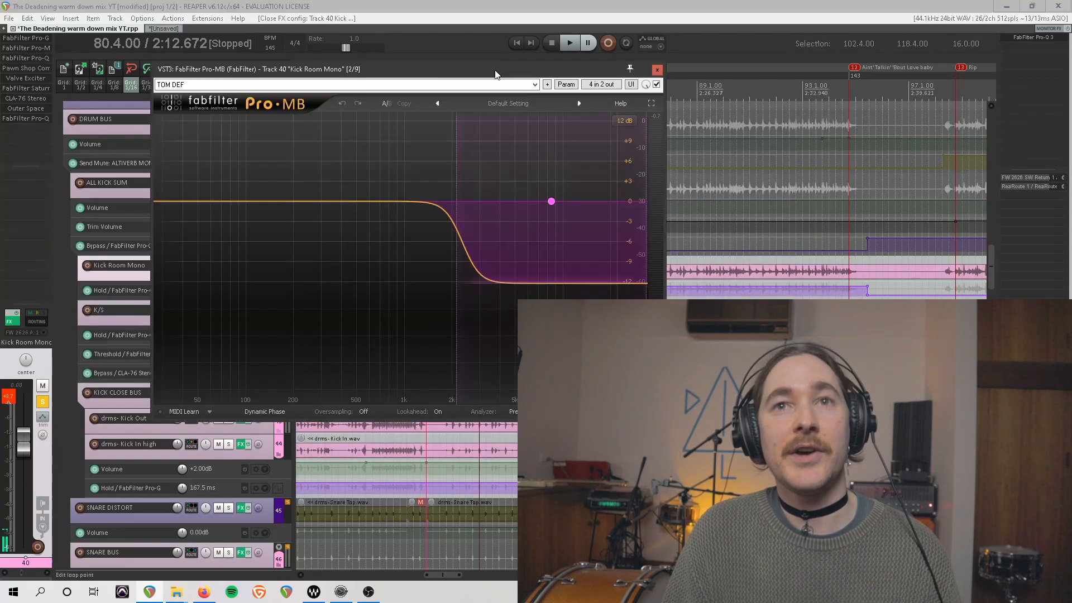
click(556, 207)
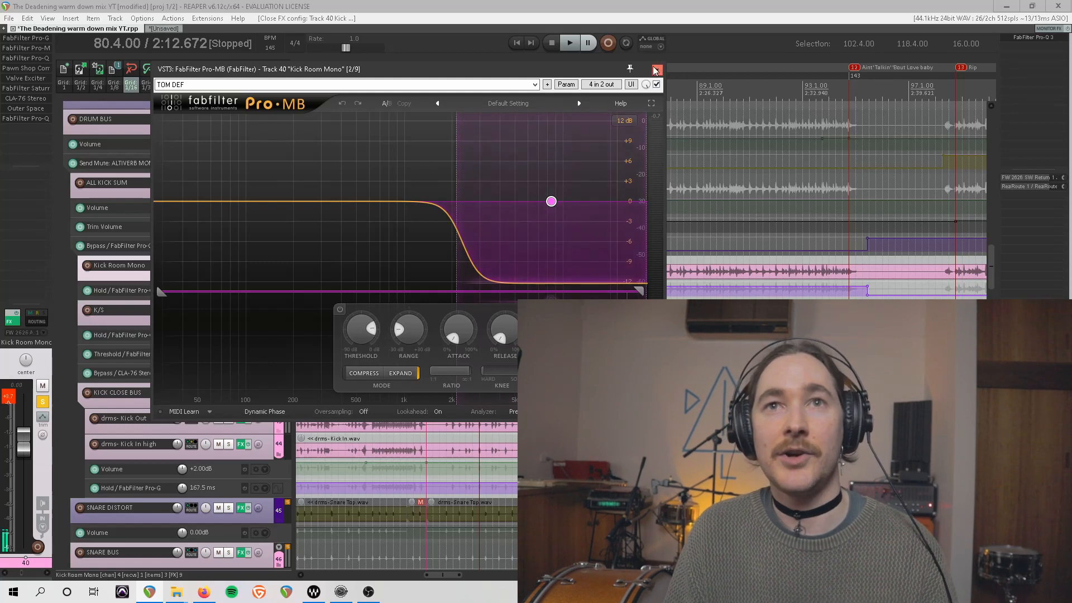
drag(589, 74, 422, 67)
scroll(545, 104, left, 3)
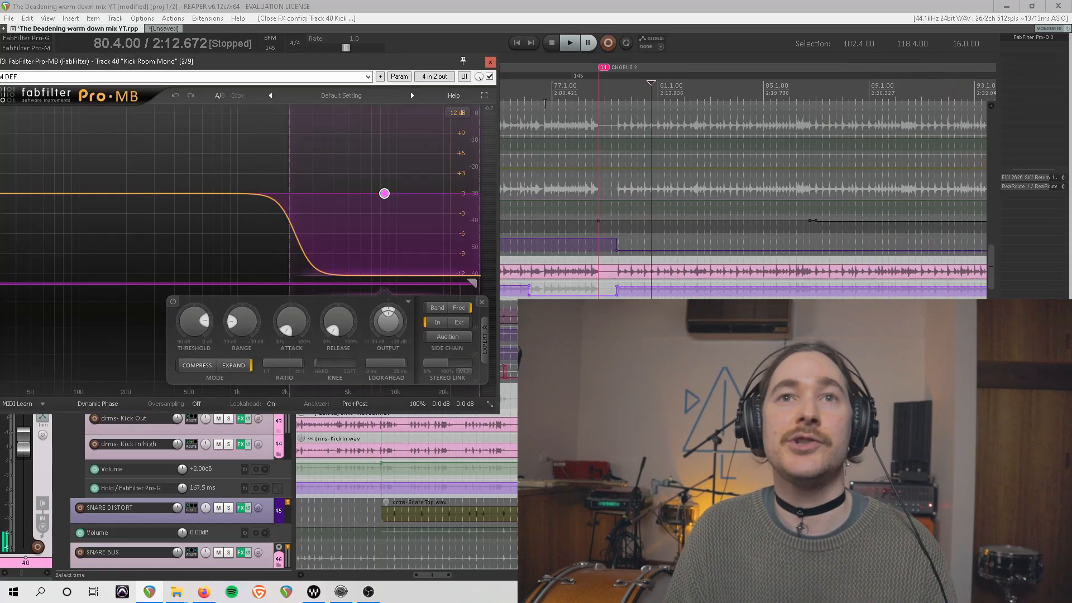
Play the soloed Kick Room Mono and toggle Pro-MB's bypass to compare the sound, ending with the plugin enabled, stopped and closed.
key(space)
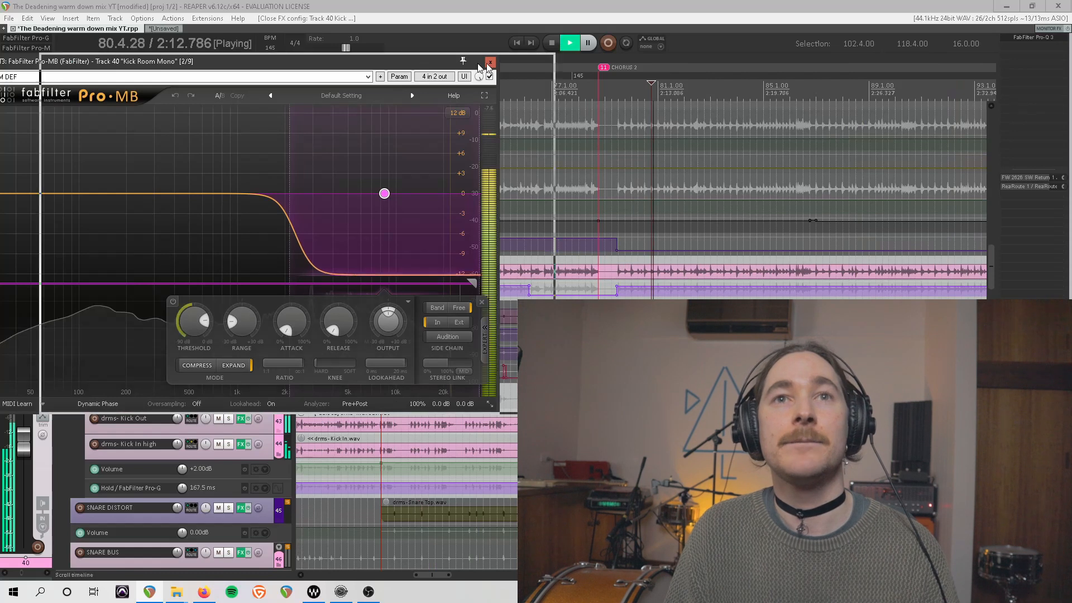
drag(423, 65, 559, 65)
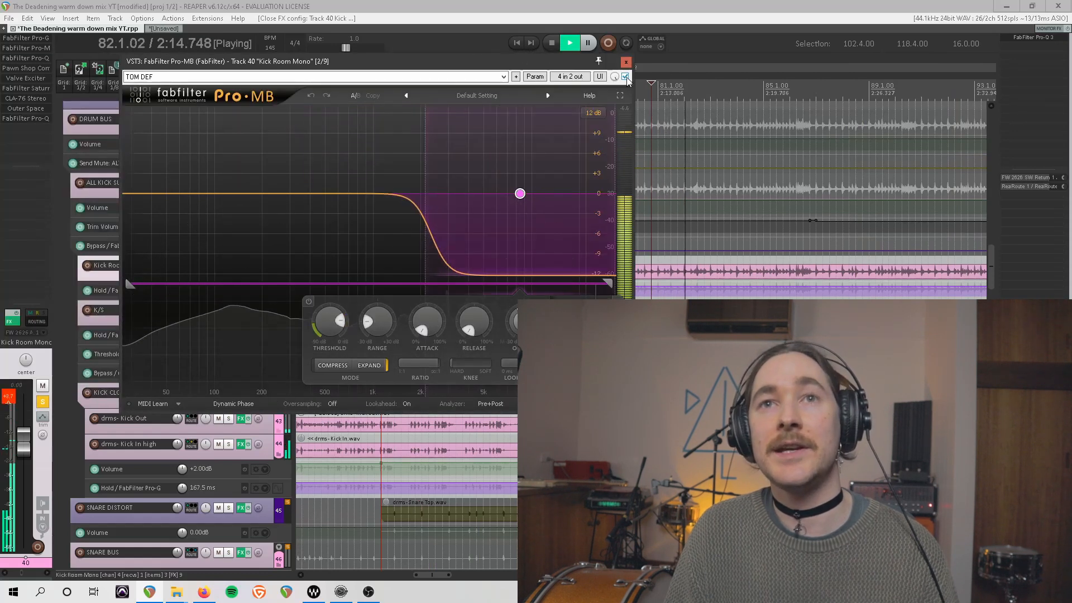
click(626, 76)
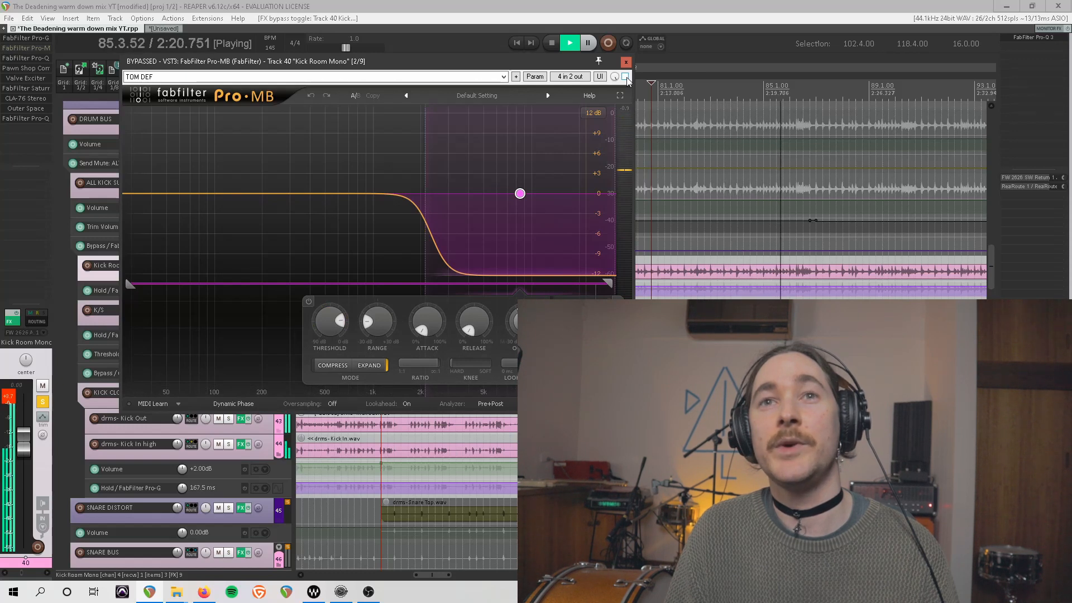
click(626, 78)
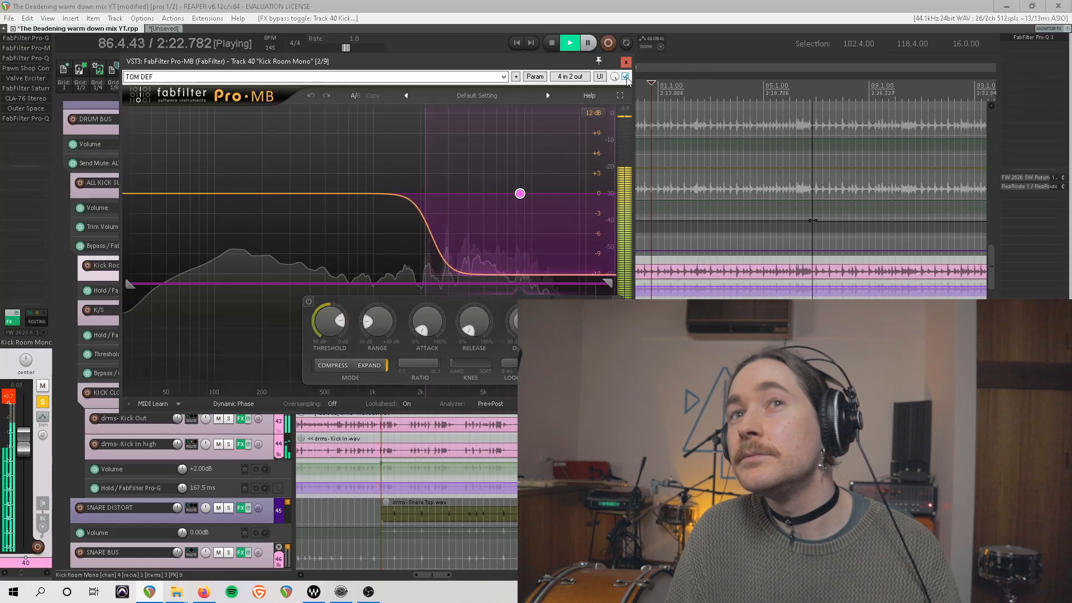
click(626, 77)
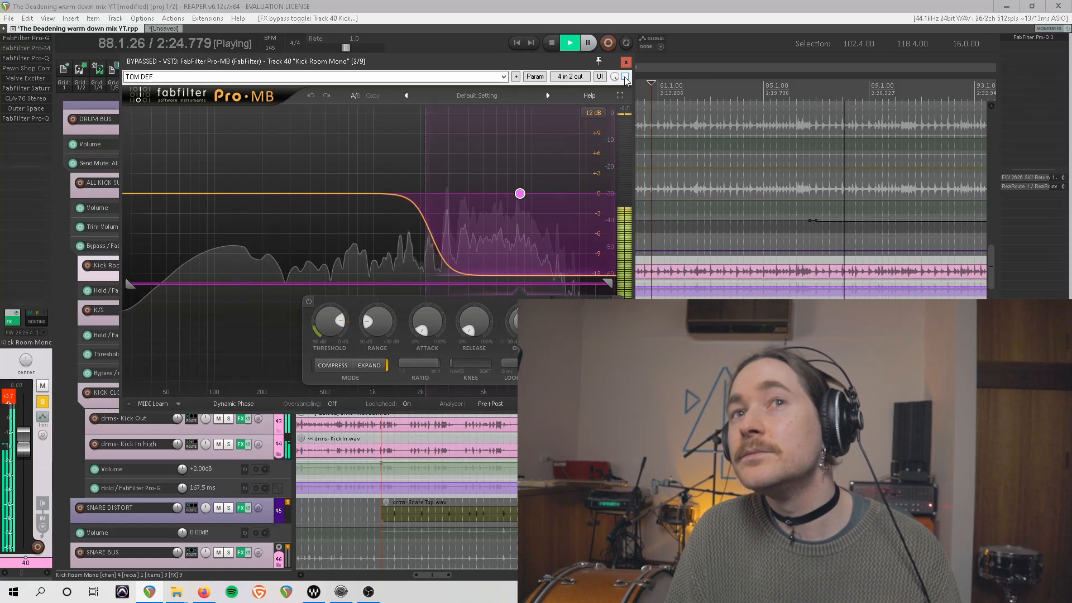
click(626, 77)
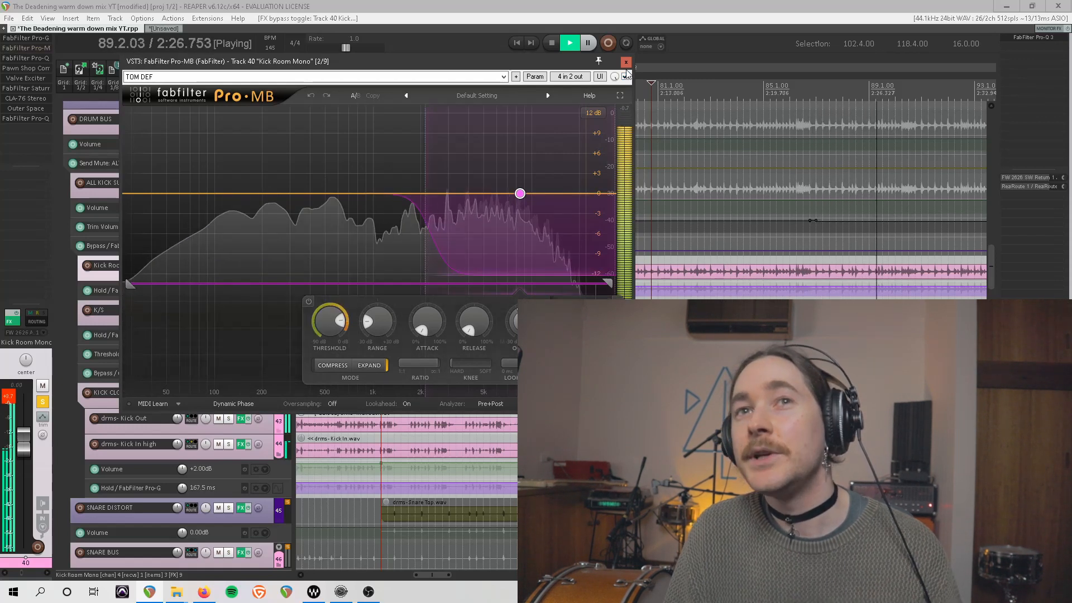
key(space)
click(626, 62)
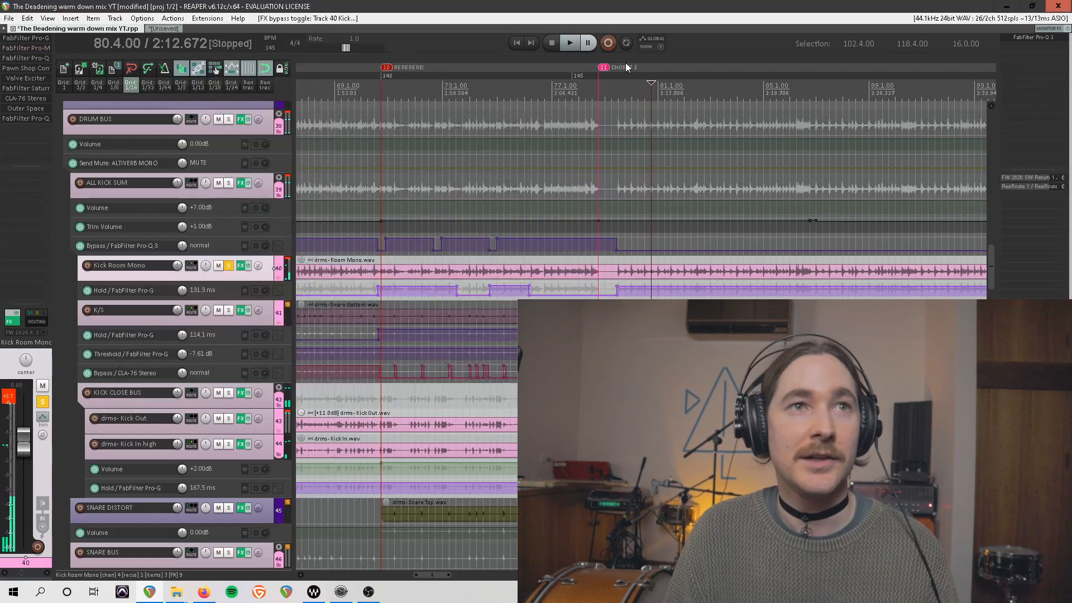
Check the Pro-Q 3 on Kick Room Mono, and examine the Pawn Shop Comp's settings, including its attack.
click(45, 58)
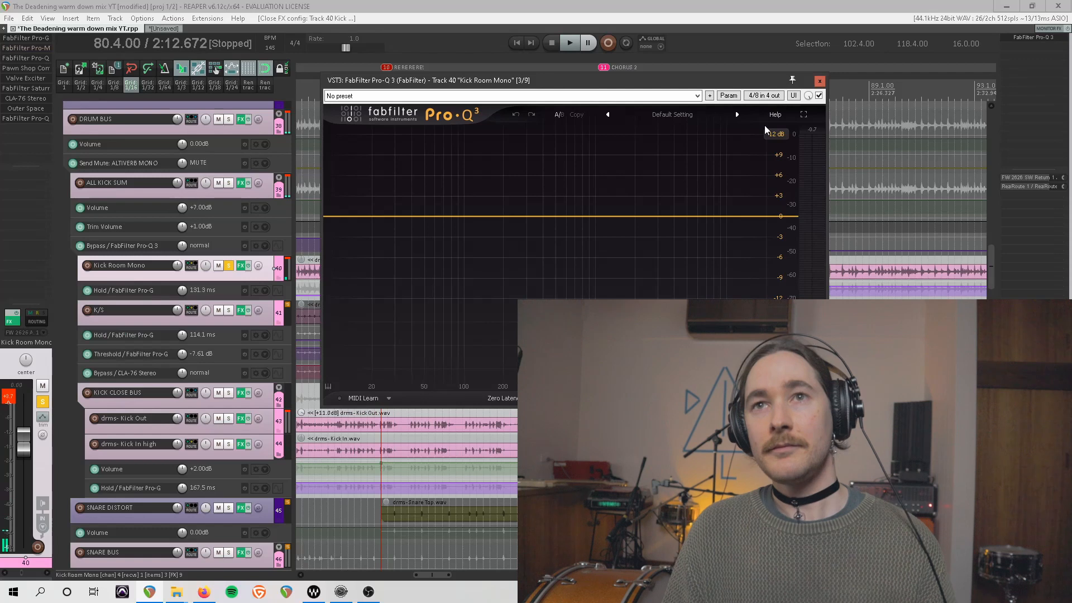
click(819, 81)
click(30, 68)
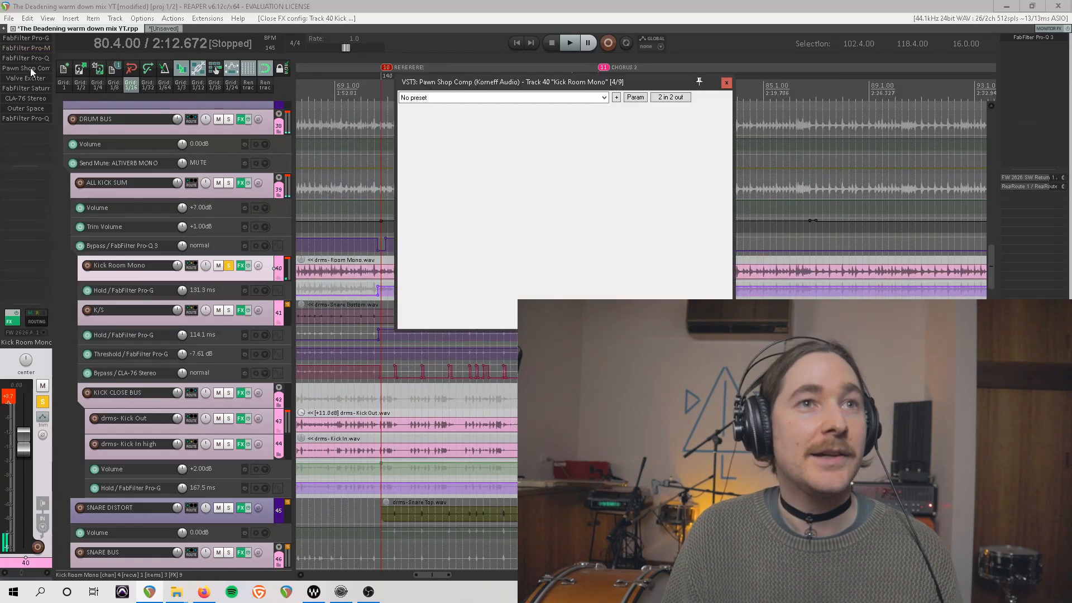
drag(795, 75, 334, 71)
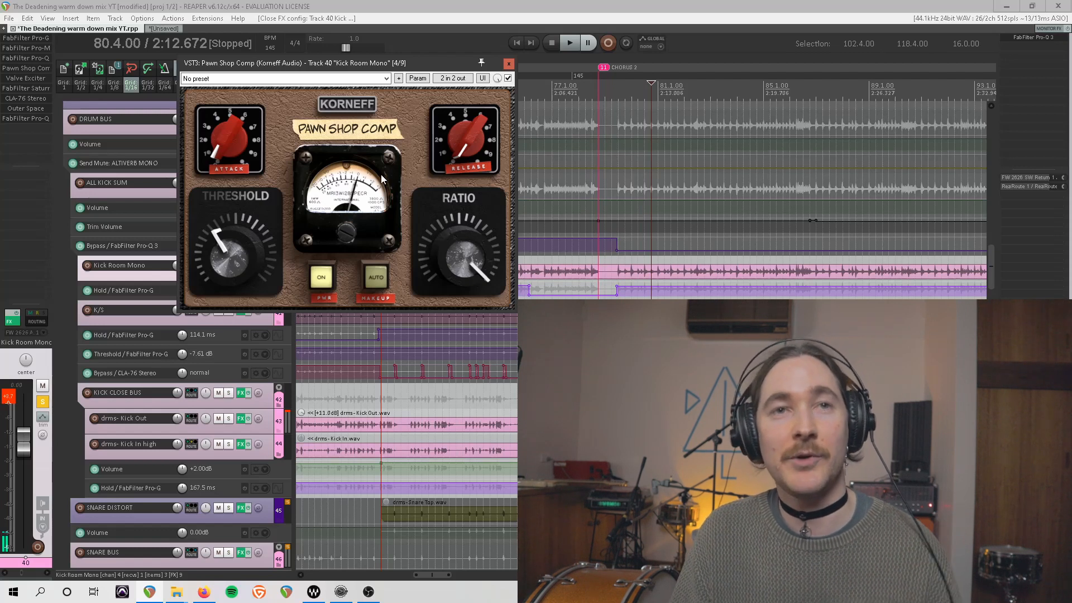
drag(225, 132, 232, 136)
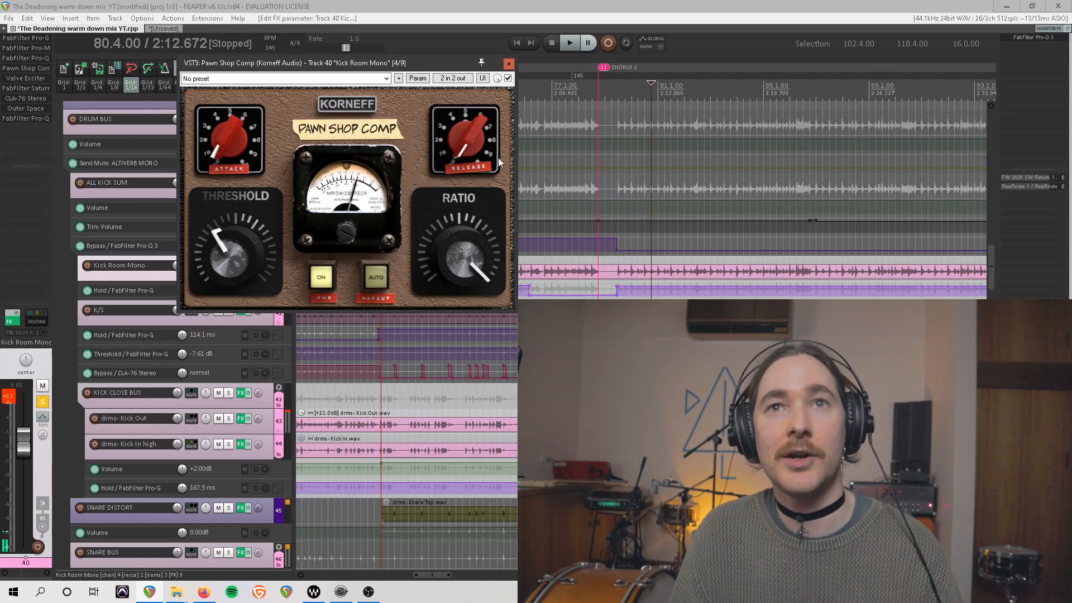
Play Kick Room Mono with the Pawn Shop Comp bypassed and enabled to compare, then stop playback and close the compressor.
key(space)
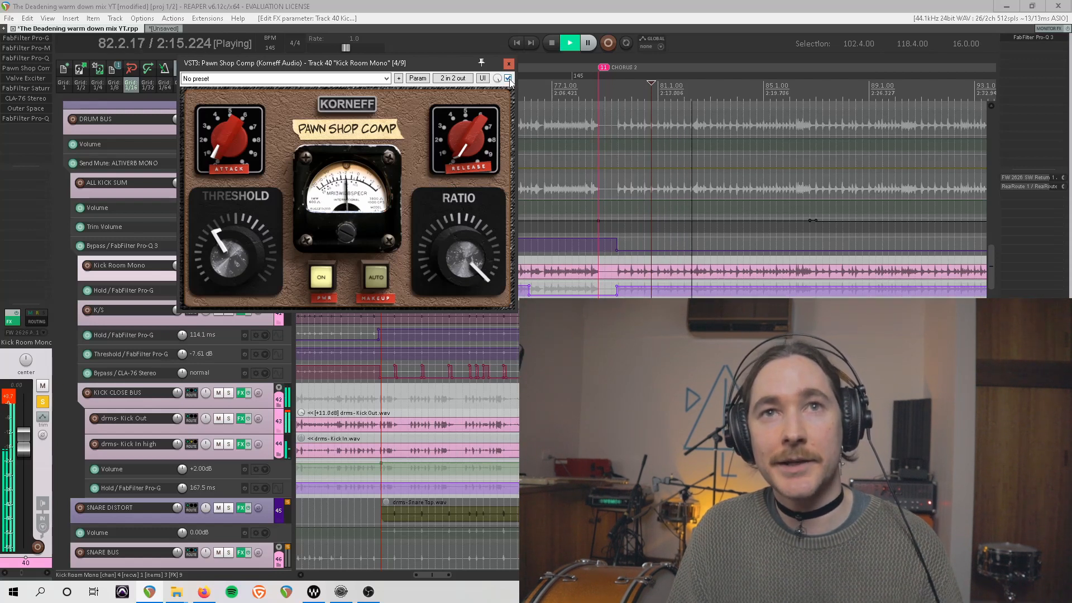
click(509, 79)
click(508, 78)
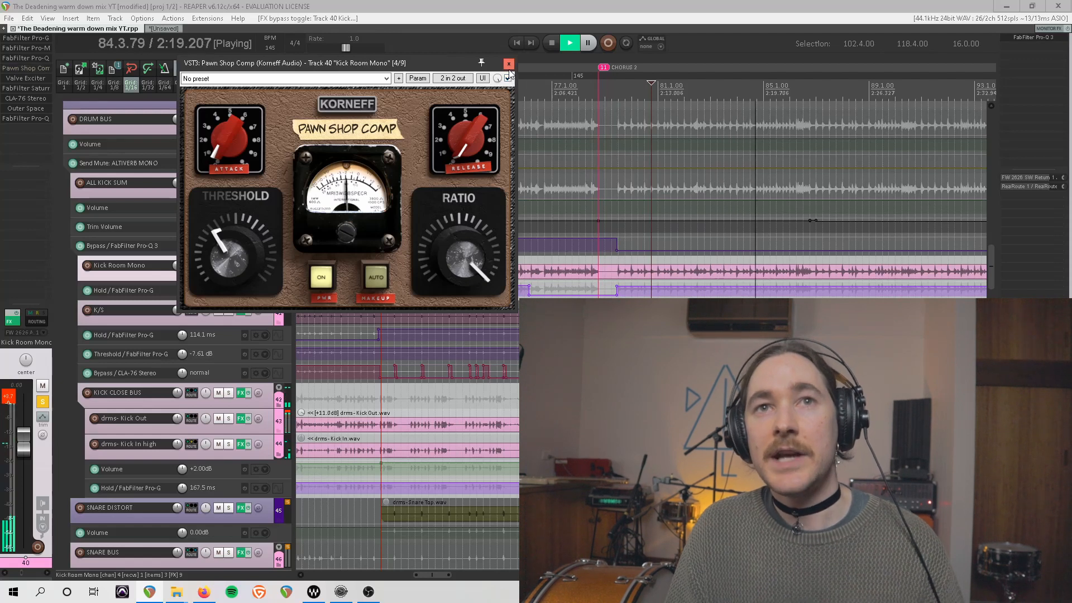
key(space)
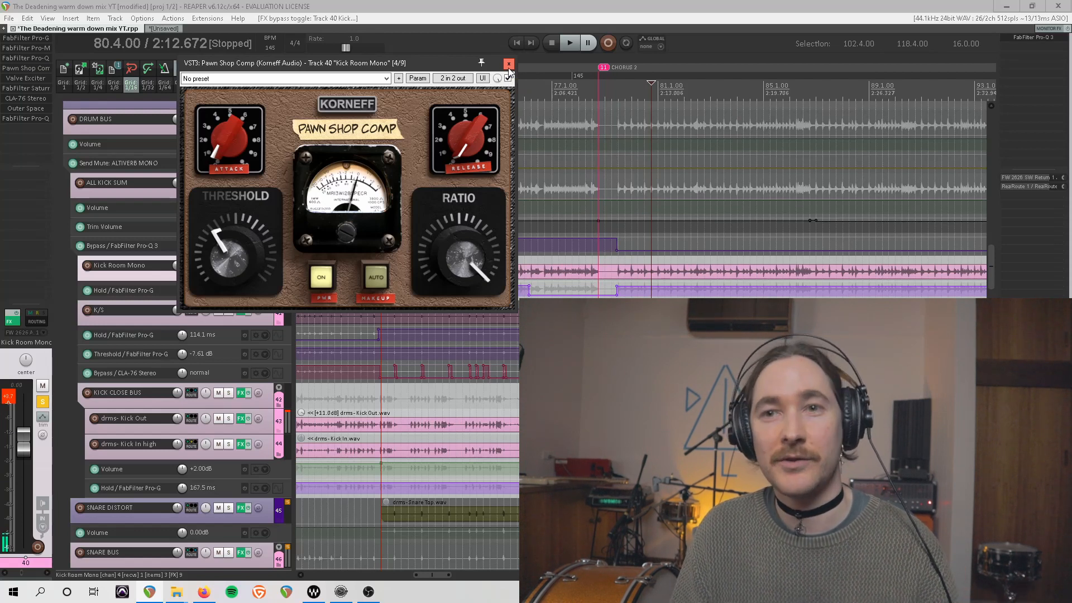
click(509, 64)
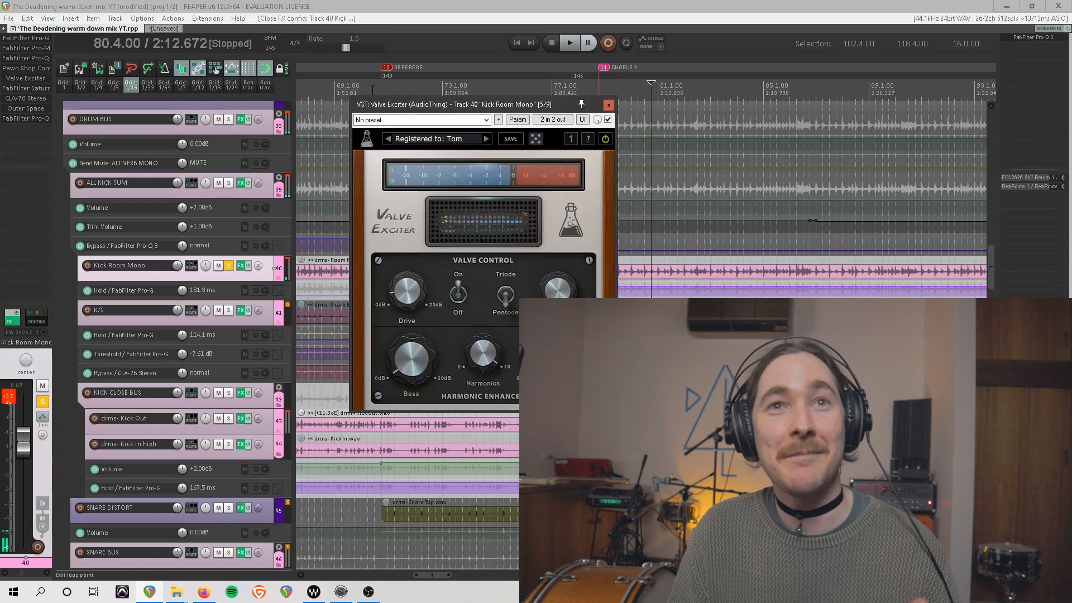
Open the Valve Exciter on Kick Room Mono and compare its Triode and Pentode modes during playback, ending on Pentode.
drag(450, 104, 260, 58)
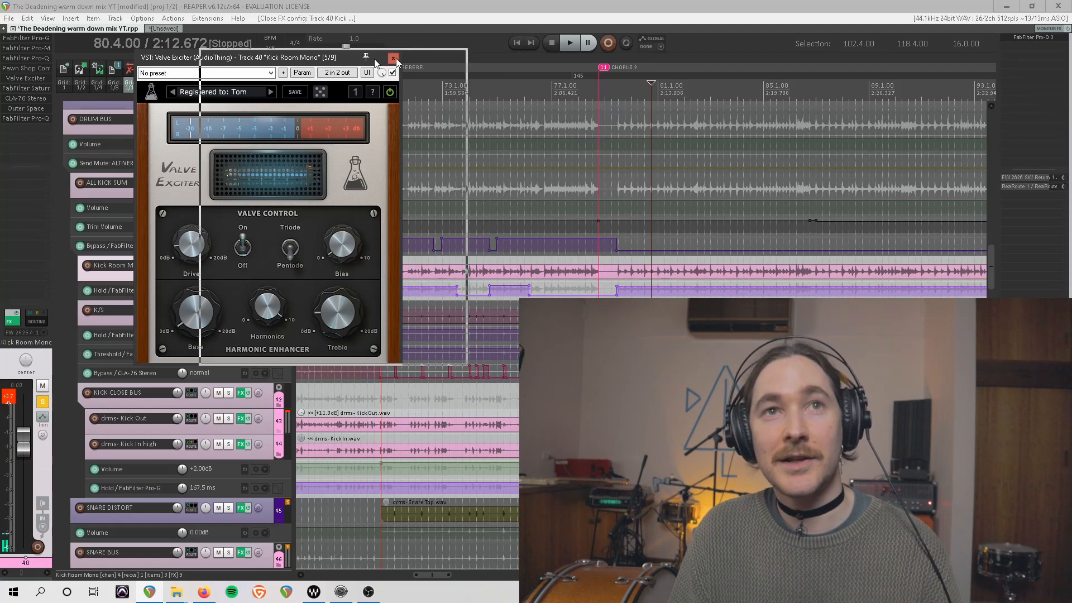
drag(380, 58, 522, 54)
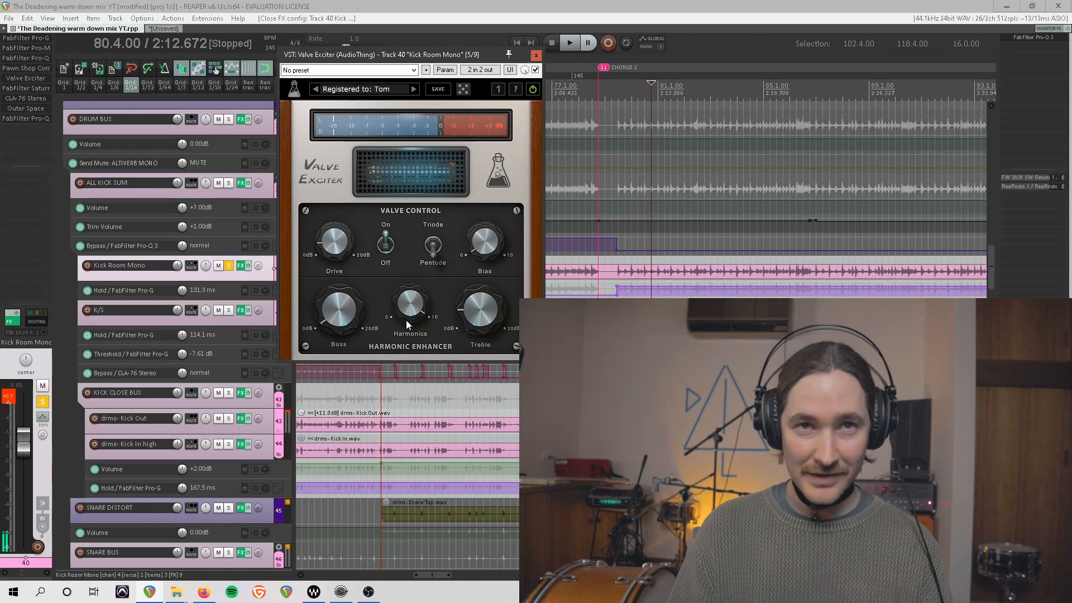
drag(436, 422, 398, 128)
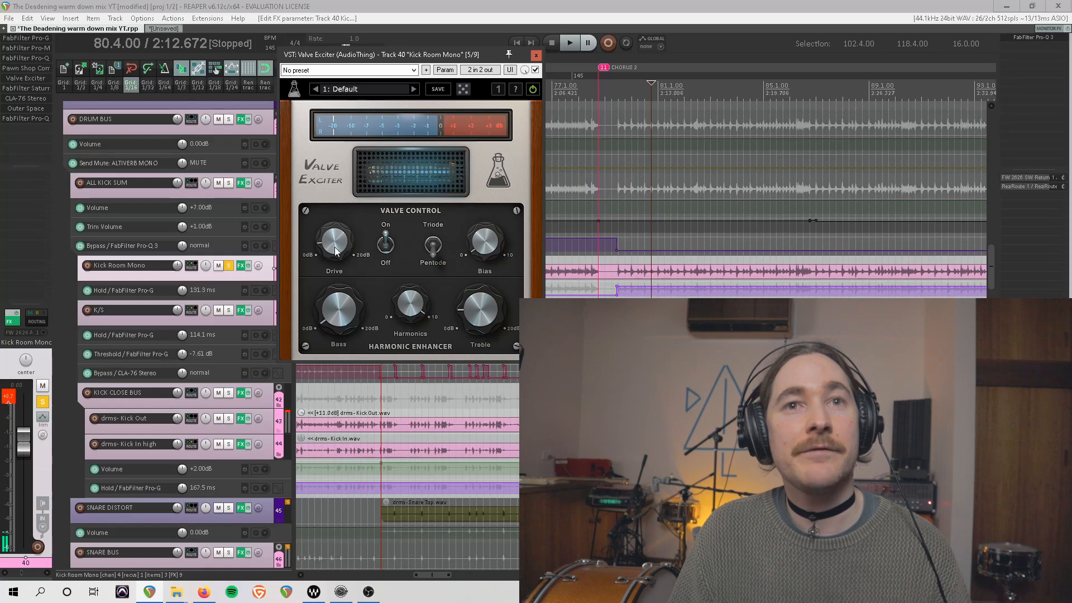
click(437, 254)
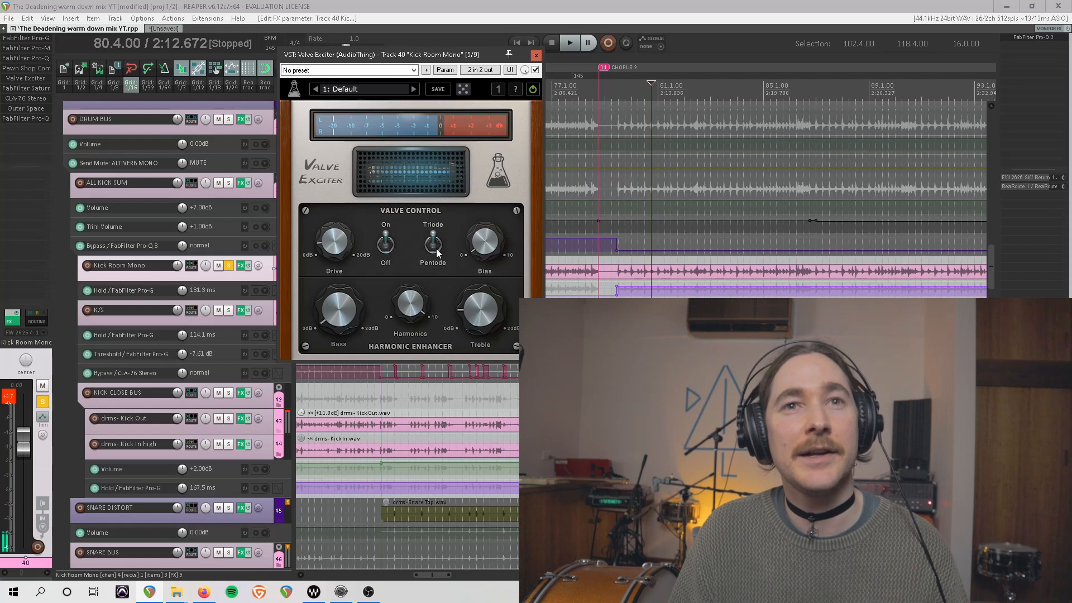
key(space)
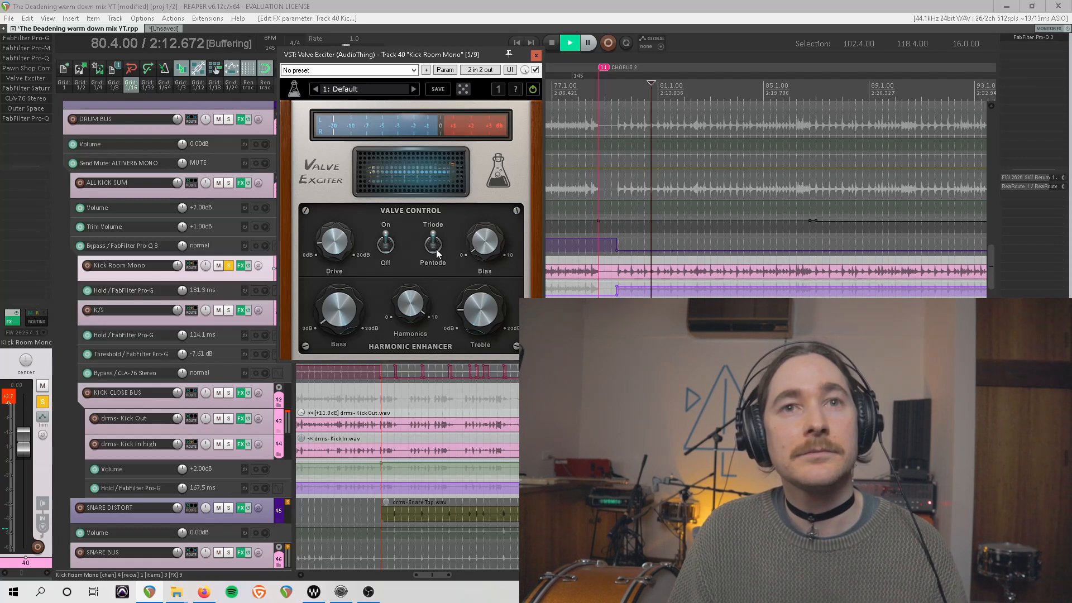
click(437, 253)
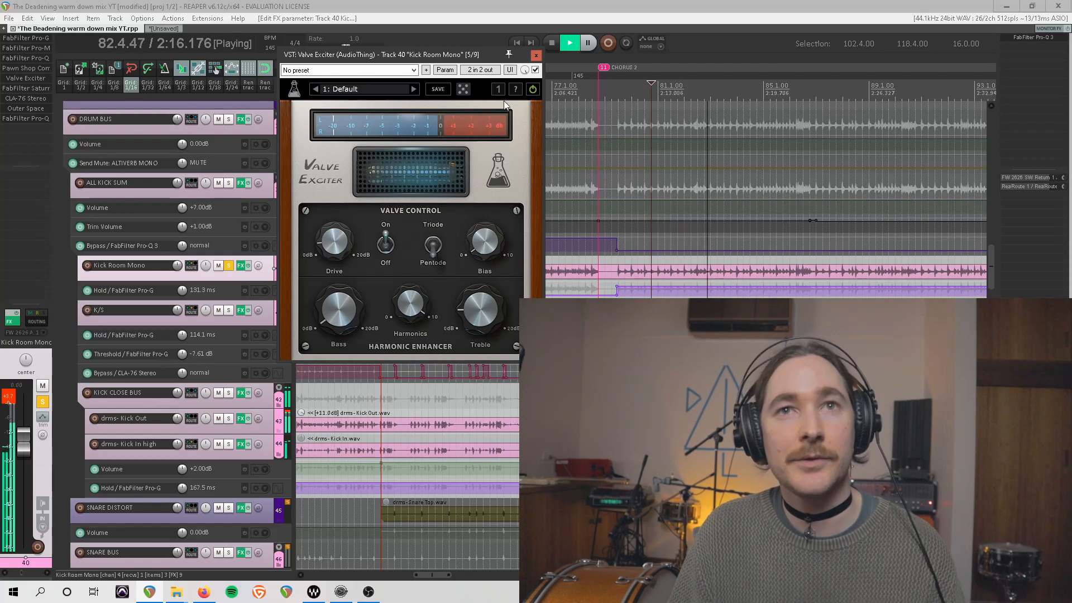
Bypass and re-enable the Valve Exciter during playback to compare, then stop playback and close the plugin.
click(535, 70)
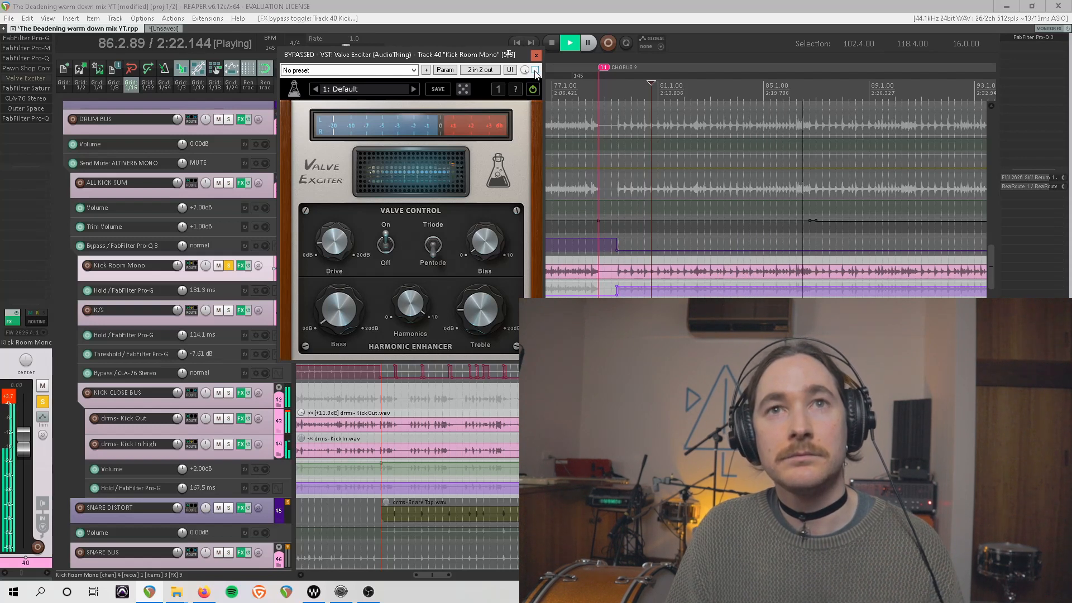
click(535, 71)
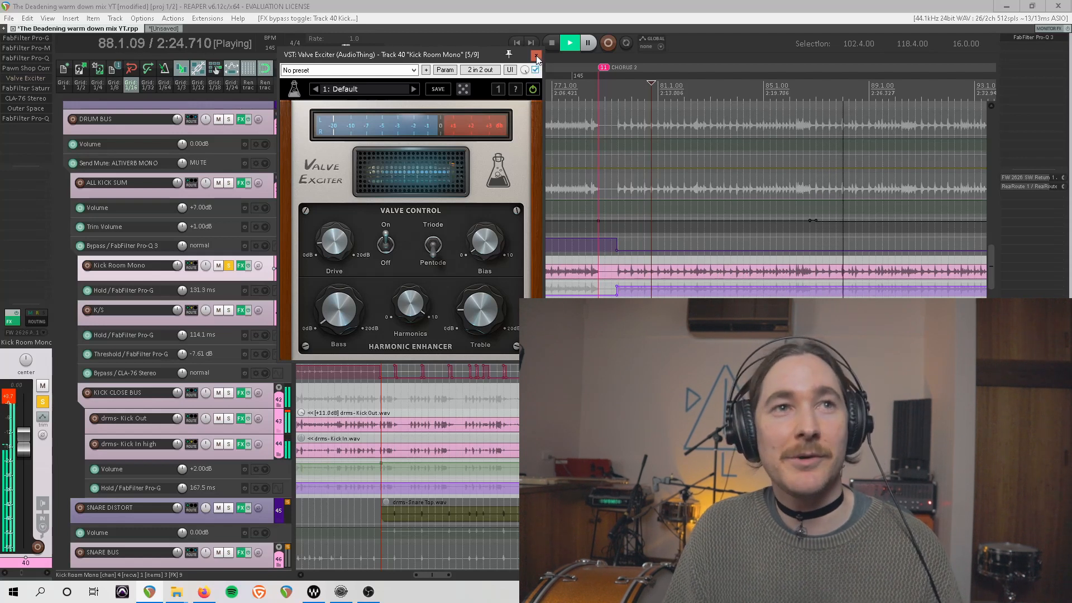
key(space)
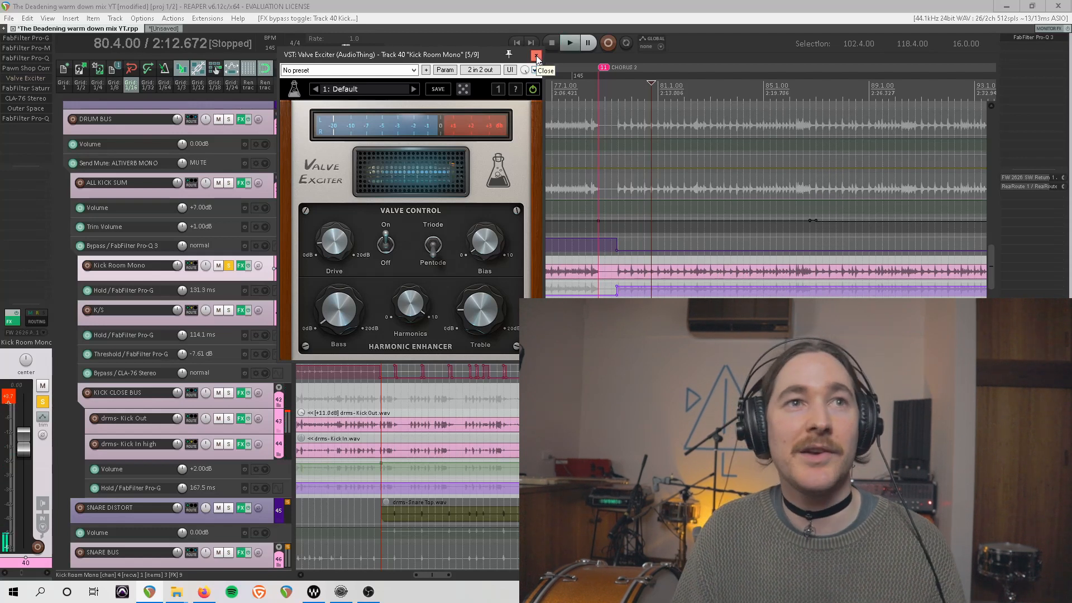
click(536, 56)
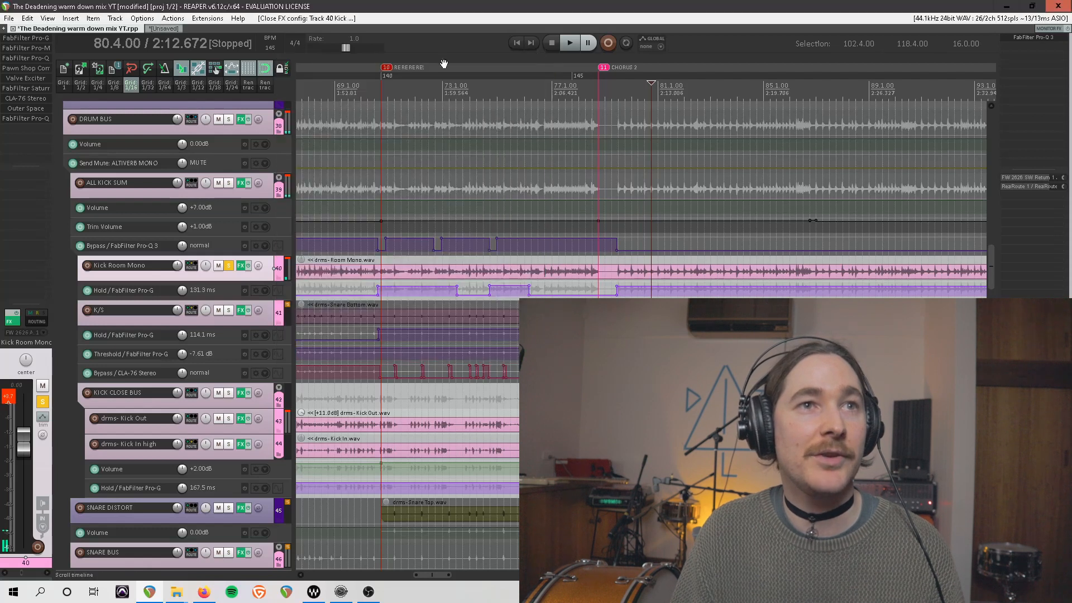
Open FabFilter Saturn on Kick Room Mono, view its middle and low bands, and adjust the low band's Dynamics to about 0.47.
click(33, 88)
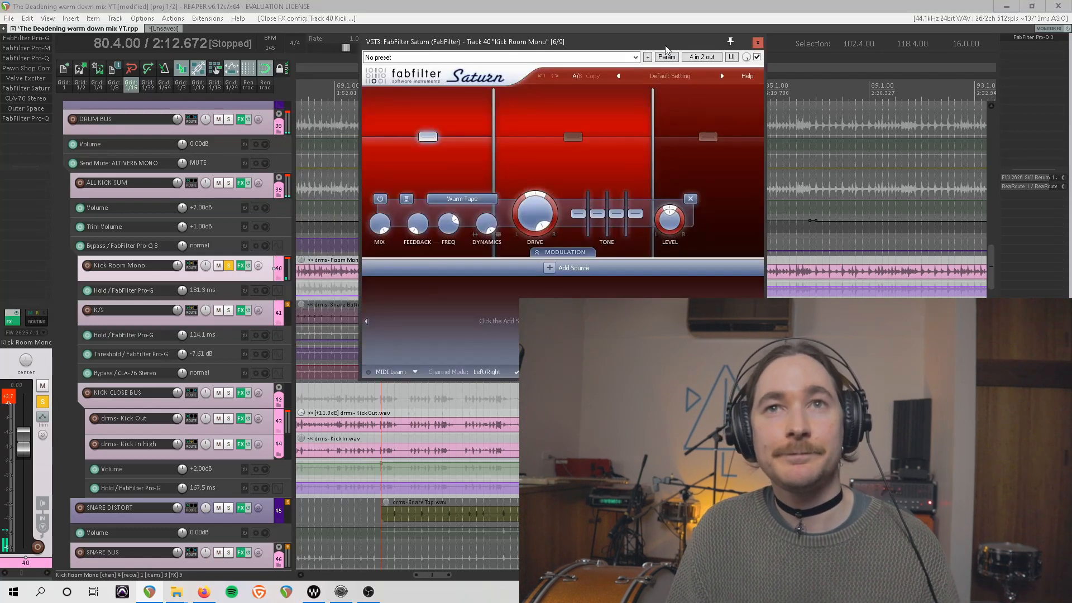
drag(665, 45, 381, 40)
click(294, 141)
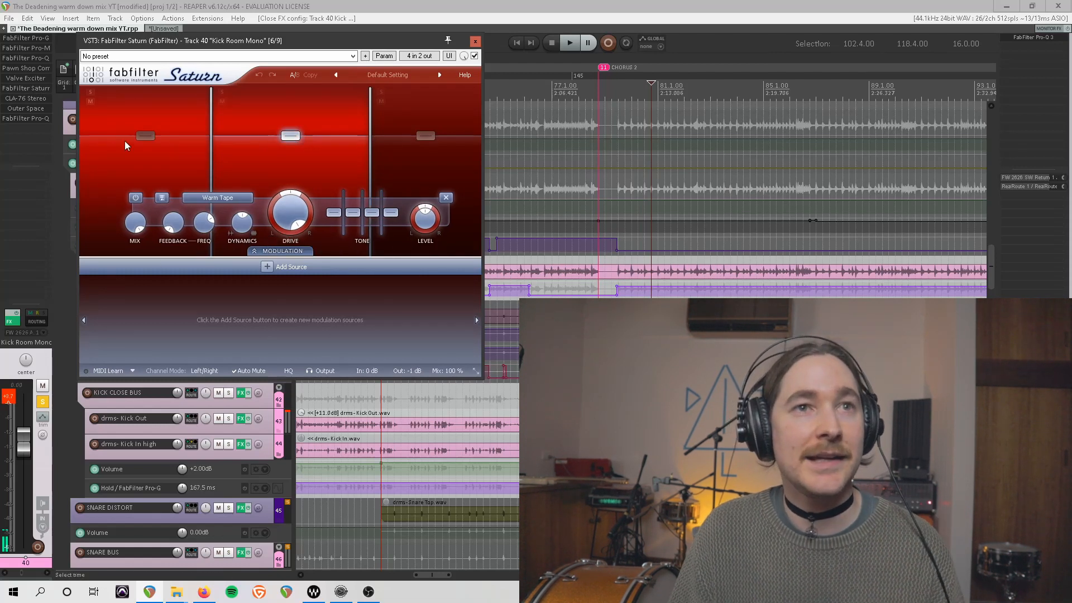
click(145, 135)
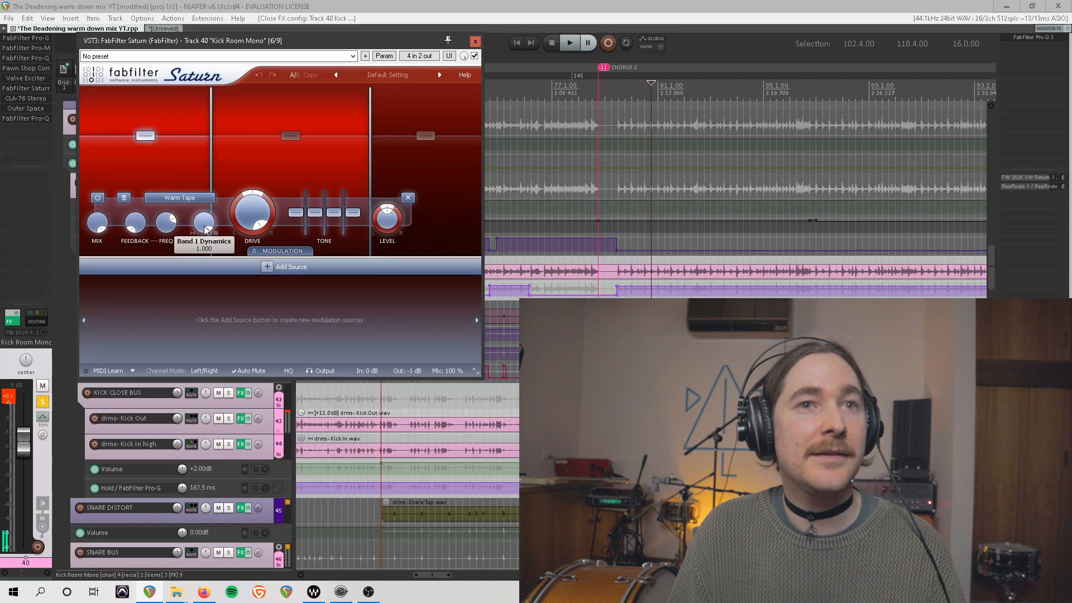
mouse_move(204, 224)
mouse_down()
mouse_move(209, 270)
mouse_move(209, 231)
mouse_up()
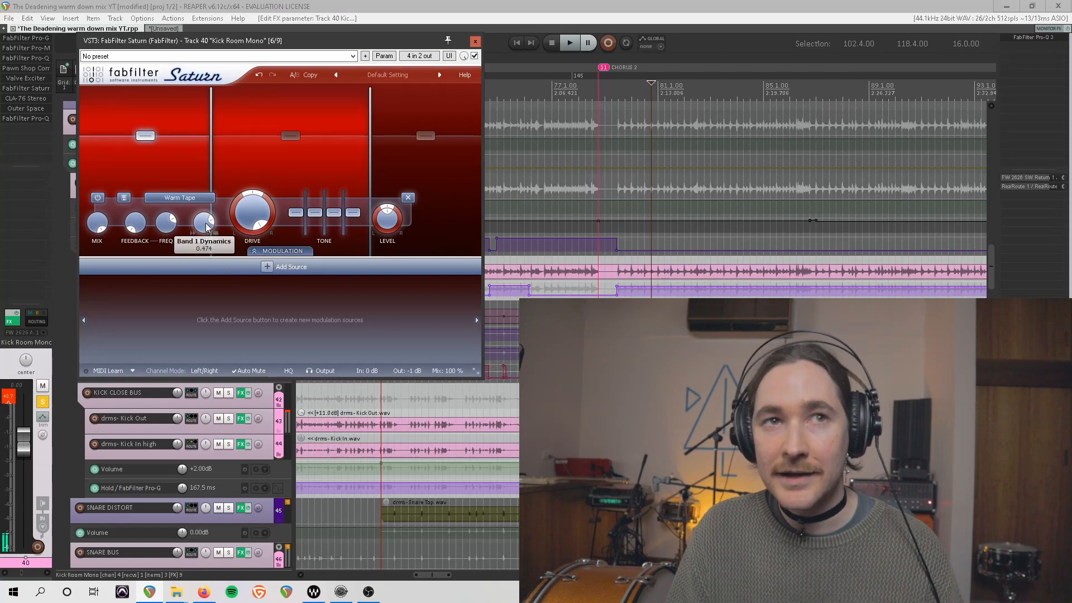
drag(325, 40, 510, 41)
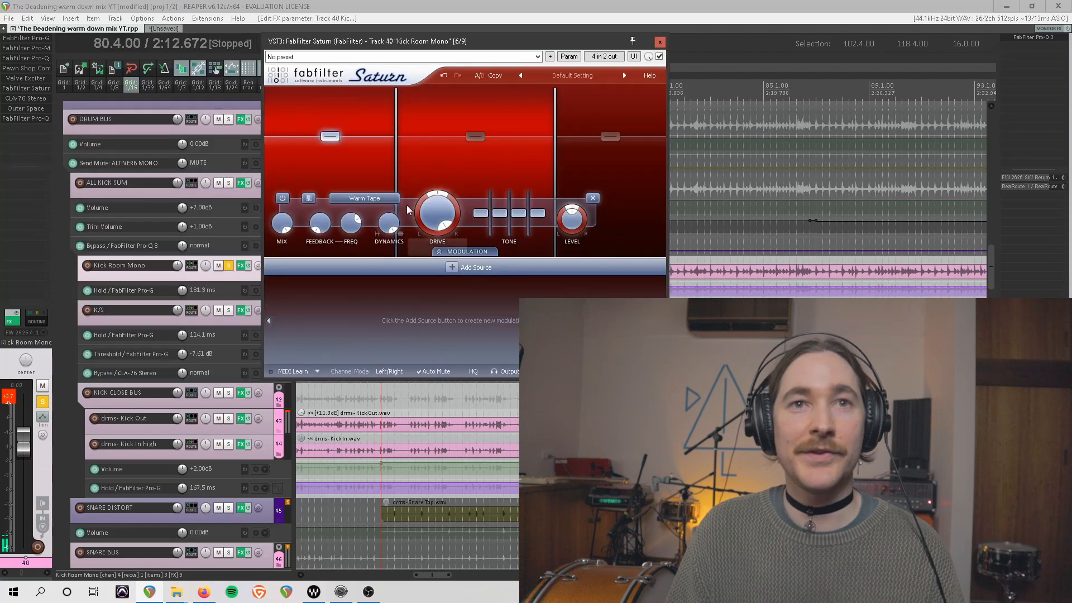
Solo Saturn's low band and play Kick Room Mono to hear its saturation, then release the band solo and stop playback.
drag(388, 228, 391, 229)
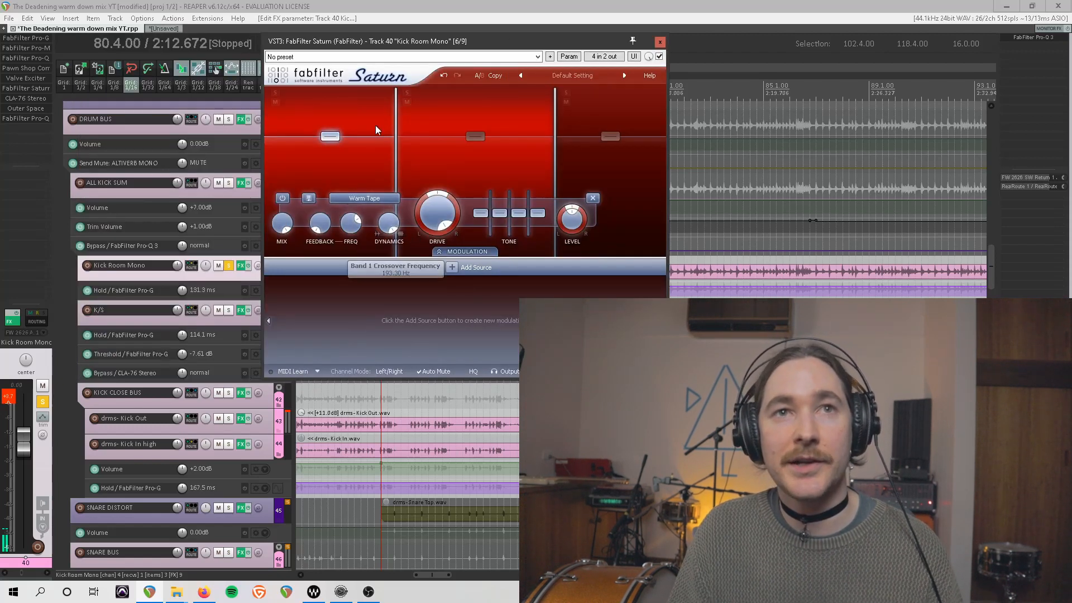
click(482, 136)
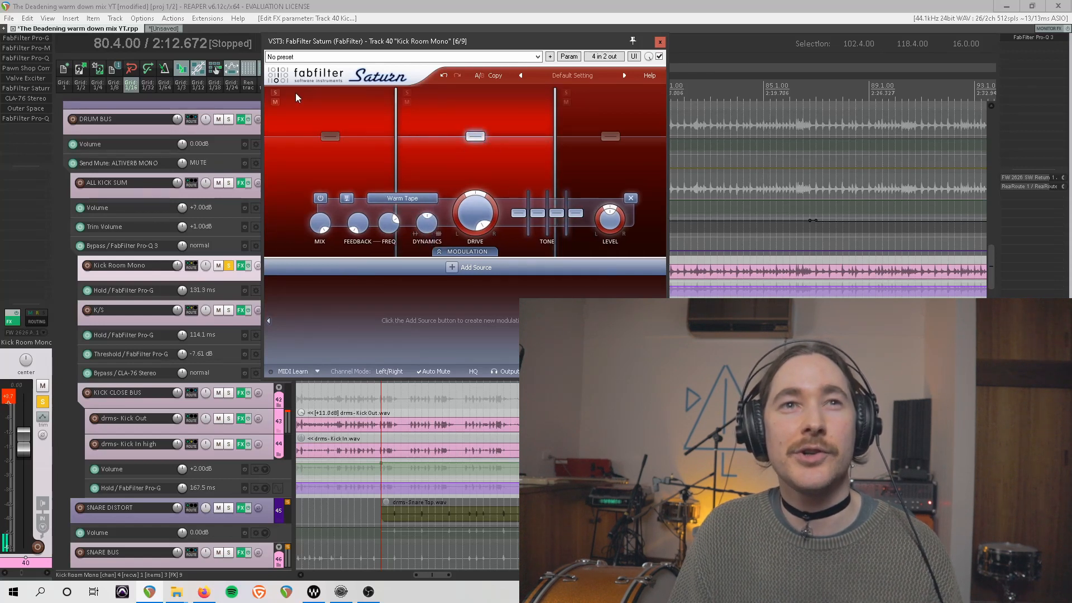
click(273, 92)
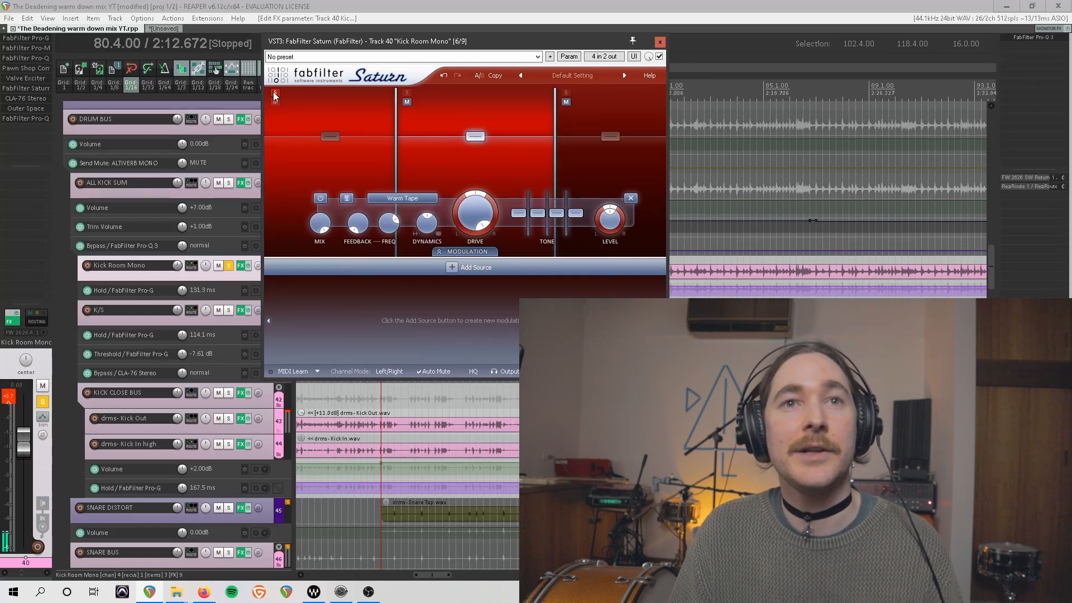
click(285, 127)
key(space)
drag(393, 230, 394, 288)
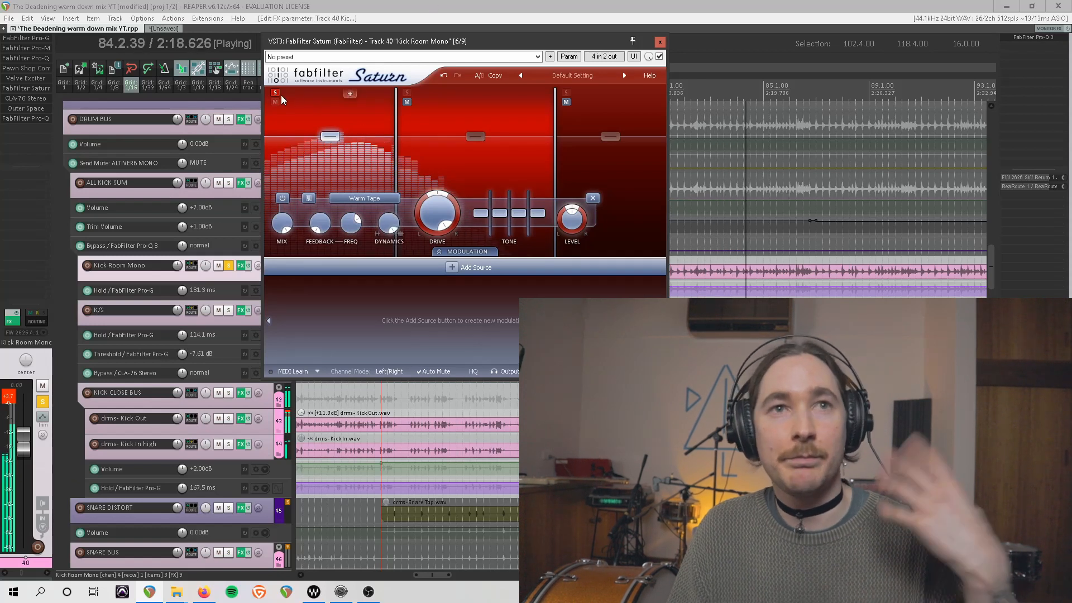
key(space)
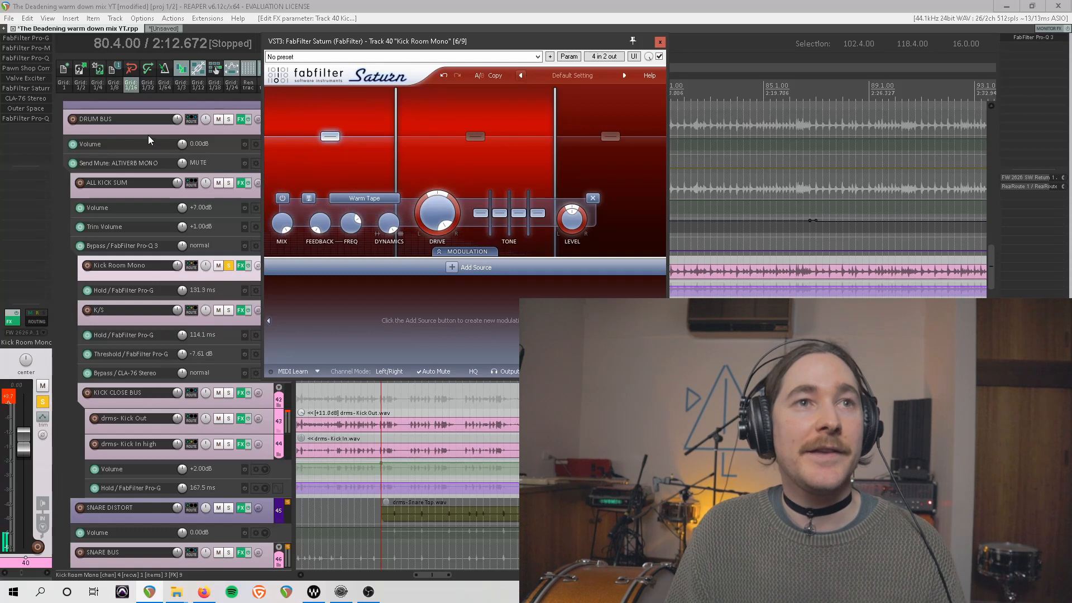
Open the CLA-76 Stereo compressor on Kick Room Mono, listen to it during playback, then close it and stop playback.
click(38, 99)
key(space)
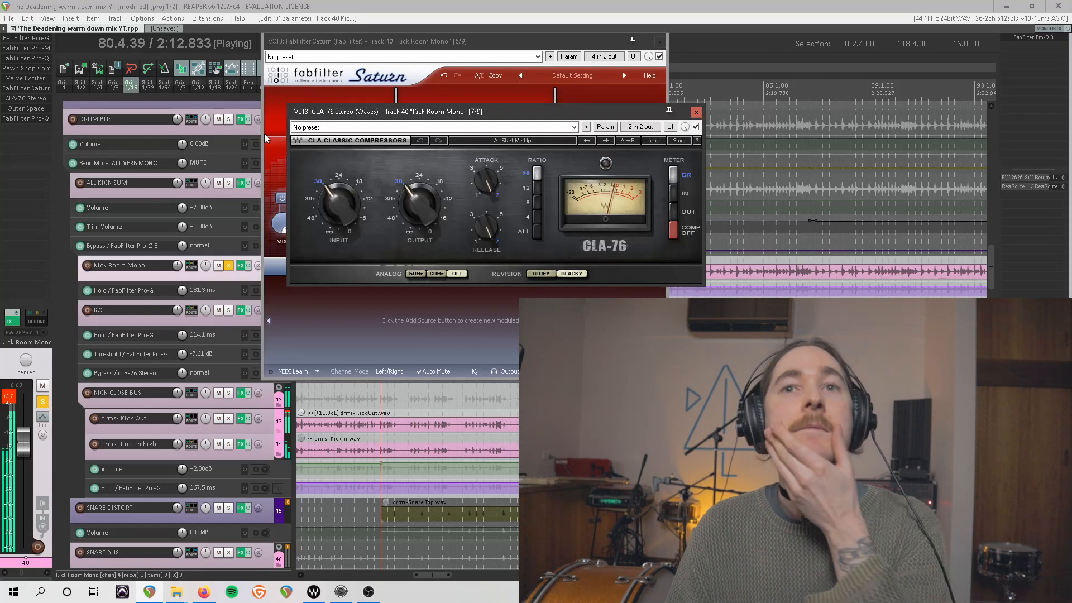
drag(498, 111, 570, 93)
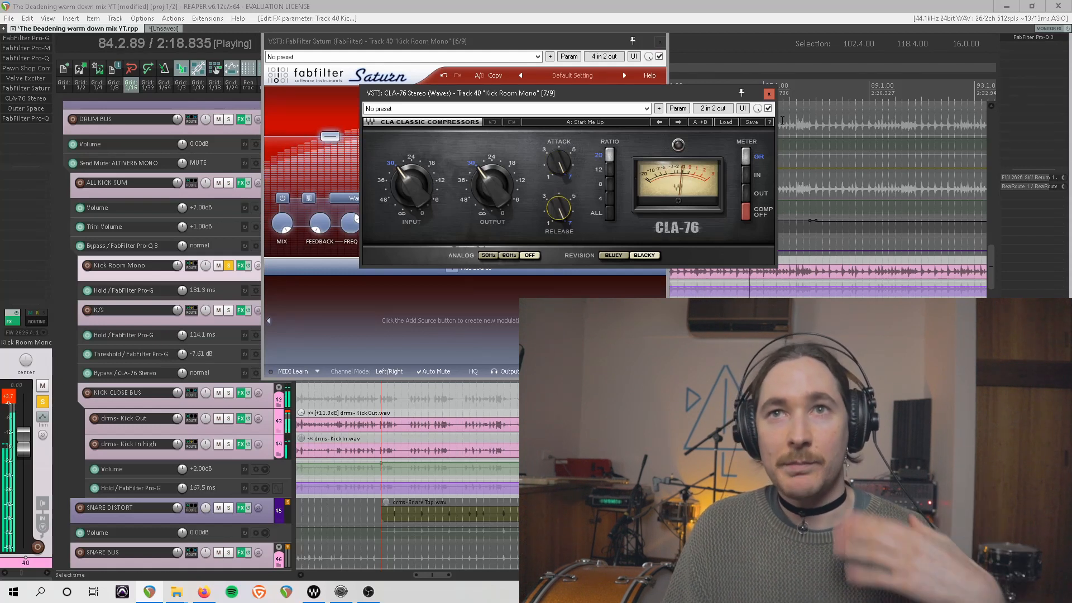
click(770, 93)
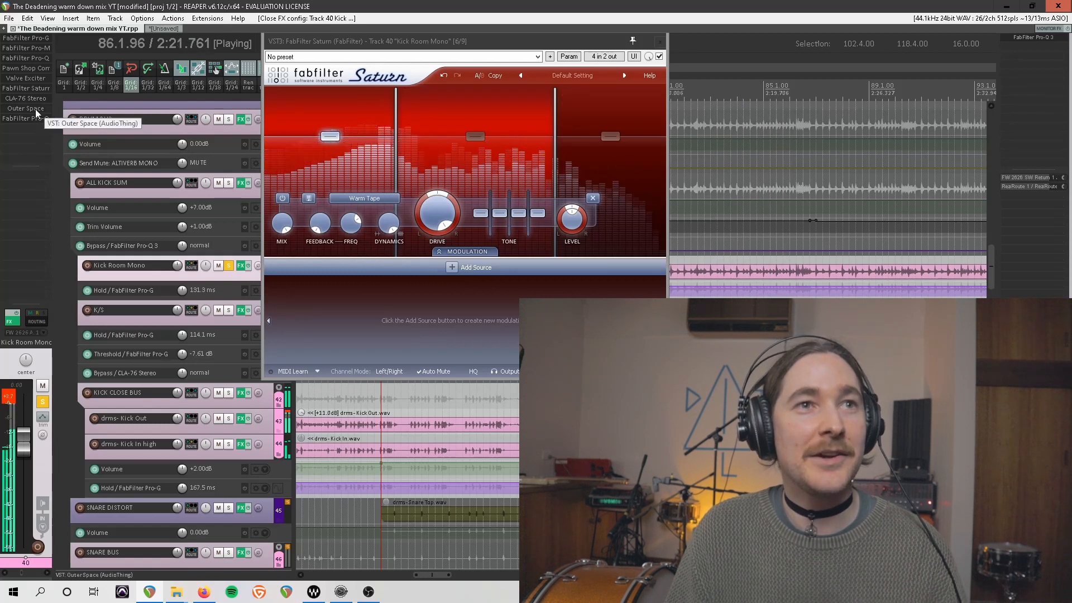
key(space)
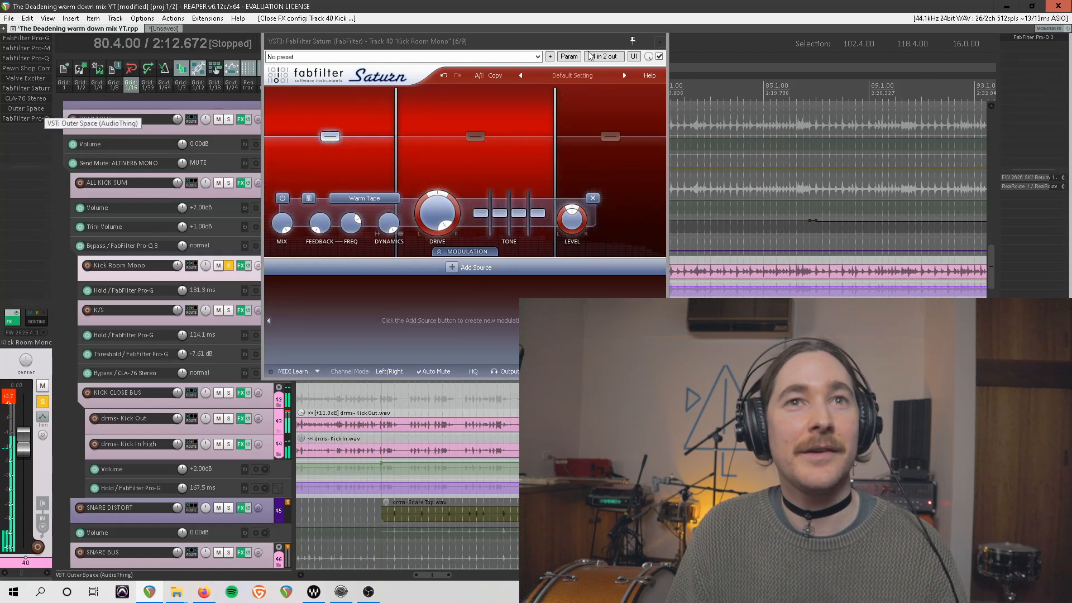
Open Outer Space on Kick Room Mono, compare it bypassed and enabled during playback, then stop playback and close the plugin.
drag(285, 44, 451, 45)
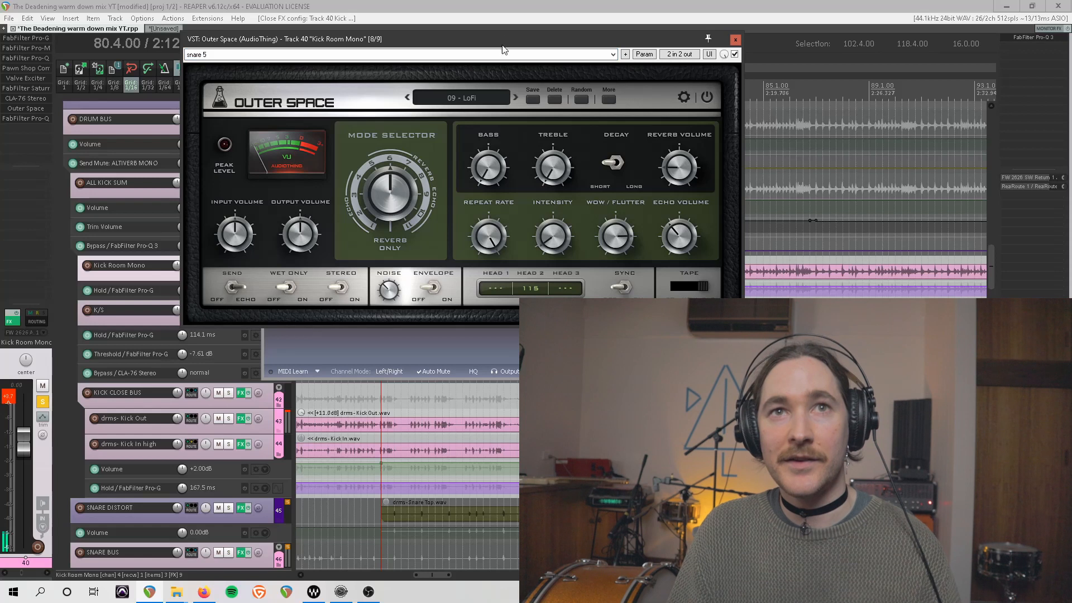
drag(508, 38, 571, 38)
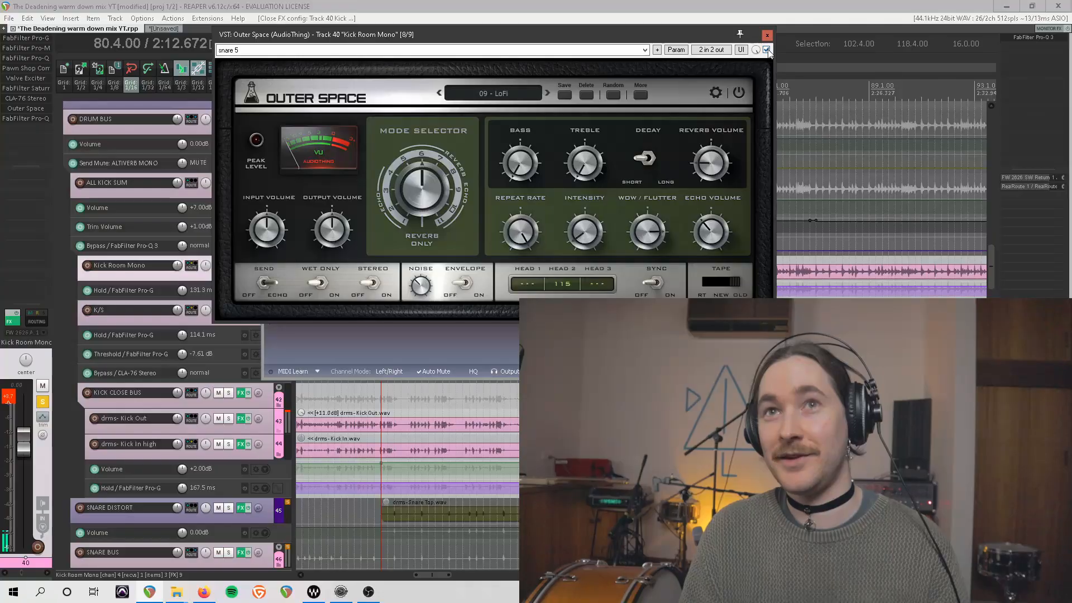
key(space)
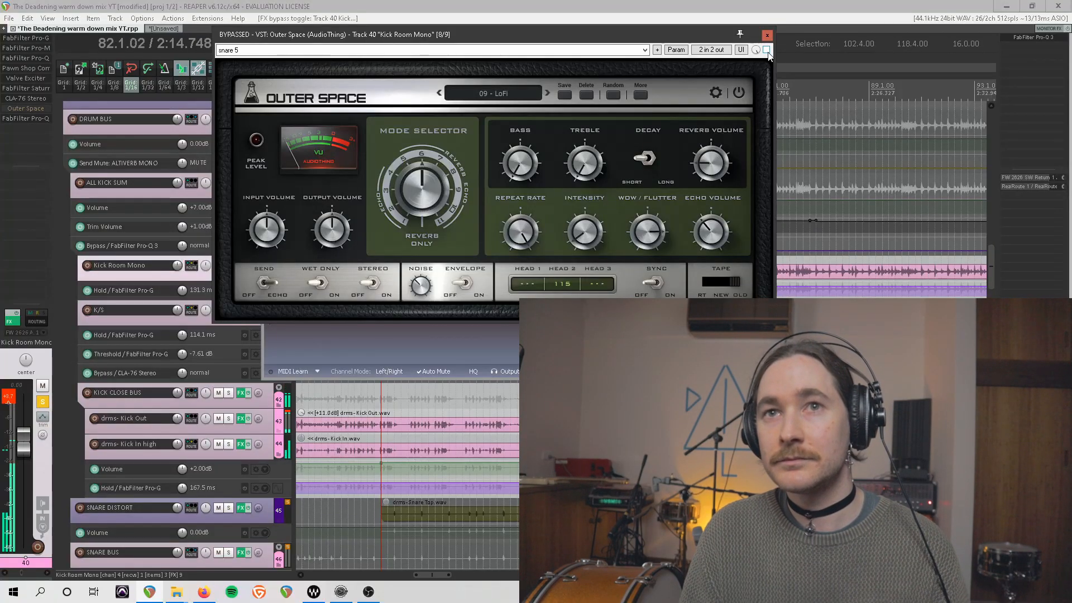
key(space)
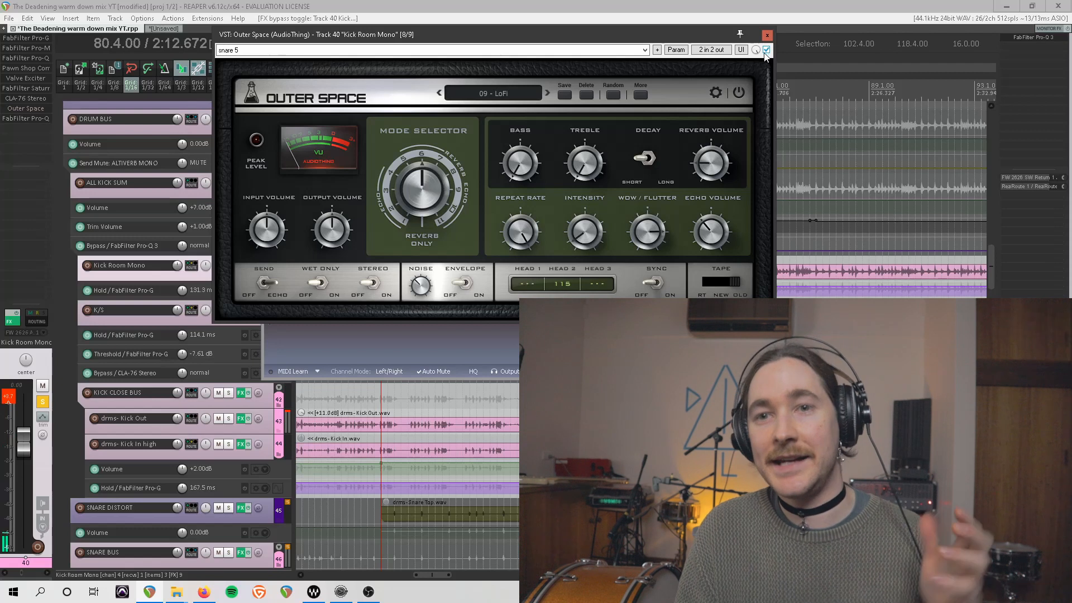
key(space)
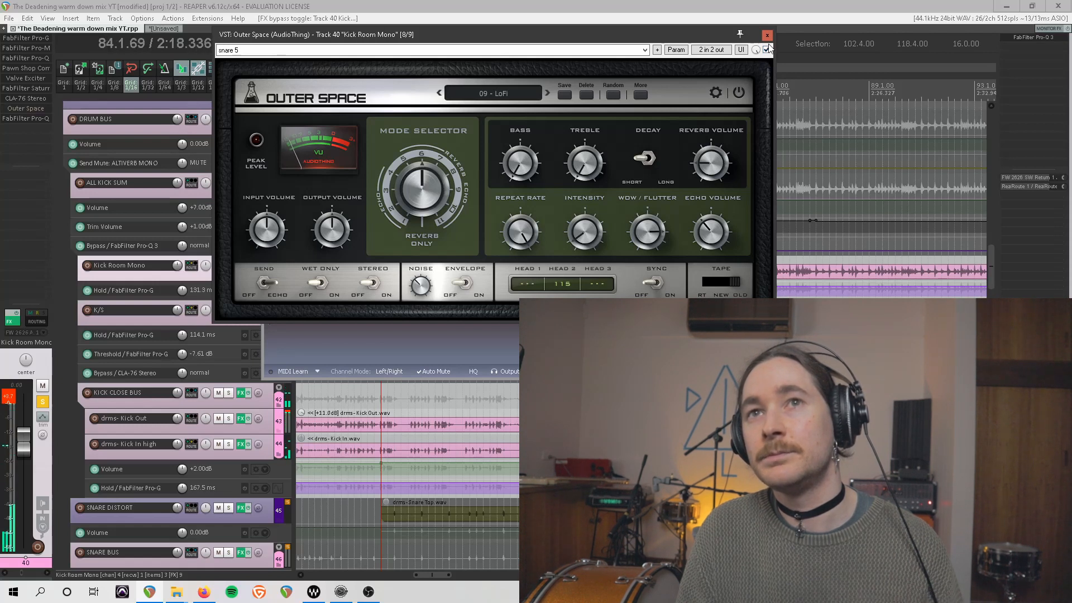
key(space)
click(768, 36)
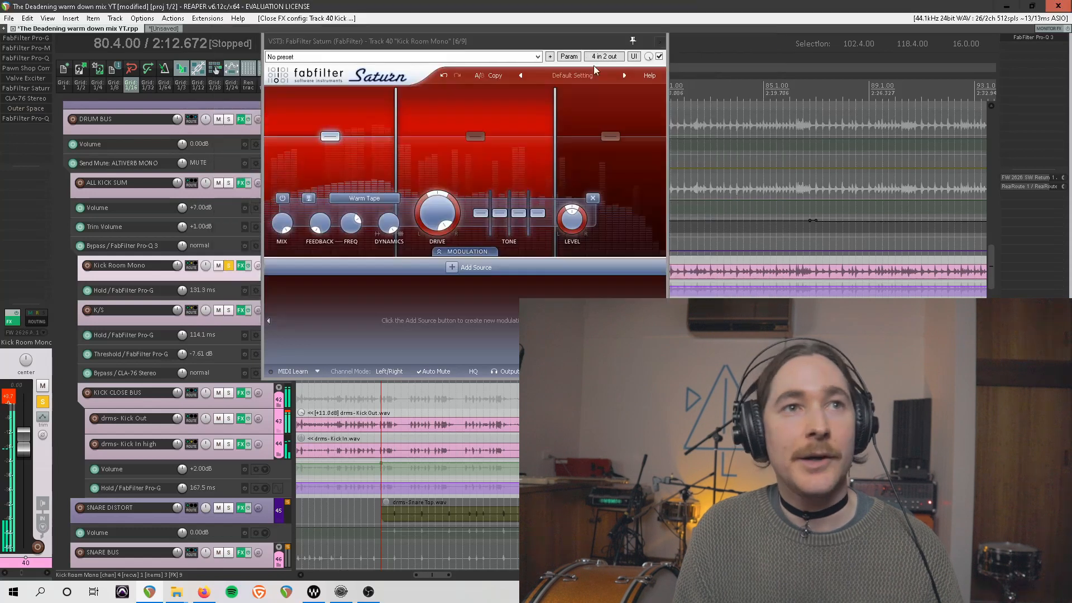
Open the final FabFilter Pro-Q 3 on Kick Room Mono and inspect its low-frequency boost and its 1361 Hz boost.
click(26, 118)
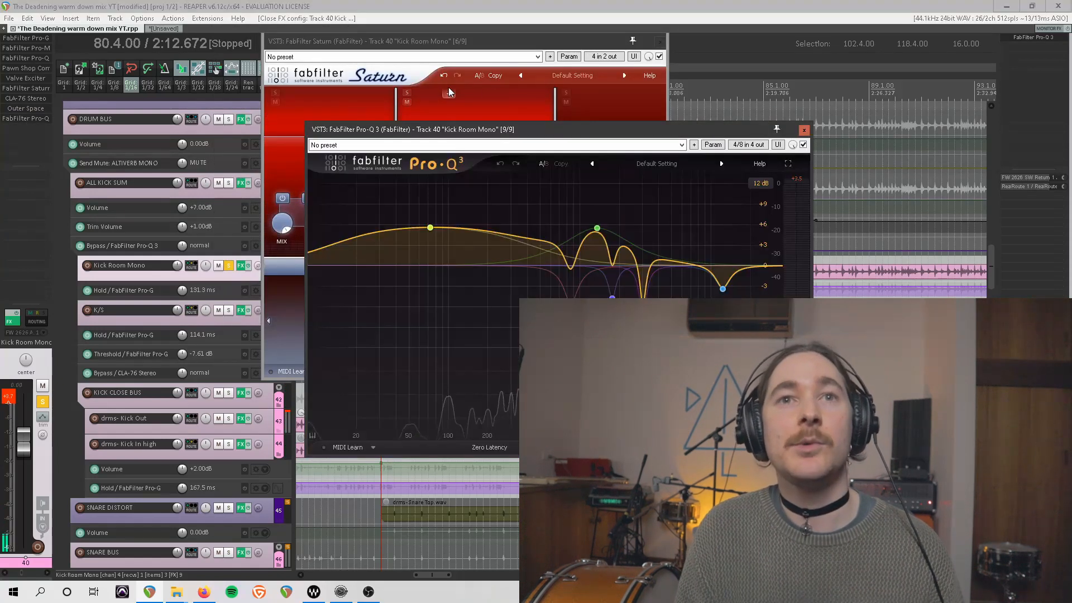
drag(524, 128, 480, 65)
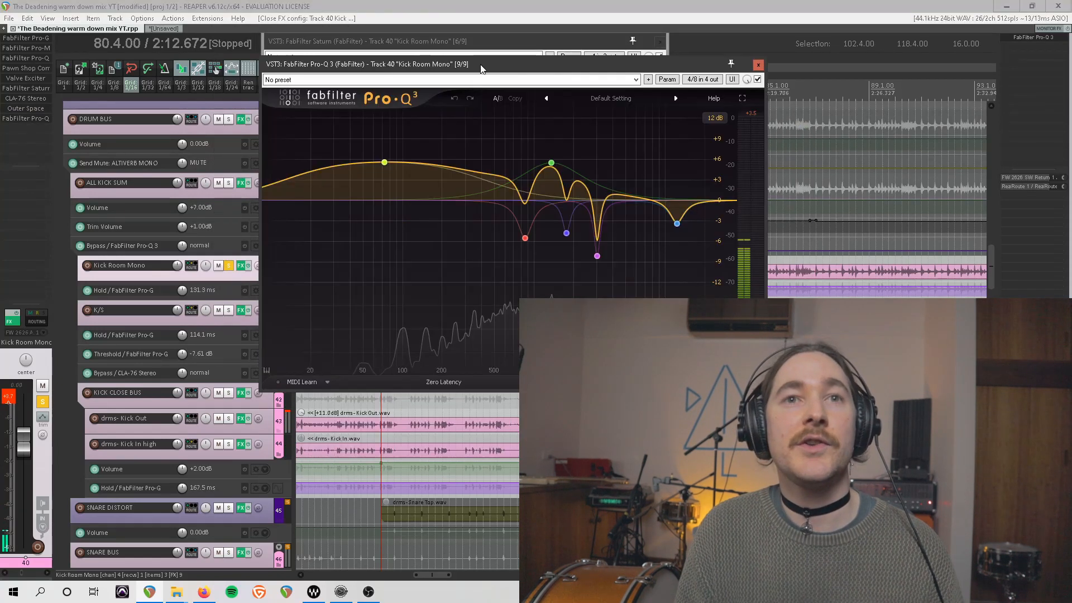
click(384, 164)
mouse_move(553, 165)
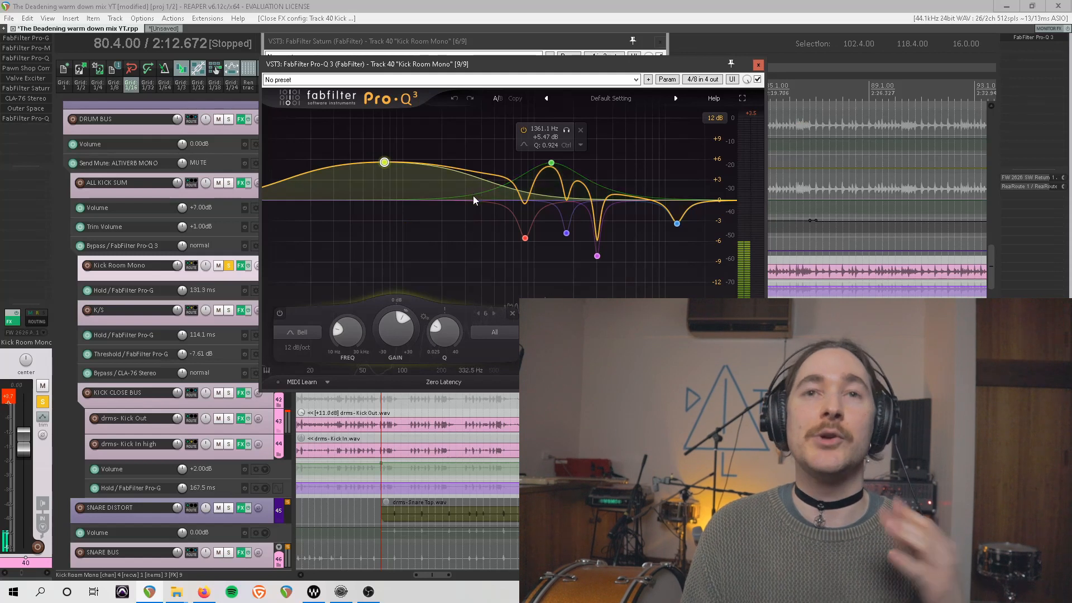
click(551, 163)
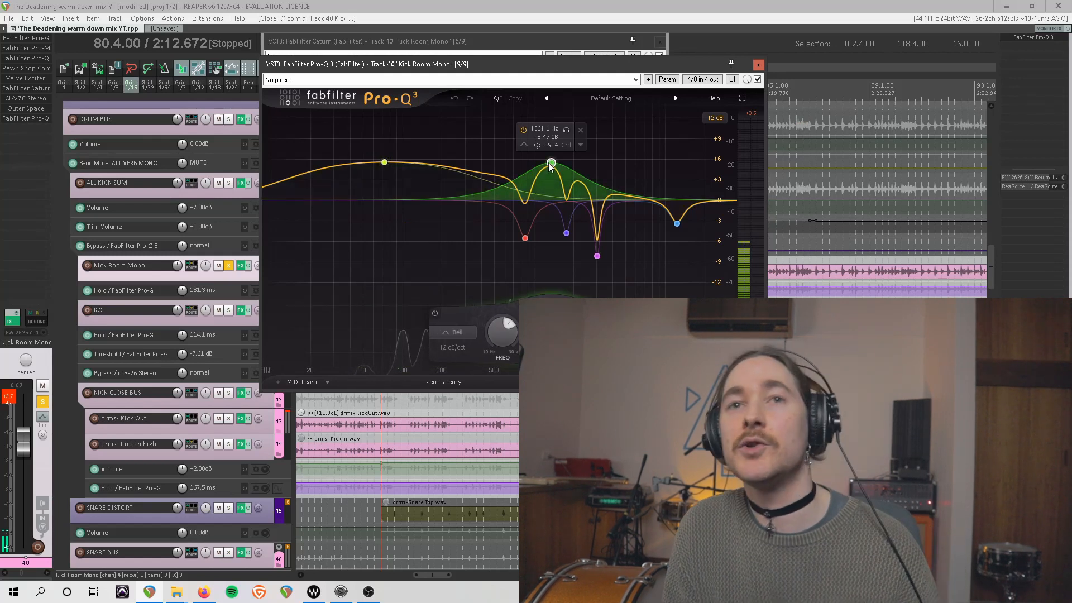
Compare the final Pro-Q 3 bypassed and enabled during playback, then stop playback and close both the equalizer and Saturn.
click(757, 80)
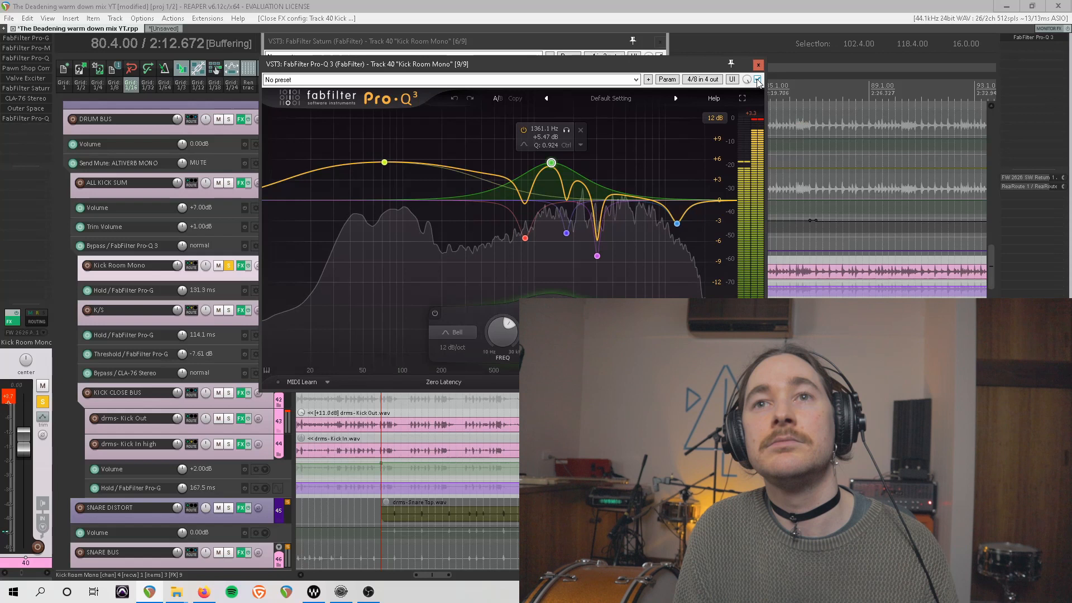
click(757, 80)
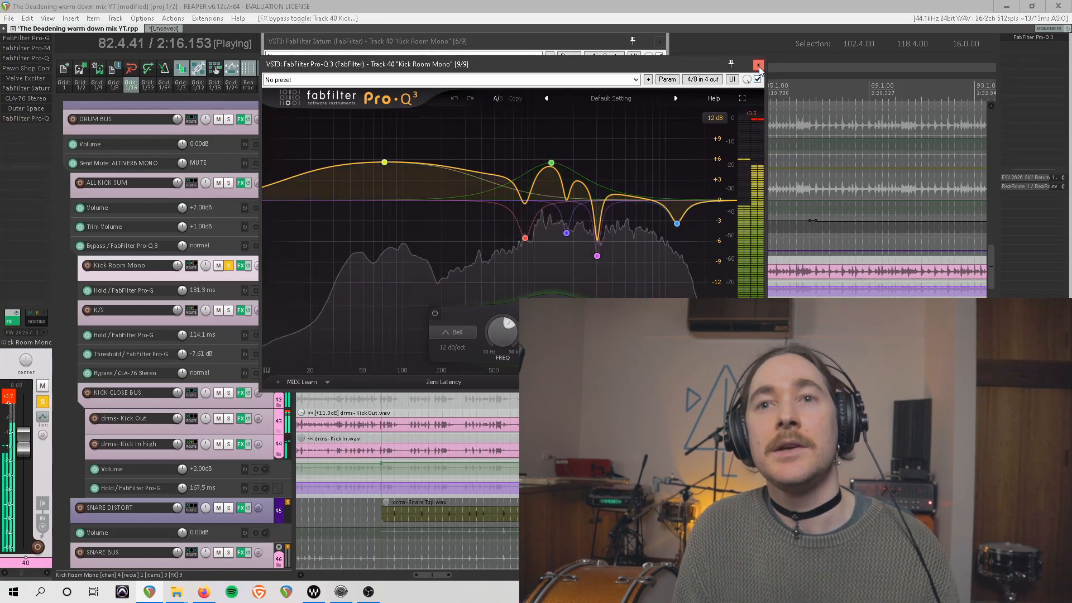
key(space)
click(758, 65)
click(659, 43)
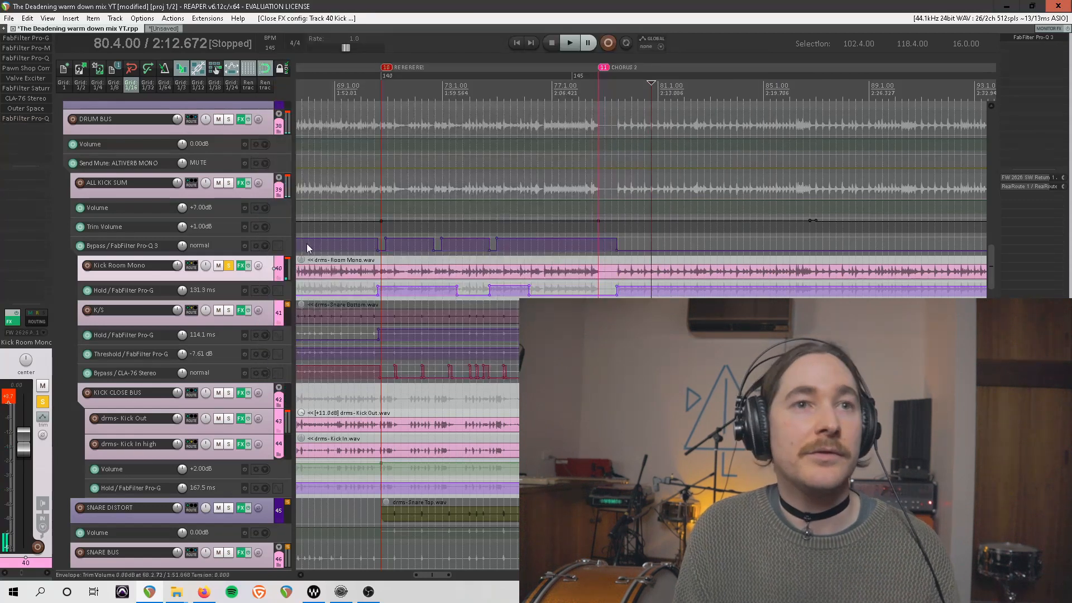
Unsolo Kick Room Mono, solo drms- Kick Out, and view its FabFilter Pro-G gate before closing it.
click(229, 266)
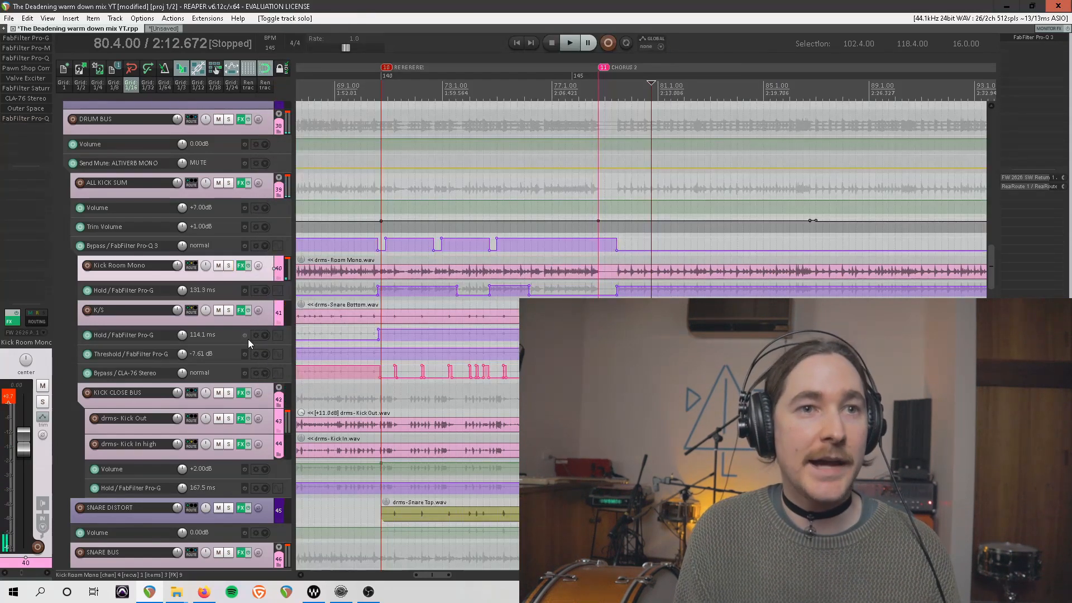
scroll(248, 339, down, 3)
scroll(249, 347, down, 1)
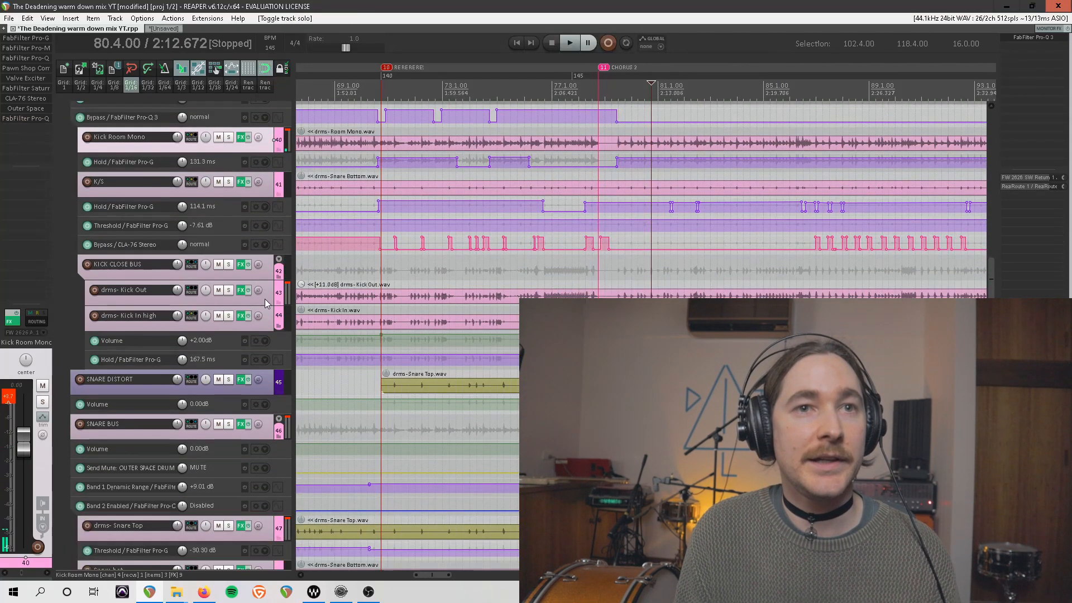
click(266, 303)
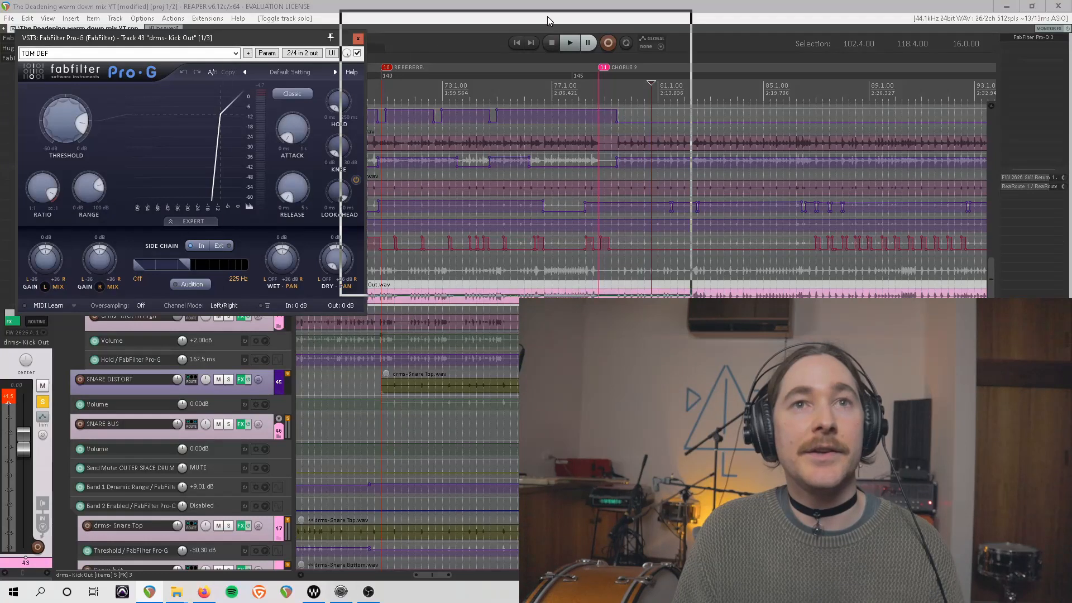
drag(547, 21, 547, 21)
click(681, 19)
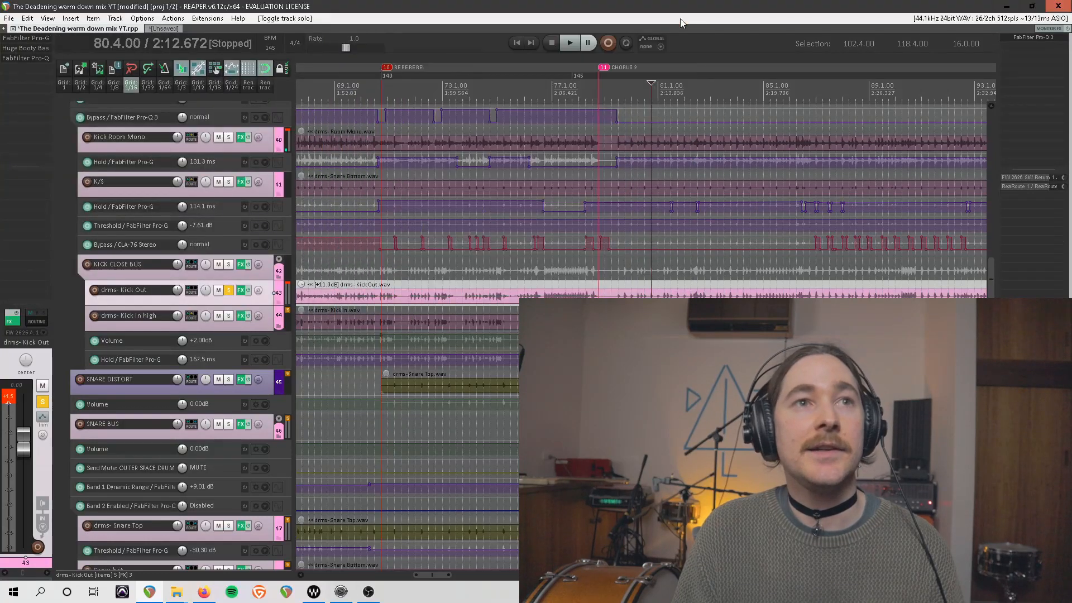
Open Huge Booty Bass Enhancer on drms- Kick Out, compare it bypassed and enabled during playback, then stop playback and close it.
click(35, 47)
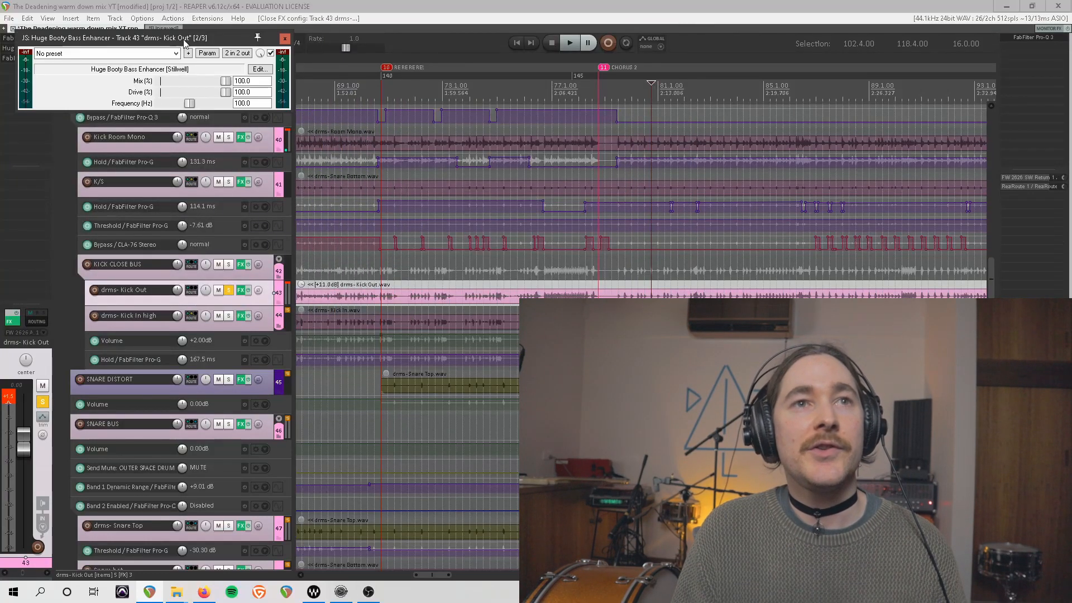
drag(184, 38, 413, 46)
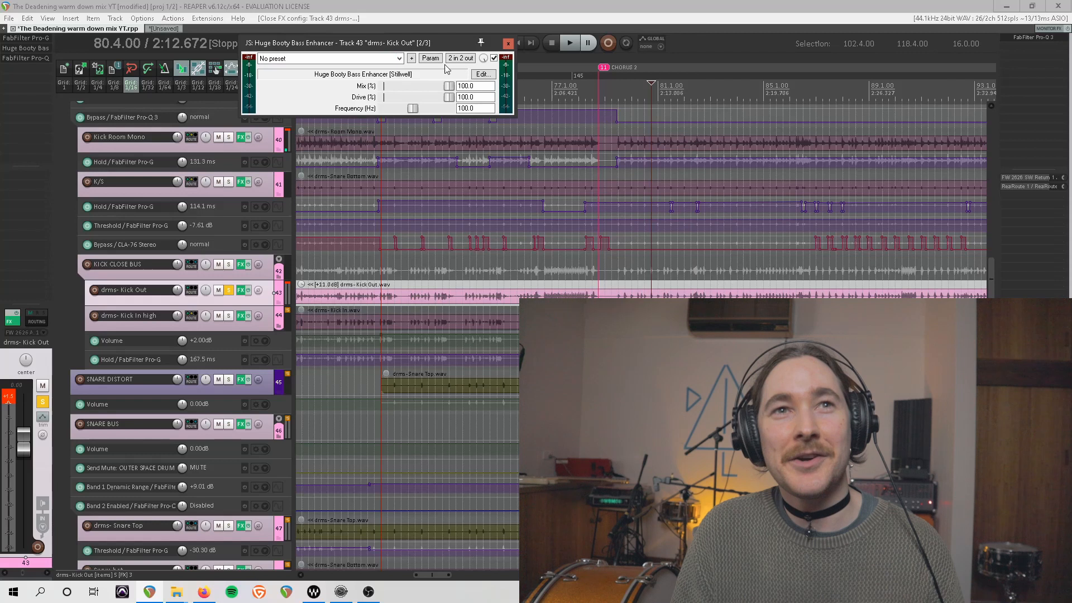
drag(445, 46, 514, 61)
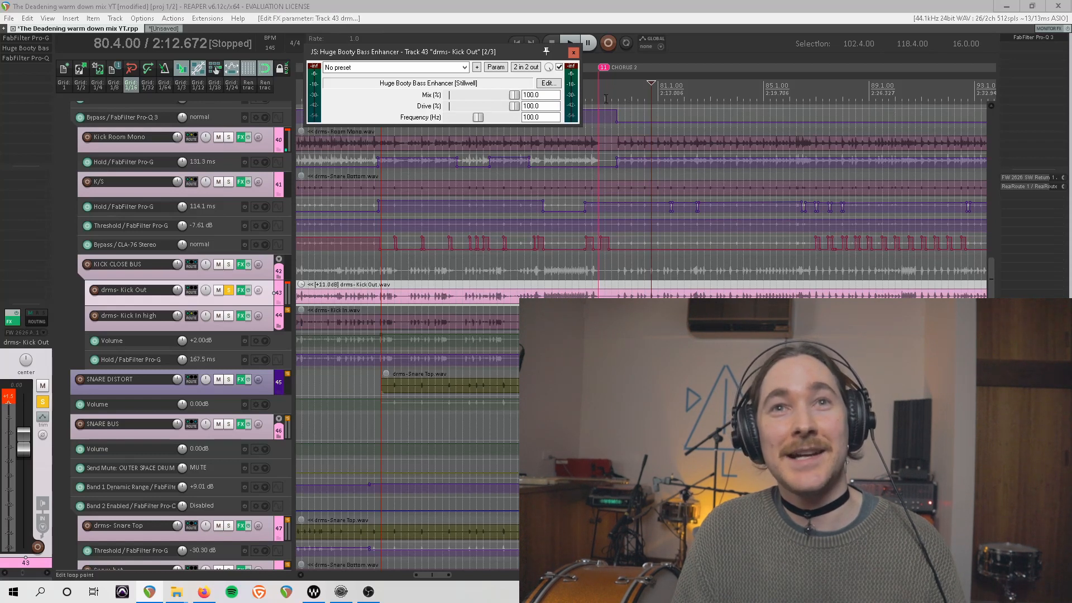
key(space)
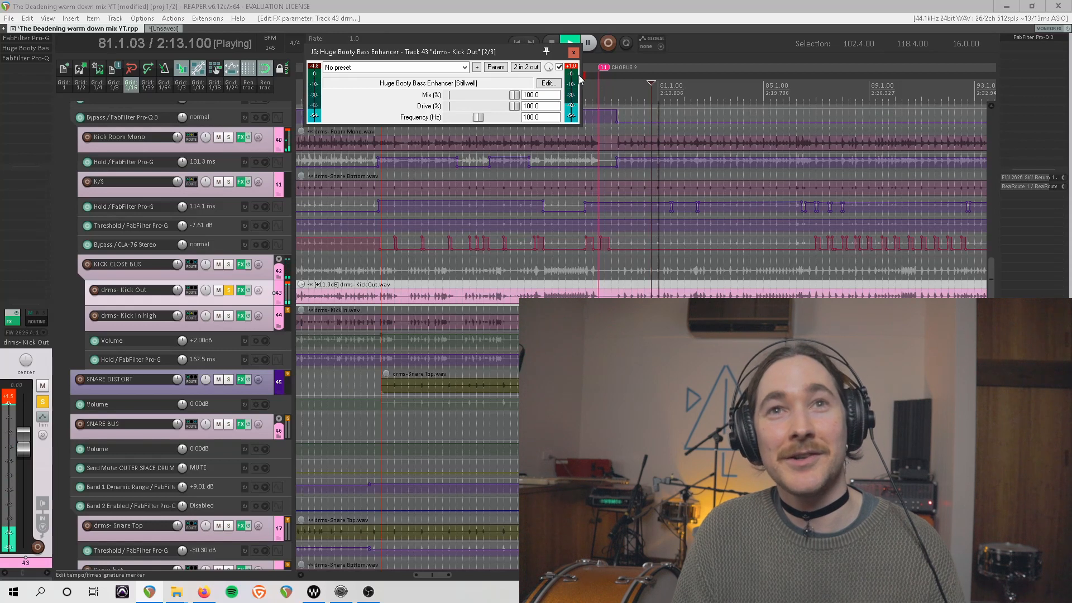
click(559, 67)
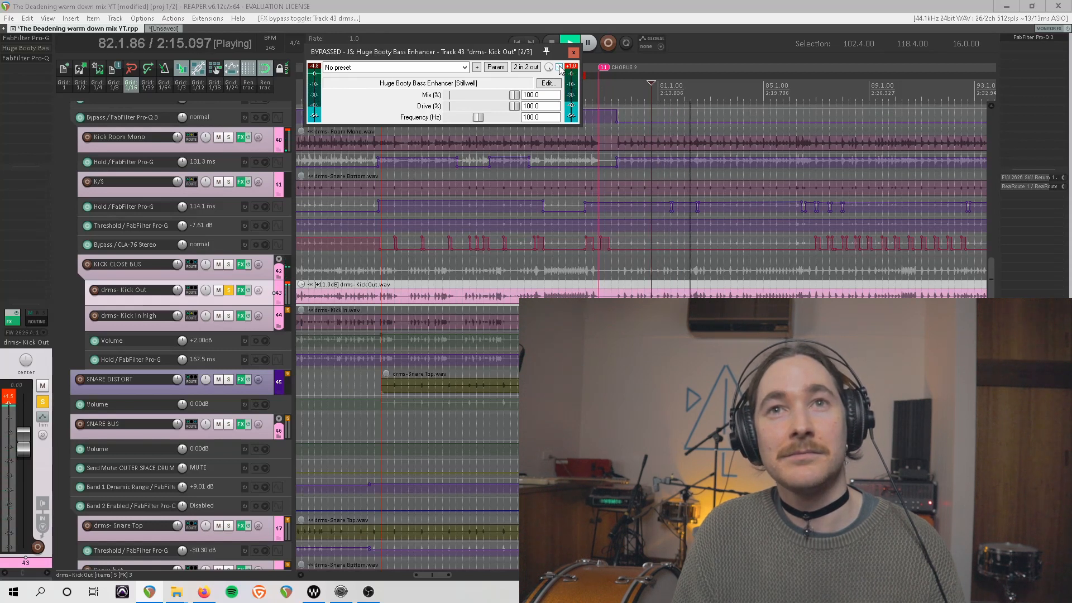
click(559, 67)
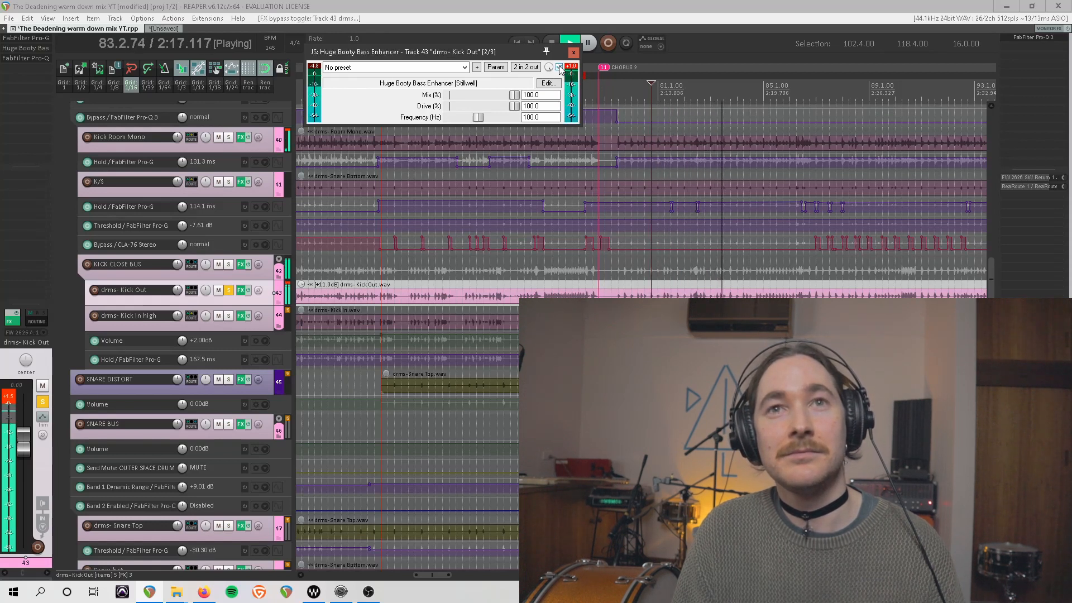
key(space)
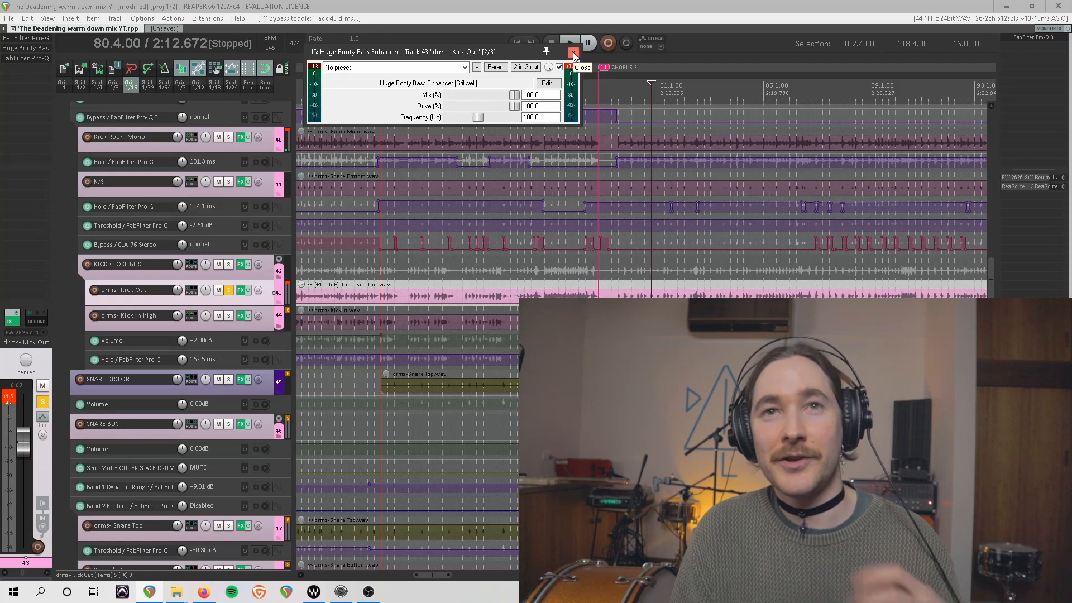
click(573, 53)
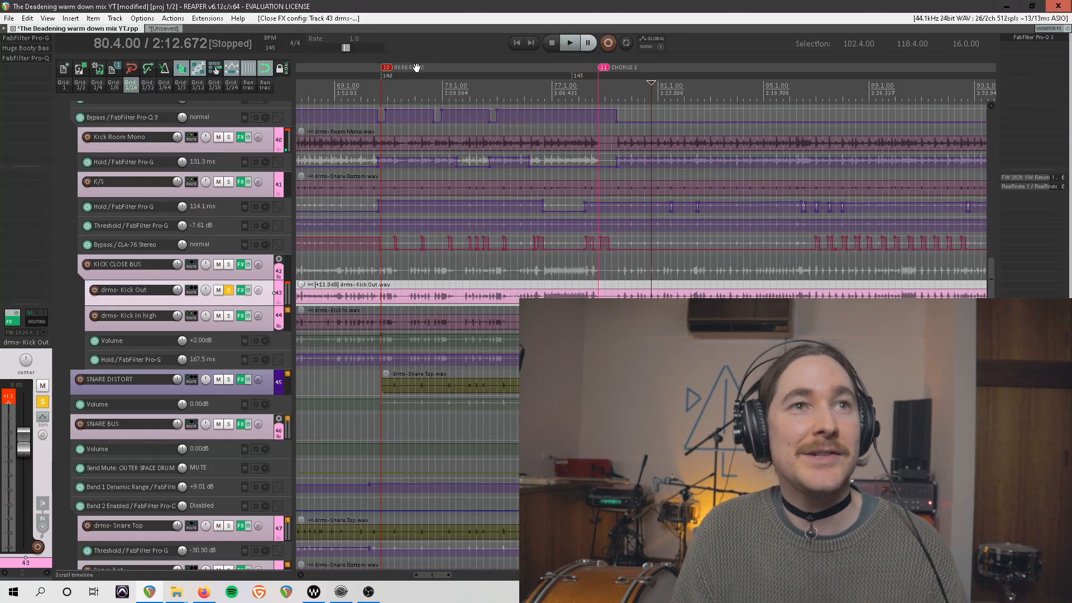
Open FabFilter Pro-Q 3 on drms- Kick Out and inspect its low cut and its narrow cut near 200 Hz.
click(34, 59)
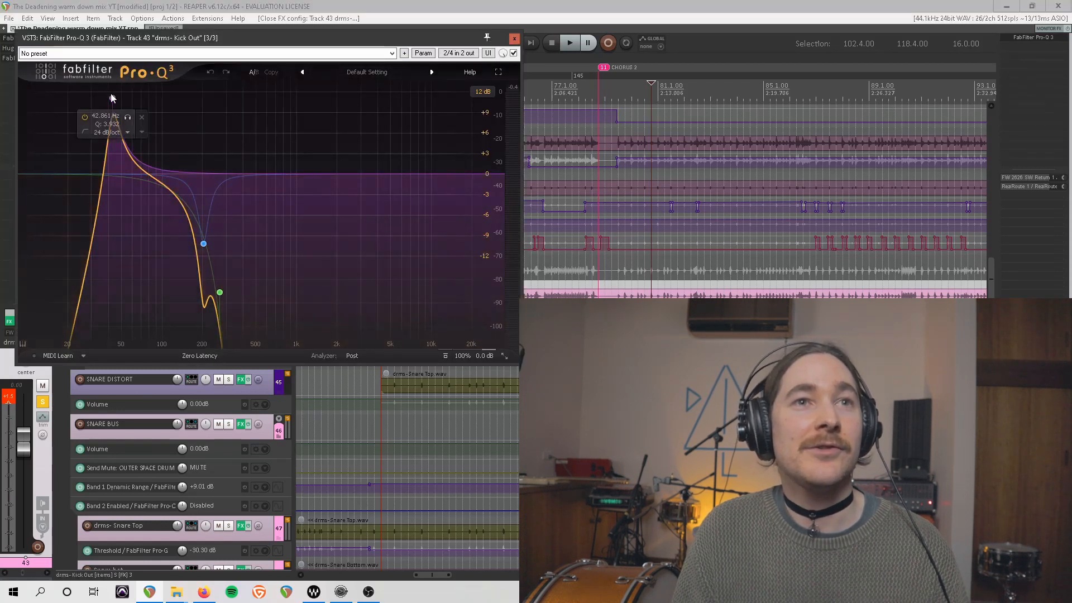
drag(200, 38, 400, 39)
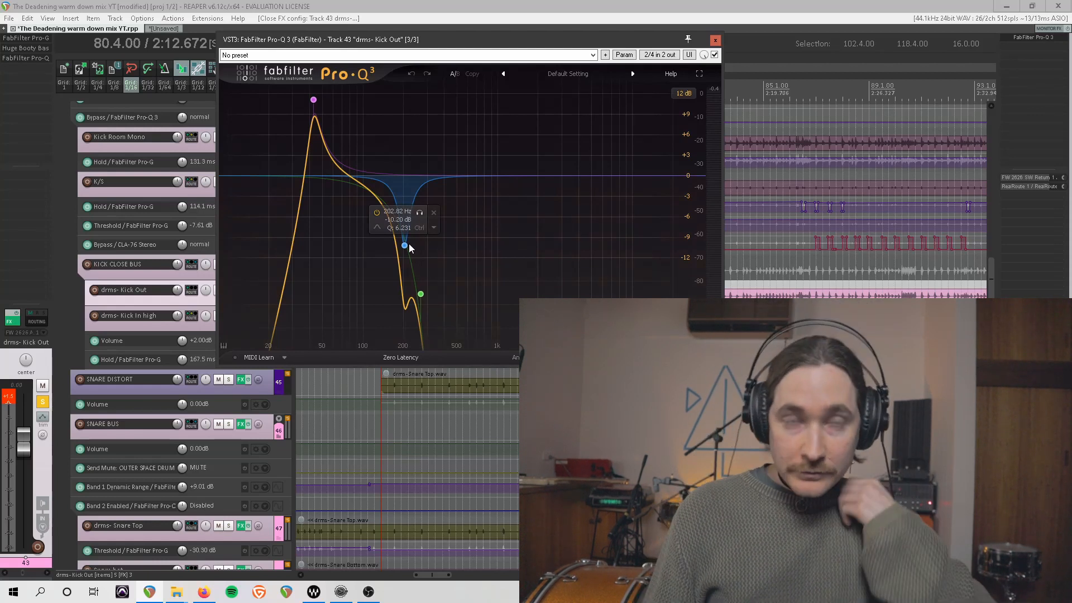
click(313, 100)
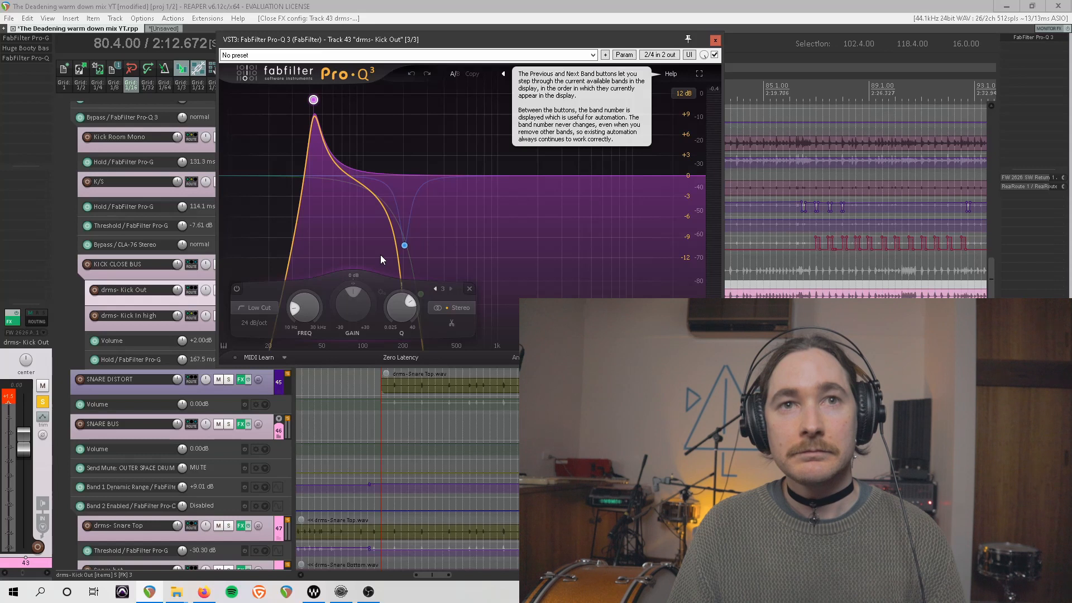
Compare drms- Kick Out with Pro-Q 3 bypassed and enabled during playback, then close the equalizer and stop playback.
key(space)
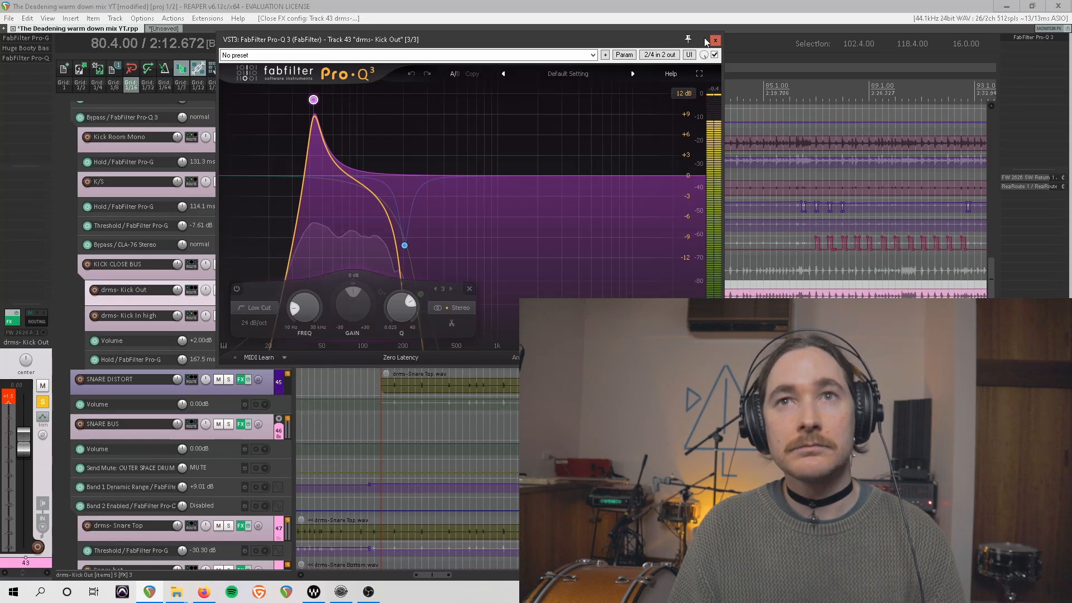
click(715, 54)
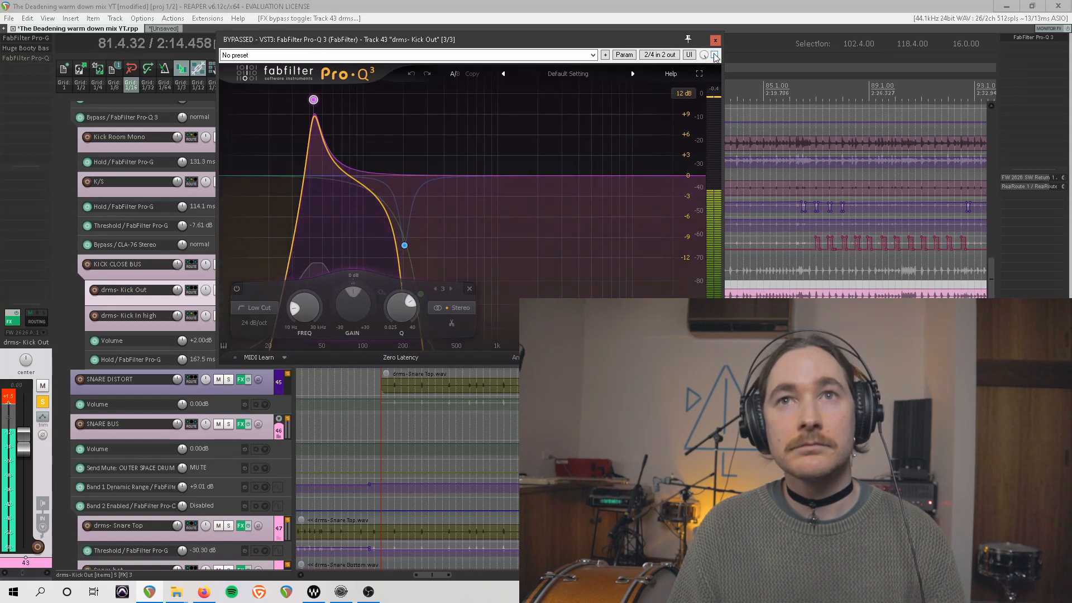
click(715, 54)
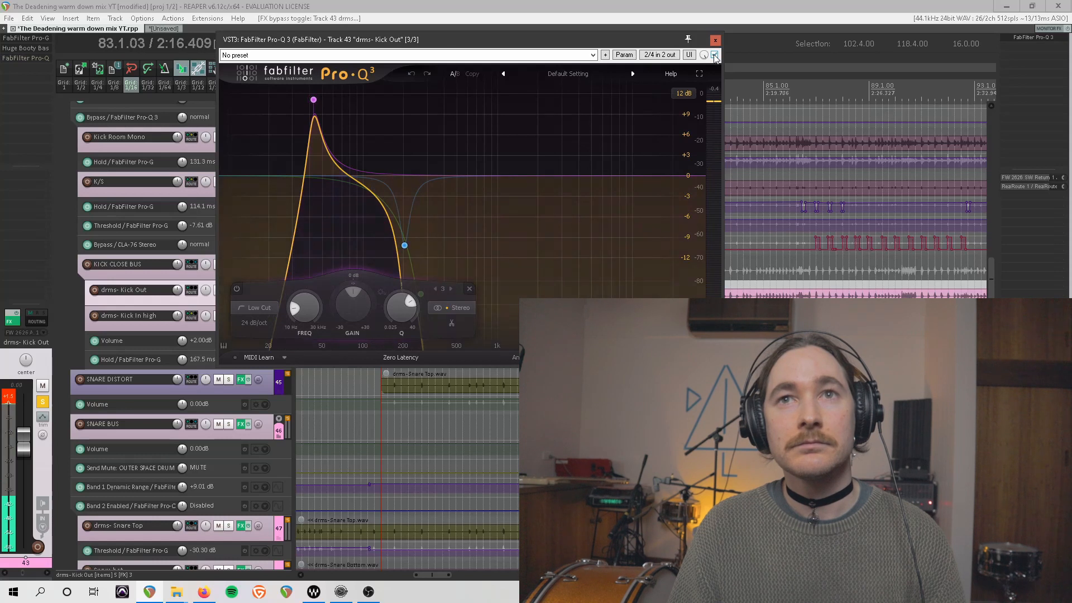
click(715, 40)
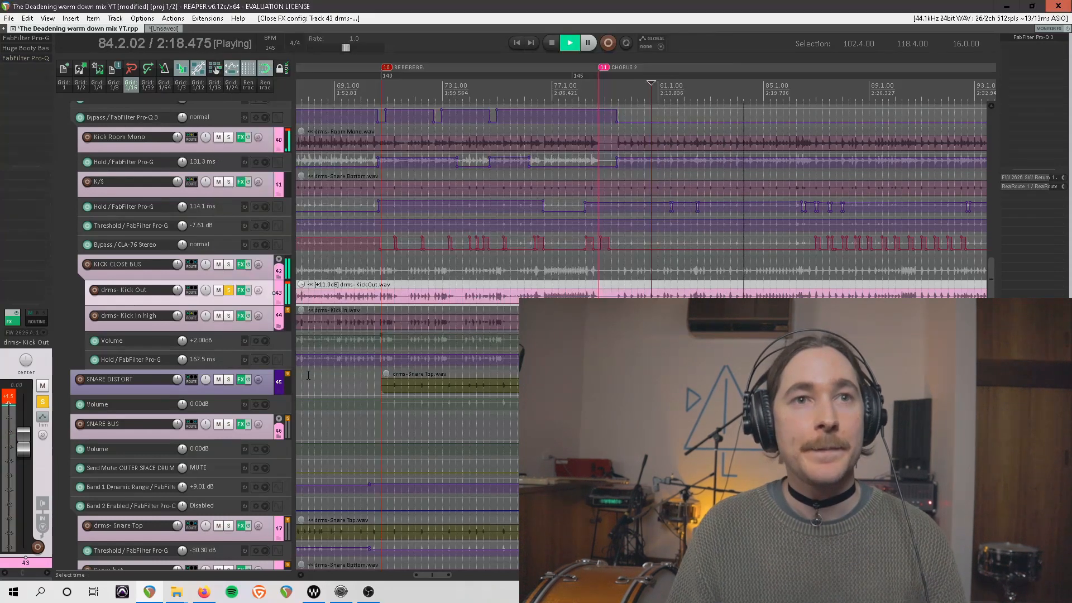
key(space)
Unsolo drms- Kick Out, solo drms- Kick In high, and open its FabFilter Pro-G gate.
click(229, 290)
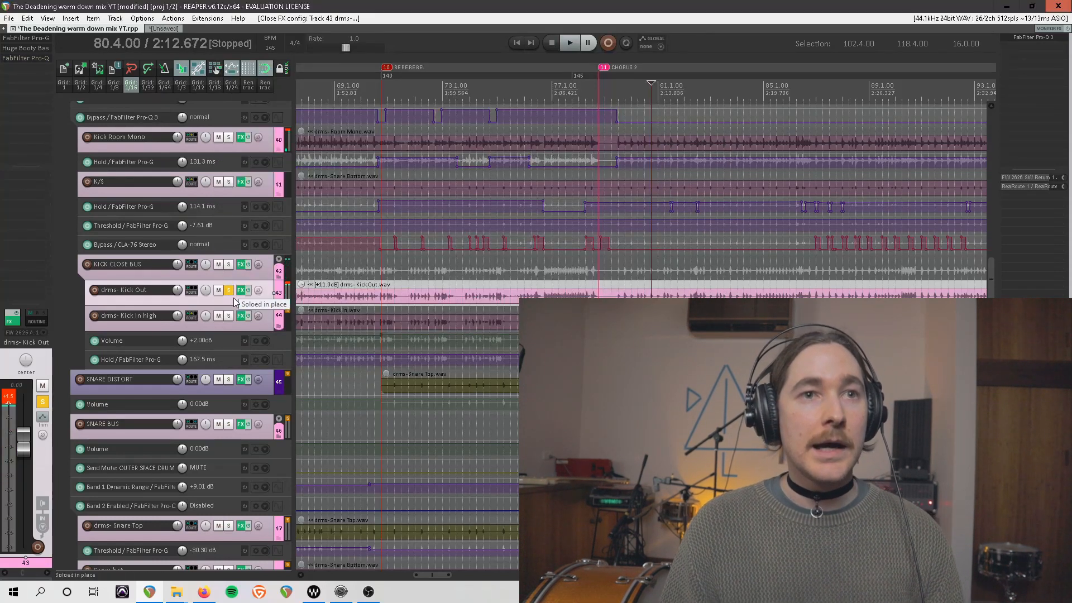
click(229, 290)
click(239, 322)
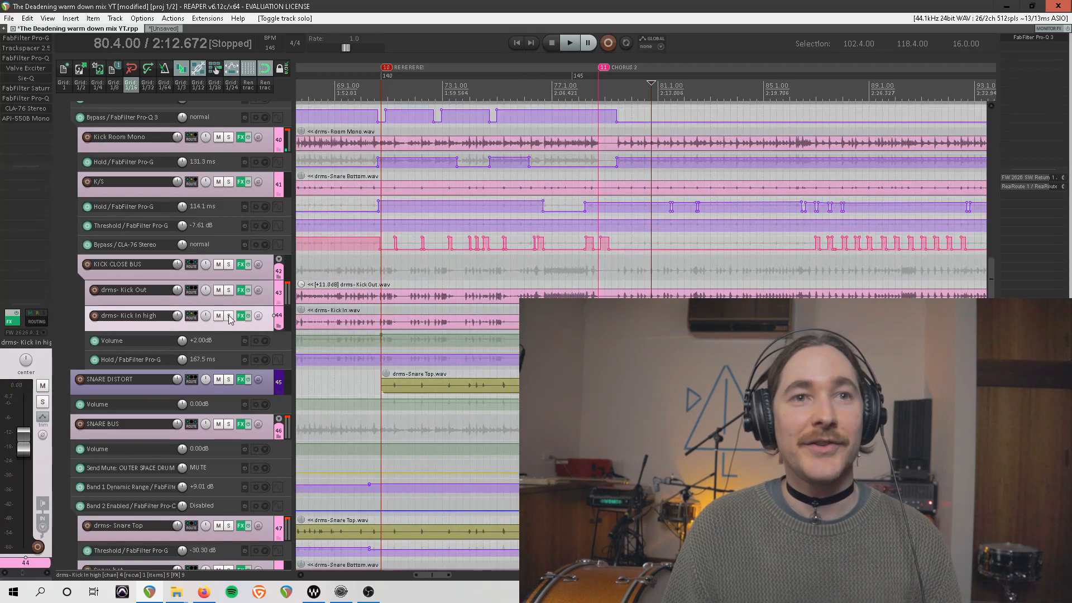
click(228, 316)
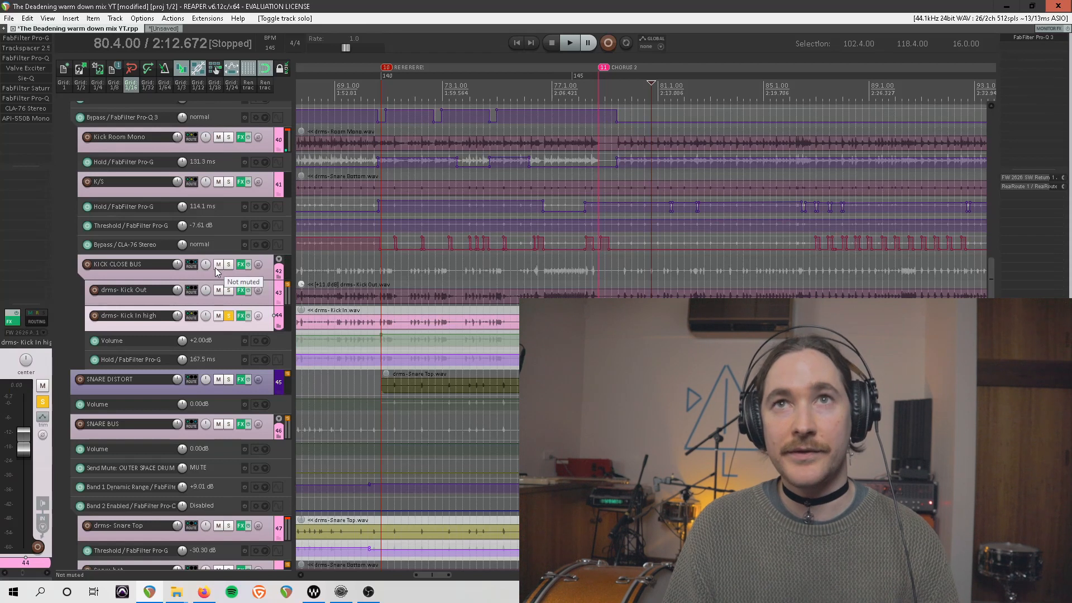
click(35, 37)
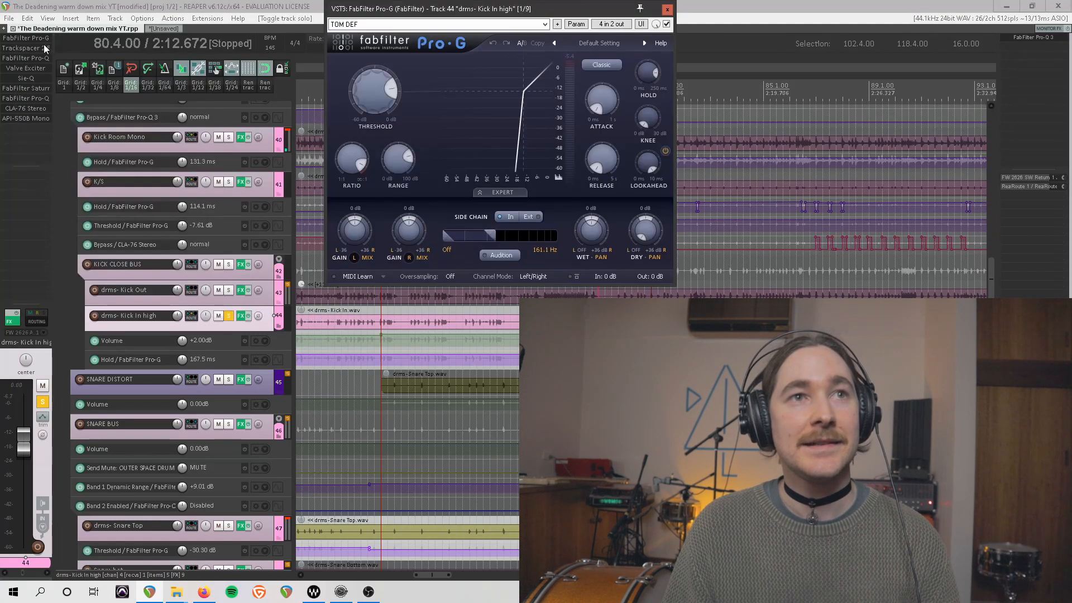
Open Trackspacer 2.5 on drms- Kick In high, compare it bypassed and enabled during playback, then close it and stop playback.
click(43, 48)
drag(545, 93, 327, 54)
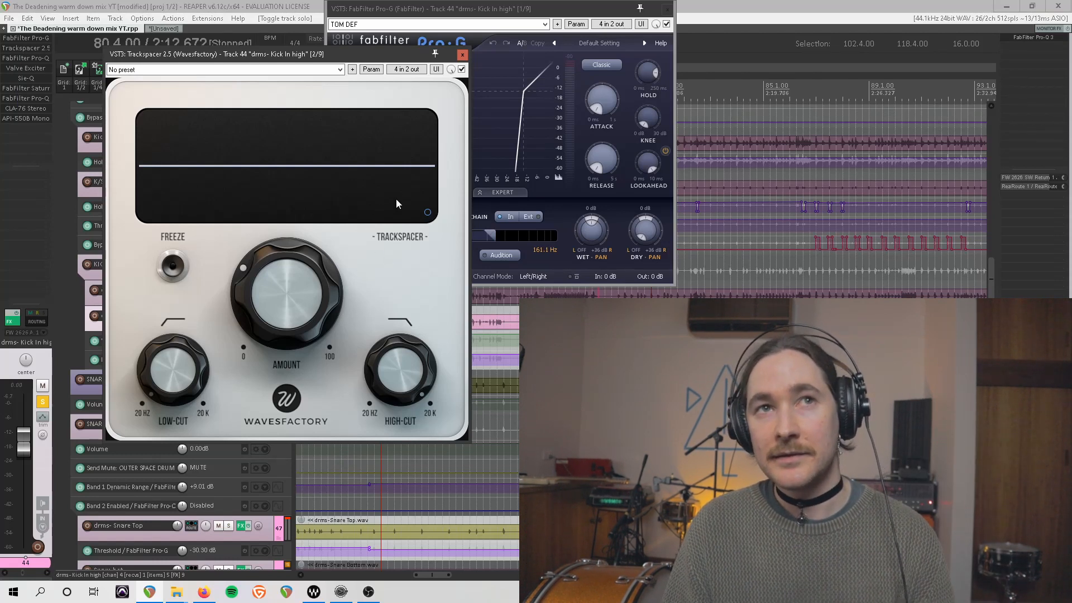
click(462, 69)
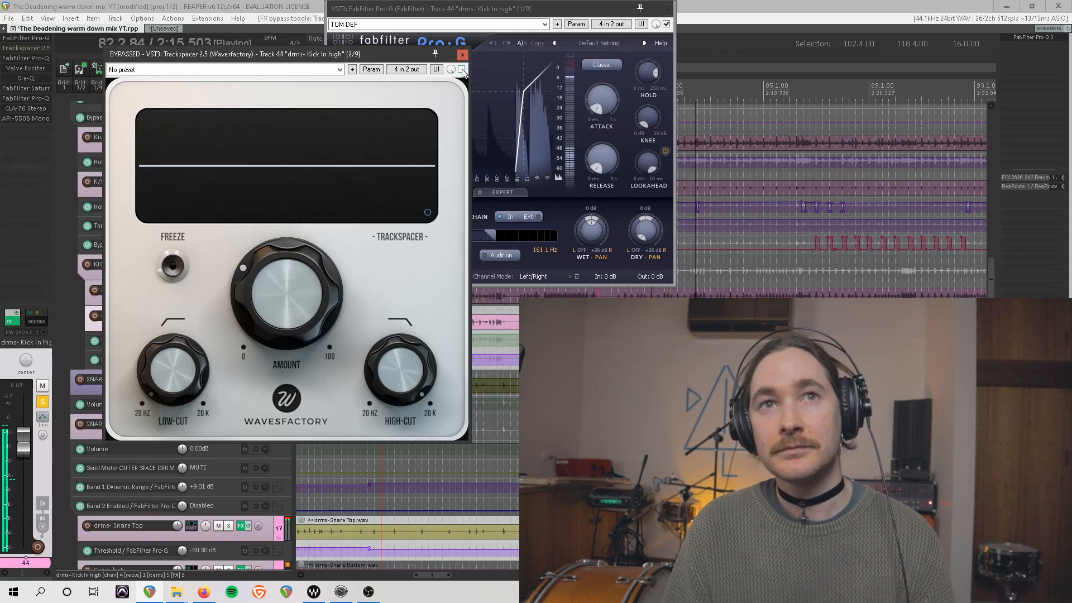
click(461, 69)
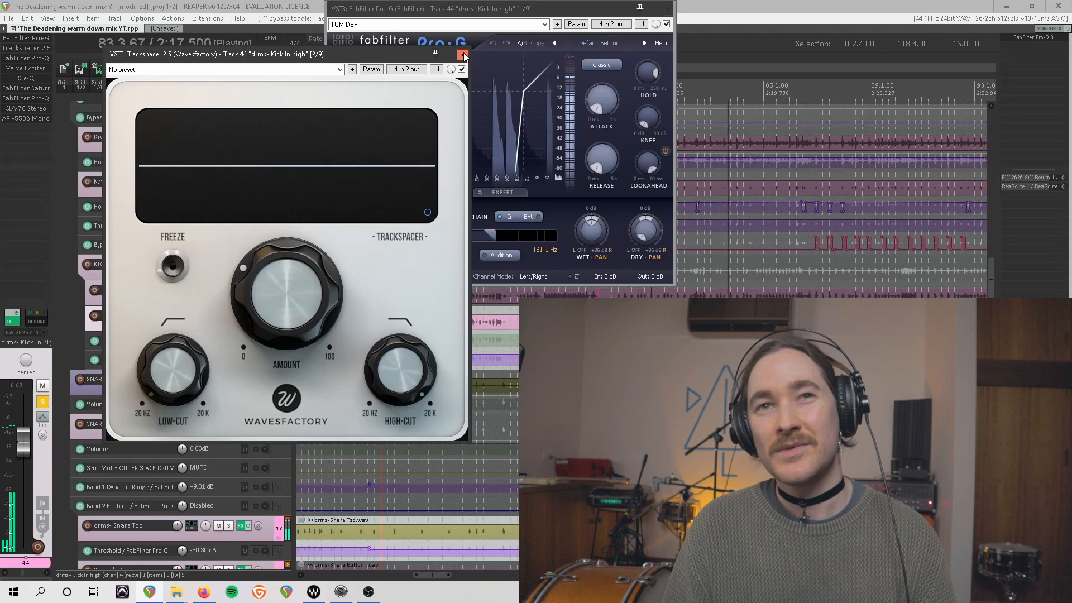
click(464, 56)
key(space)
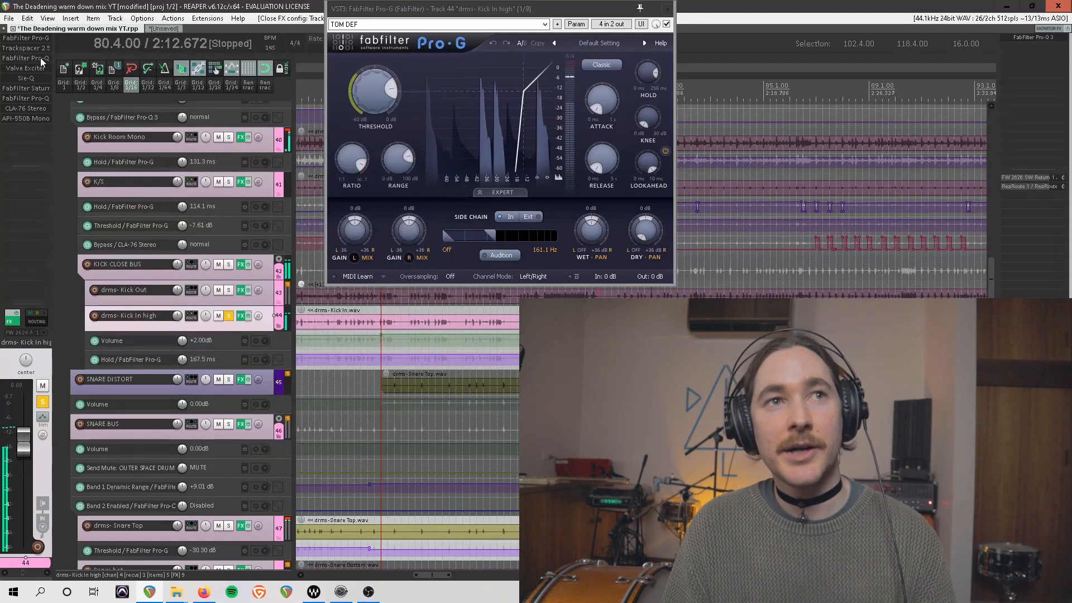
Open the first Pro-Q 3 on drms- Kick In high, inspect its 250 Hz low cut and 4161 Hz cut during playback, then close it.
click(41, 58)
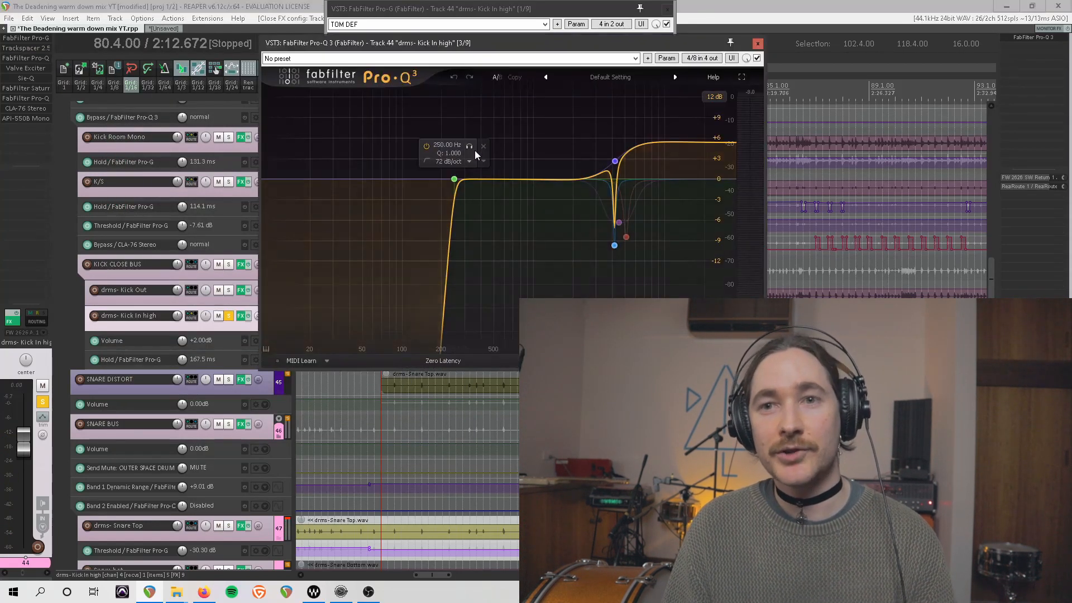
drag(575, 44, 368, 46)
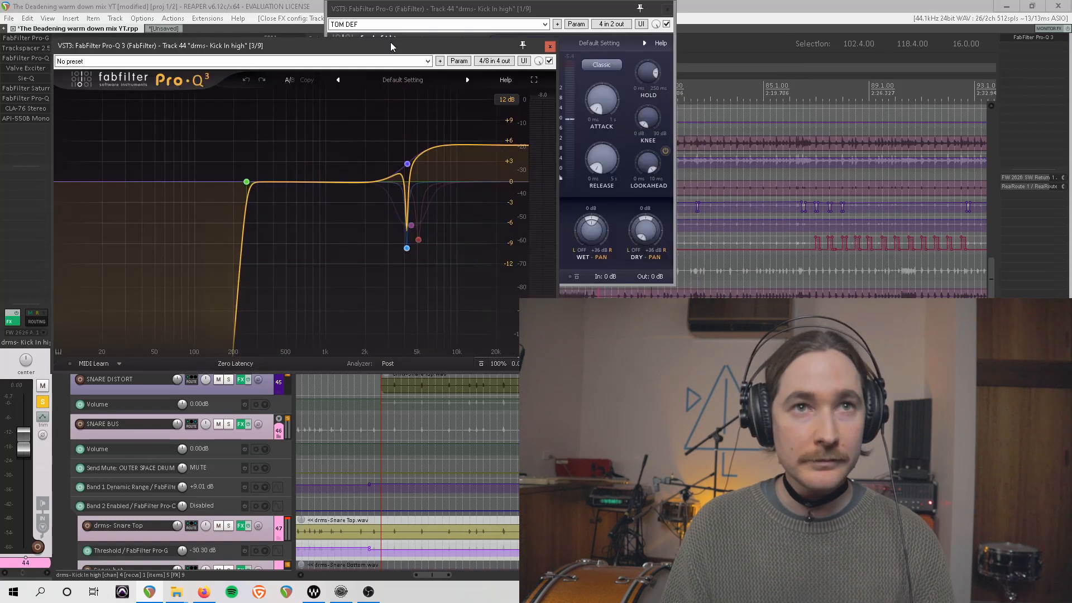
click(247, 182)
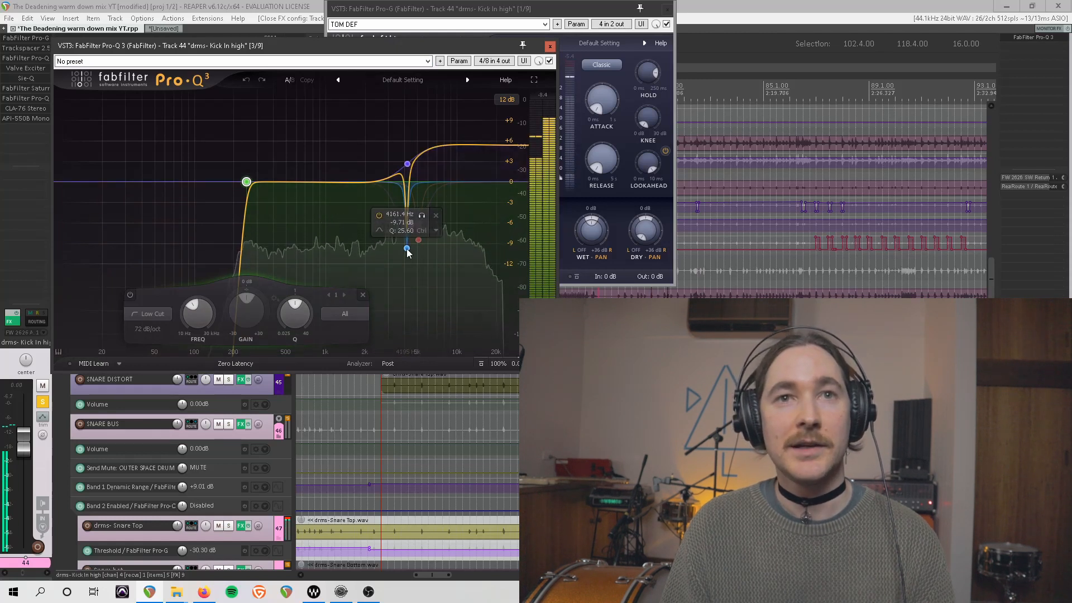
click(550, 46)
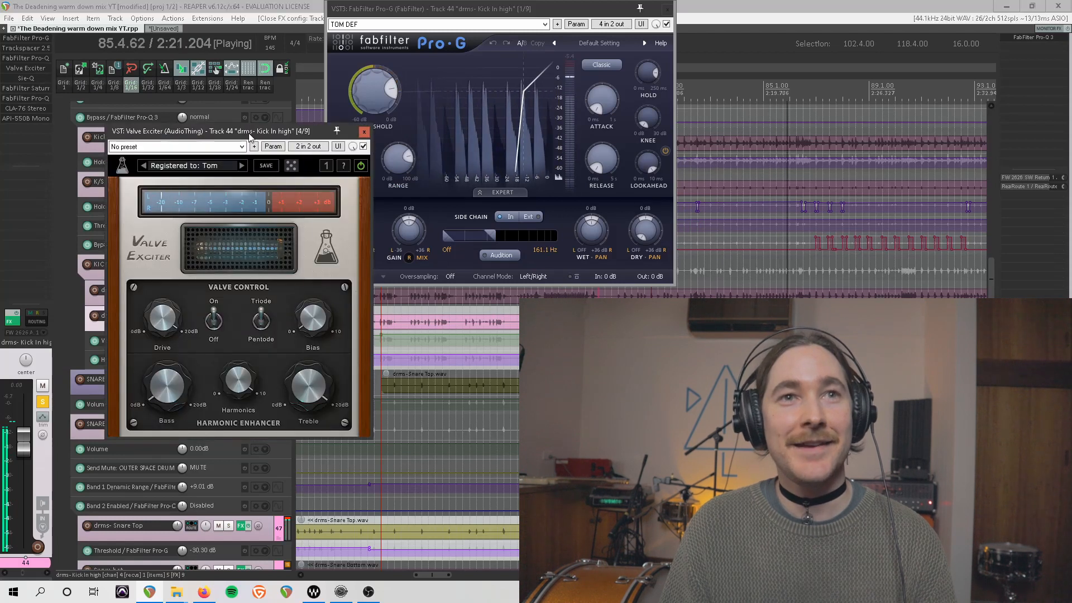
View Valve Exciter on drms- Kick In high, compare it bypassed and enabled during playback, then stop playback and close it.
drag(261, 130, 478, 99)
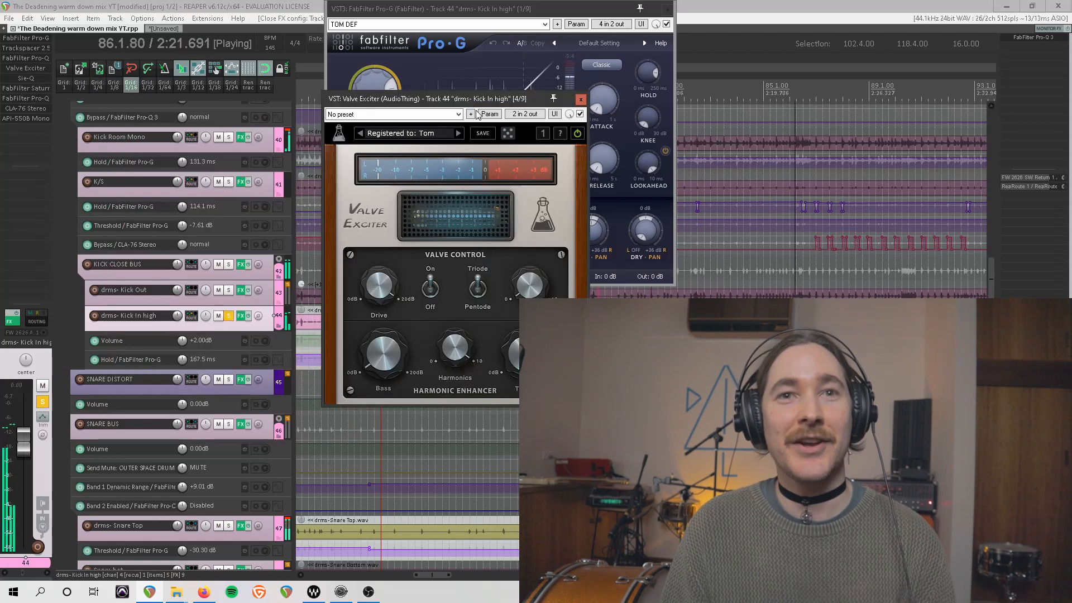
key(space)
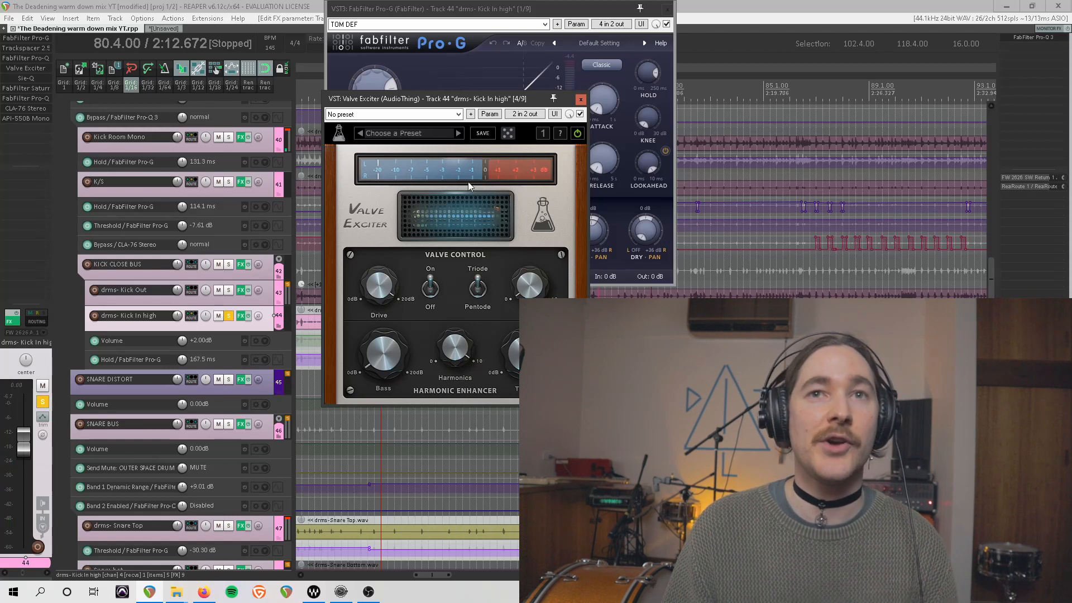
click(580, 114)
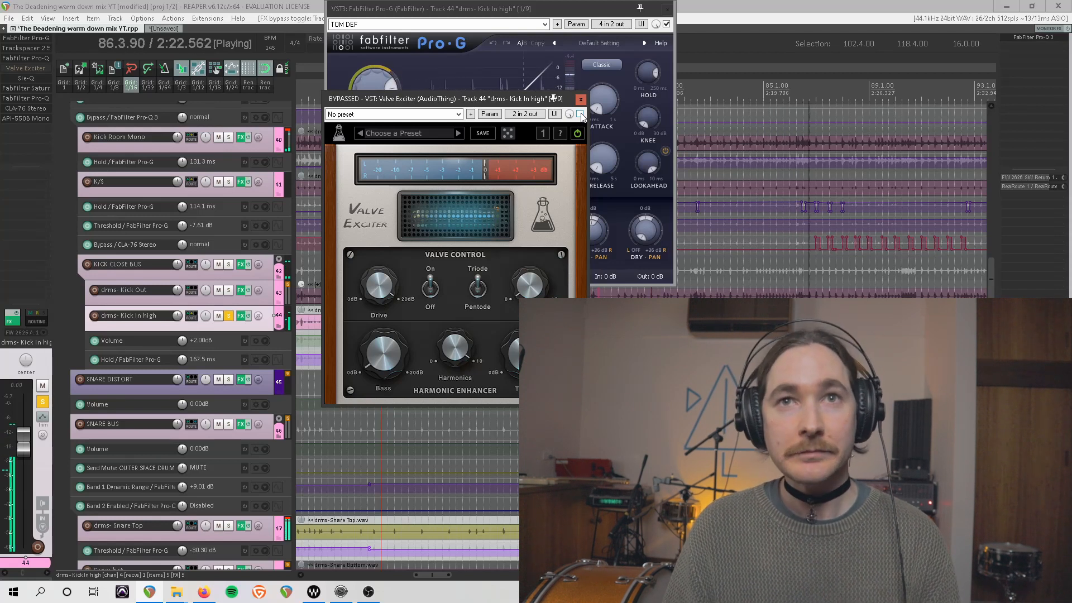
click(581, 114)
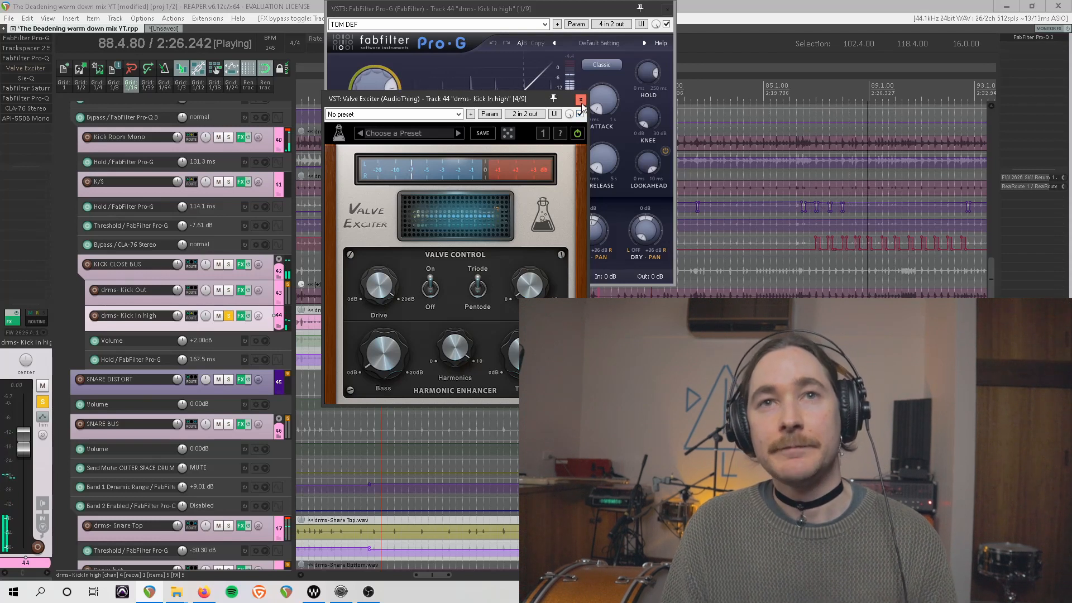
key(space)
click(580, 100)
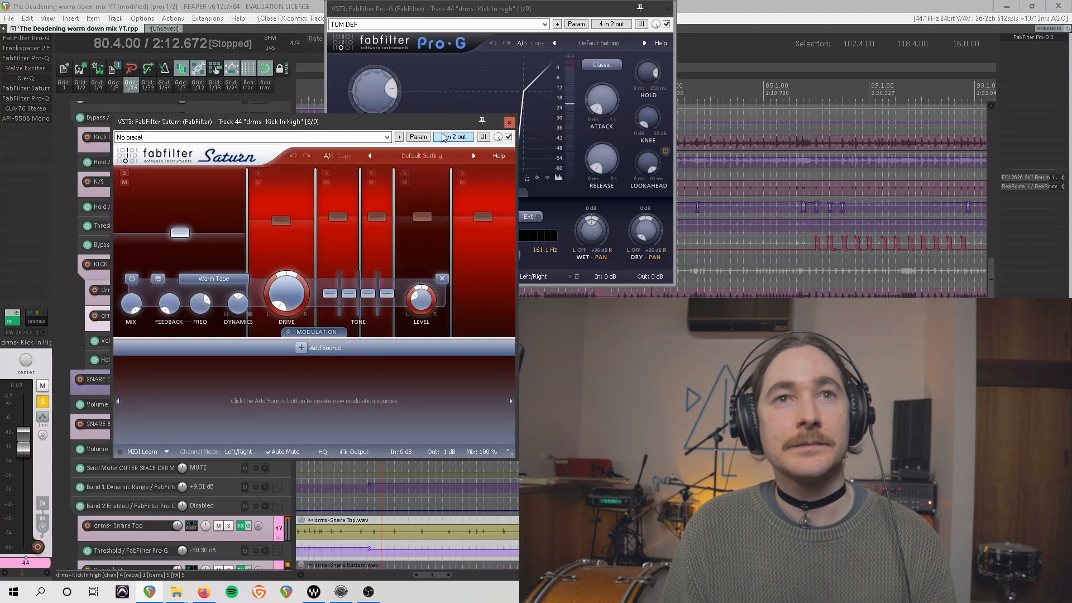
Inspect the Warm Tape saturation bands in FabFilter Saturn on drms- Kick In high, from band 2 up to band 6, then close it.
drag(423, 121, 657, 84)
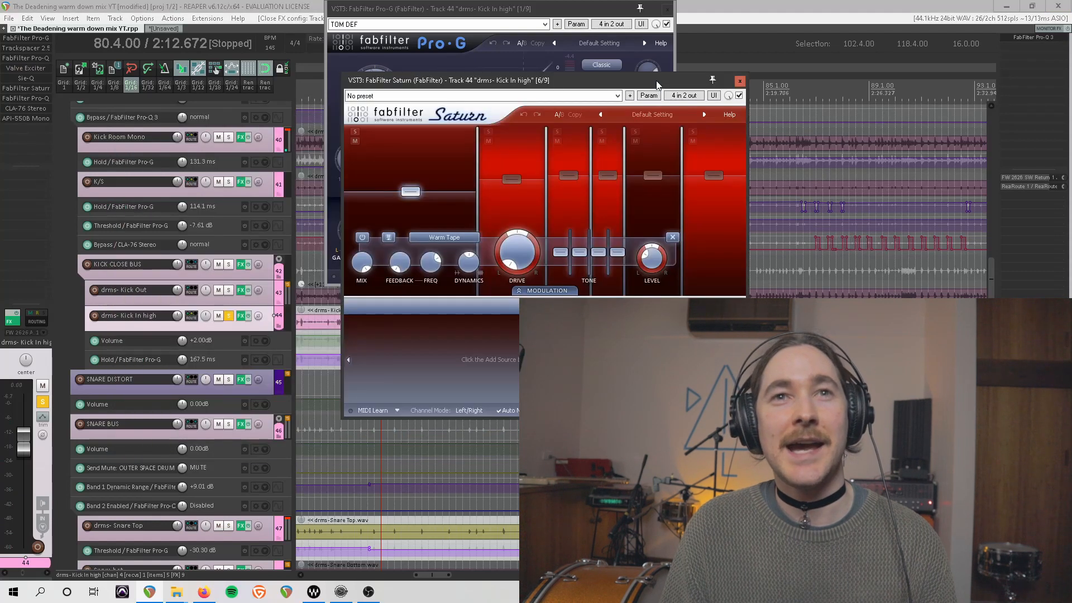
click(512, 180)
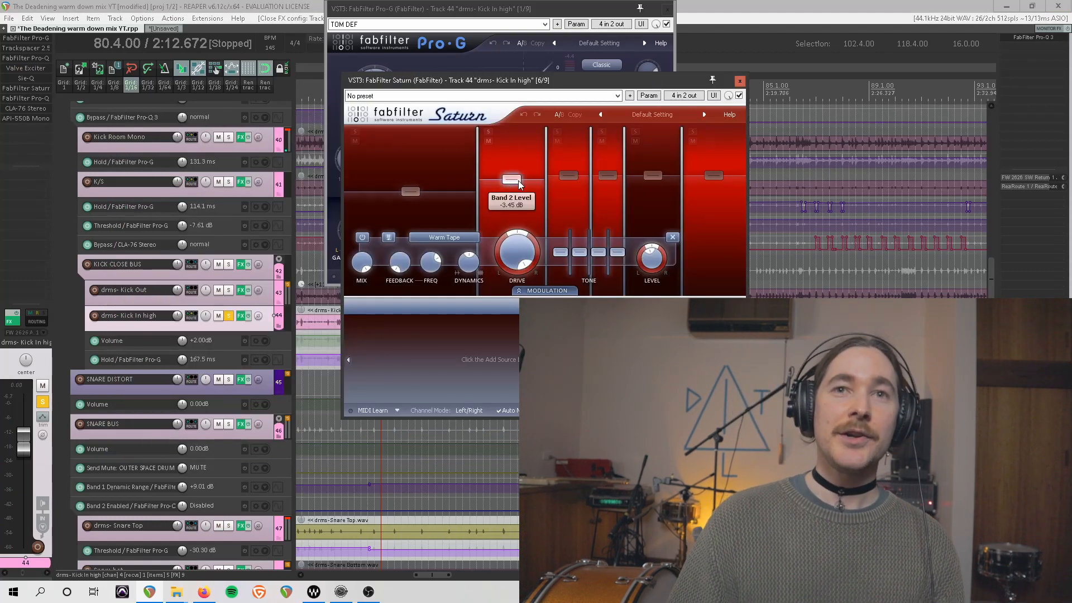
click(577, 182)
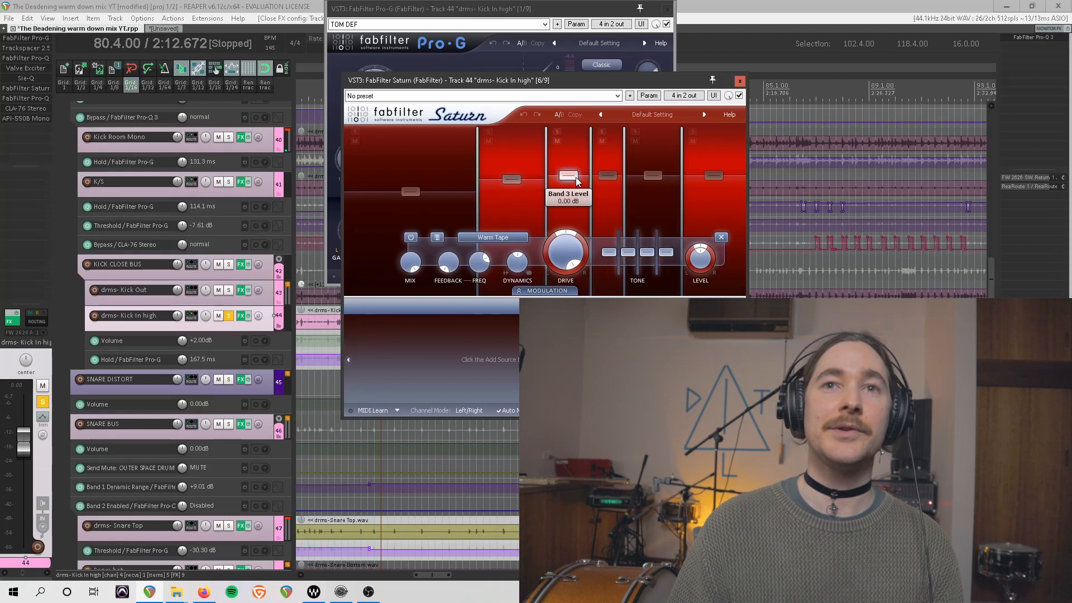
click(609, 185)
click(718, 180)
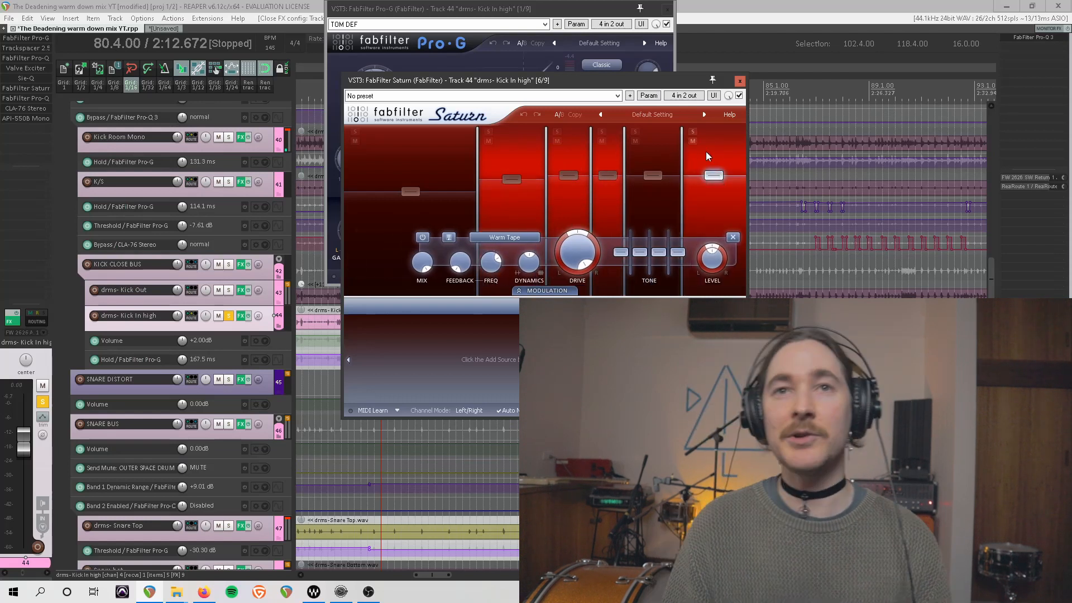
drag(608, 78, 590, 56)
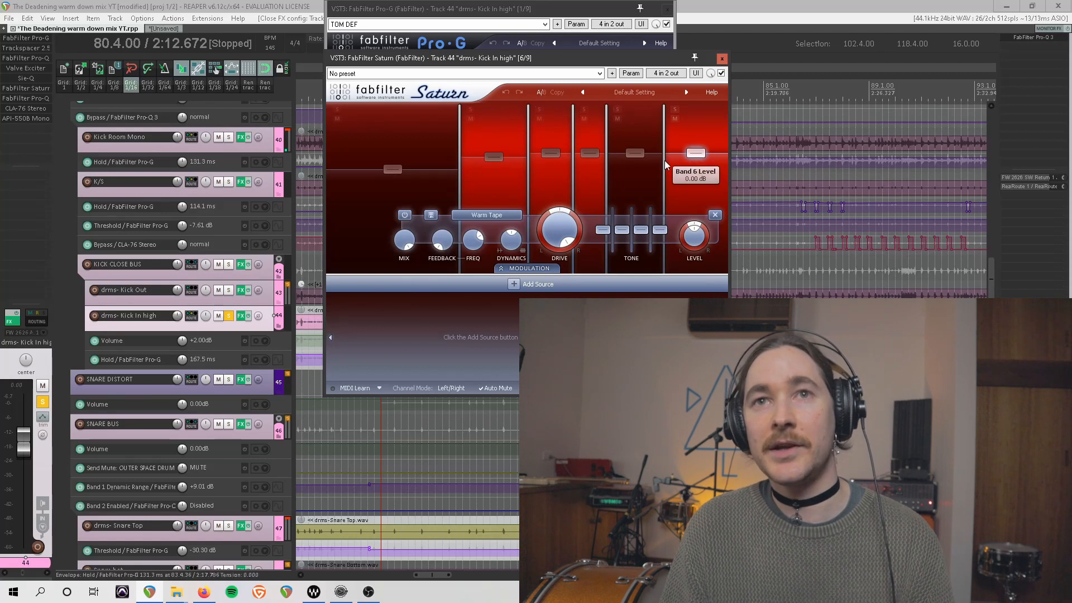
click(553, 156)
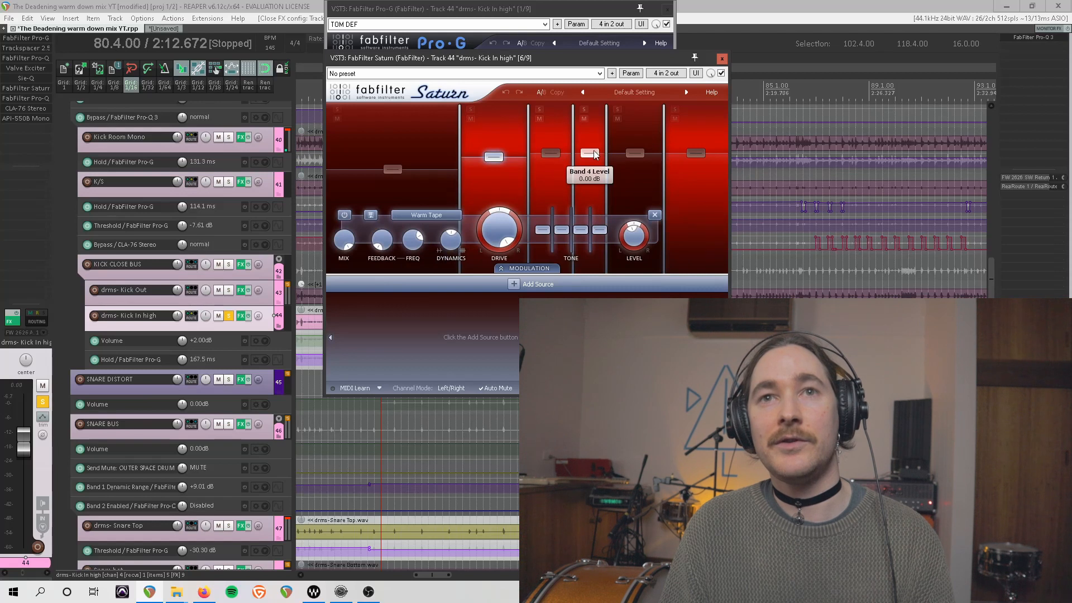
click(696, 153)
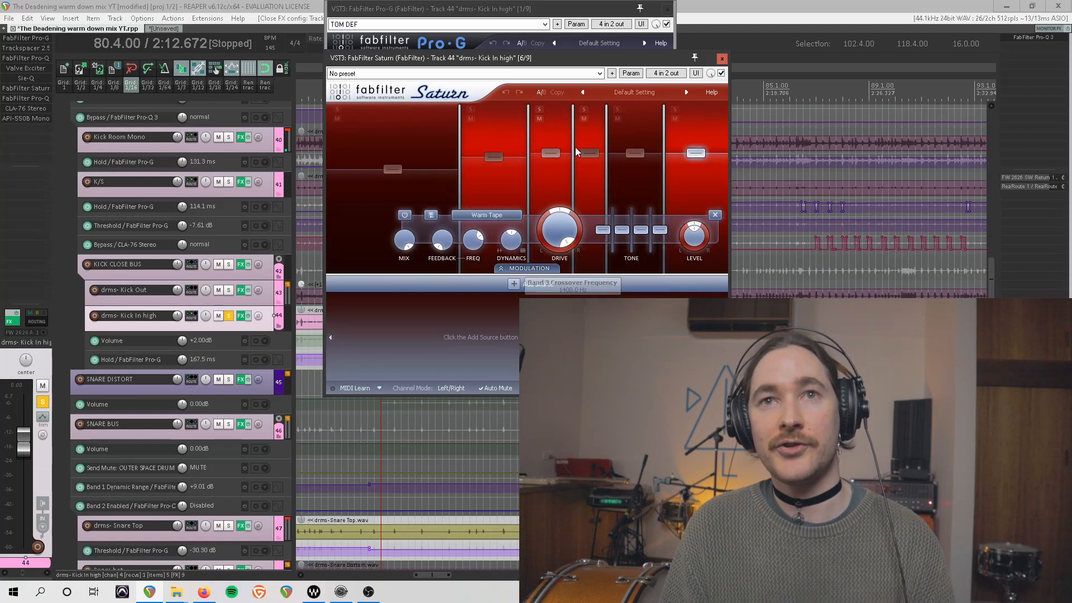
click(721, 59)
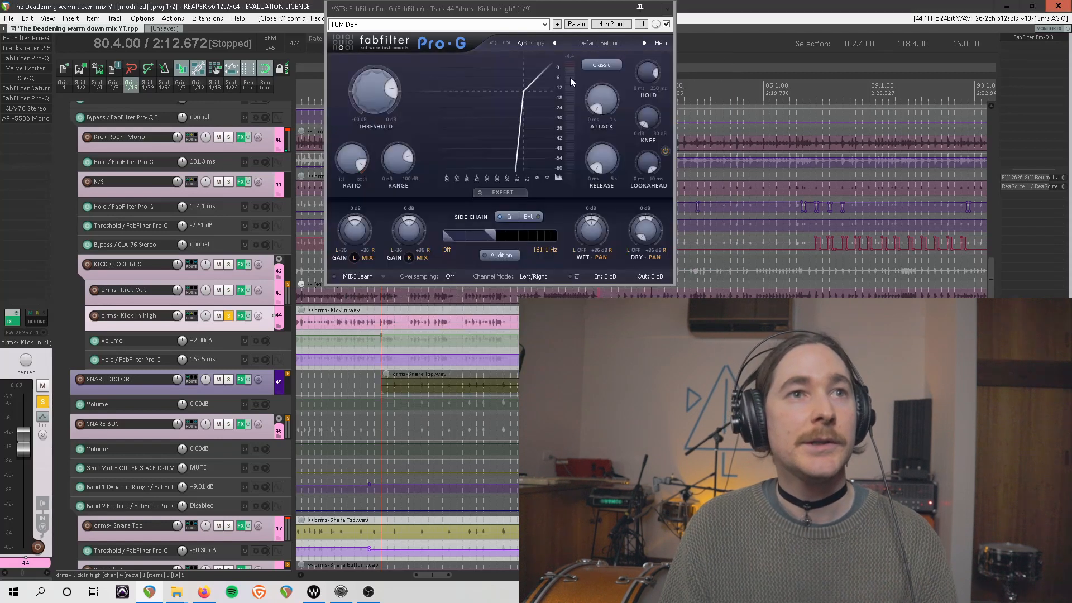
Open the second Pro-Q 3 on drms- Kick In high, inspect its 17248 Hz high cut during playback, then stop and close it and Pro-G.
click(42, 99)
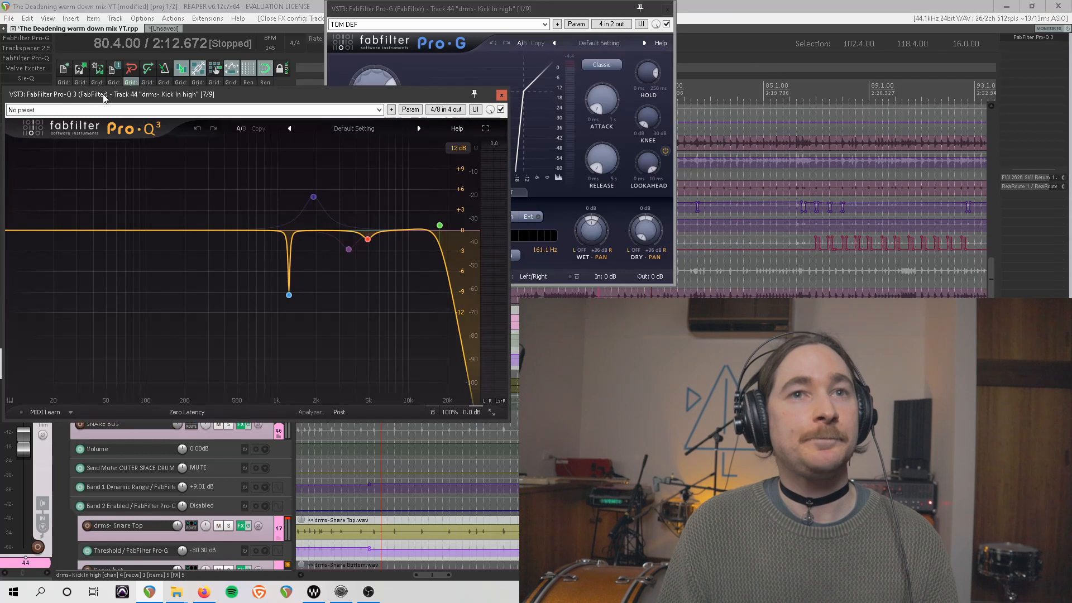
key(space)
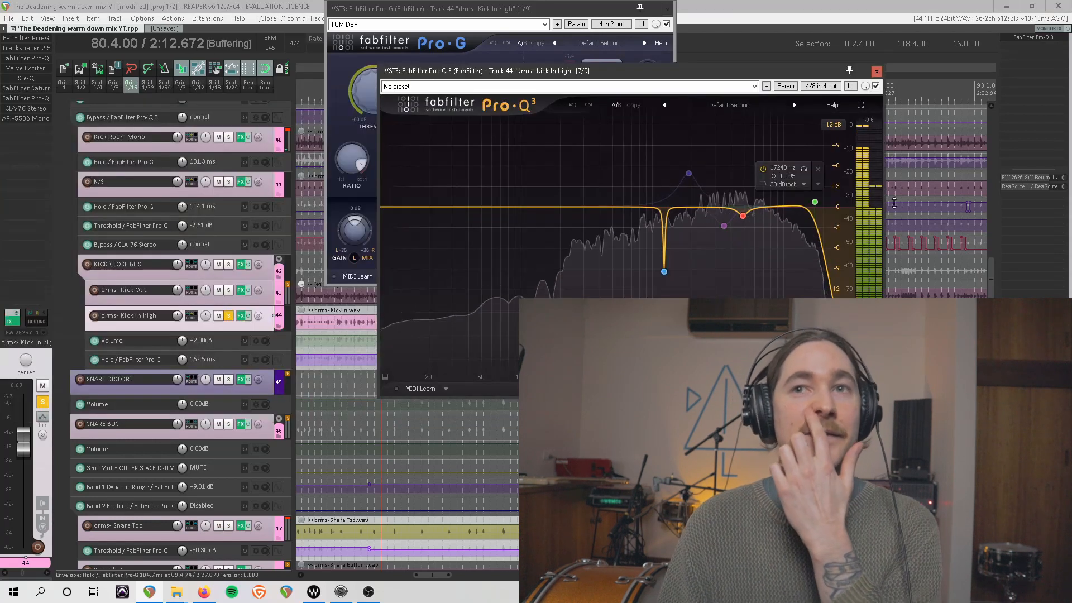
click(815, 202)
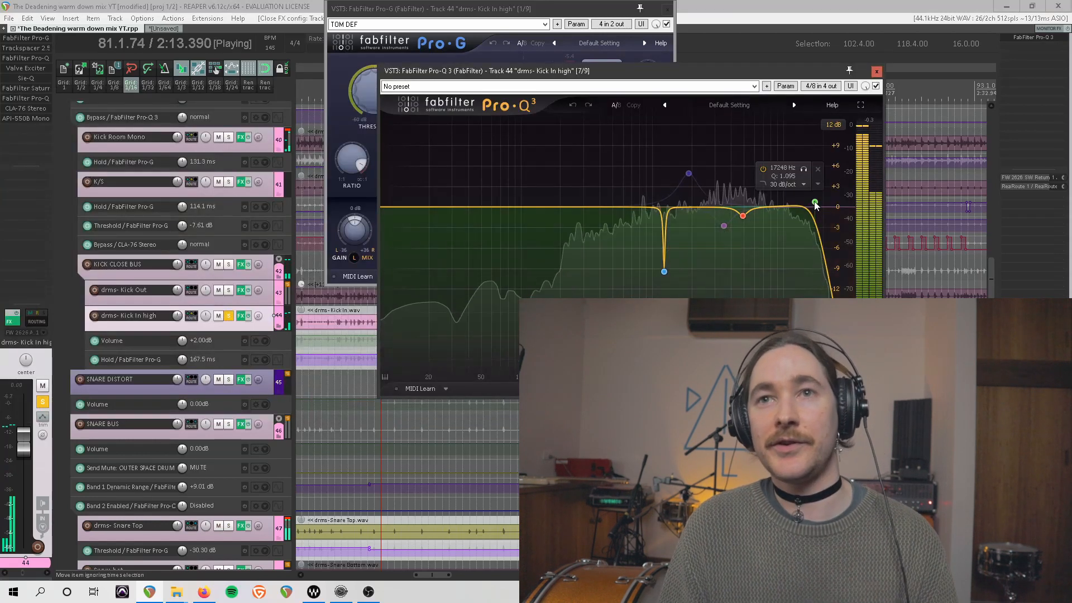
click(814, 203)
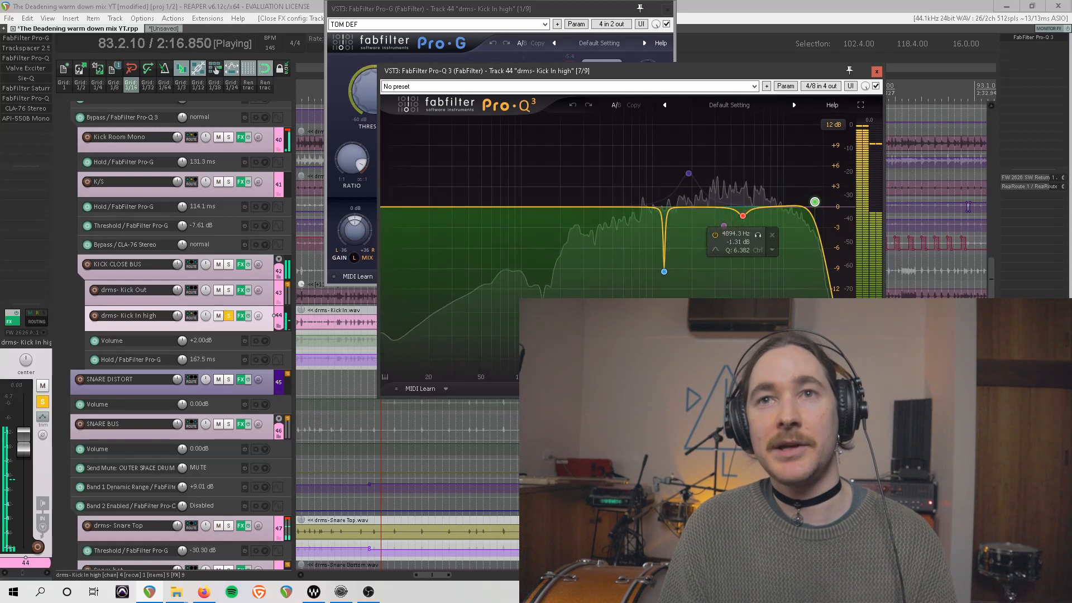
key(space)
click(876, 72)
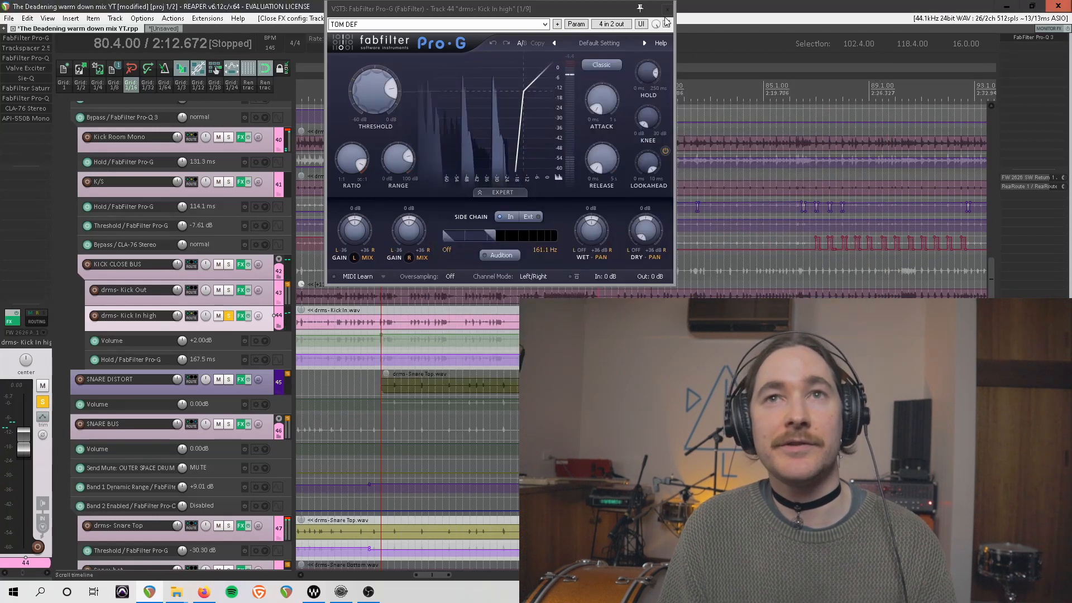
click(667, 9)
Open CLA-76 Stereo on drms- Kick In high and audition a different output level during playback, then stop.
click(35, 109)
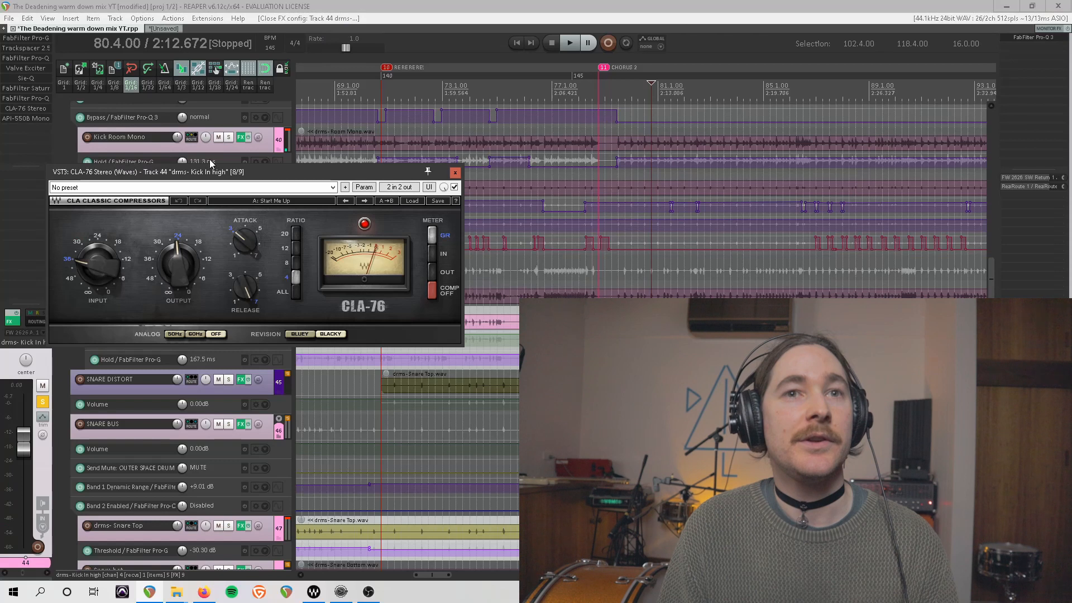
drag(329, 170, 569, 85)
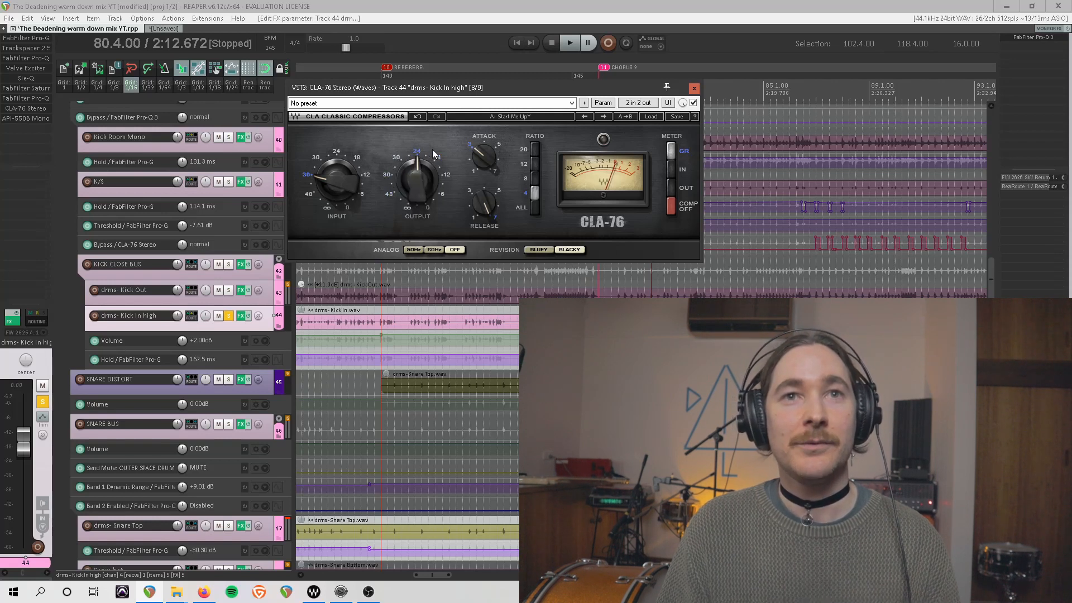
key(space)
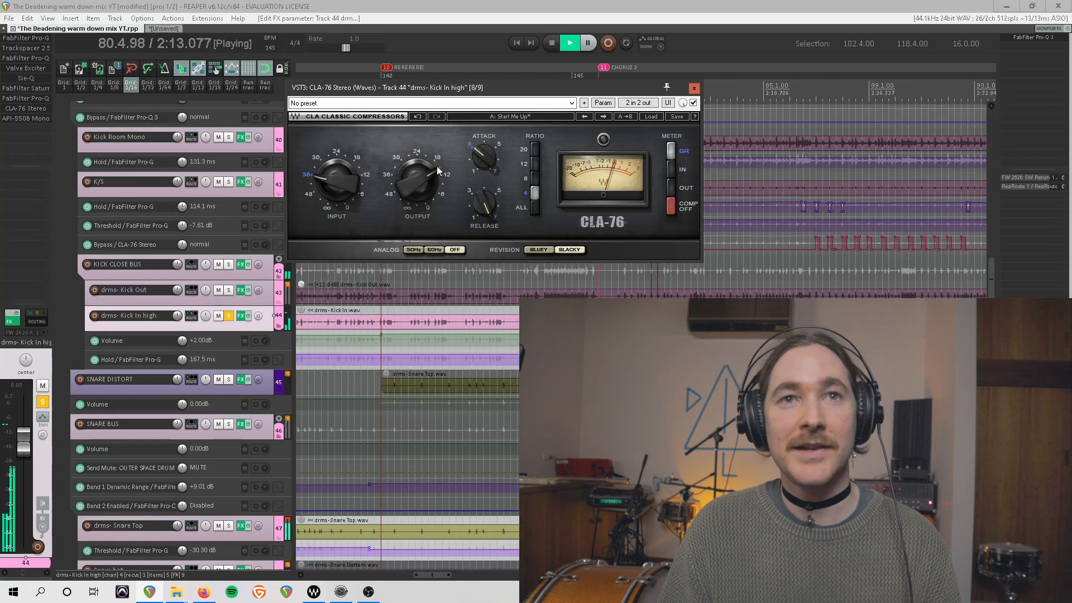
drag(409, 158, 421, 176)
key(space)
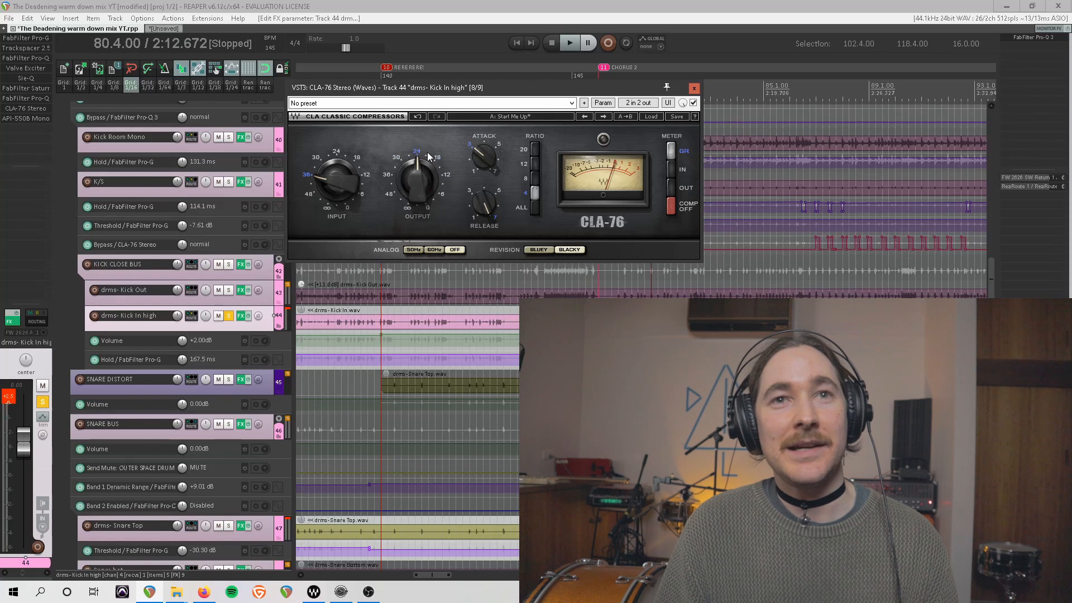
Try input 24 and output 12 on the CLA-76, then undo all its knob changes.
mouse_move(426, 159)
mouse_down()
mouse_move(398, 159)
mouse_move(412, 154)
mouse_up()
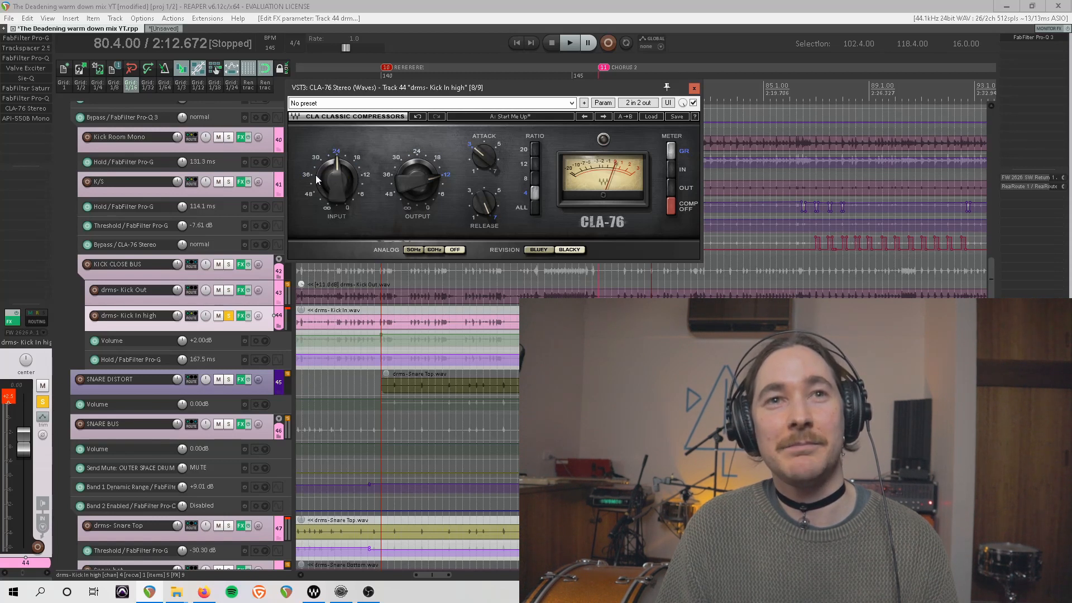
click(418, 117)
click(418, 116)
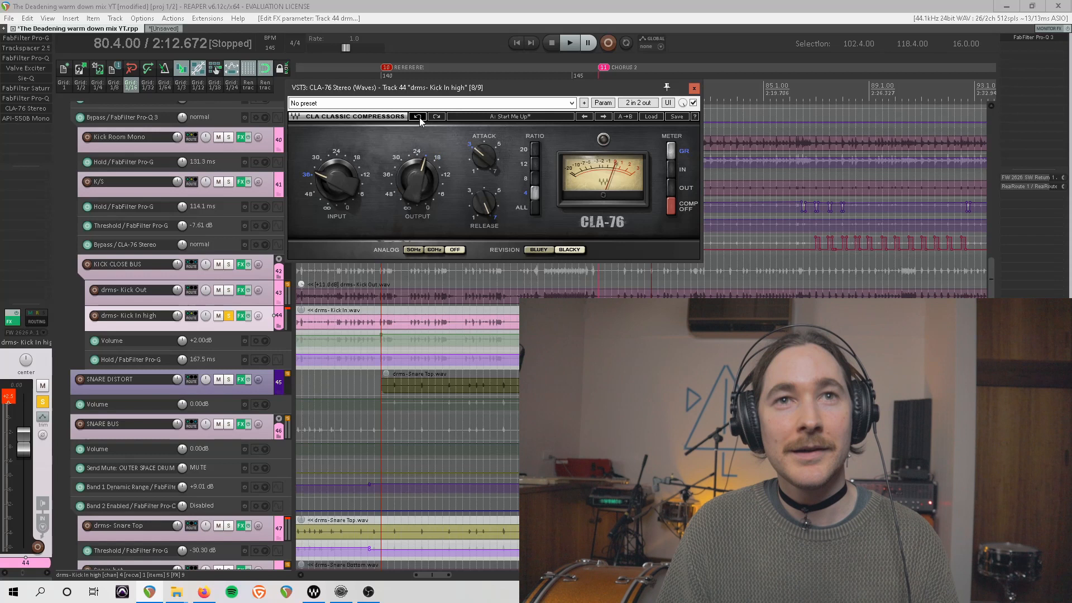
click(418, 118)
click(419, 118)
click(419, 118)
click(418, 118)
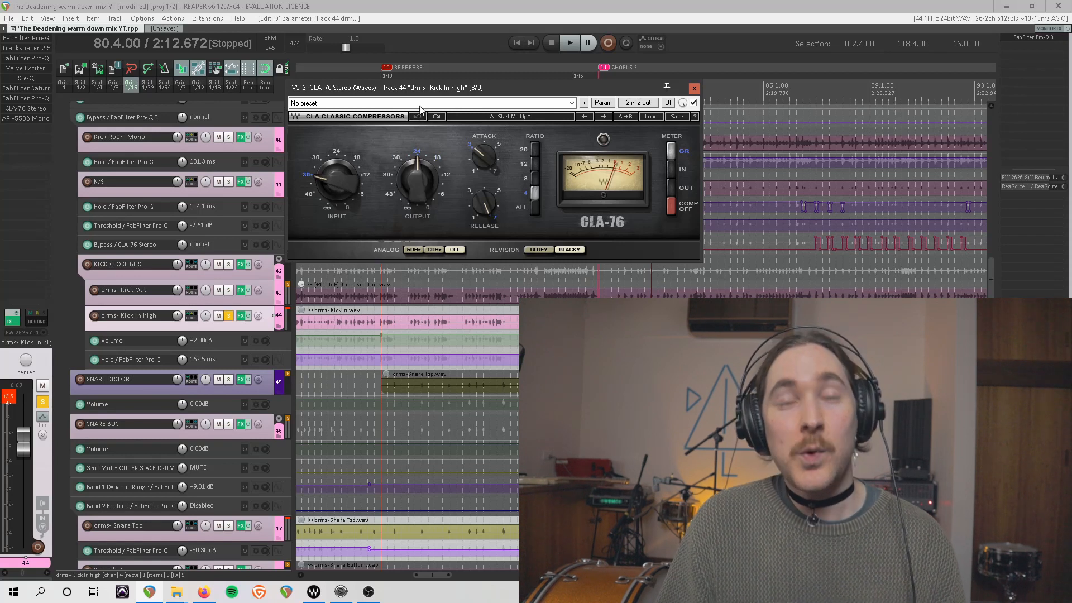
key(space)
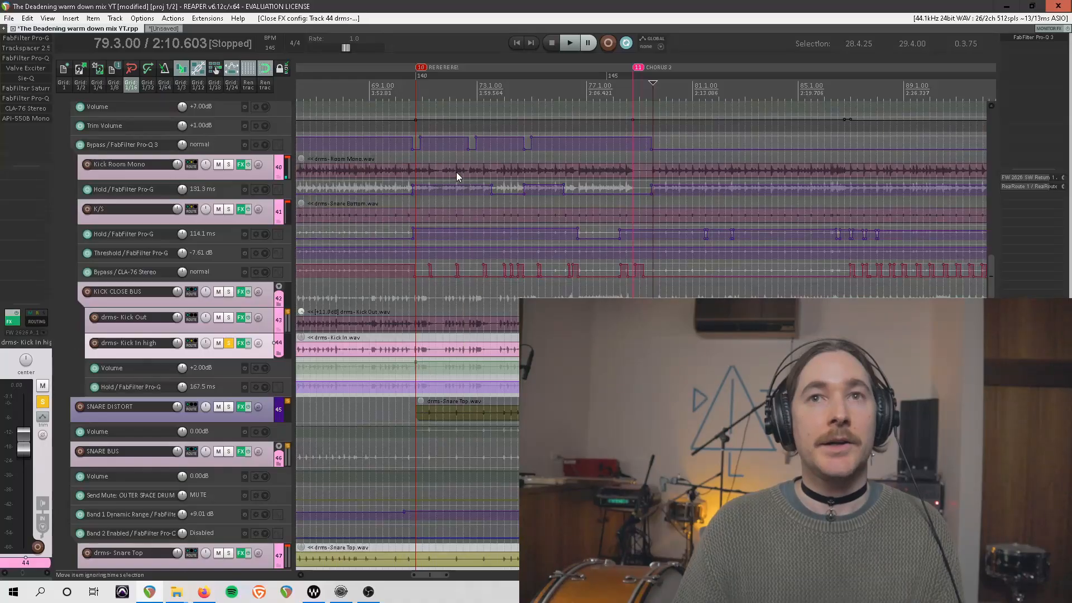
Open API-550B Mono on drms- Kick In high and set the time selection from 79.4.00 to 90.1.00.
click(36, 118)
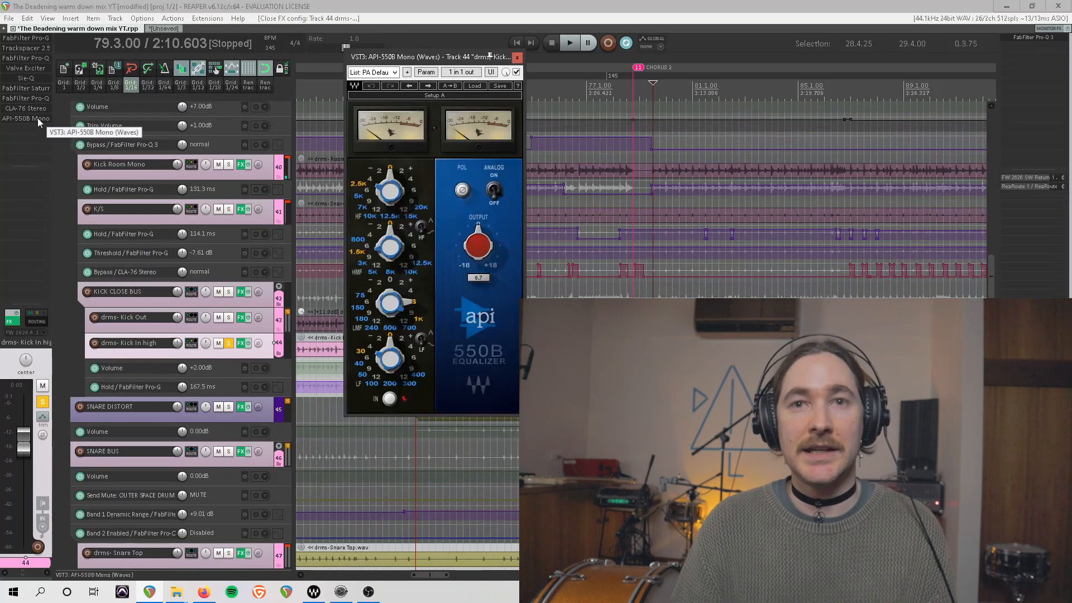
drag(490, 56, 633, 58)
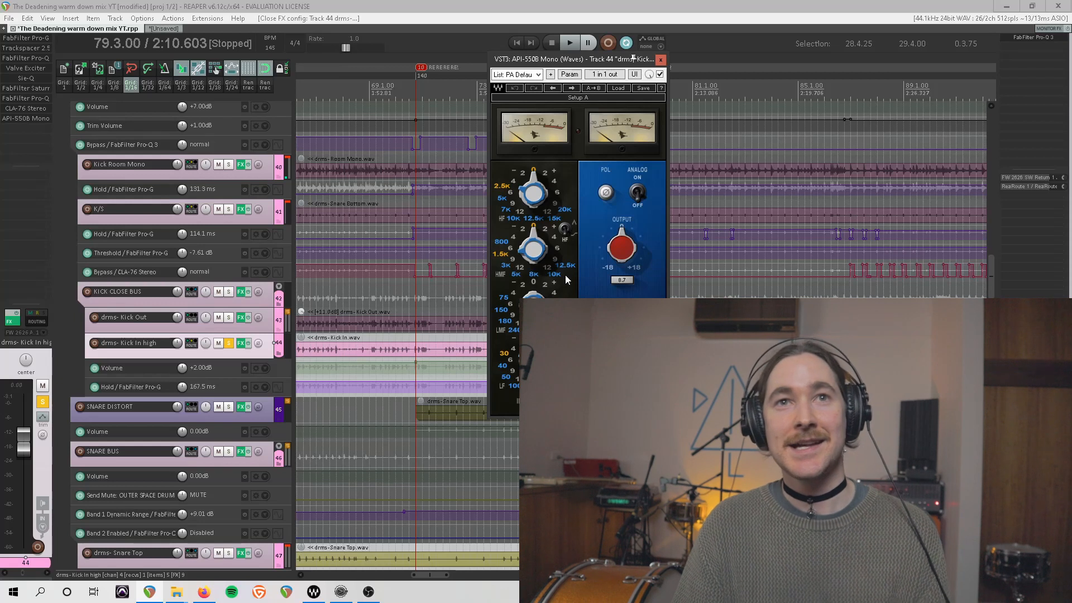
drag(586, 59, 455, 52)
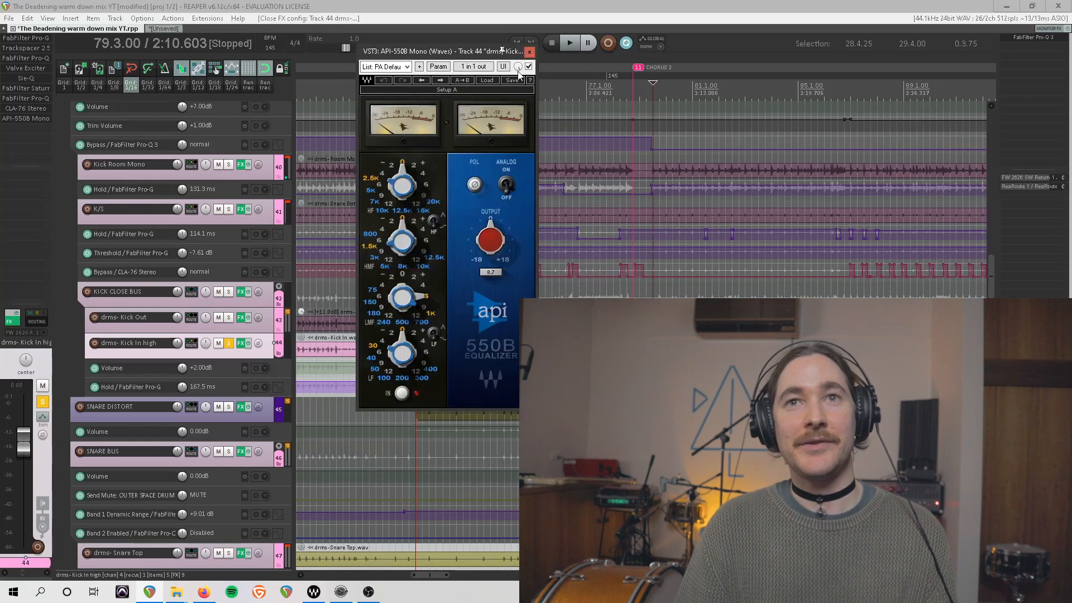
drag(661, 89, 927, 89)
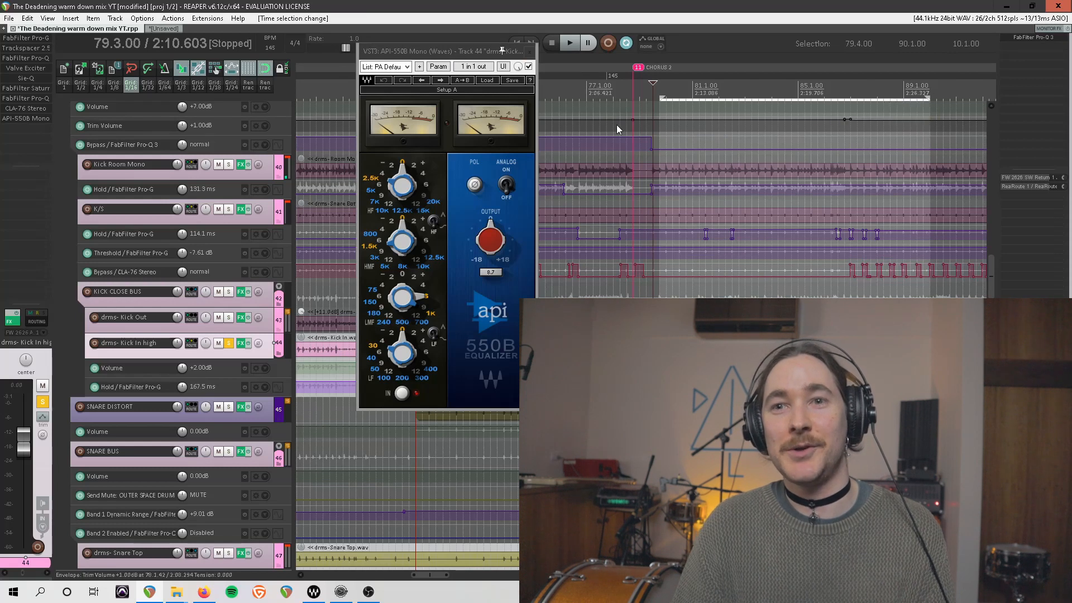
Compare API-550B Mono bypassed and enabled on the soloed drms- Kick In high during playback.
key(space)
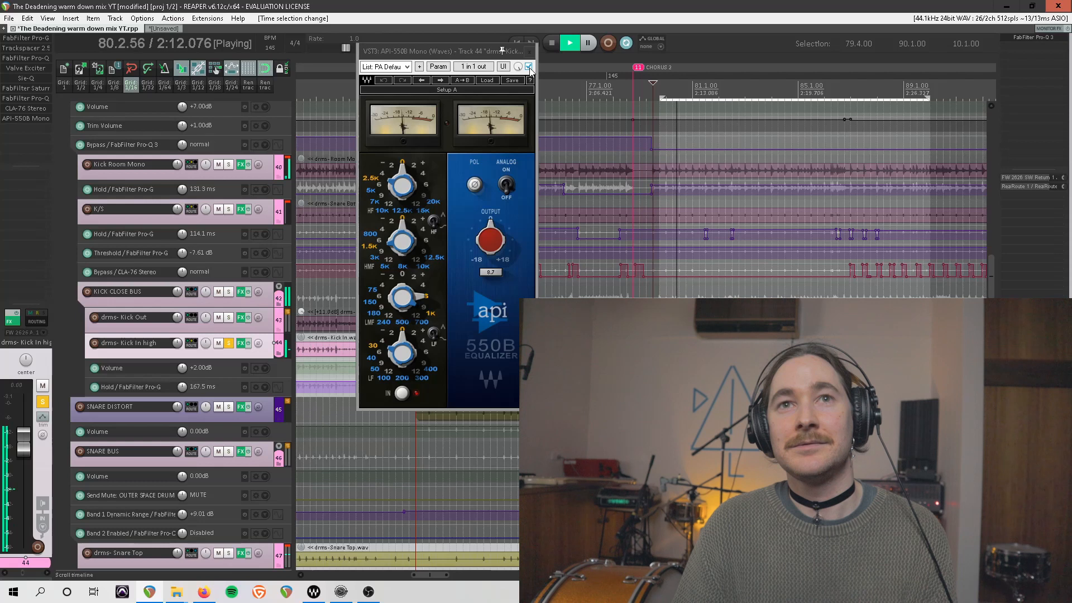
click(528, 67)
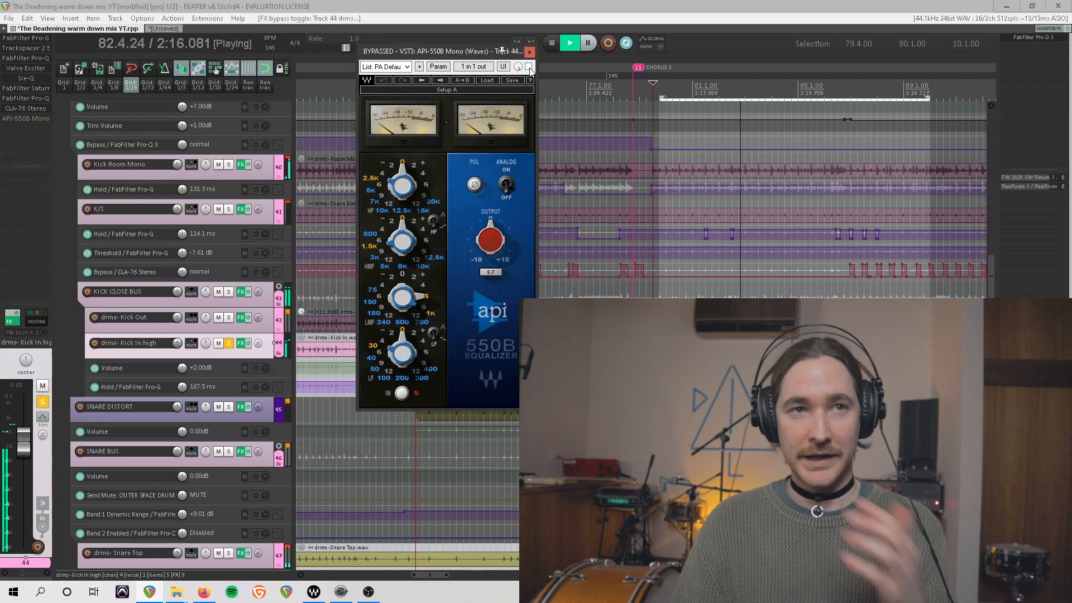
click(529, 67)
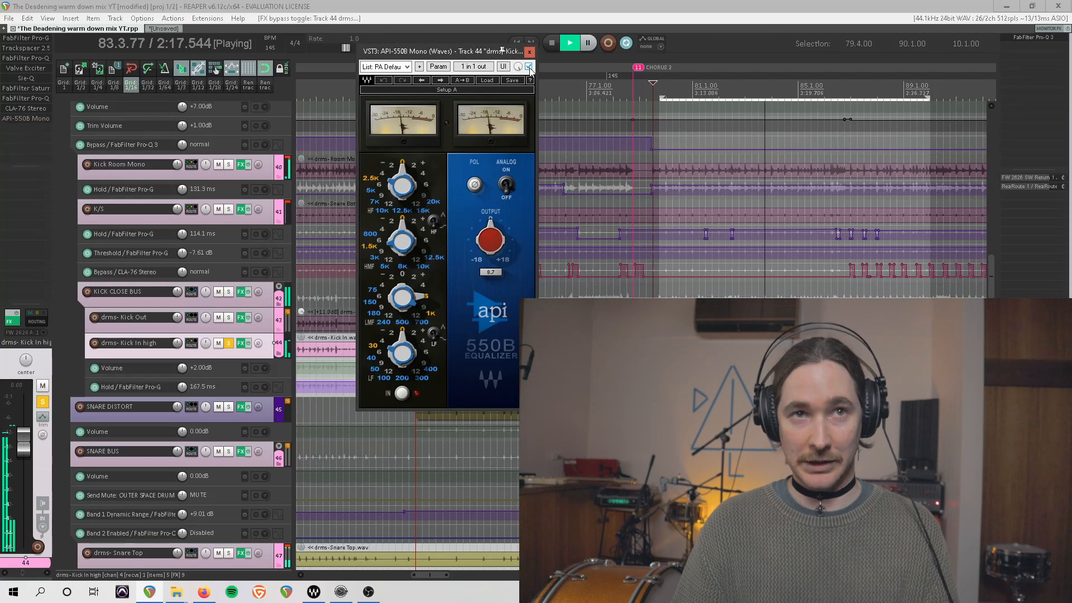
Switch the solo to KICK CLOSE BUS, compare API-550B Mono bypassed and enabled, then stop playback, close the plugin and unsolo the bus.
click(229, 292)
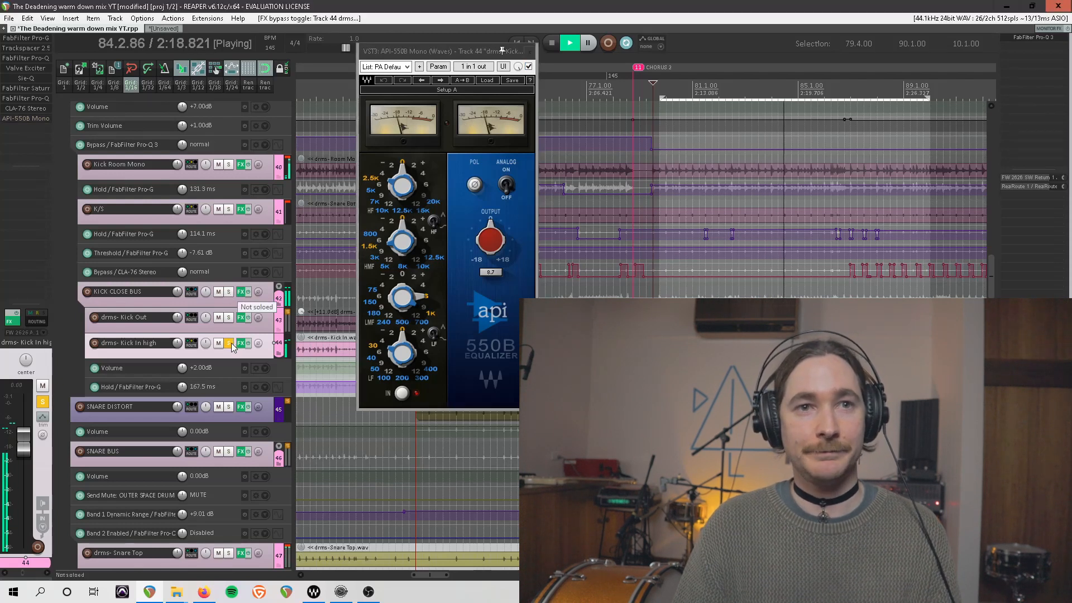
click(230, 342)
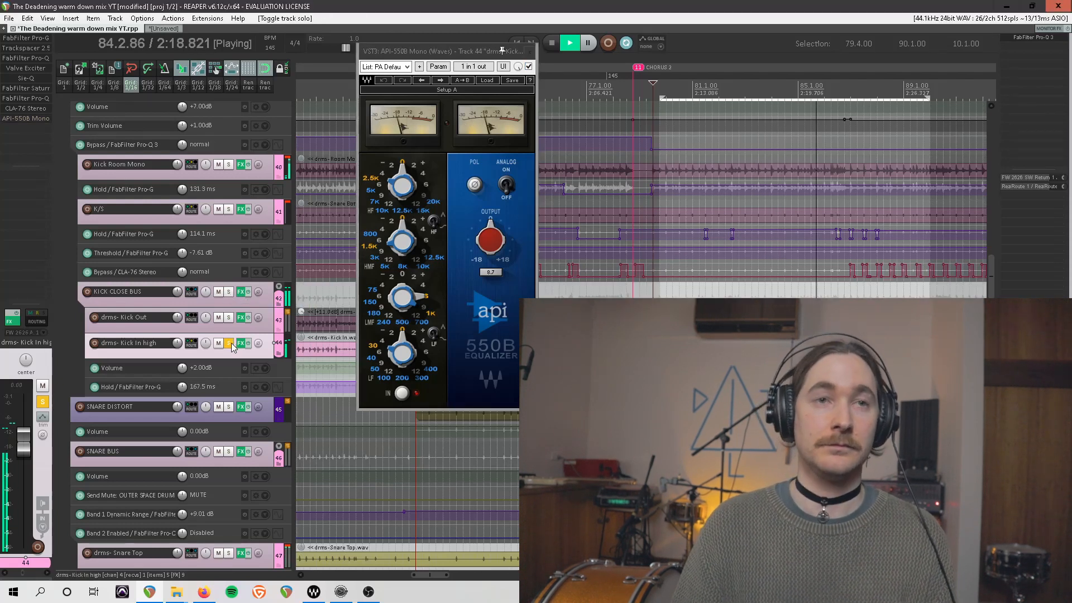
click(529, 66)
click(530, 68)
key(space)
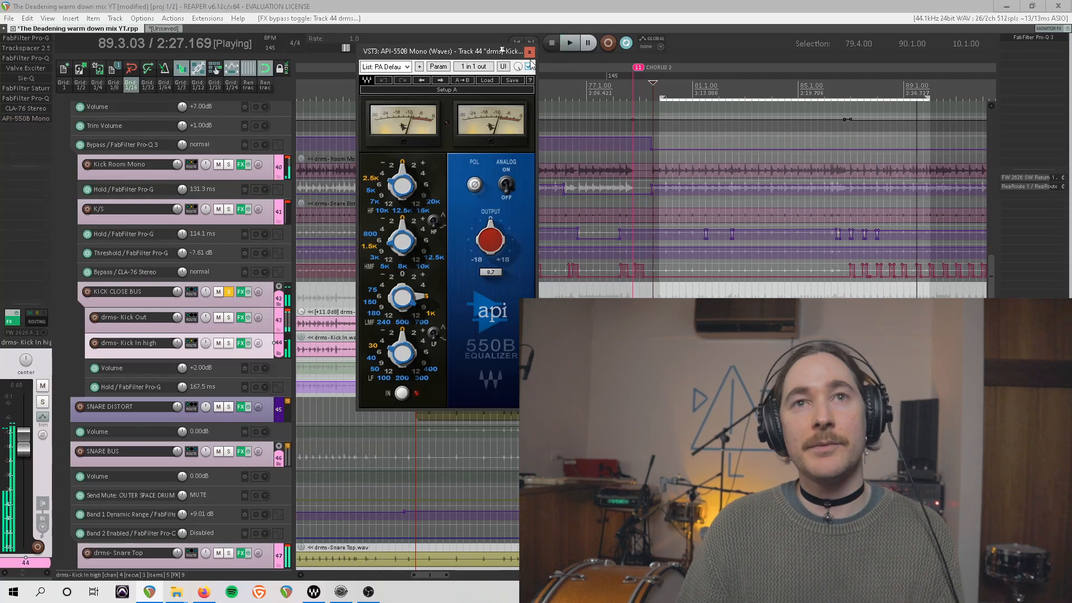
click(529, 52)
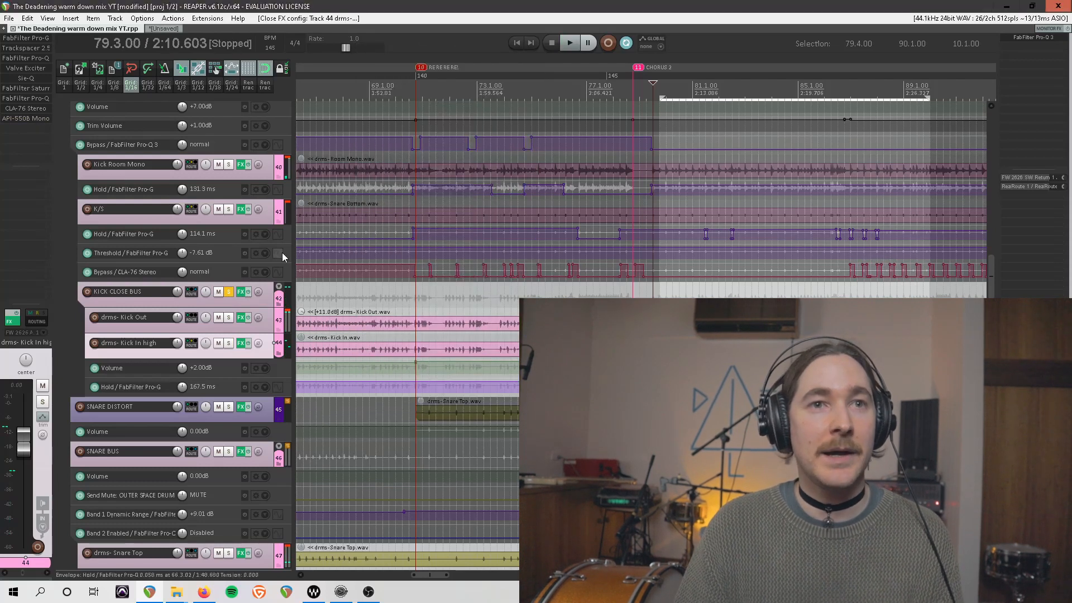
click(229, 292)
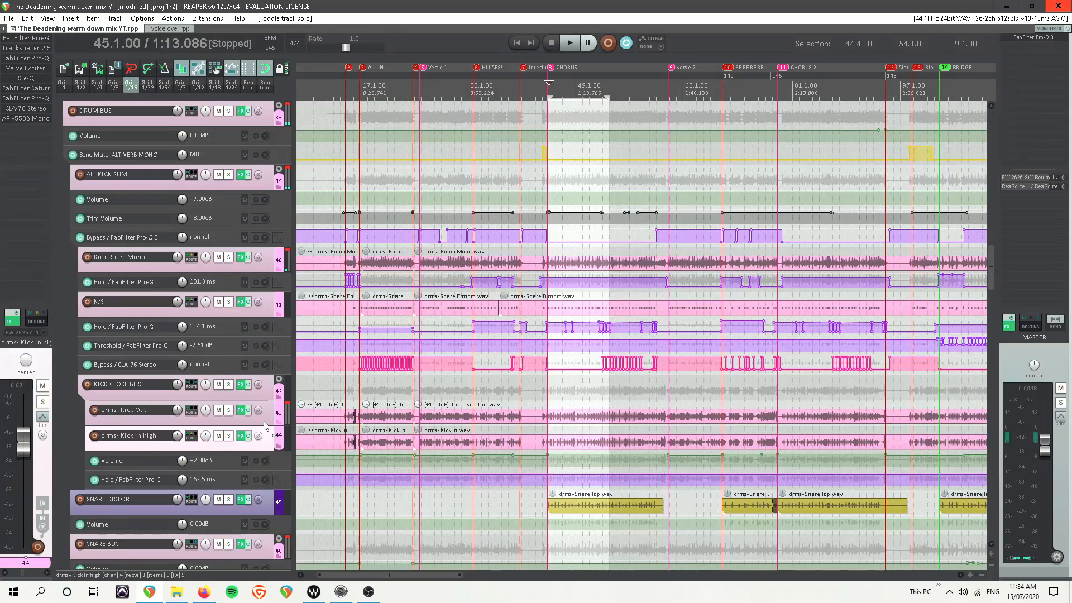
Select and solo KICK CLOSE BUS, then open its RCompressor Mono and Kramer PIE Stereo side by side.
click(267, 423)
click(267, 397)
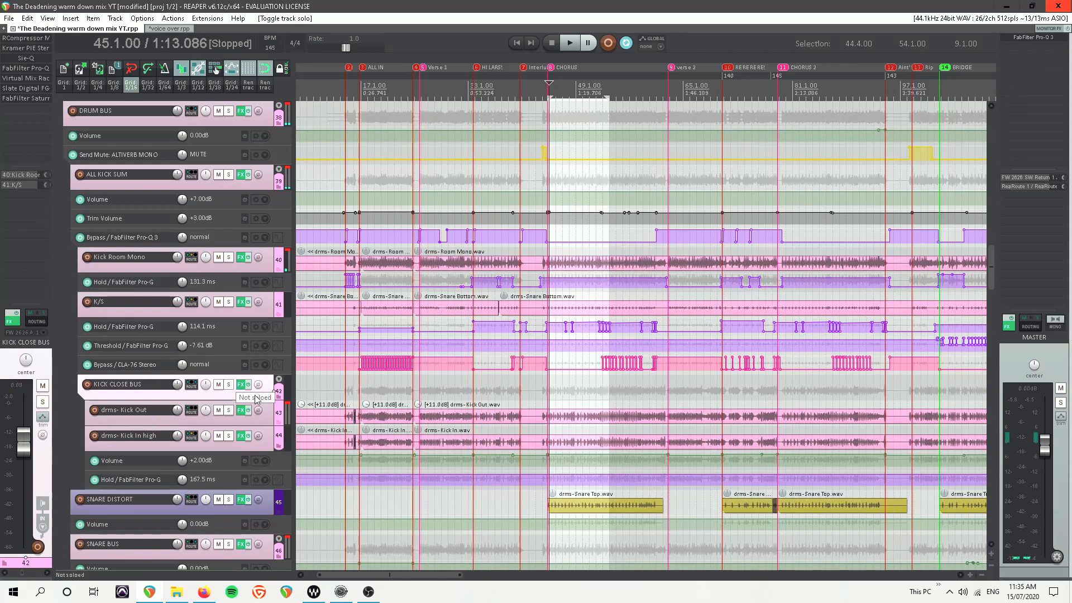
click(228, 385)
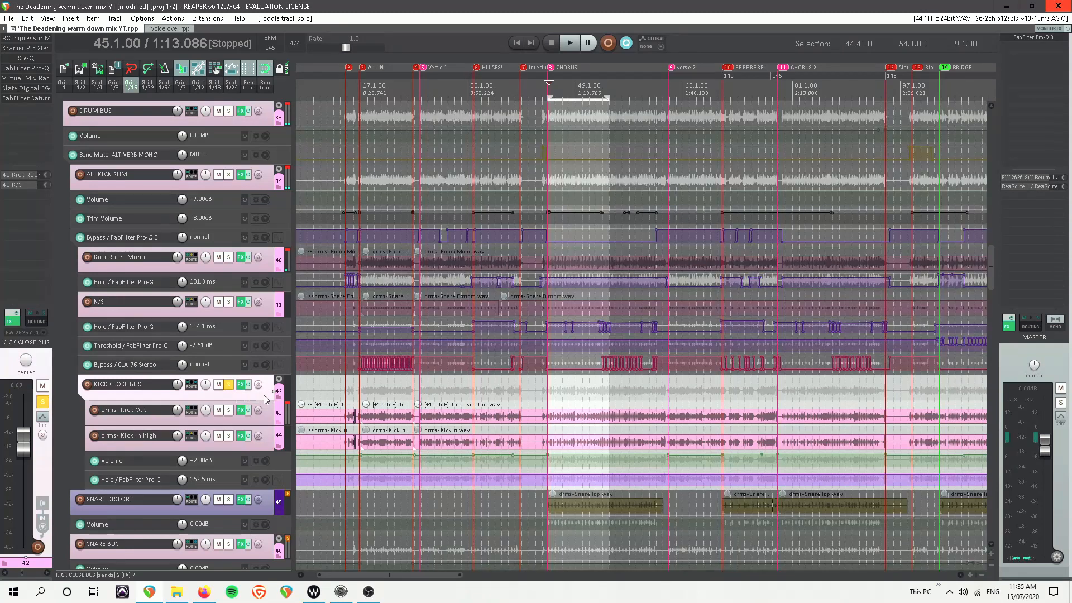
click(38, 39)
click(44, 48)
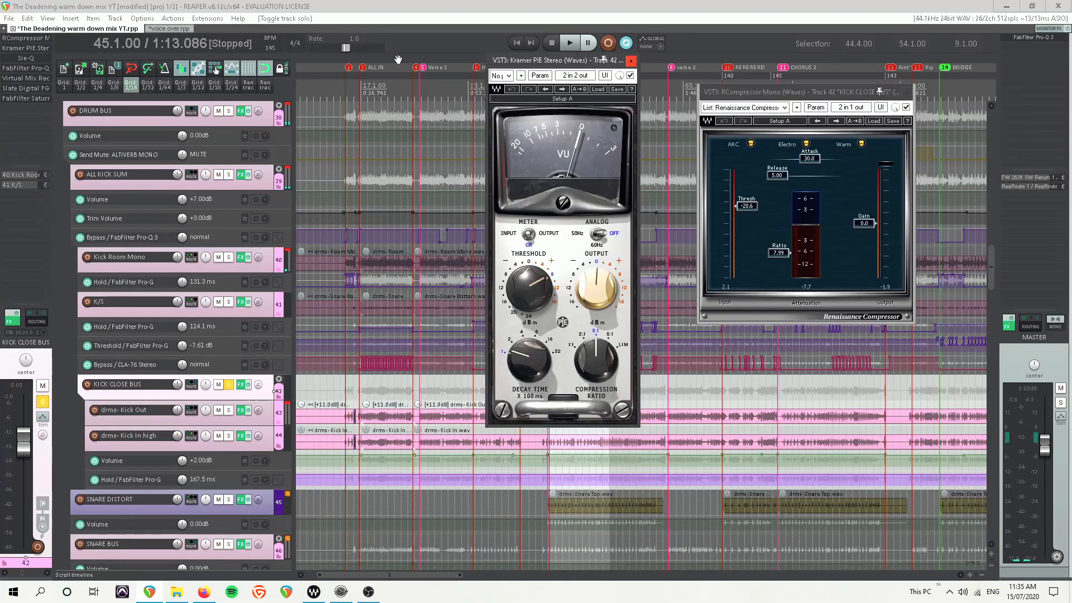
drag(541, 64, 489, 56)
drag(735, 91, 631, 52)
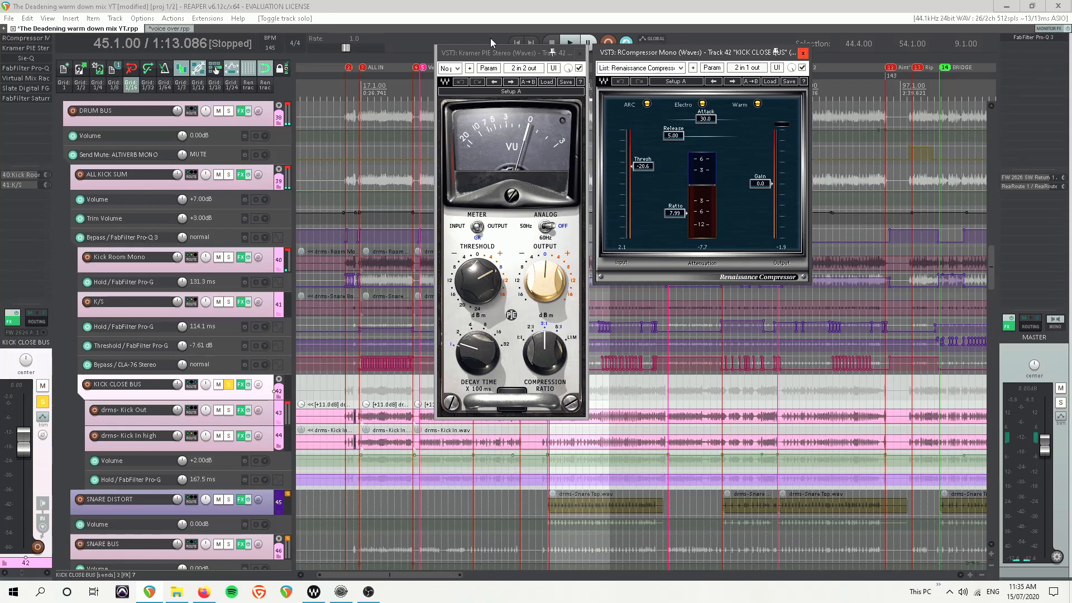
Check RCompressor's release on KICK CLOSE BUS, compare it and Kramer PIE bypassed and enabled during playback, then stop and close both.
click(667, 136)
drag(675, 136, 683, 136)
key(space)
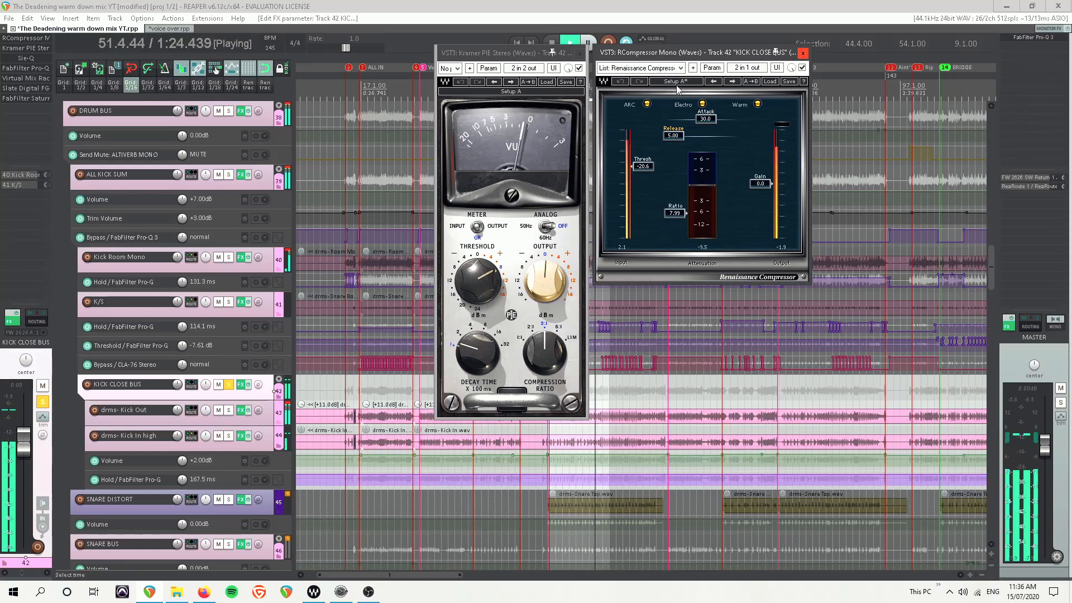
click(579, 67)
click(803, 68)
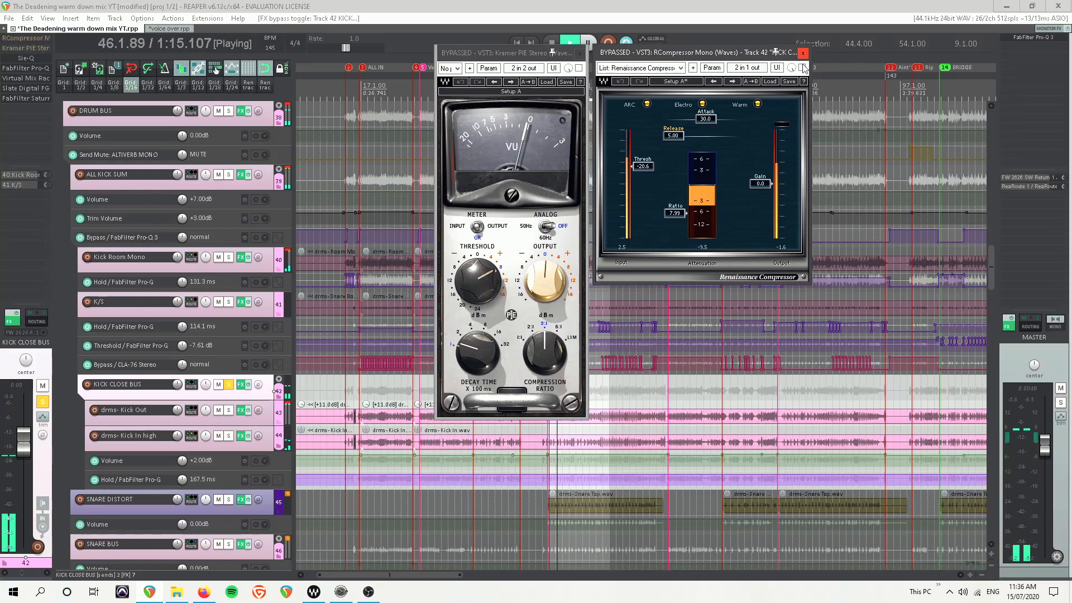
click(802, 68)
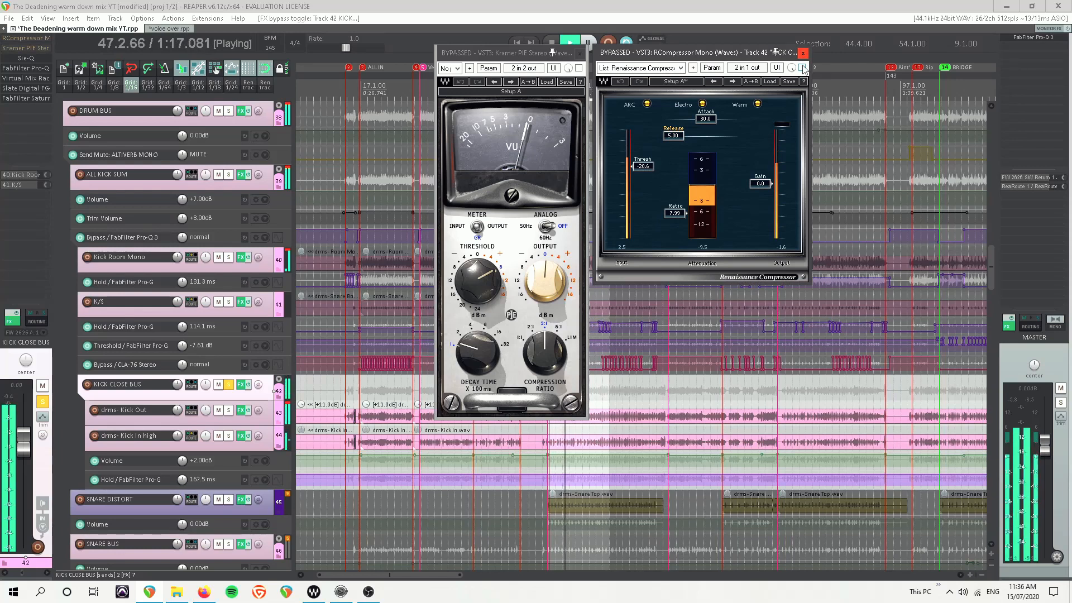
click(579, 67)
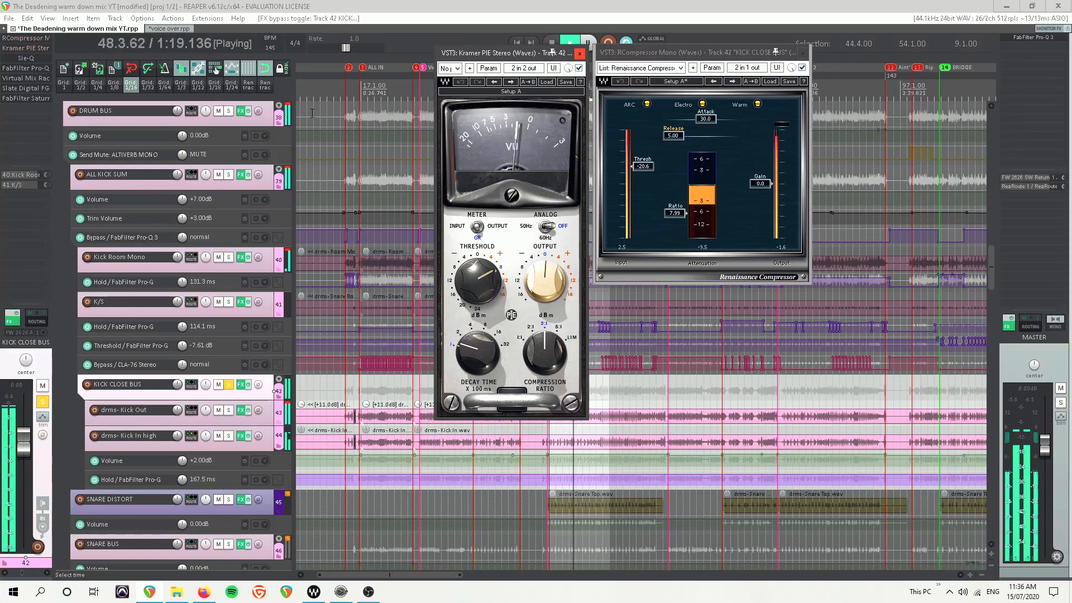
key(space)
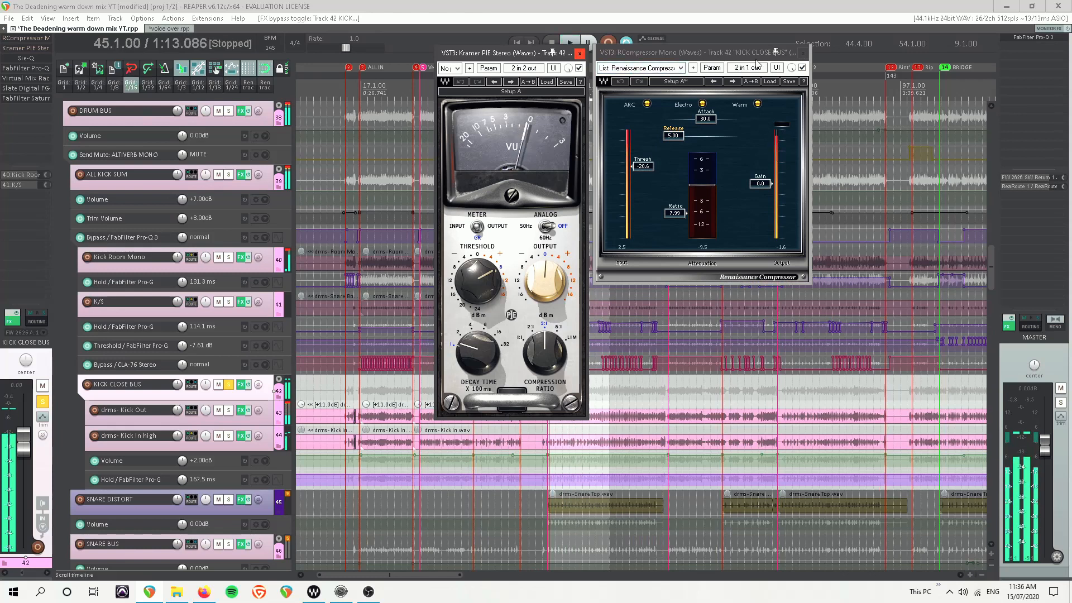
click(802, 52)
click(579, 53)
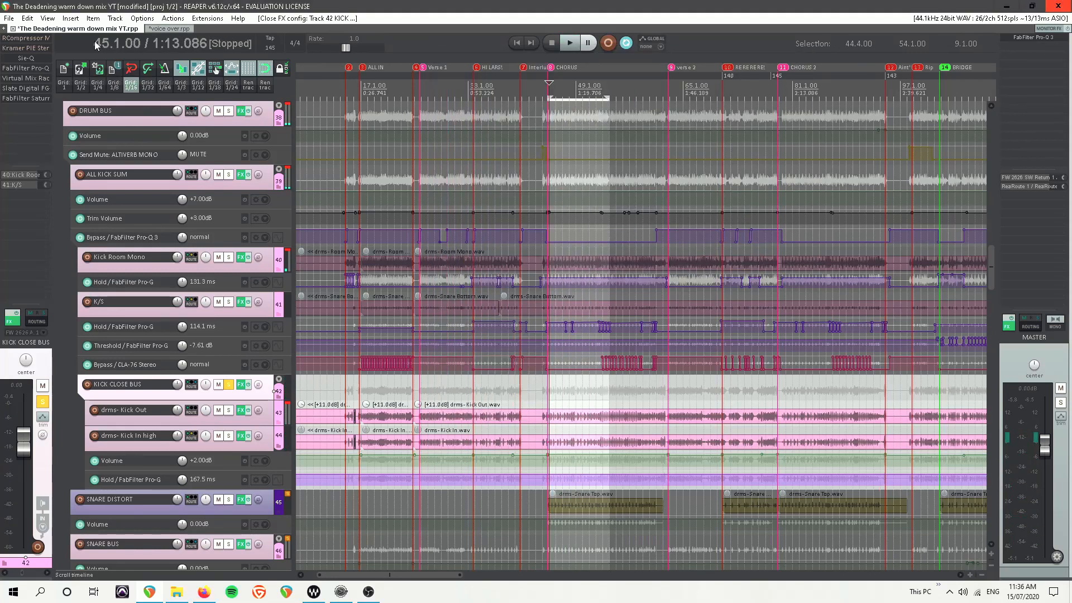
View Sie-Q on KICK CLOSE BUS, then compare its FabFilter Pro-Q 3 enabled and bypassed during playback and close it.
click(31, 56)
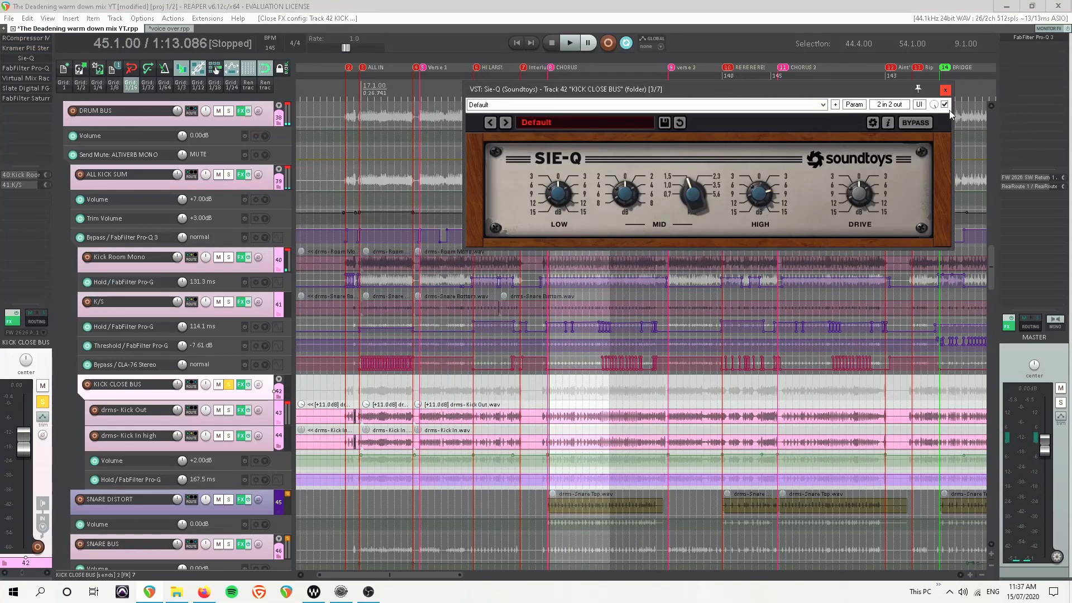
click(945, 90)
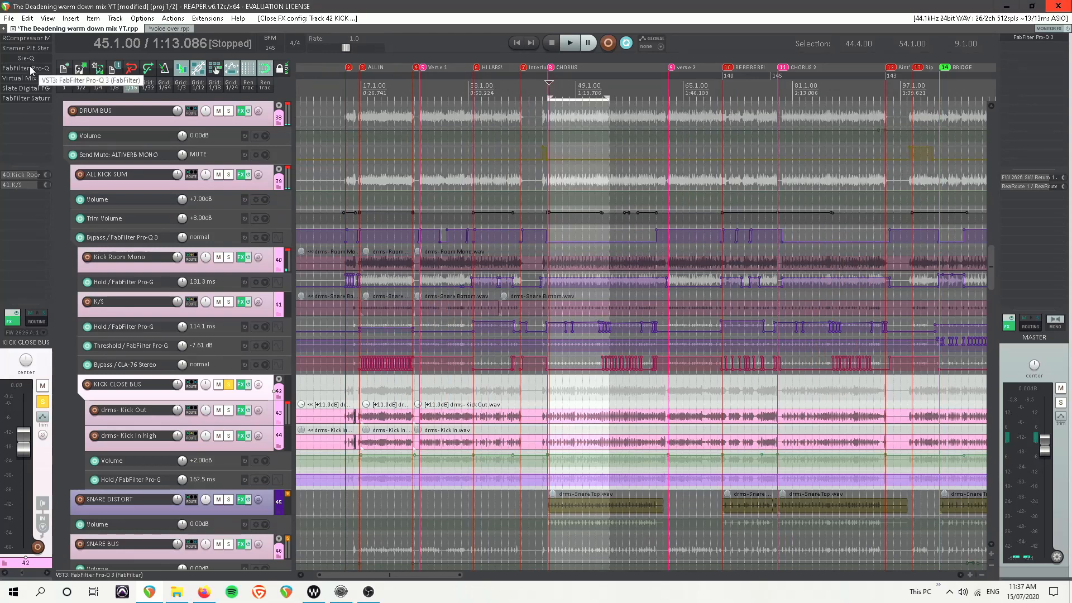
click(36, 70)
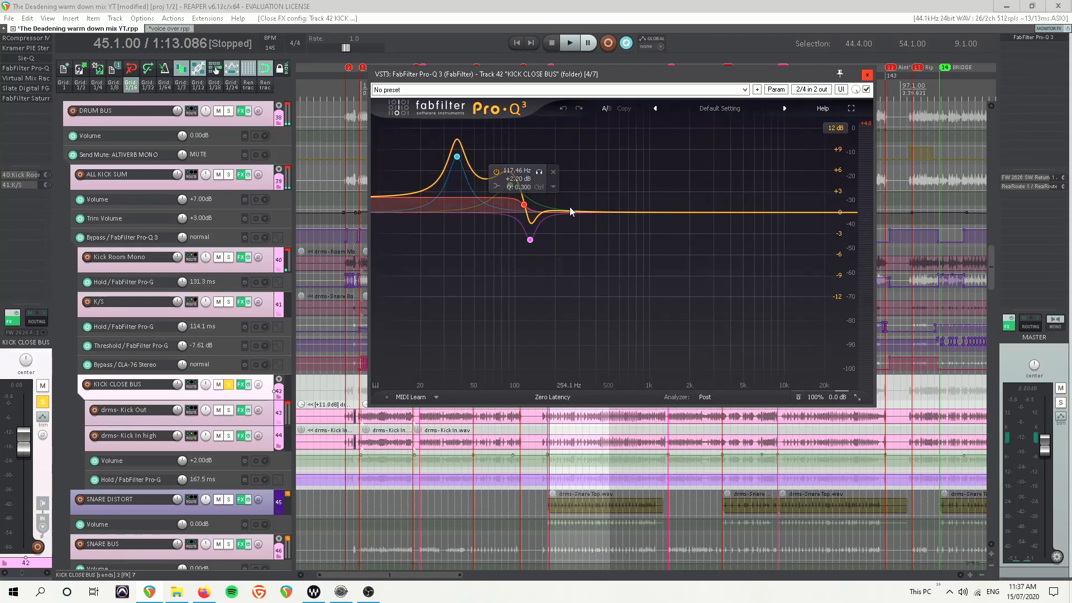
key(space)
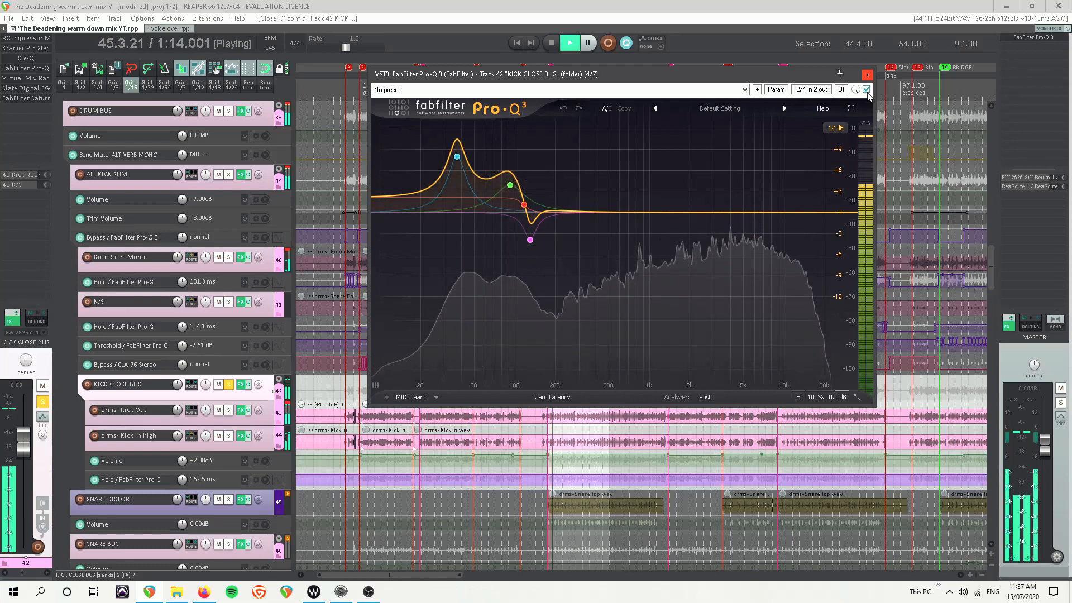
click(866, 90)
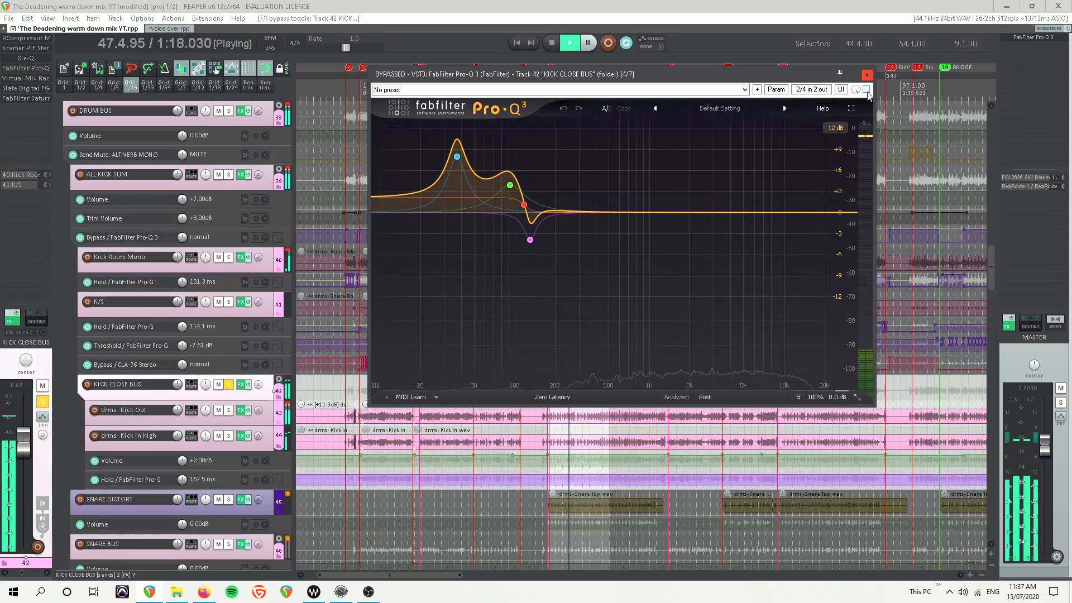
click(866, 90)
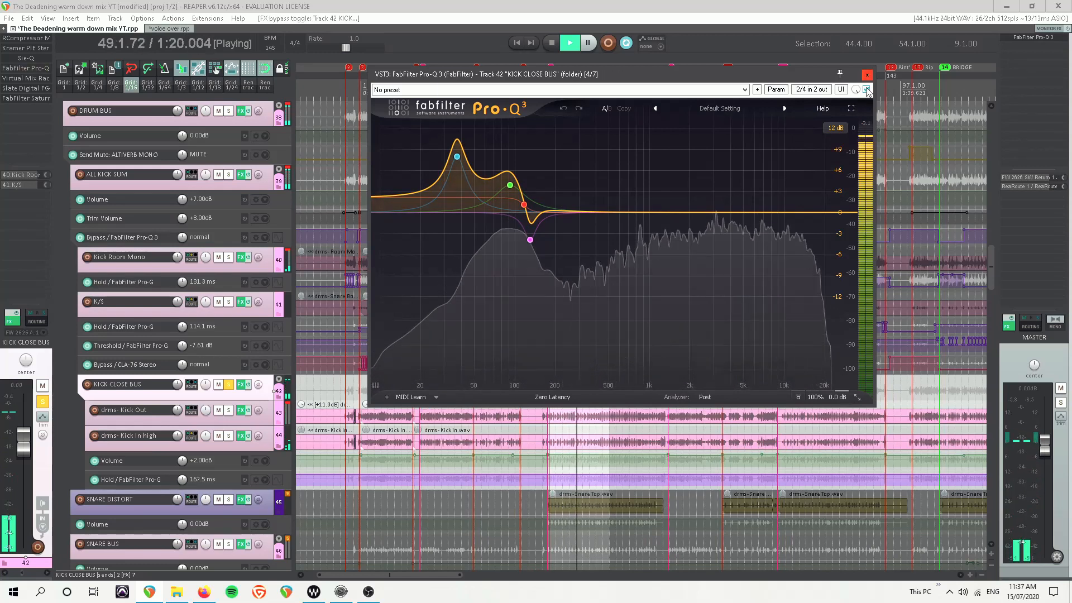
key(space)
click(867, 74)
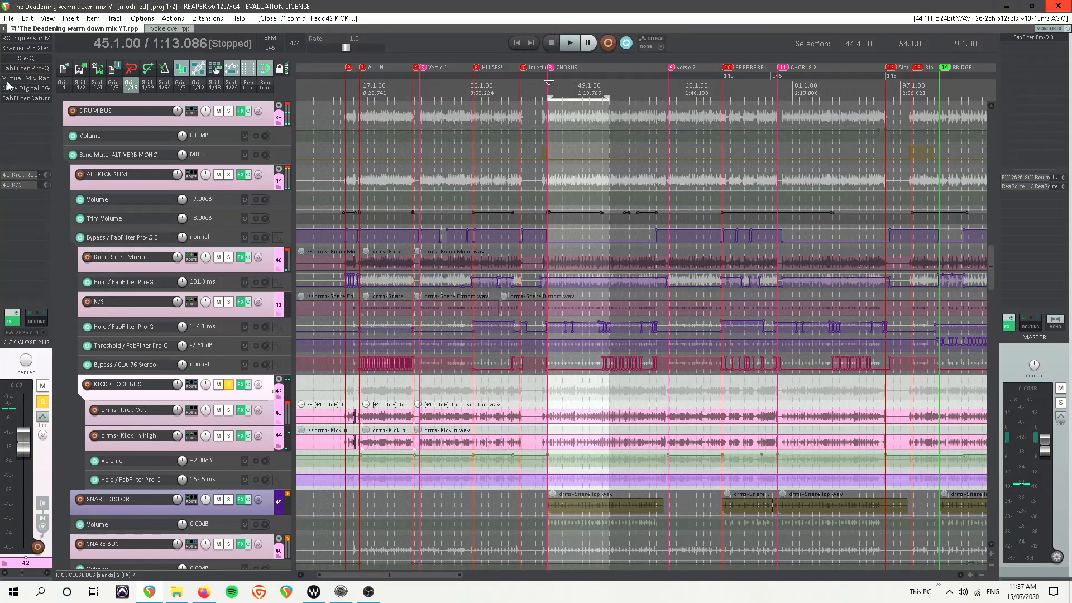
Open Virtual Mix Rack on KICK CLOSE BUS, compare its FG-Stress module on and off during playback, then stop and close it.
click(35, 79)
drag(426, 65, 529, 44)
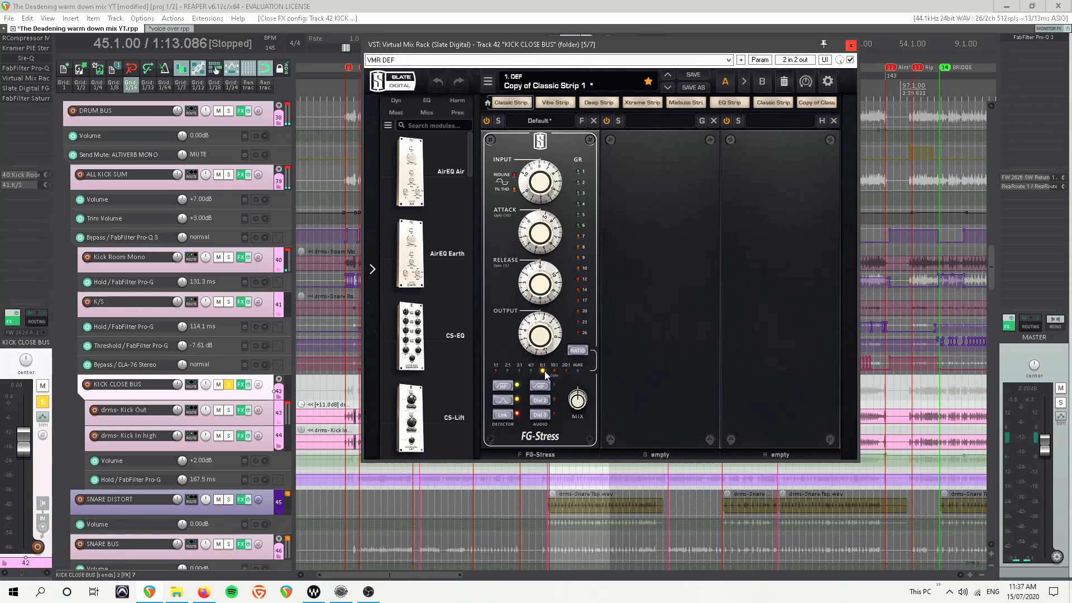
key(space)
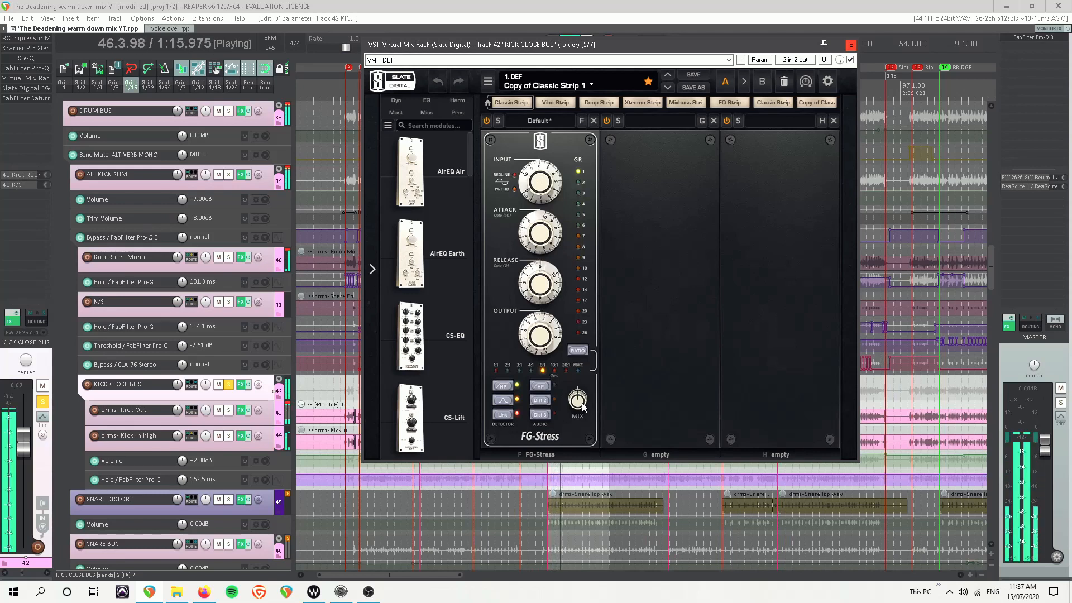
click(487, 120)
key(space)
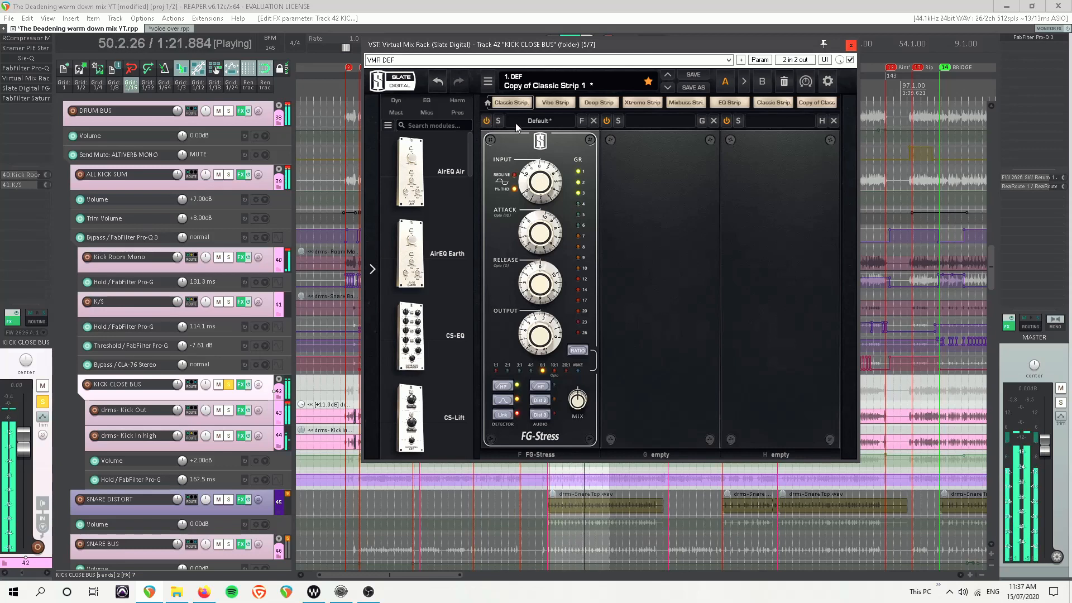
click(851, 45)
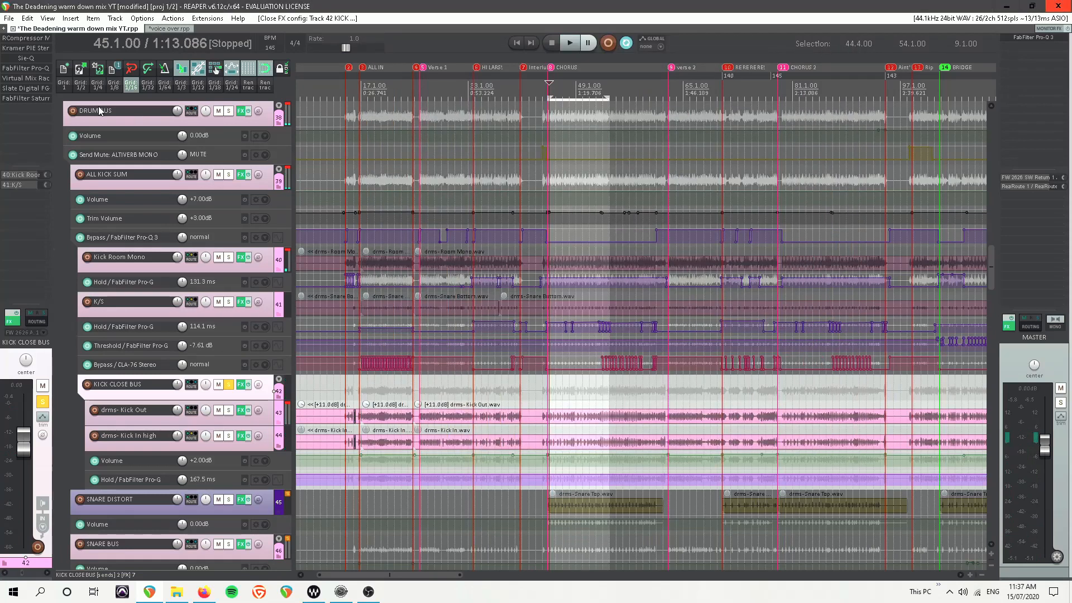
Open Slate Digital FG-X on KICK CLOSE BUS, compare it bypassed and enabled during playback, then stop and close it.
click(42, 87)
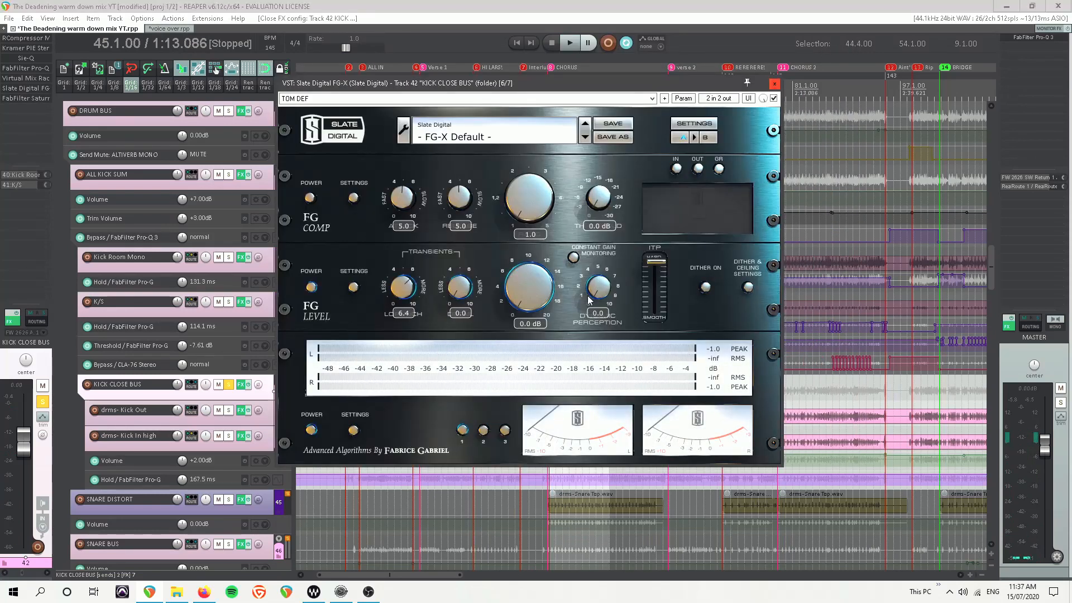
drag(586, 83, 561, 17)
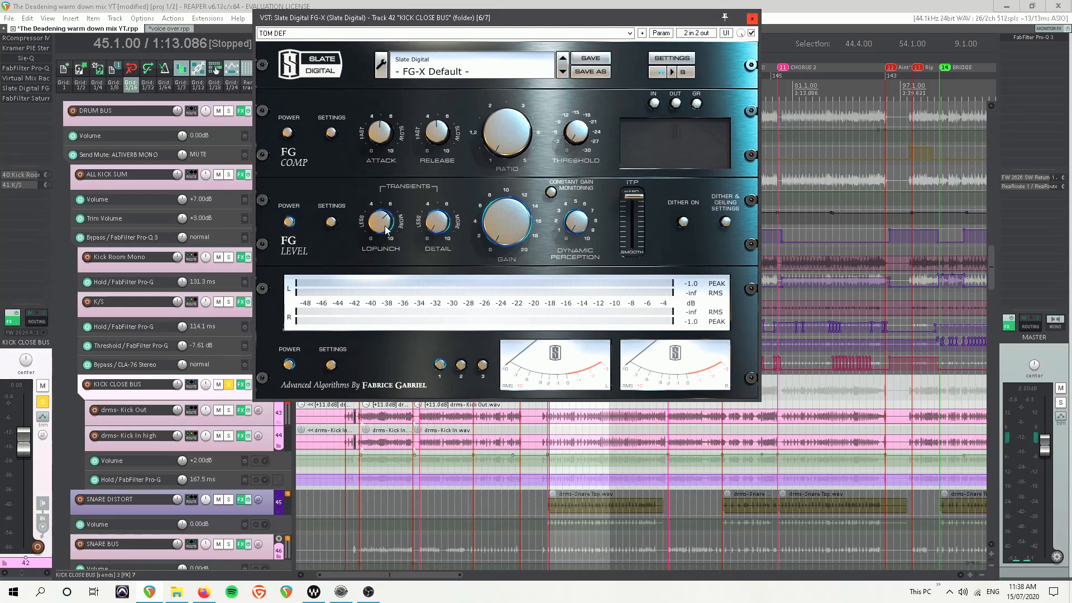
key(space)
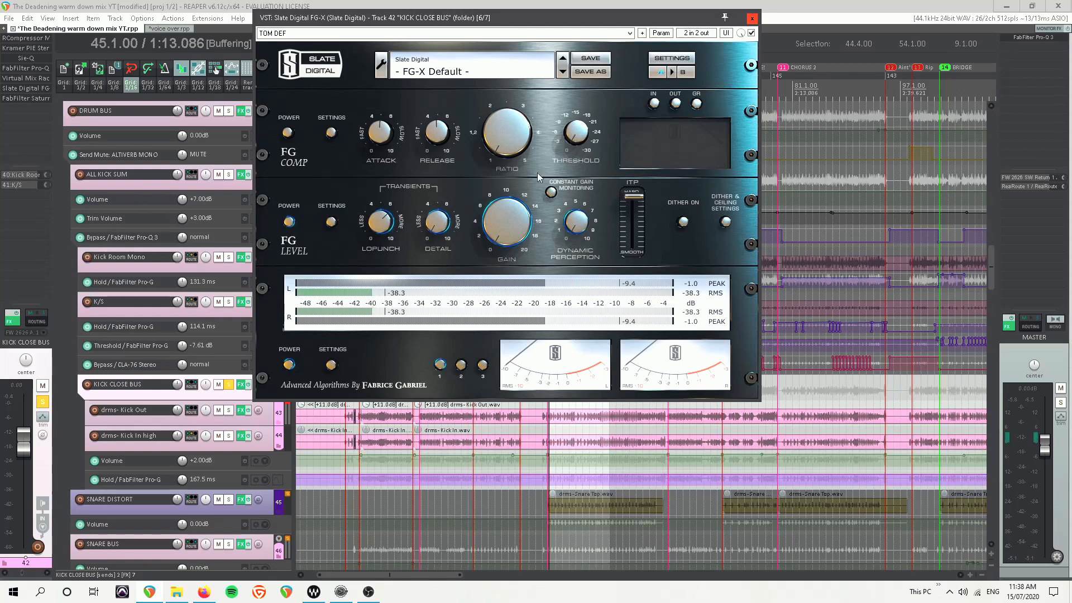
click(752, 34)
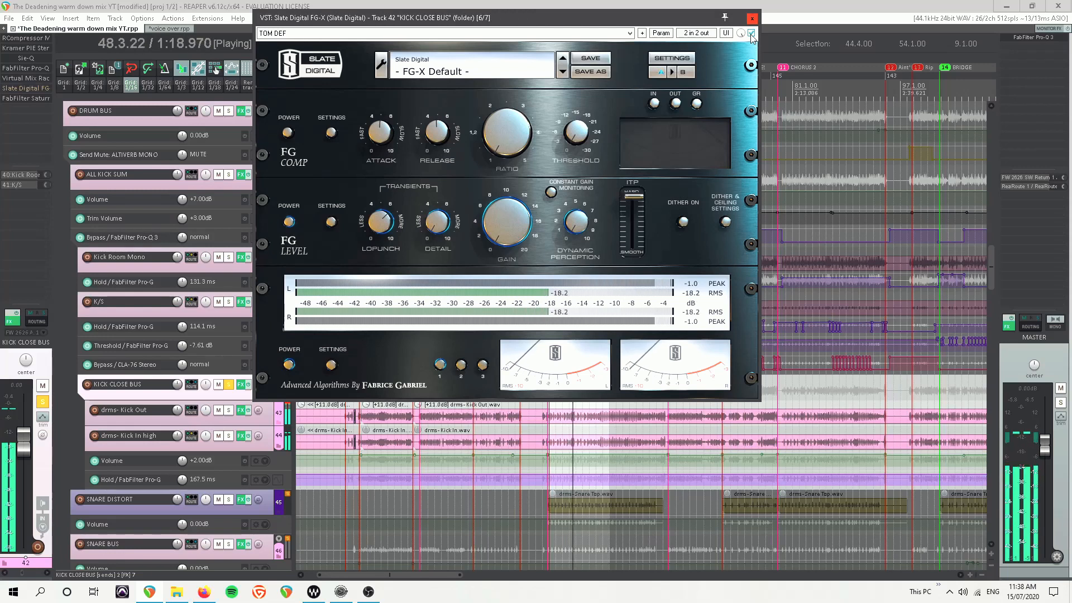
click(752, 34)
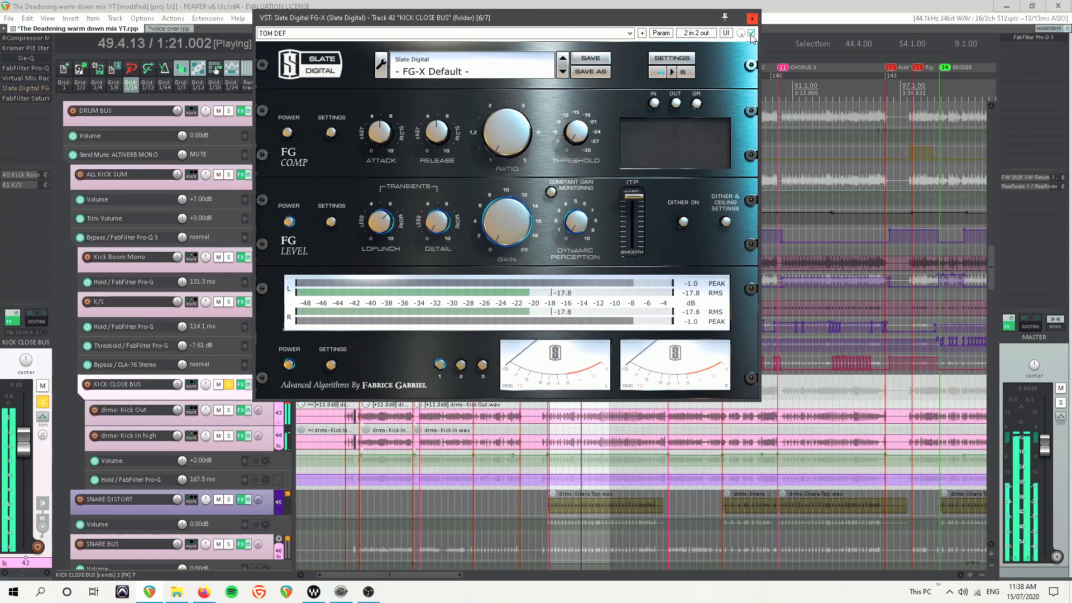
click(752, 33)
click(751, 34)
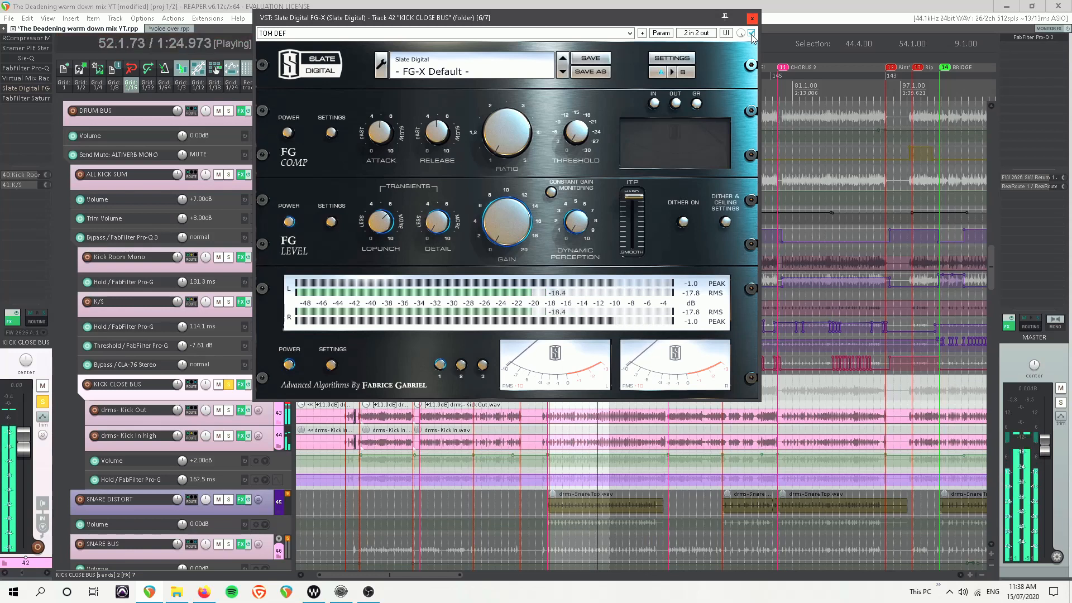
key(space)
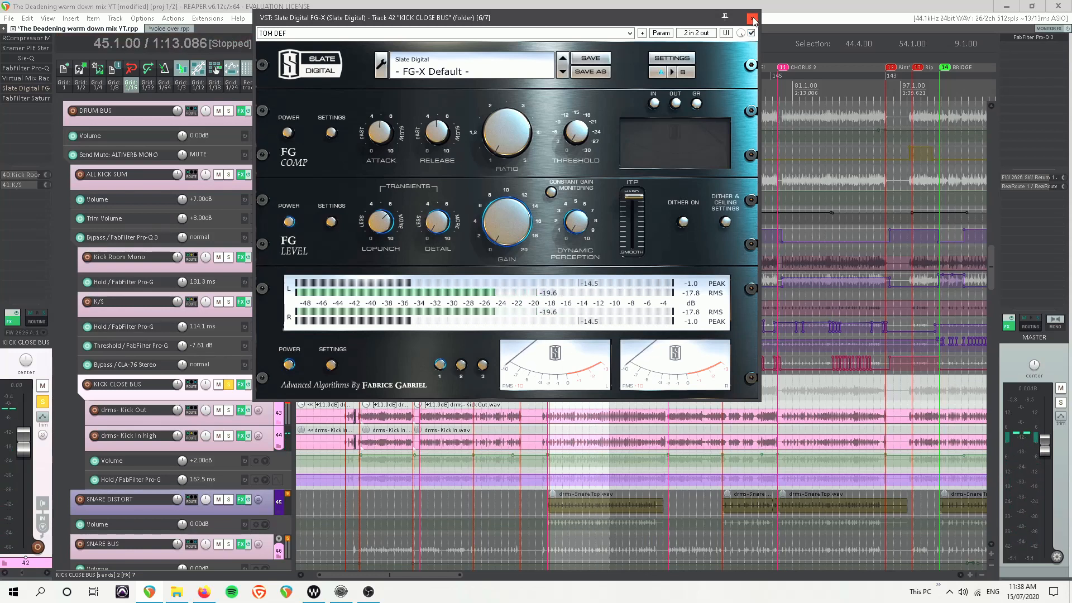
click(752, 18)
Open FabFilter Saturn on KICK CLOSE BUS, compare it bypassed and enabled during playback, then stop.
click(28, 99)
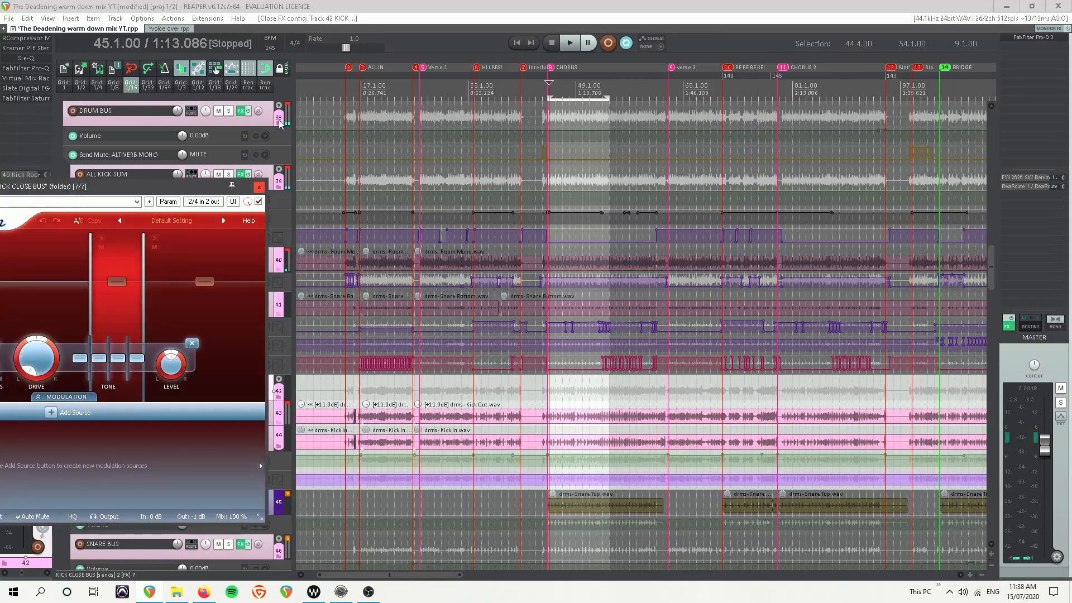
drag(163, 186, 692, 122)
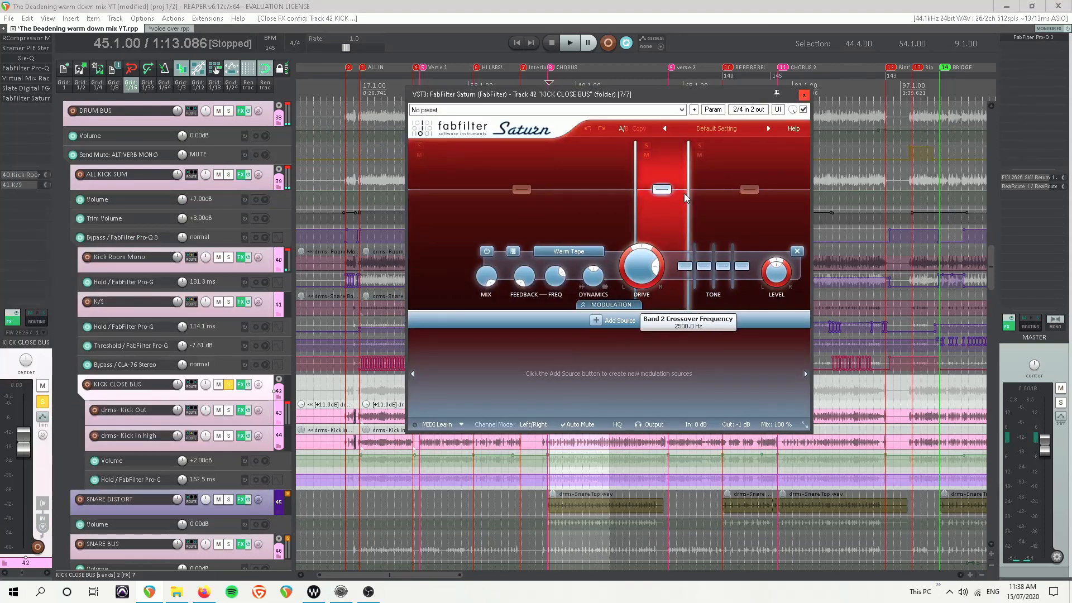
key(space)
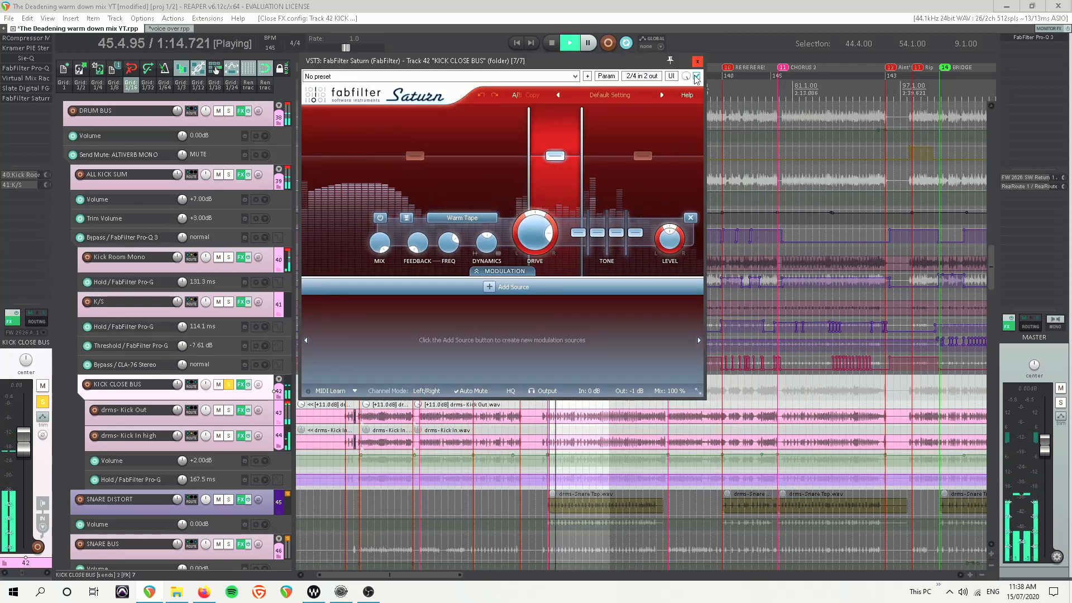
click(697, 77)
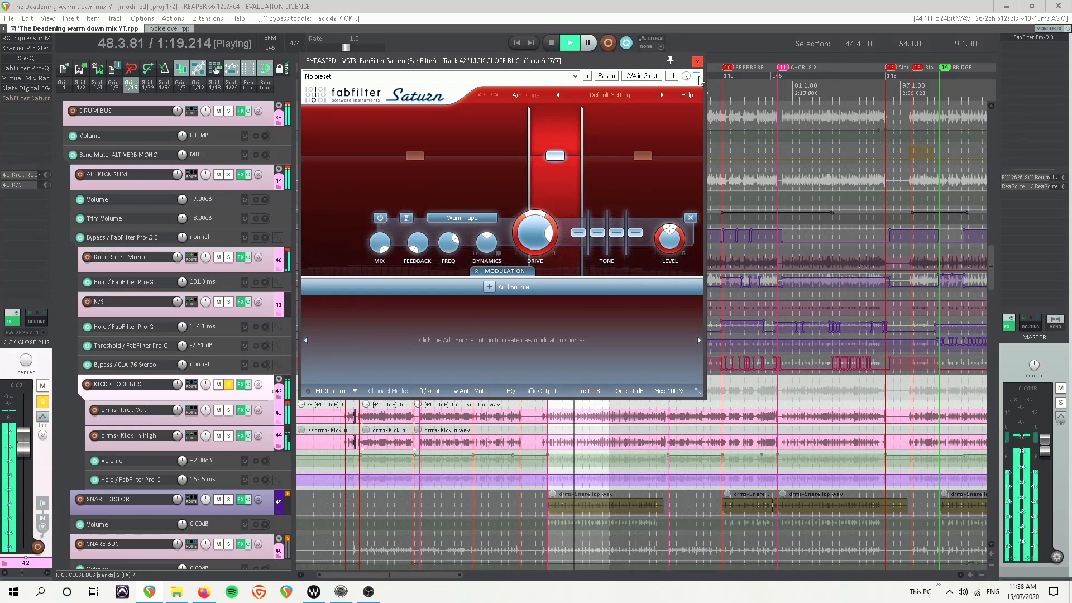
click(697, 76)
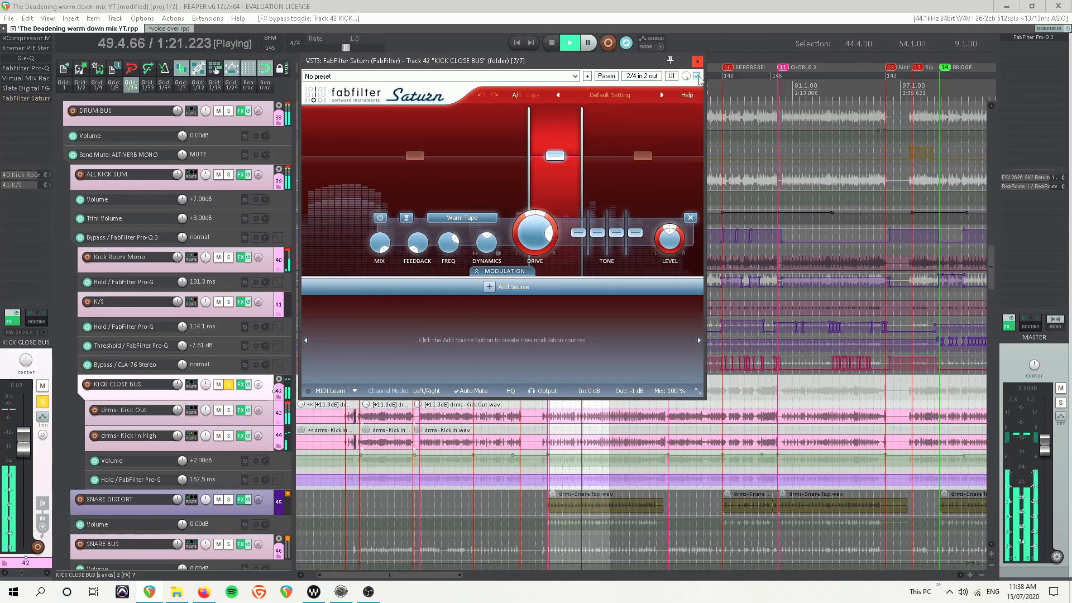
key(space)
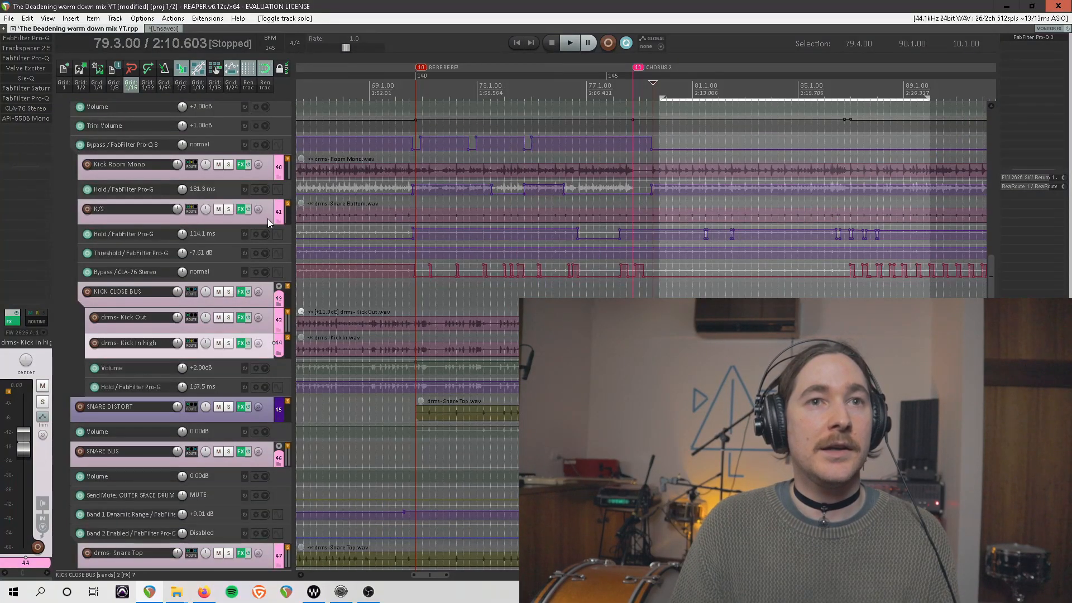
Select and solo the K/S track, view its FabFilter Pro-G beside Pro-Q 3, then close Pro-G.
click(267, 219)
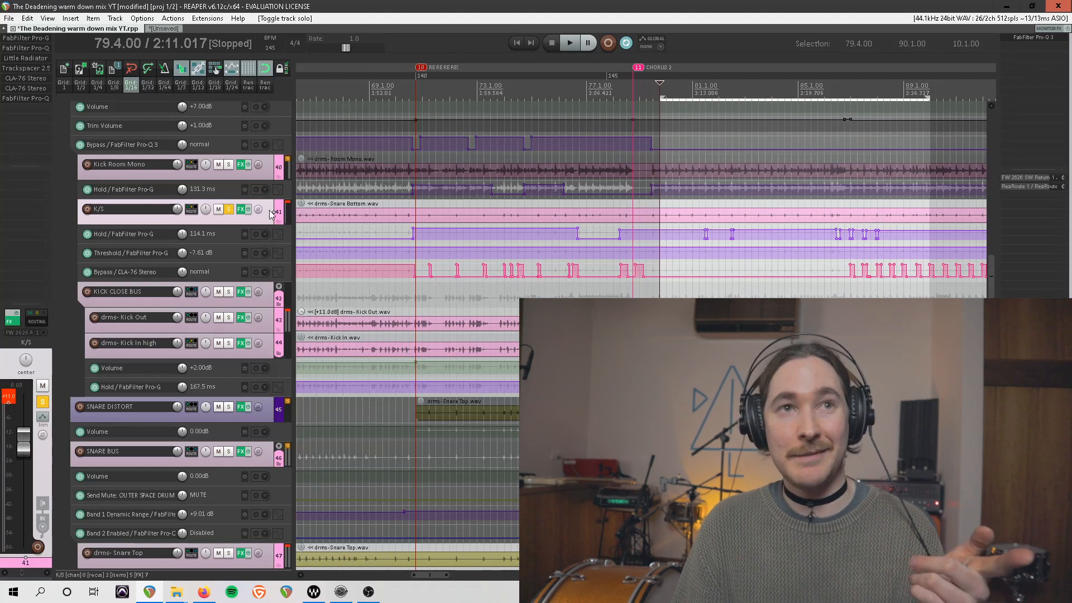
click(38, 38)
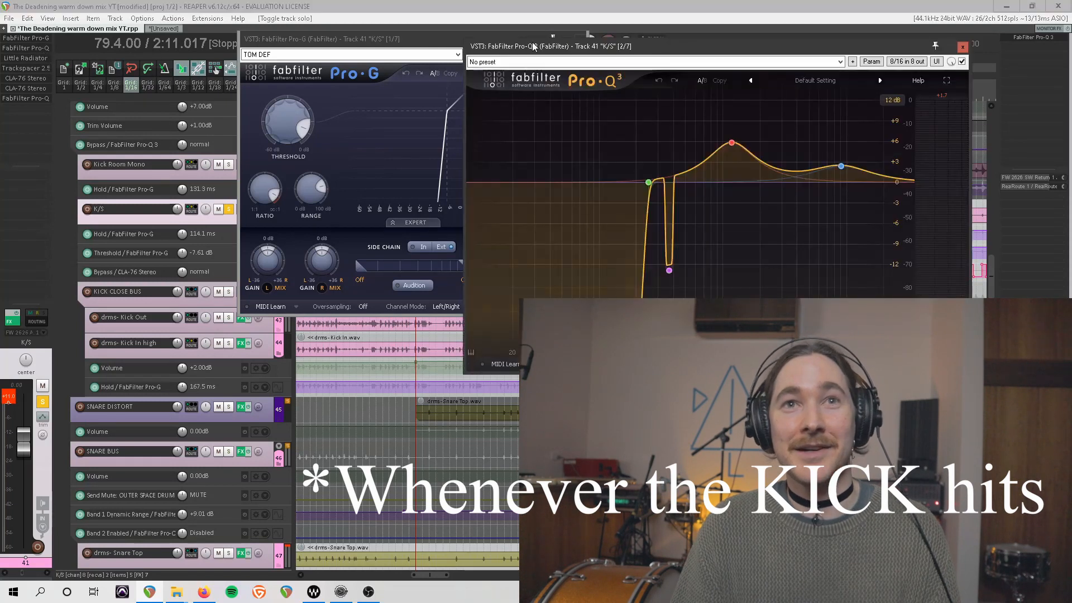
drag(461, 44, 300, 45)
click(418, 39)
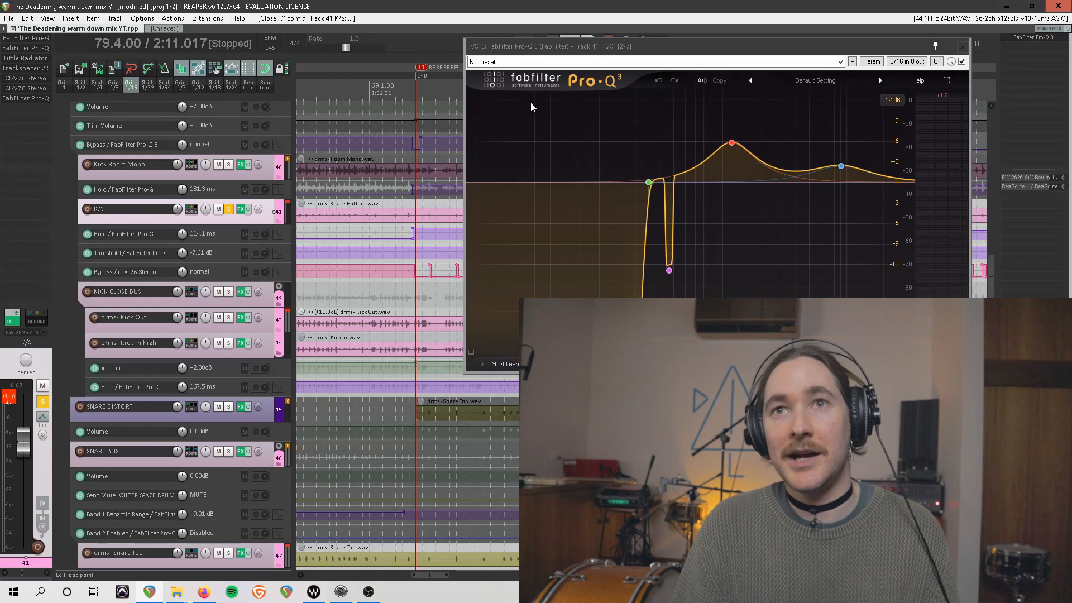
Play K/S with its Pro-Q 3 curve in view, then open Little Radiator and compare it bypassed and enabled.
key(space)
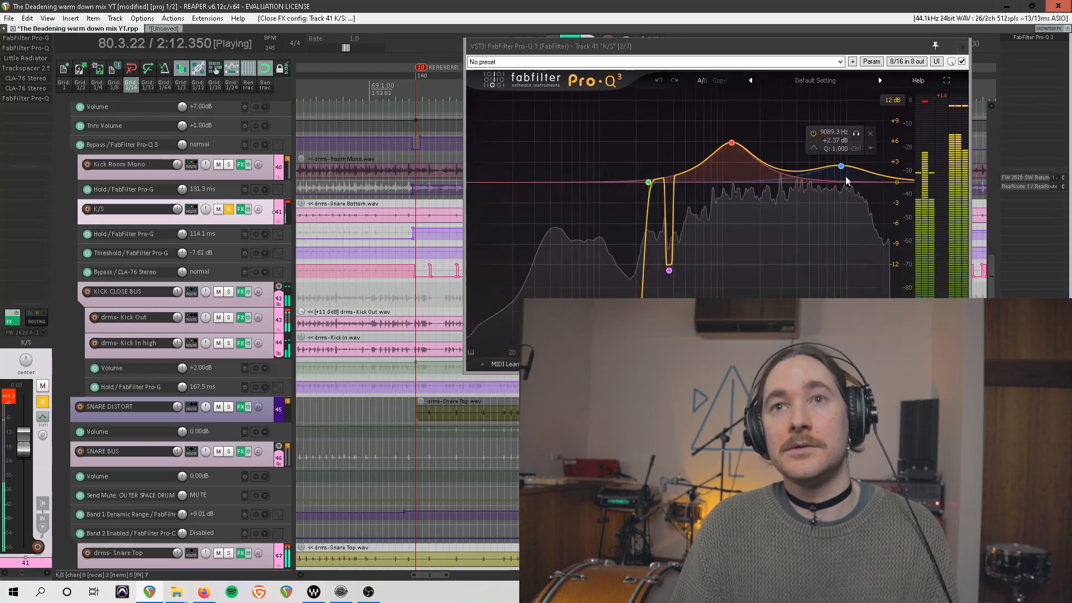
click(32, 58)
click(595, 60)
click(595, 59)
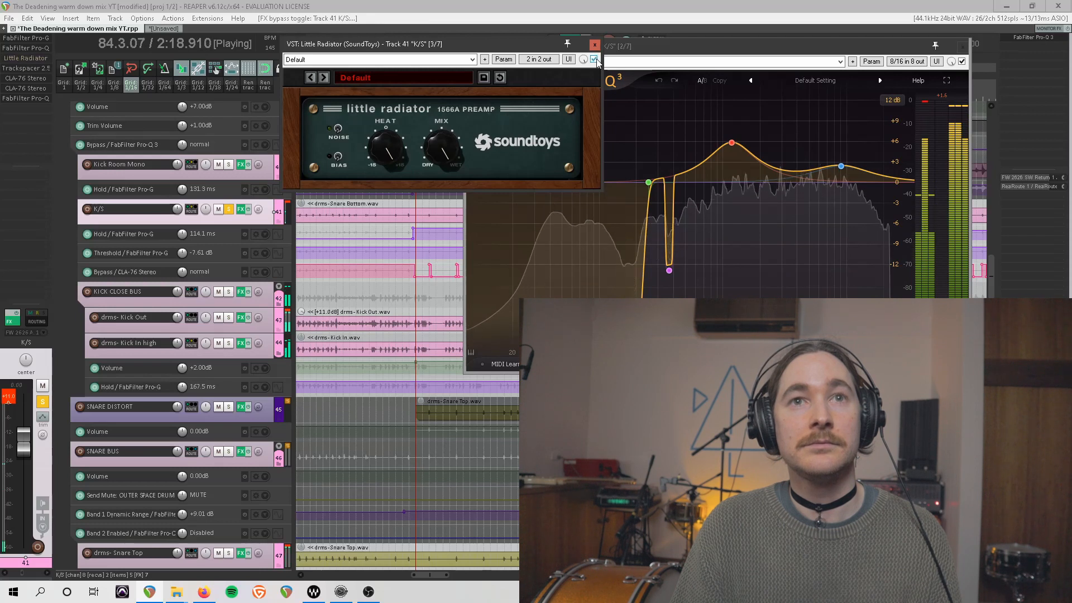
View Trackspacer 2.5 and both CLA-76 Stereo compressors in turn on K/S while it plays.
click(32, 67)
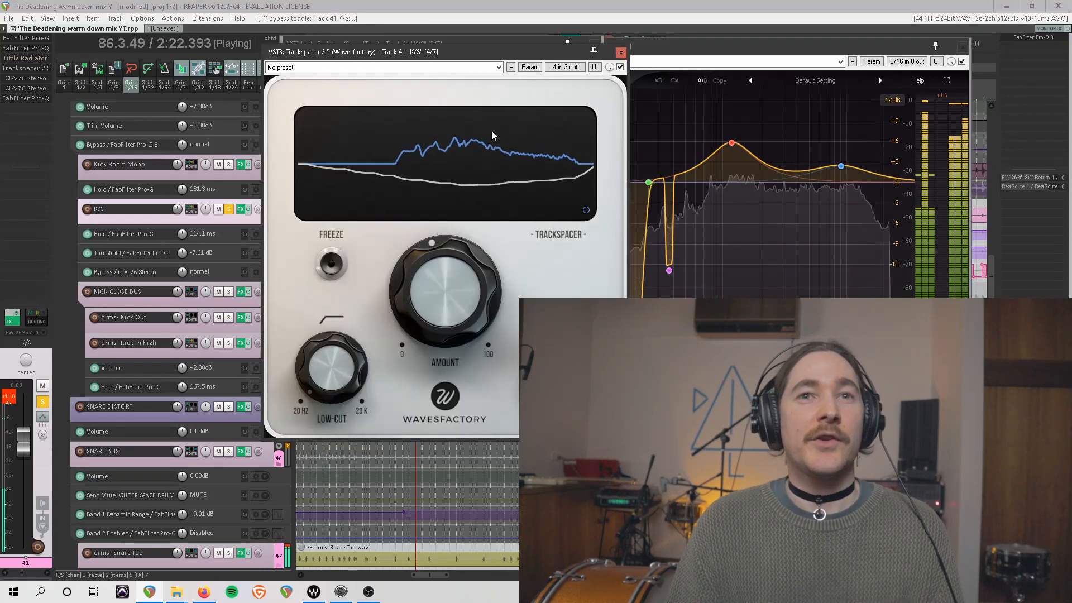
click(37, 80)
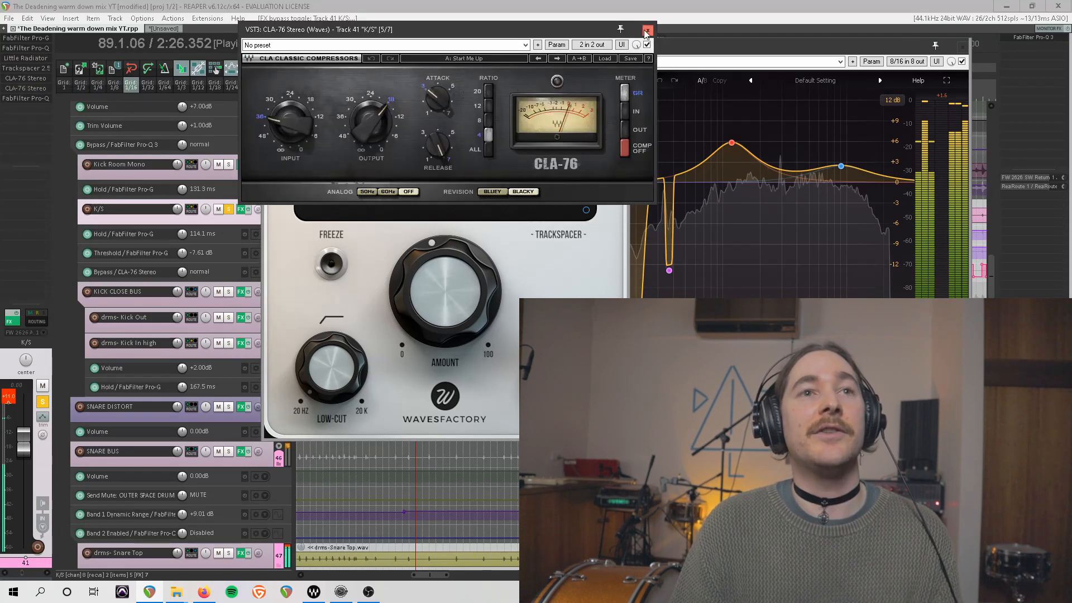
click(646, 30)
click(35, 89)
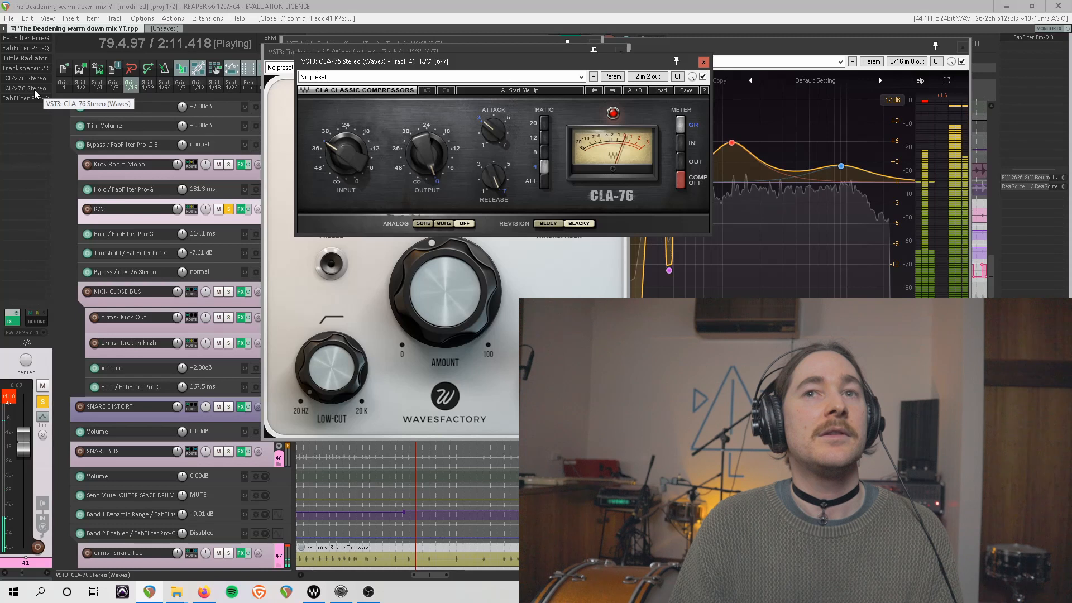
Stop playback and close all open plugin windows of the K/S track.
key(space)
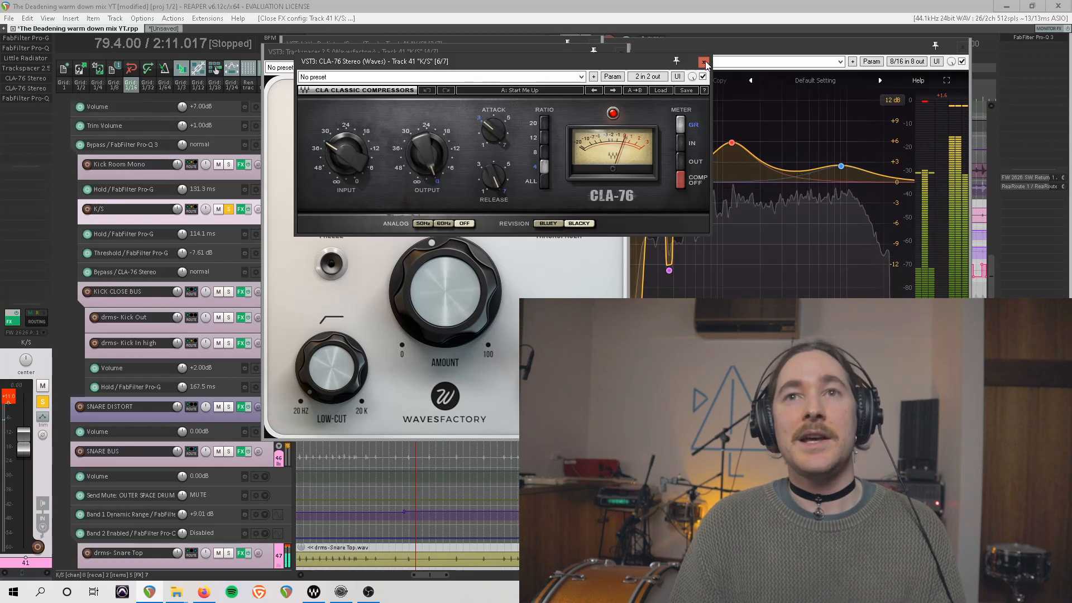
click(705, 62)
click(621, 50)
click(598, 43)
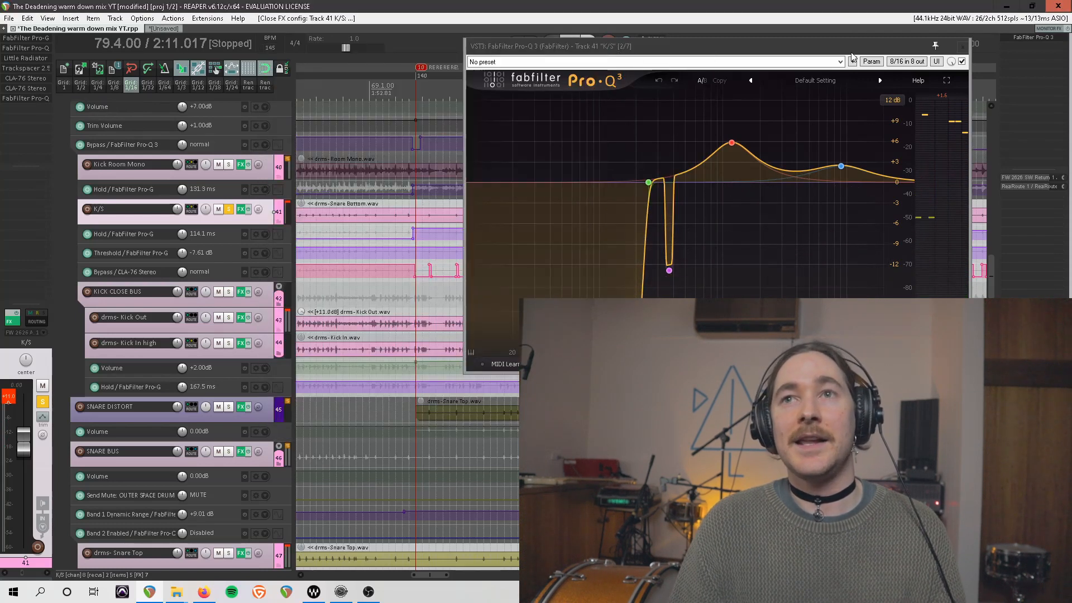
click(962, 49)
scroll(614, 240, down, 2)
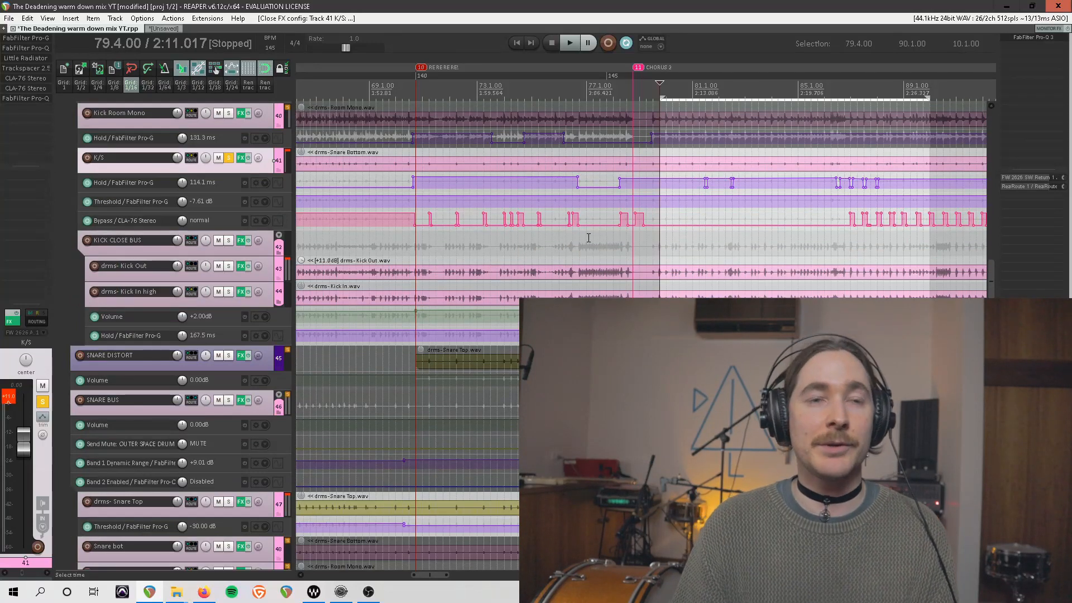
Open the second CLA-76 Stereo on K/S and play from around bar 80, moving its window clear of the arrangement.
scroll(581, 238, down, 4)
scroll(581, 238, down, 3)
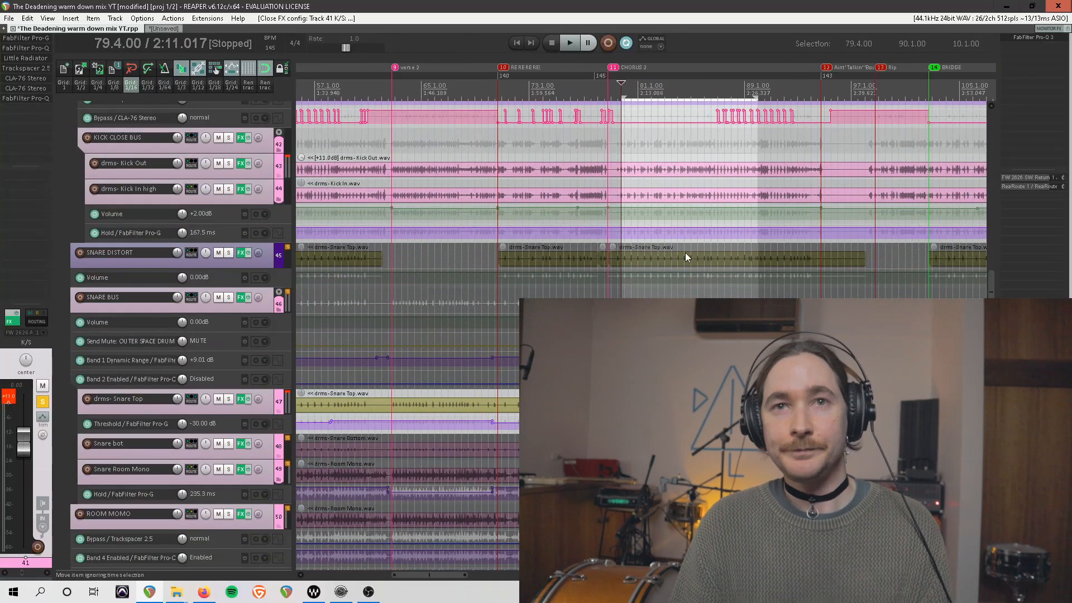
click(23, 88)
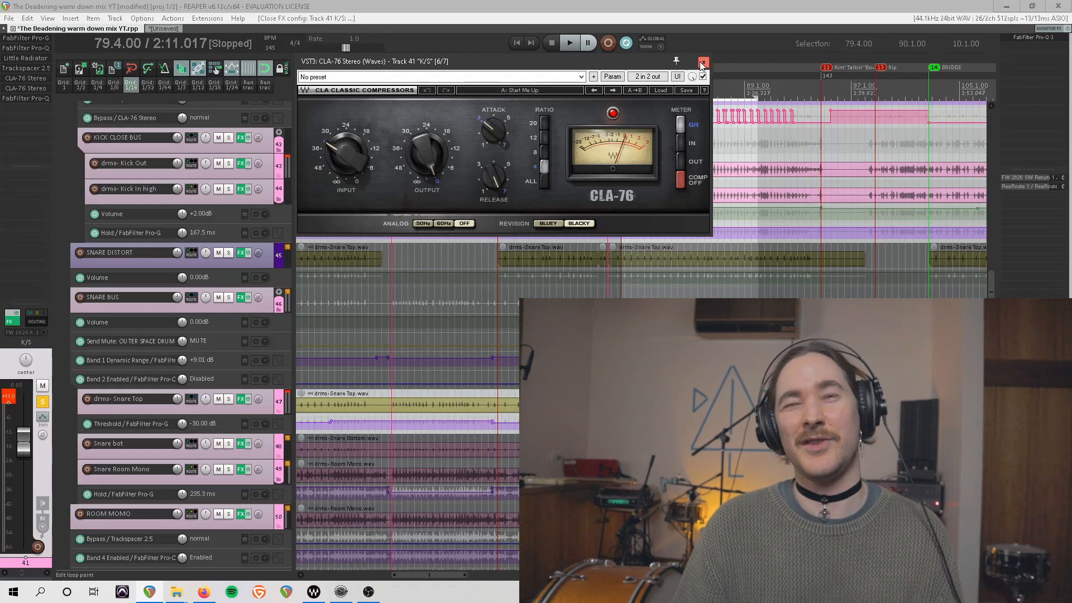
drag(692, 62, 478, 63)
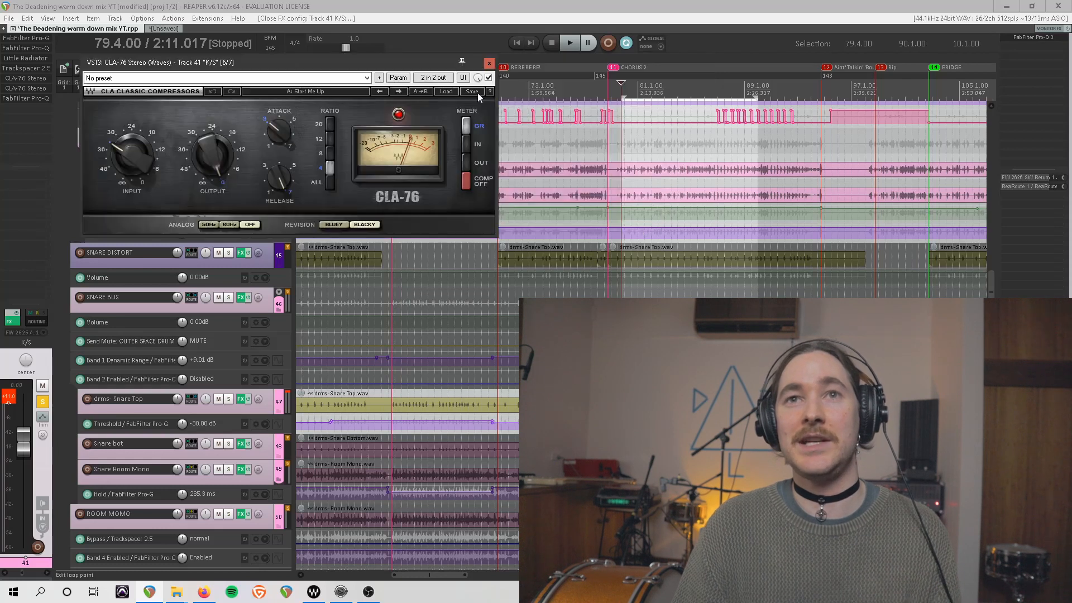
click(634, 84)
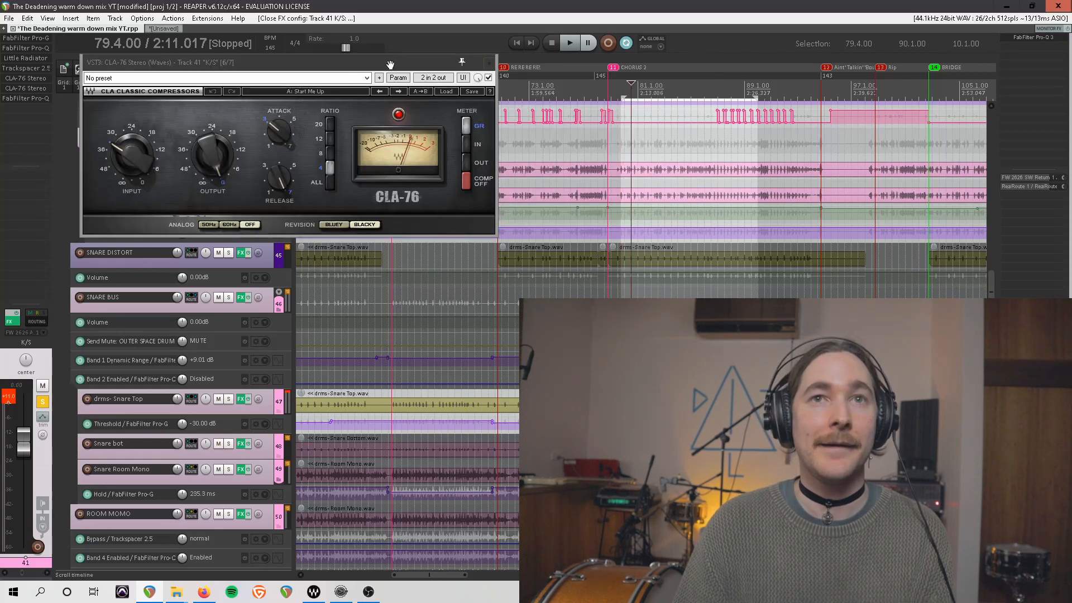
key(space)
drag(391, 64, 222, 64)
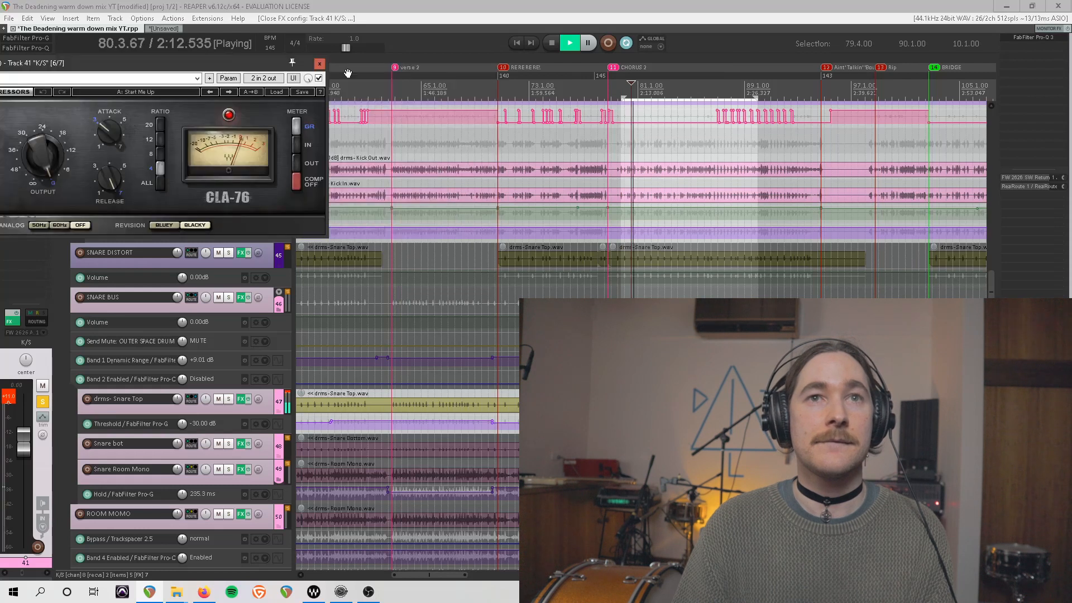
Audition the automated bypass of the second CLA-76 Stereo on K/S from bar 63 and around bar 91, and stop playback.
click(396, 90)
click(397, 90)
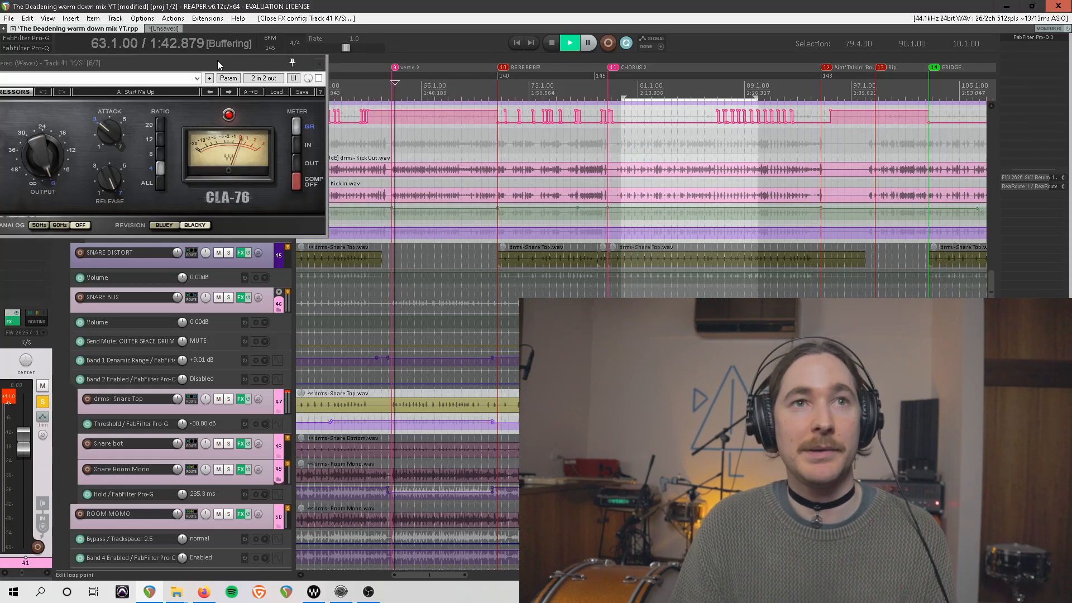
drag(216, 61, 663, 75)
click(766, 92)
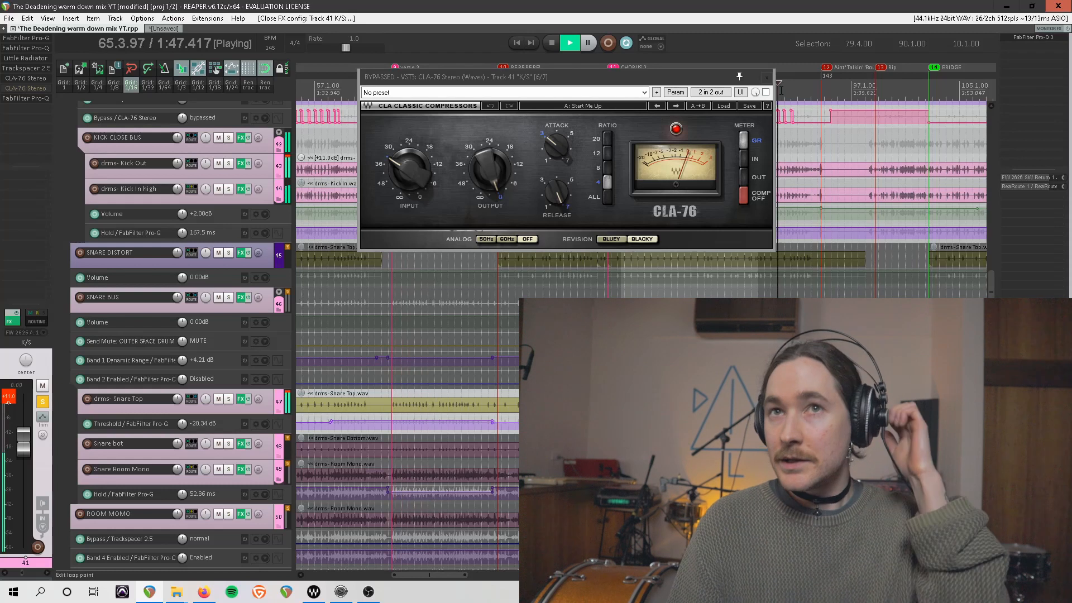
click(779, 79)
click(766, 91)
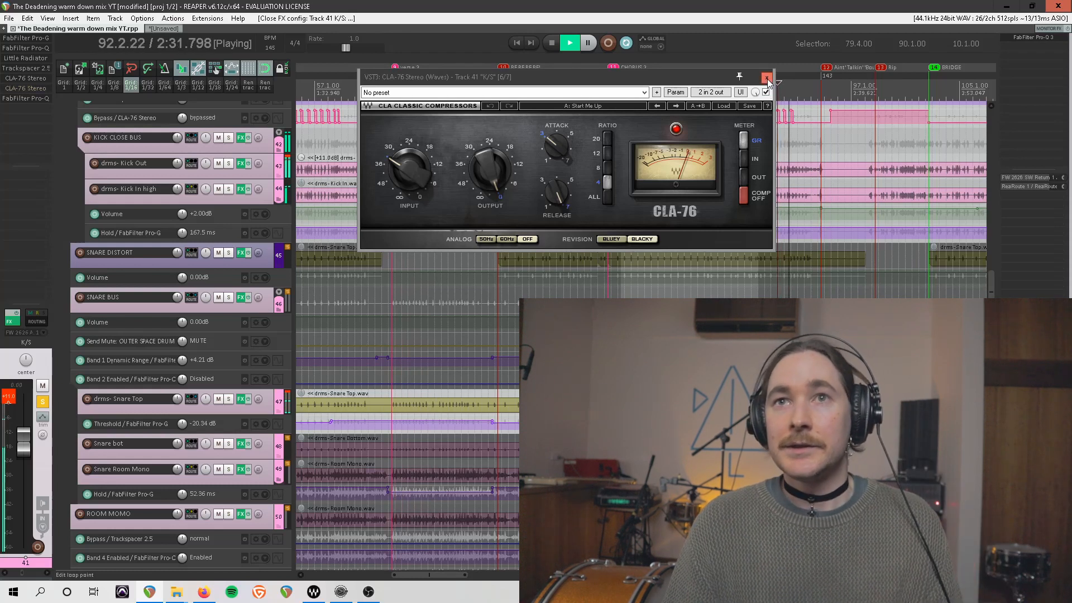
key(space)
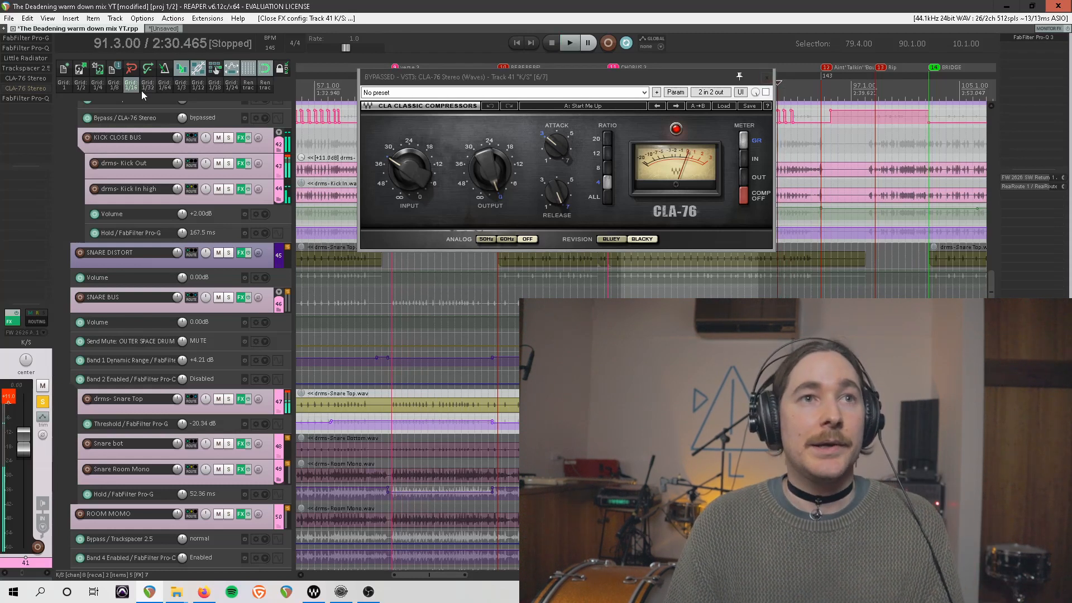
View the last FabFilter Pro-Q 3 on K/S, and close both its window and the CLA-76 Stereo window.
click(33, 99)
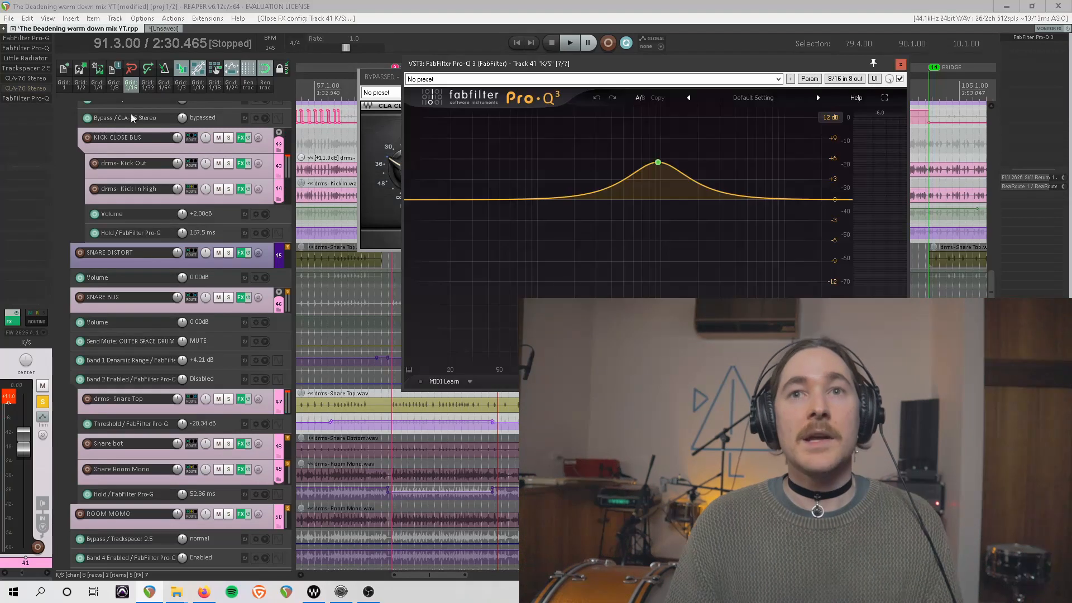
click(900, 65)
click(765, 77)
Solo KICK CLOSE BUS and play from the start of the chorus 3 time selection.
scroll(363, 190, right, 3)
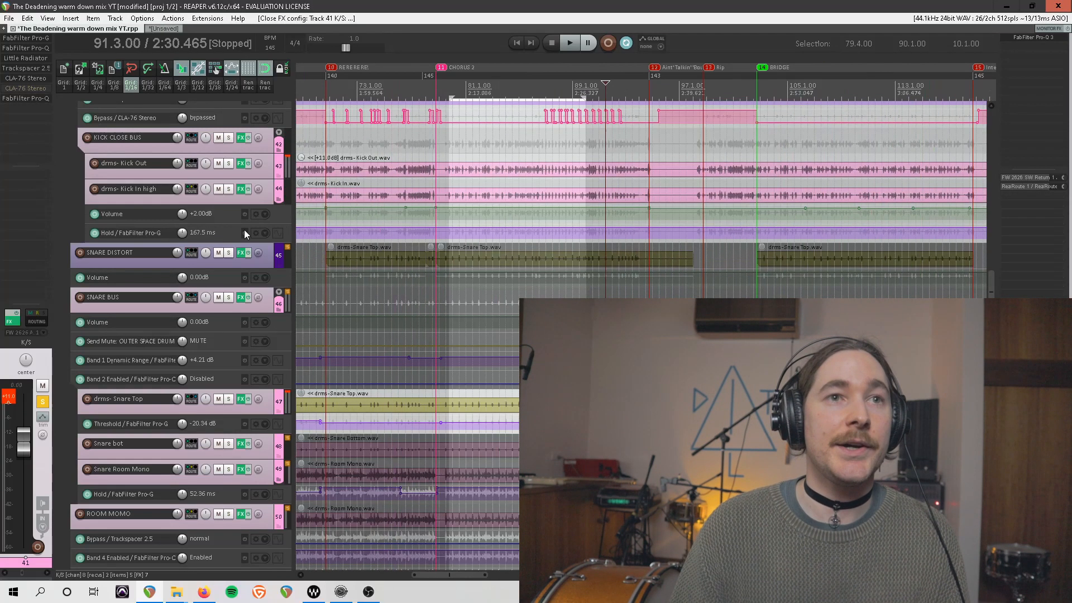
scroll(243, 230, up, 4)
scroll(234, 234, up, 2)
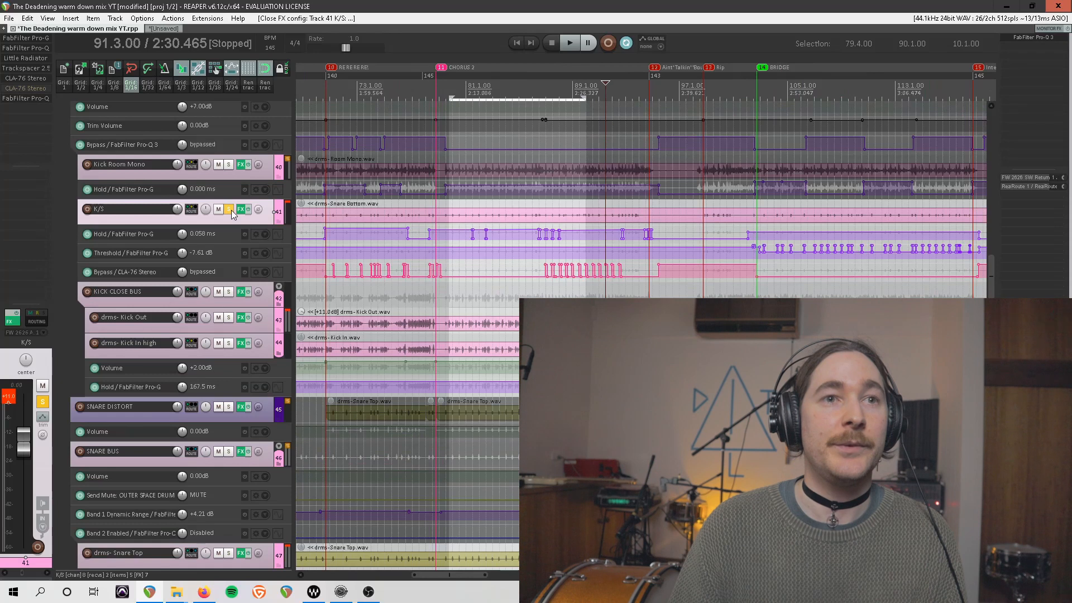
click(229, 292)
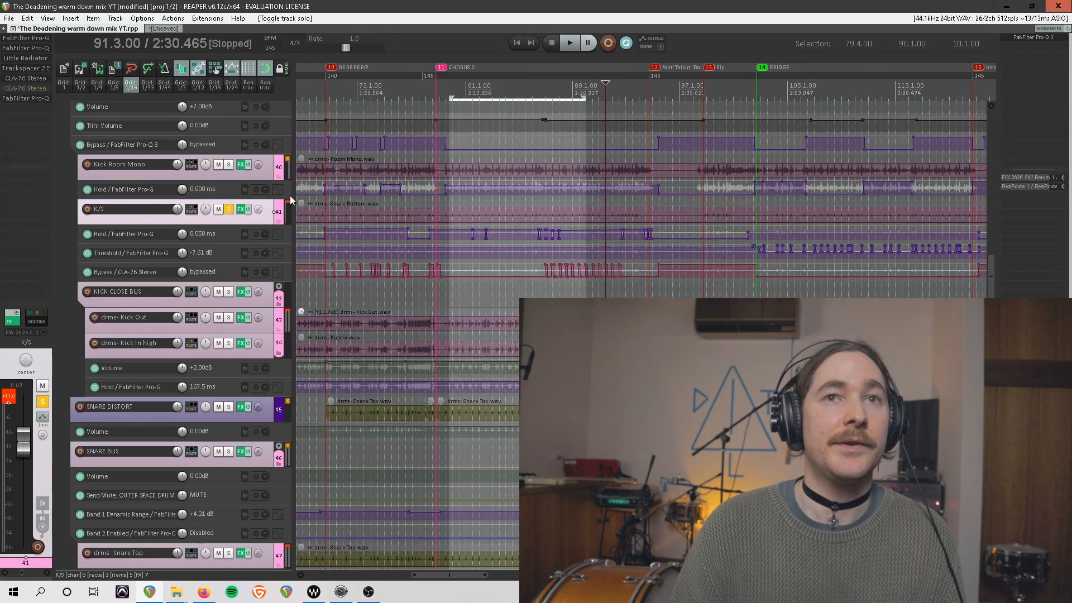
click(454, 114)
key(space)
Compare KICK CLOSE BUS with and without K/S by toggling the K/S solo, leave both soloed, and stop playback.
click(229, 209)
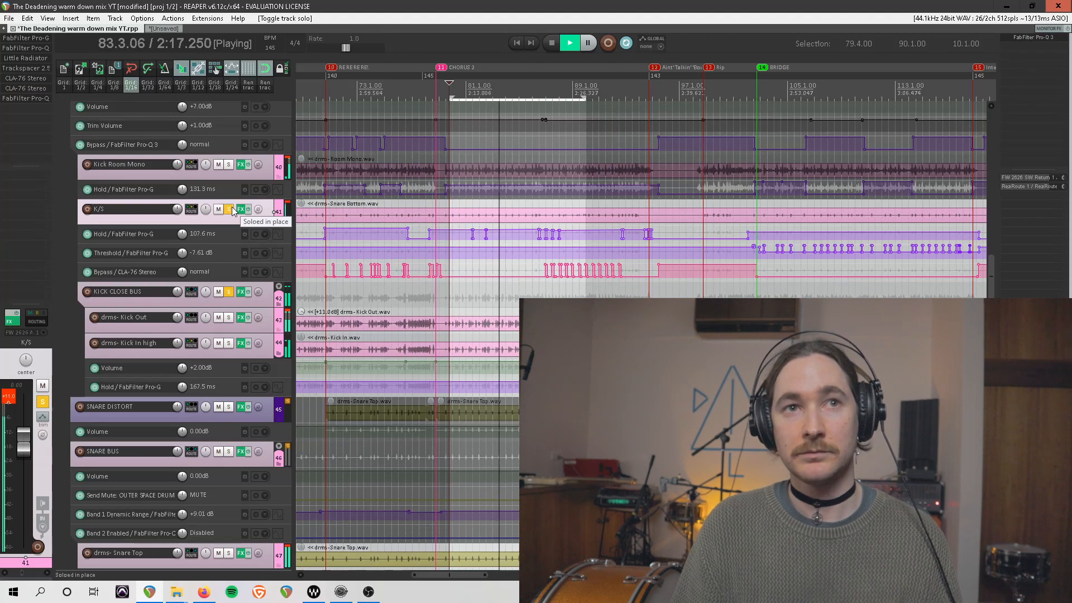
click(229, 210)
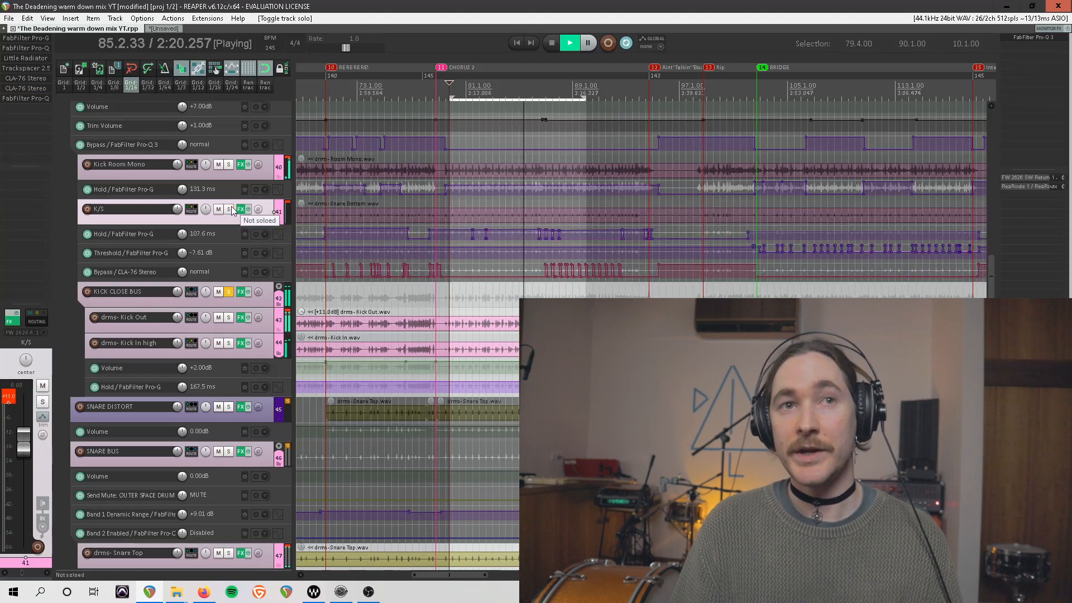
click(229, 210)
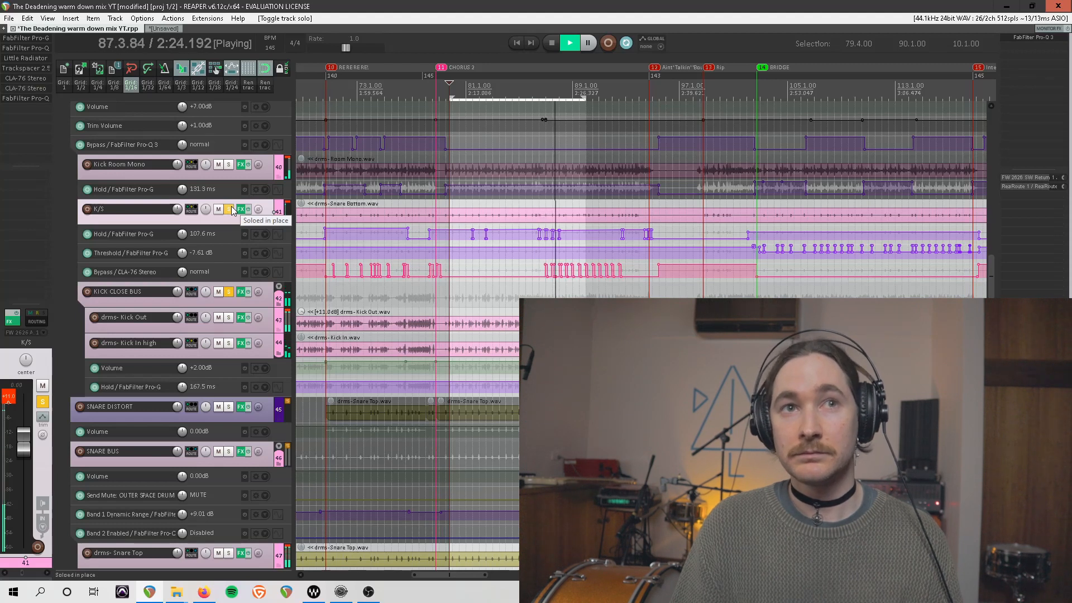
click(228, 209)
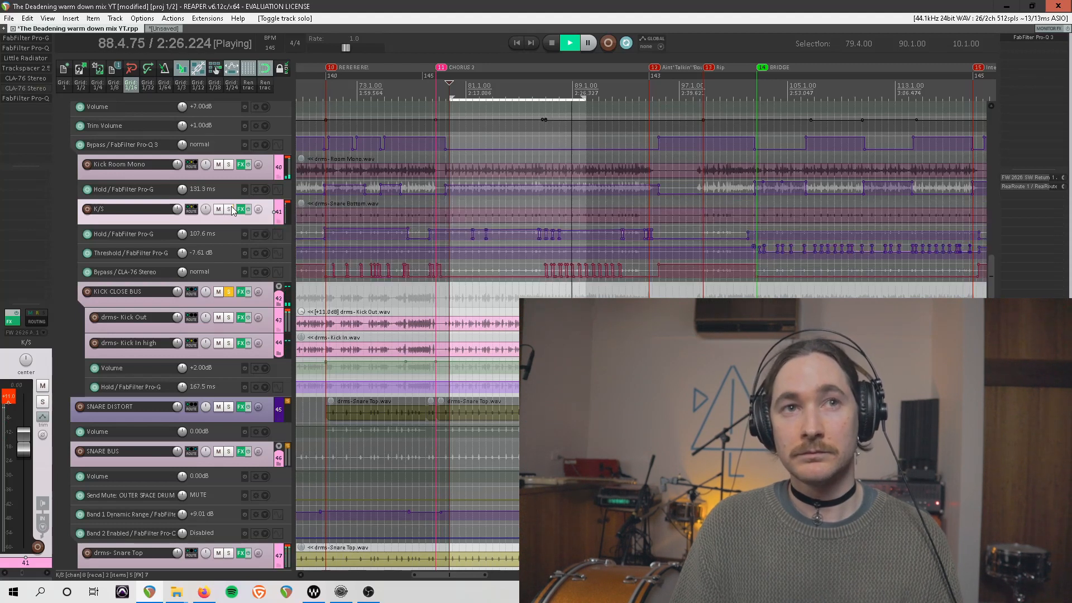
click(230, 210)
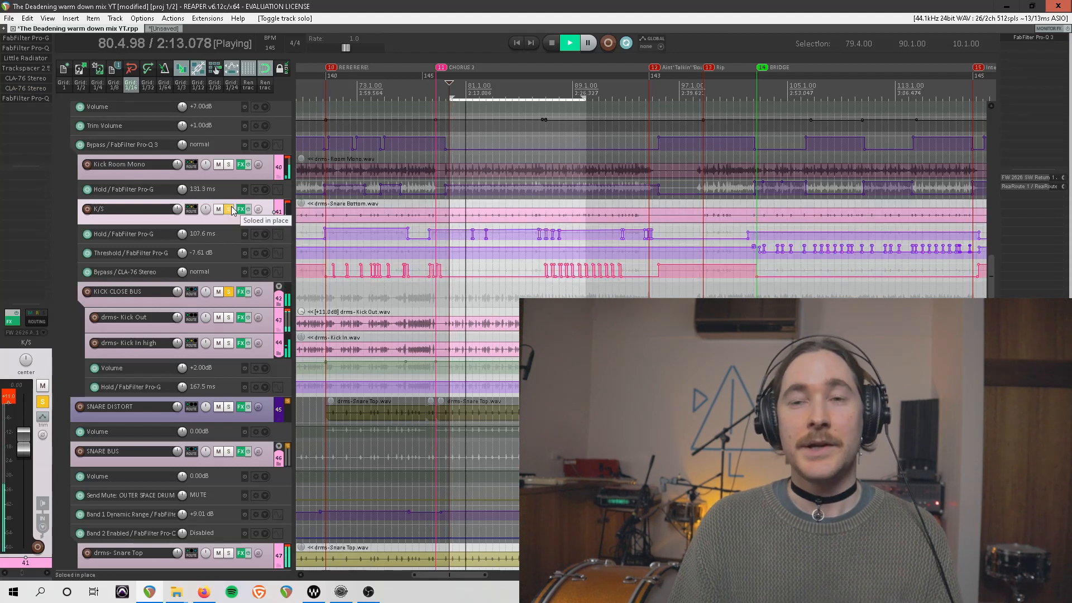
key(space)
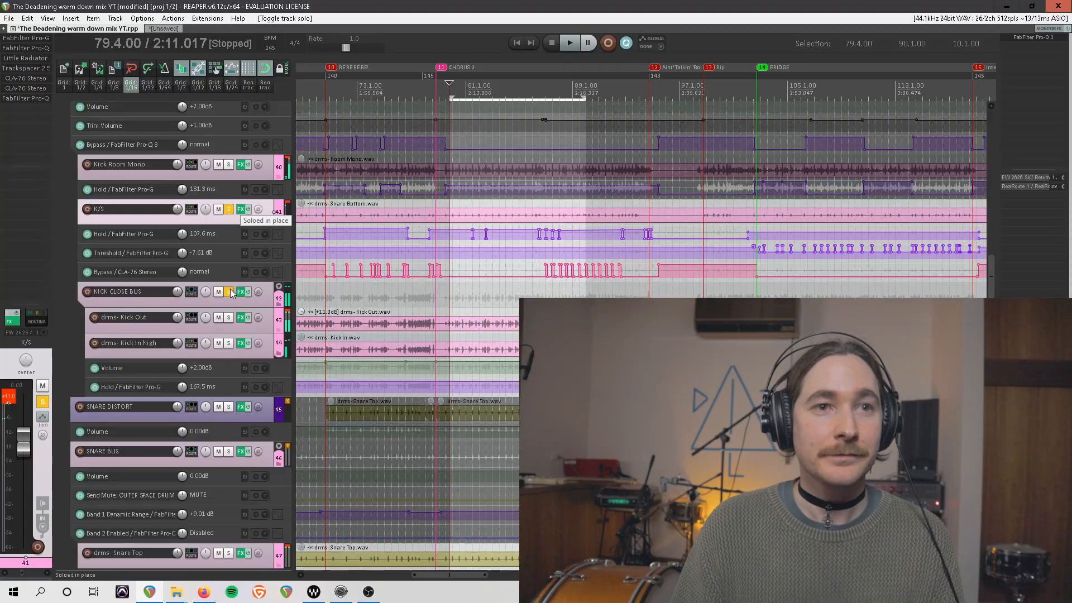
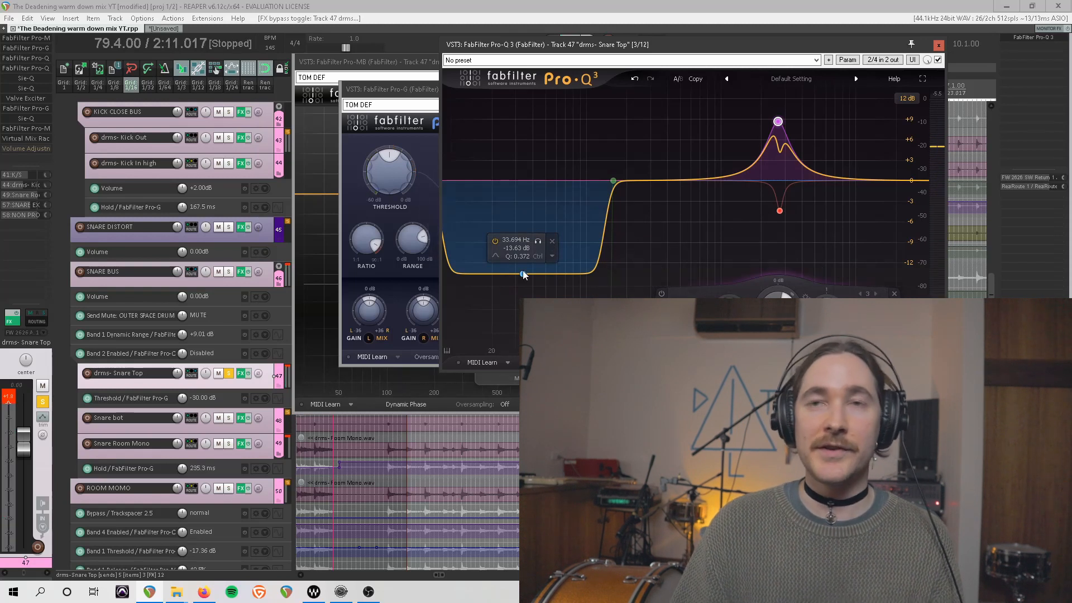
Inspect the 33.694 Hz and 158.38 Hz bands in Snare Top's first open Pro-Q 3, keeping the low bell's slope at 96 dB/oct.
click(522, 274)
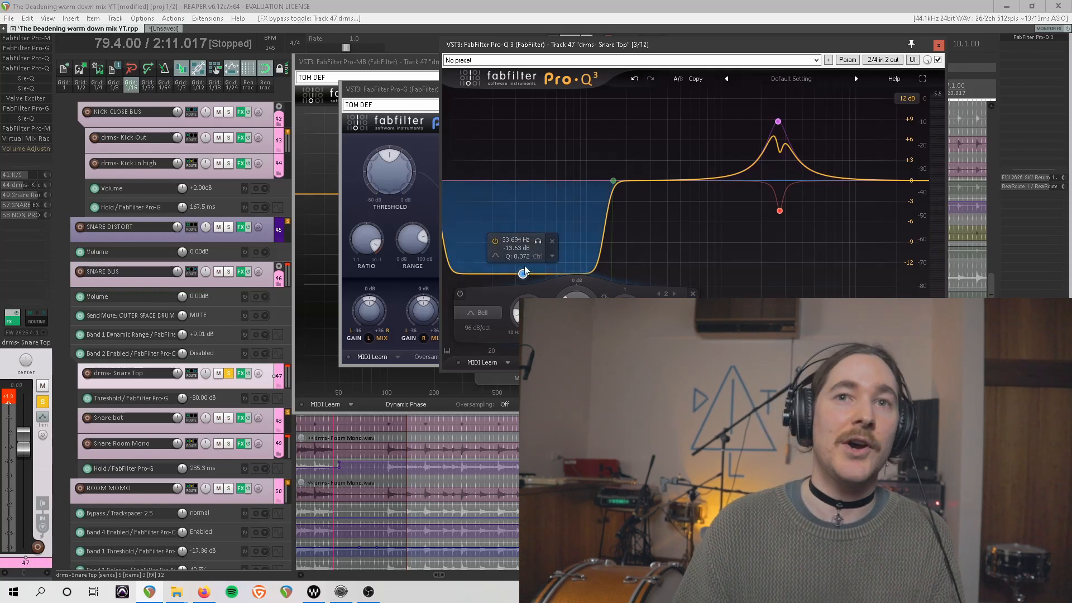
click(613, 182)
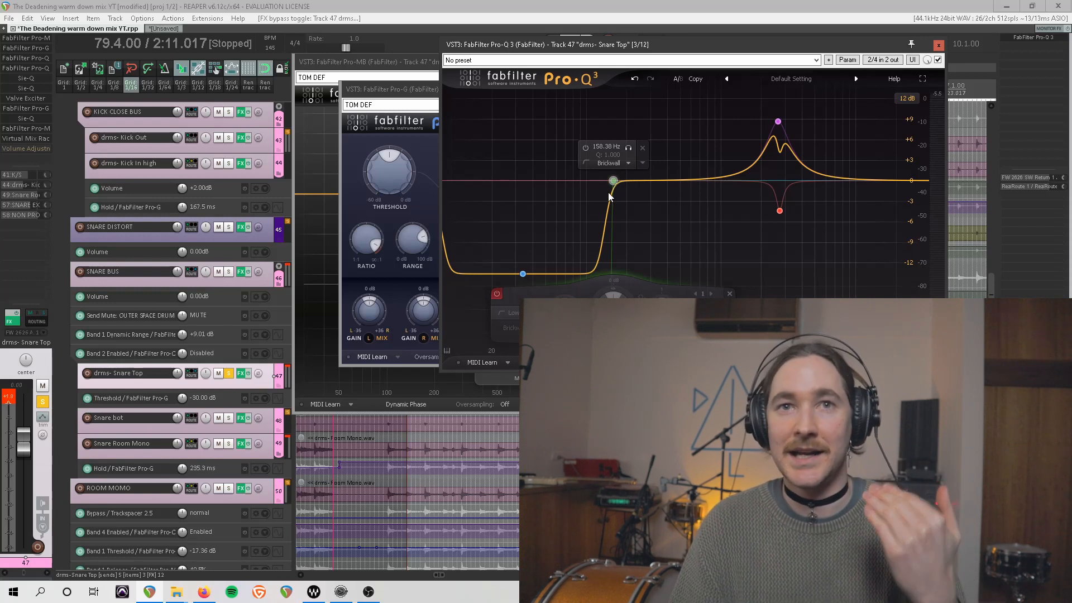
click(523, 274)
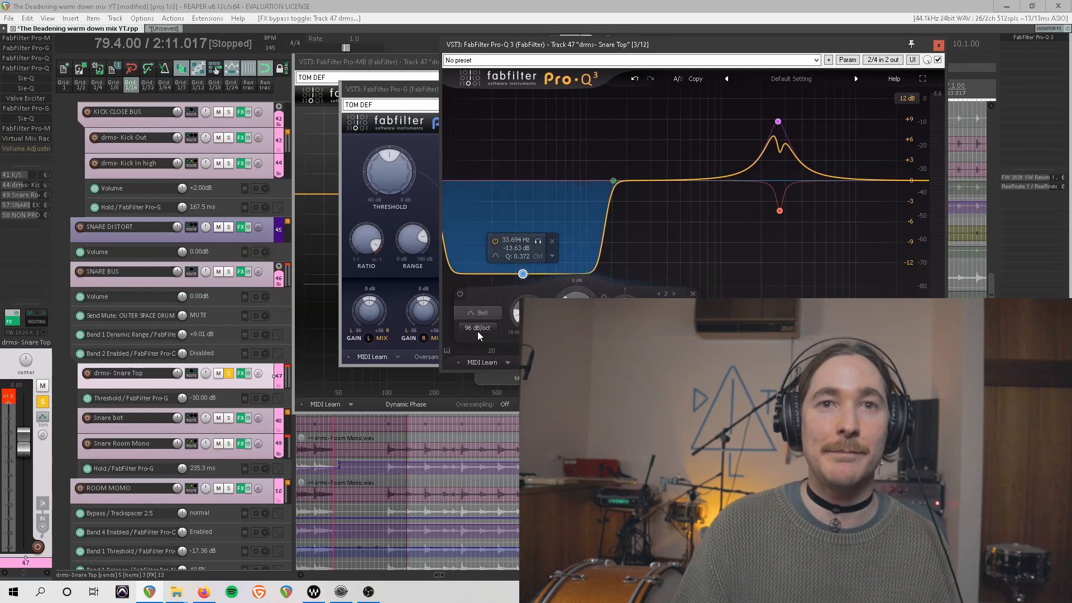
click(478, 335)
click(487, 404)
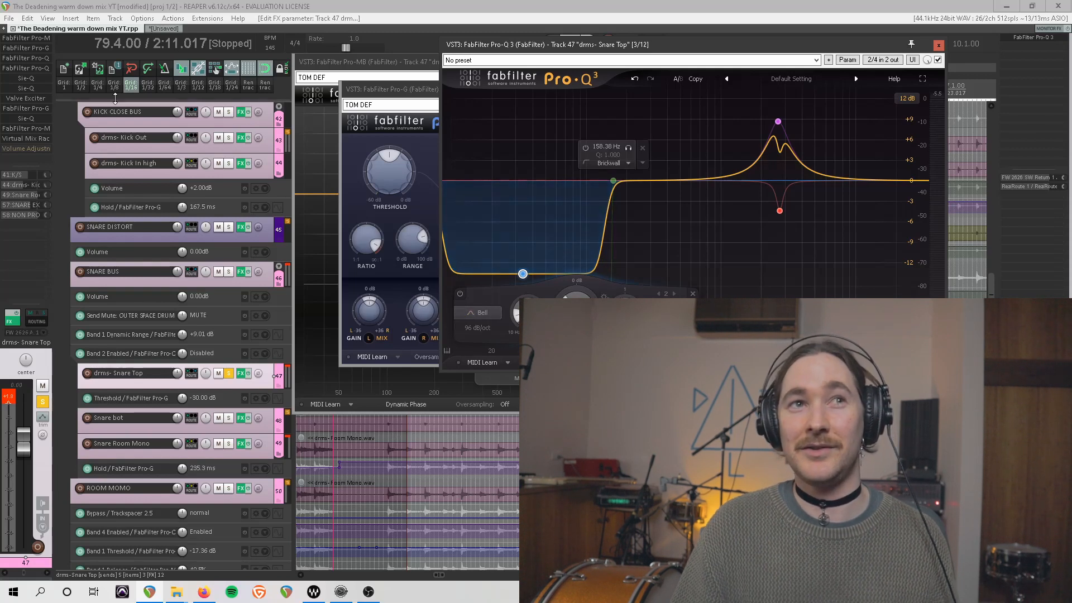
Open the fourth plugin, Pro-Q 3, on Snare Top beside the previous equalizer and inspect the earlier one's 2657 Hz boost.
click(45, 70)
click(45, 68)
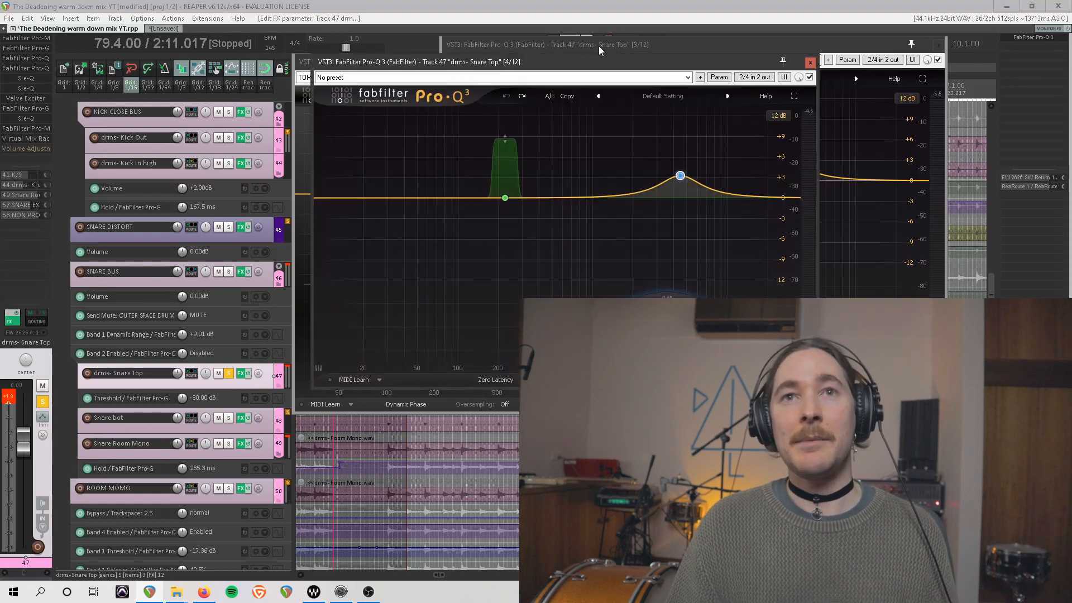
drag(598, 62, 416, 62)
click(779, 123)
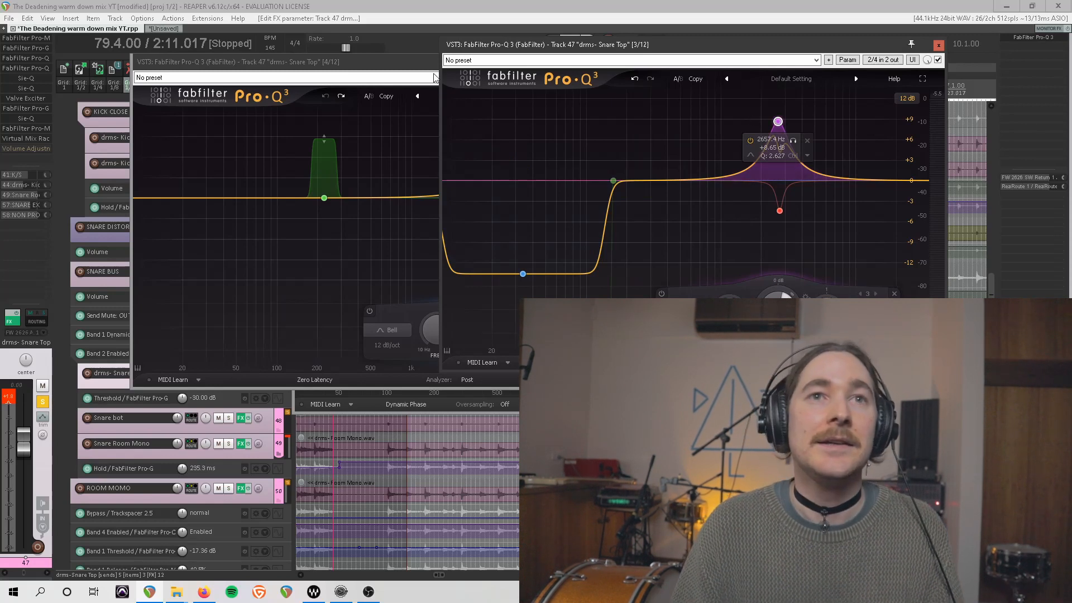
Select the 224.42 Hz dynamic bell in Snare Top's second Pro-Q 3, play the track to watch it react, and stop.
click(311, 196)
click(324, 198)
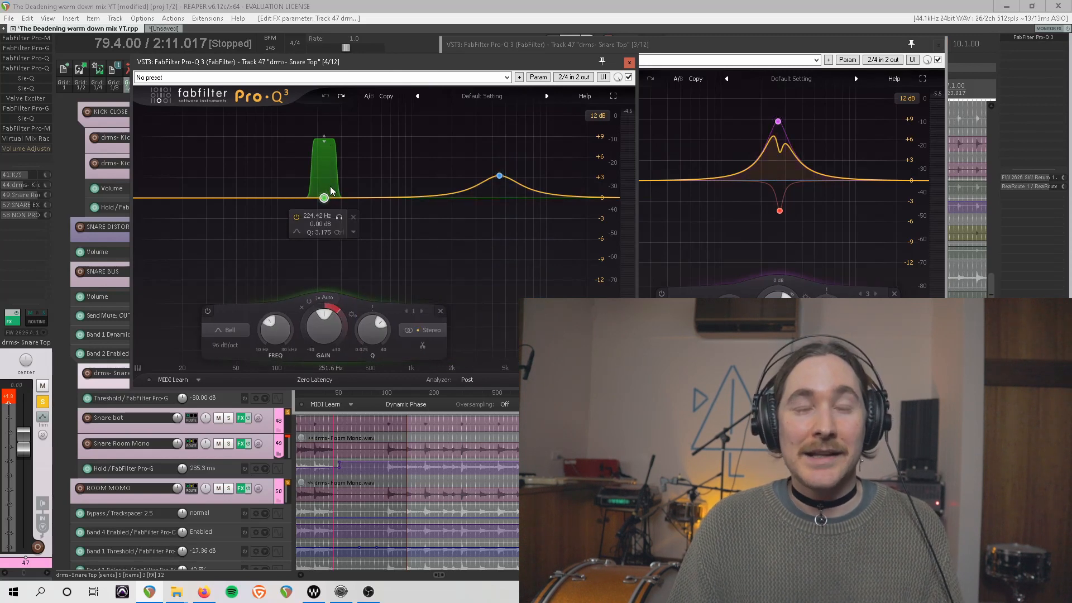
key(space)
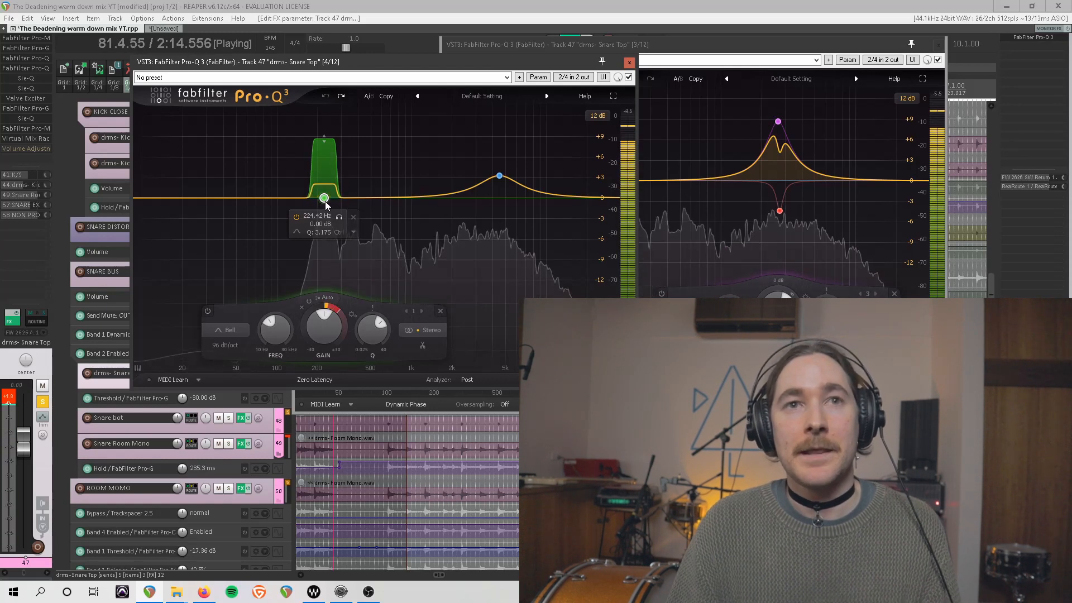
key(space)
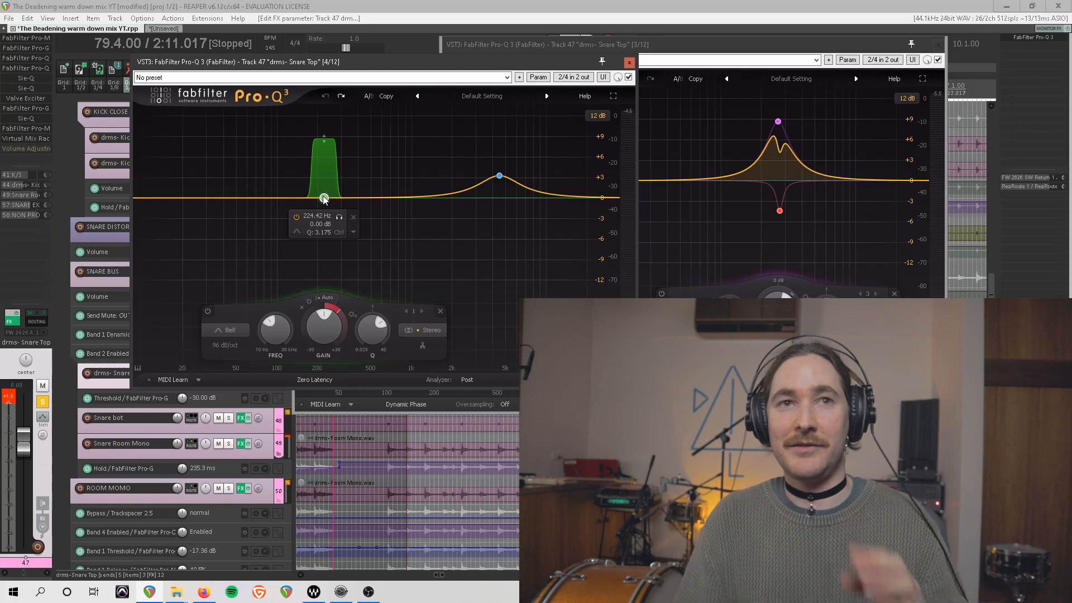
Switch the 224.42 Hz dynamic bell's slope to 12 dB/oct for comparison and restore it to 96 dB/oct.
click(243, 347)
click(232, 354)
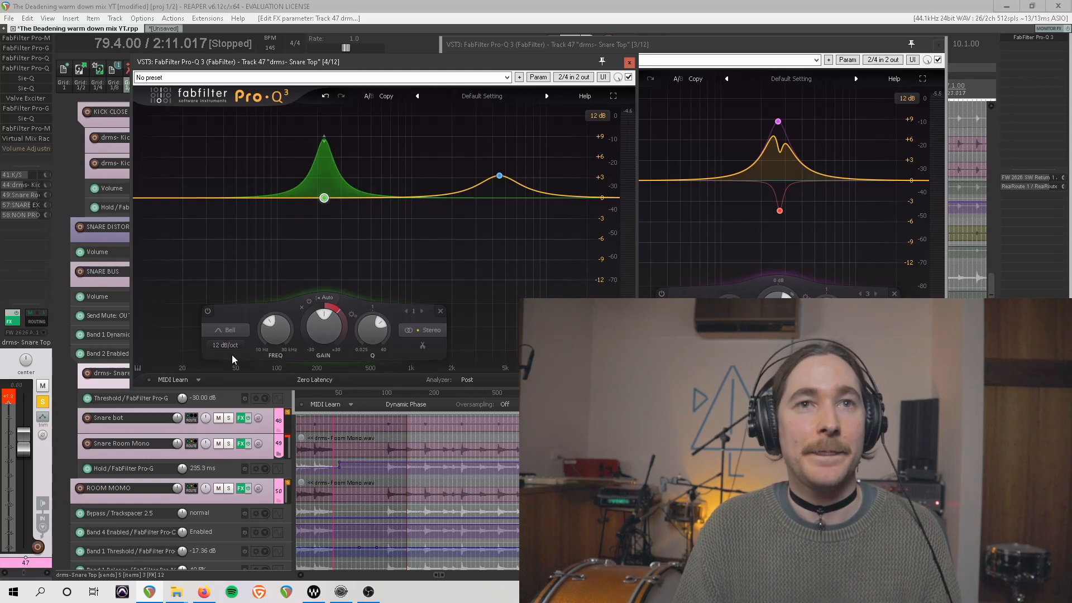
click(227, 346)
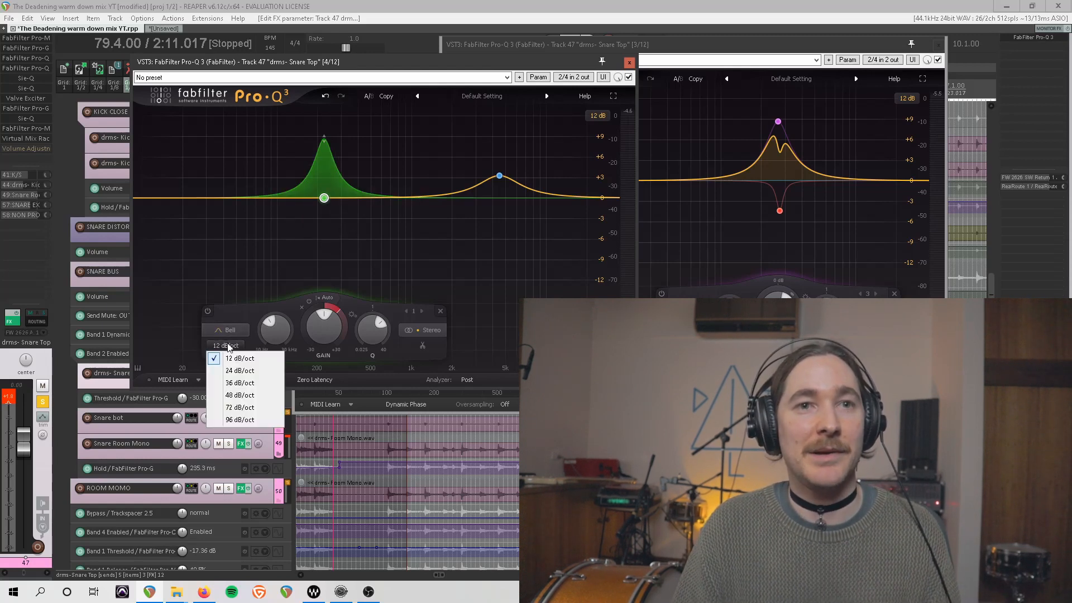
click(241, 420)
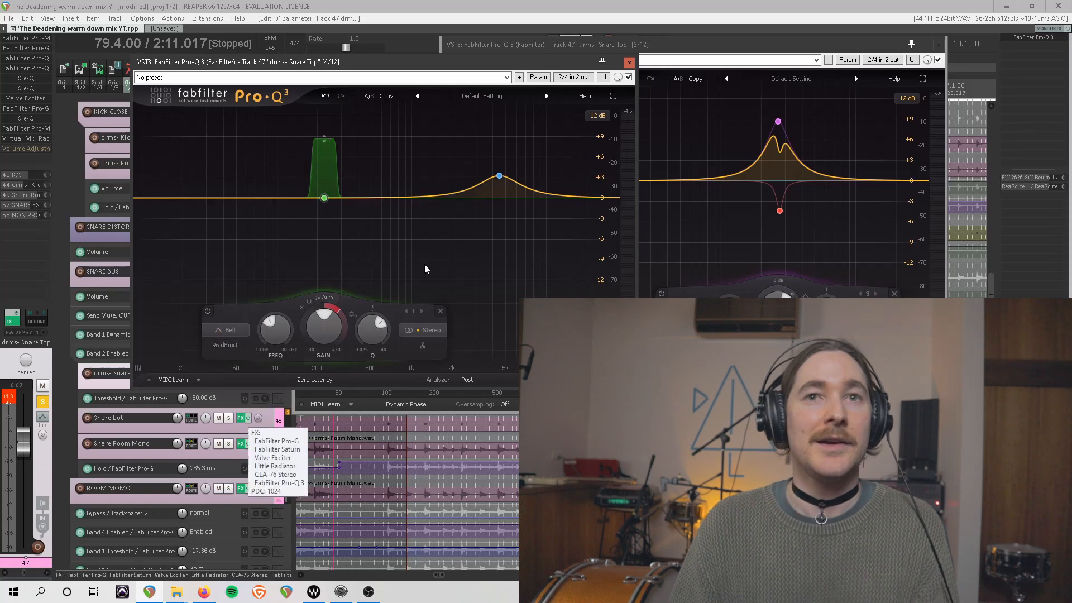
Select the upper-mid bell in Snare Top's Pro-Q 3, open the fifth plugin, Sie-Q, and compare it bypassed and active during playback.
click(499, 176)
click(41, 78)
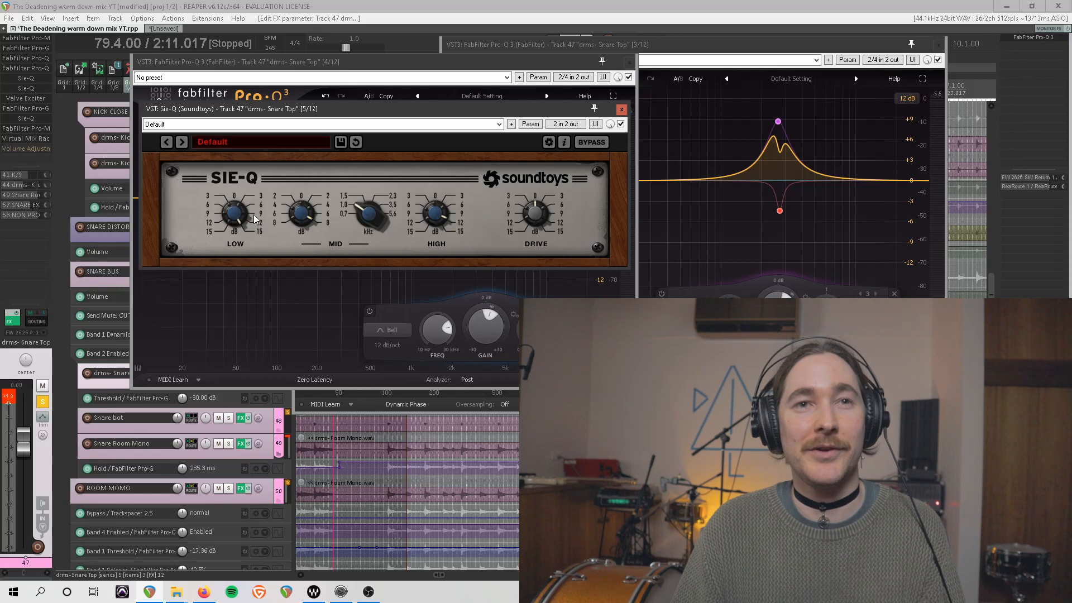
drag(558, 109, 667, 105)
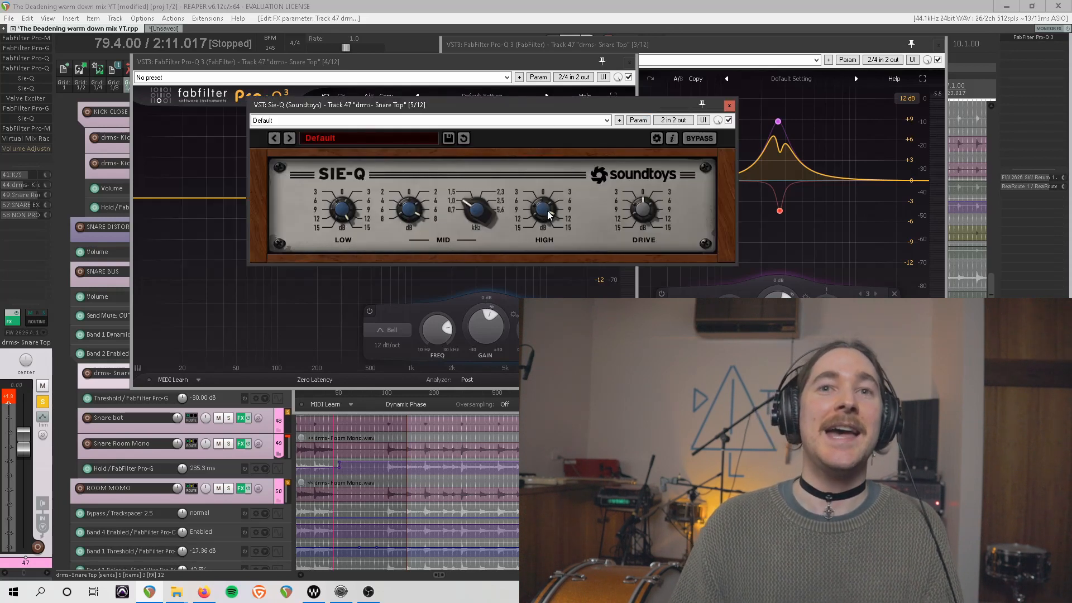
key(space)
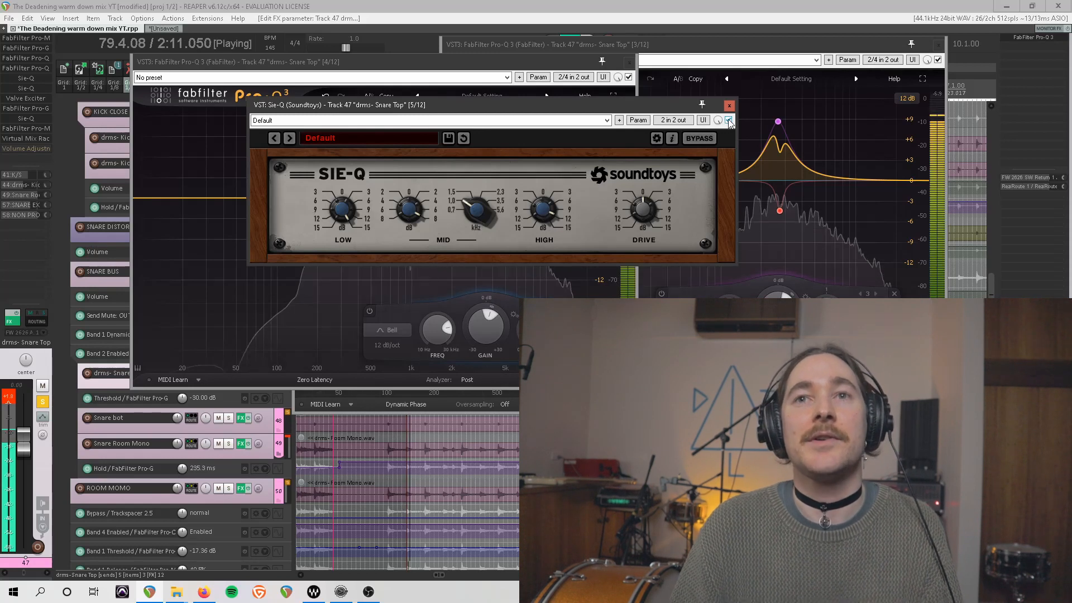
click(729, 120)
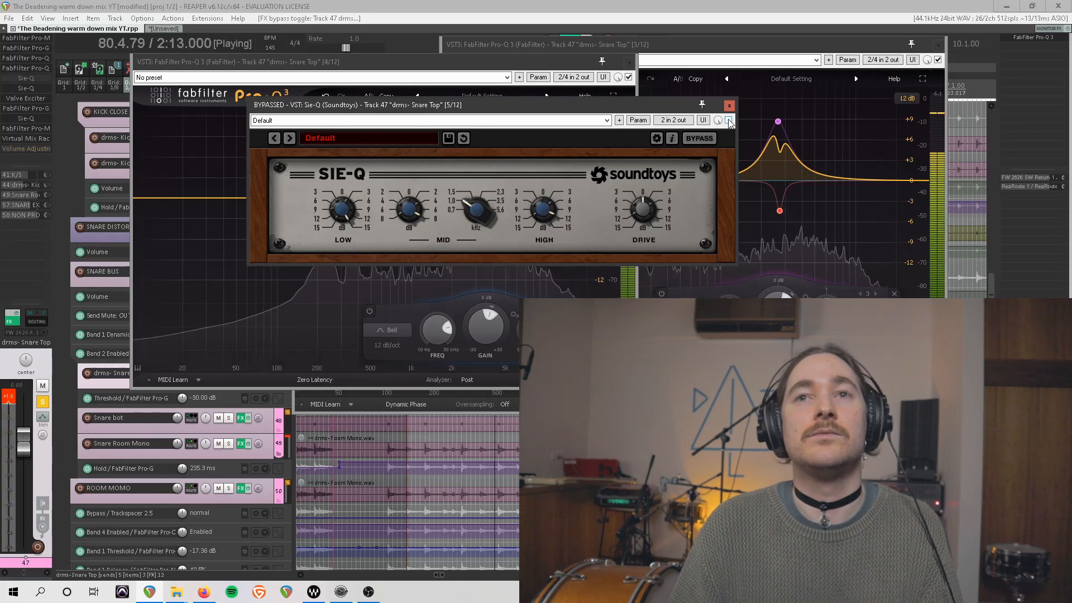
click(729, 120)
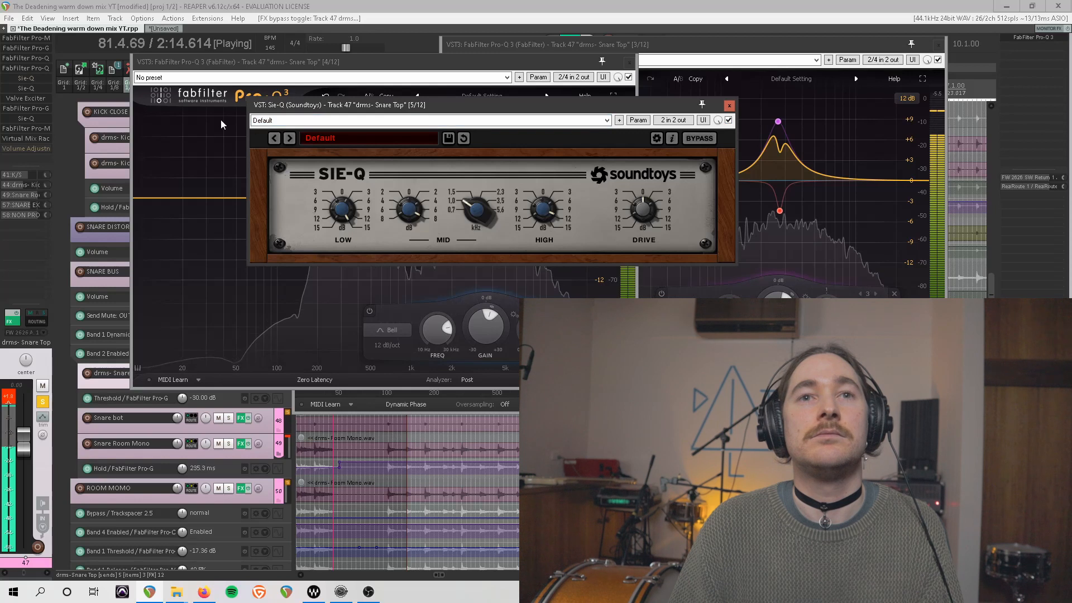
Open Snare Top's sixth plugin, the second Sie-Q, compare it bypassed and active during playback, and stop.
double_click(42, 90)
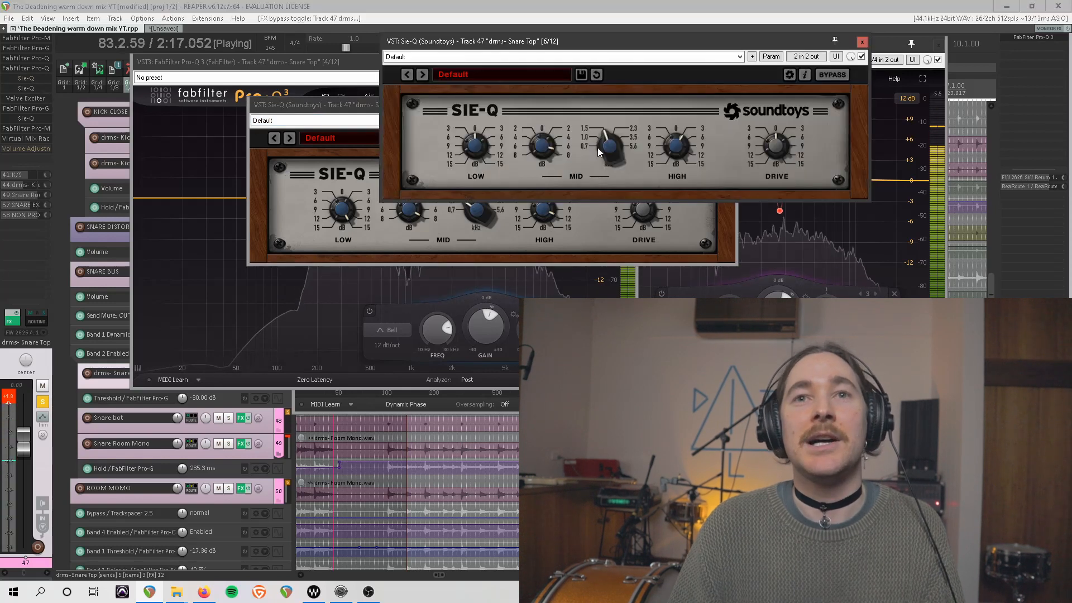
click(862, 57)
click(861, 57)
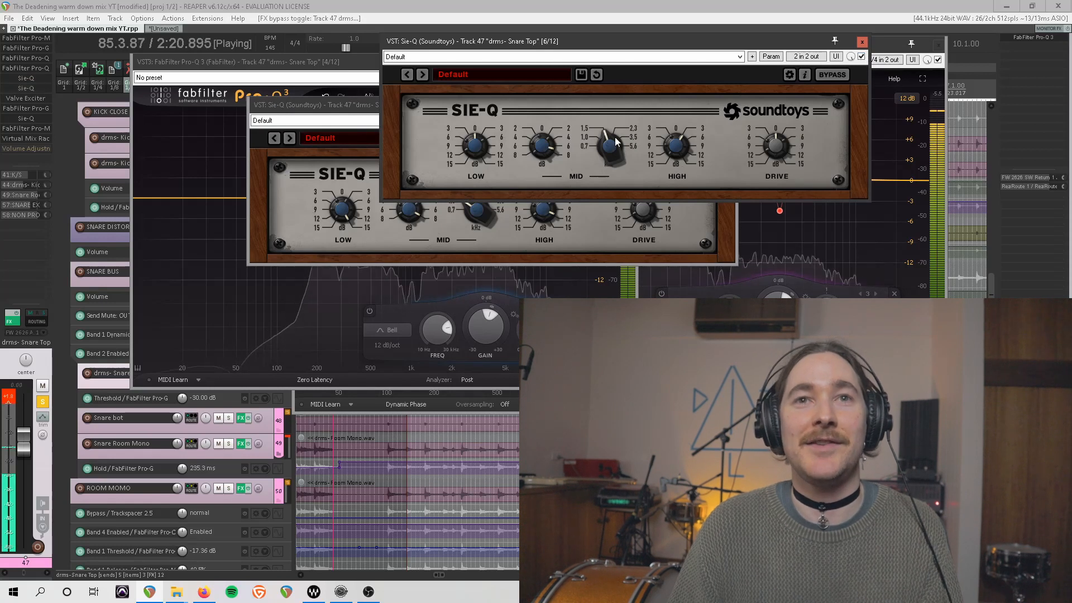
key(space)
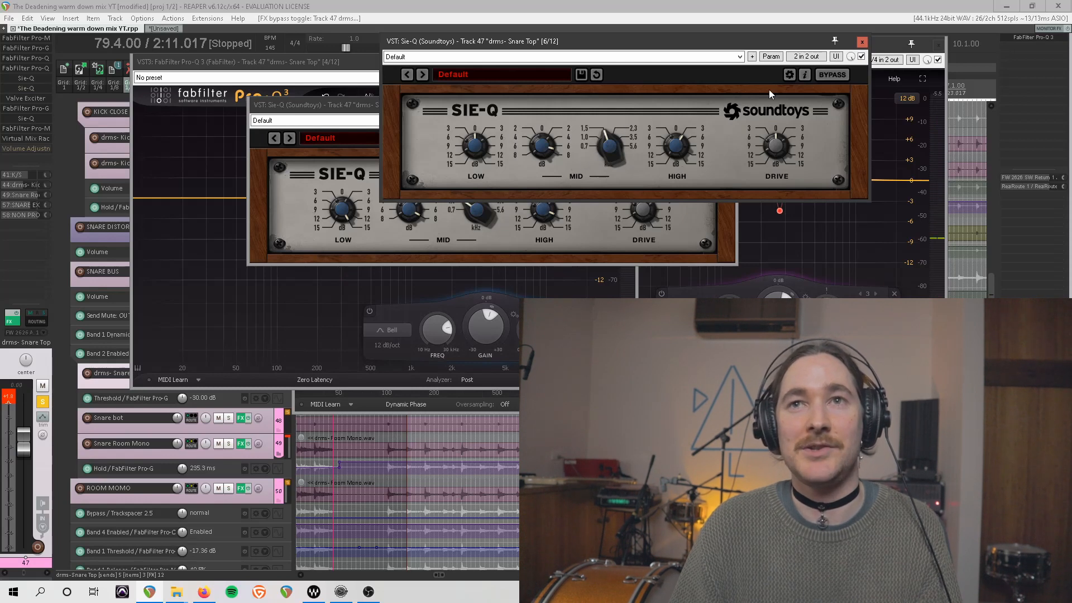
Open Snare Top's Valve Exciter, play the track, compare the plugin bypassed and active, and stop.
click(38, 102)
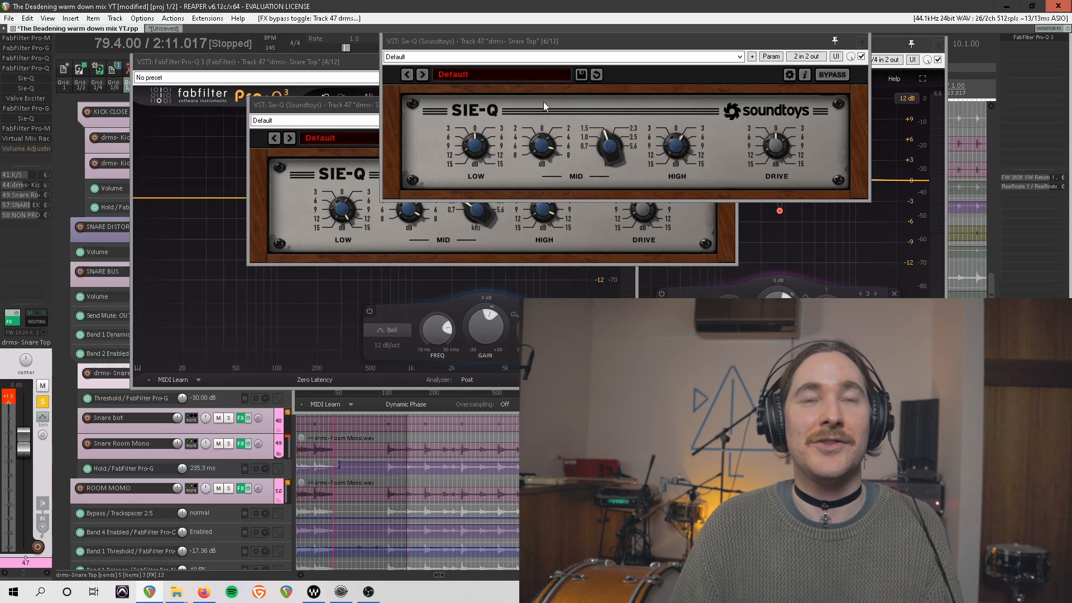
drag(334, 72, 466, 72)
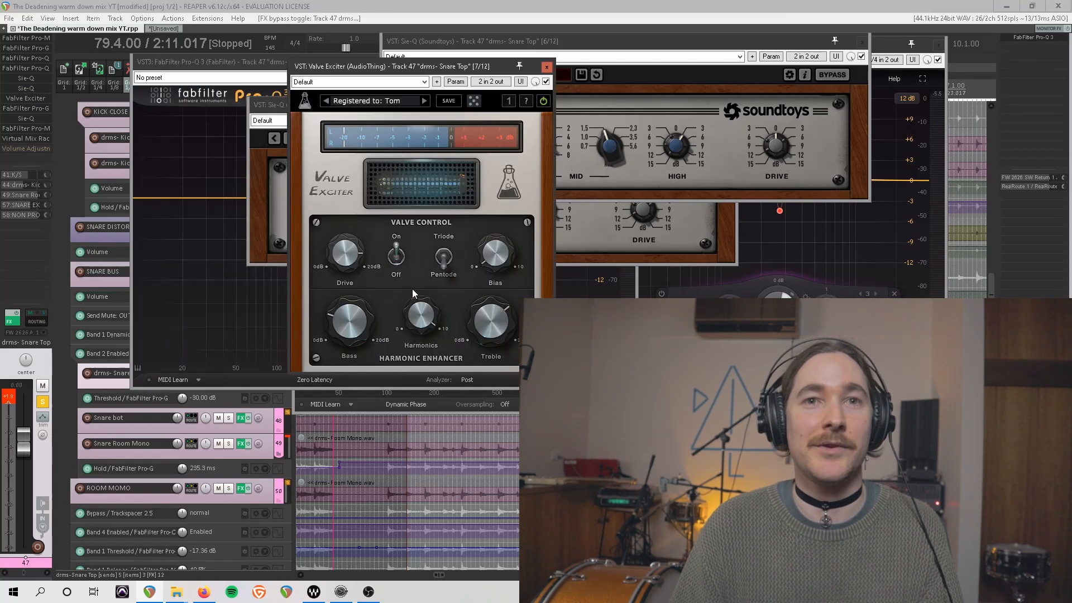
key(space)
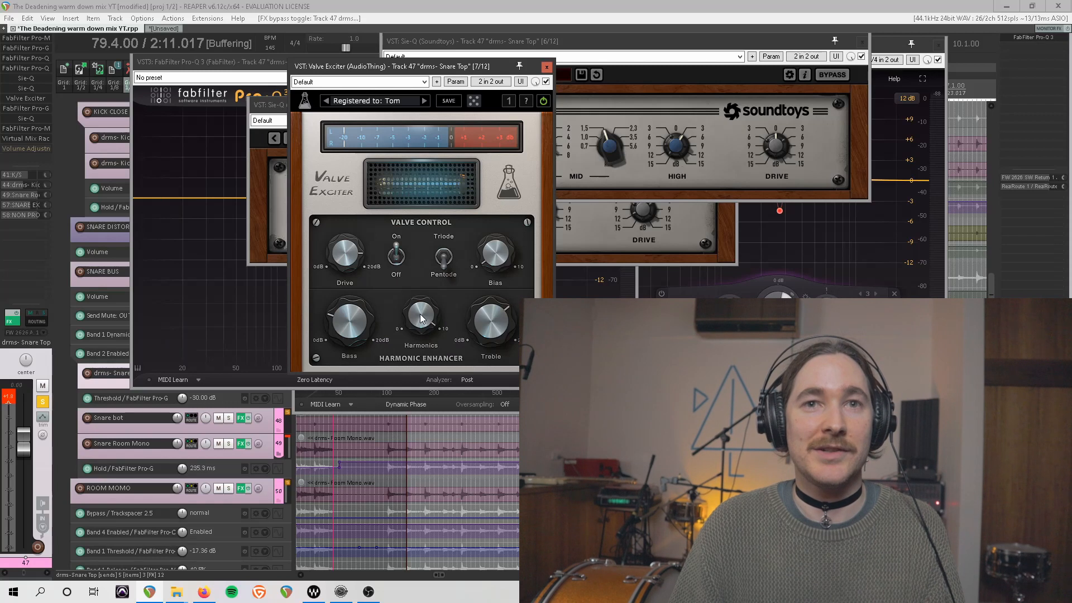
click(546, 81)
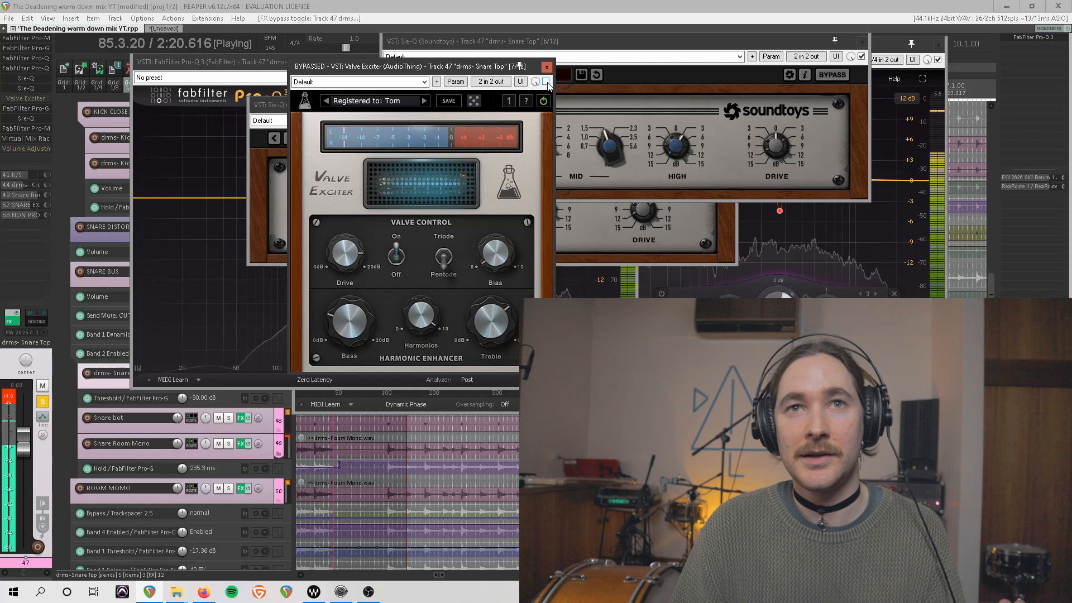
click(547, 81)
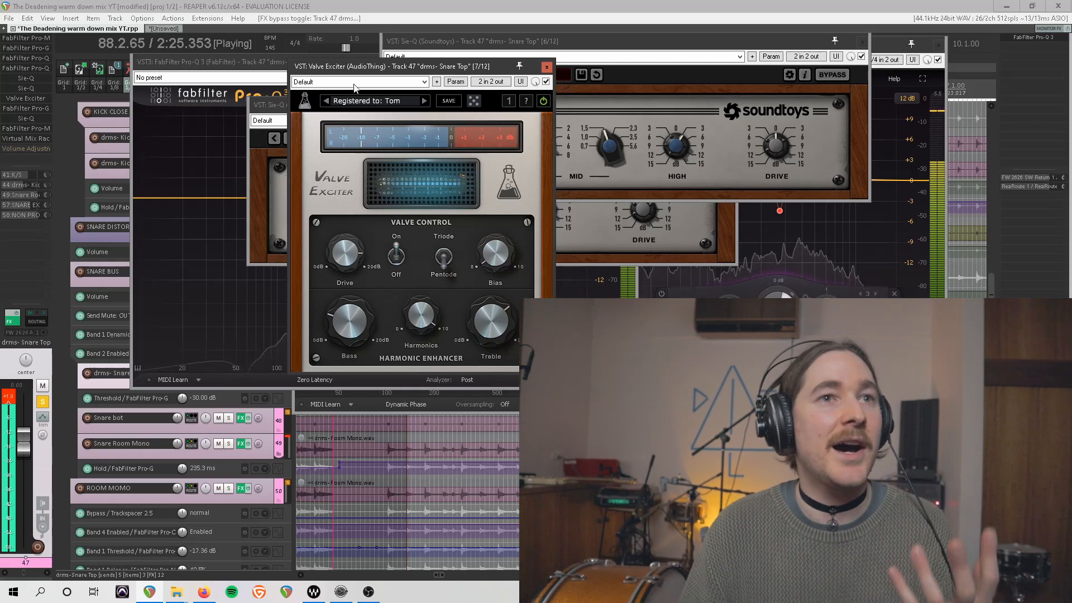
key(space)
Open Snare Top's Pro-G gate beside the Valve Exciter and inspect the ninth plugin, Sie-Q.
click(33, 107)
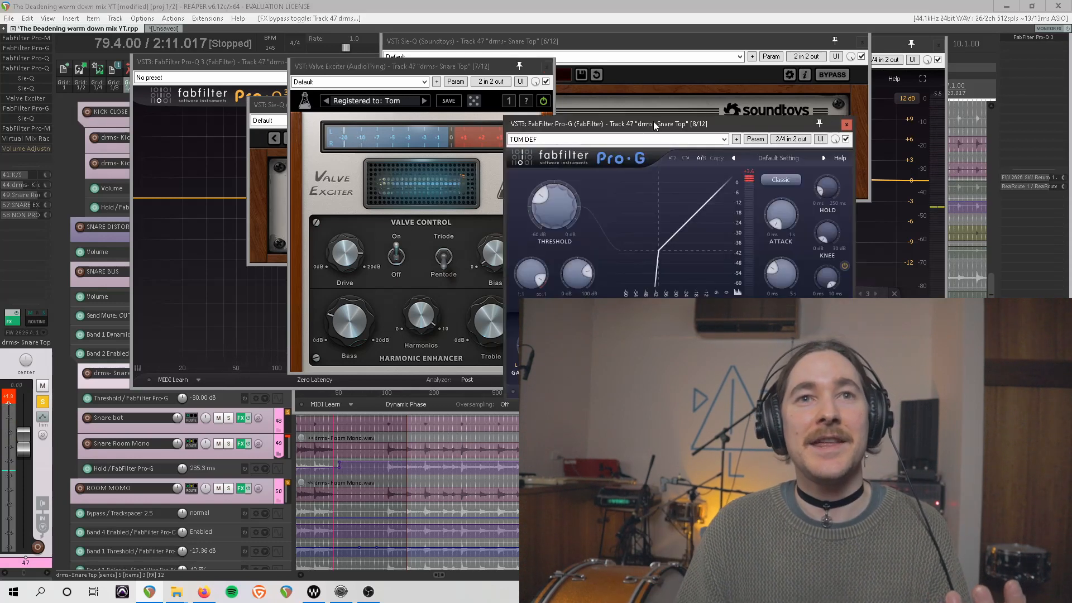
drag(420, 66, 334, 54)
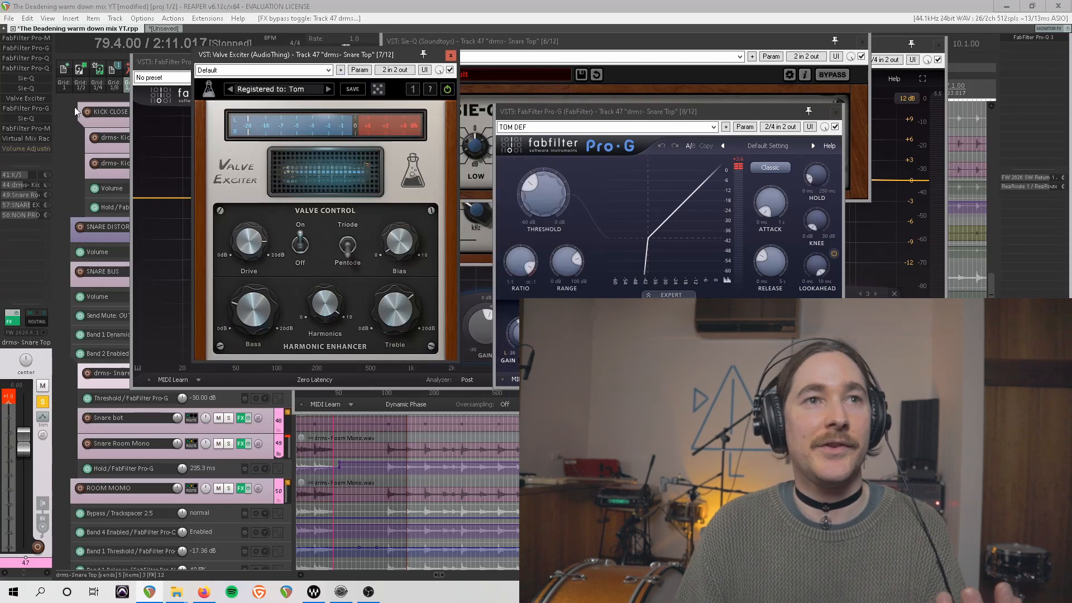
click(39, 119)
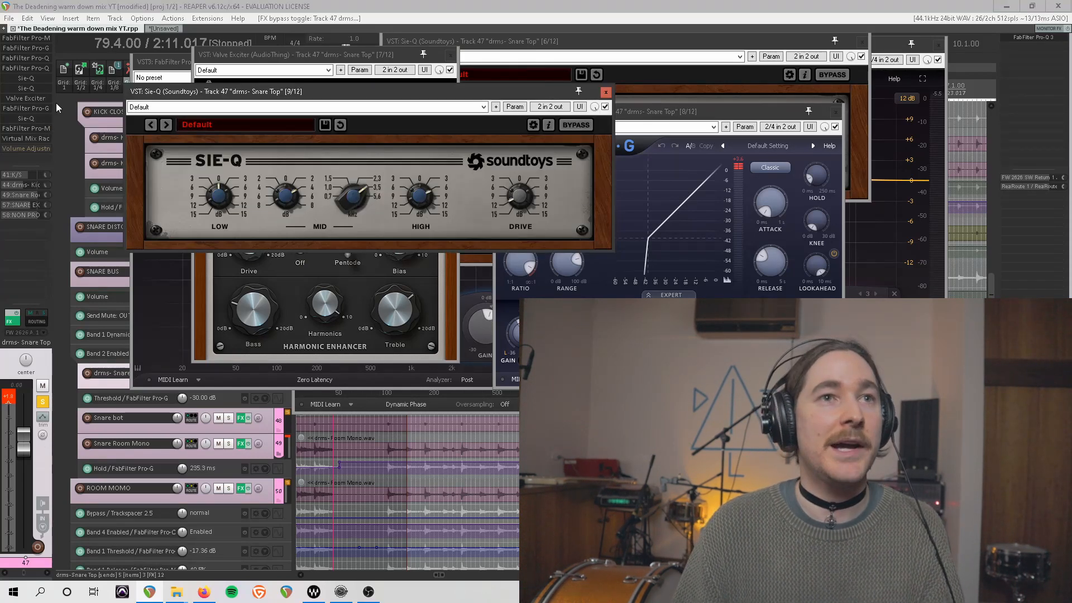
Open Snare Top's Pro-MB and play the track to audition it and the Virtual Mix Rack's FG-Stress, stopping playback when done.
click(37, 128)
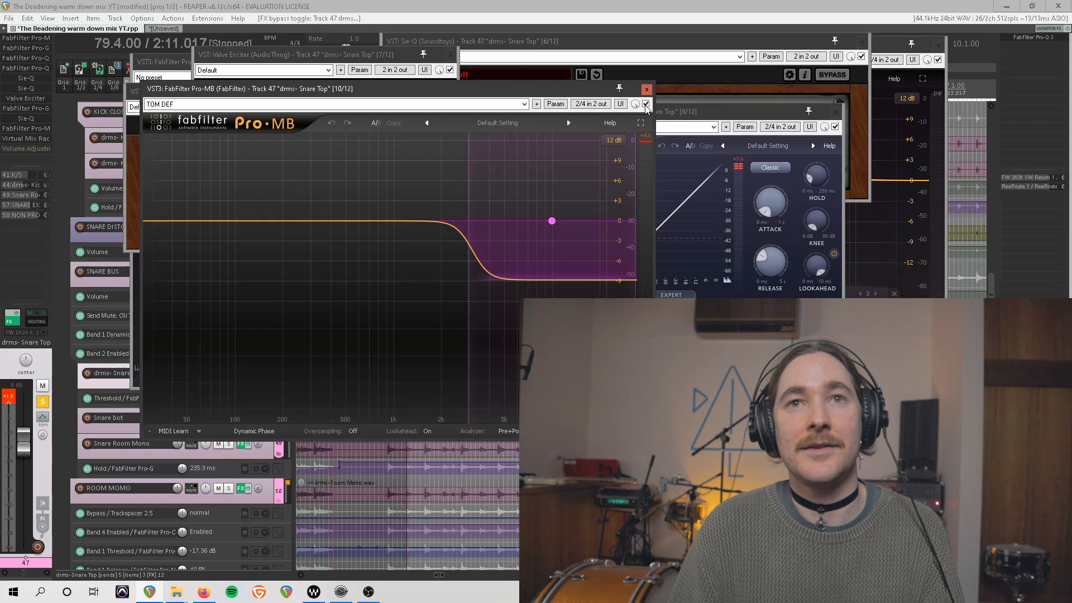
key(space)
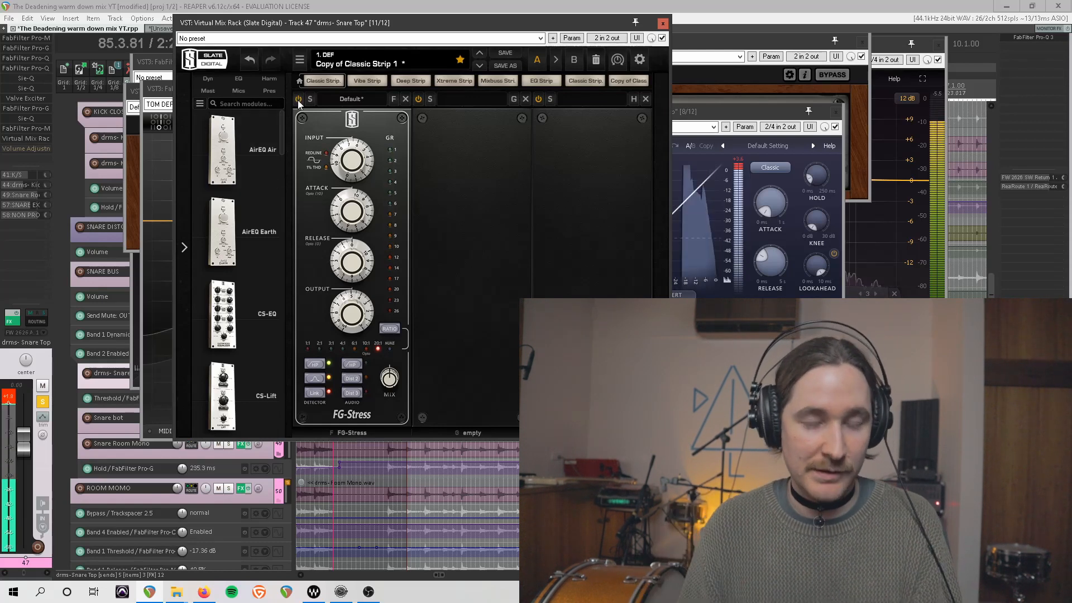
key(space)
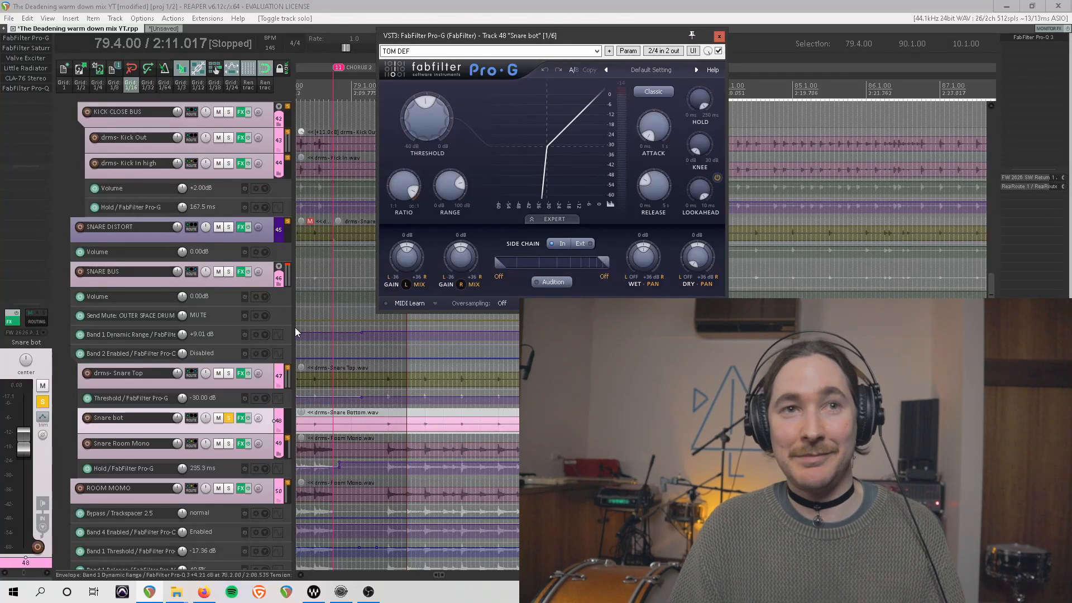
Open Saturn on Snare bot, inspect its middle Warm Tape band, and compare the plugin bypassed and active during playback.
click(37, 53)
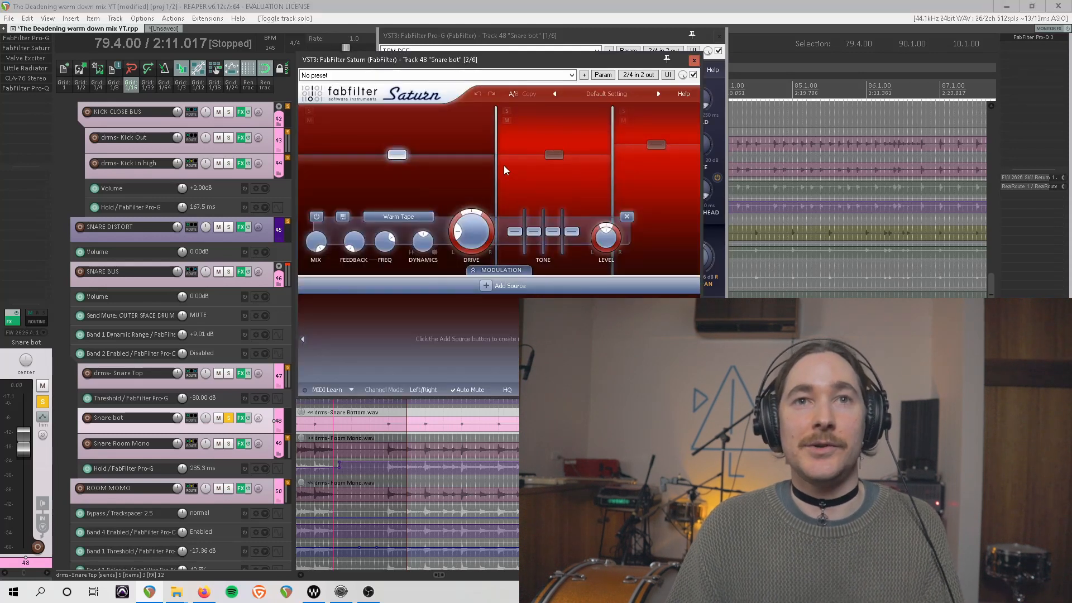
click(560, 154)
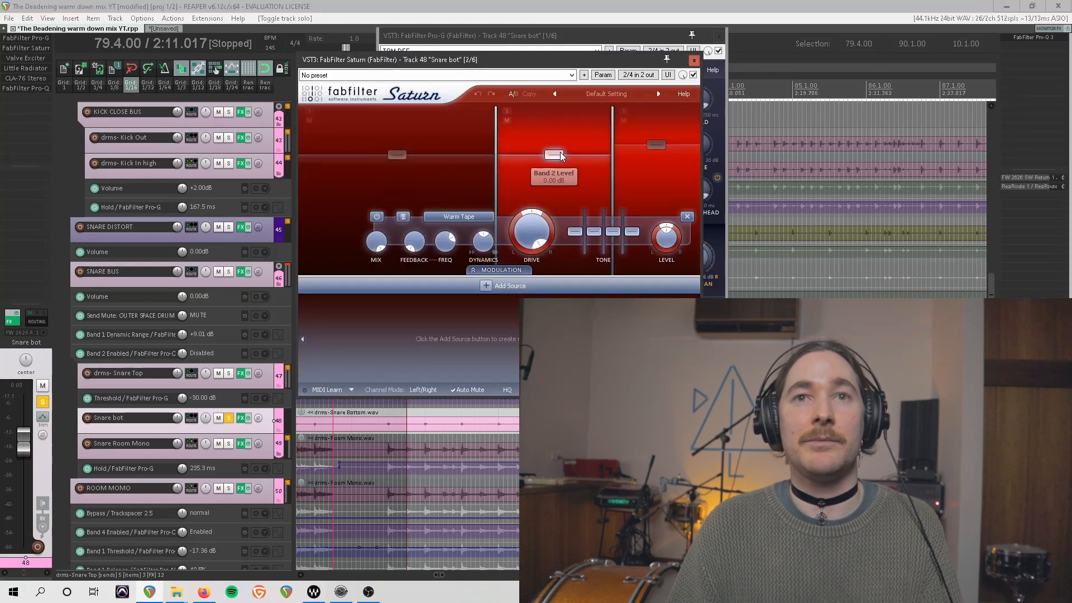
click(693, 75)
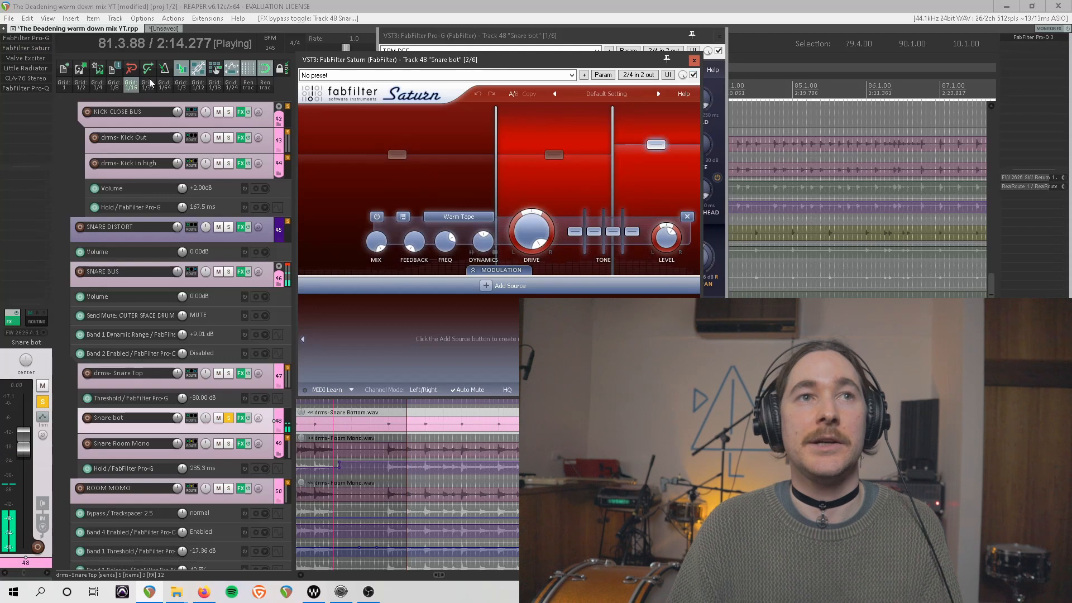
Audition Snare bot's Valve Exciter and Little Radiator during playback, comparing each bypassed and active.
click(27, 60)
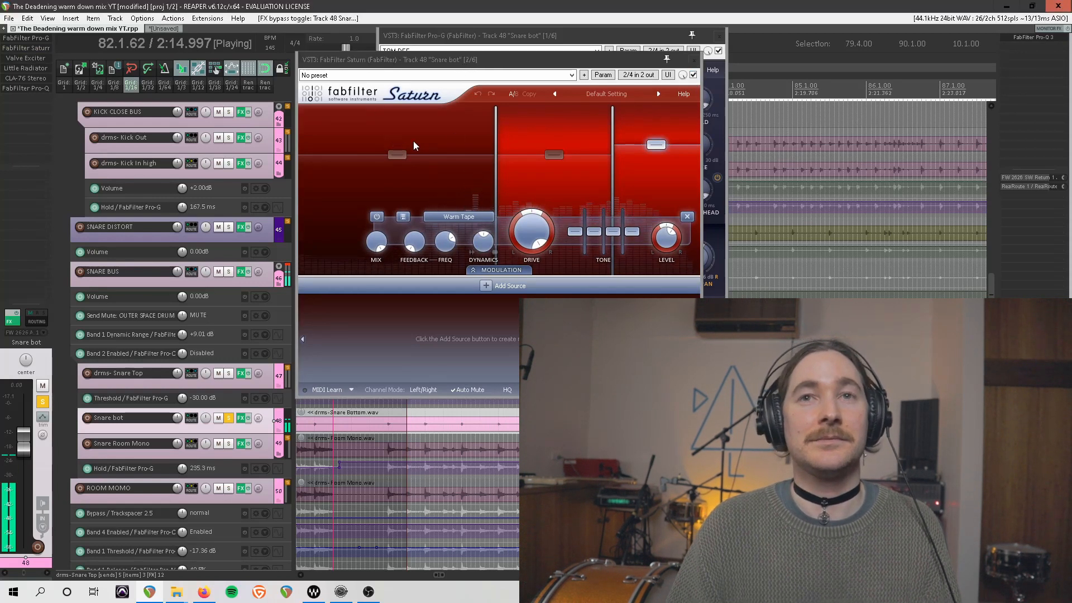
drag(136, 89, 438, 84)
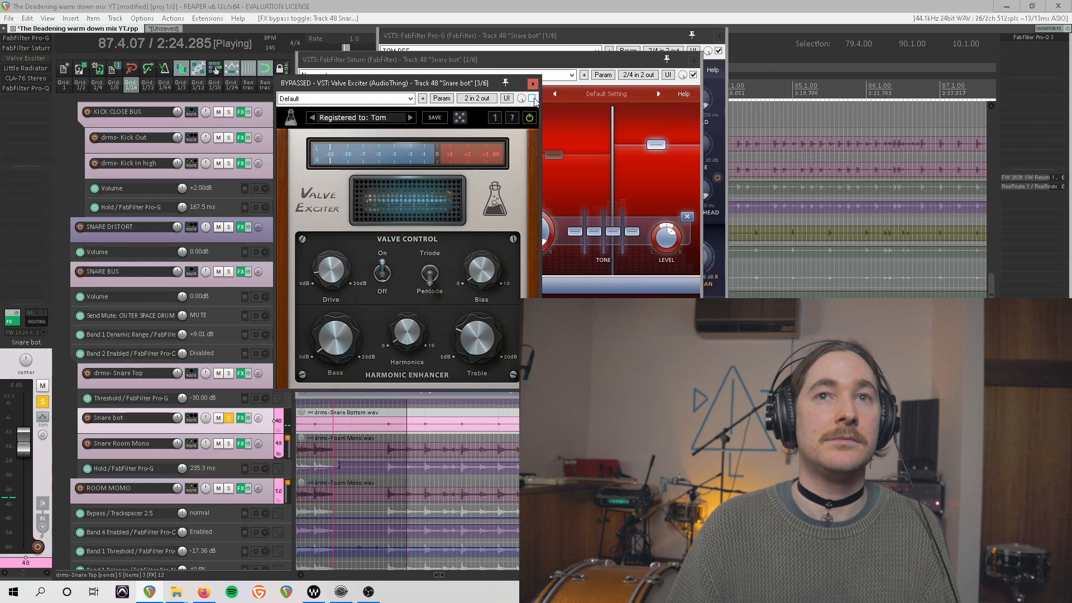
click(39, 68)
click(39, 68)
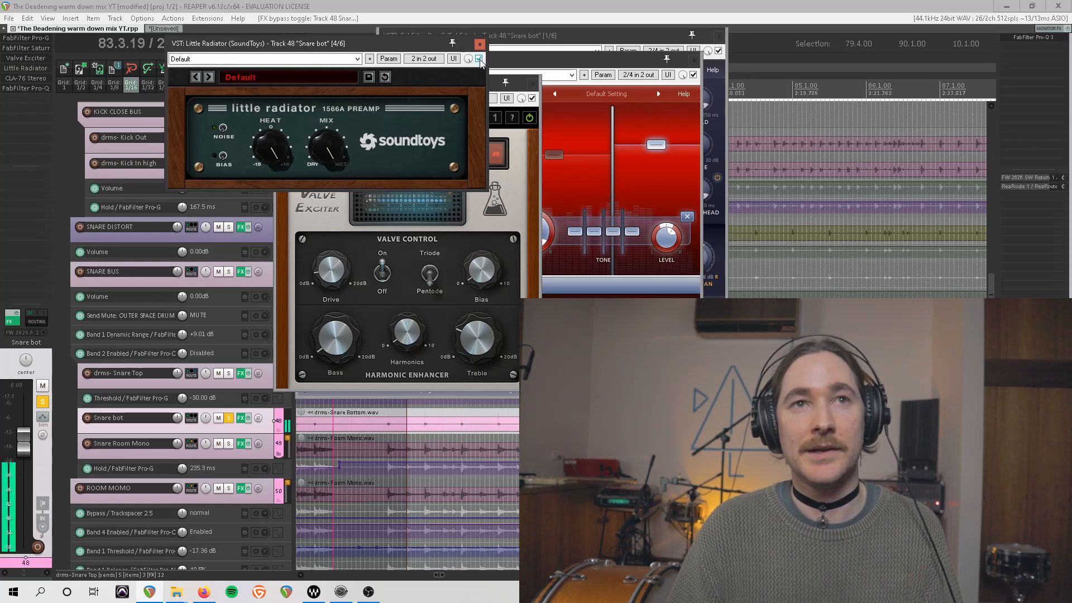
Open Snare bot's CLA-76 Stereo compressor and its final Pro-Q 3 to examine both while the track plays.
click(36, 76)
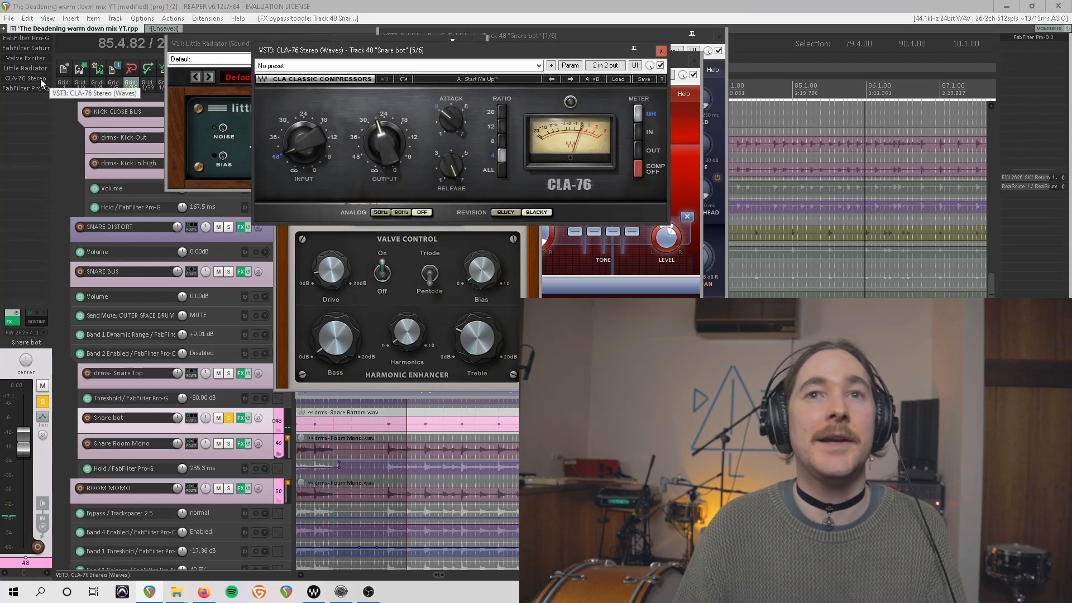
click(37, 89)
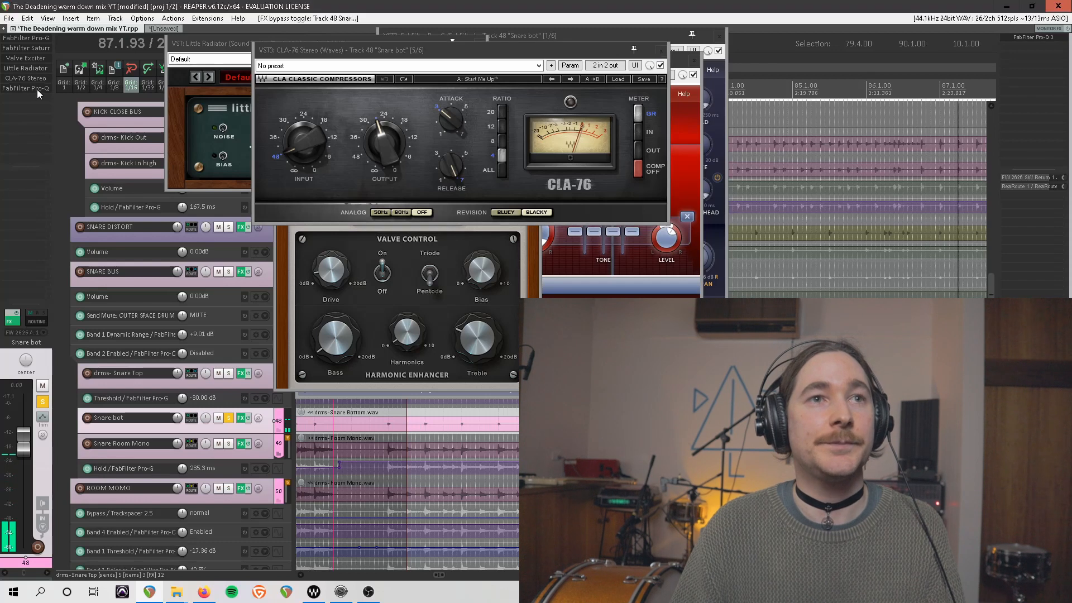
click(38, 89)
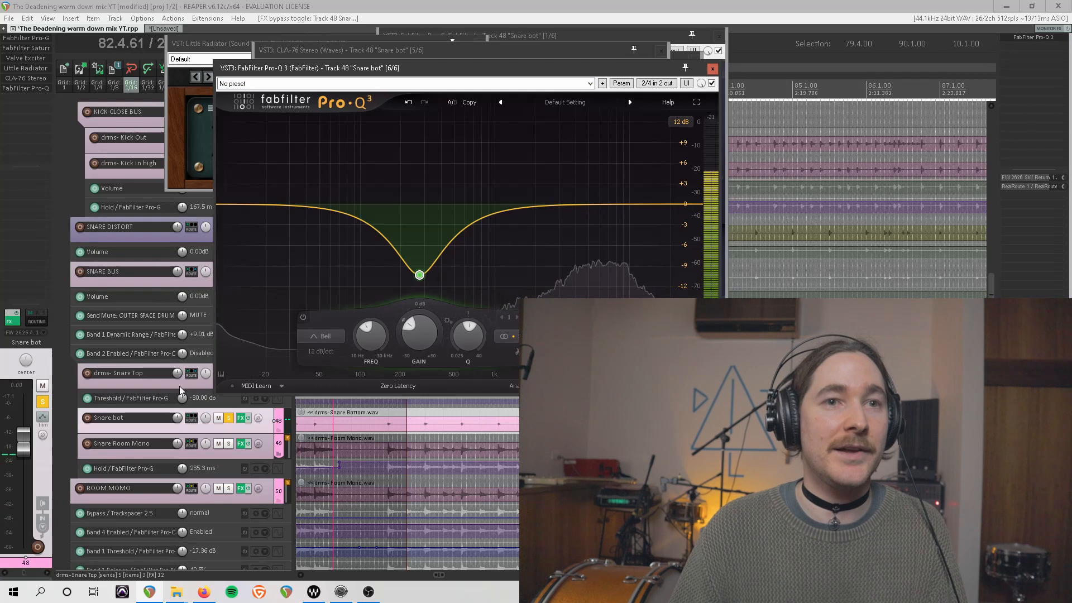
Move the Pro-Q 3 window clear of the track list and solo Snare Top together with Snare bot.
click(144, 375)
drag(390, 68, 583, 72)
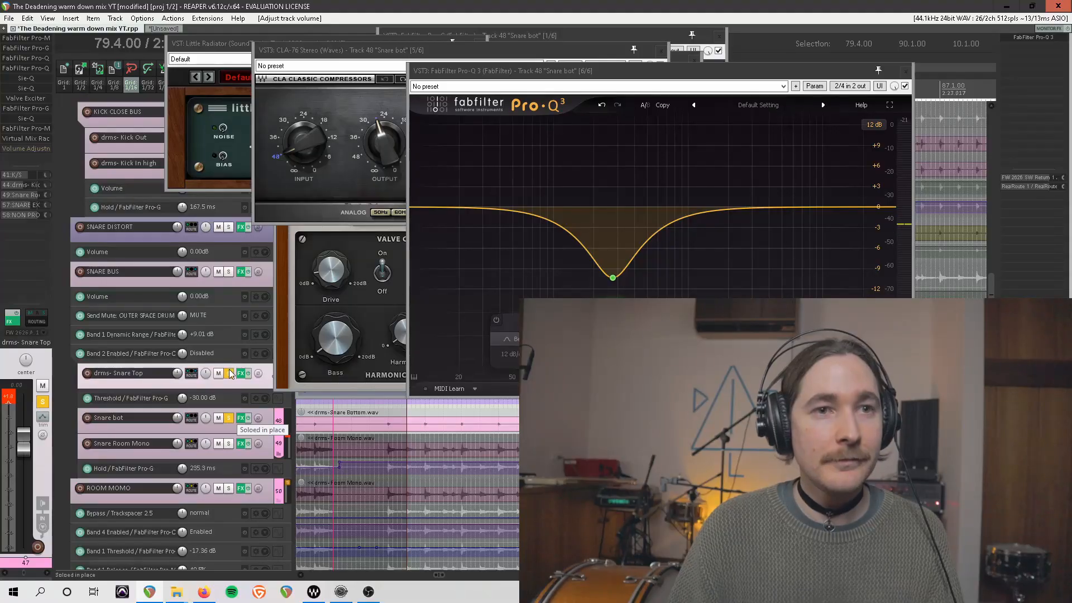
click(229, 373)
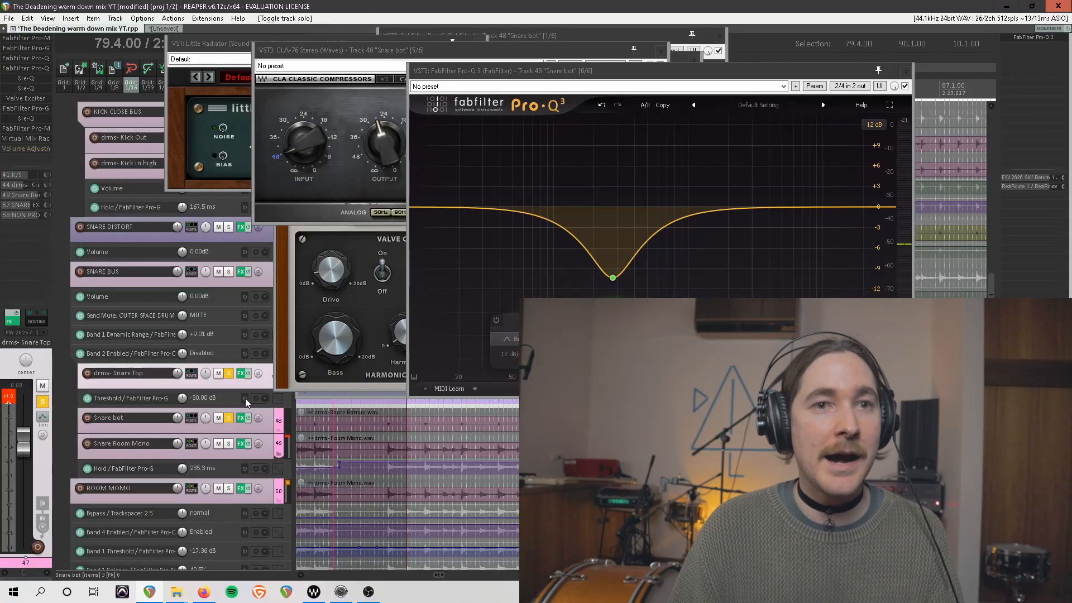
Solo the Snare Room Mono track and open its first plugin, the Pro-G gate, placing the window clear of the track list.
click(233, 456)
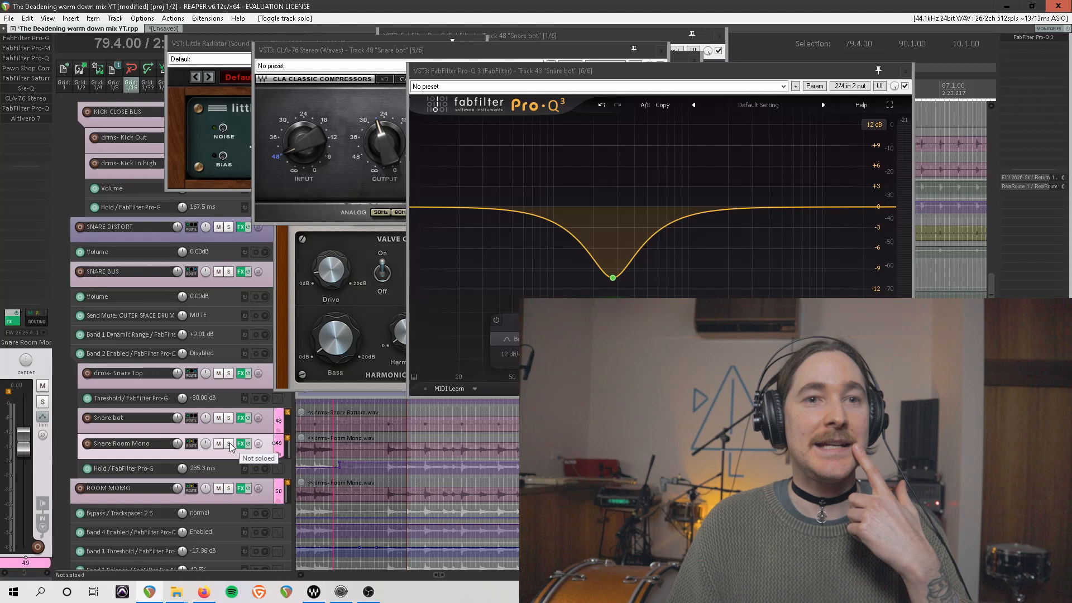
click(229, 444)
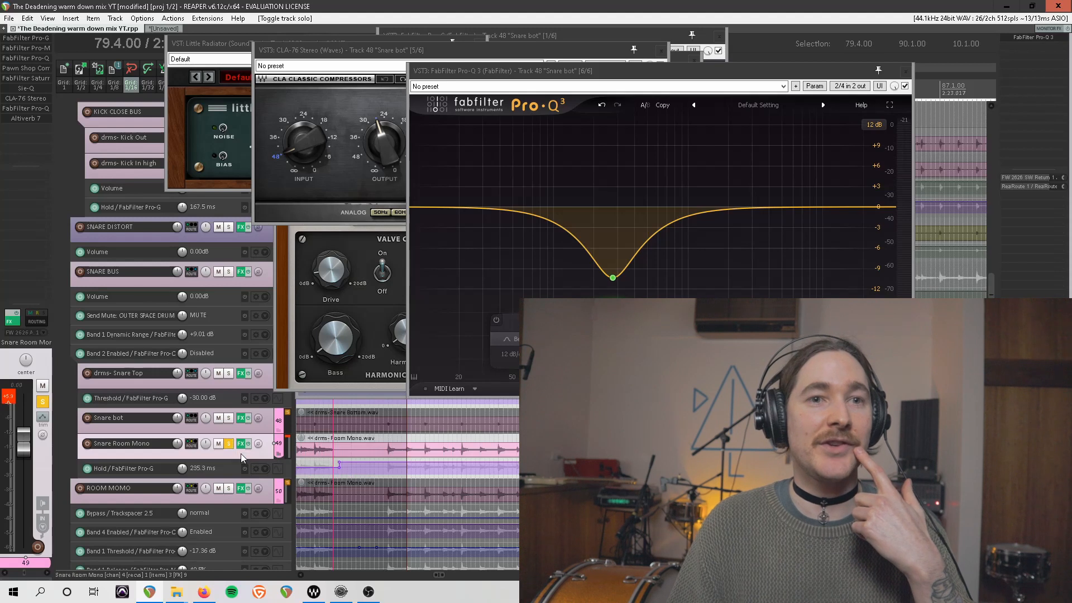
click(32, 39)
drag(347, 39, 800, 40)
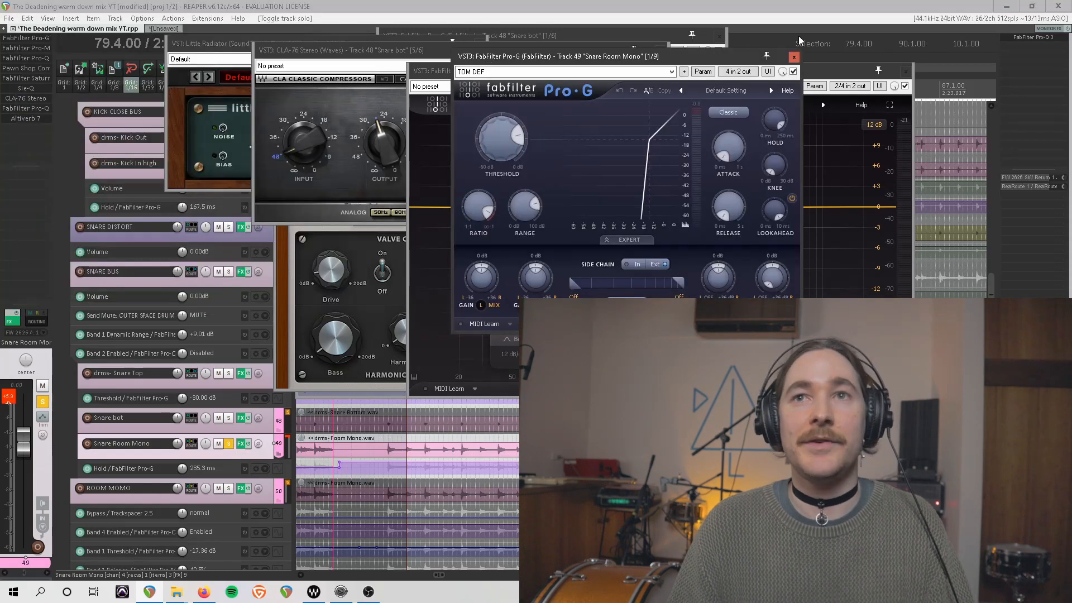
Close Snare bot's Pro-Q 3 and switch the high band in Snare Room Mono's Pro-MB back on during playback.
click(905, 71)
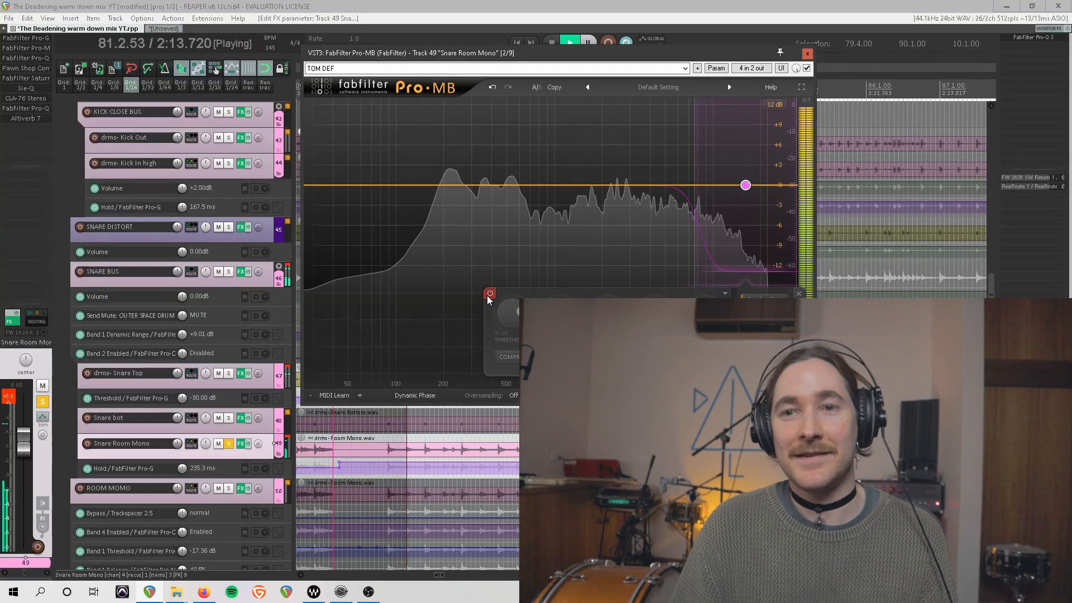
click(489, 294)
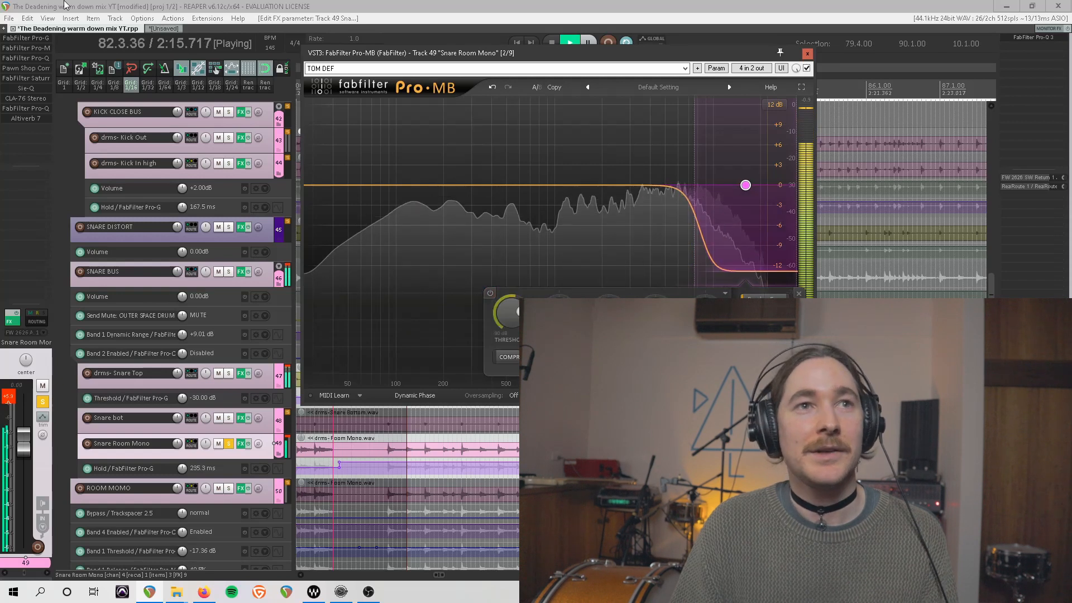
Open Snare Room Mono's Pro-Q 3, place it clear of the track list, and set its display range to 30 dB with playback stopped.
click(36, 61)
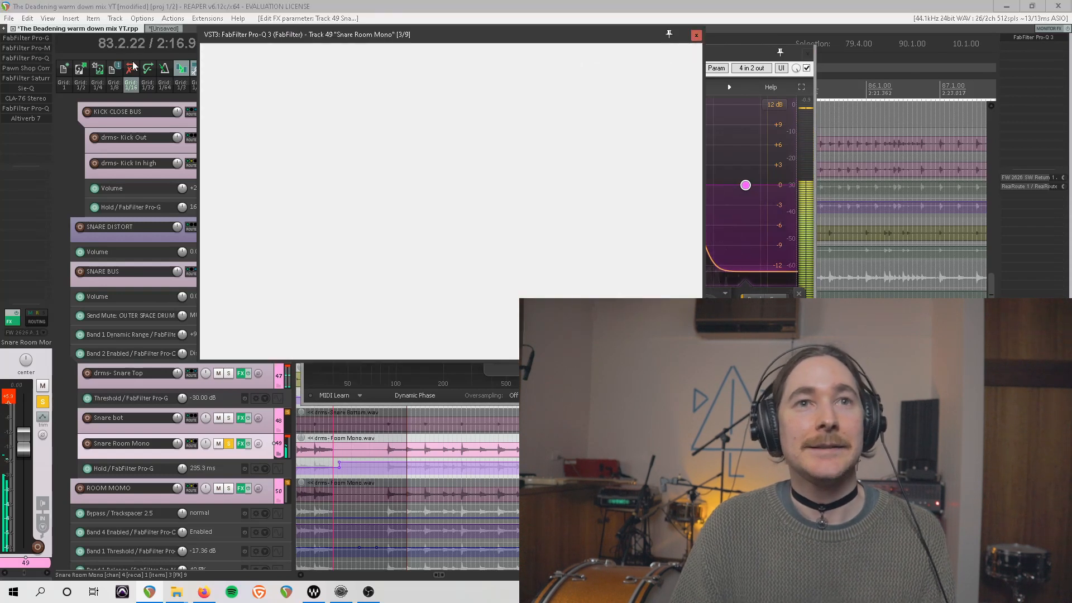
drag(384, 42, 508, 39)
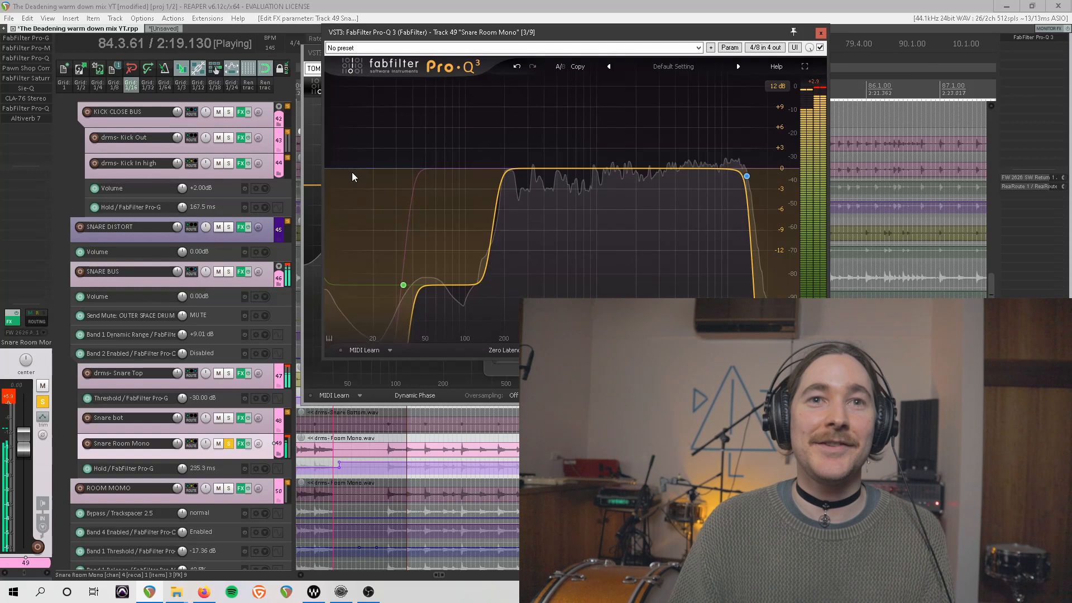
key(space)
click(776, 86)
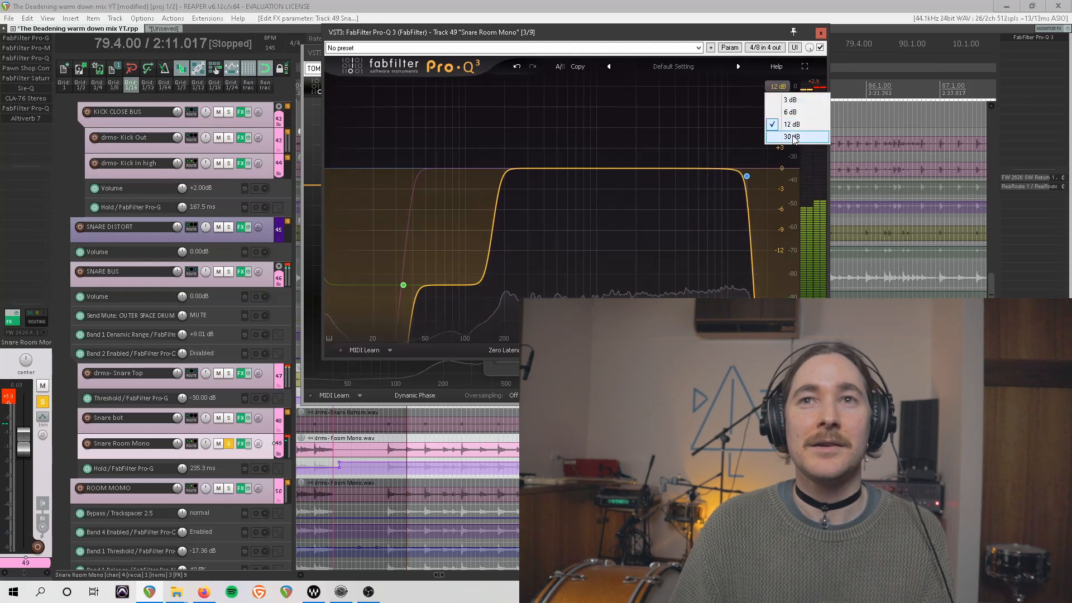
click(789, 136)
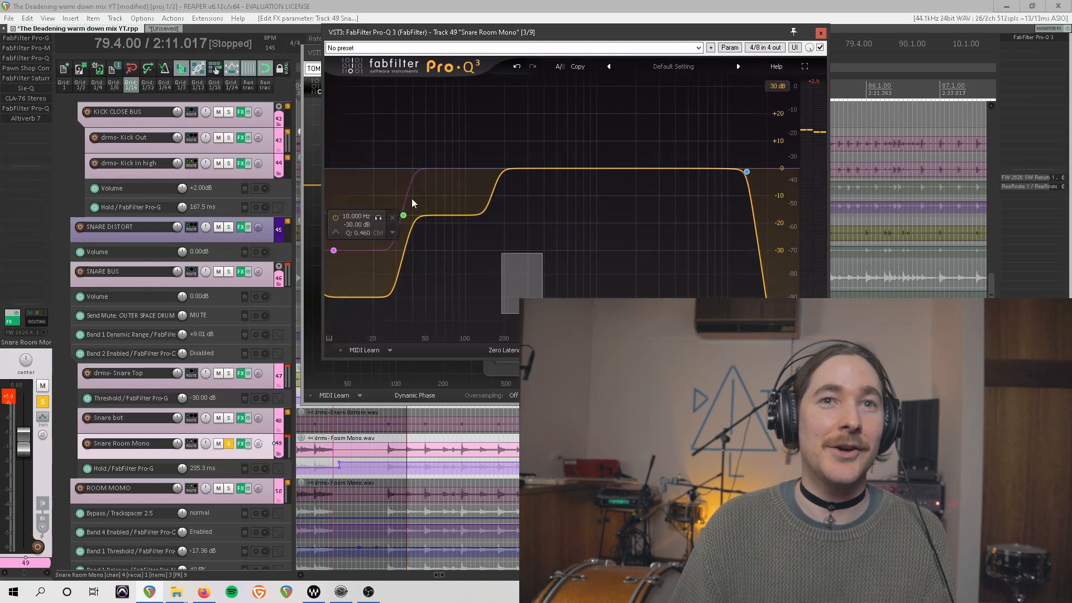
Examine the low-end bands and the high cut in Snare Room Mono's Pro-Q 3.
click(404, 215)
click(527, 213)
drag(511, 294, 308, 170)
click(548, 205)
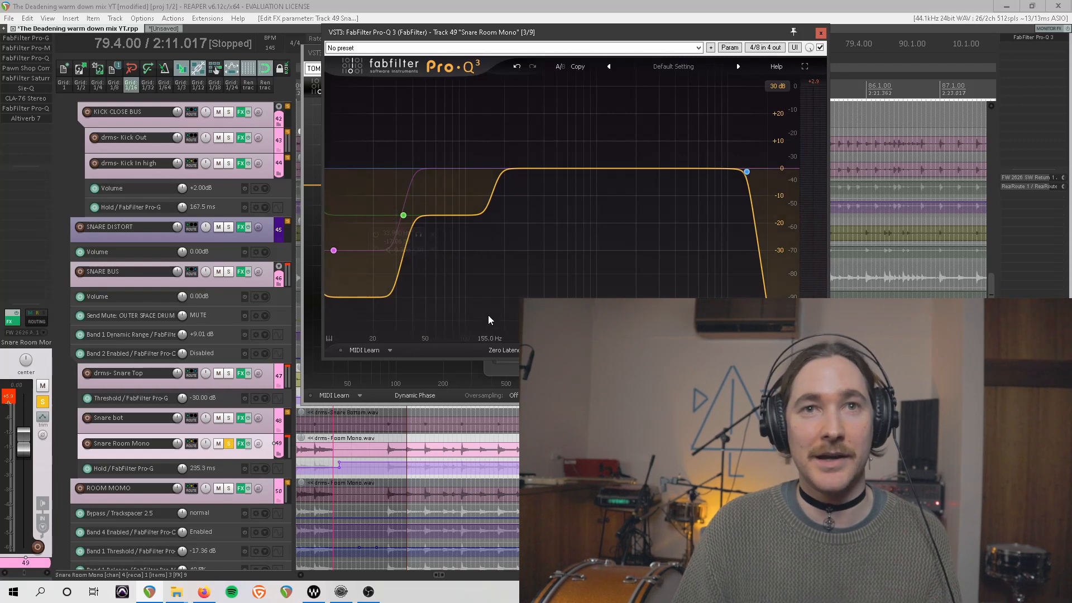
drag(488, 314, 312, 170)
click(544, 211)
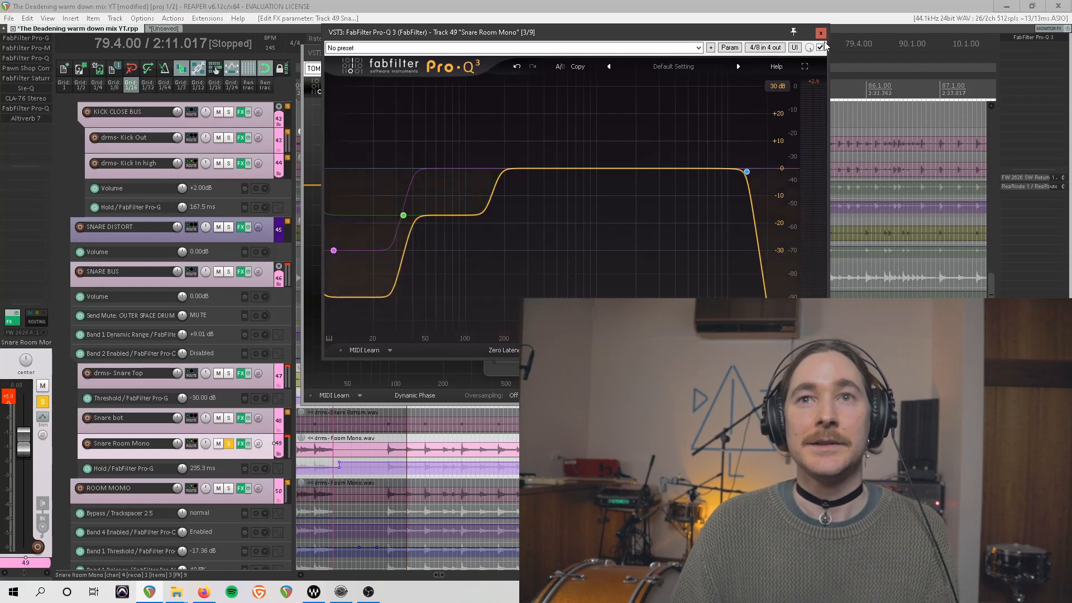
click(747, 172)
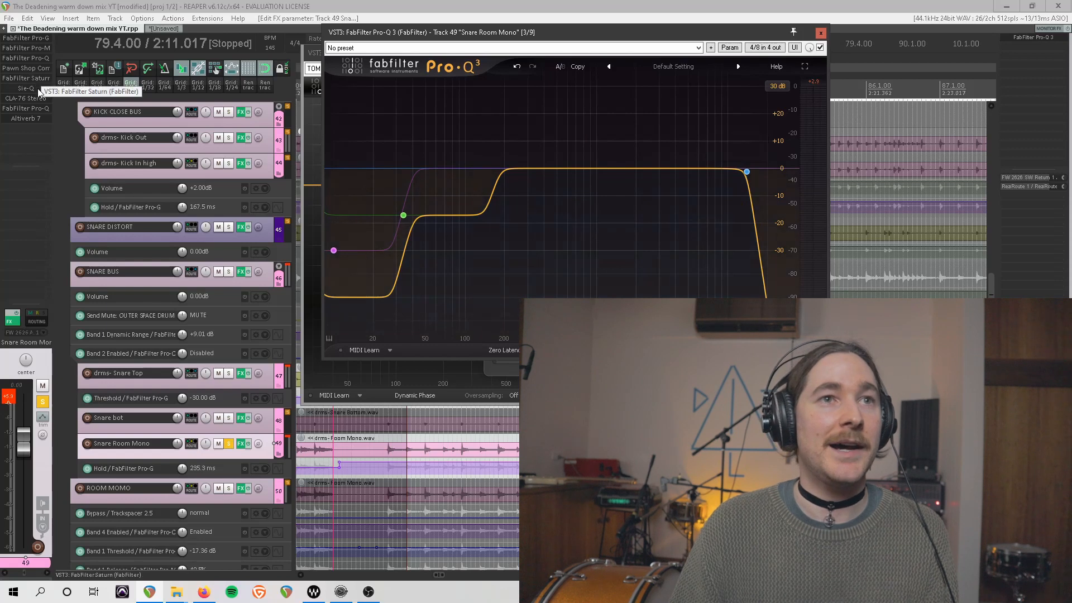
Open Snare Room Mono's Pawn Shop Comp and audition it during playback by bypassing and re-enabling it.
click(40, 69)
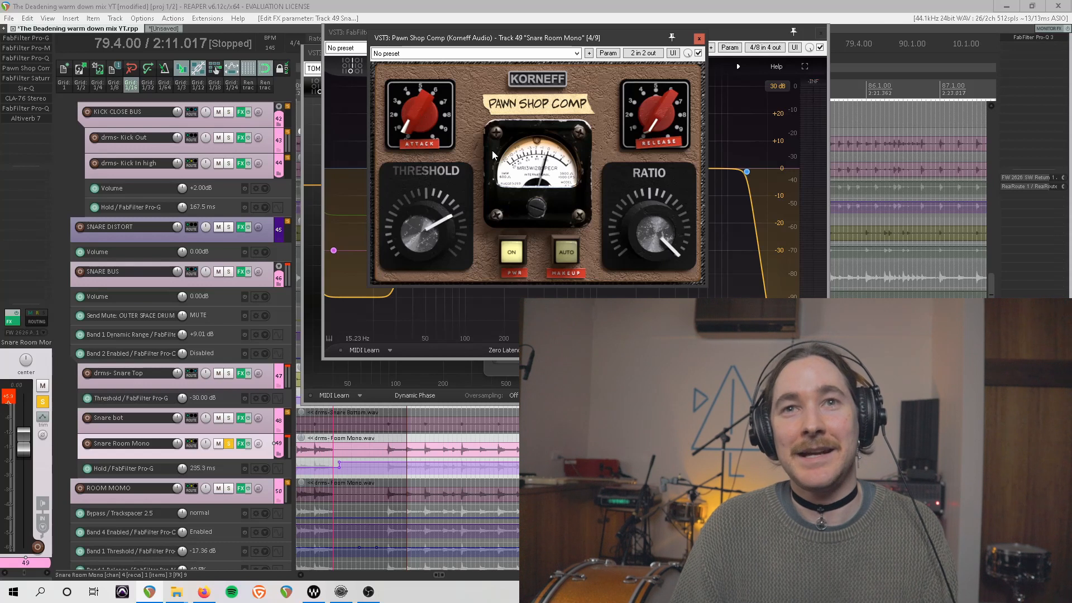
key(space)
click(698, 55)
click(698, 54)
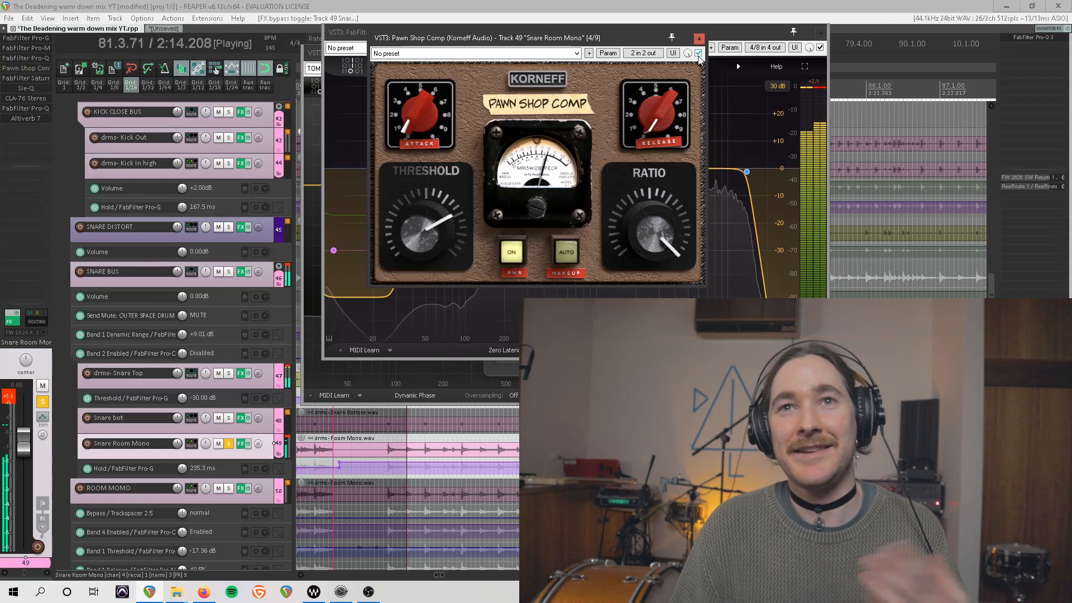
Open Snare Room Mono's Saturn and move its window clear of the plugin list.
click(35, 79)
click(49, 82)
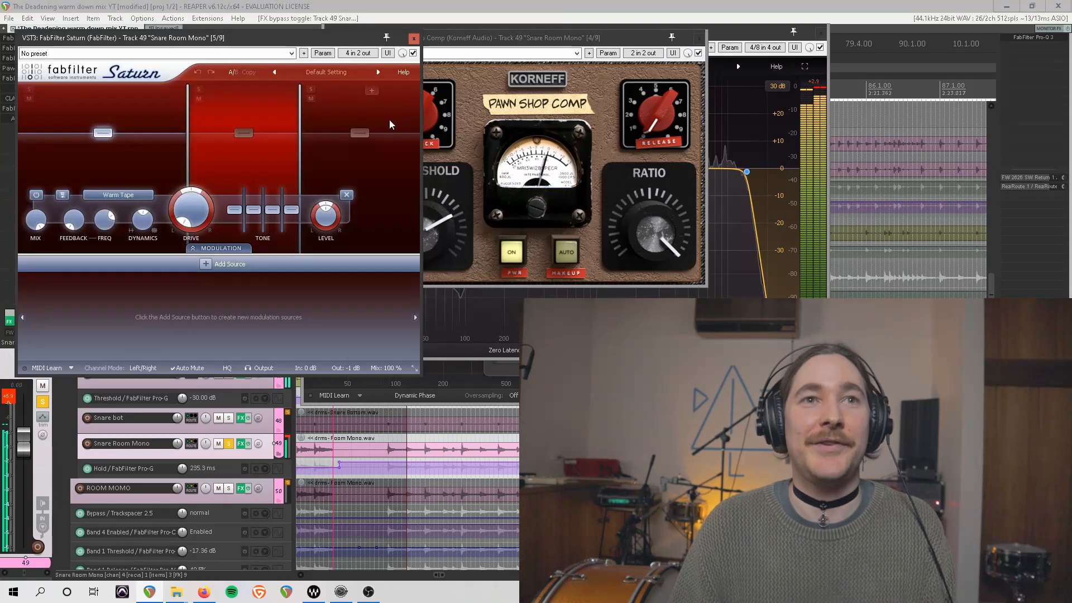
drag(301, 38, 515, 48)
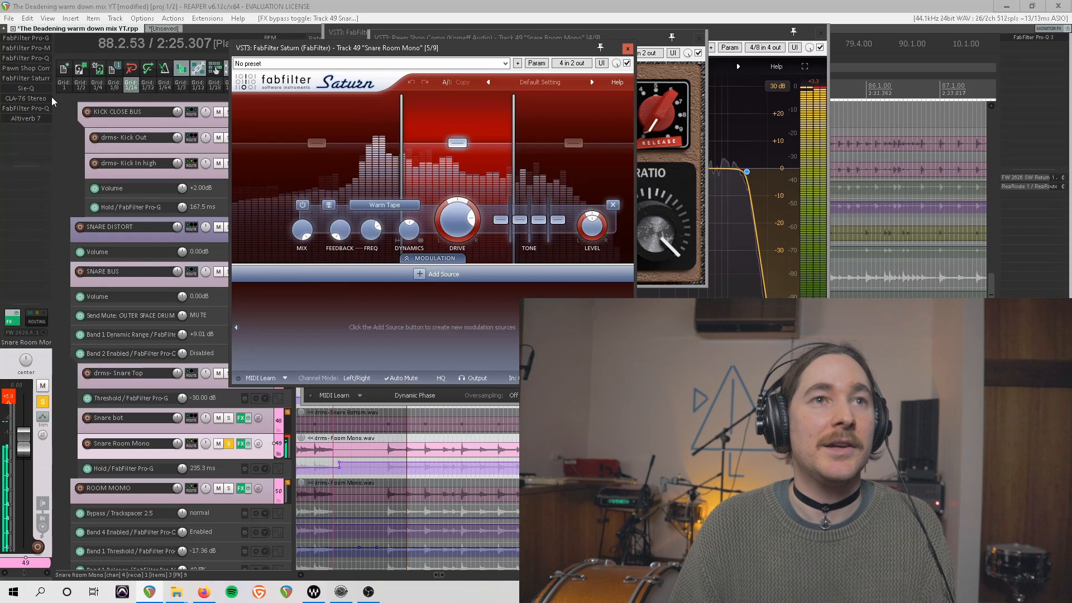
Audition Snare Room Mono's Sie-Q using its bypass, then resume playback and close the CLA-76 Stereo window.
click(43, 89)
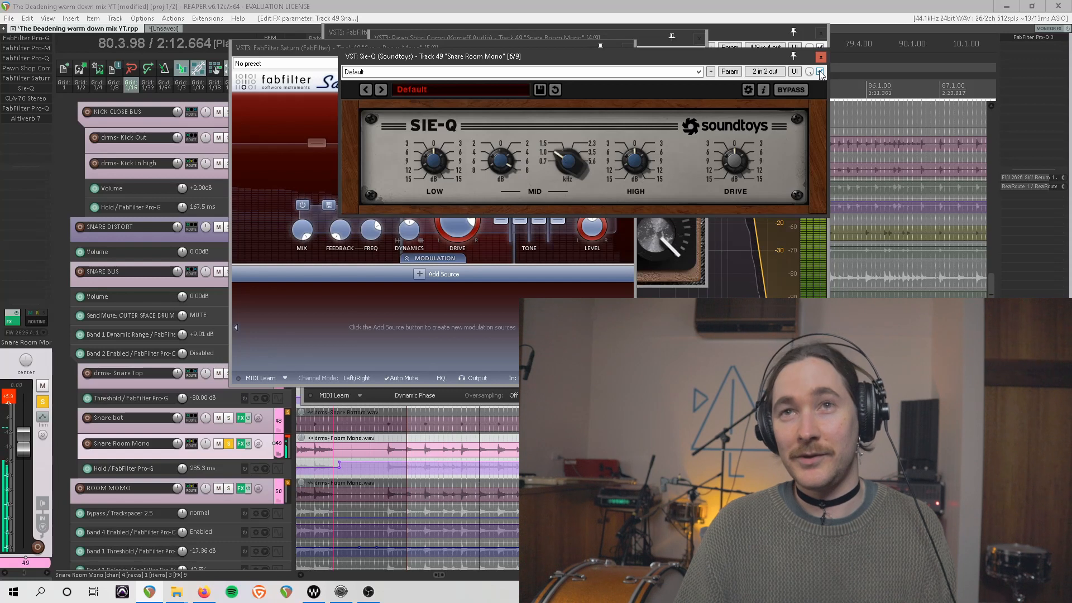
click(820, 71)
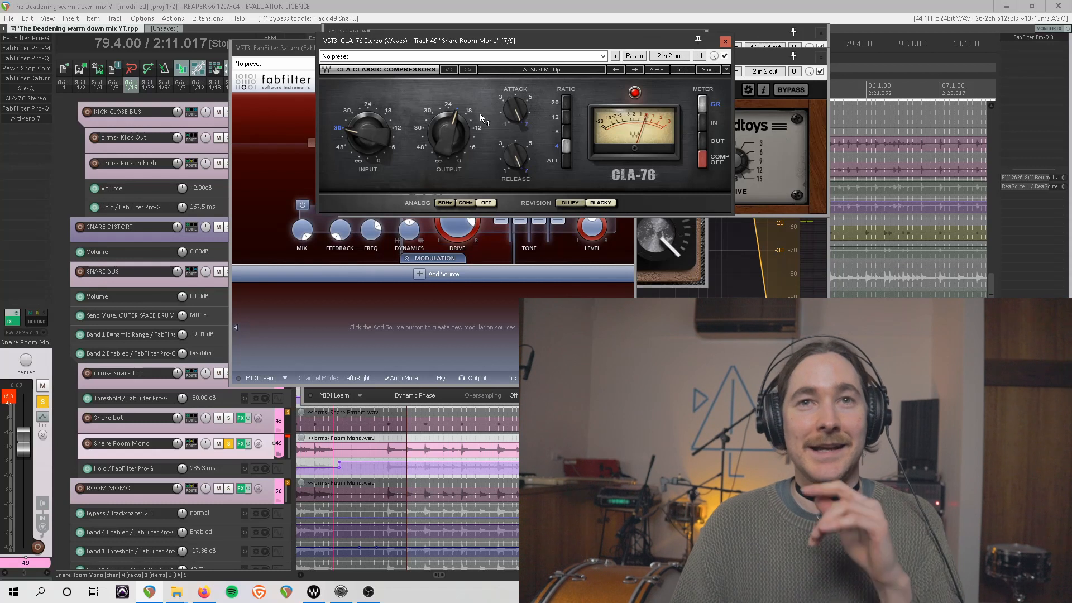
key(space)
click(31, 99)
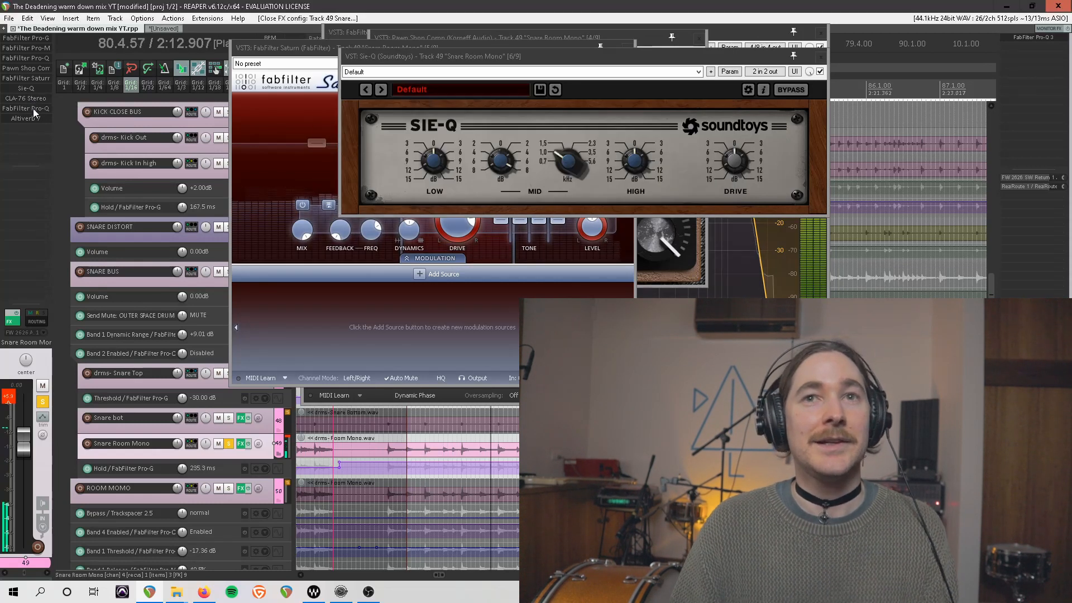
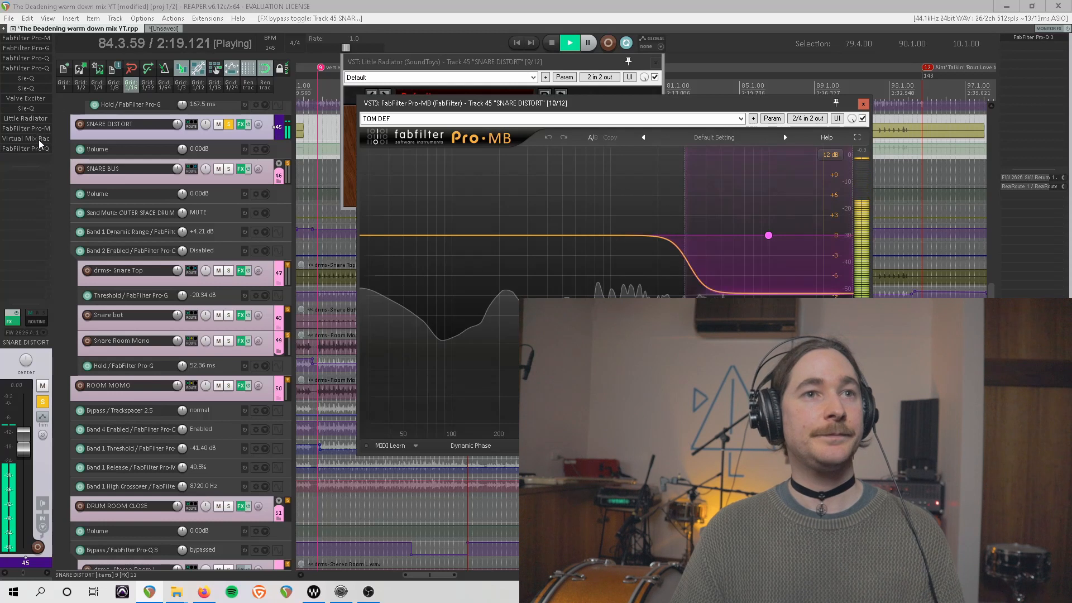
Open SNARE DISTORT's Virtual Mix Rack and its final Pro-Q 3 to examine both during playback.
click(34, 138)
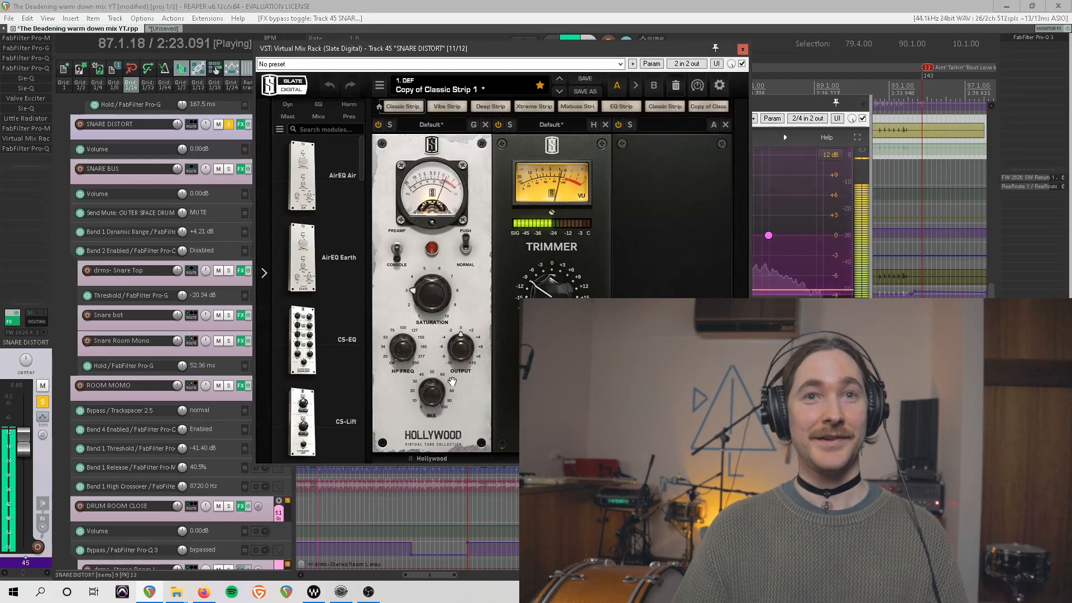
click(34, 149)
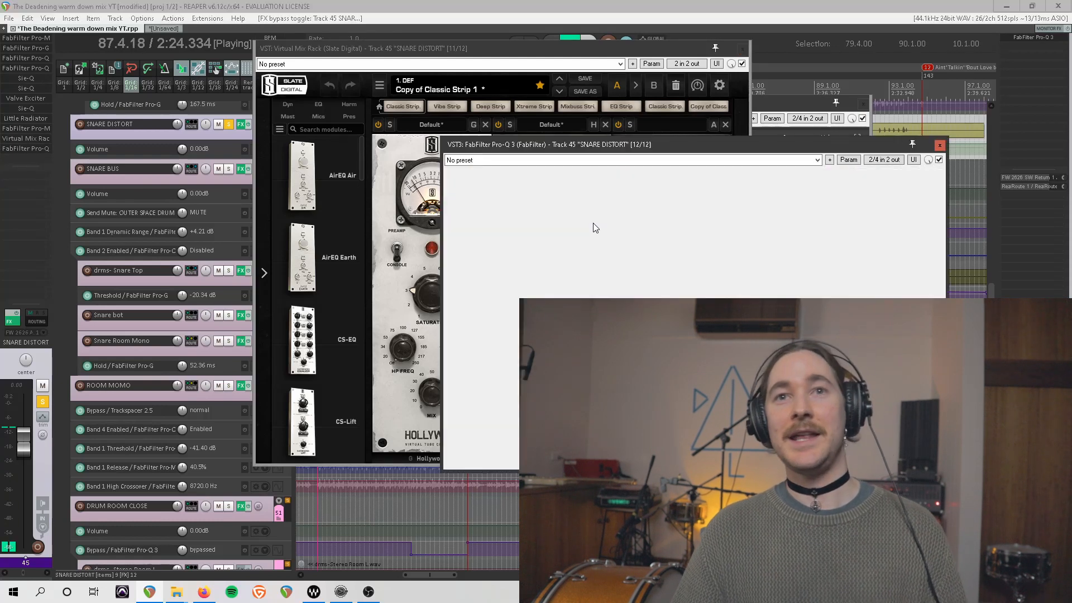
drag(724, 147, 674, 98)
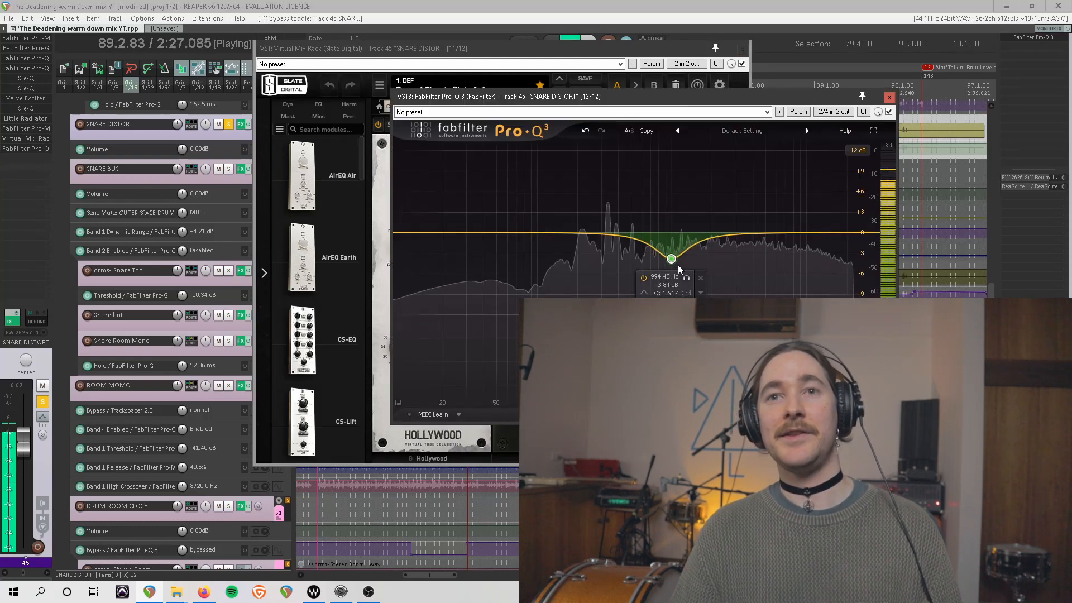
Audition the midrange cut in SNARE DISTORT's Pro-Q 3 by switching the band off and on, and stop playback.
click(644, 278)
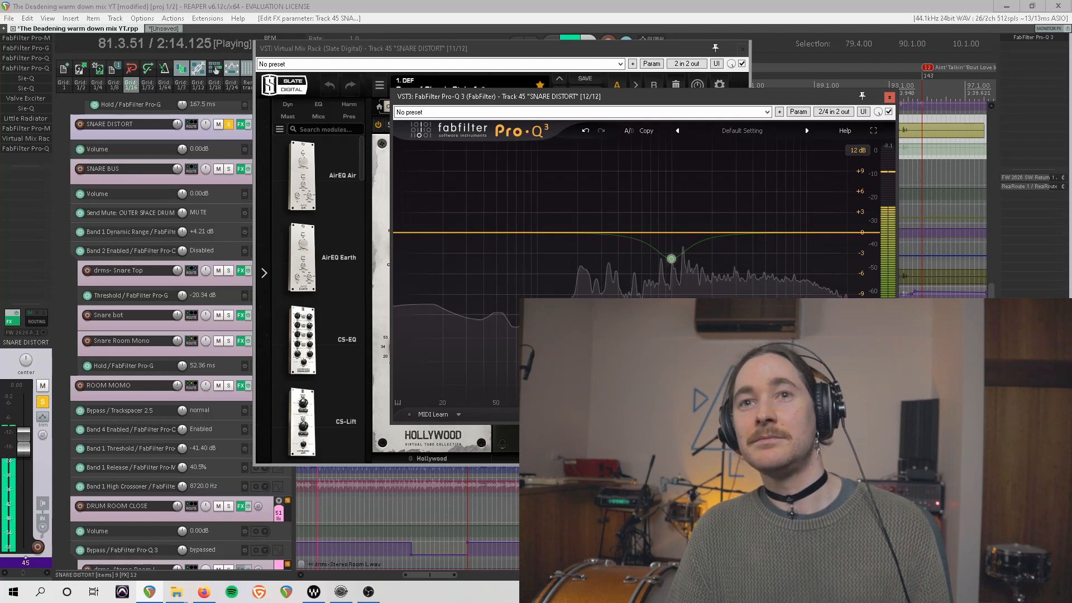
click(574, 345)
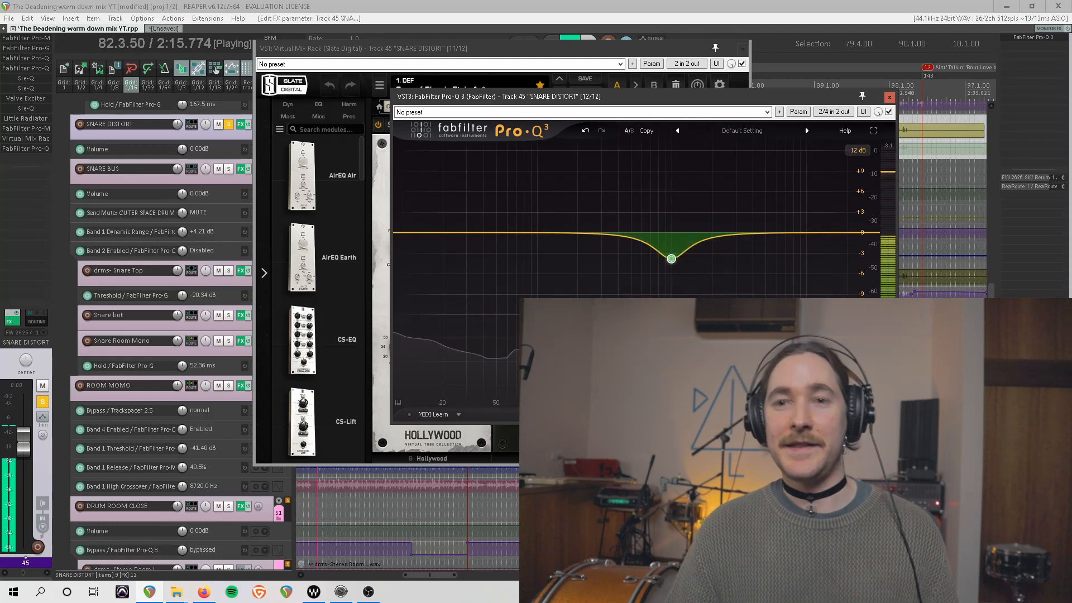
key(space)
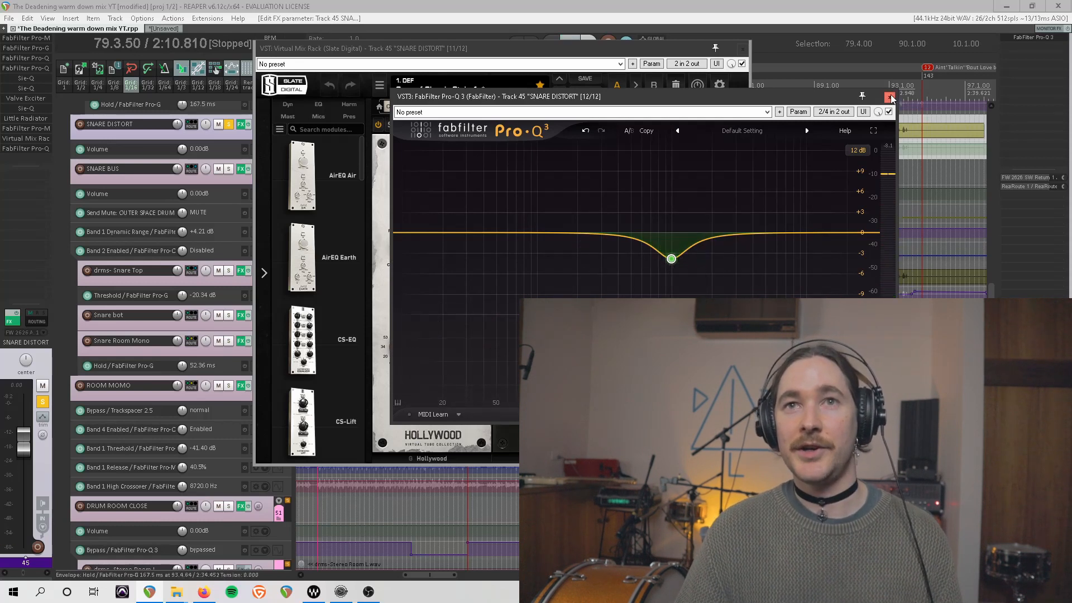
Close SNARE DISTORT's Pro-Q 3, Virtual Mix Rack, Pro-MB and Little Radiator windows.
click(890, 98)
click(742, 48)
click(859, 114)
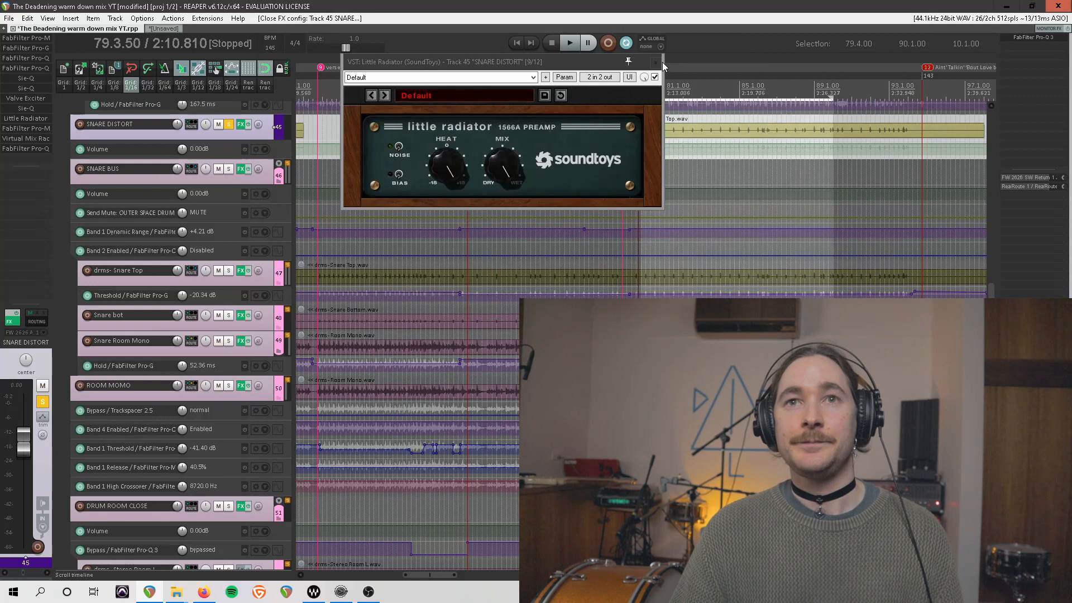
click(656, 62)
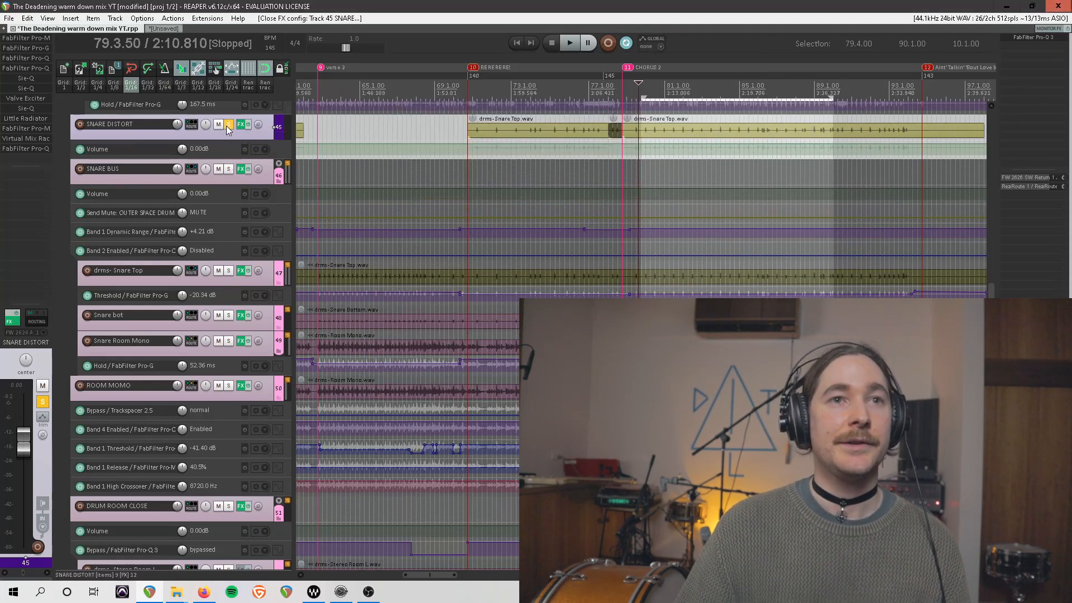
Solo the DRUM ROOM CLOSE folder track in place of SNARE DISTORT.
scroll(282, 472, down, 3)
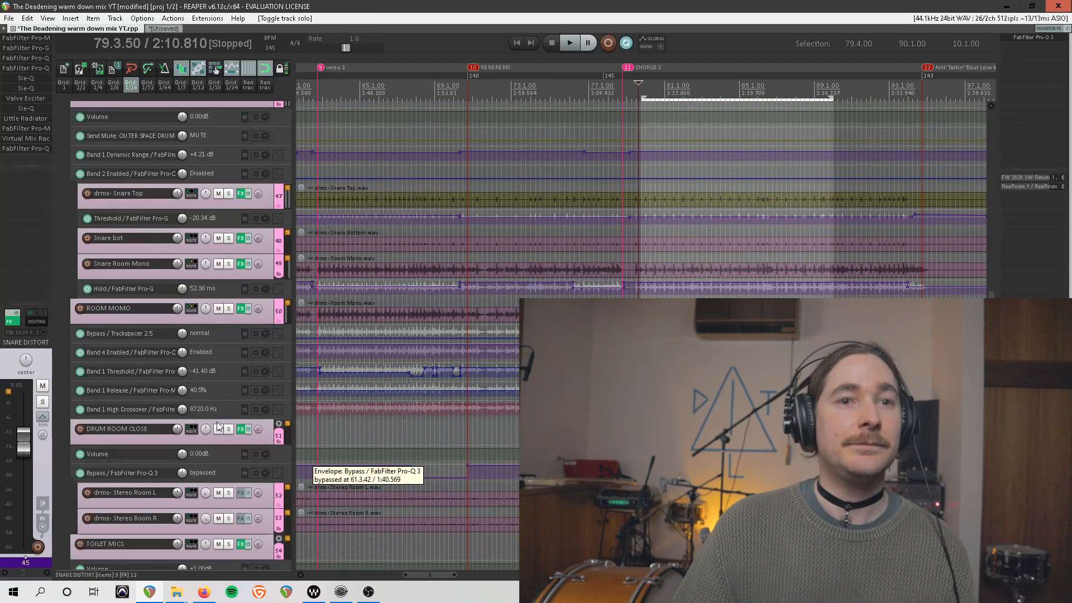
click(229, 428)
click(229, 428)
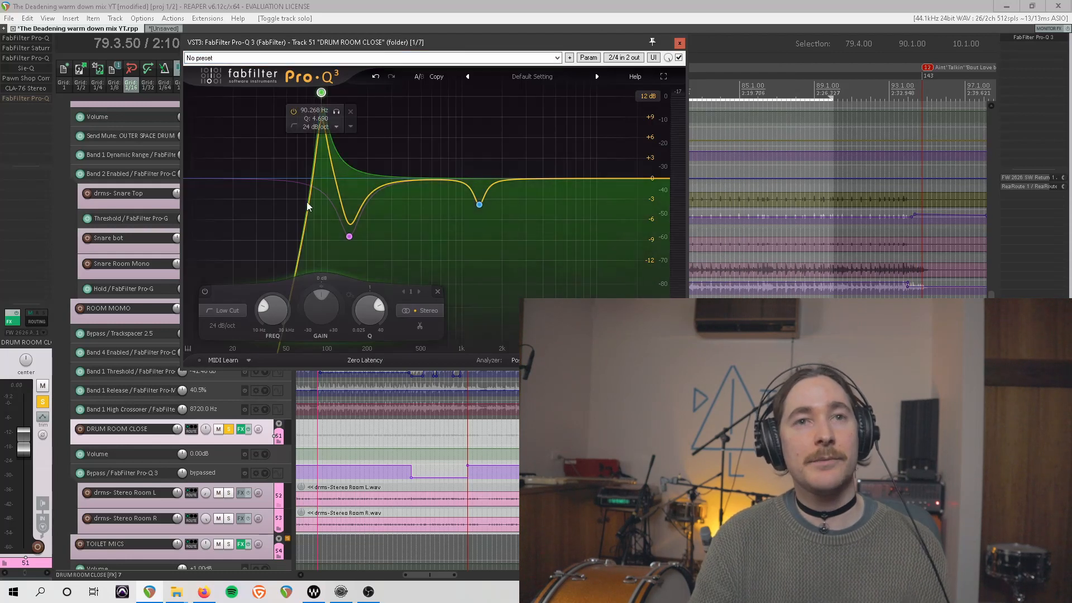
Start playback of DRUM ROOM CLOSE, close its Pro-Q 3, and move playback to shortly after the start of verse 1.
key(space)
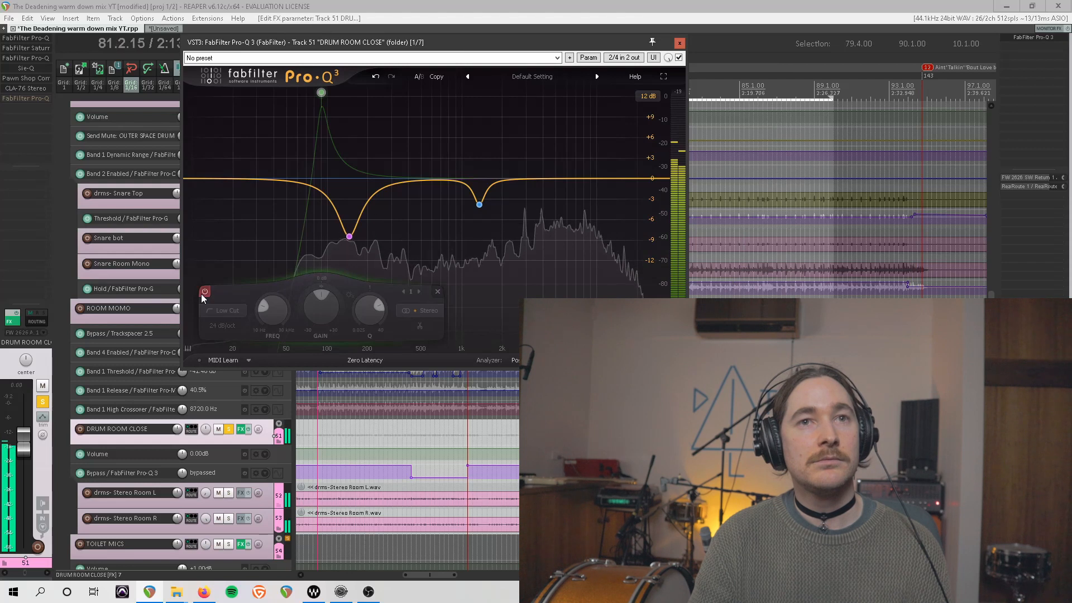
click(680, 43)
scroll(546, 117, left, 5)
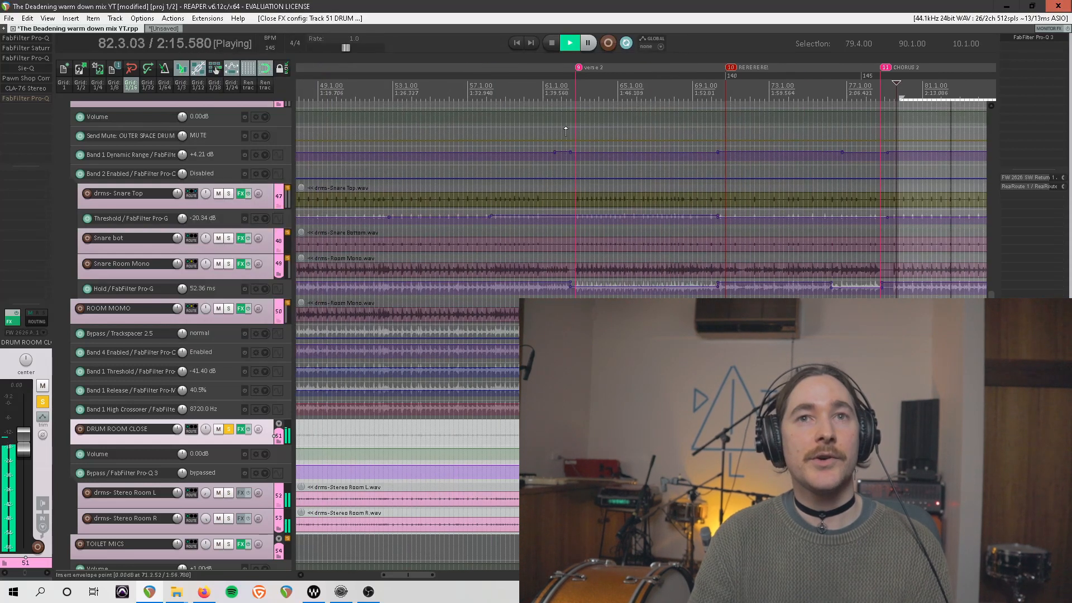
scroll(492, 114, left, 3)
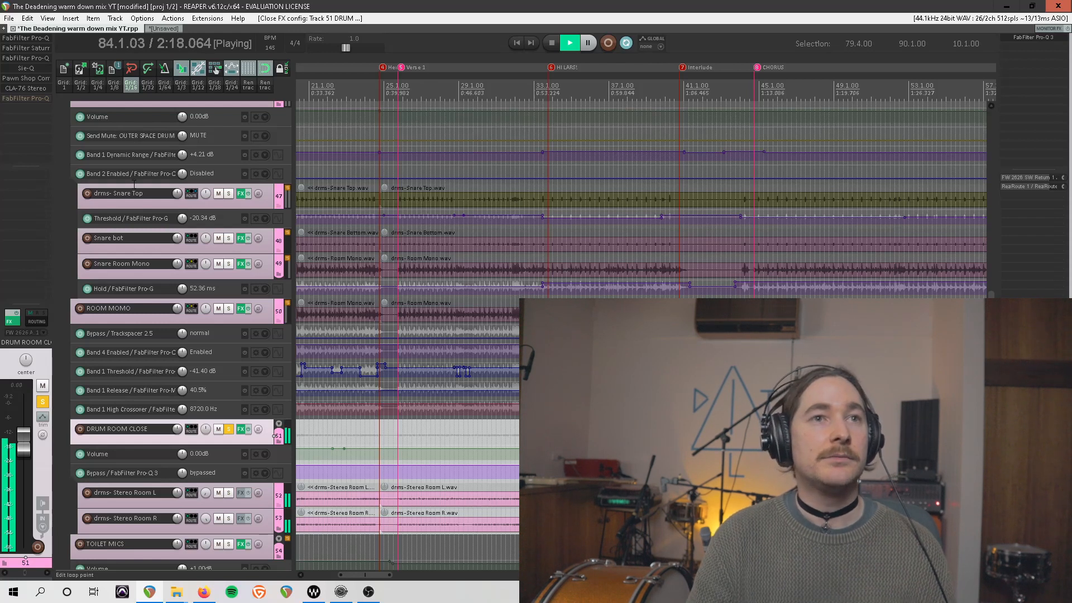
click(426, 84)
Reopen DRUM ROOM CLOSE's first Pro-Q 3, audition its low cut off and on, then close it and stop playback.
click(31, 39)
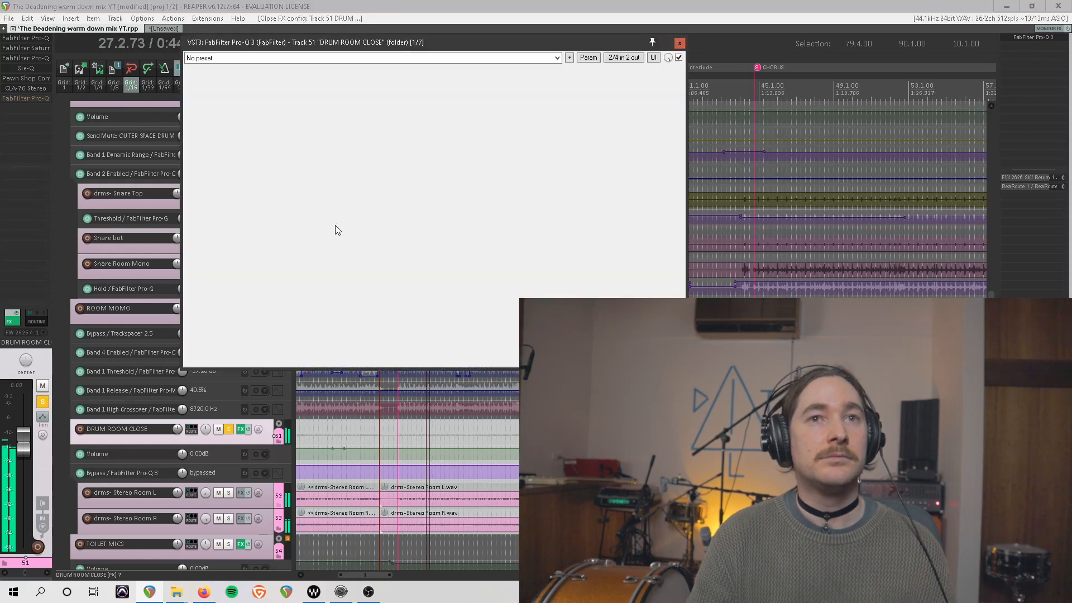
click(202, 292)
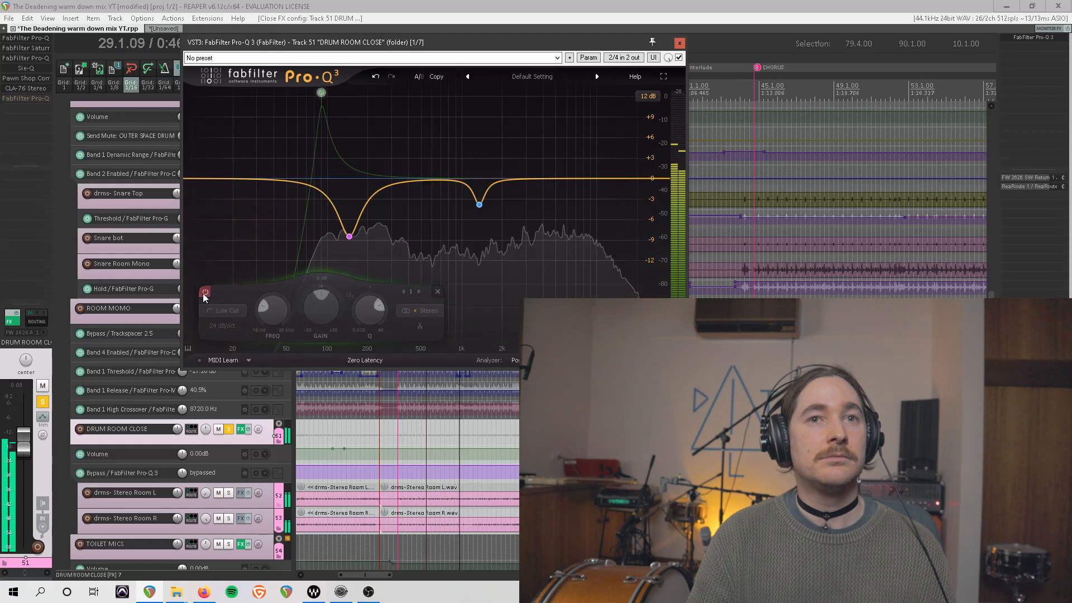
click(203, 292)
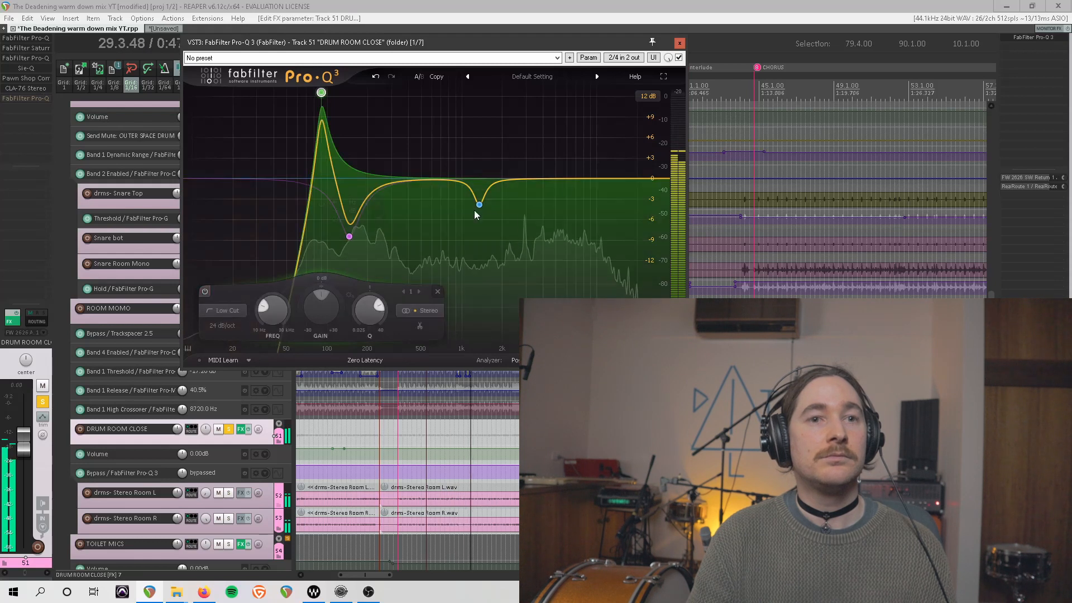
click(679, 43)
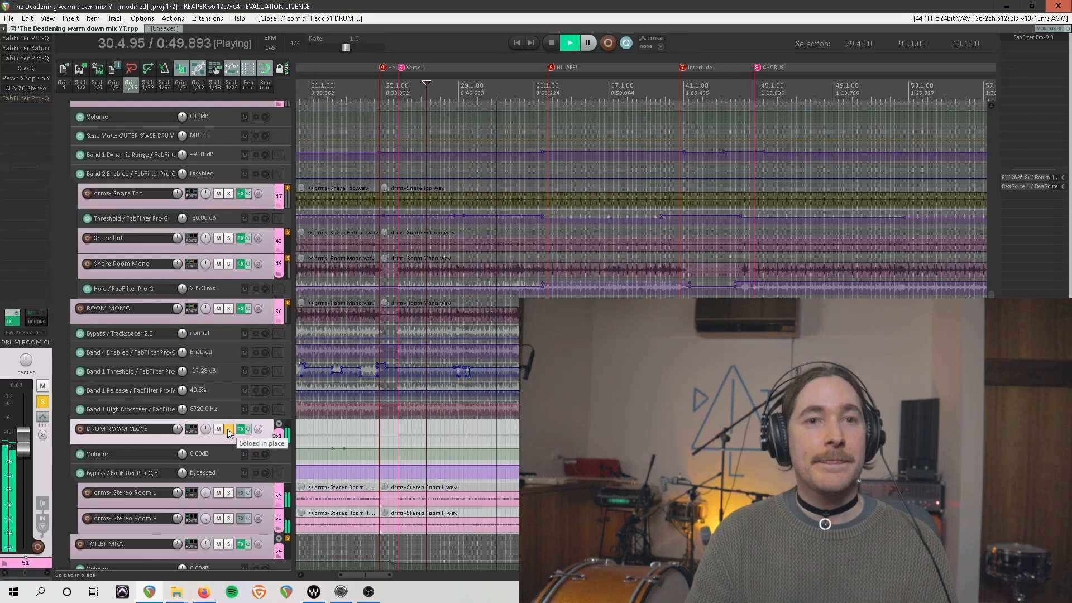
key(space)
Take the Underhead Tom 1 track out of solo, leaving DRUM ROOM CLOSE soloed.
scroll(228, 433, down, 8)
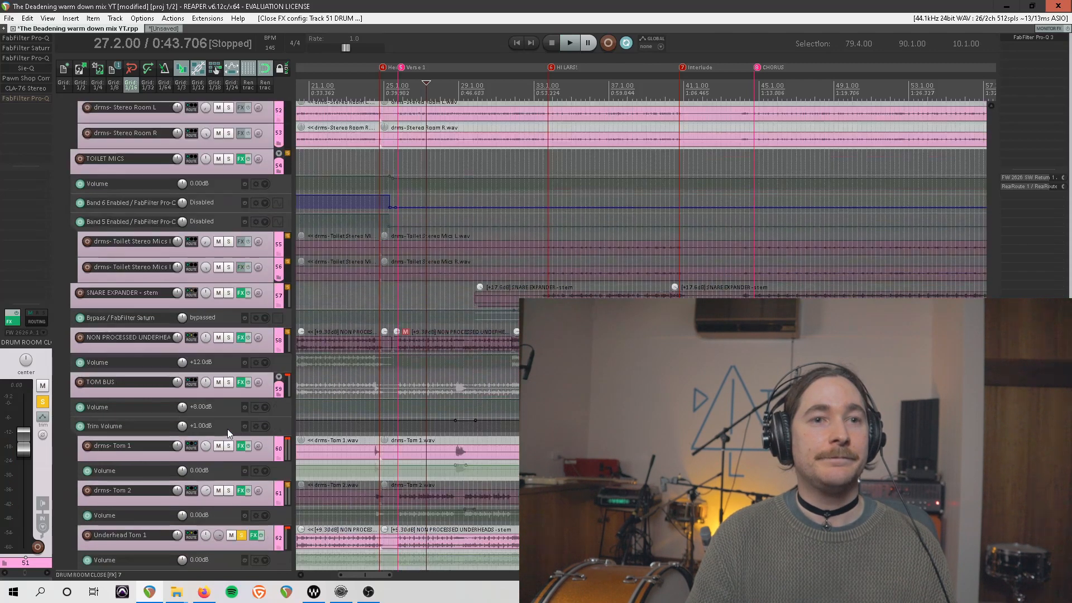
scroll(228, 433, down, 5)
click(243, 306)
click(251, 312)
scroll(251, 313, up, 5)
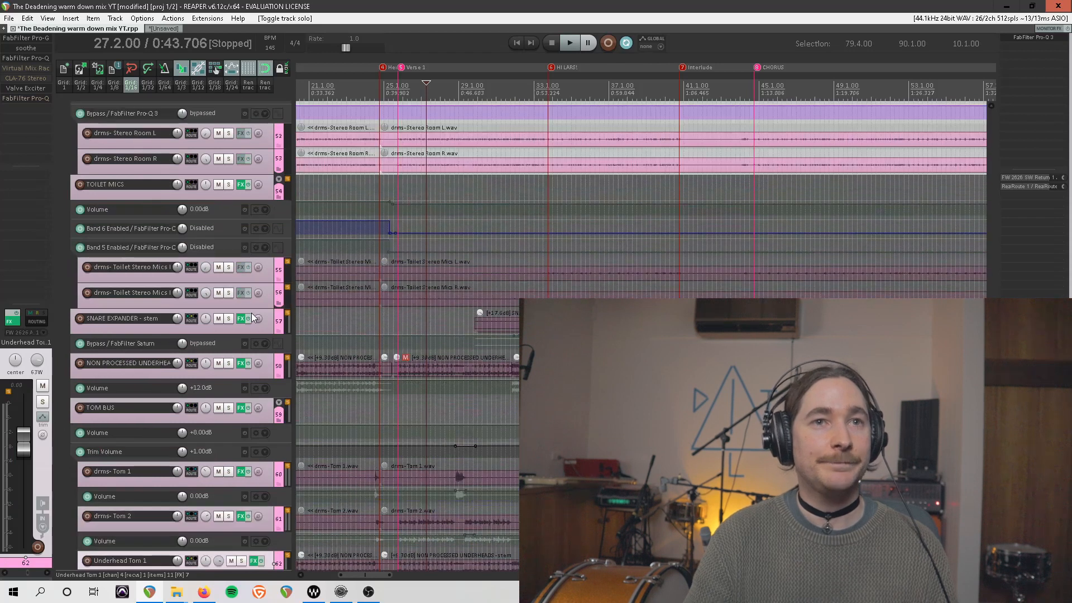
scroll(251, 316, up, 5)
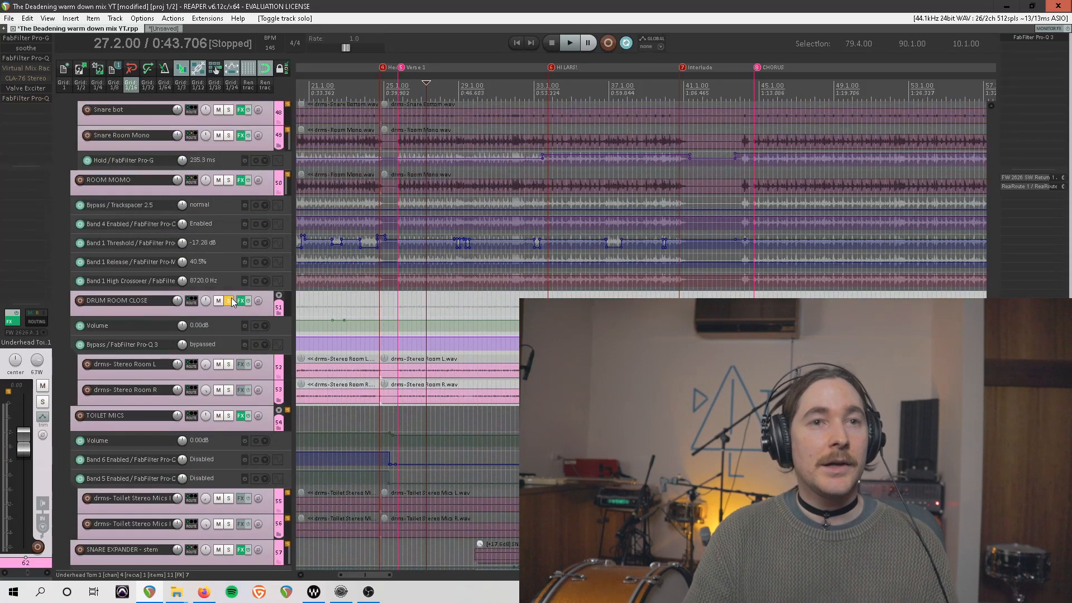
Open DRUM ROOM CLOSE's Saturn, play from the start of chorus 2, and audition its middle band off and on.
click(32, 47)
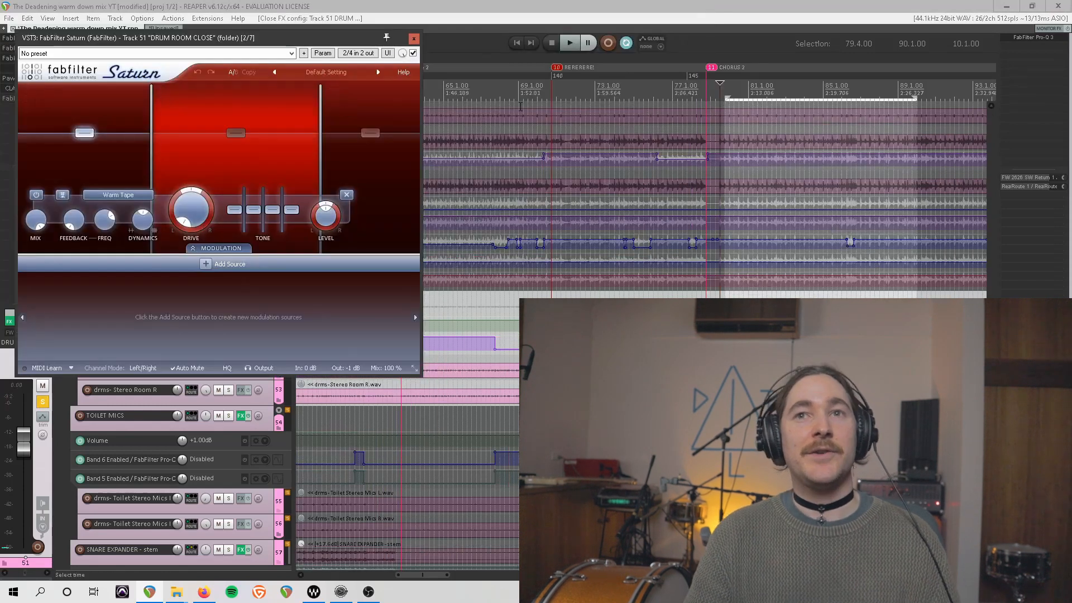
key(space)
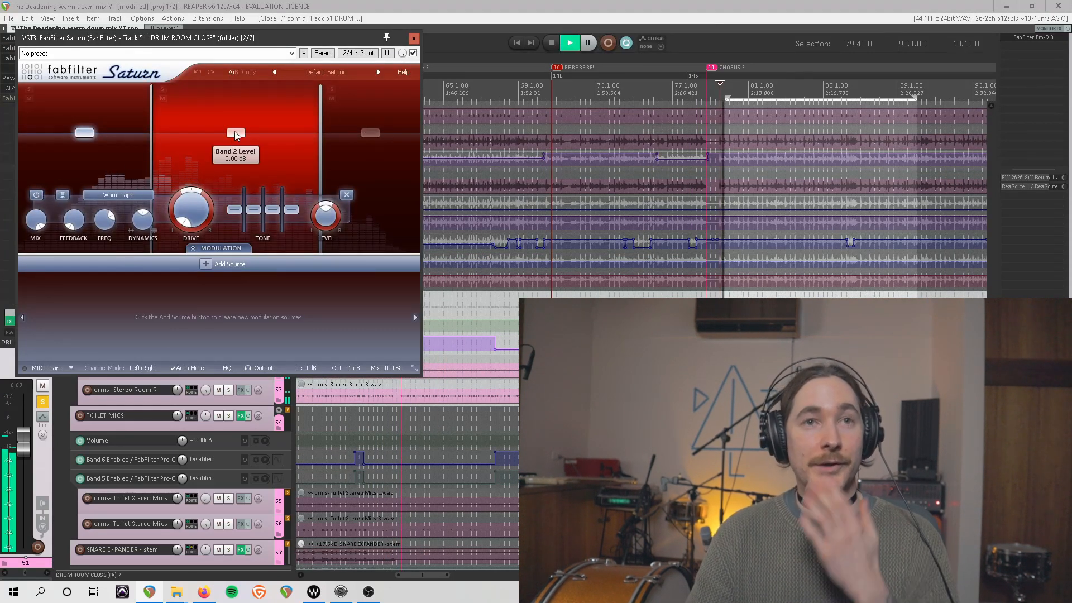
click(235, 133)
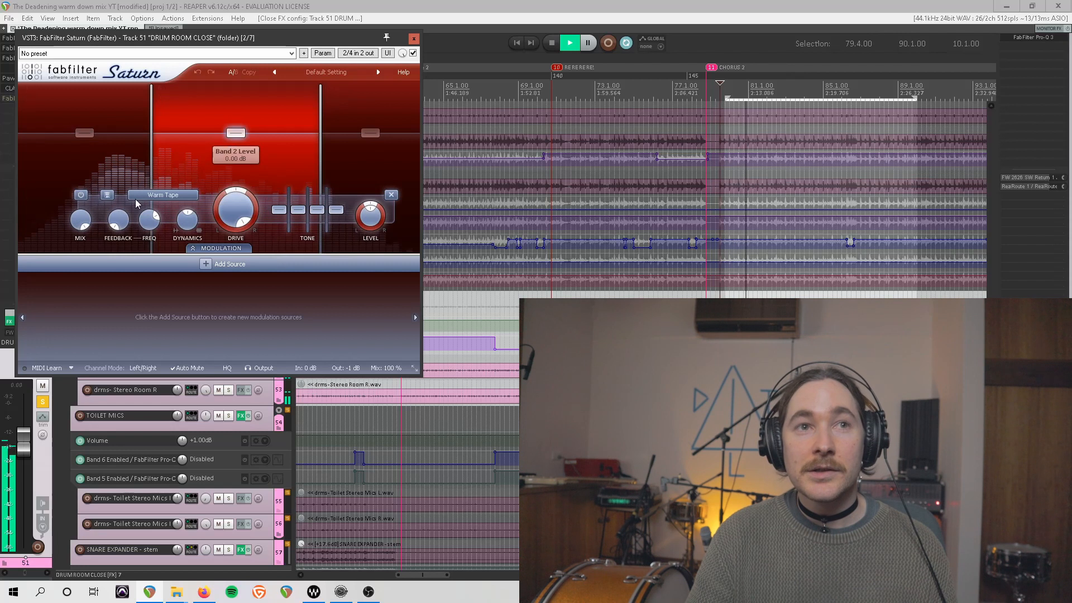
click(82, 196)
click(82, 195)
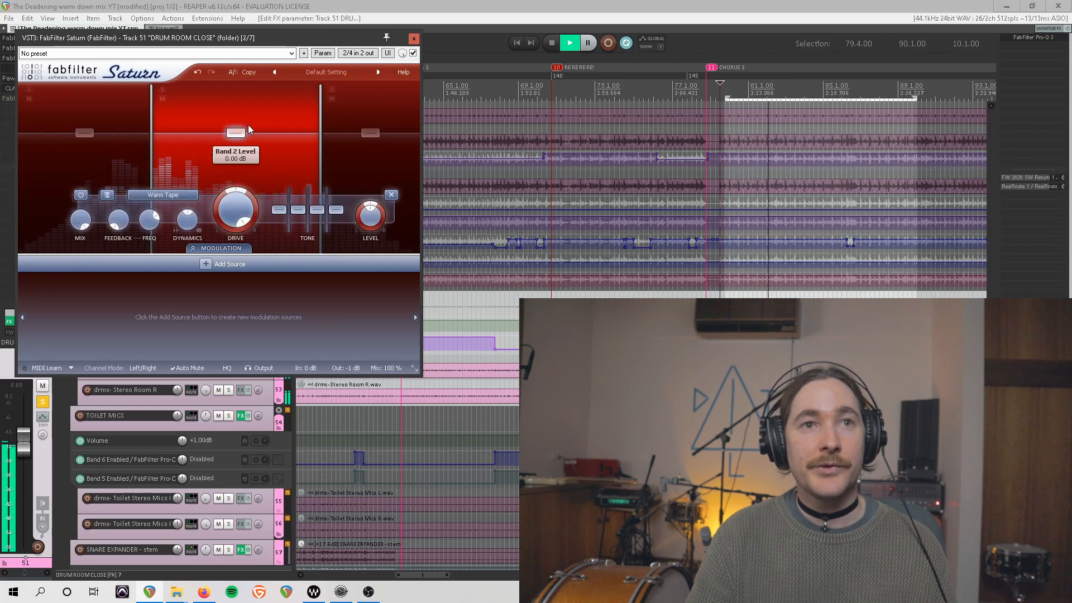
Compare the whole Saturn plugin bypassed and active during playback, then stop playback and close it.
click(414, 53)
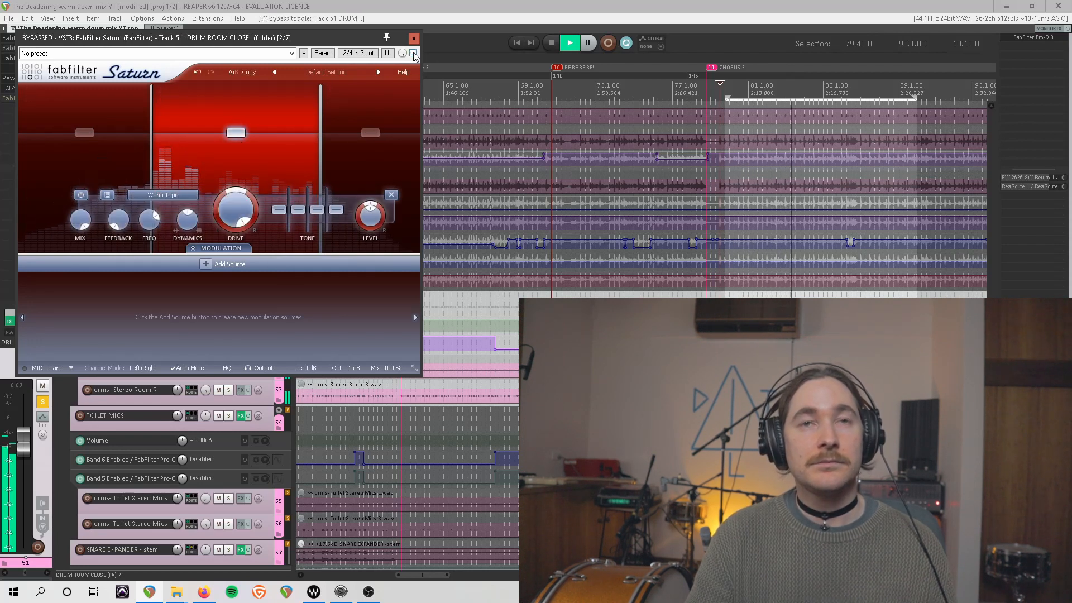
click(413, 53)
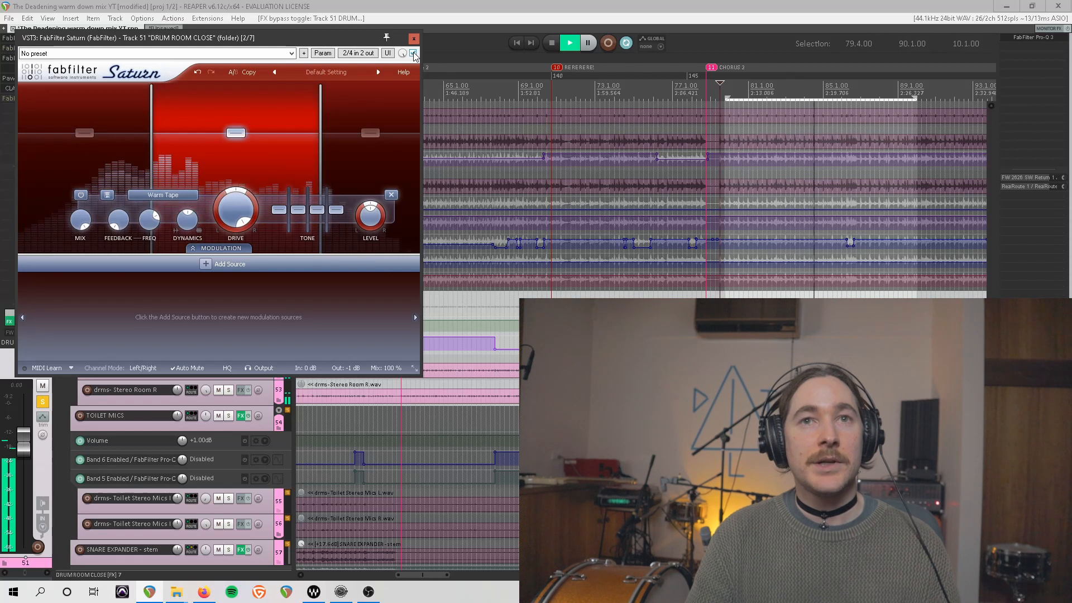
key(space)
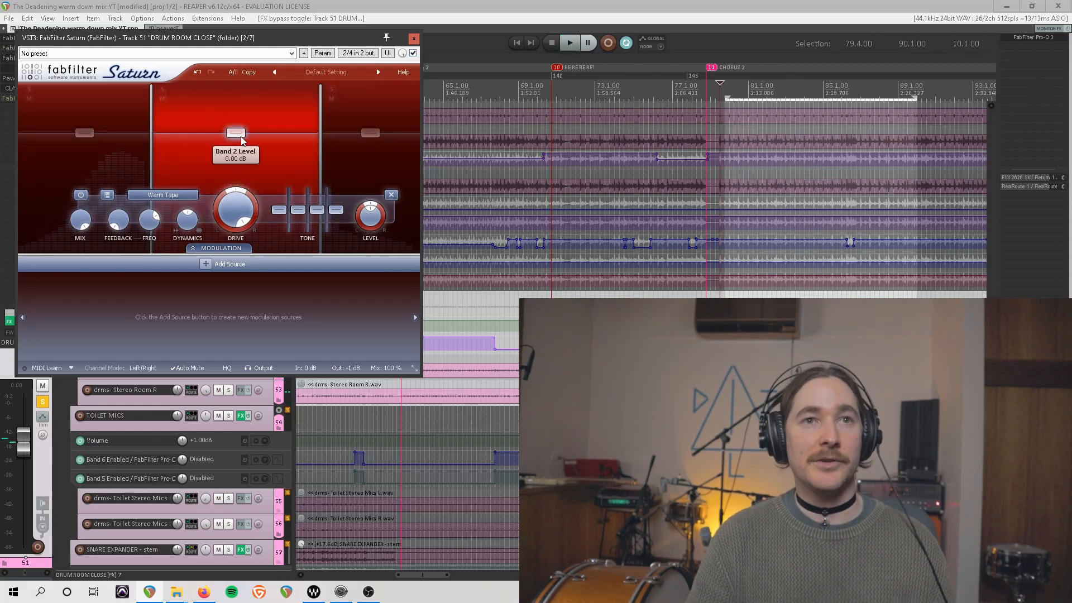
click(413, 39)
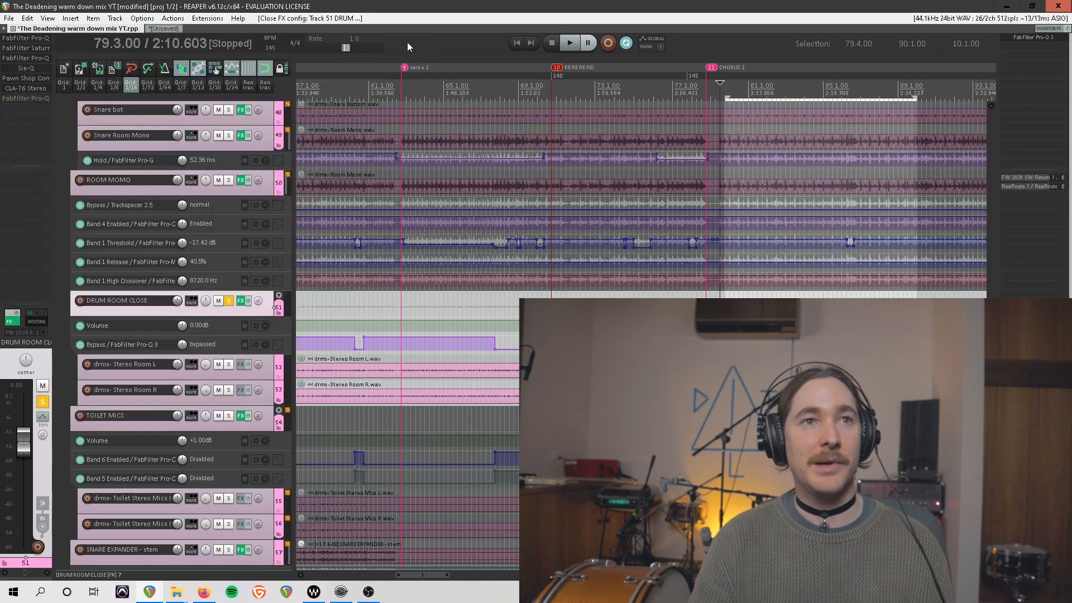
During playback, inspect the boosts in DRUM ROOM CLOSE's second Pro-Q 3, then open Sie-Q and compare it bypassed and active.
click(42, 56)
mouse_move(504, 162)
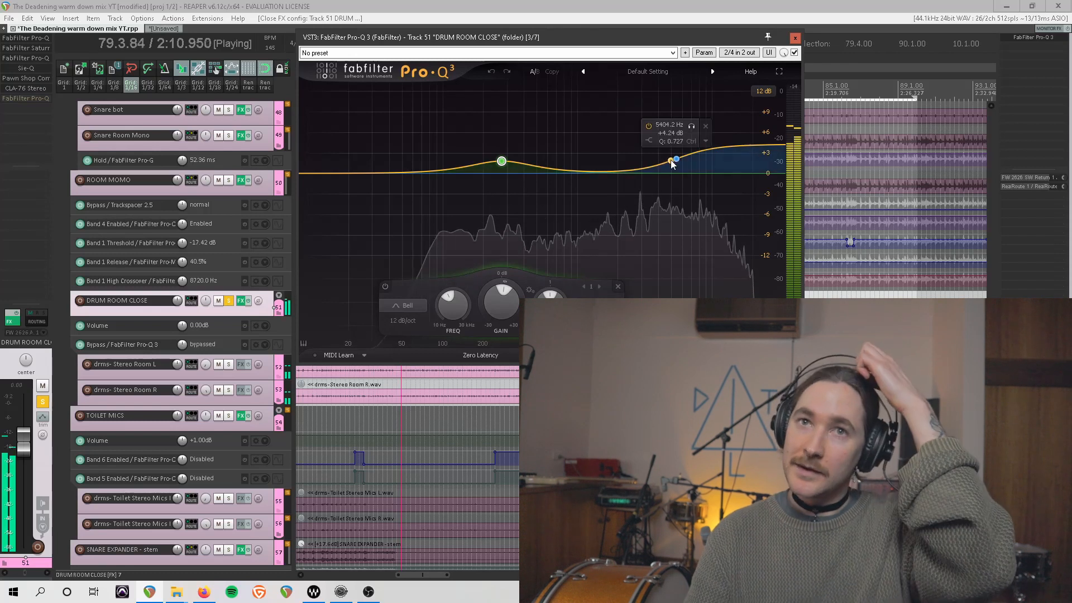
click(36, 70)
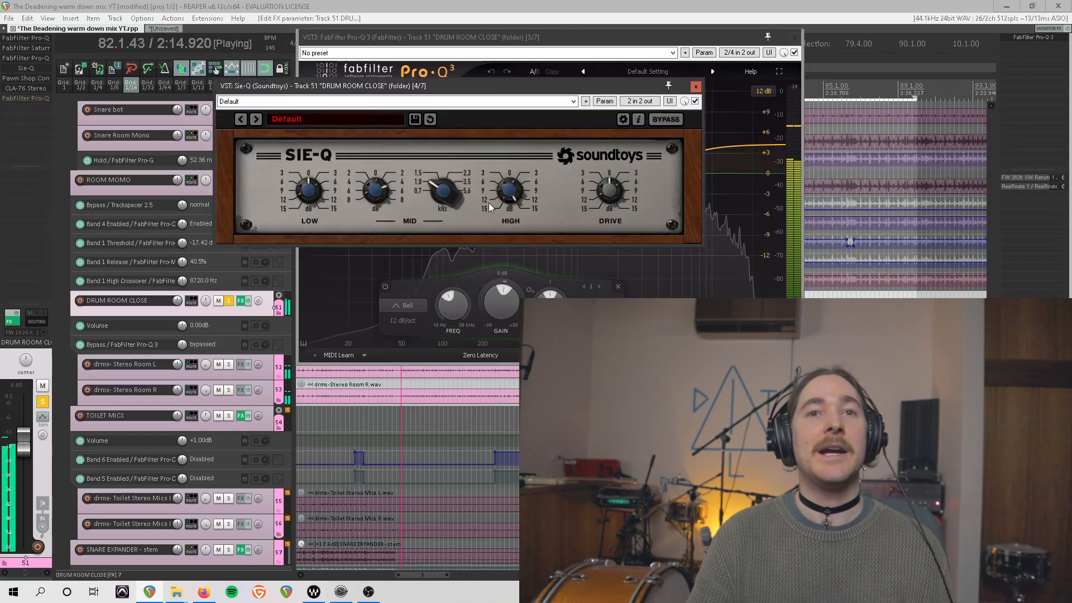
click(695, 101)
click(696, 101)
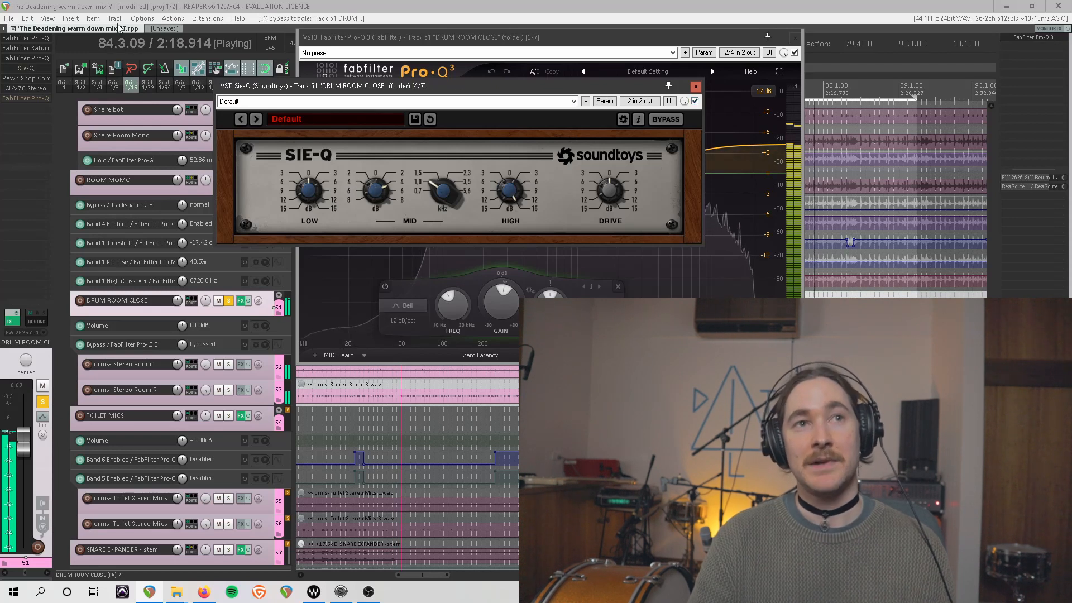
Open Pawn Shop Comp on DRUM ROOM CLOSE and audition its bypass, then open the CLA-76 Stereo compressor.
click(45, 79)
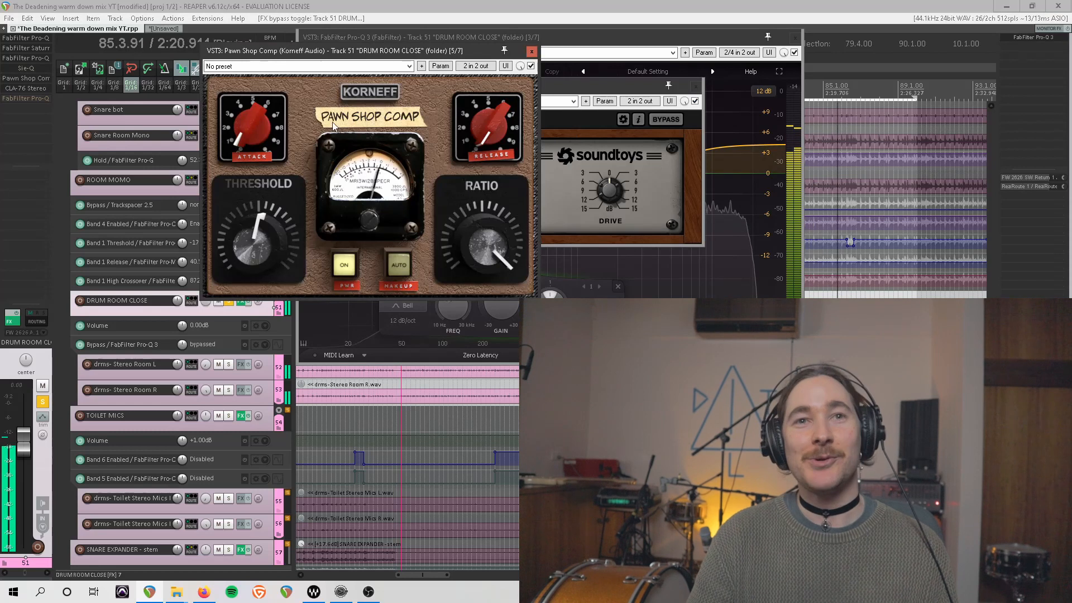
click(531, 66)
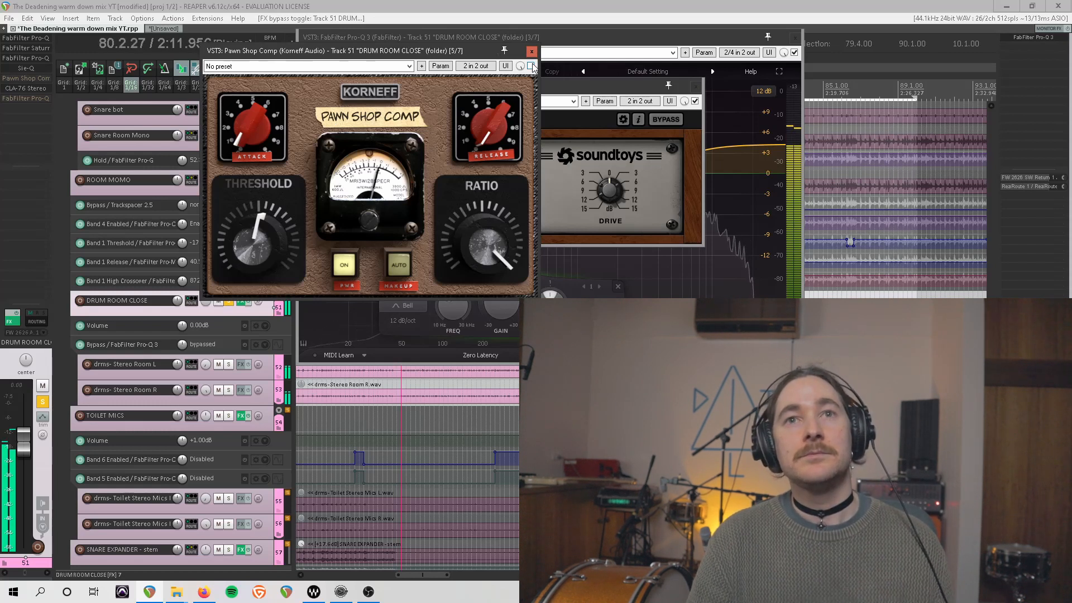
click(38, 88)
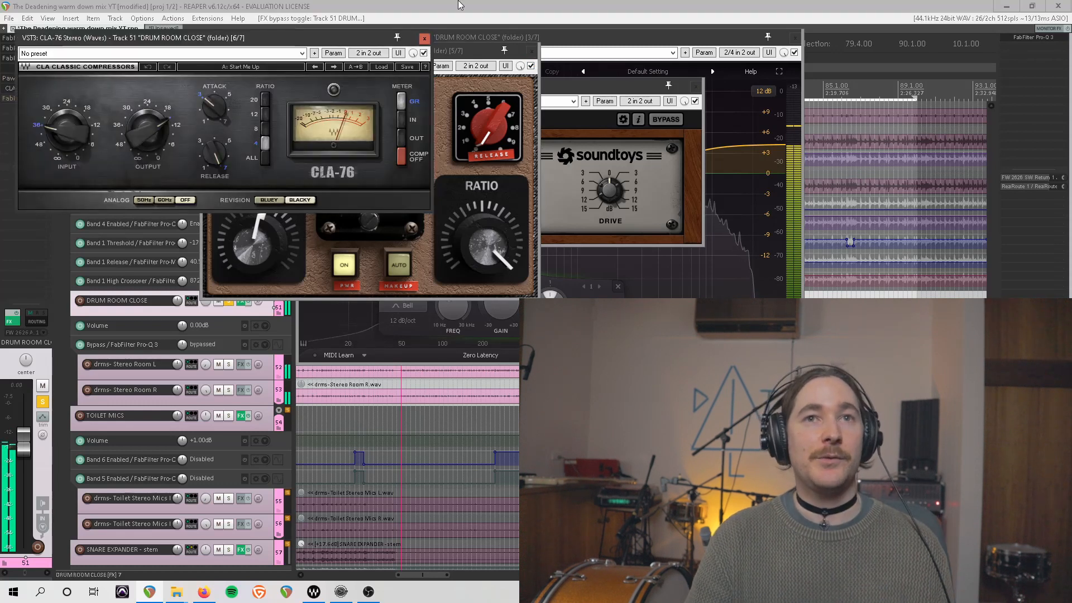
Close all four open plugin windows, stop playback, and take DRUM ROOM CLOSE out of solo.
click(424, 39)
click(531, 51)
click(695, 86)
click(796, 39)
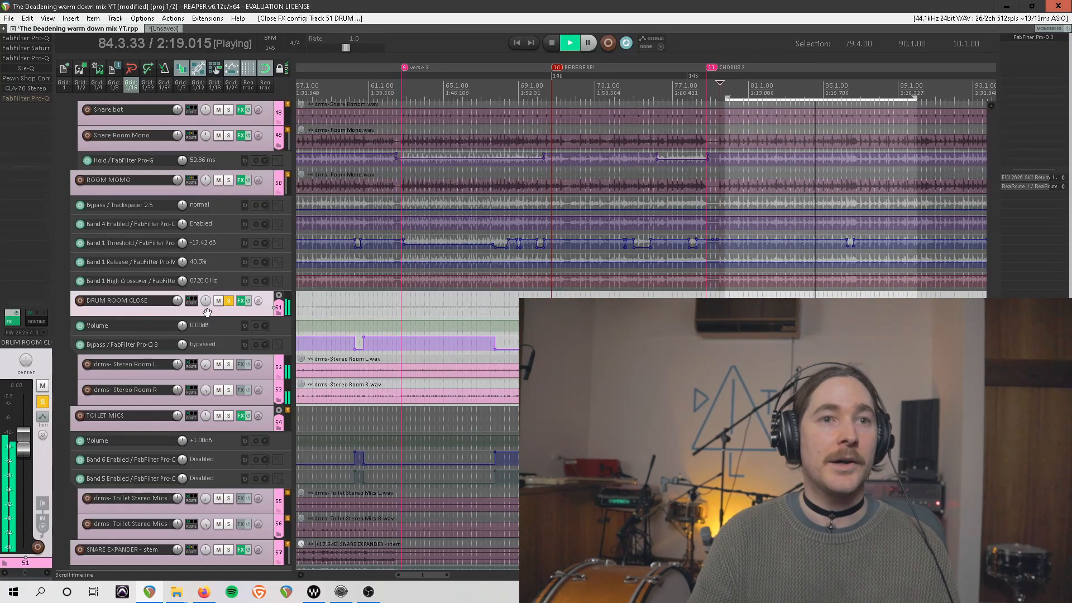
key(space)
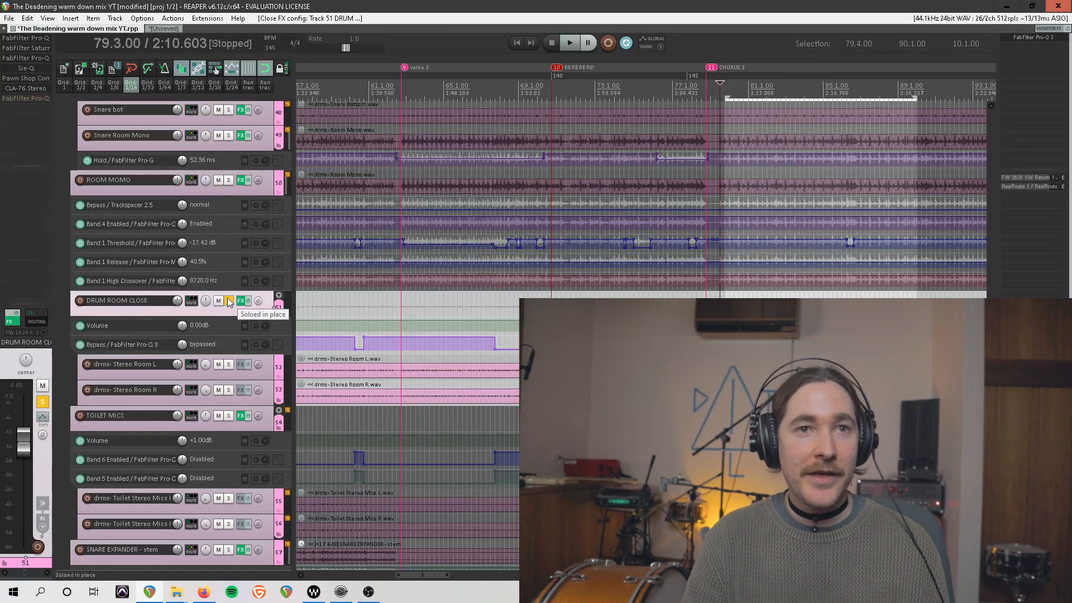
click(229, 301)
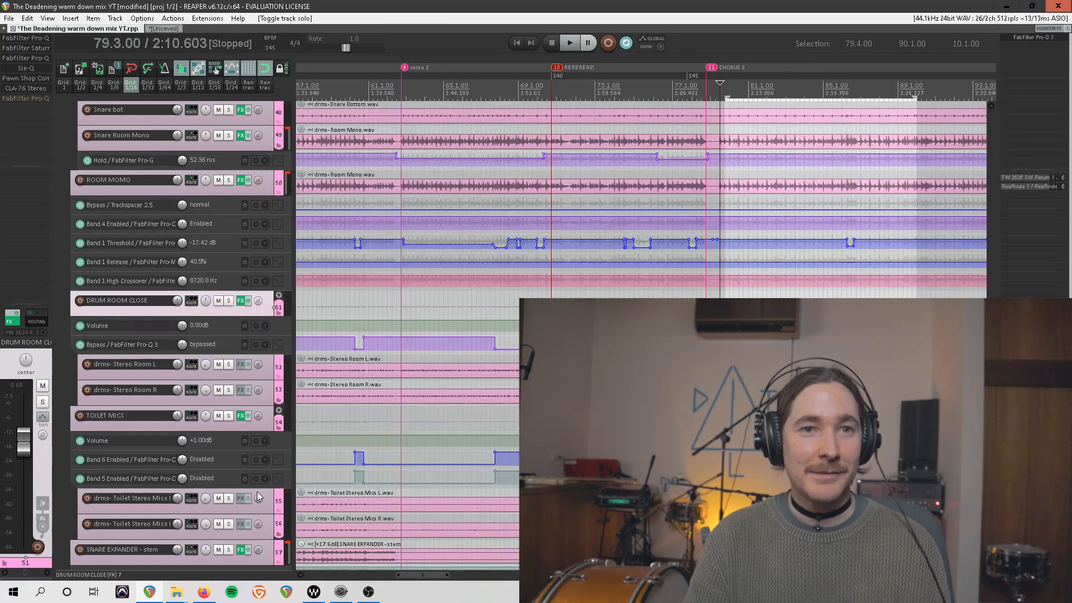
Solo the TOILET MICS folder track and listen to it on its own from the start of chorus 2.
click(260, 425)
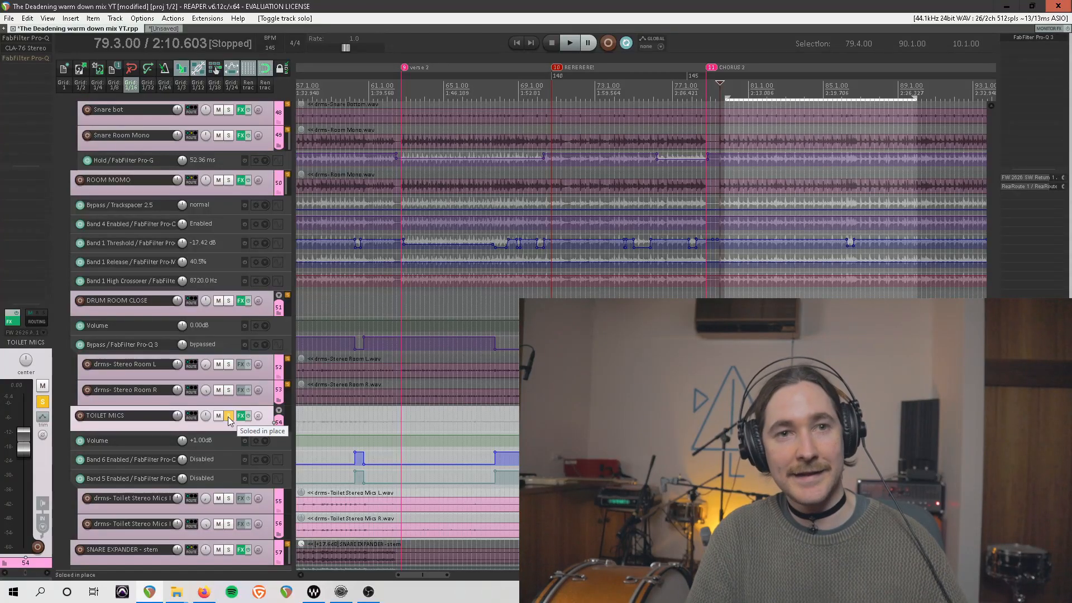
key(space)
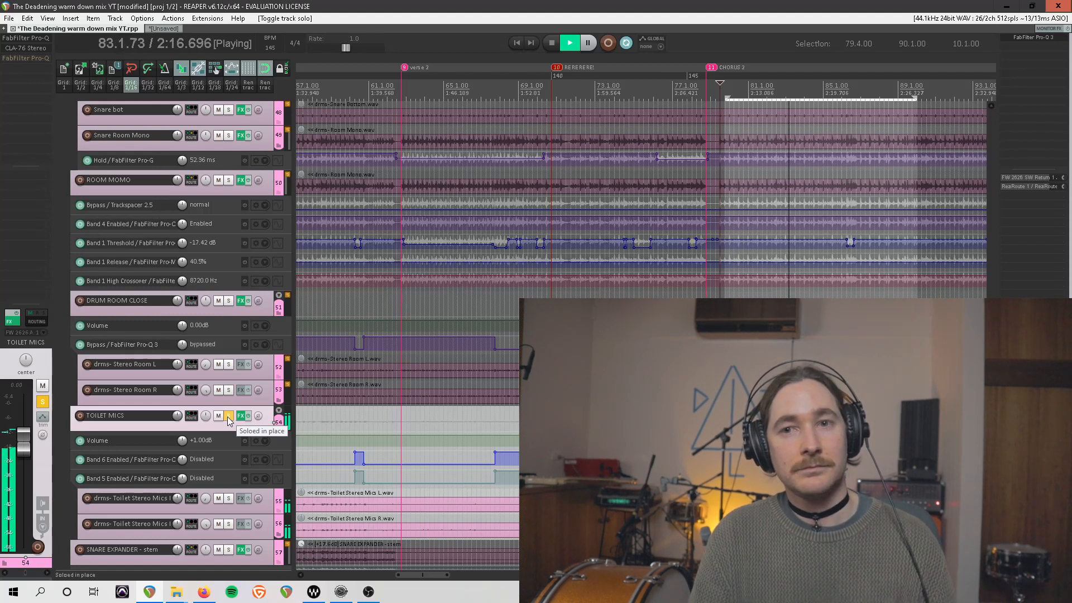
key(space)
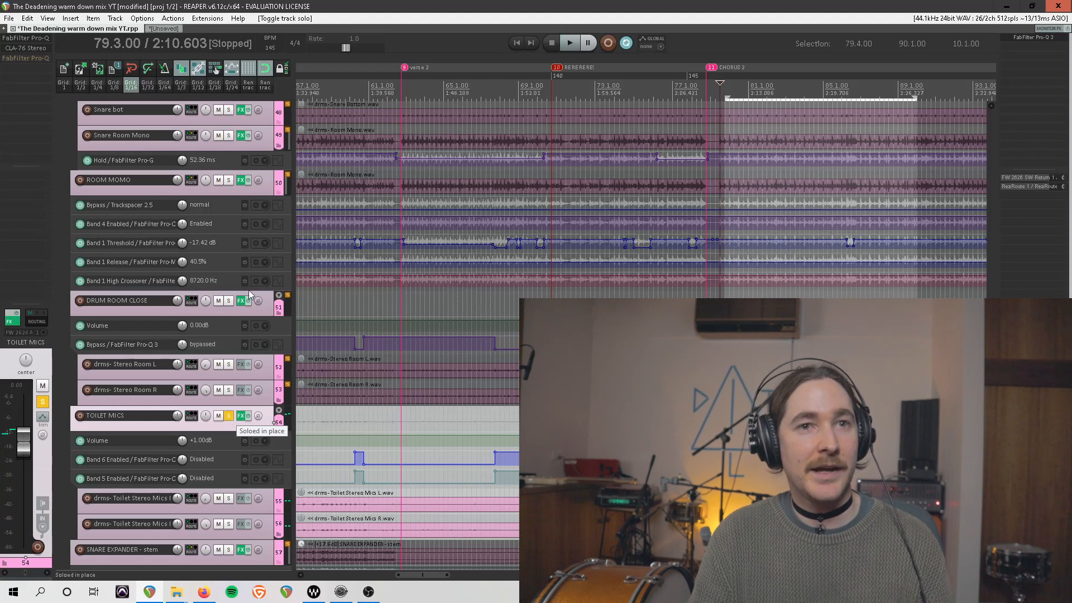
Solo DRUM ROOM CLOSE instead and compare playback with TOILET MICS added and removed, then stop and clear the solos.
click(253, 310)
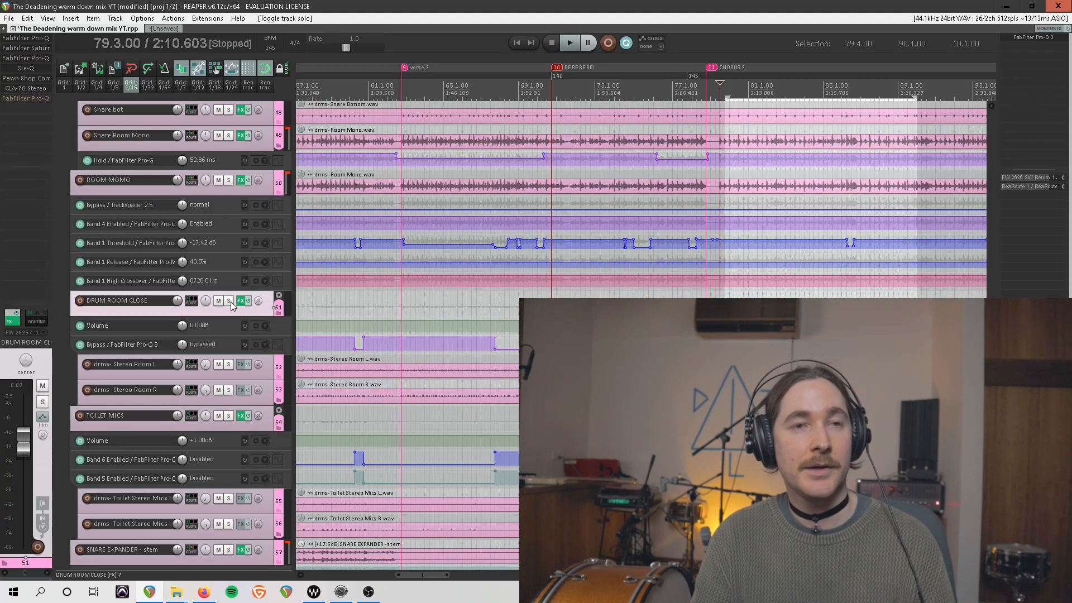
click(229, 301)
click(256, 426)
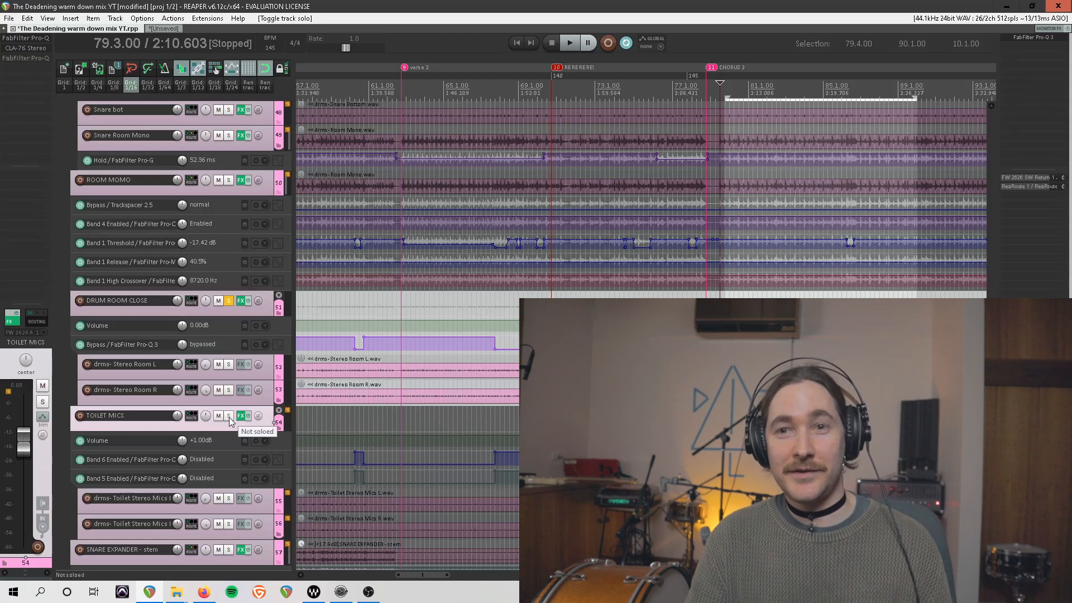
key(space)
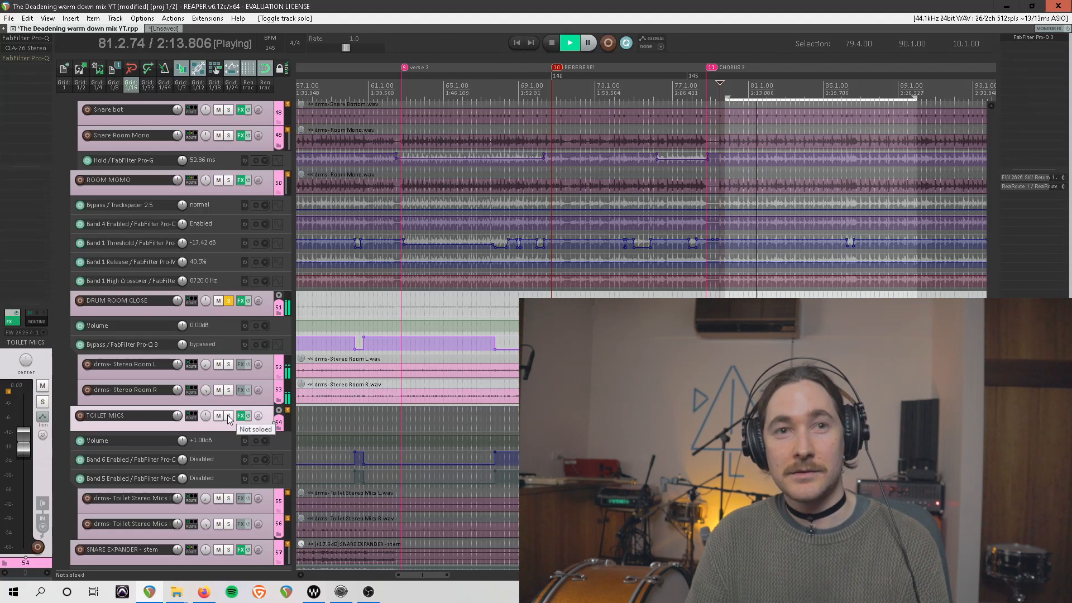
click(229, 416)
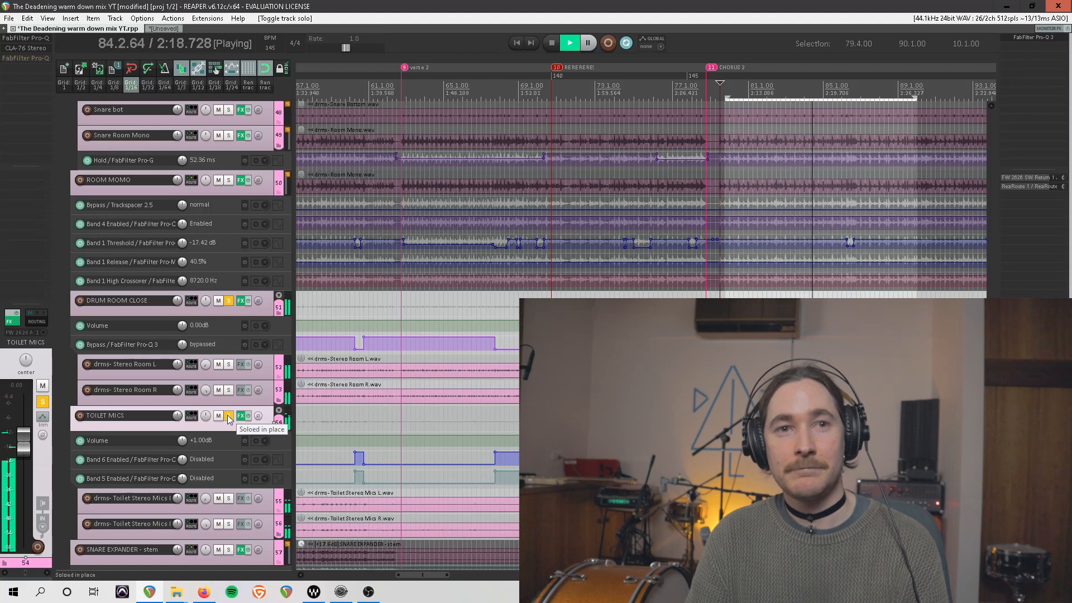
click(228, 415)
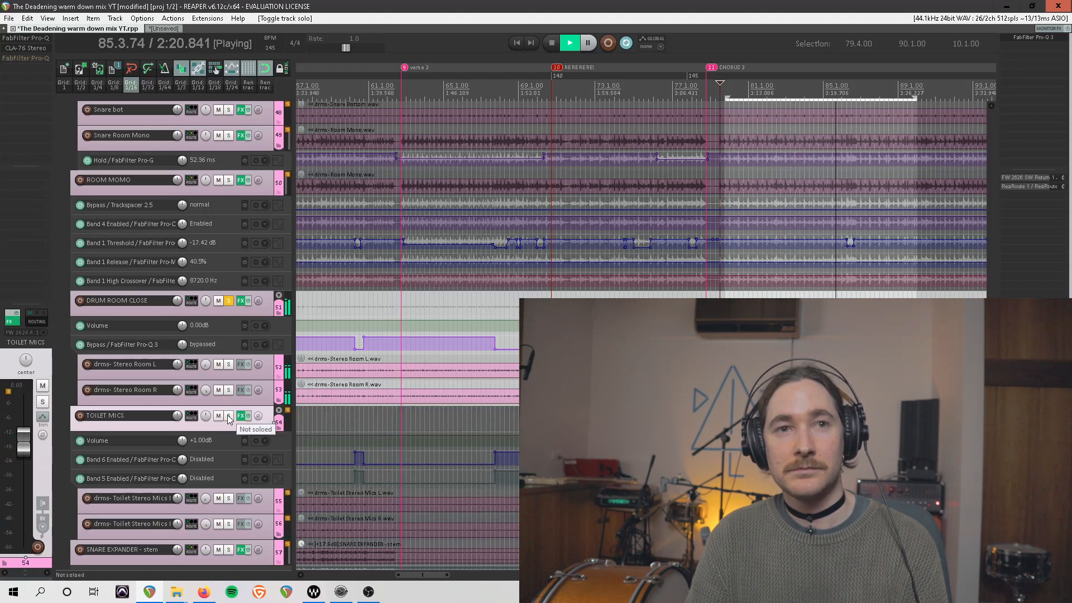
click(228, 415)
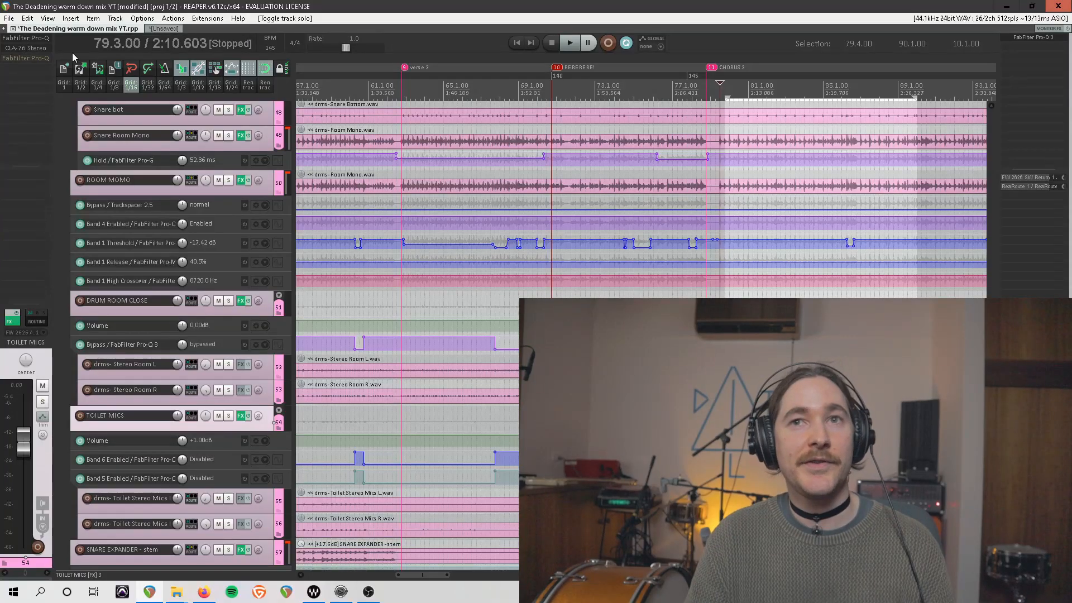
Open TOILET MICS' first Pro-Q 3, switch its low cut off and on, select its upper bands, and close it.
click(26, 39)
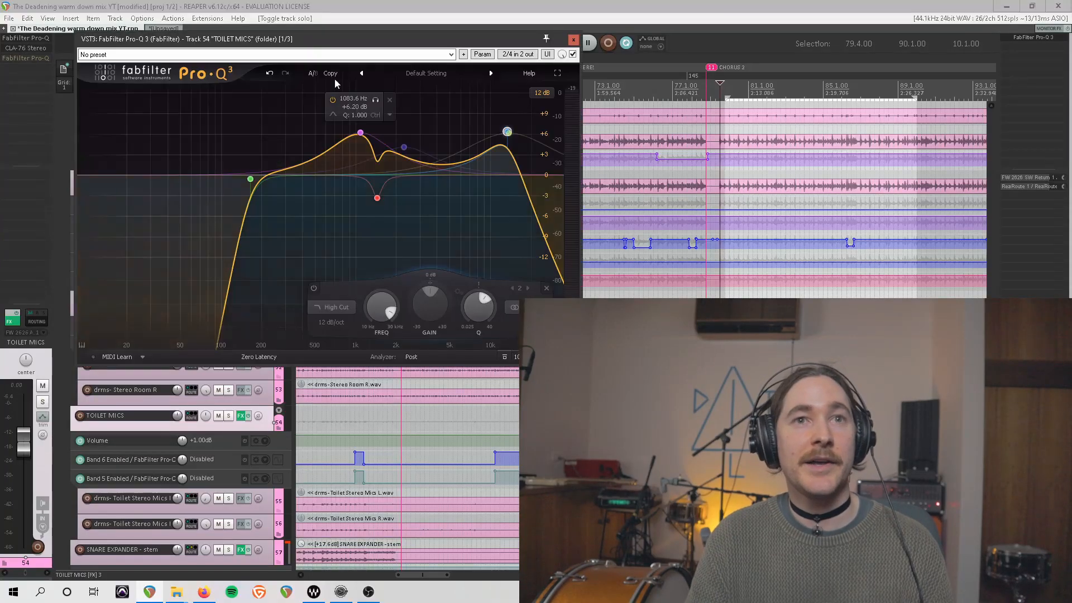
click(250, 179)
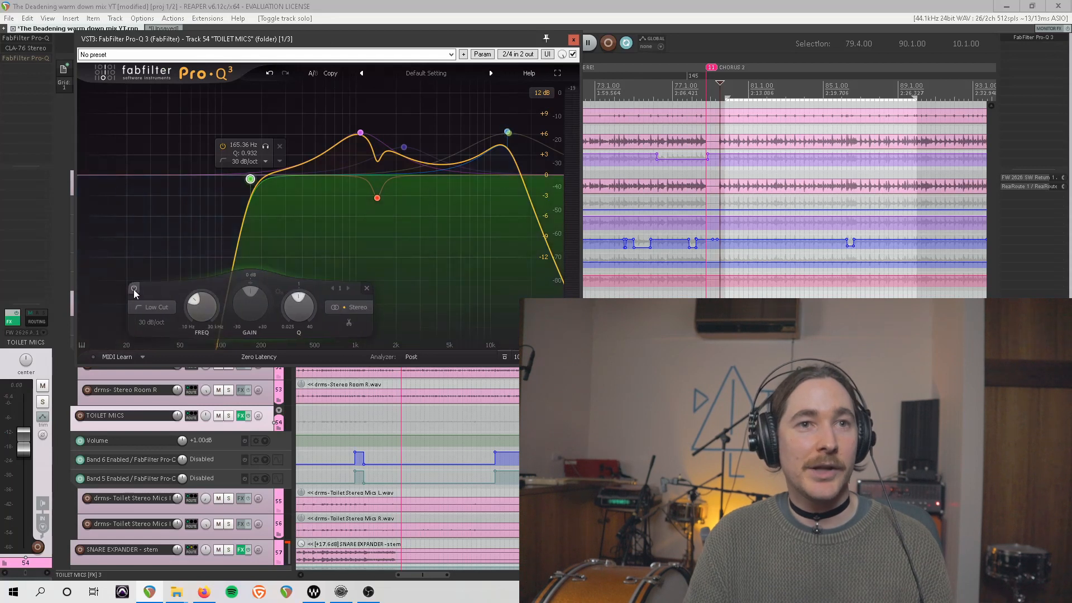
click(134, 288)
click(133, 288)
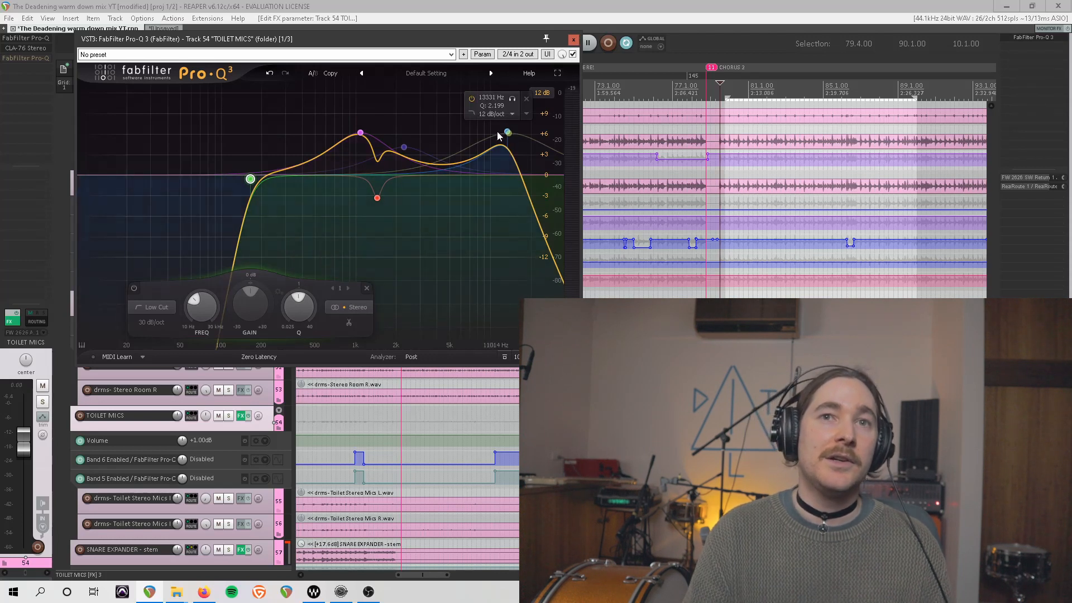
drag(399, 108, 564, 161)
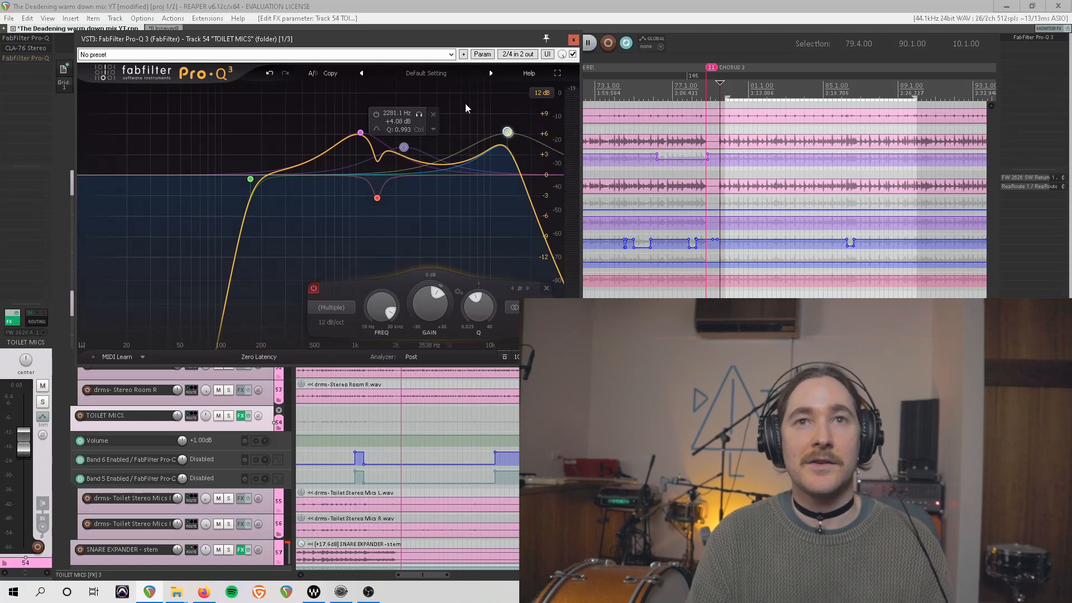
click(573, 41)
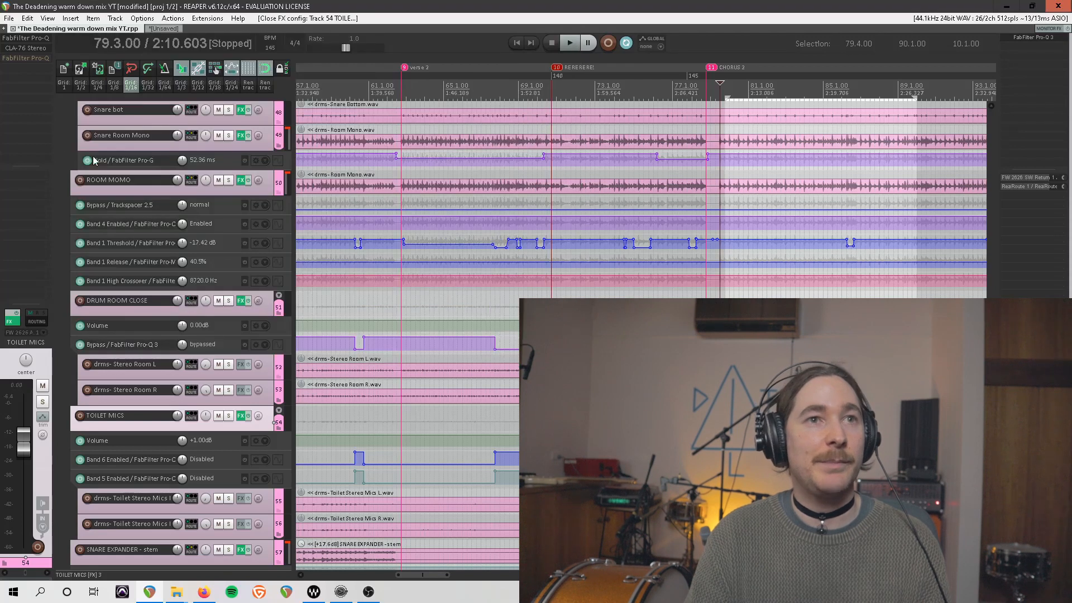
Open TOILET MICS' CLA-76 Stereo compressor to examine its settings, then close it.
click(45, 49)
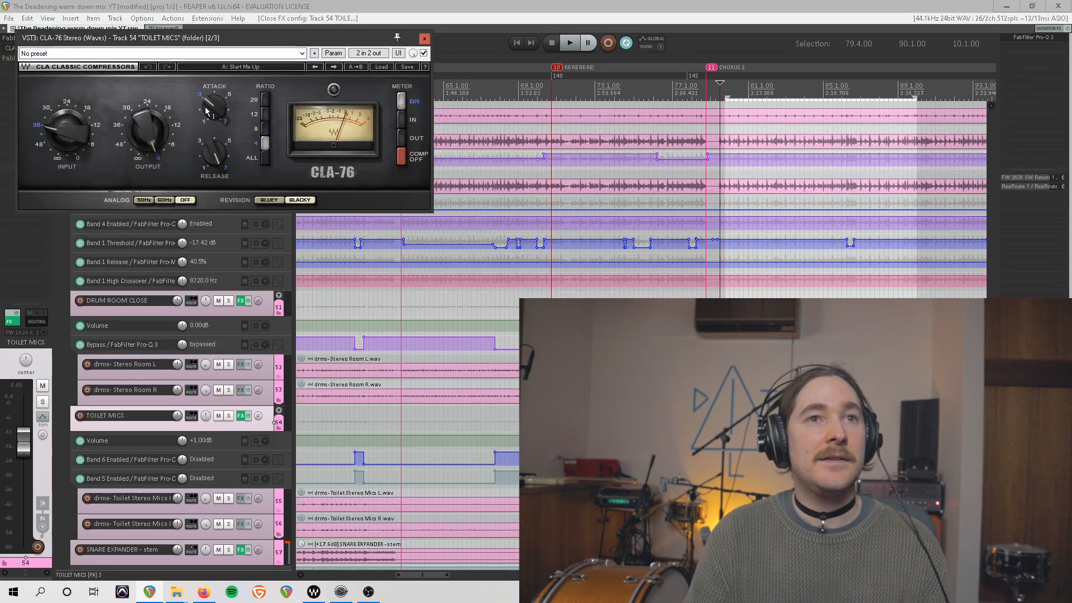
click(424, 39)
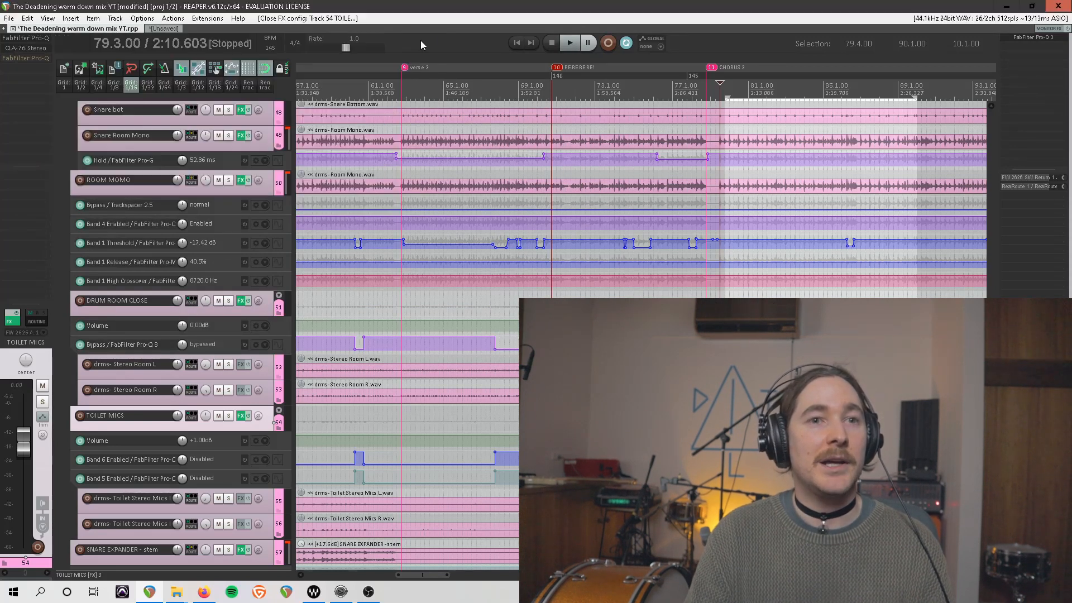
Select and solo the SNARE EXPANDER - stem track.
scroll(213, 404, down, 5)
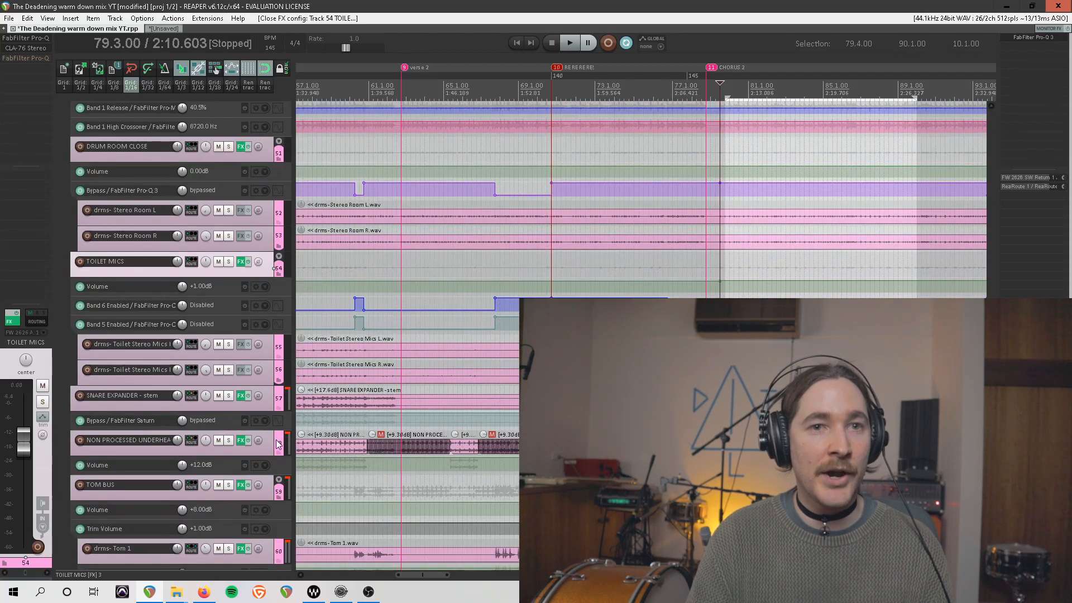
click(272, 402)
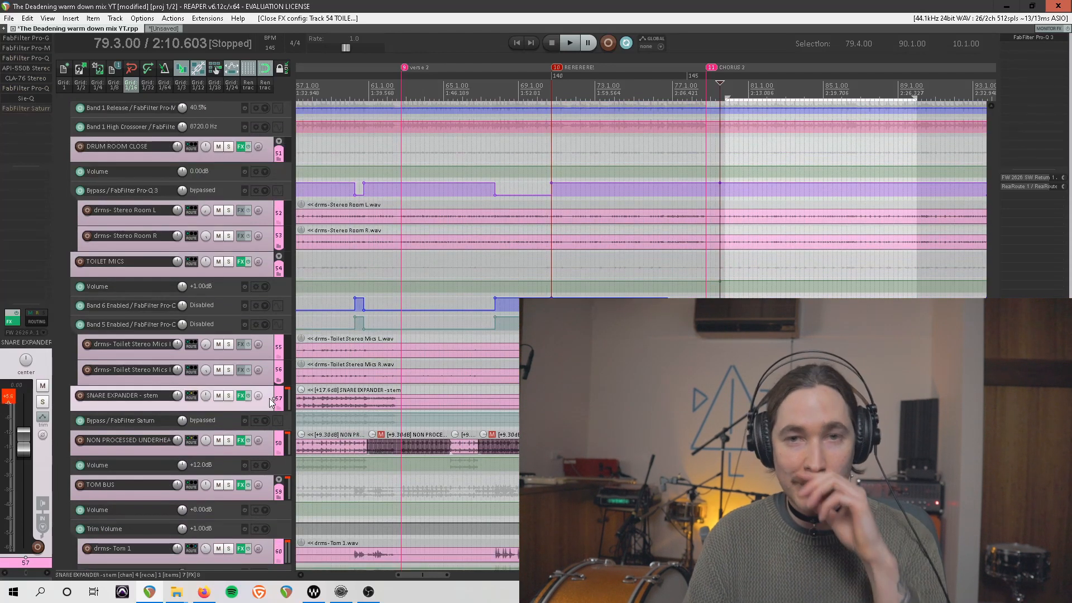
click(229, 396)
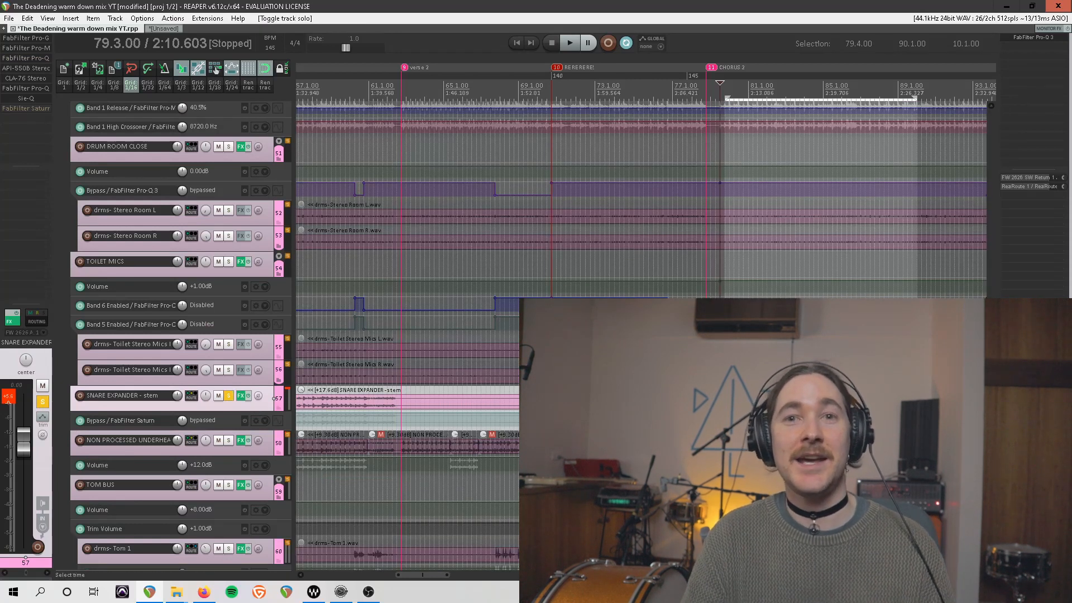
scroll(766, 180, down, 5)
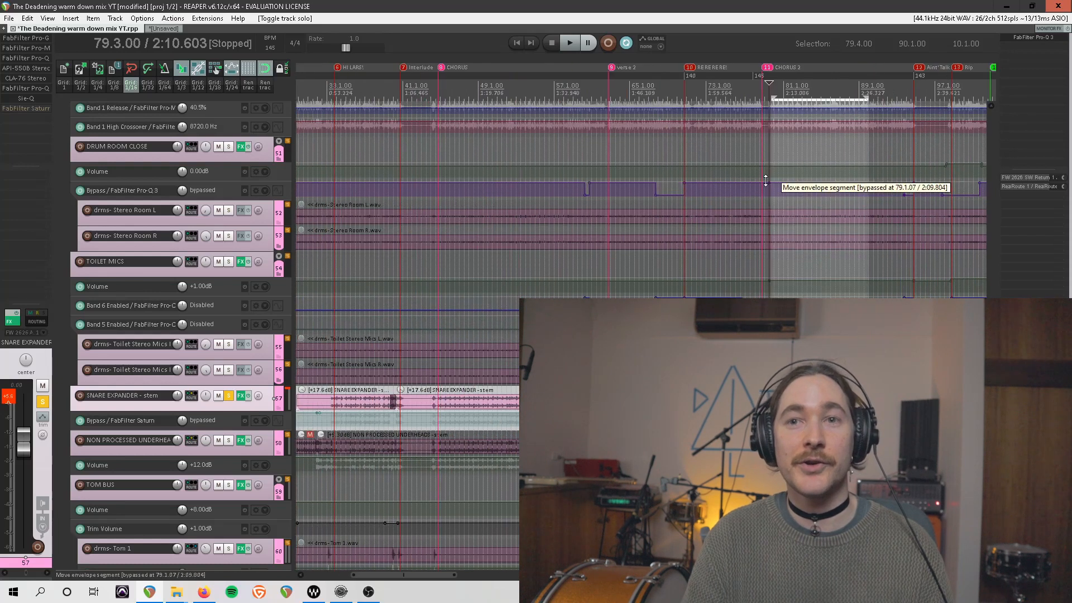
scroll(765, 180, up, 5)
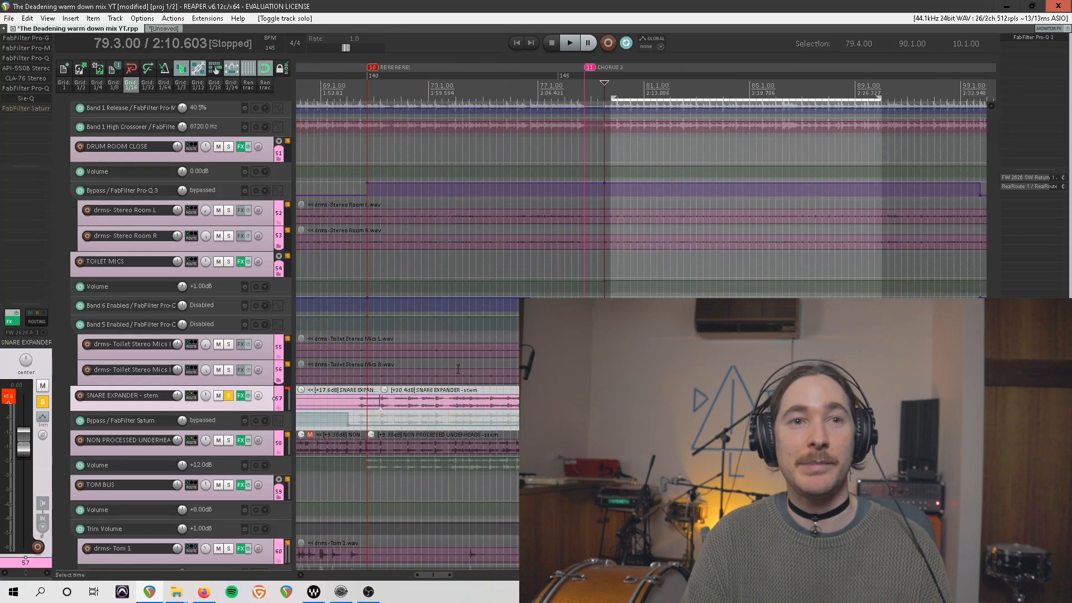
Play the soloed snare expander at the chorus and examine its Pro-G gate, Pro-MB and first Pro-Q 3 equalizer.
click(31, 37)
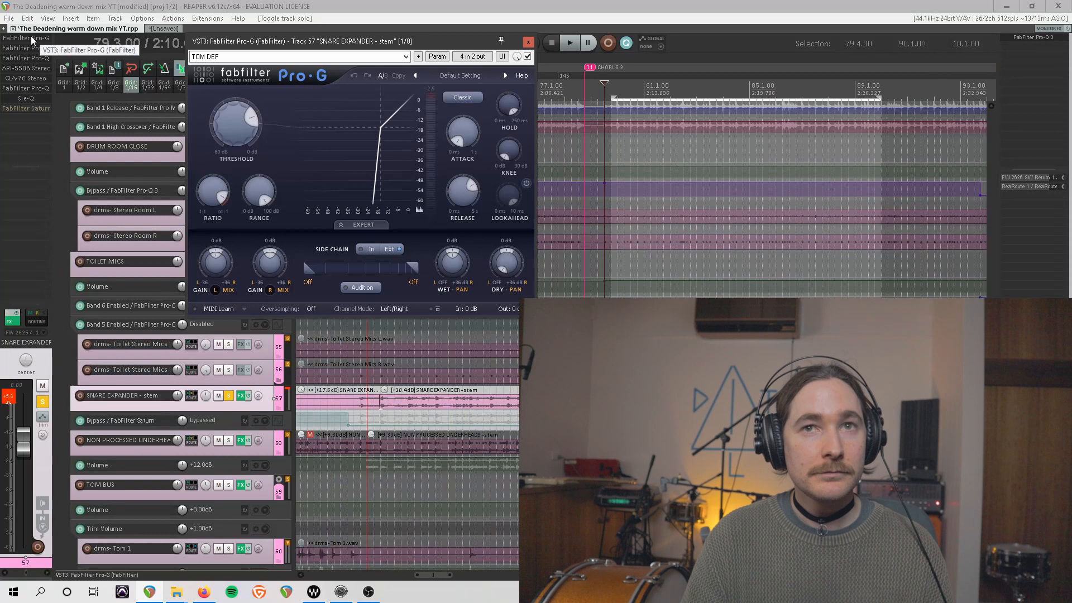
key(space)
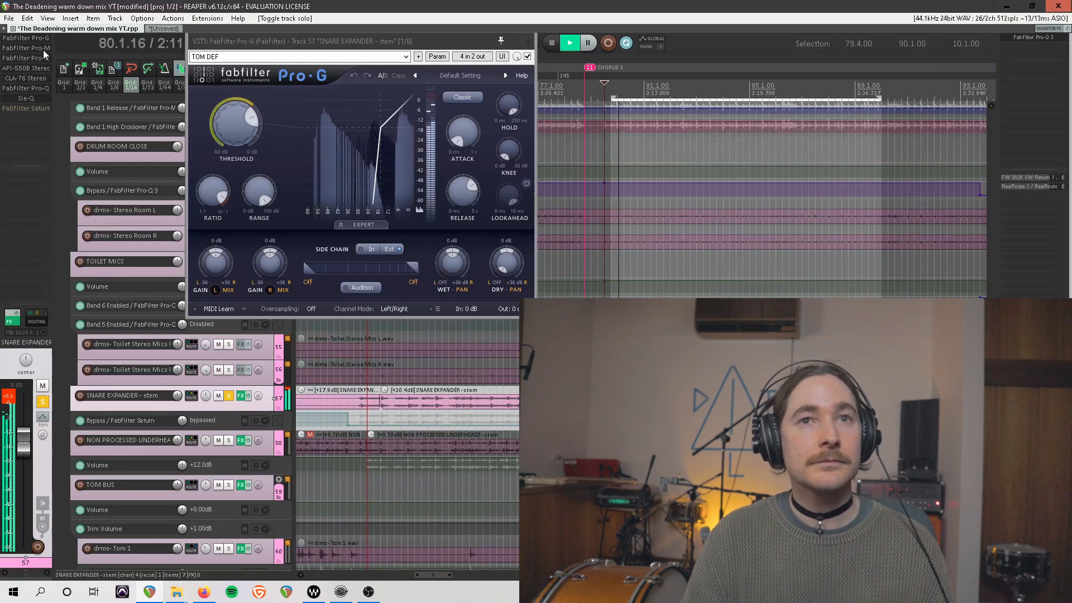
click(26, 48)
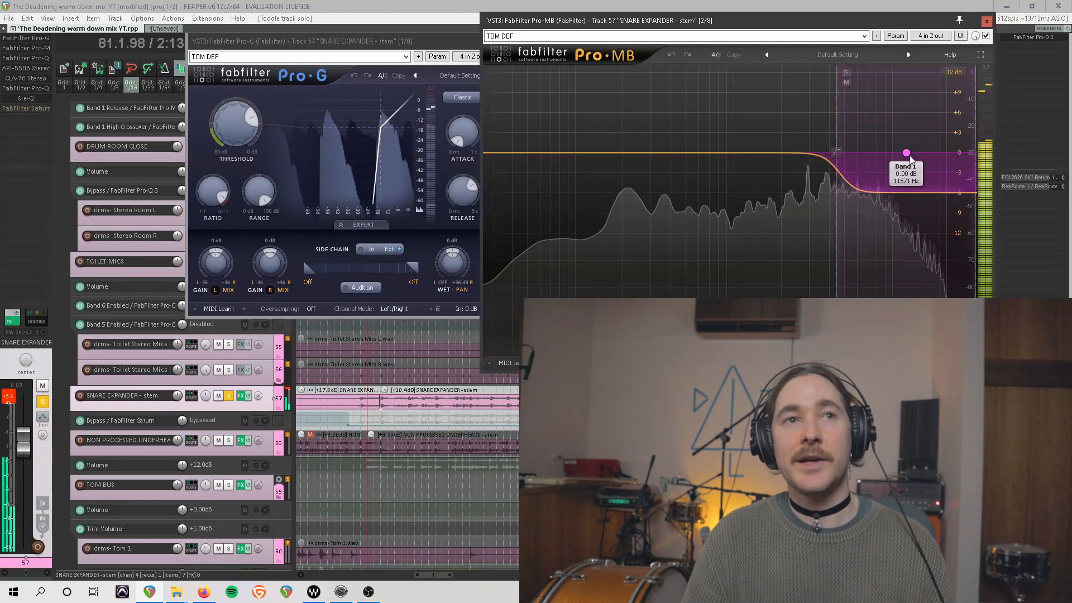
click(33, 58)
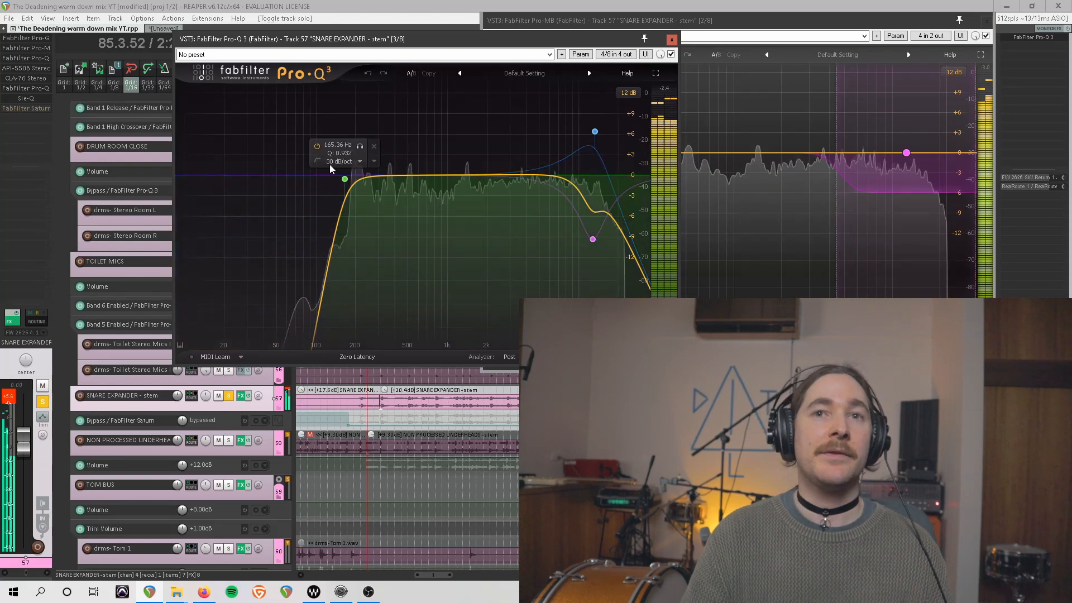
key(space)
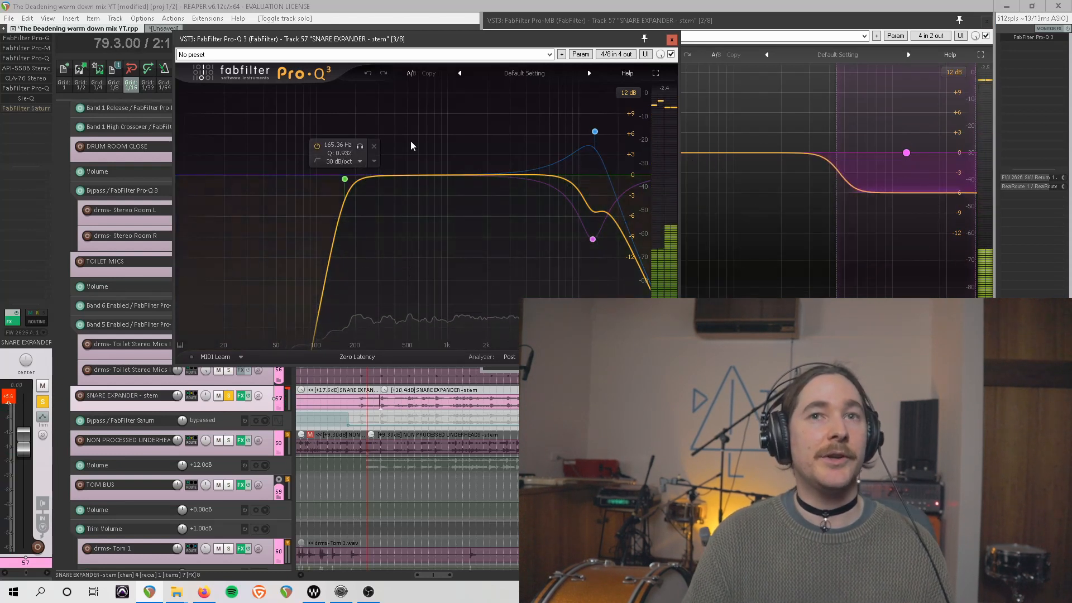
Open the API-550B Stereo equalizer on the snare expander track and compare it bypassed and active during playback.
click(33, 69)
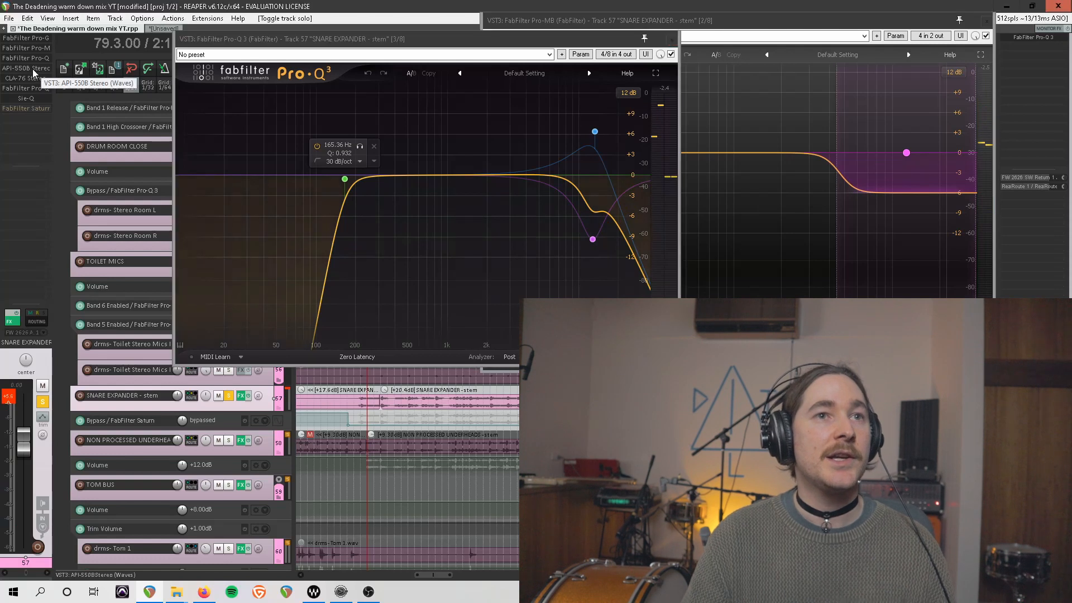
click(33, 69)
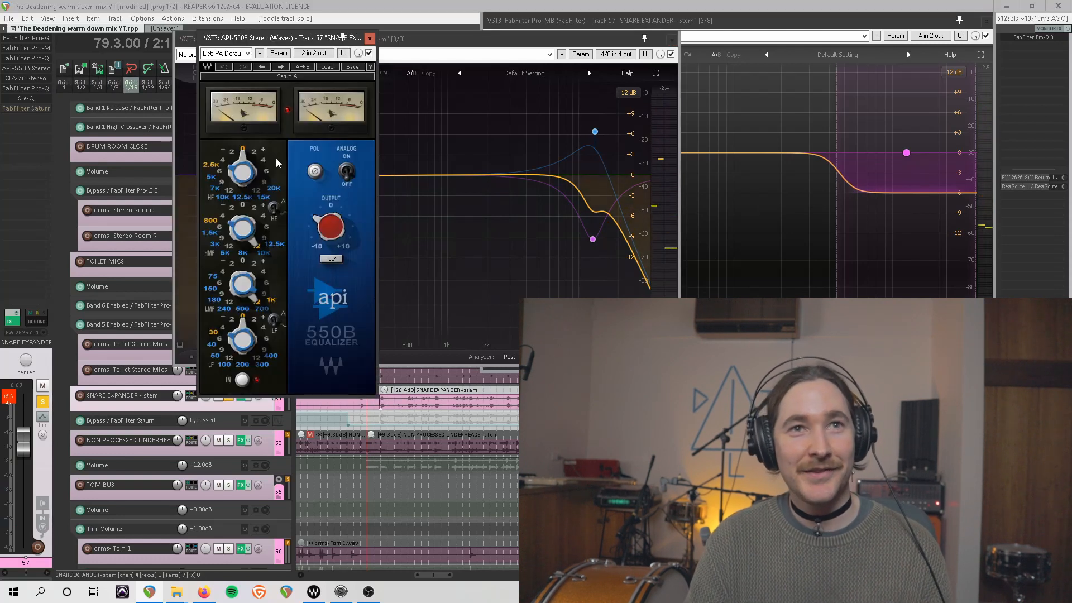
drag(280, 38, 439, 58)
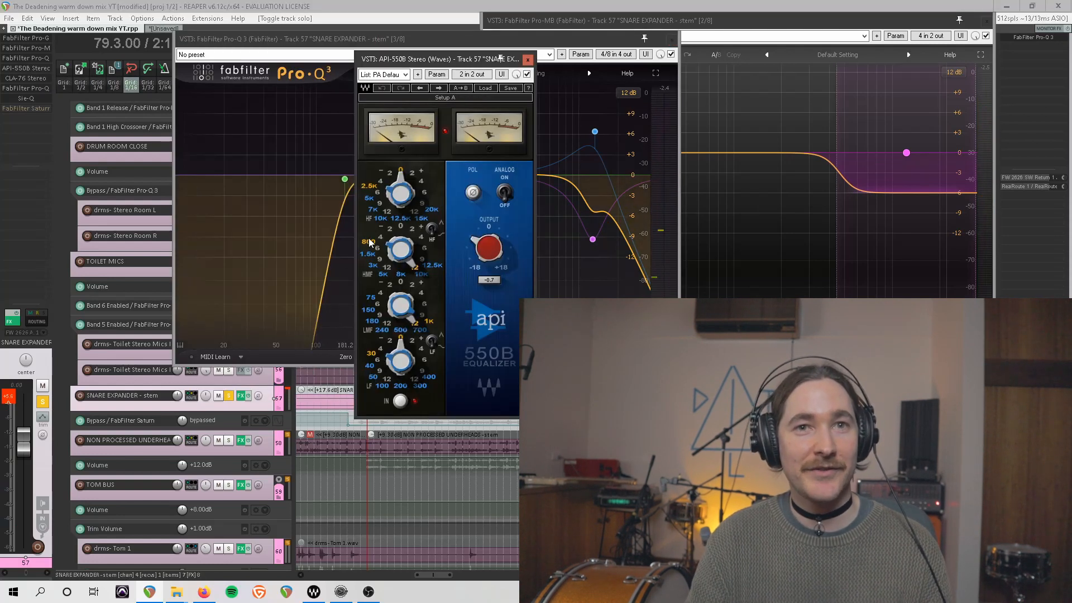
key(space)
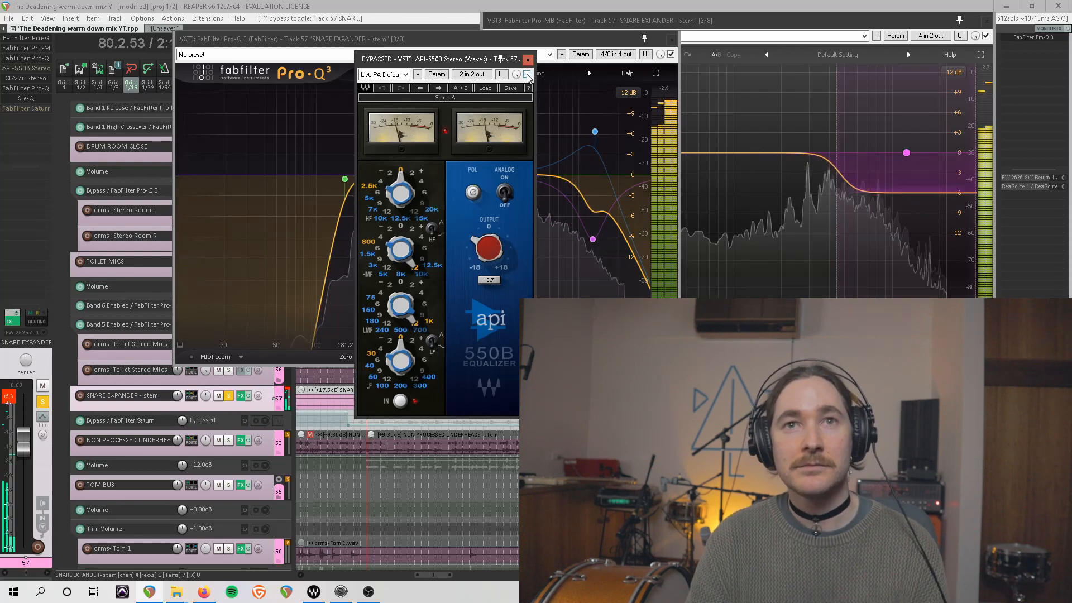
click(527, 74)
click(527, 74)
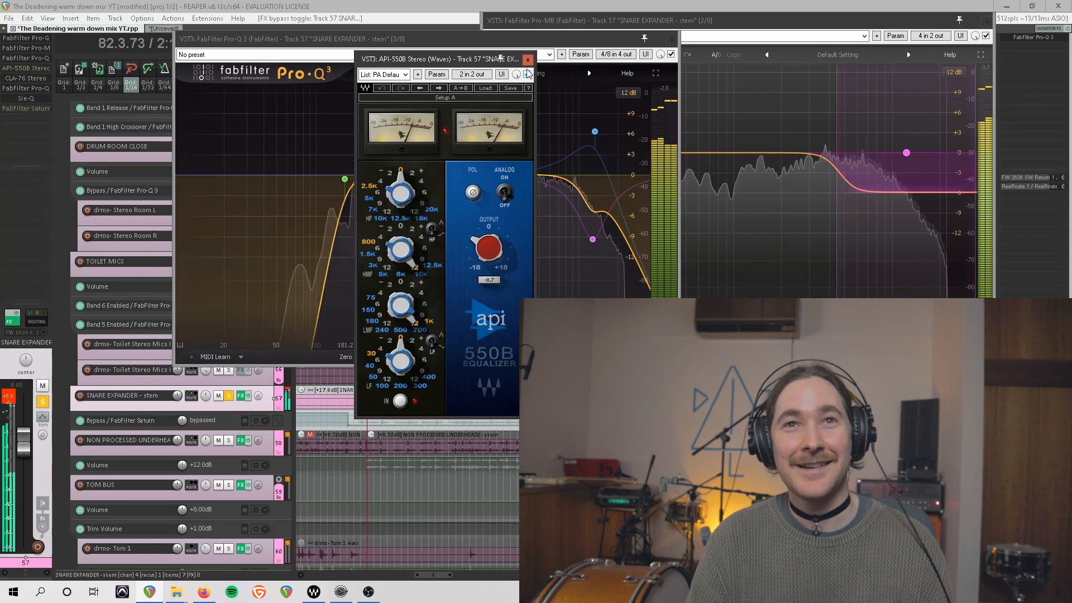
Open the snare expander's CLA-76 compressor and examine its attack setting during playback.
click(32, 78)
click(32, 79)
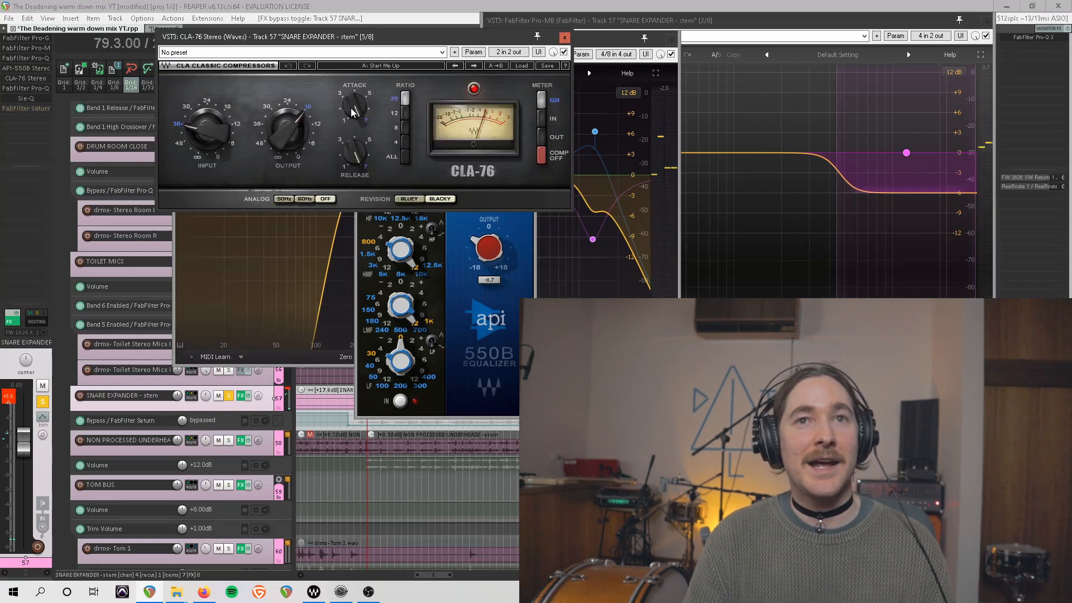
key(space)
mouse_move(350, 108)
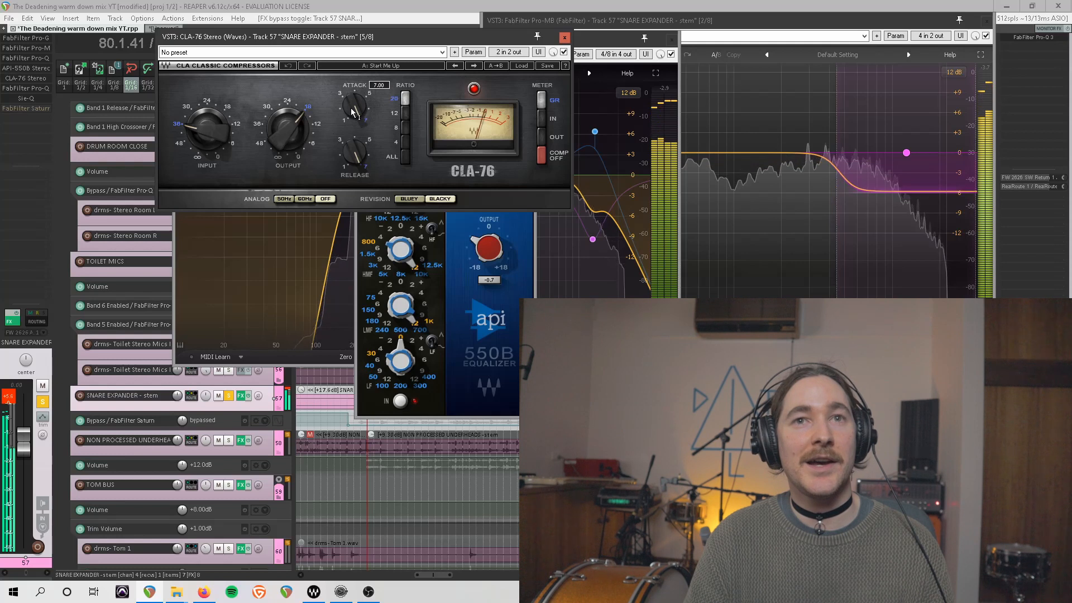
Examine the boost band in the snare expander's second Pro-Q 3 and the knob settings in its Sie-Q equalizer.
drag(516, 118, 641, 160)
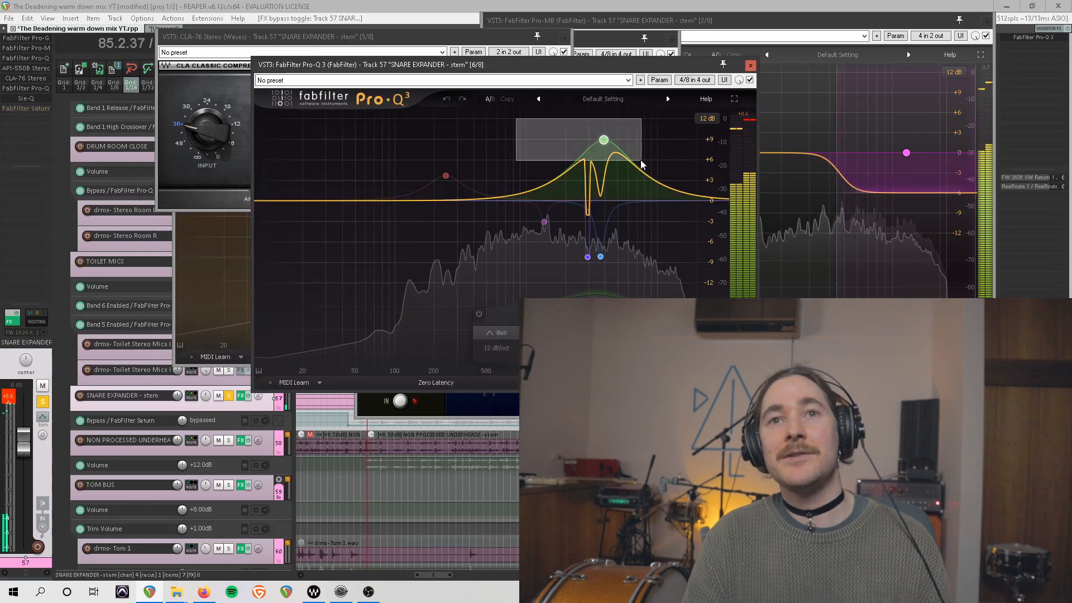
click(479, 314)
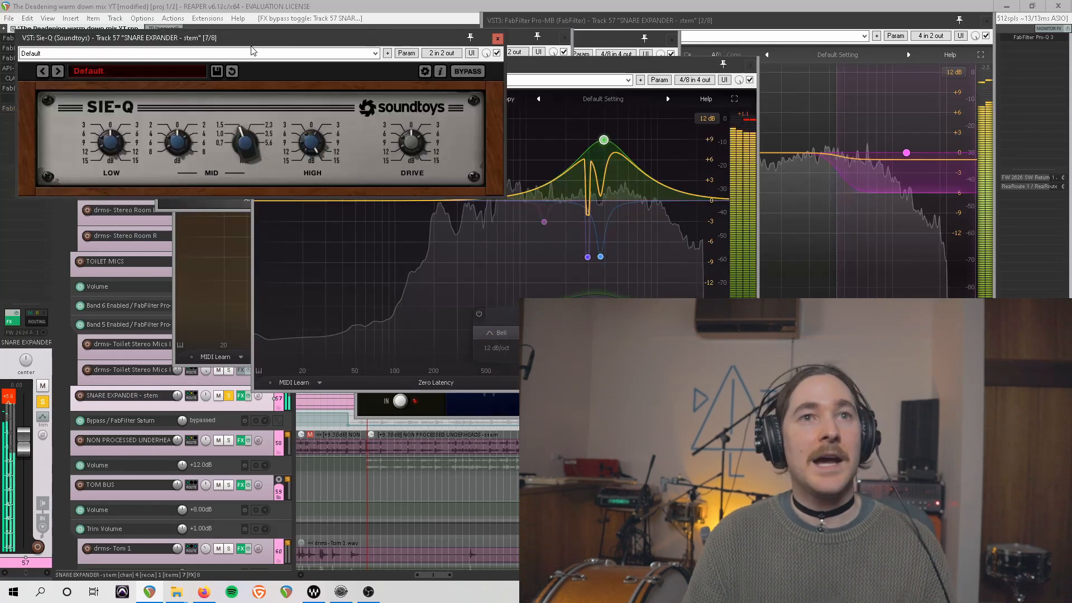
drag(250, 41, 374, 49)
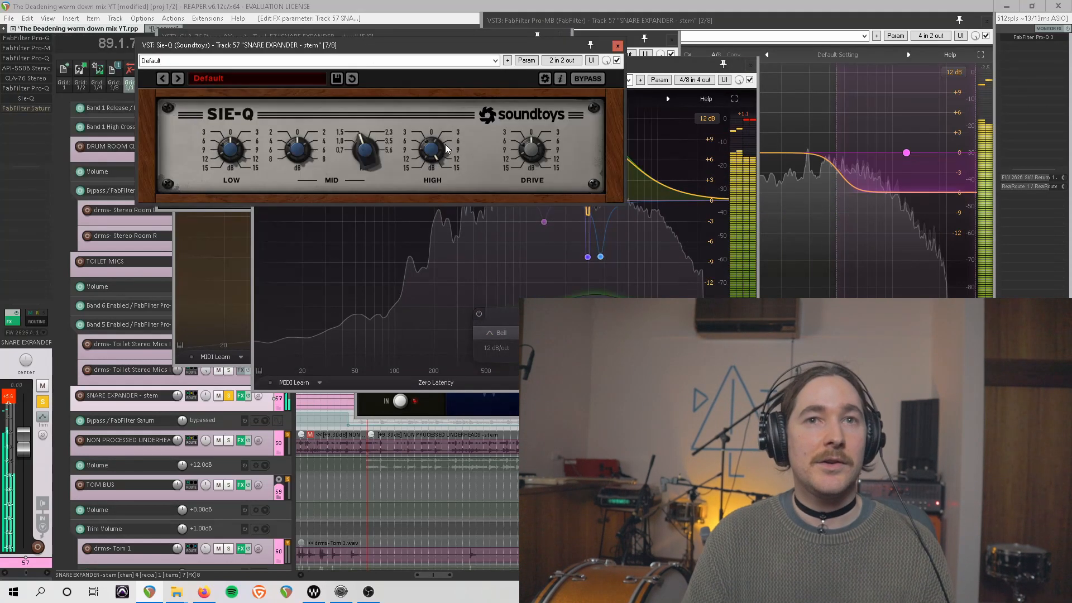
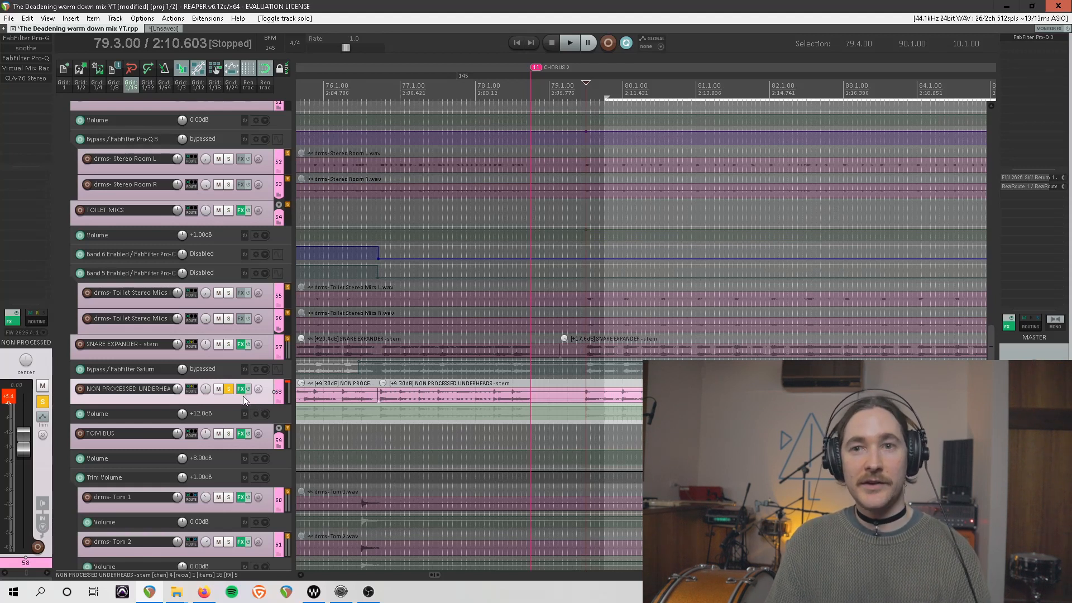
Open the Pro-G gate on the NON PROCESSED UNDERHEADS - stem track and audition it from the chorus.
click(32, 38)
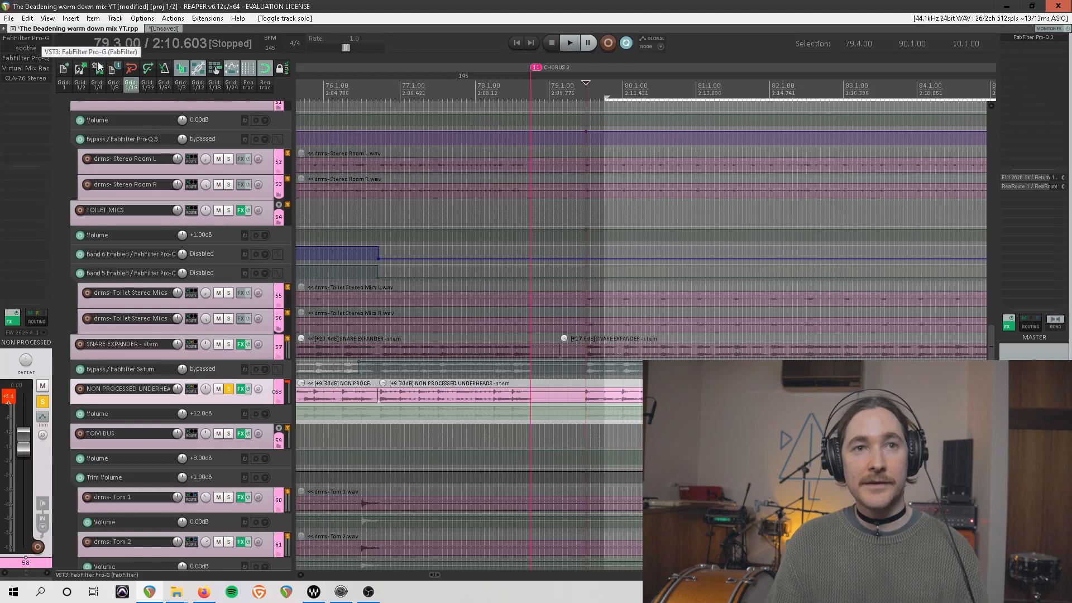
key(space)
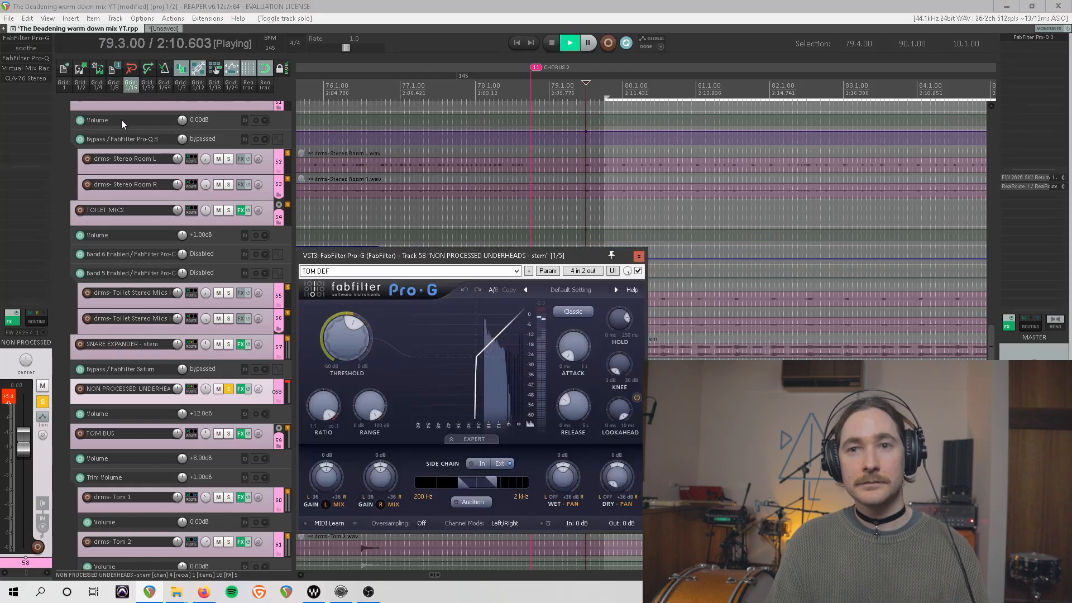
key(space)
Compare soothe bypassed and active on the underheads stem during playback, and examine the low and high cuts in its Pro-Q 3.
click(36, 47)
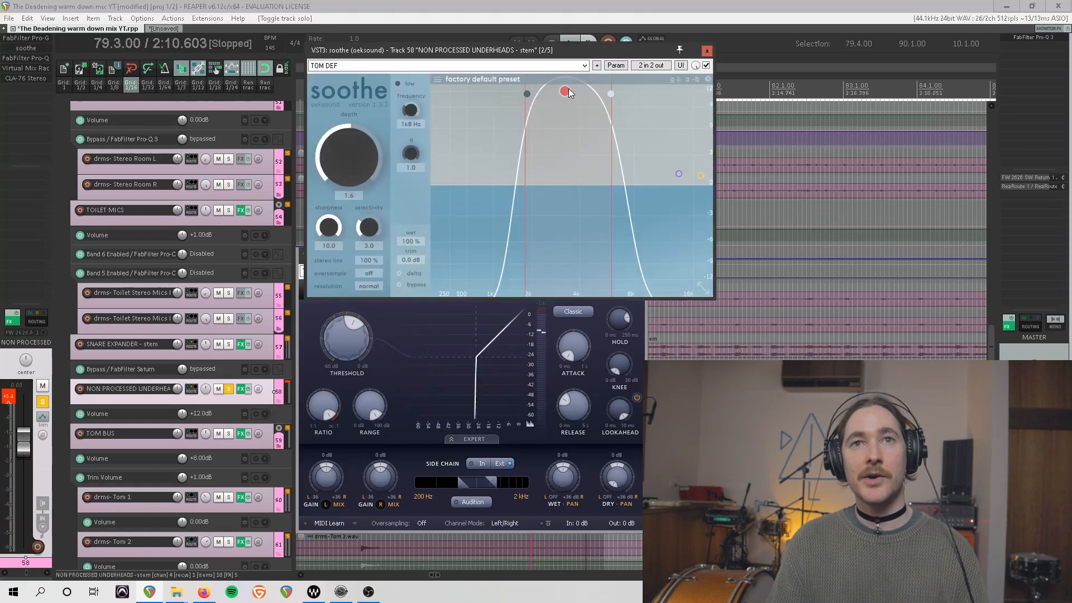
key(space)
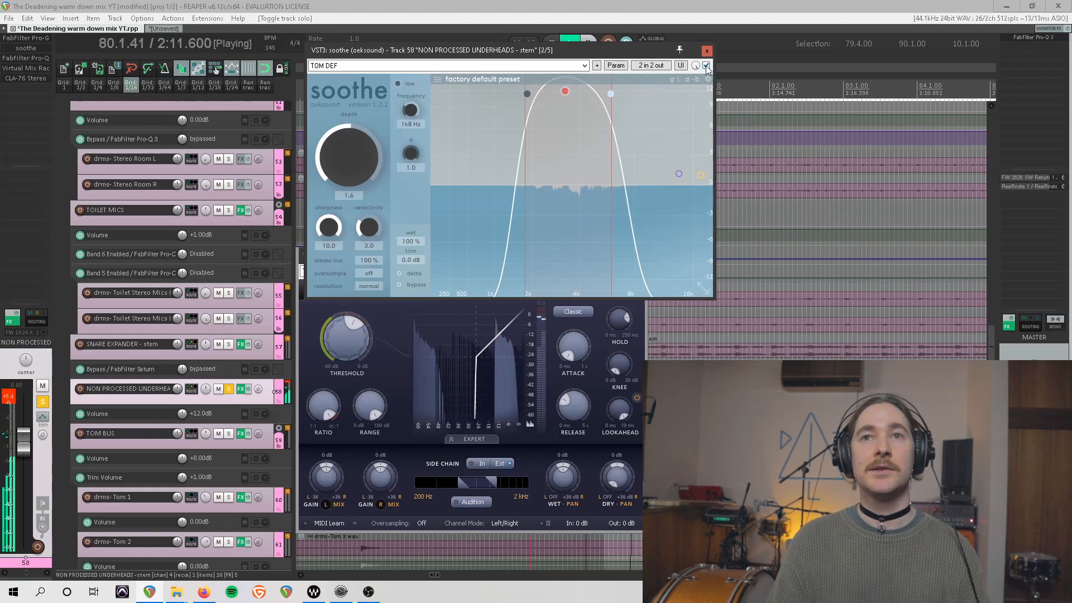
click(707, 66)
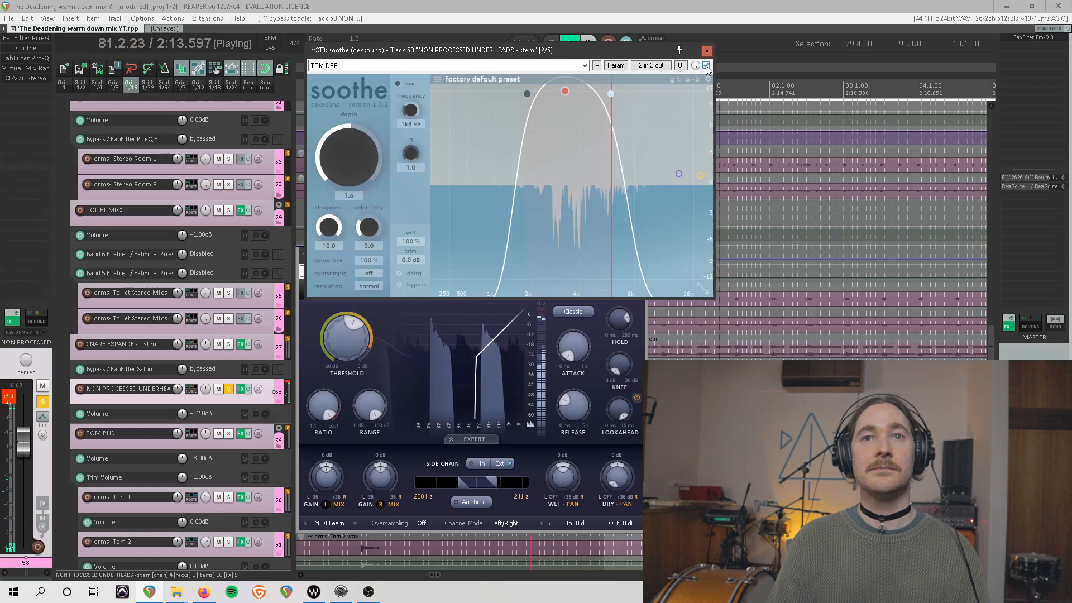
click(43, 58)
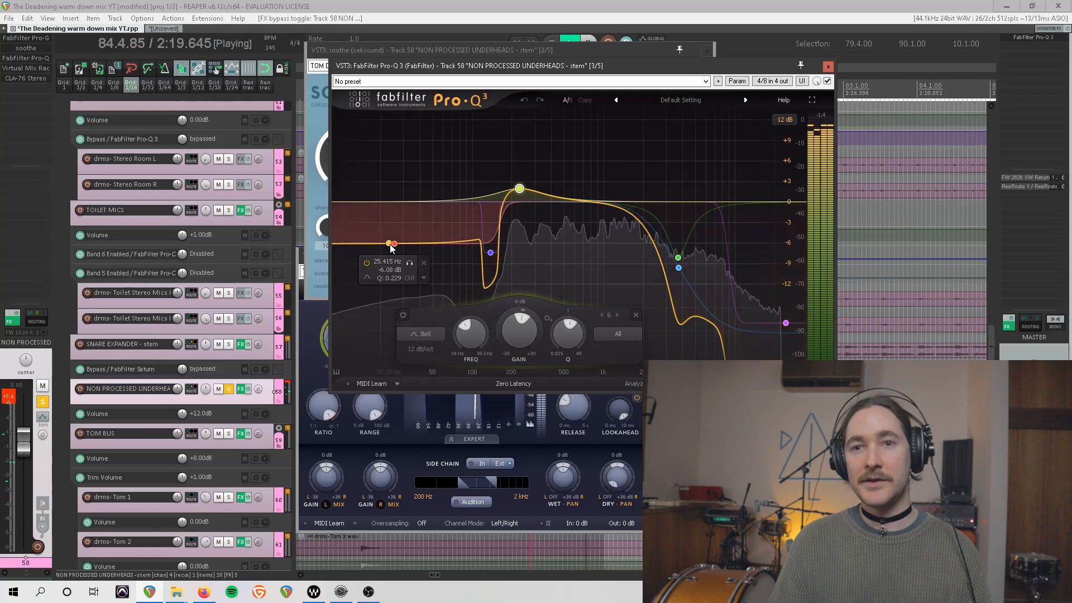
drag(371, 244, 458, 241)
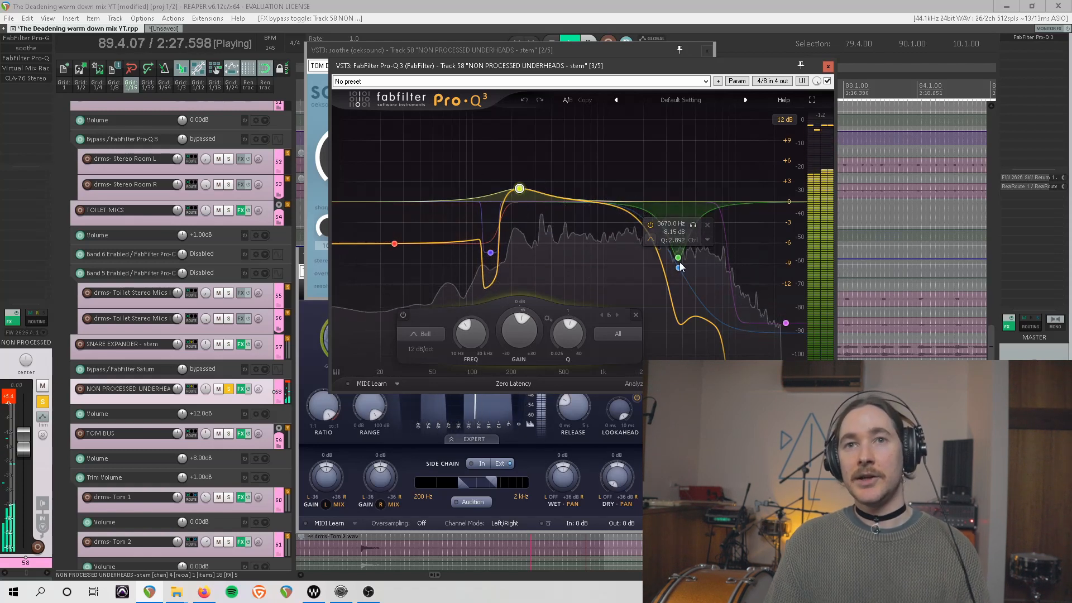
Examine the FG-Stress compressor in Virtual Mix Rack and the CLA-76 on the underheads stem, closing the plugin windows when done.
click(51, 73)
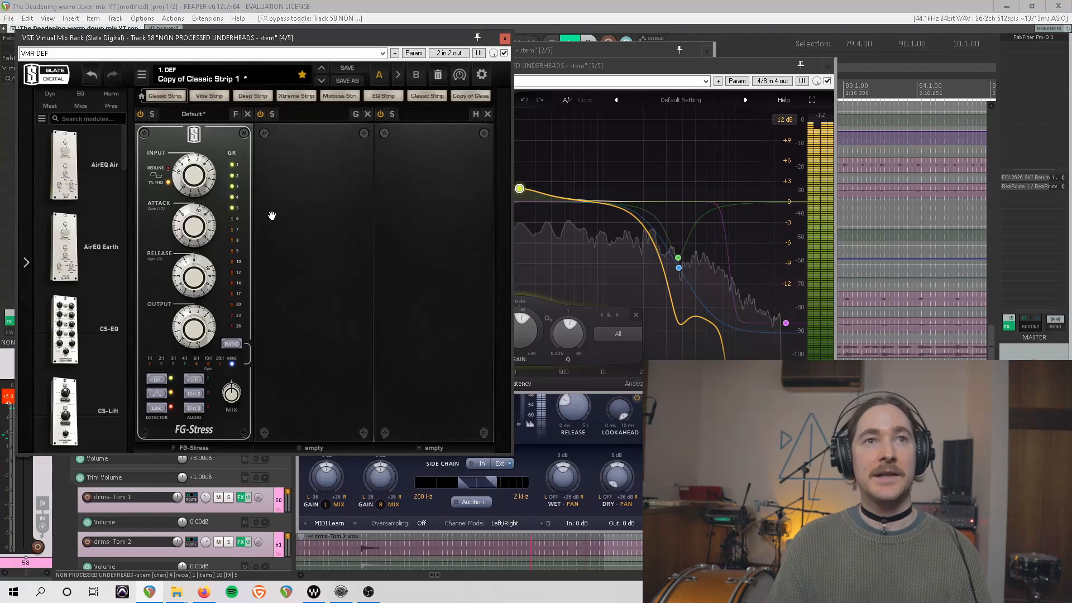
click(232, 392)
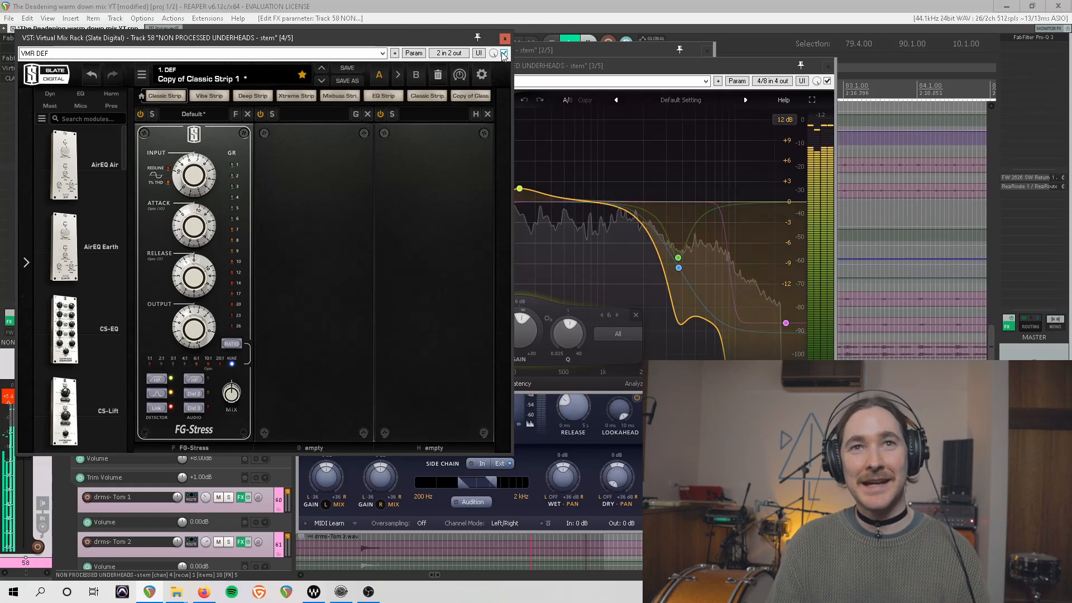
drag(160, 43, 427, 75)
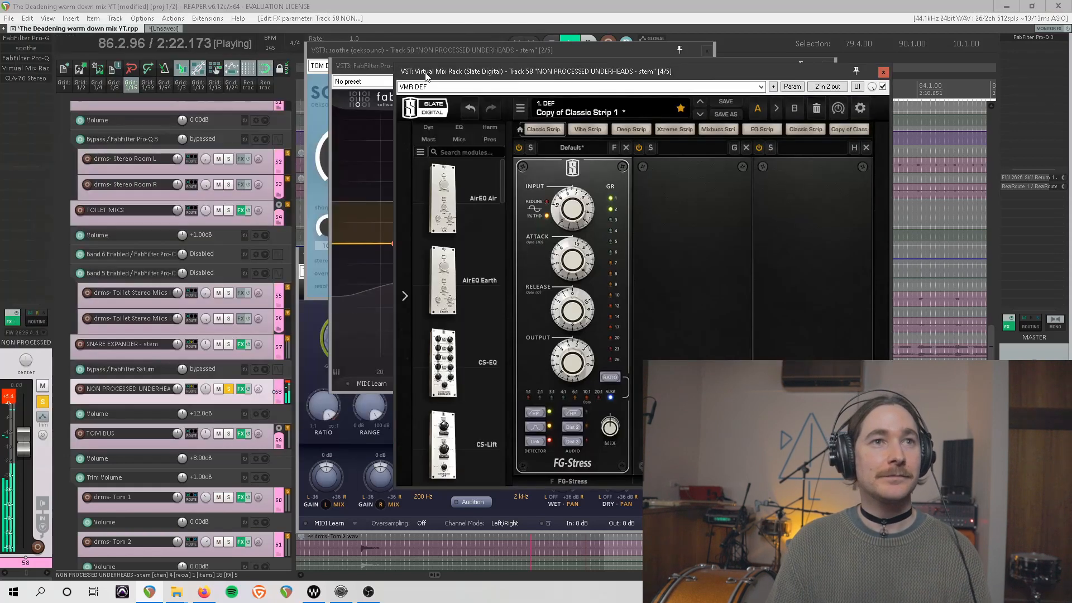
click(30, 79)
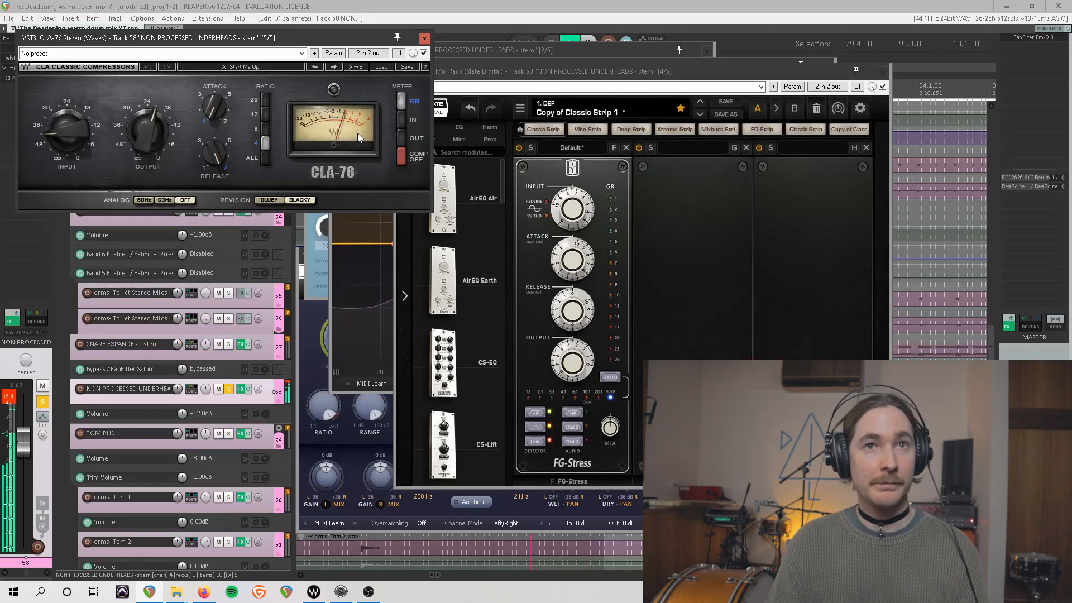
key(Escape)
Solo the SNARE BUS track alongside the underheads stem during playback.
scroll(236, 253, up, 10)
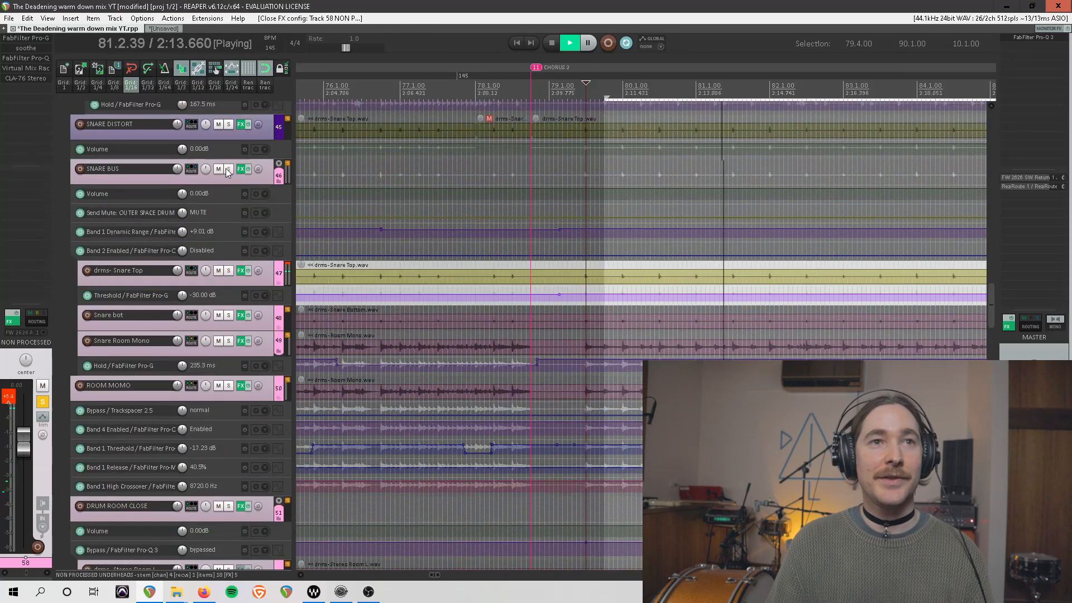
click(229, 125)
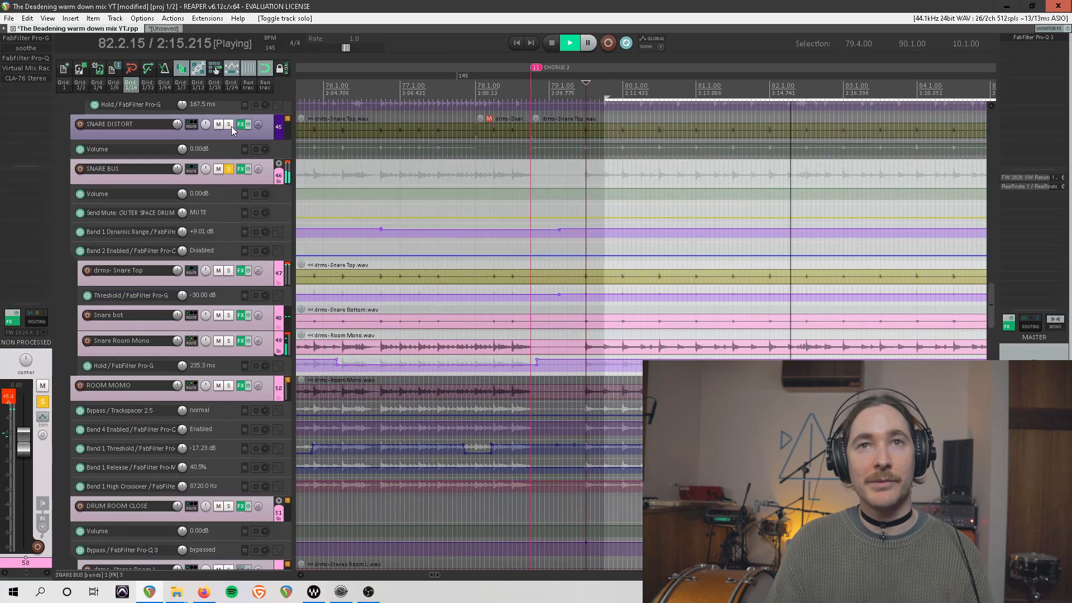
scroll(334, 261, down, 6)
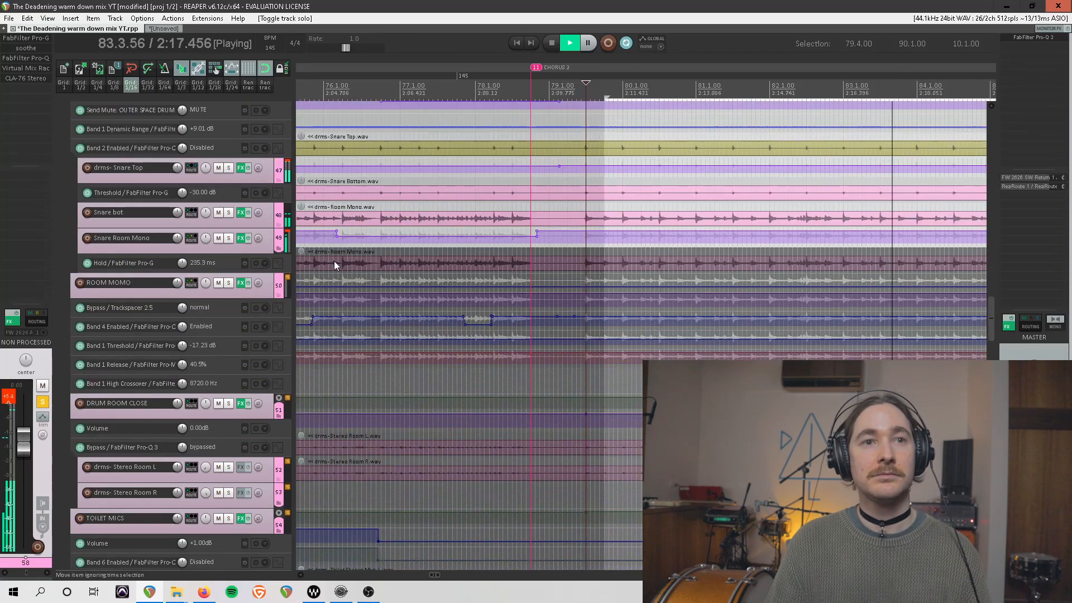
Pull the NON PROCESSED UNDERHEADS stem's volume down to -inf during playback, reset it to 0.00 dB and stop playback.
scroll(230, 361, down, 3)
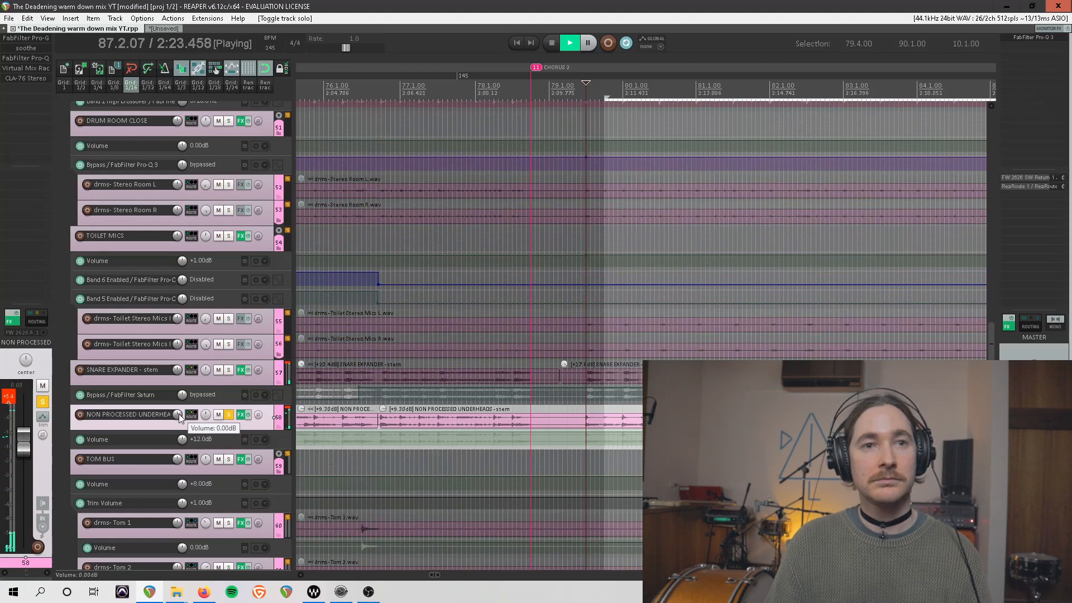
mouse_move(177, 413)
mouse_down()
mouse_move(178, 447)
mouse_move(177, 417)
mouse_up()
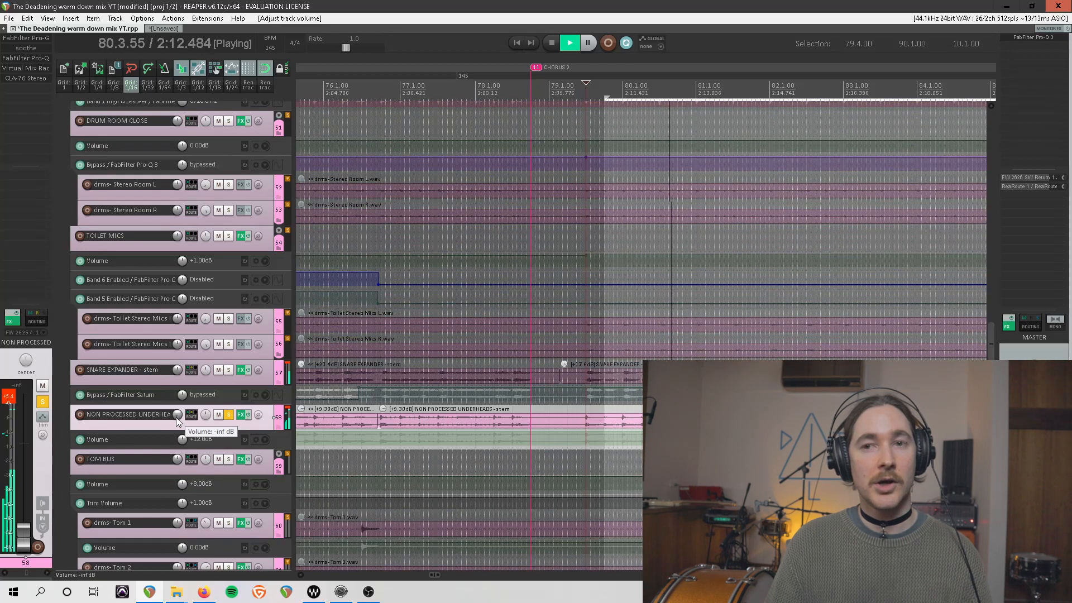
double_click(176, 416)
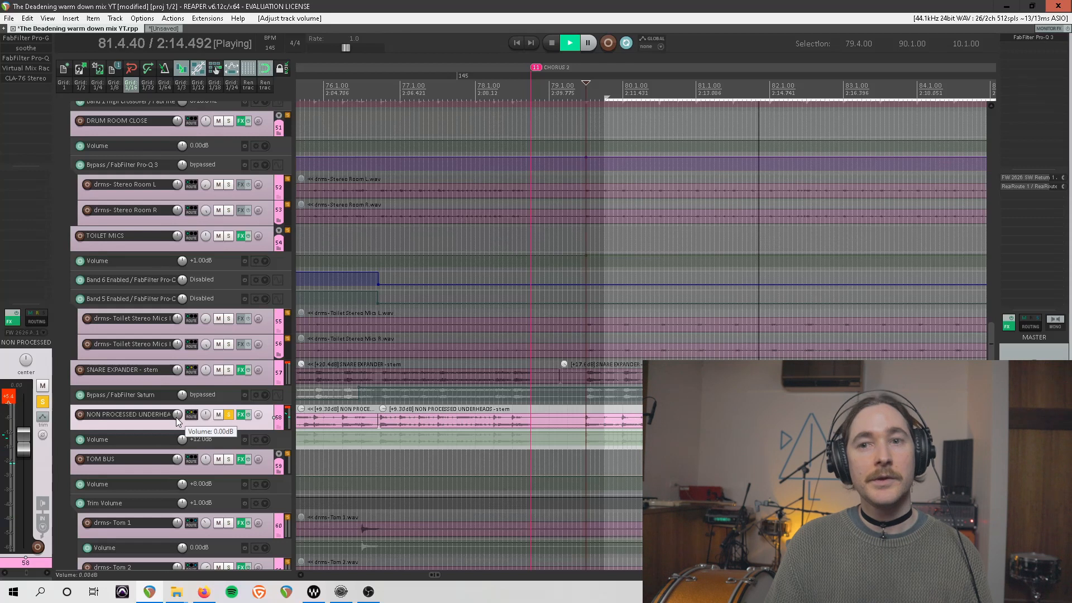
key(space)
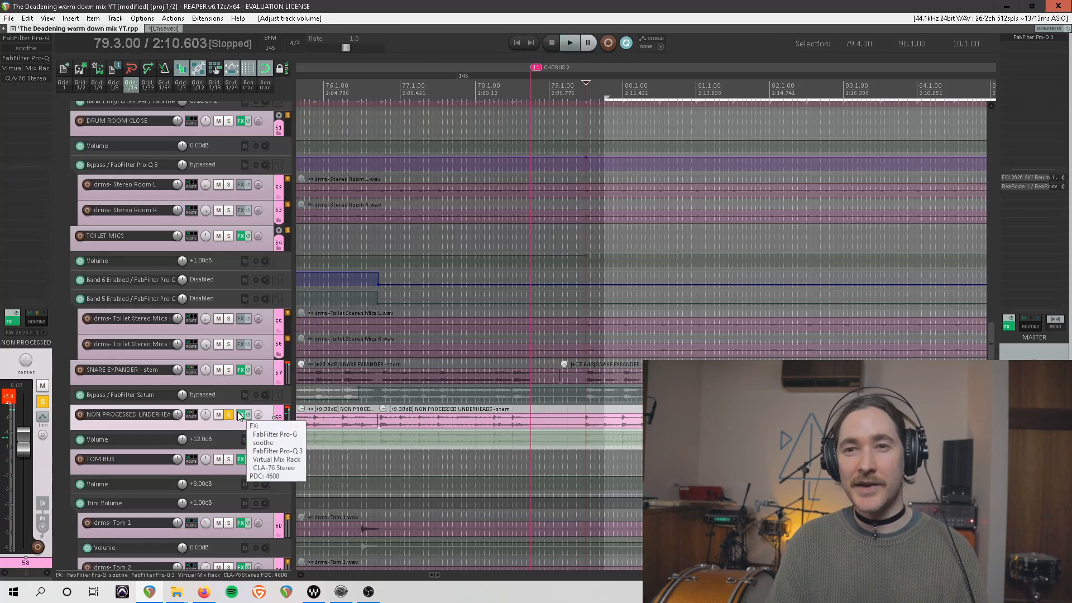
Unsolo the underheads stem and solo the TOM BUS track instead.
click(228, 185)
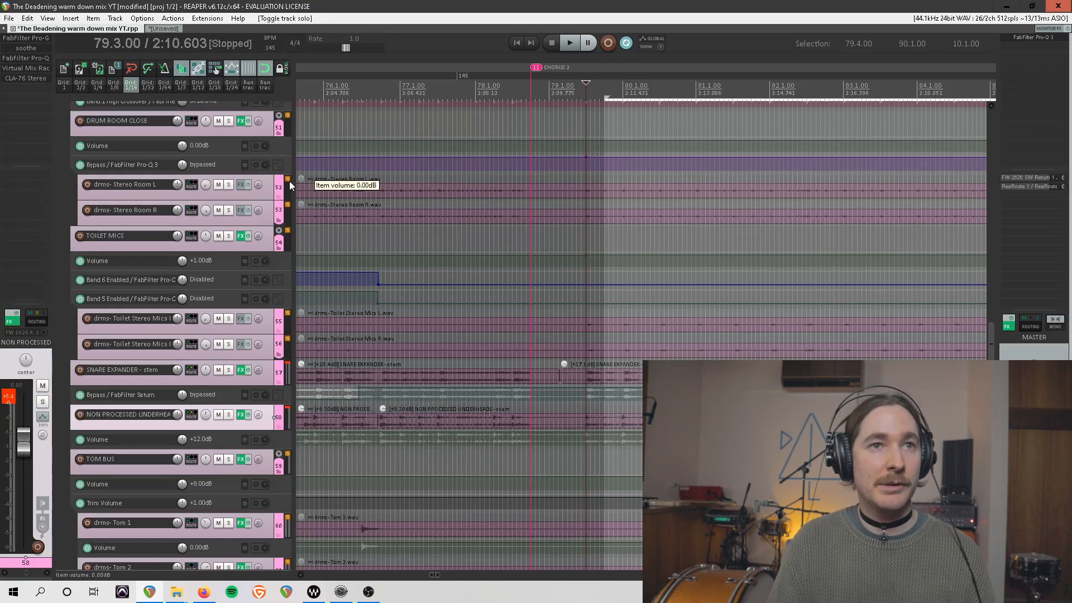
scroll(138, 229, down, 10)
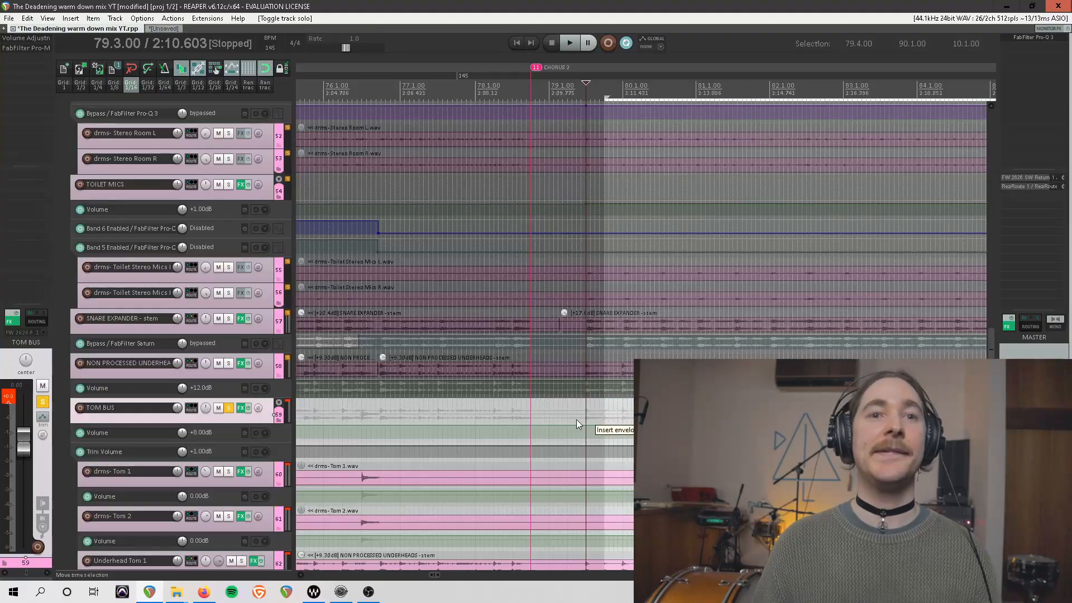
Set the time selection from 28.4.25 to 29.4.00 and audition the soloed tom bus over it.
scroll(577, 420, left, 5)
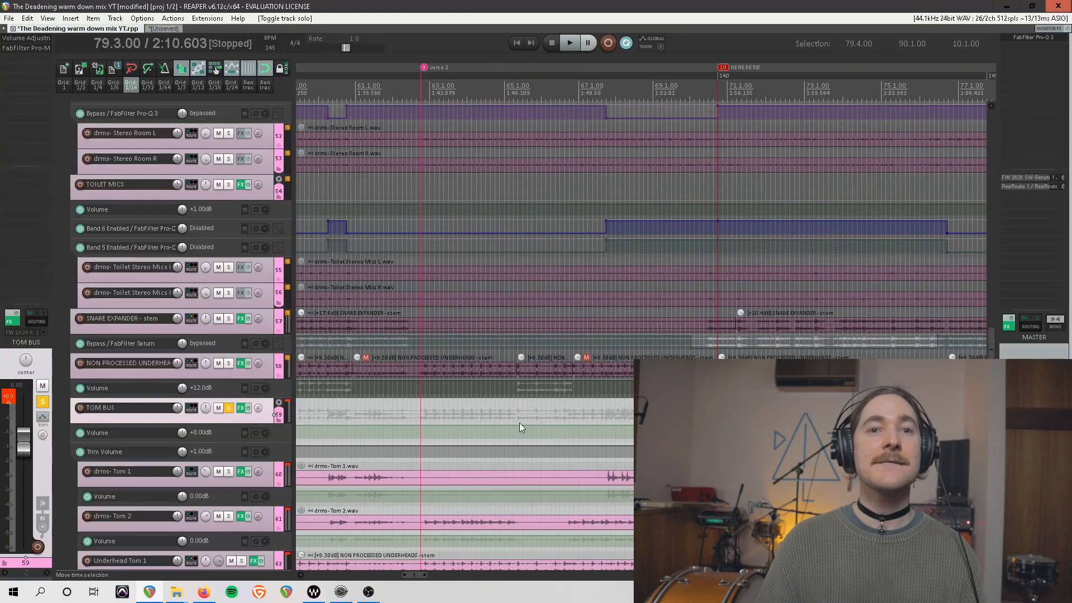
scroll(520, 427, left, 10)
scroll(769, 205, up, 4)
drag(740, 101, 845, 100)
scroll(708, 98, up, 3)
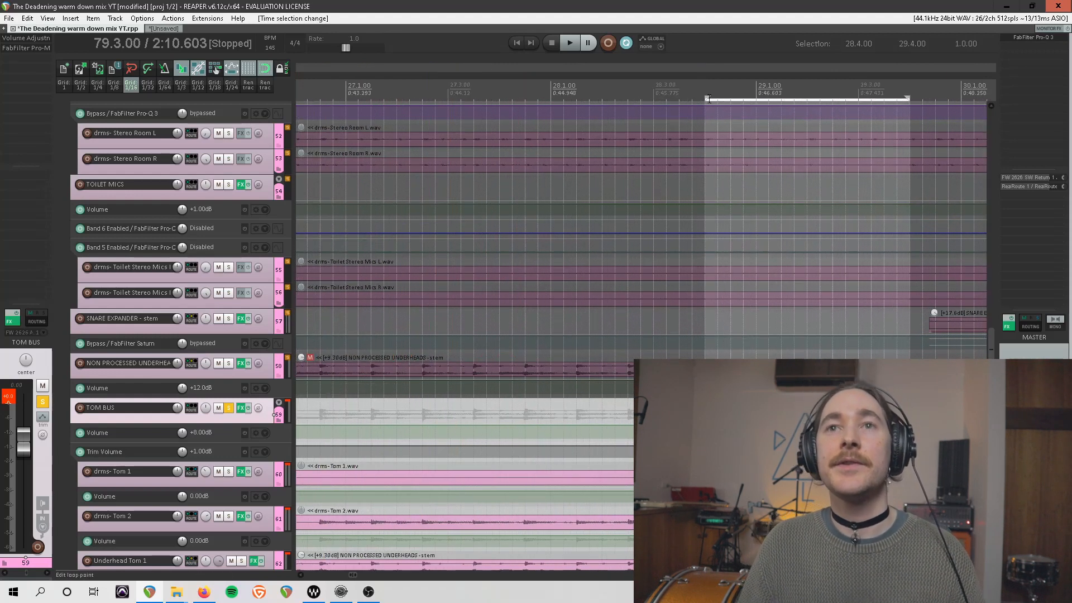
drag(709, 97, 719, 98)
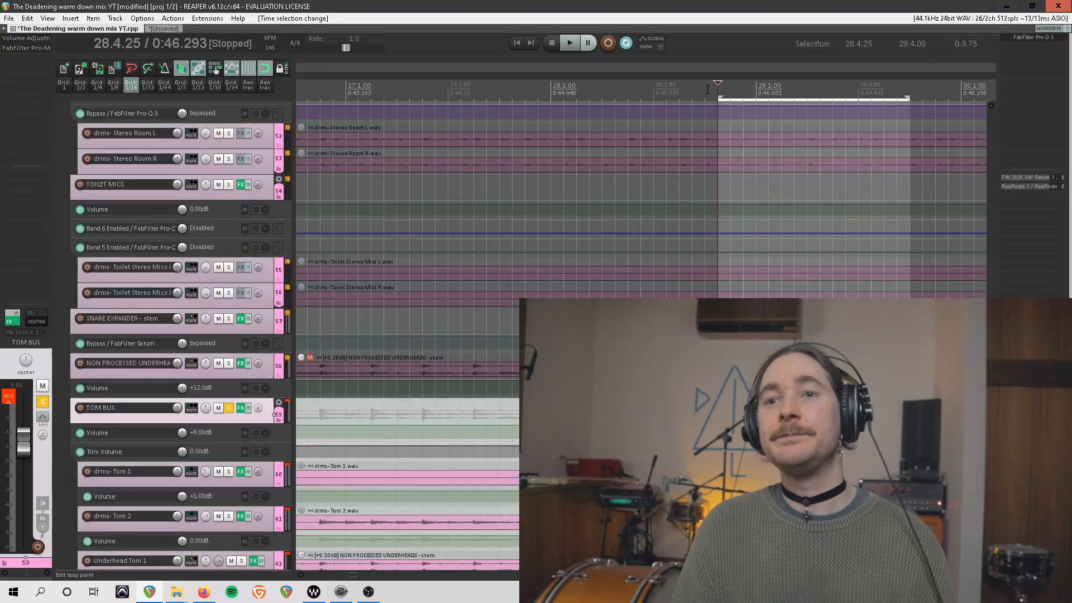
key(space)
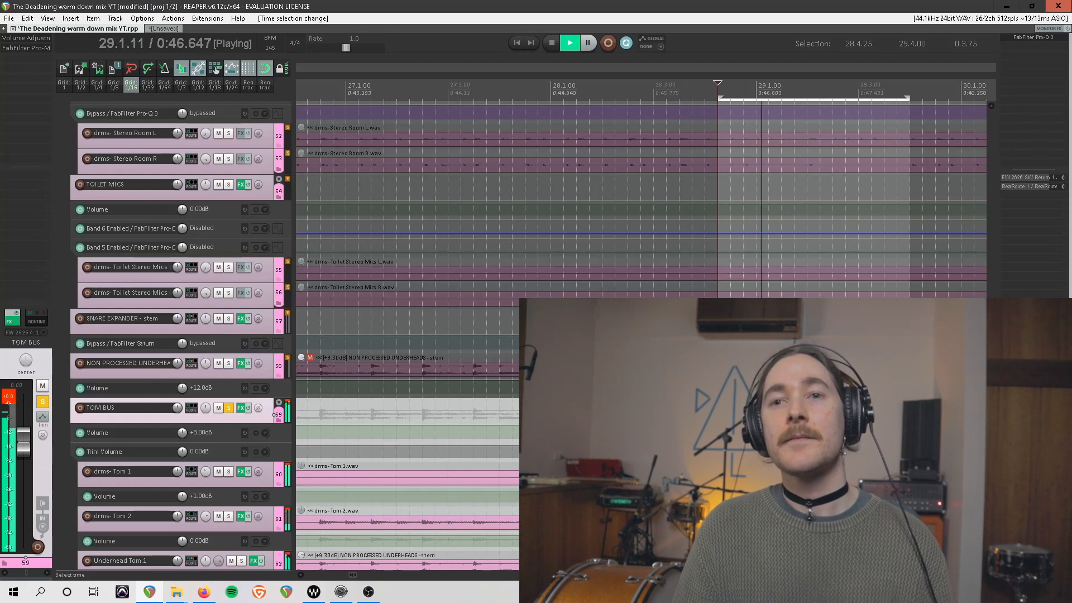
key(space)
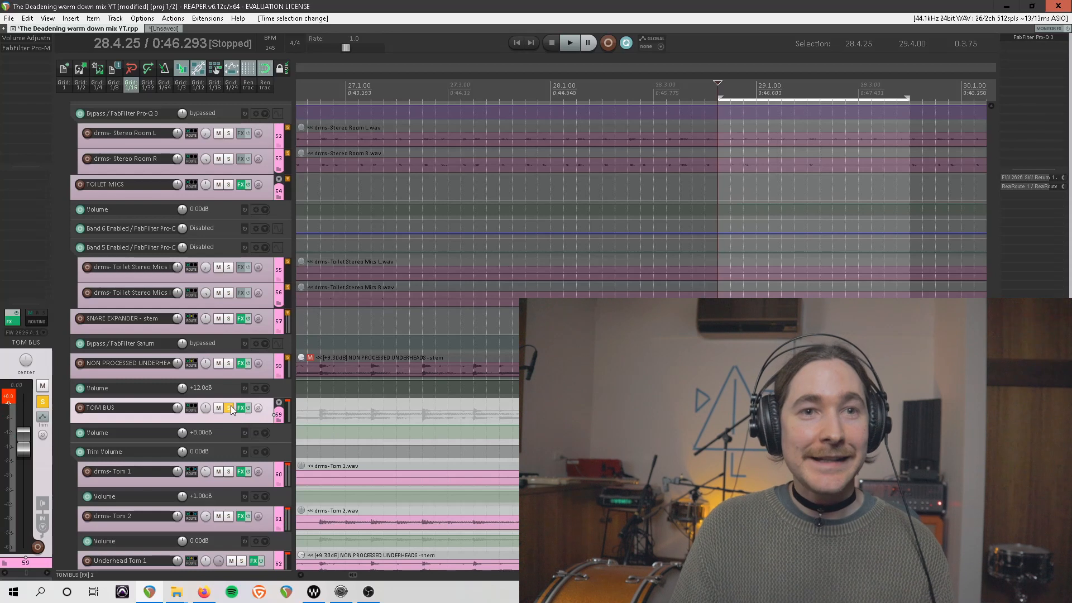
Switch the solo from the tom bus to drms- Tom 1 and examine the 550 Hz bell in its first Pro-Q 3.
key(F6)
click(257, 483)
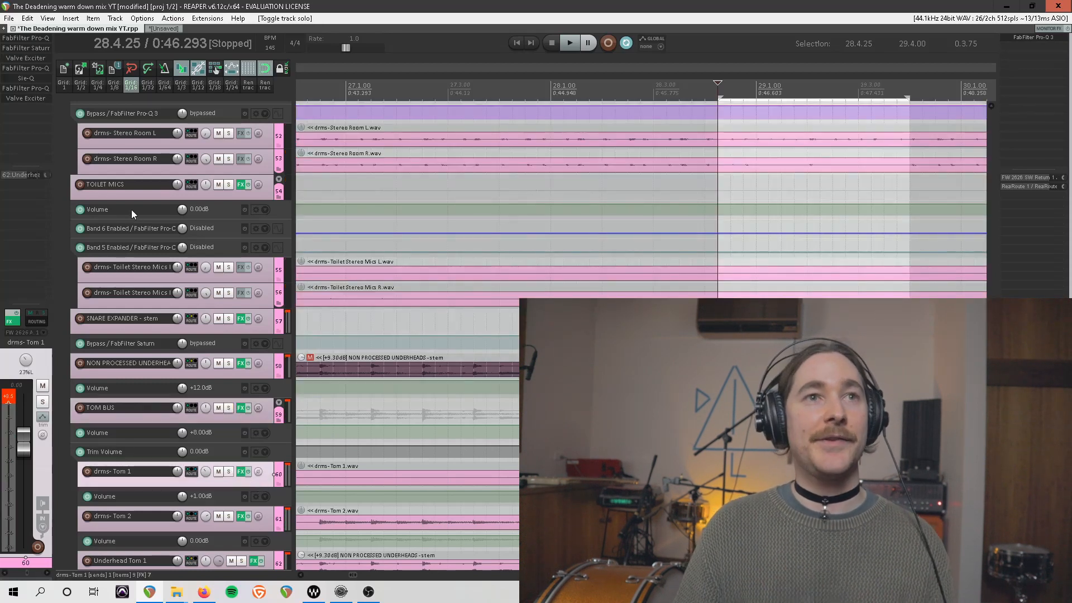
key(F6)
click(47, 39)
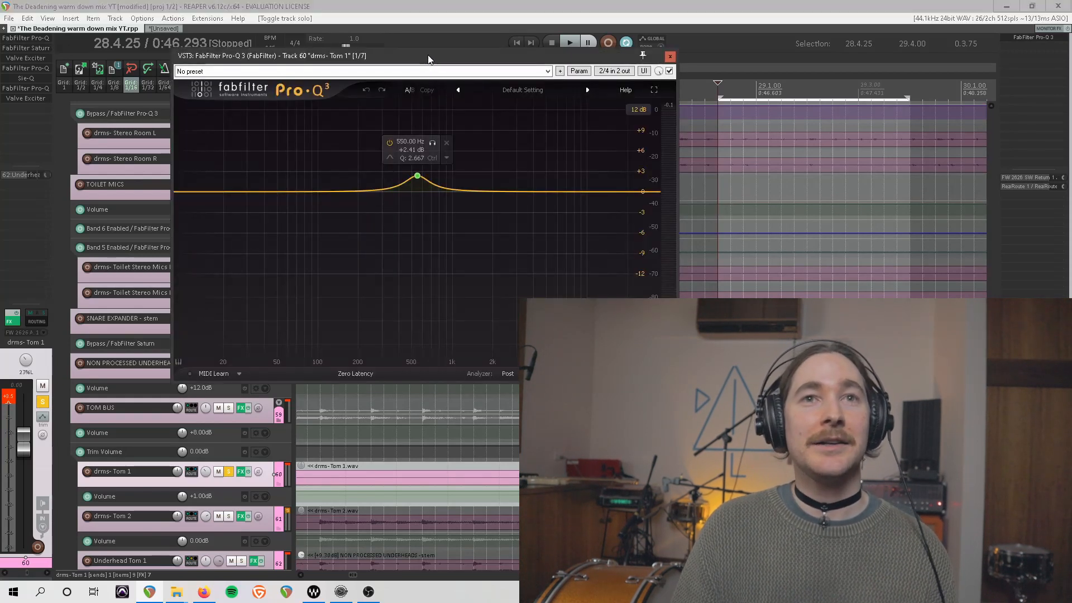
drag(428, 54, 530, 56)
click(520, 177)
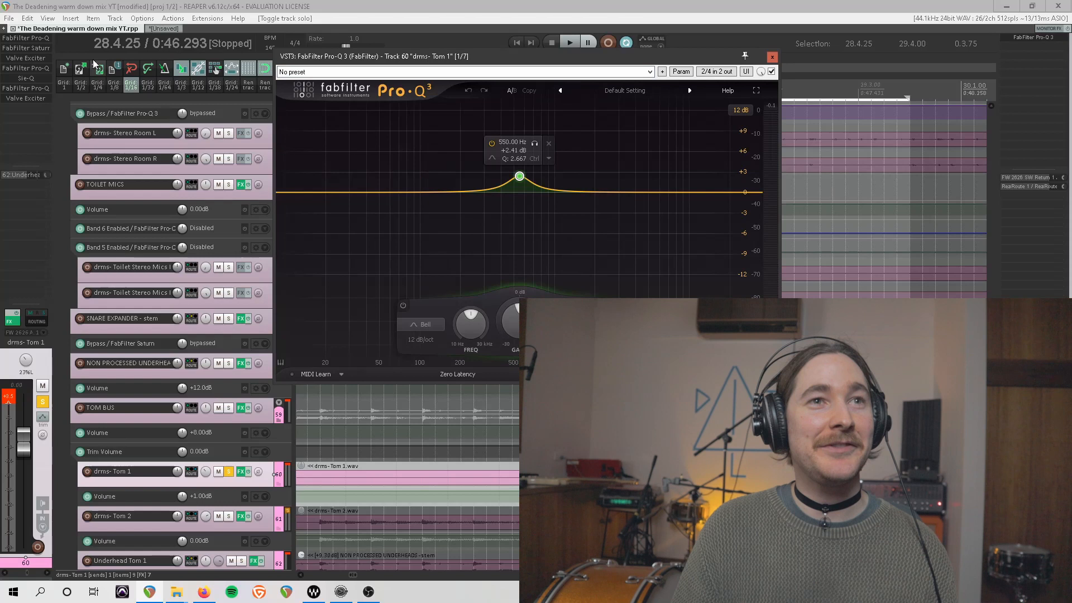
Open FabFilter Saturn on Tom 1 and examine the band 3 level and its Warm Tape settings.
click(50, 48)
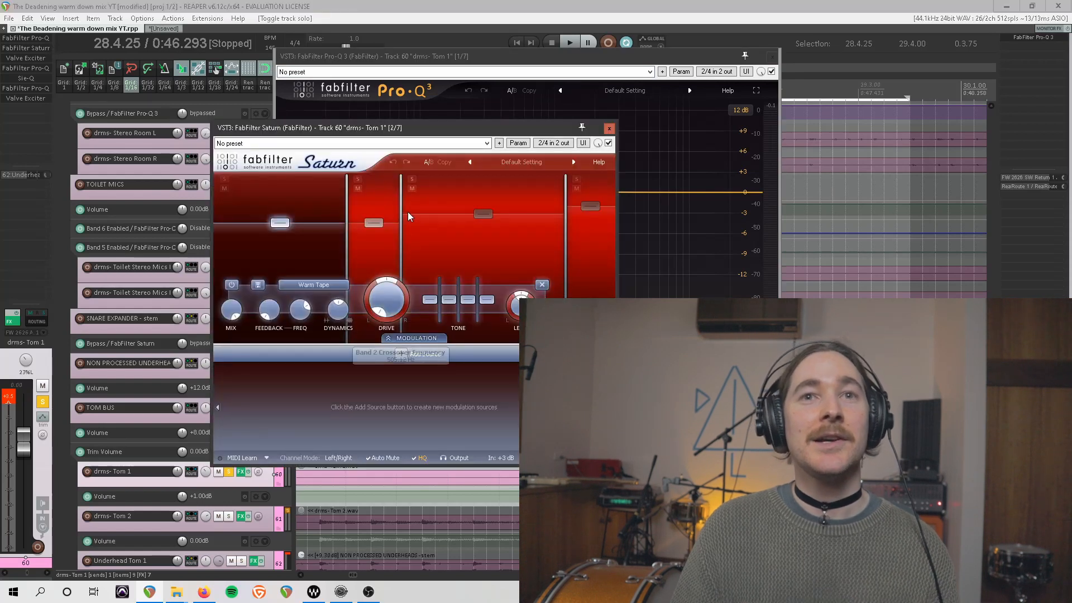
mouse_move(383, 222)
click(488, 216)
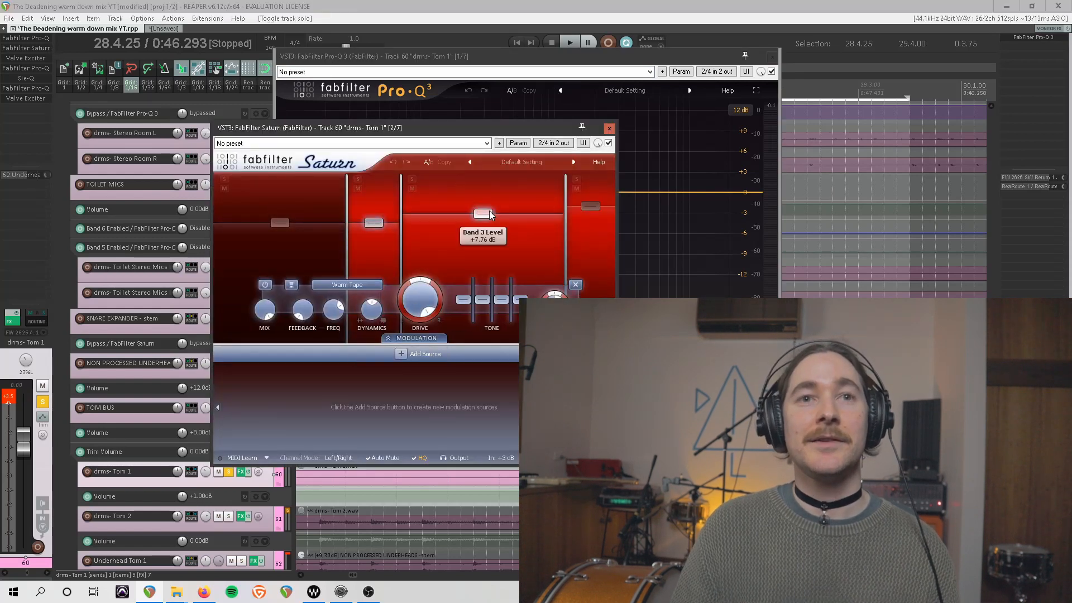
mouse_move(484, 219)
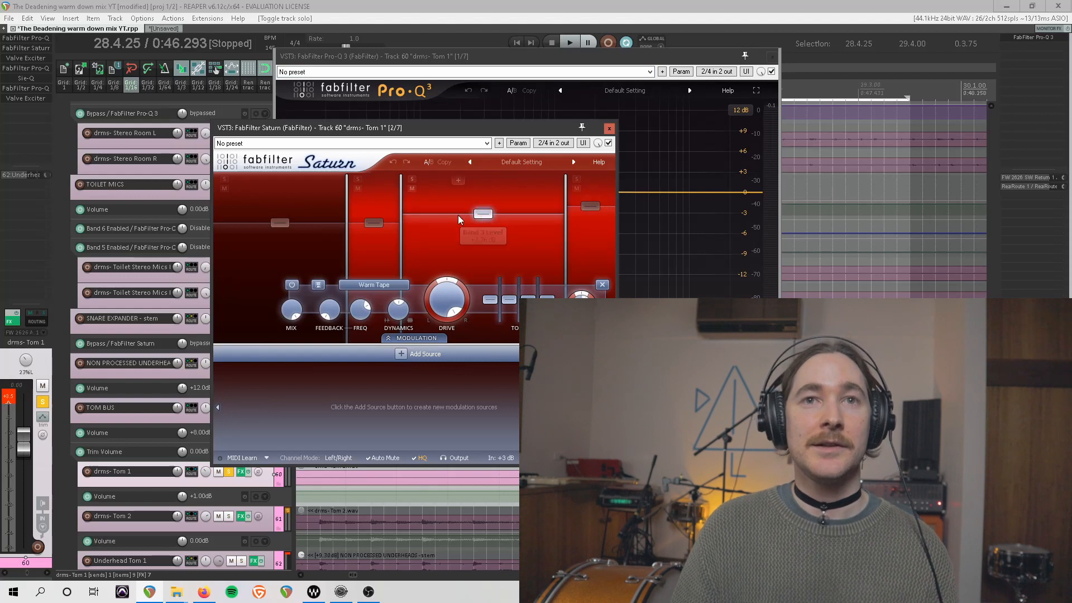
Compare Saturn bypassed and active on Tom 1 during playback, then stop playback.
key(space)
click(609, 143)
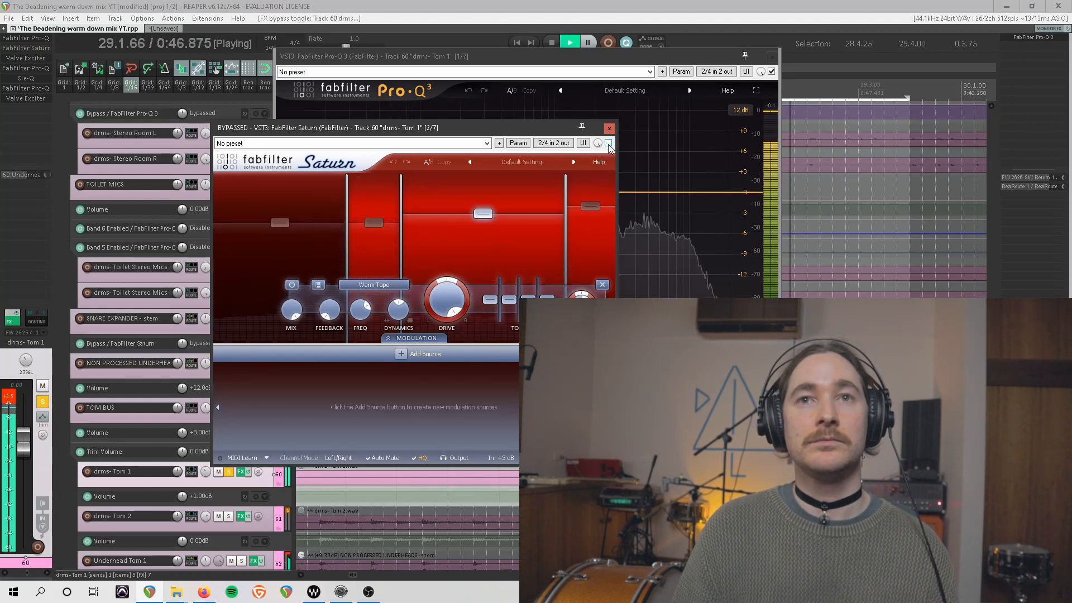
click(609, 143)
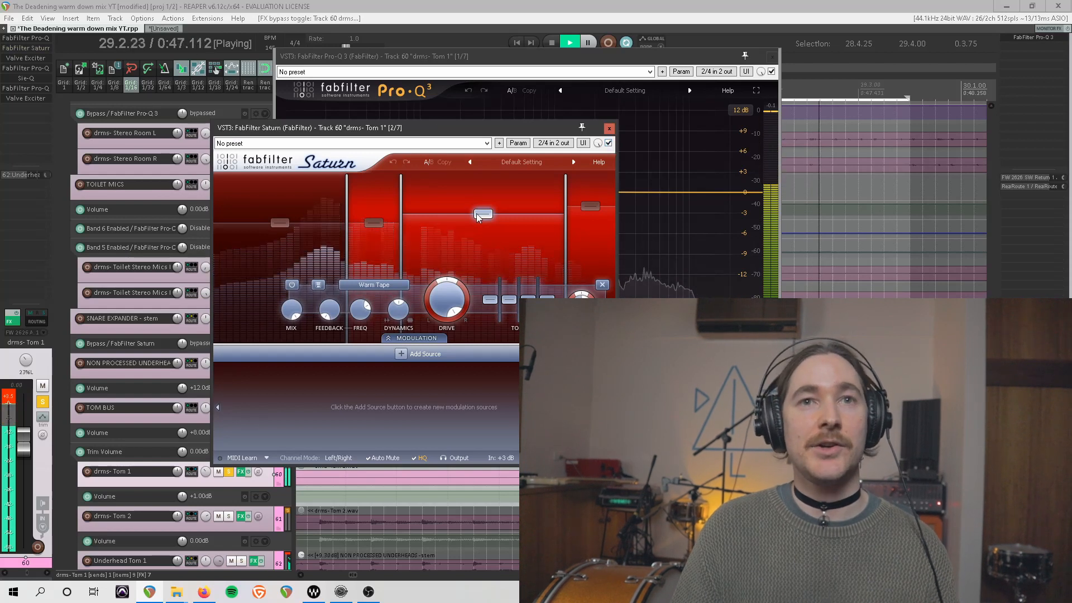
key(space)
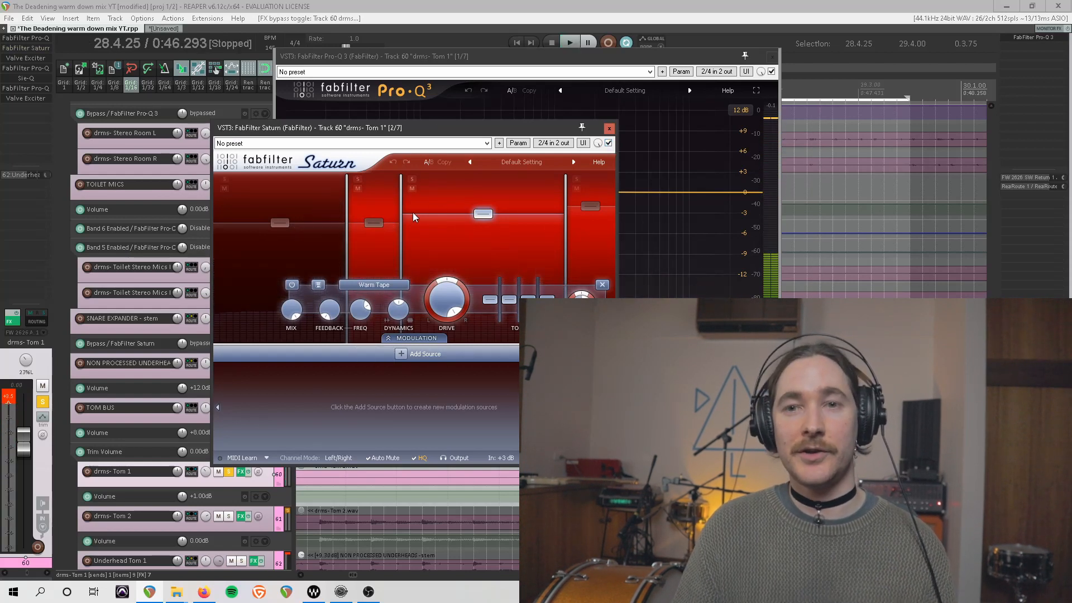
Arrange Tom 1's first Valve Exciter and second Pro-Q 3 windows side by side to examine both plugins.
mouse_move(404, 210)
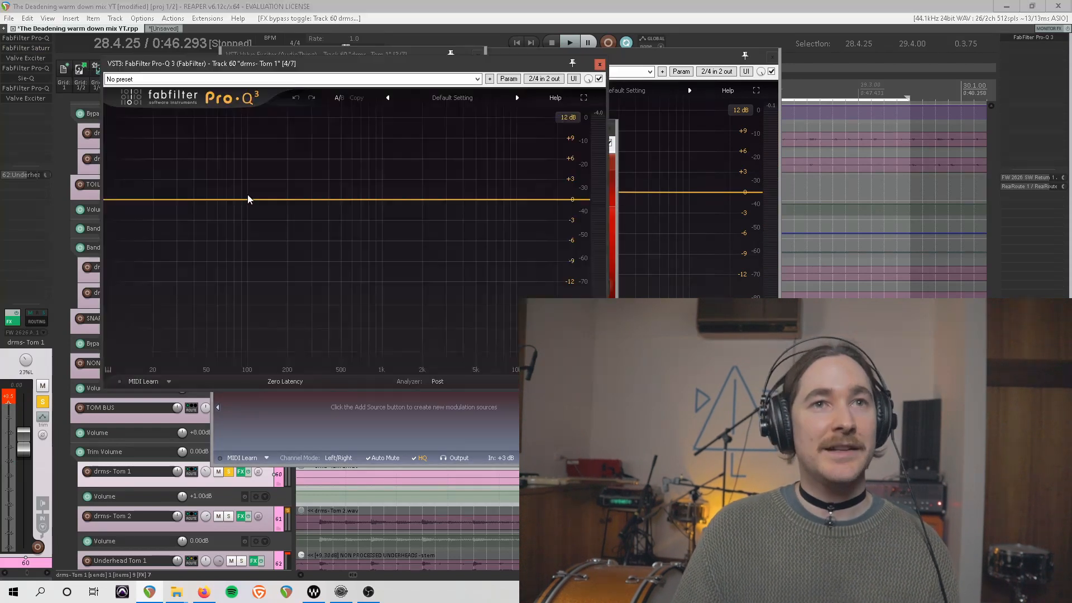
drag(295, 63, 522, 61)
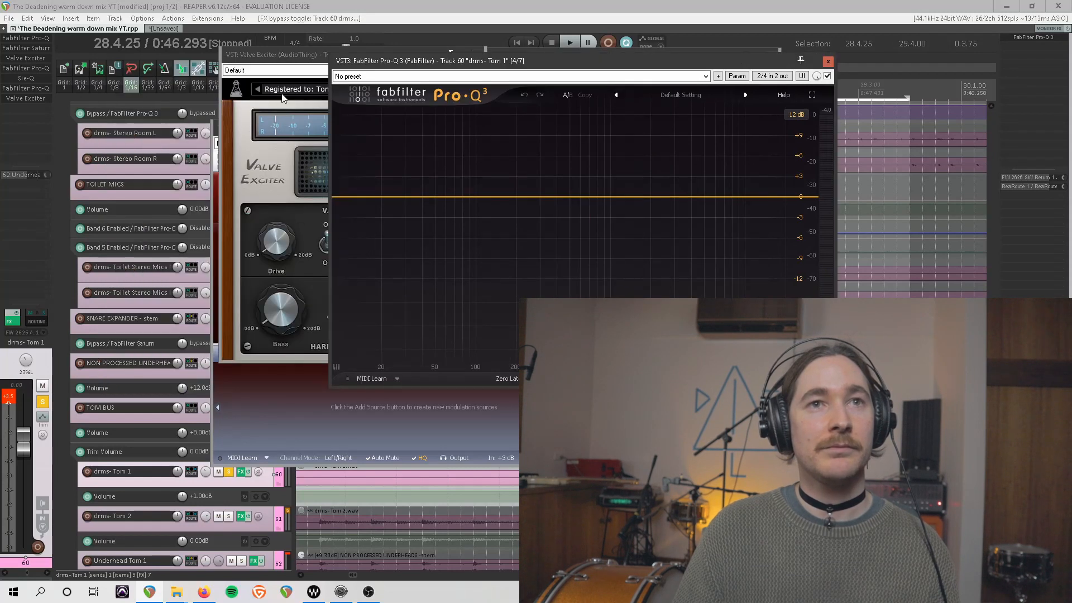
drag(268, 60, 237, 55)
drag(554, 60, 646, 57)
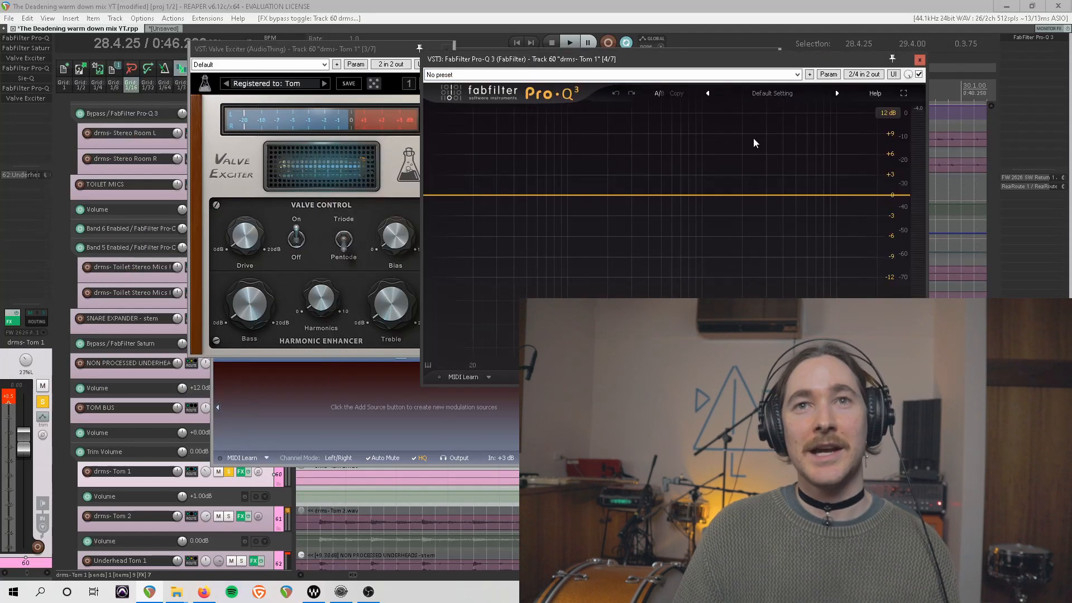
Open the Soundtoys Sie-Q on Tom 1 and compare it bypassed and active during playback.
click(47, 82)
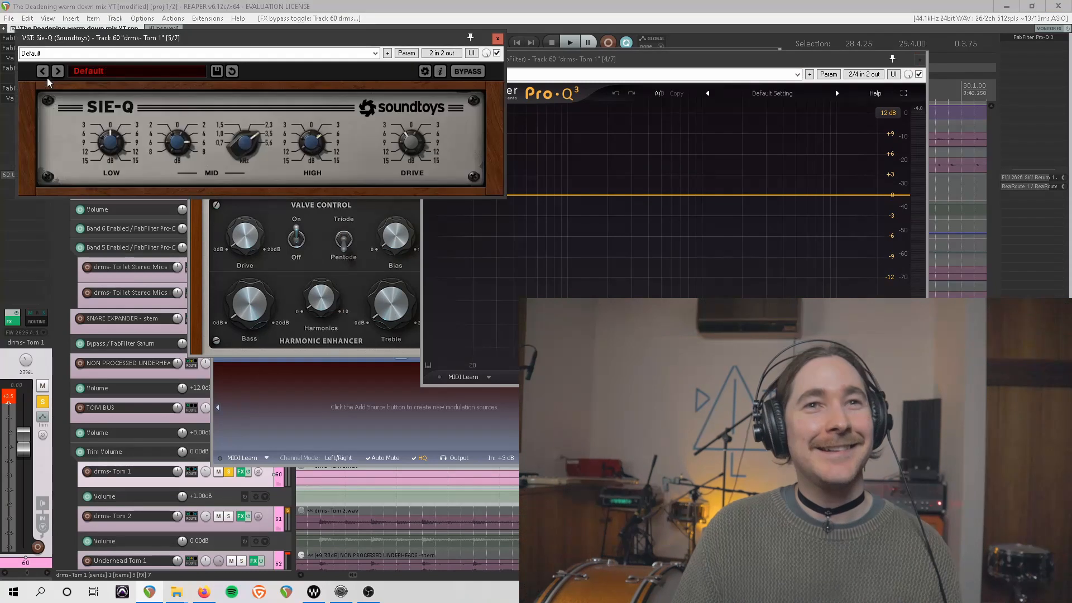
drag(267, 42, 412, 51)
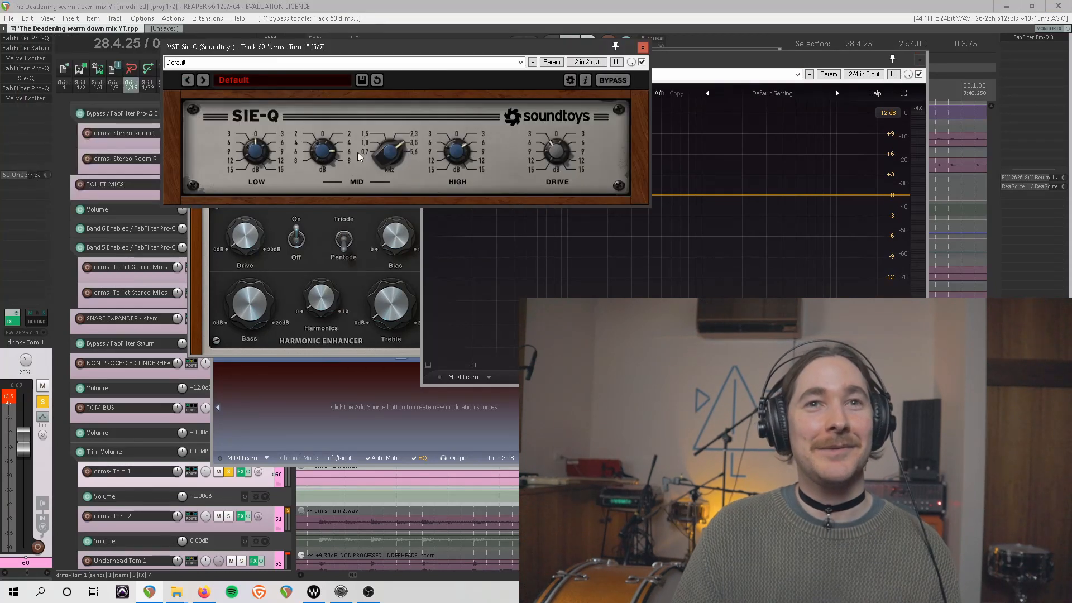
key(space)
click(642, 62)
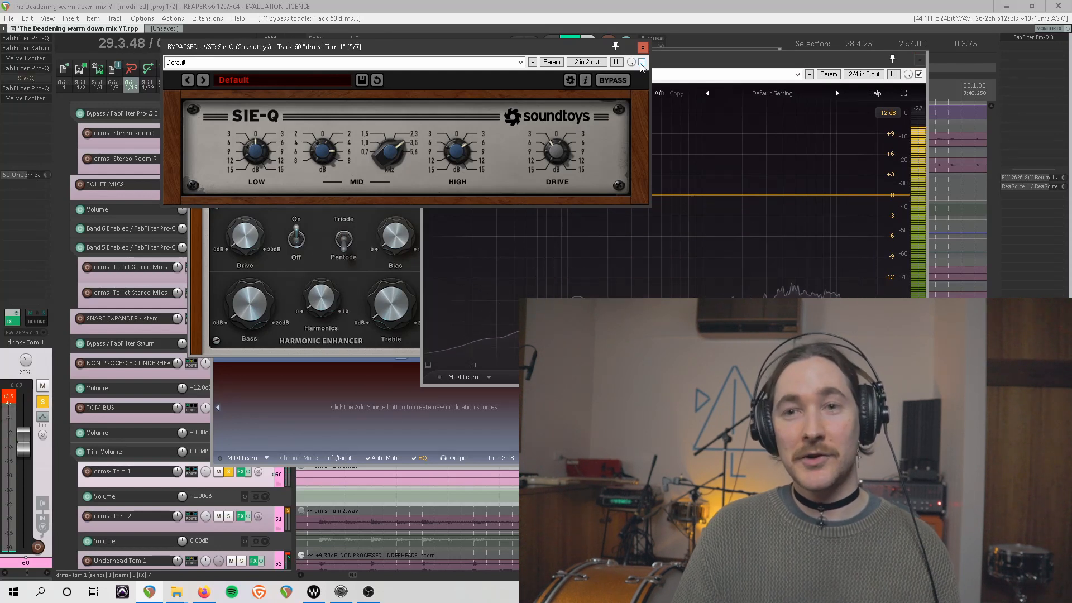
click(642, 63)
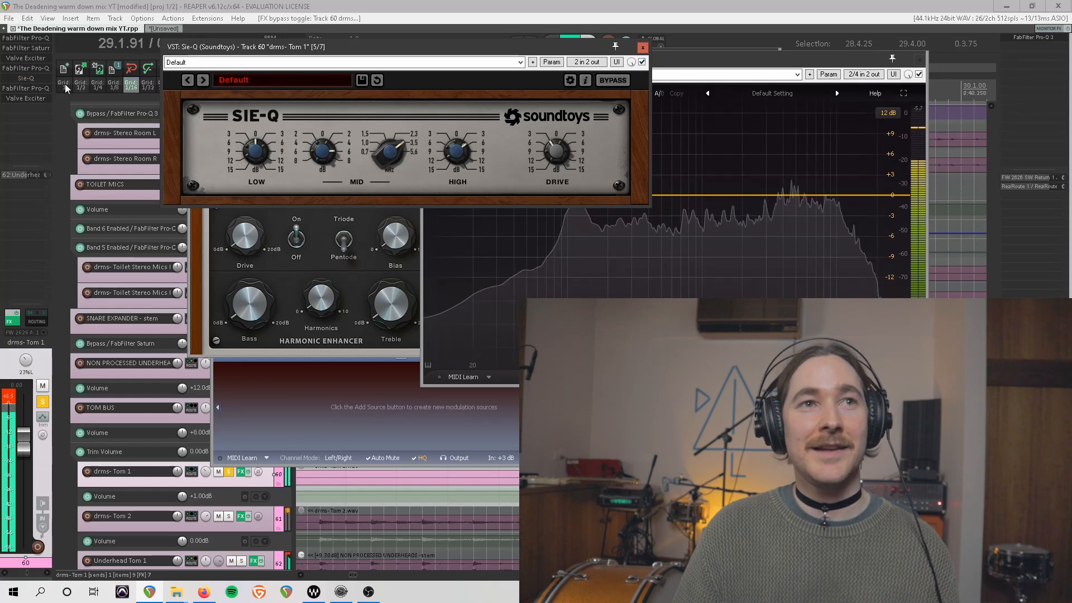
Open Tom 1's third Pro-Q 3 and examine its resonant low cut and the disabled low bell band.
click(44, 88)
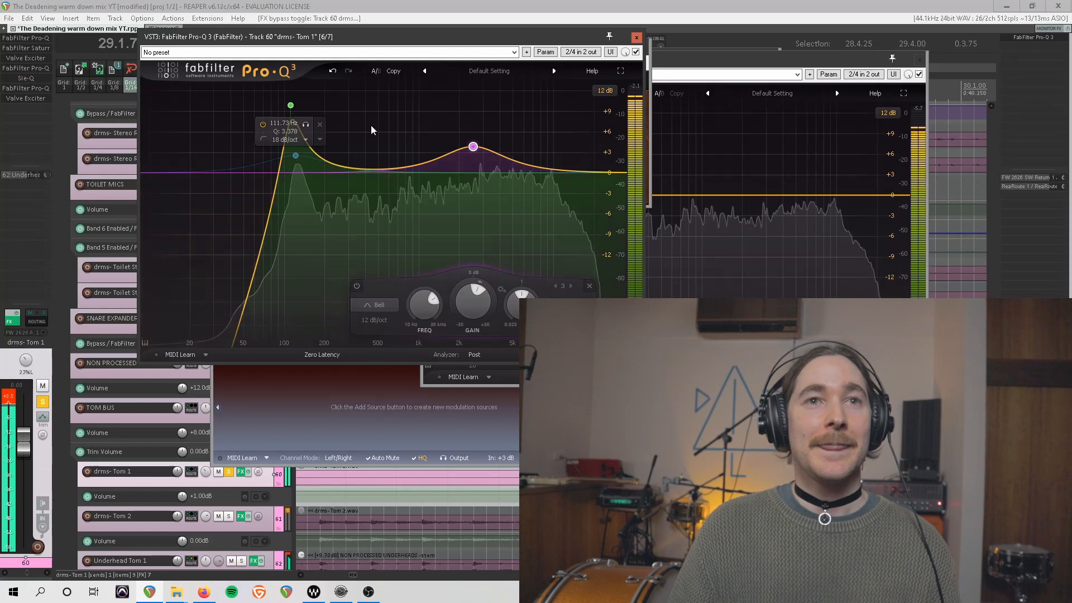
click(291, 106)
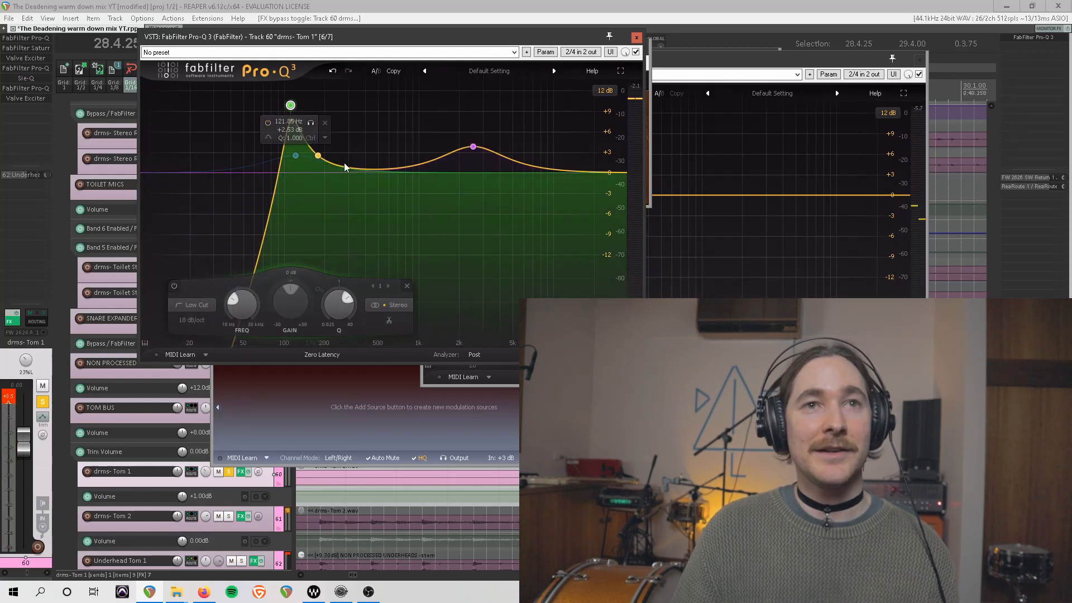
click(195, 174)
click(278, 161)
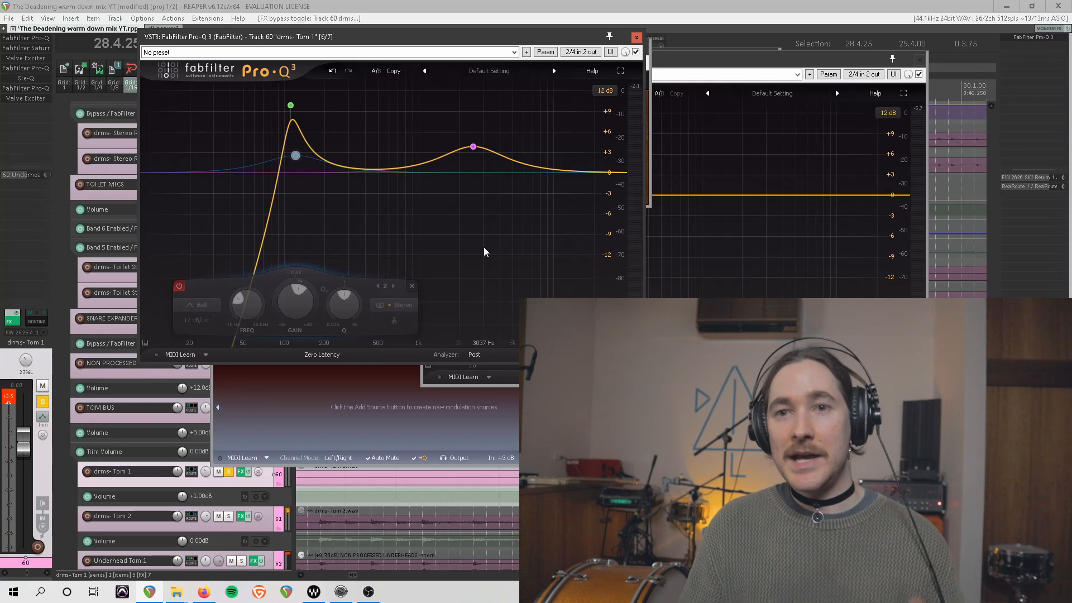
mouse_move(280, 125)
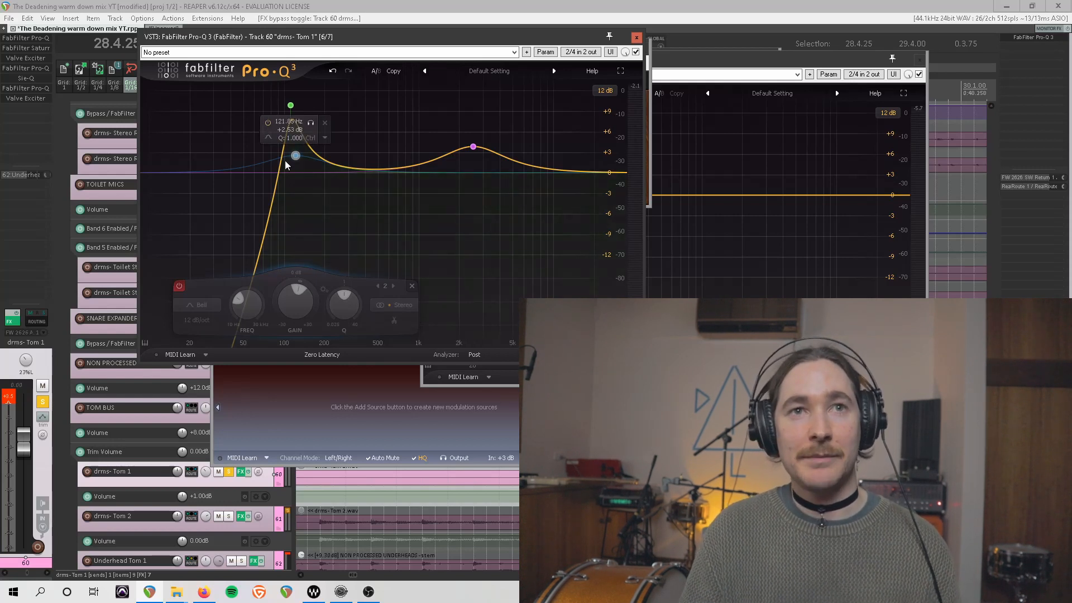
Audition Tom 1 with the final Valve Exciter in its chain, then close the plugin windows.
key(space)
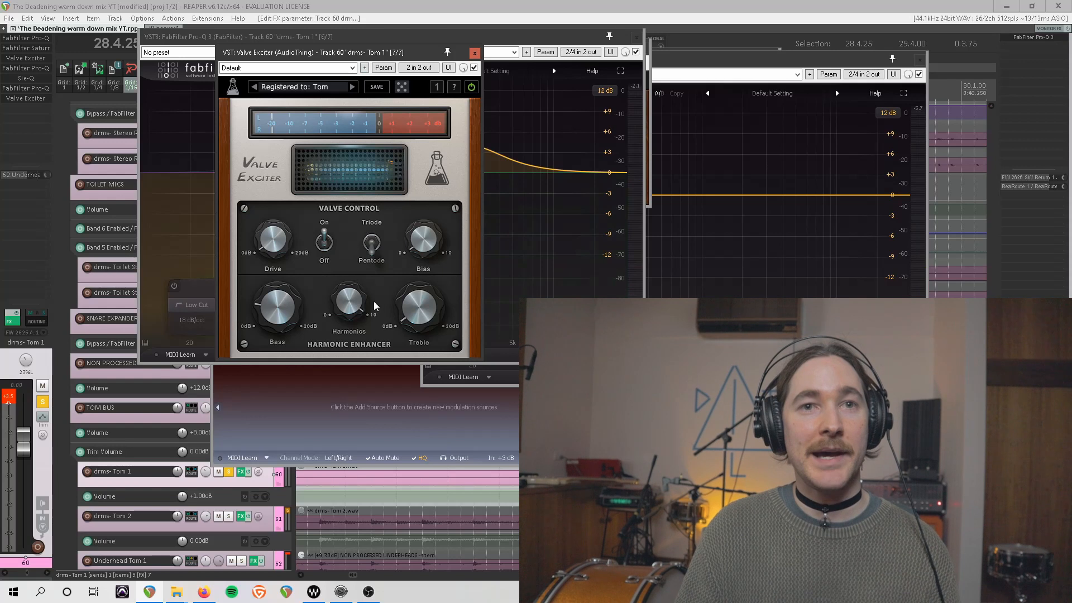
key(space)
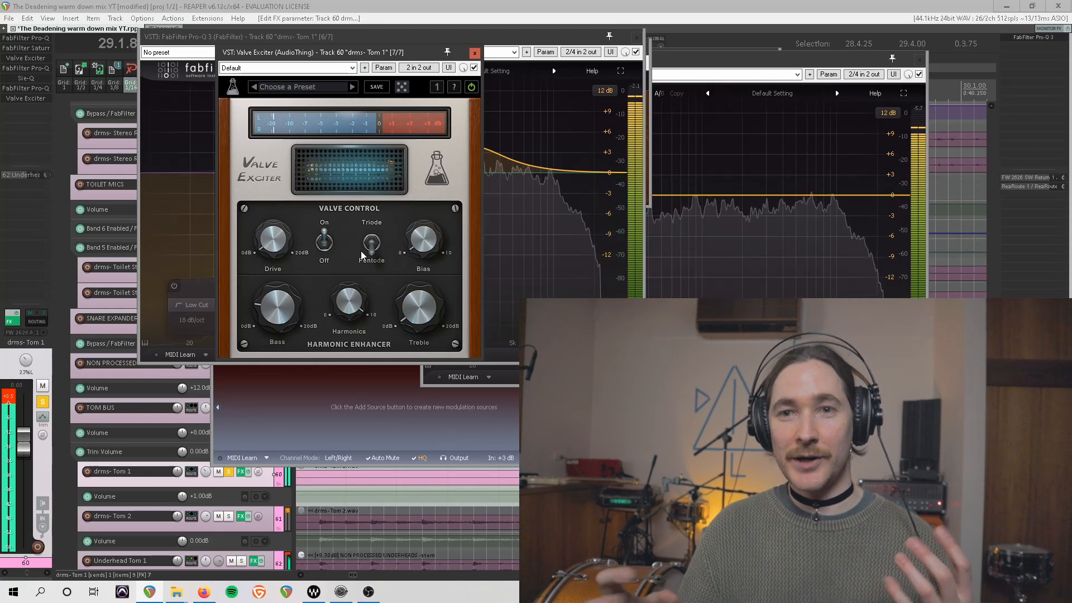
key(space)
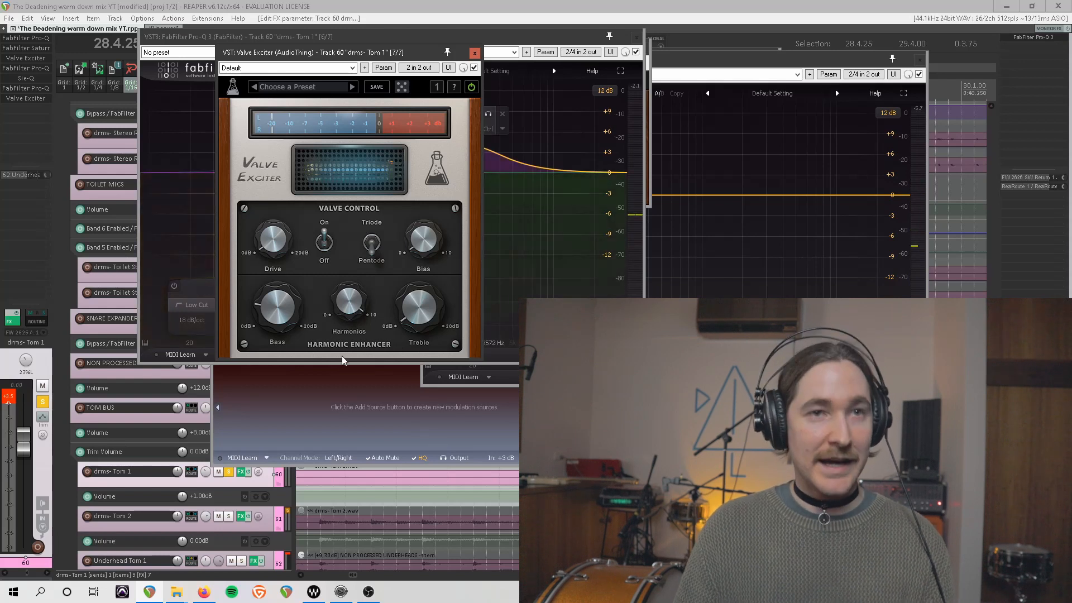
click(239, 474)
scroll(233, 480, down, 3)
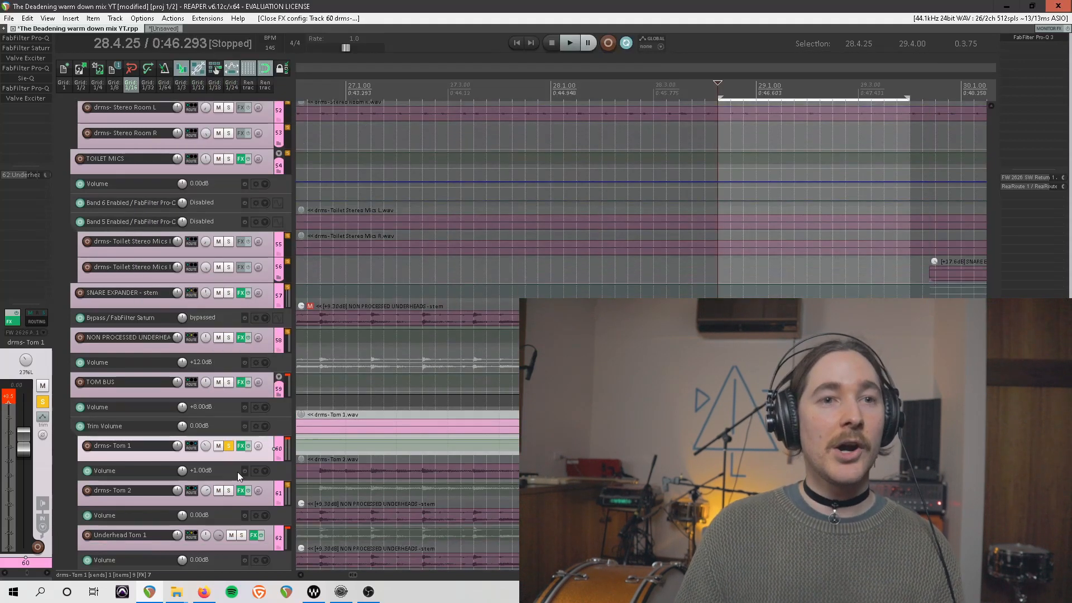
Solo Underhead Tom 1 instead of Tom 1, start playback, and open its Pro-G, soothe and first Pro-Q 3 for examination.
click(229, 494)
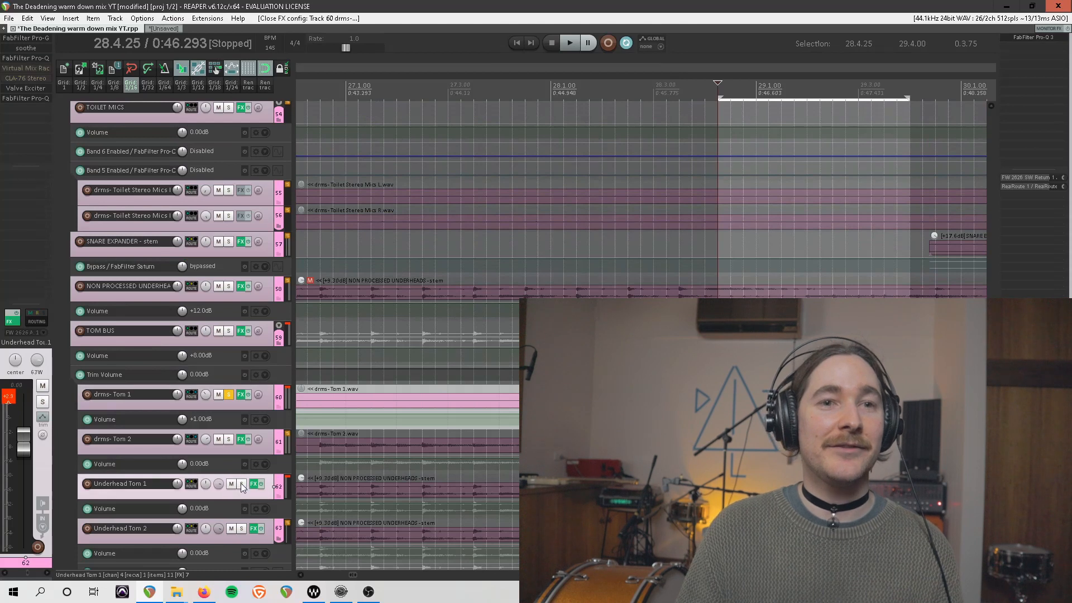
click(241, 484)
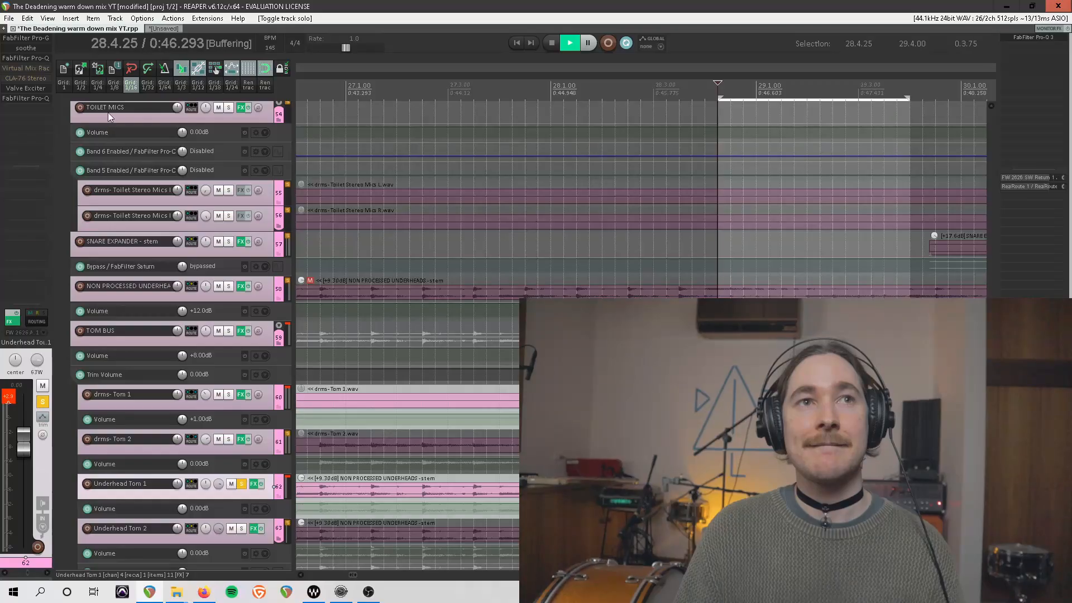
click(36, 38)
click(37, 48)
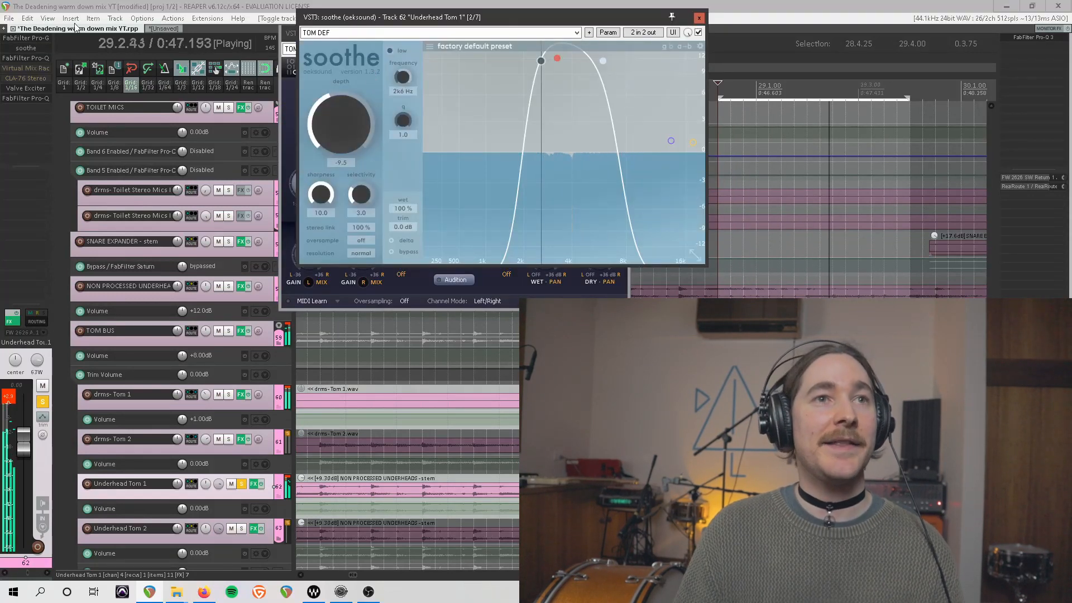
click(42, 59)
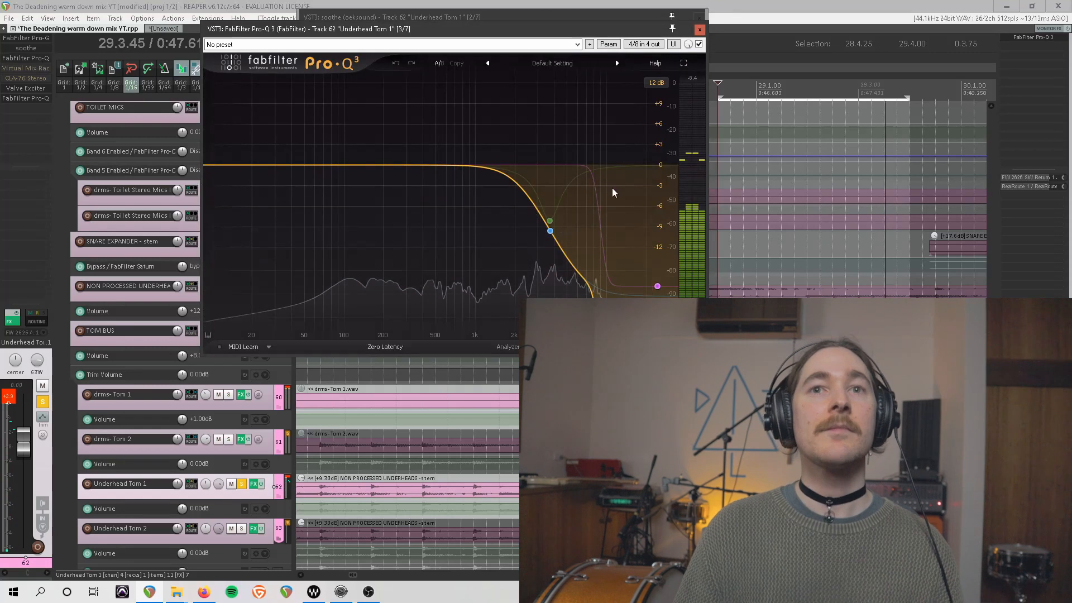
Compare Underhead Tom 1's Valve Exciter bypassed and active, examine the final Pro-Q 3, and close the plugin windows.
click(40, 89)
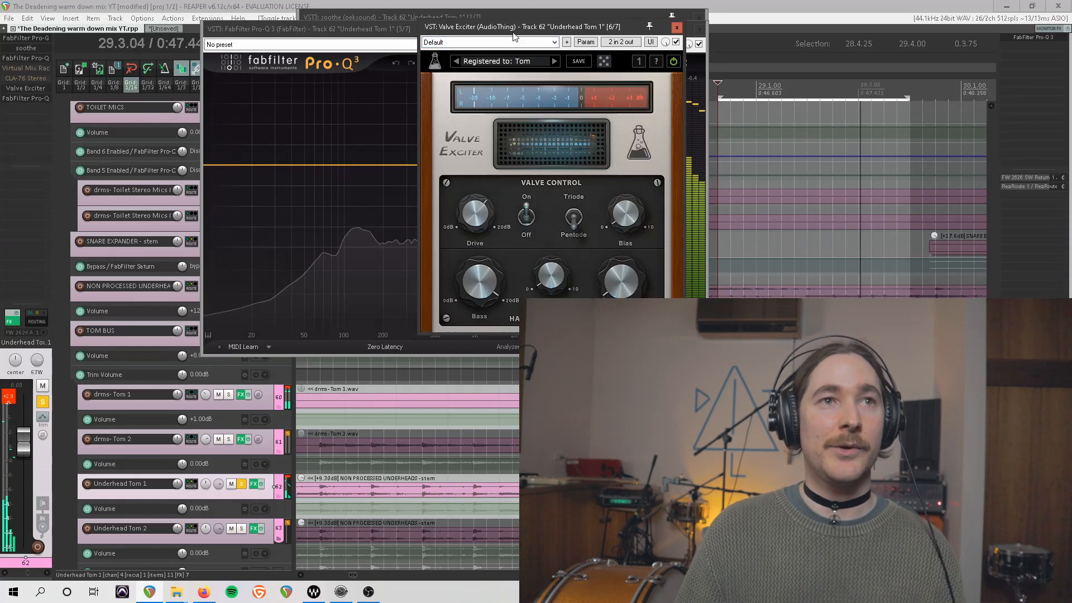
drag(507, 28, 408, 19)
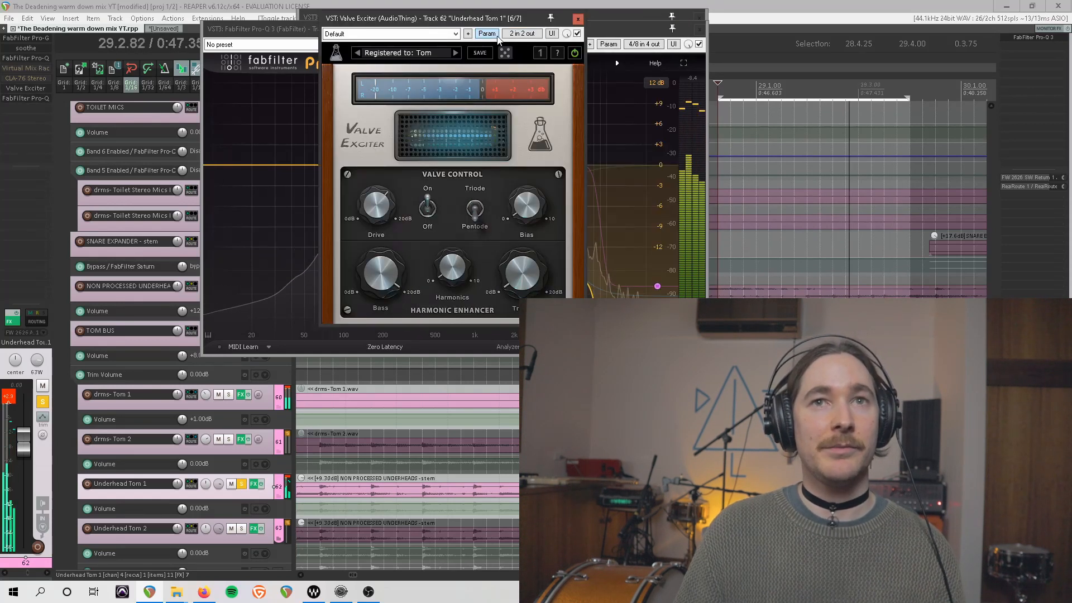
click(578, 33)
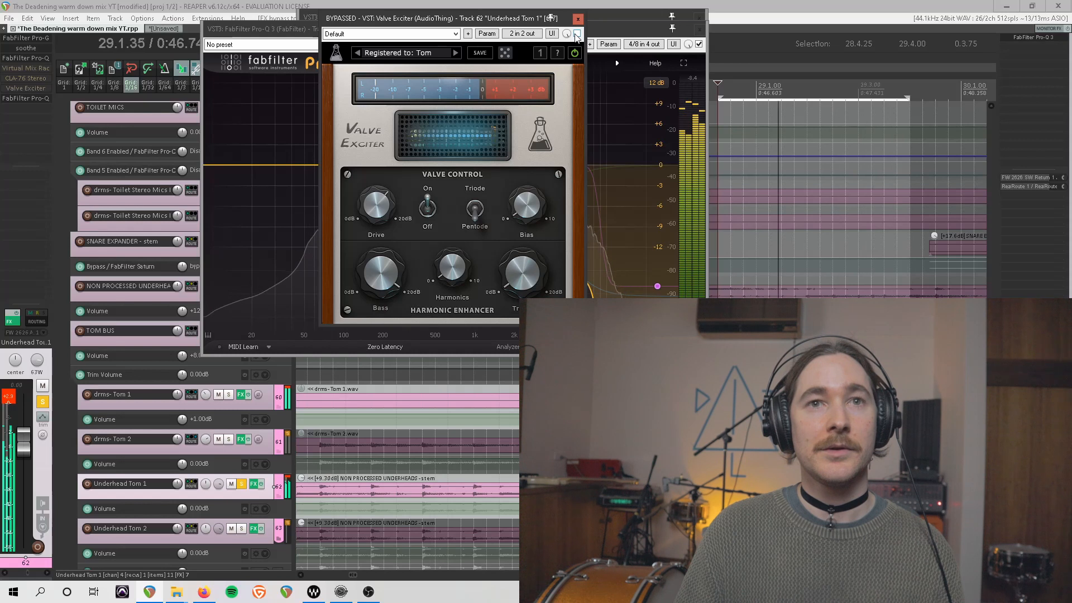
click(578, 33)
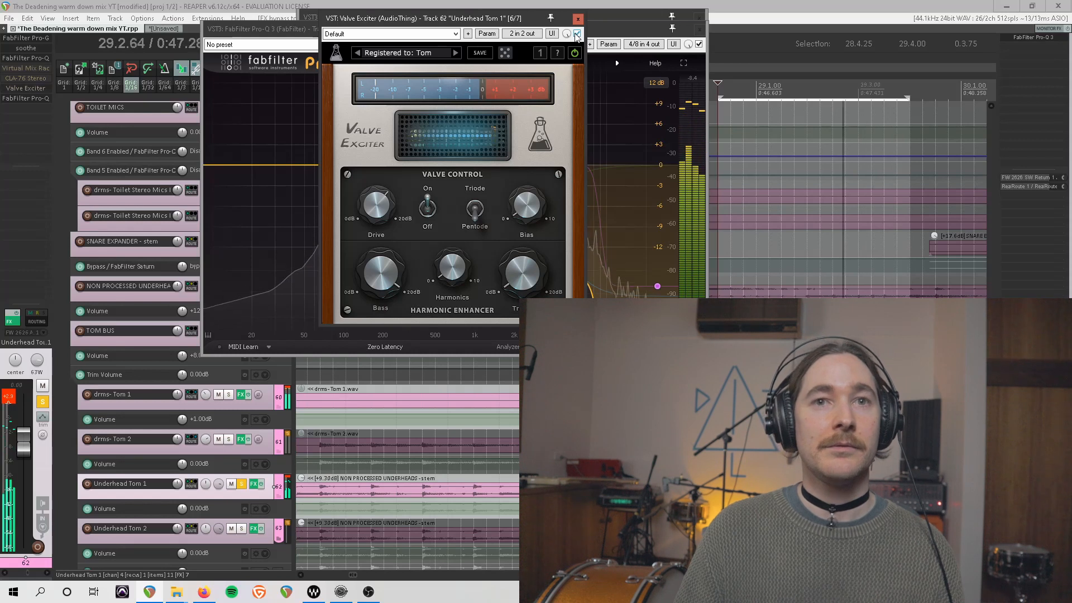
click(40, 99)
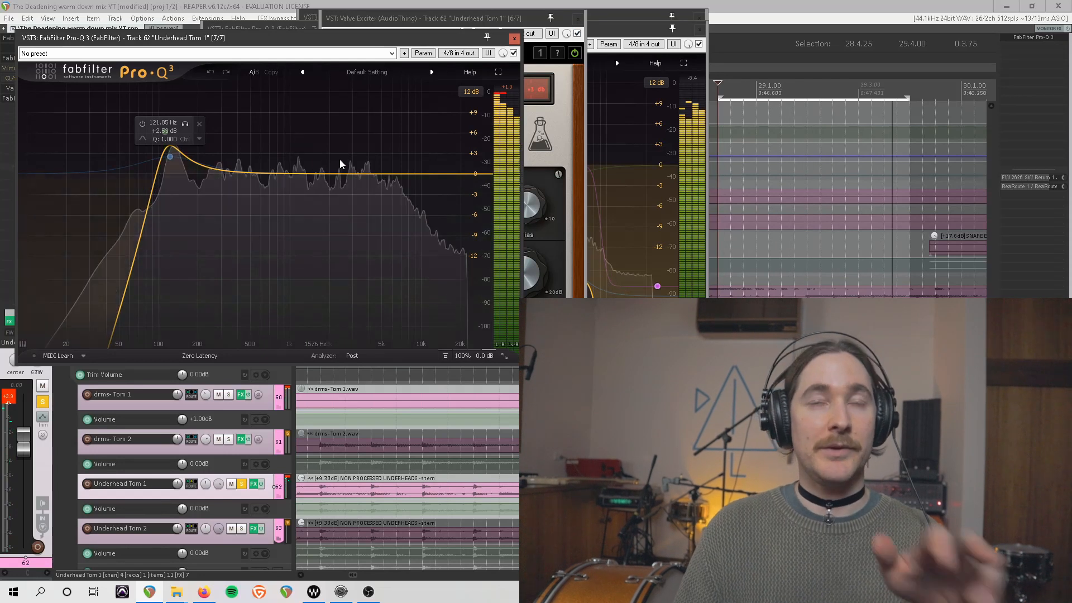
key(f)
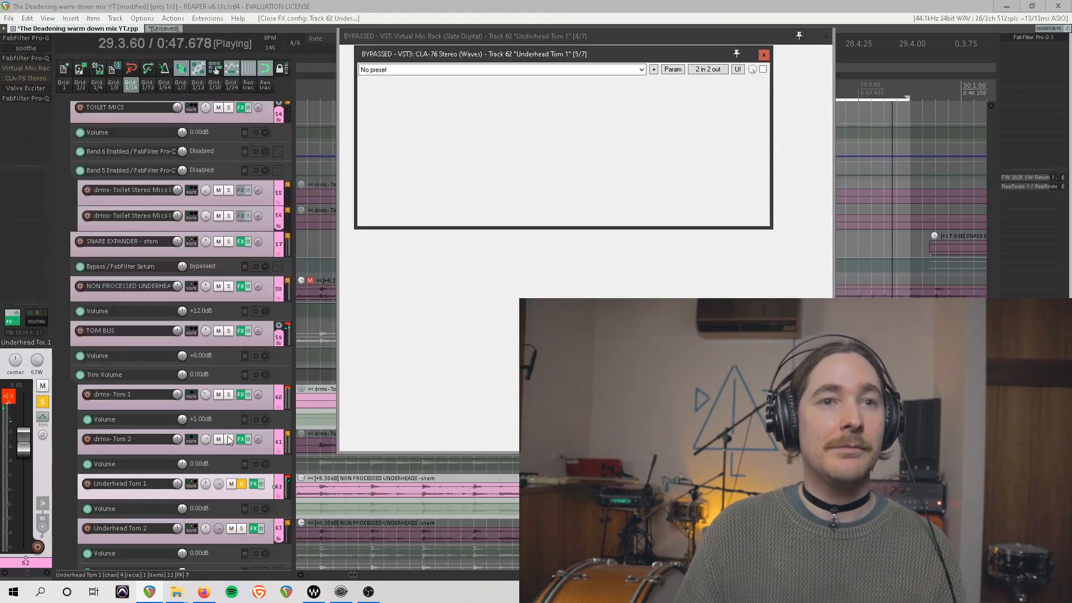
Solo Tom 1 together with Underhead Tom 1 and compare the blend with the underhead's volume pulled to -inf dB and restored.
click(229, 395)
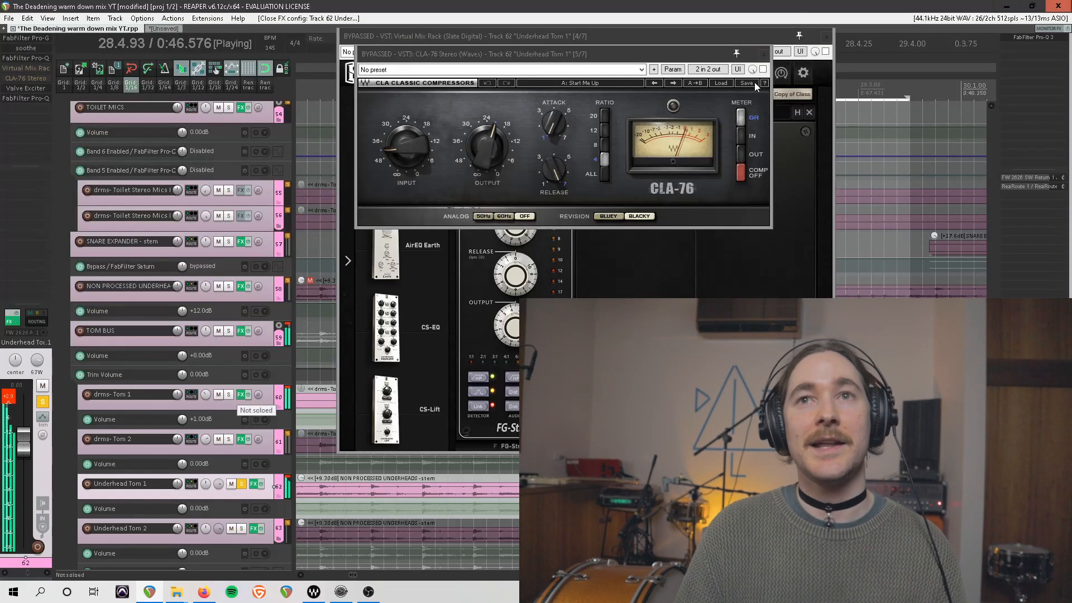
click(765, 55)
click(825, 37)
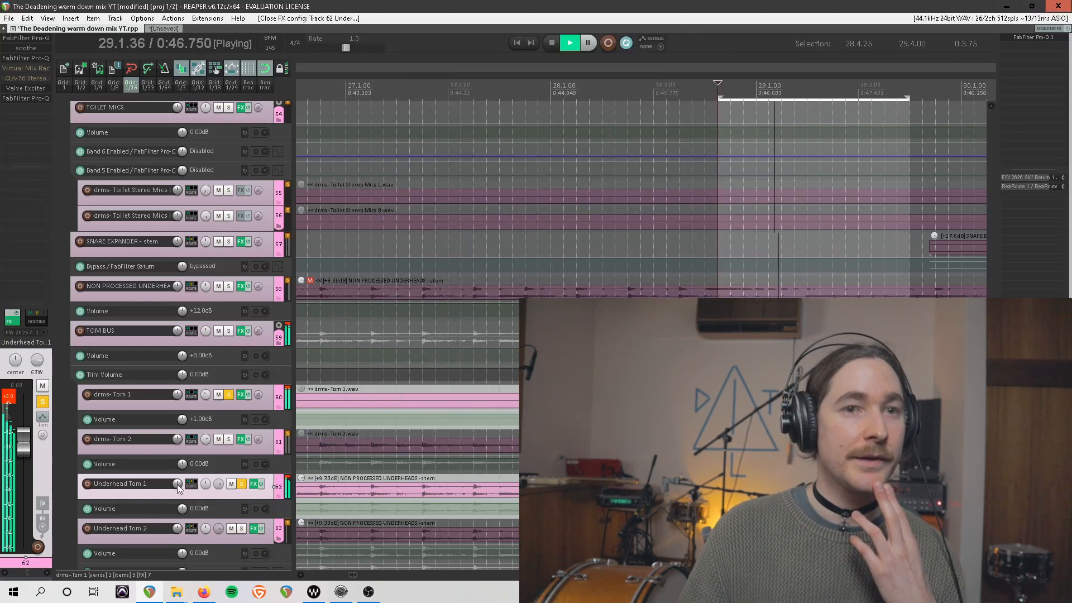
drag(177, 485, 177, 530)
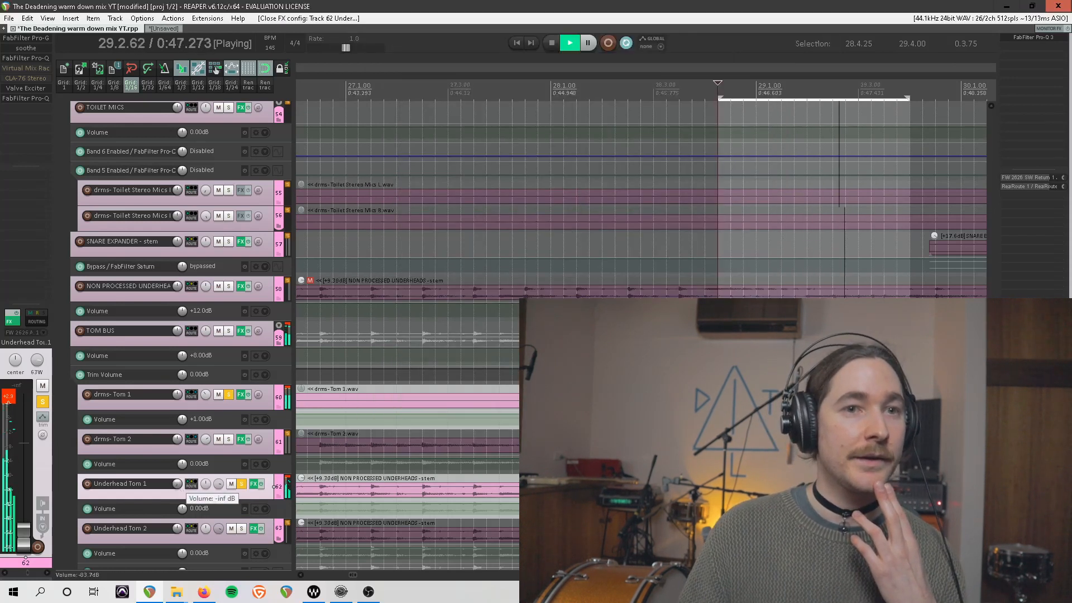
double_click(178, 487)
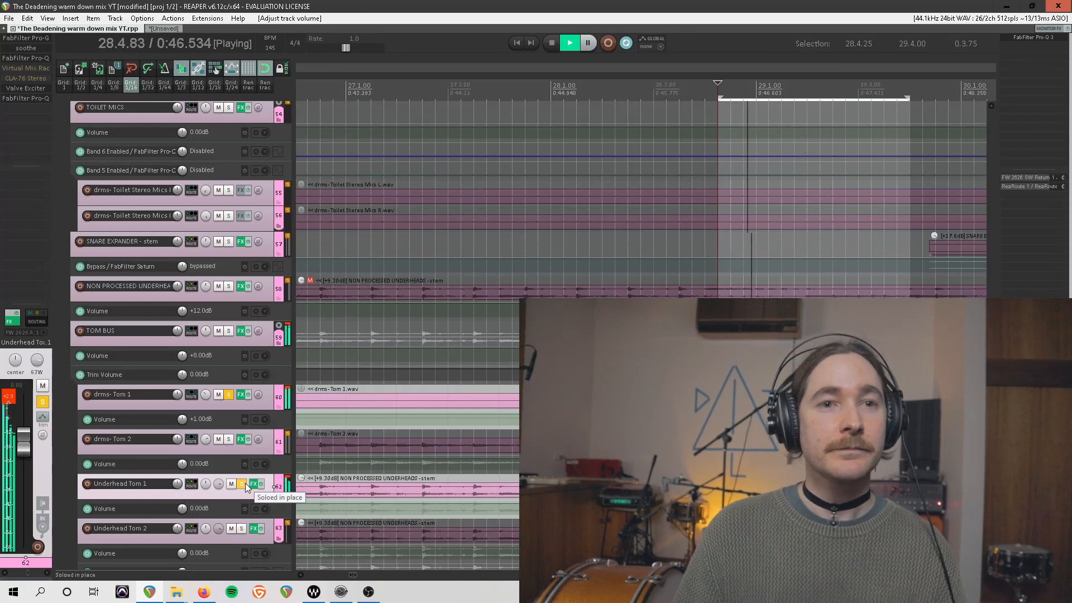
key(space)
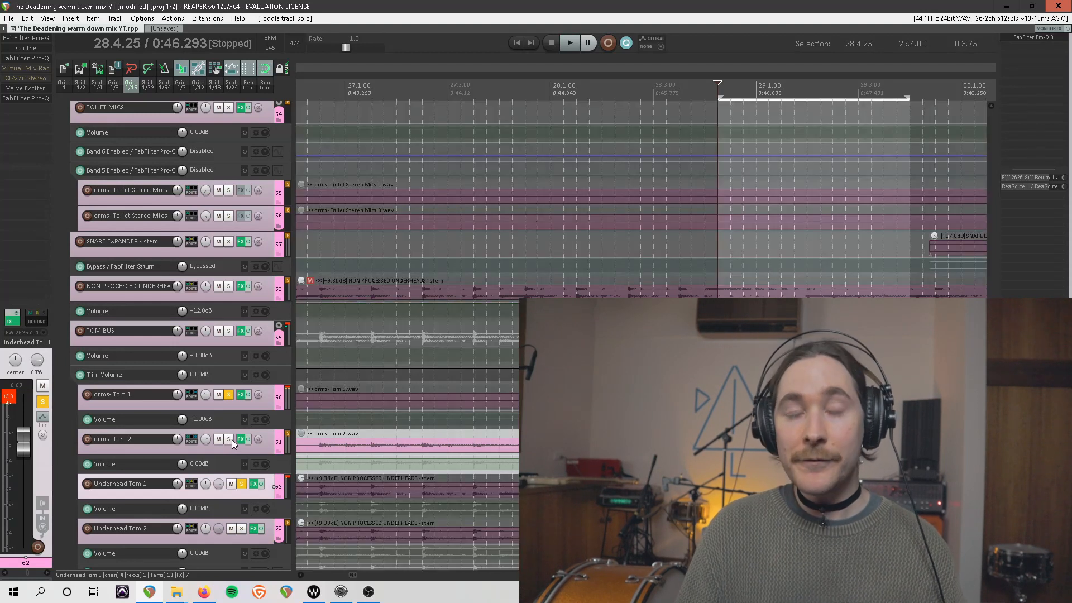
Solo Tom 2 on its own, examine its first Pro-Q 3, and compare FabFilter Saturn bypassed and active during playback.
click(232, 440)
key(space)
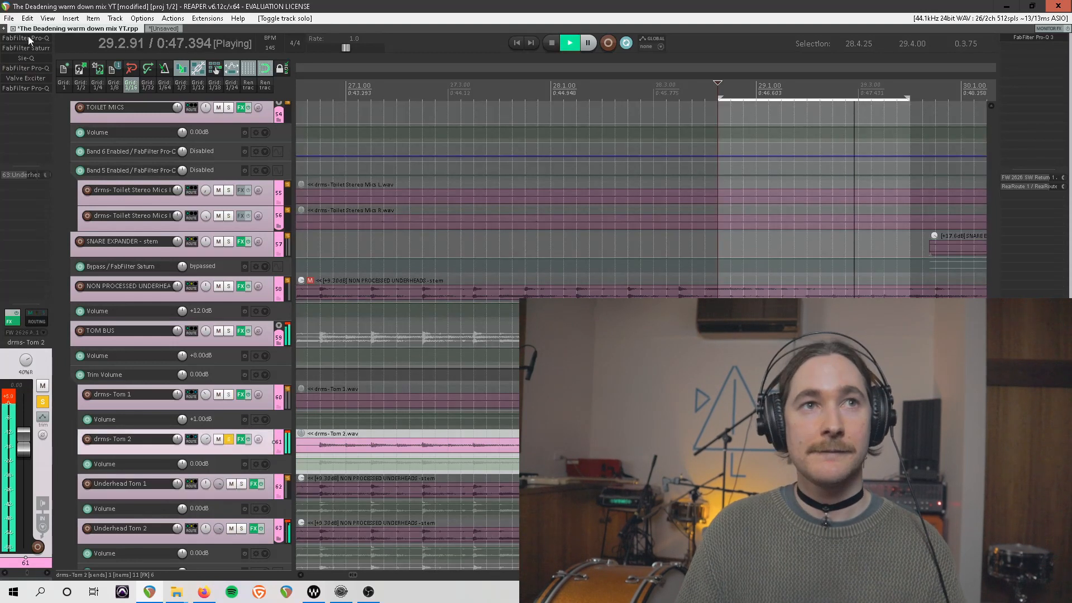
click(28, 36)
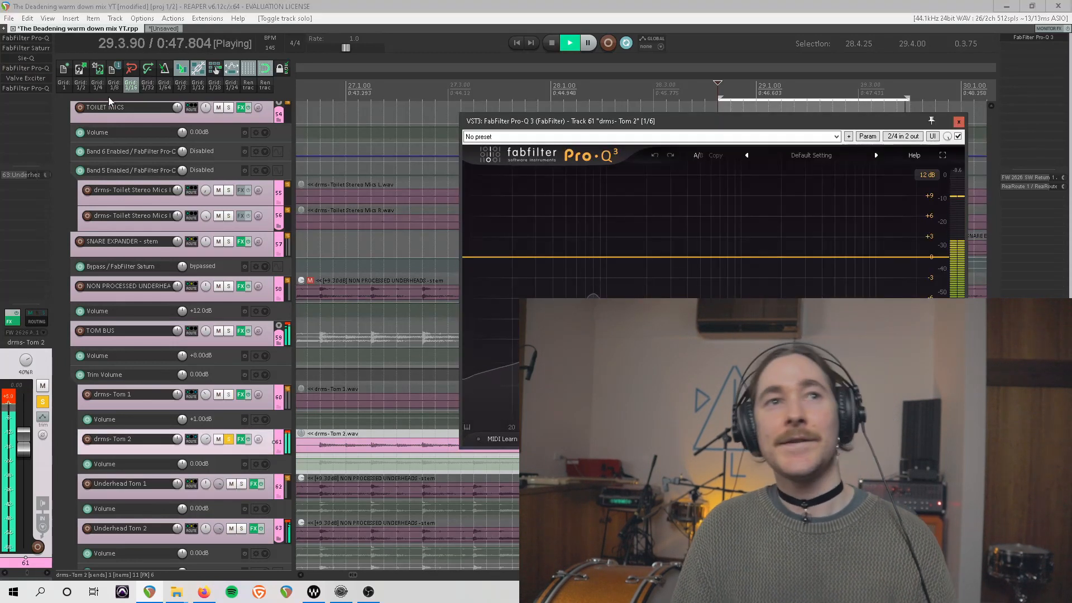
click(37, 51)
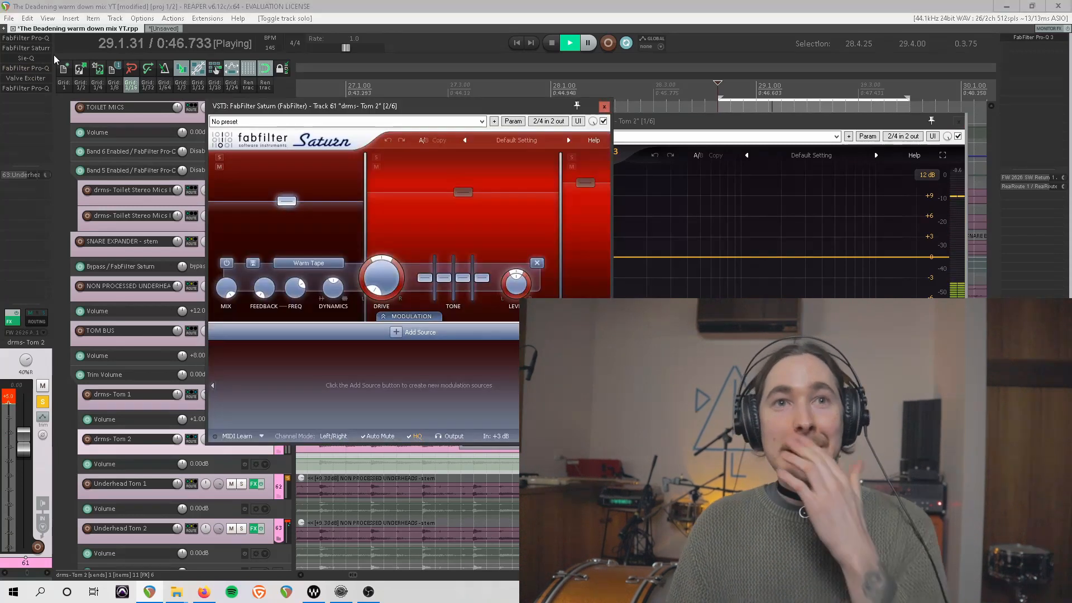
click(603, 121)
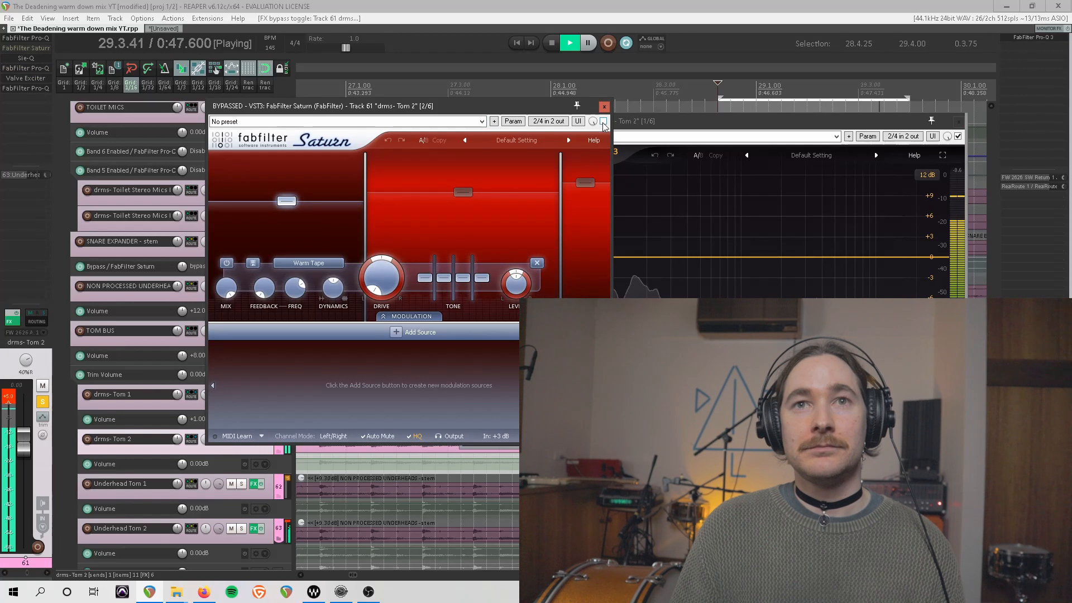
click(603, 121)
Open the Soundtoys Sie-Q on Tom 2 and compare it bypassed and active.
click(38, 58)
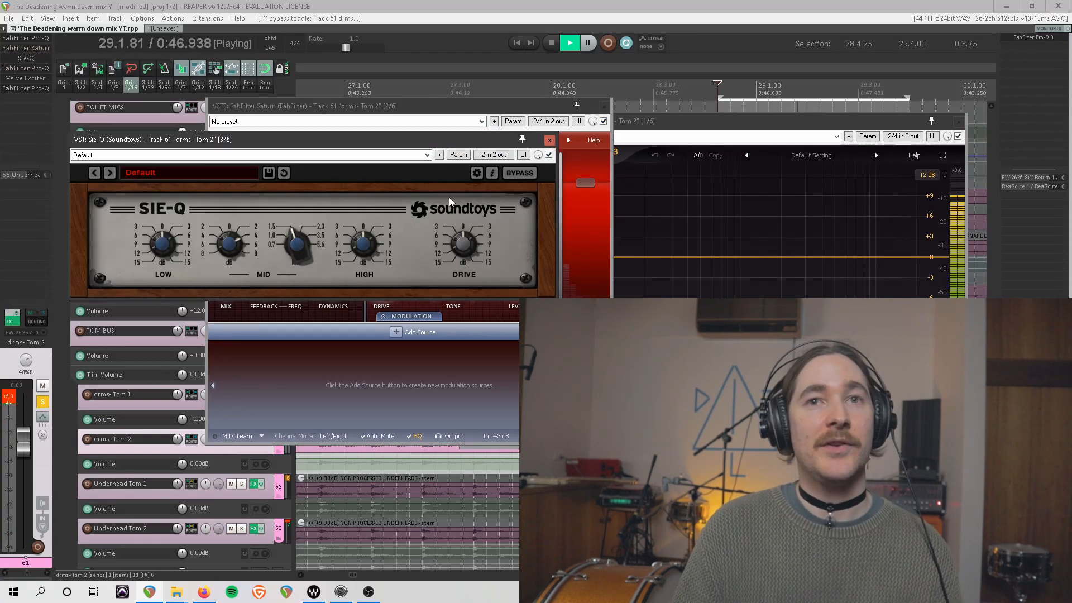
click(549, 155)
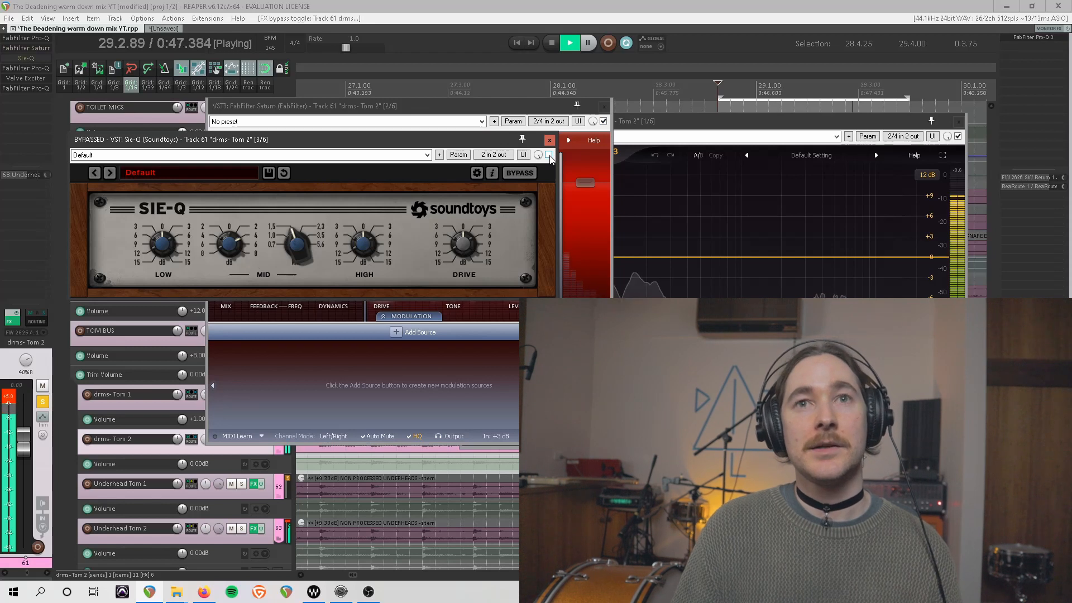
click(549, 154)
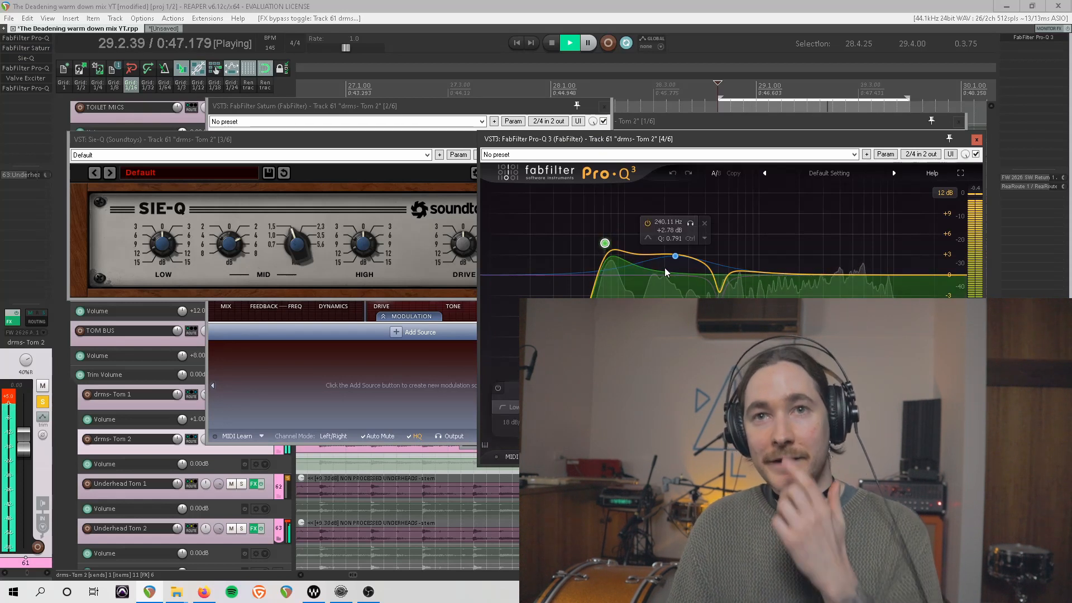
Compare the 240 Hz bell boost in Tom 2's second Pro-Q 3 disabled and enabled.
click(676, 256)
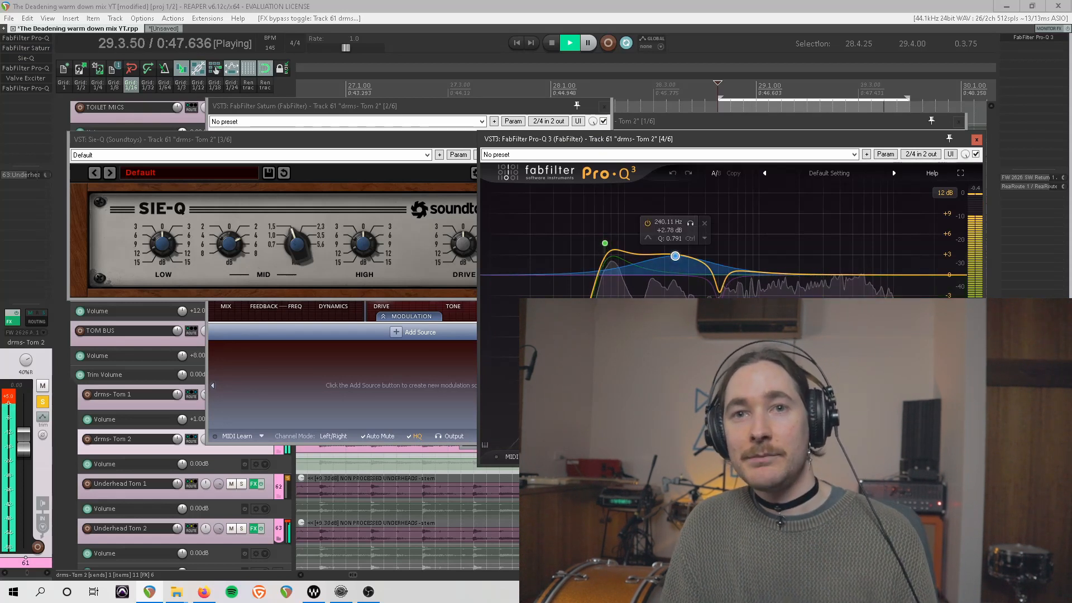
alt+click(675, 256)
alt+click(675, 257)
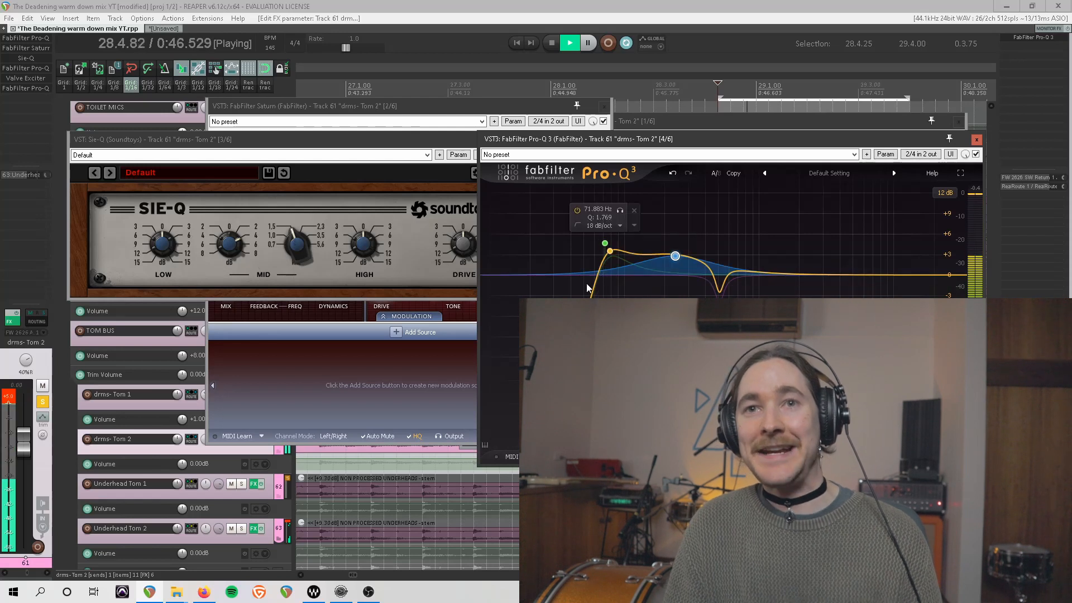
Examine Tom 2's Valve Exciter, then compare the two boost bands of its final Pro-Q 3 disabled and enabled together.
click(45, 80)
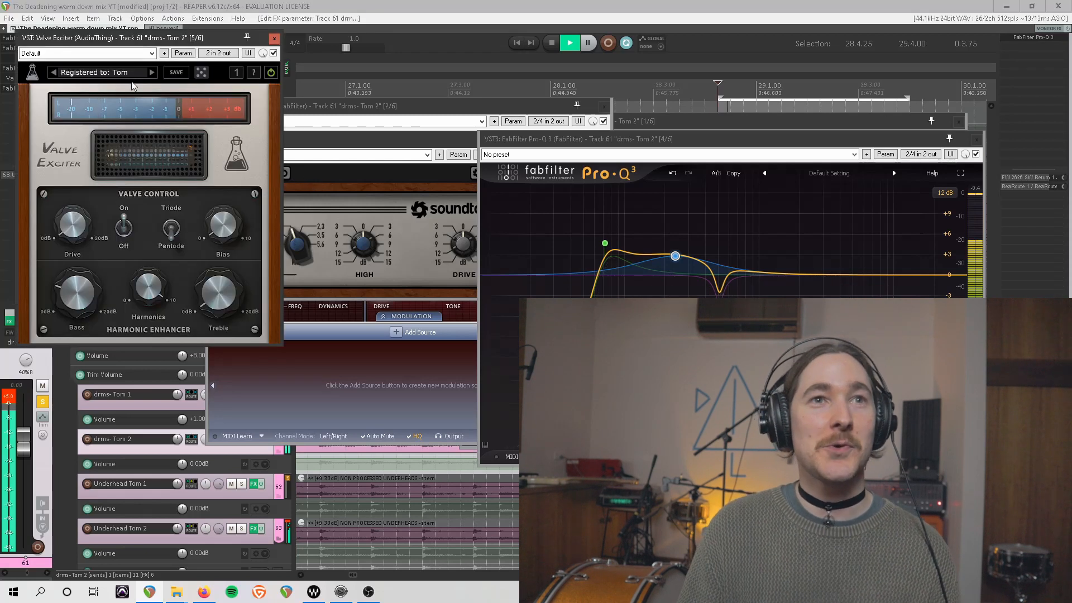
drag(144, 38, 312, 40)
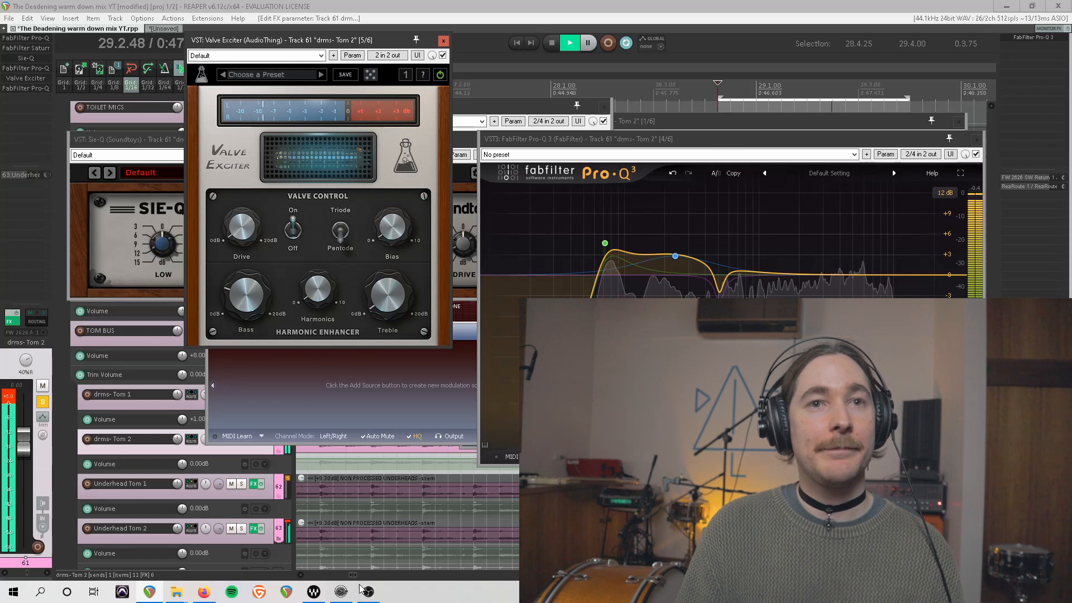
click(30, 85)
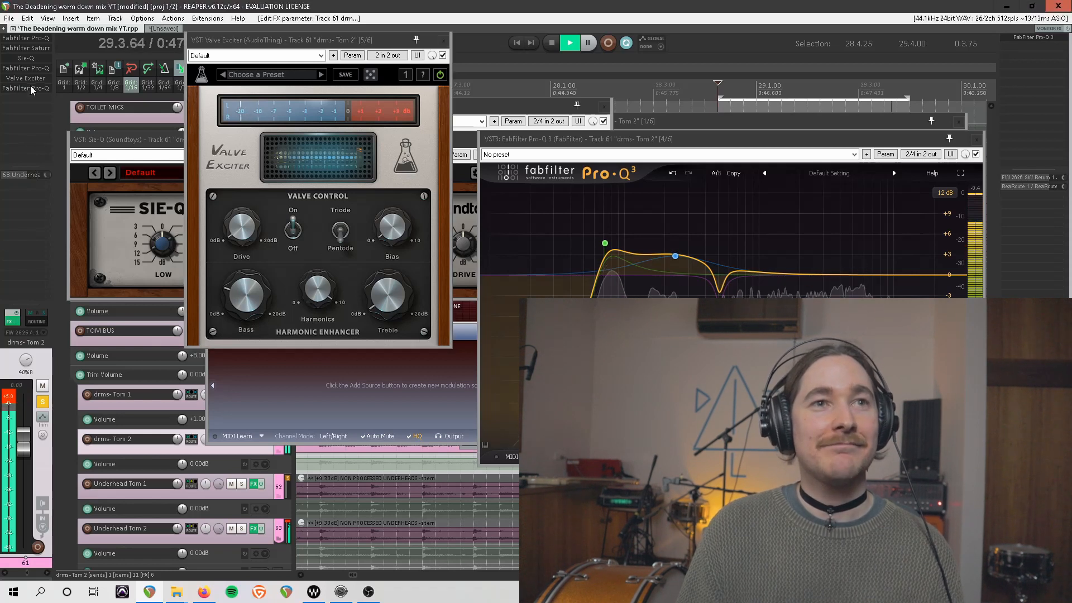
click(51, 86)
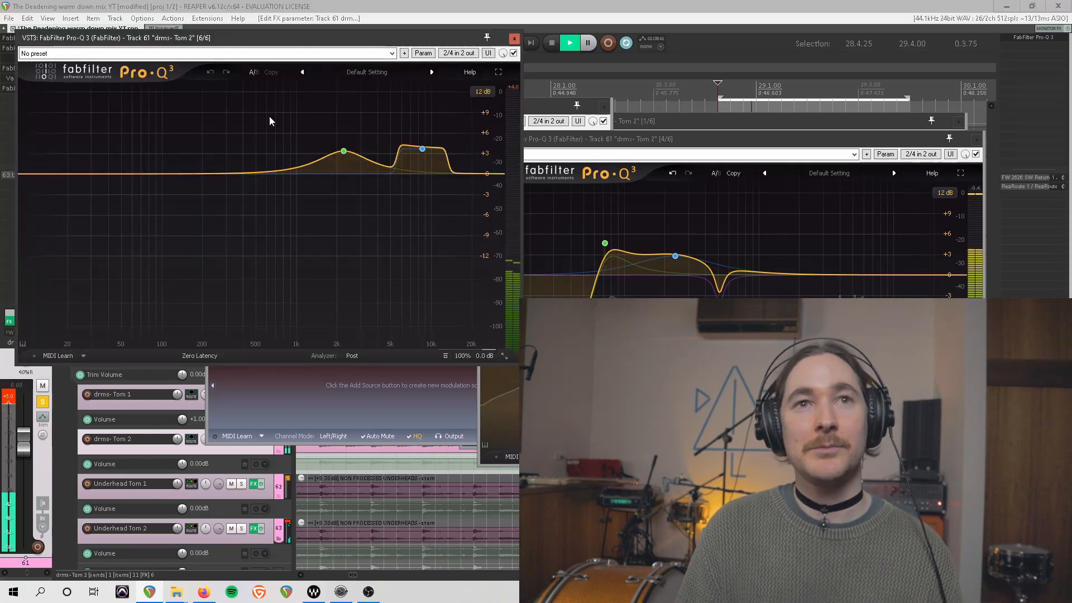
drag(454, 107, 300, 177)
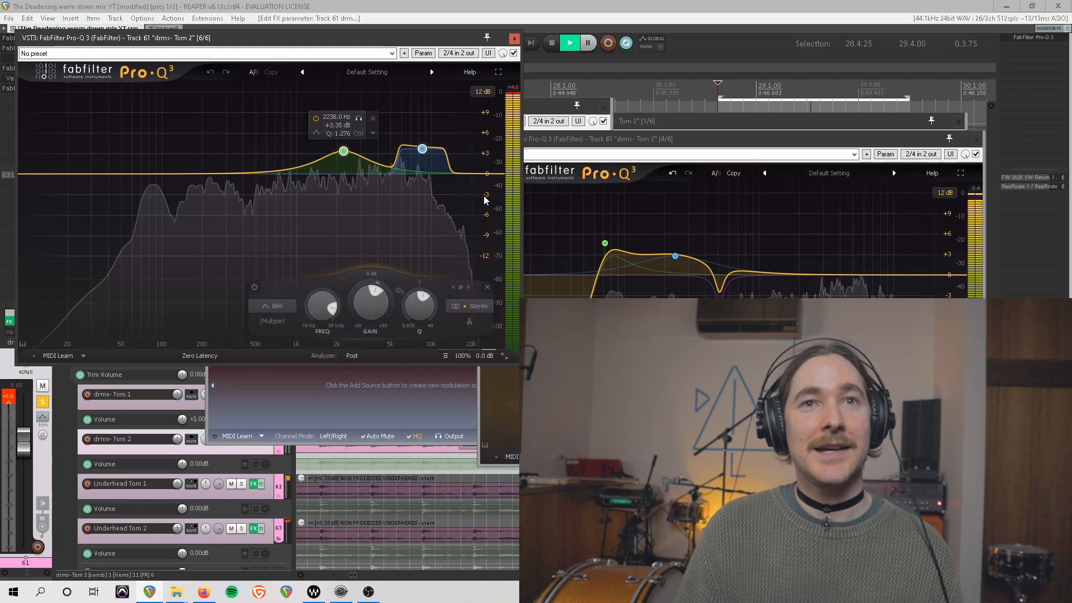
click(254, 287)
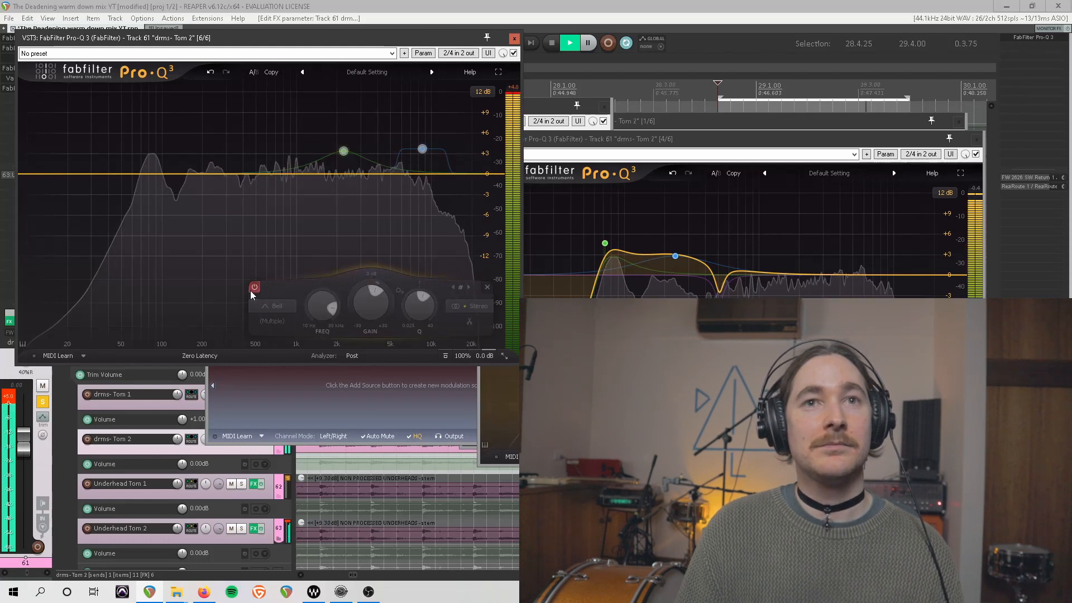
click(254, 287)
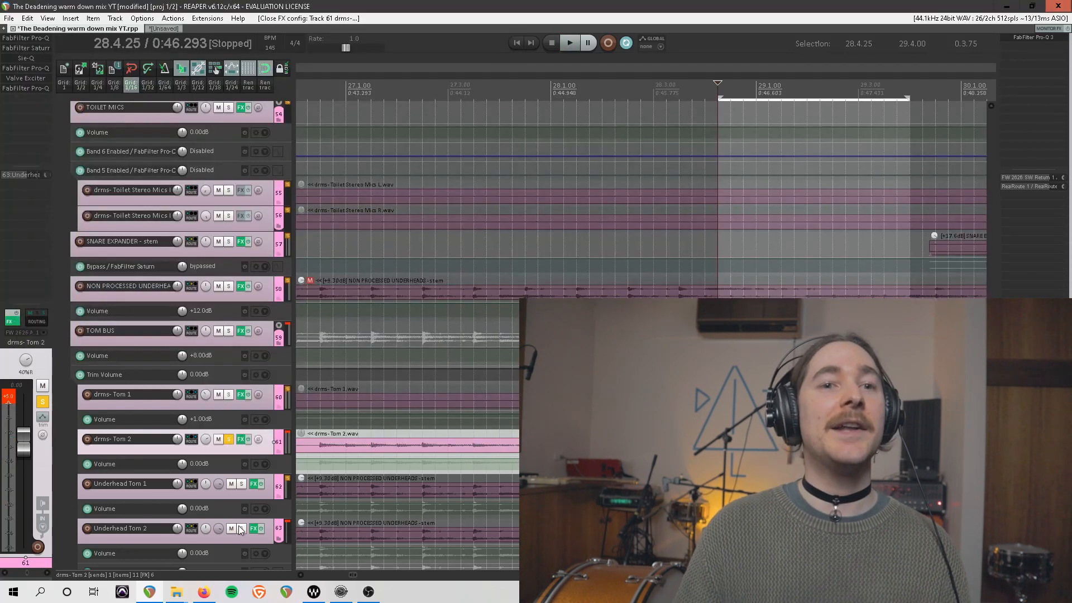
Solo Underhead Tom 2 instead of Tom 2, play it, and open its Stereo Channel Volume/Pan/Polarity Control.
click(242, 528)
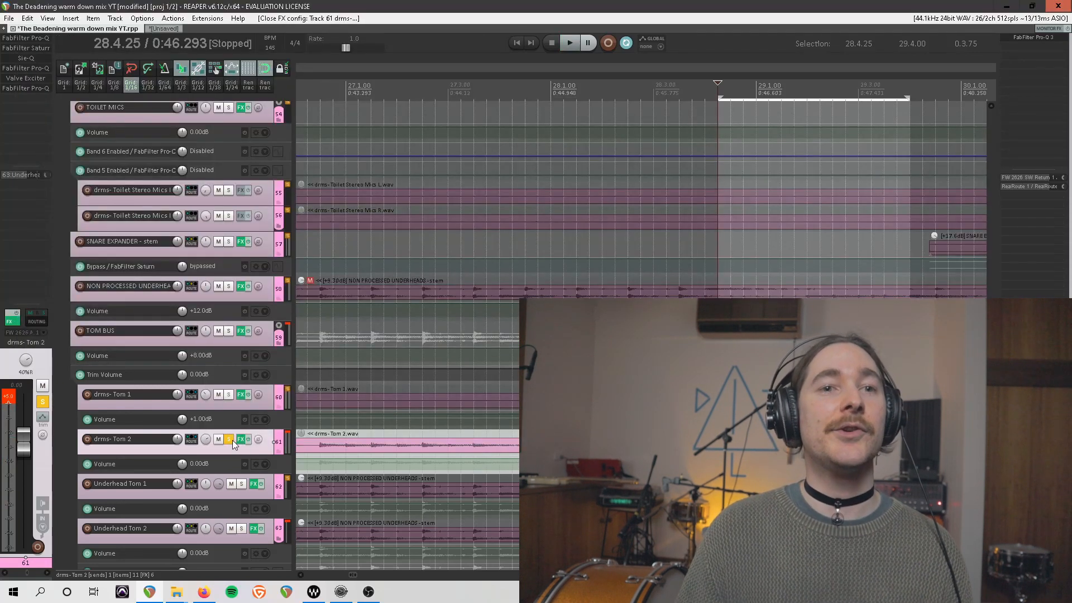
click(253, 537)
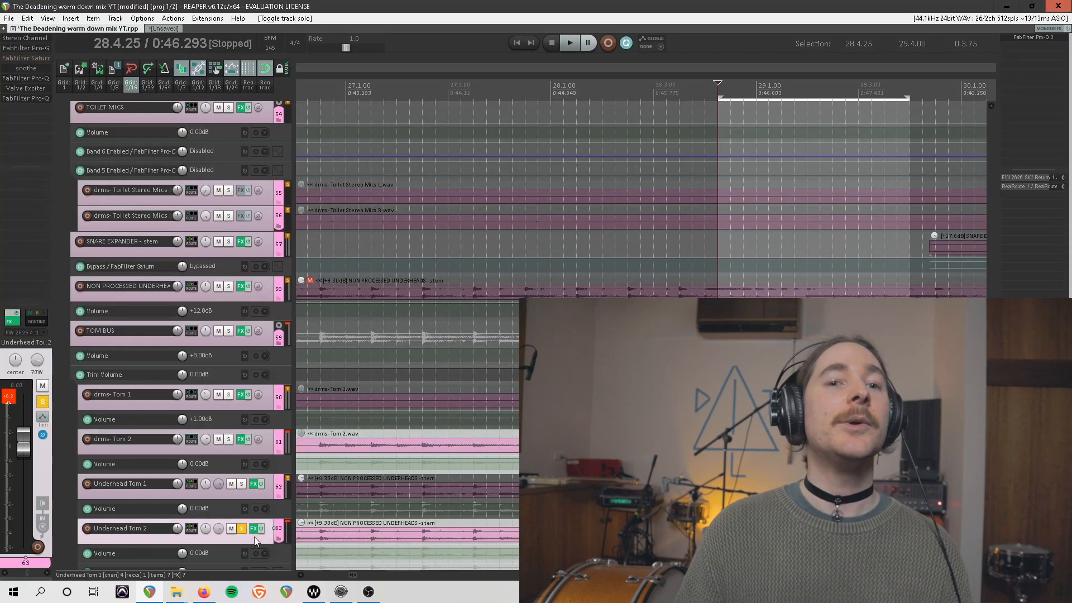
key(space)
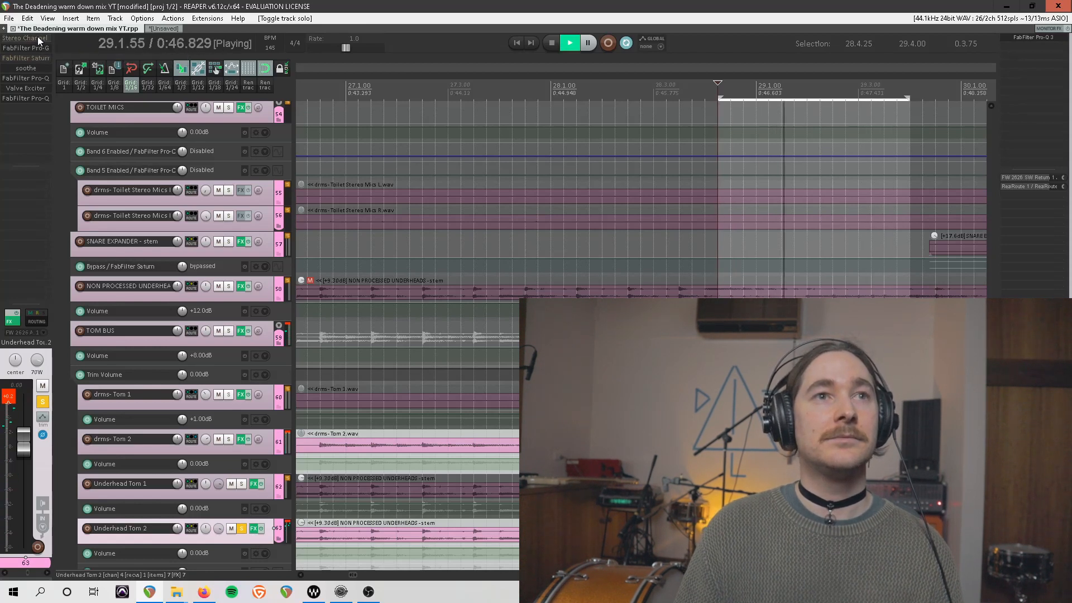
click(38, 38)
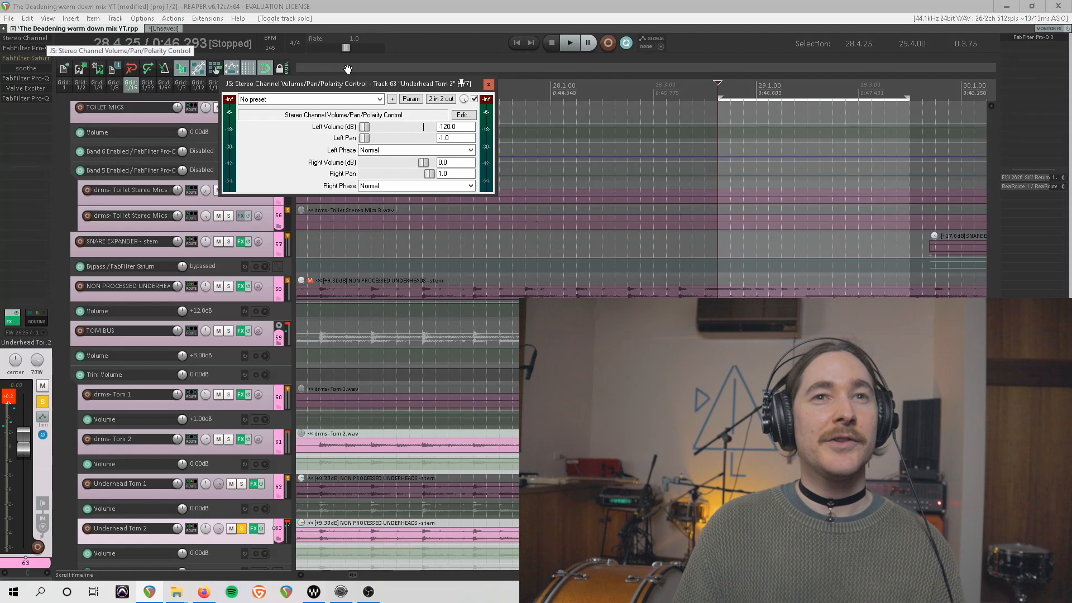
Stop playback, examine Underhead Tom 2's Stereo Channel Volume/Pan/Polarity Control, then select Underhead Tom 1 and close the plugin window.
key(space)
drag(406, 84, 359, 53)
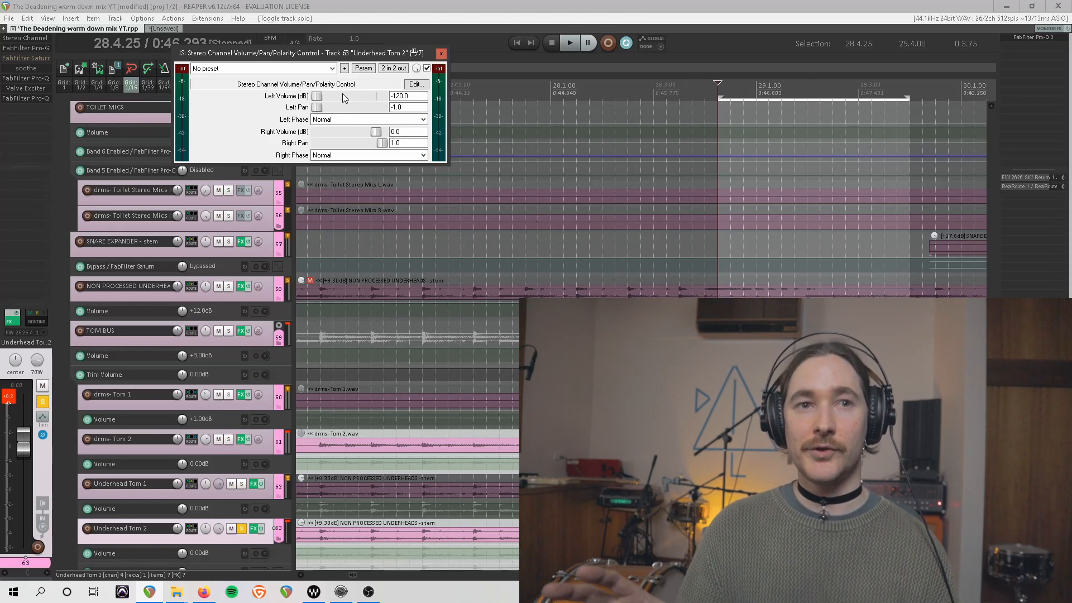
scroll(316, 334, down, 2)
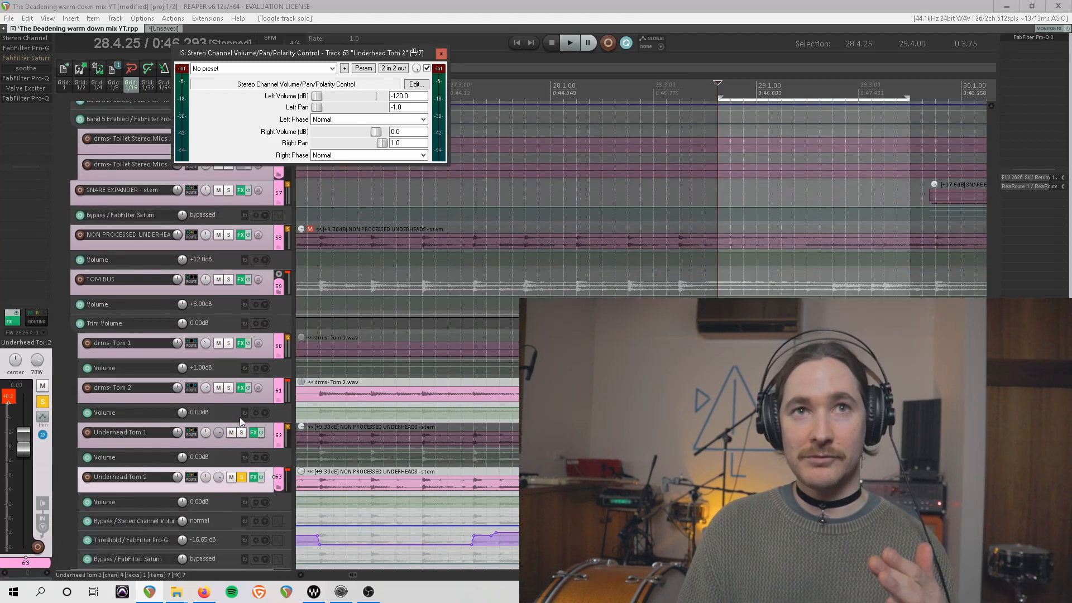
click(157, 487)
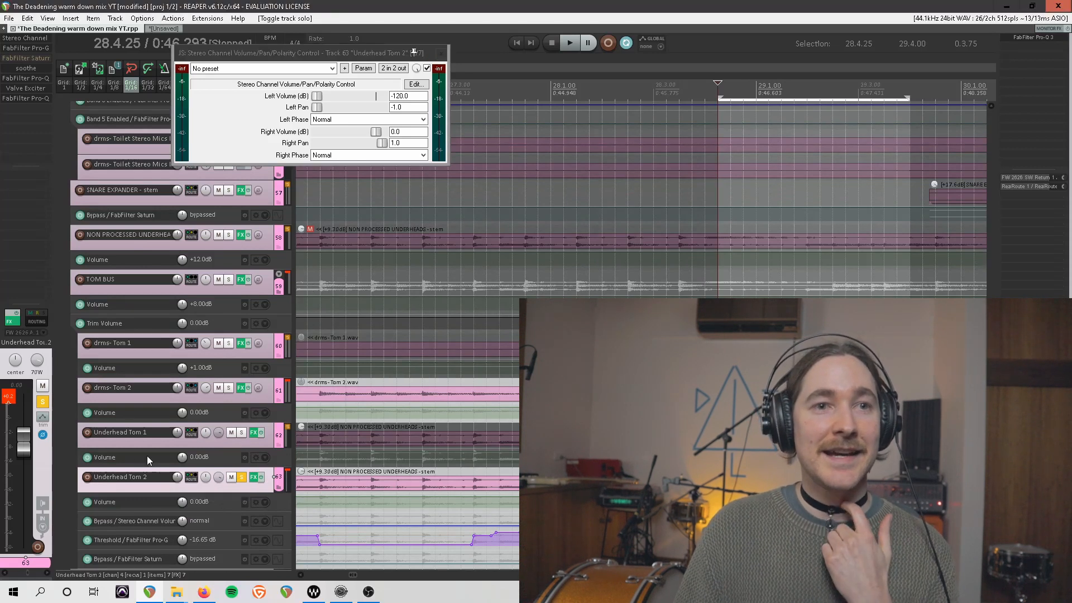
click(143, 442)
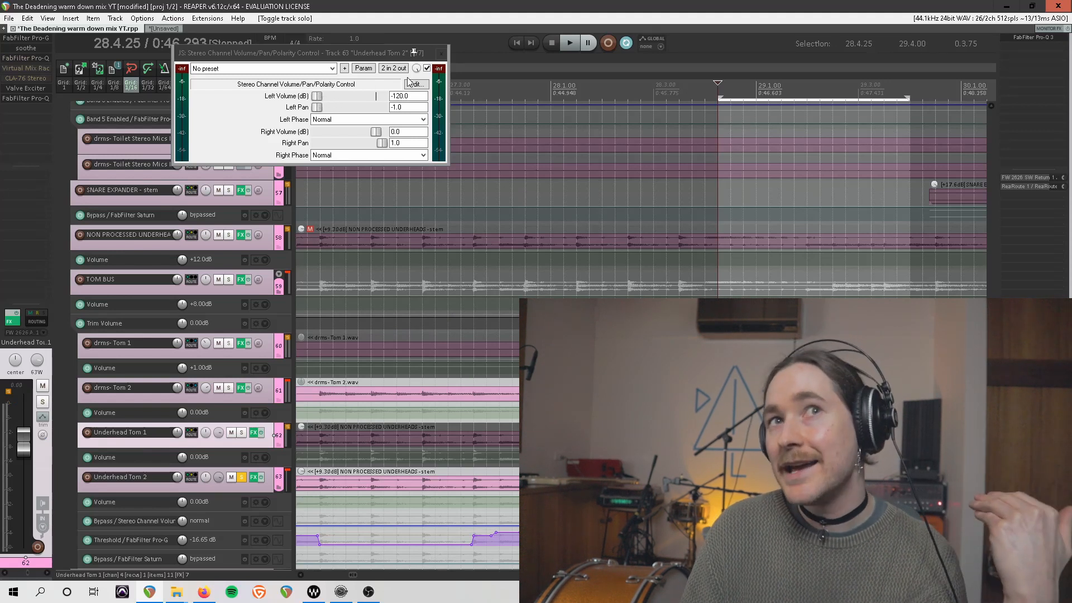
click(440, 54)
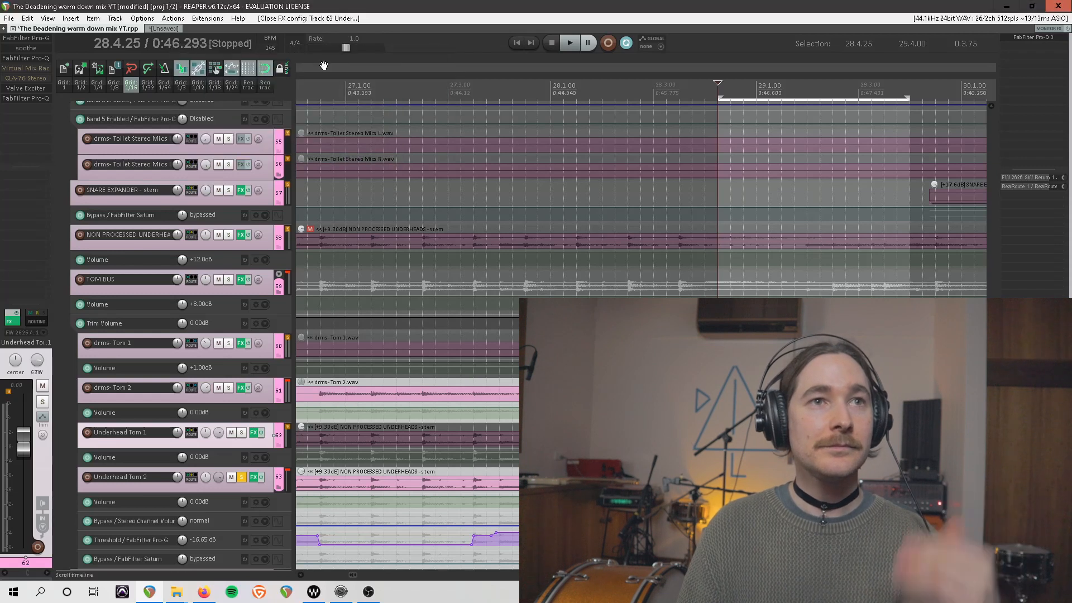
Open soothe, the first Pro-Q 3 and Valve Exciter on Underhead Tom 1, then compare the Valve Exciter bypassed and active during playback.
click(24, 49)
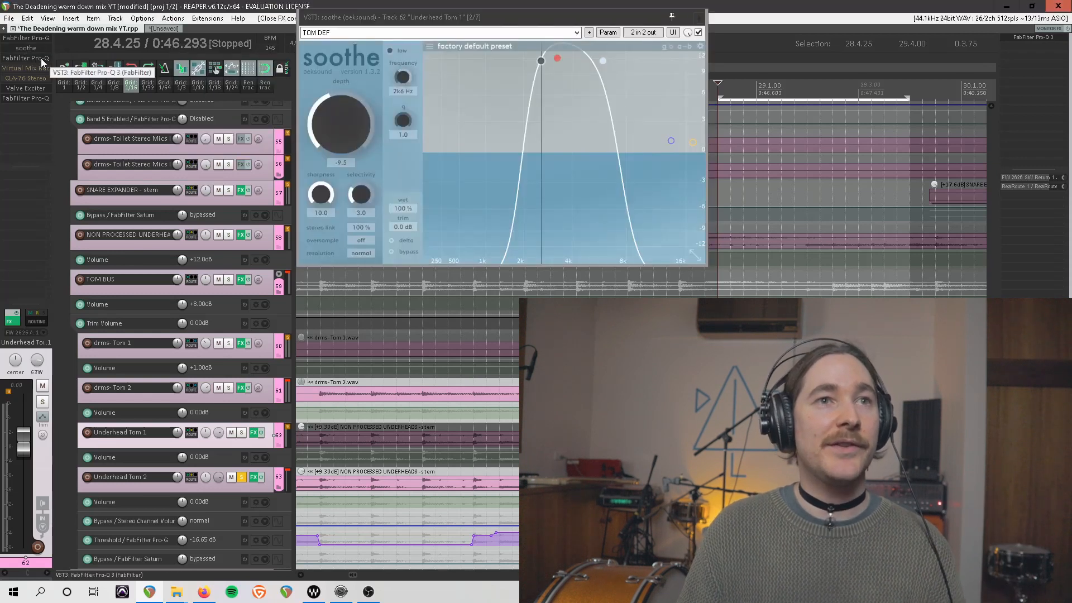
click(41, 58)
click(32, 89)
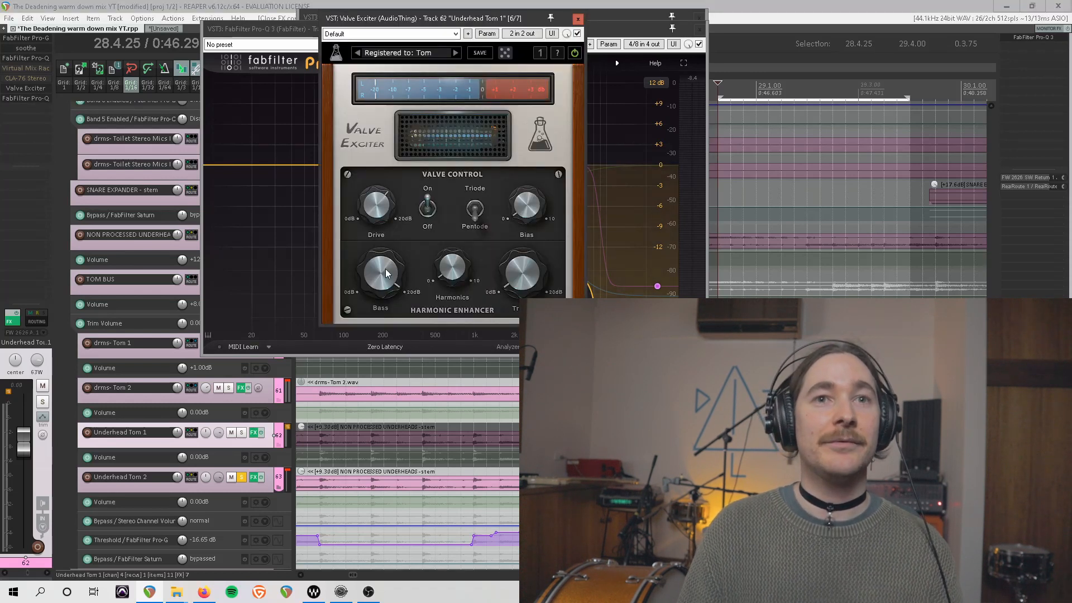
key(space)
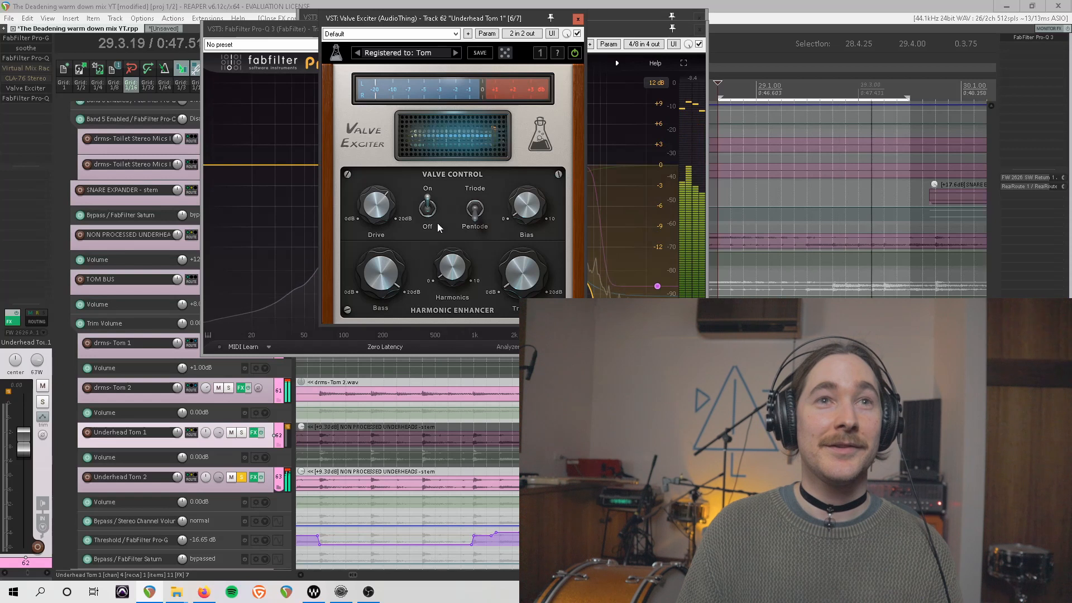
click(577, 34)
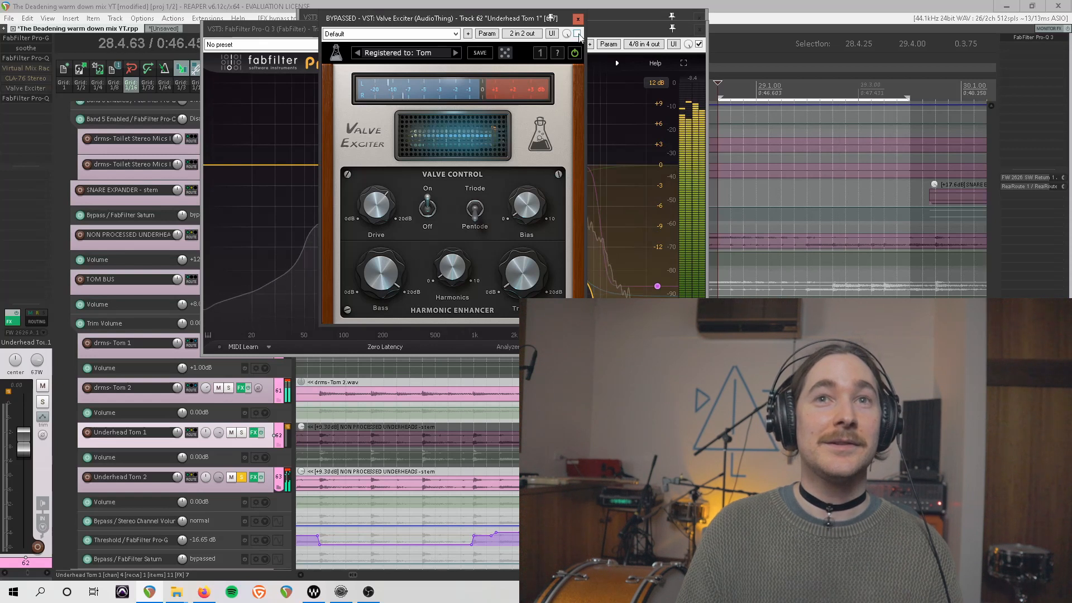
click(578, 34)
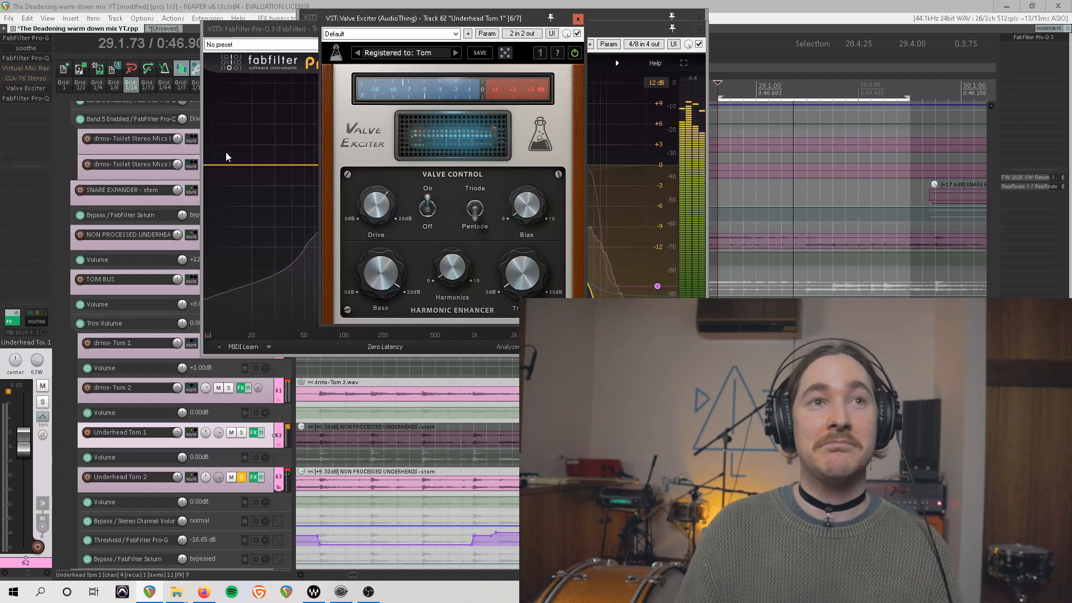
Examine the low-end boost in Underhead Tom 1's final Pro-Q 3, then close the track's open plugin windows.
click(293, 141)
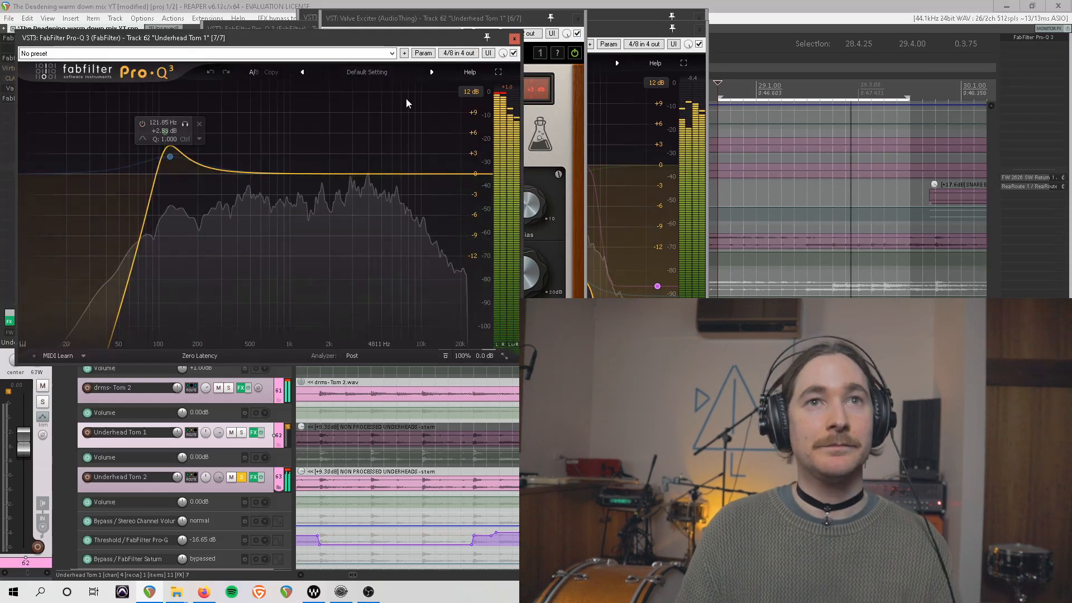
key(ctrl+Tab)
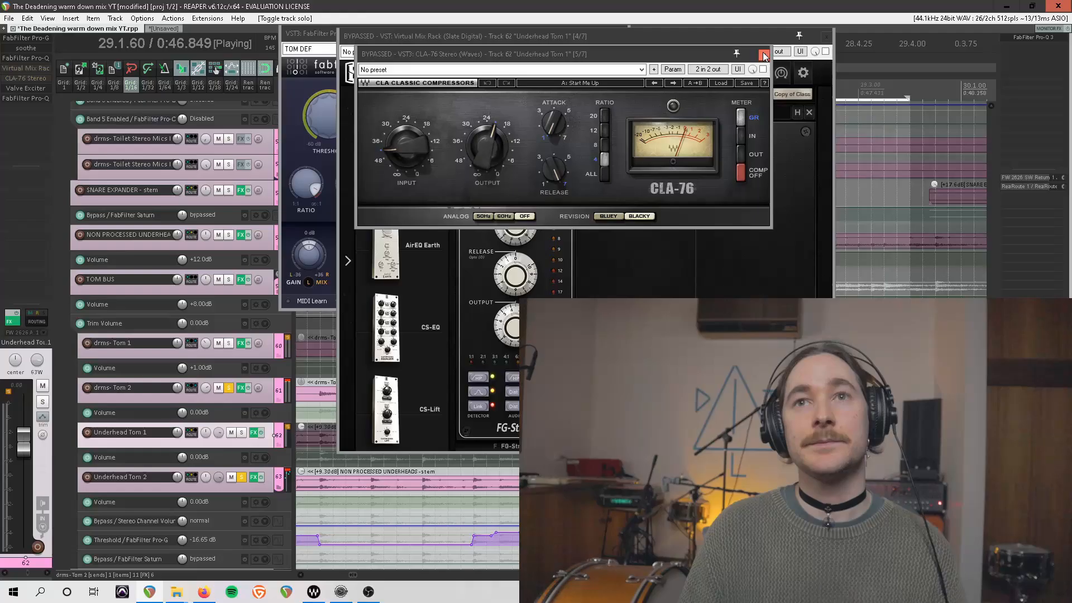
click(826, 39)
click(826, 39)
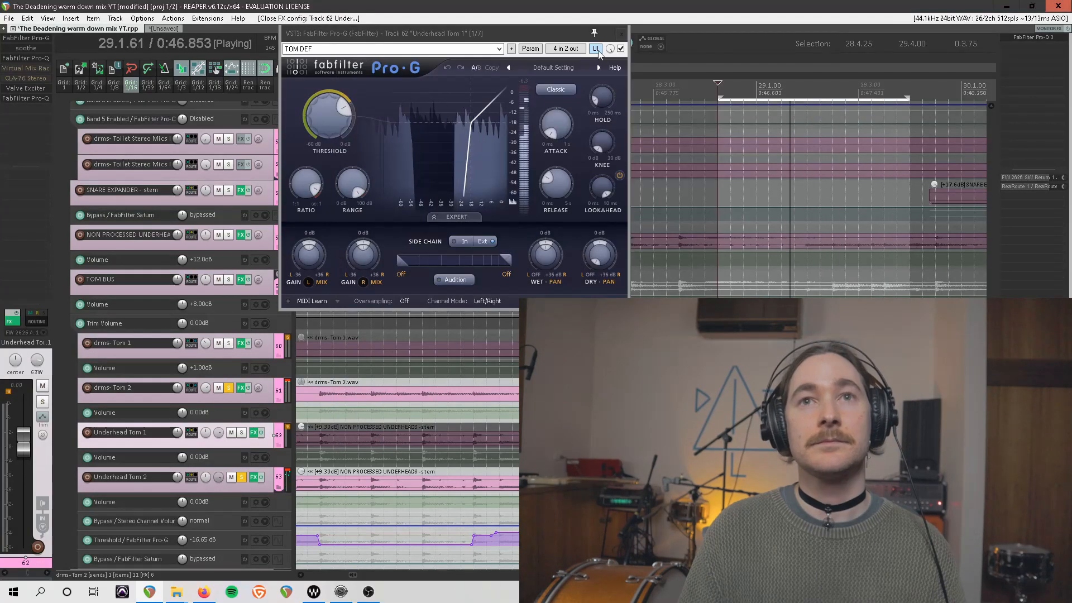
click(618, 36)
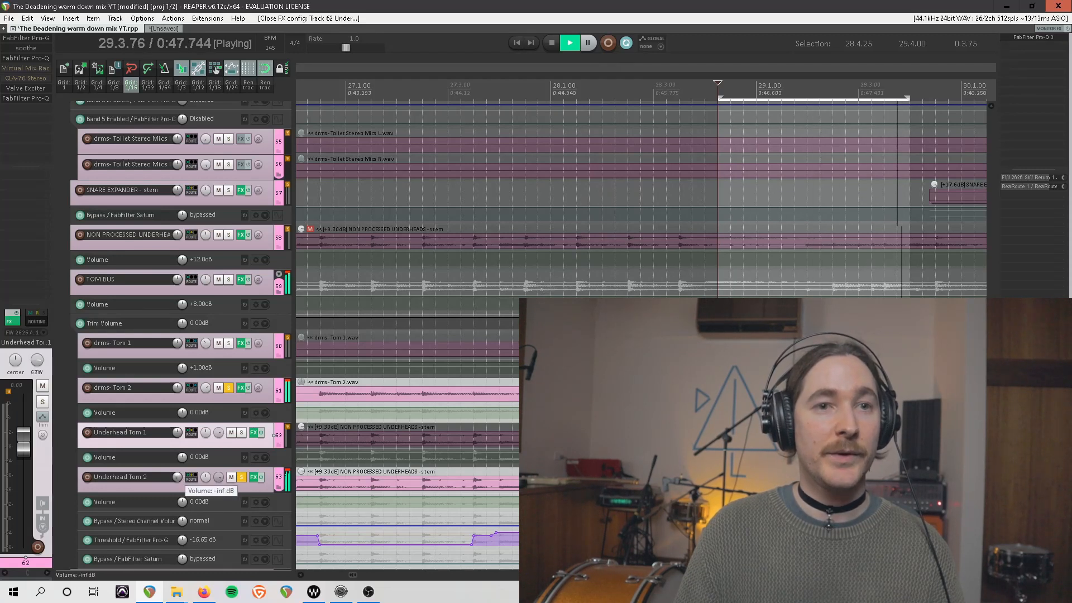
Audition the soloed Tom 2 with Underhead Tom 2's volume lowered to -inf dB.
drag(178, 479, 179, 482)
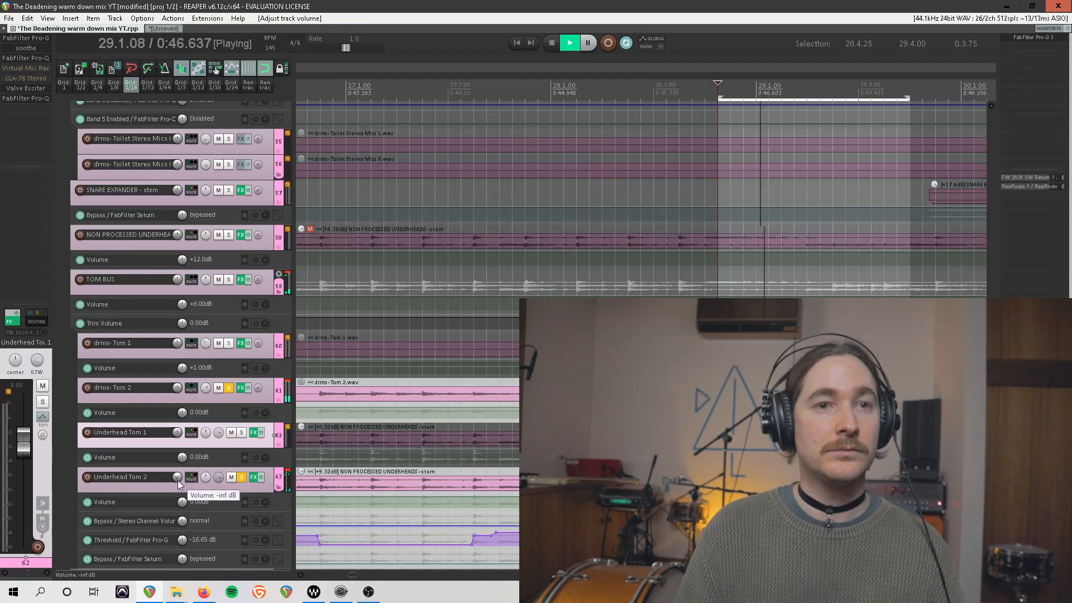
scroll(485, 373, down, 5)
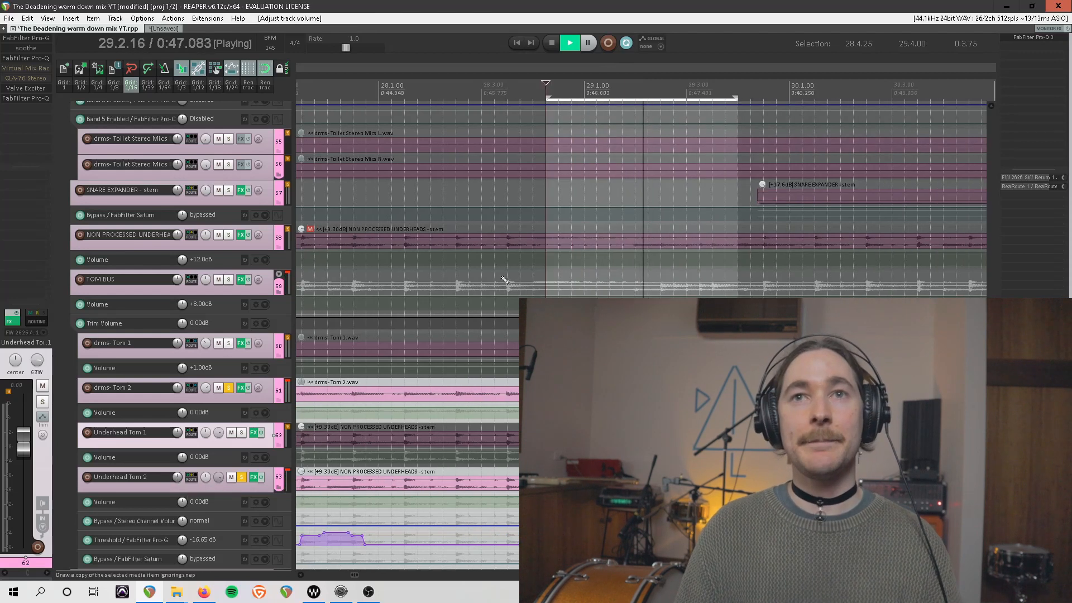
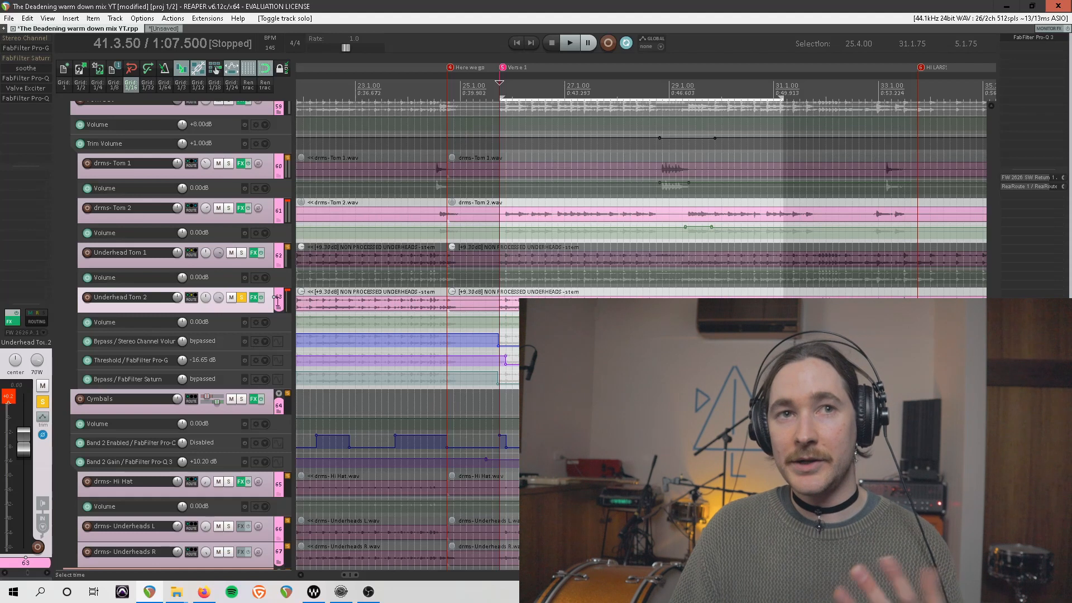
Play Underhead Tom 2, toggle the bypass of its FabFilter Saturn to compare the sound, then close the plugin and stop.
key(space)
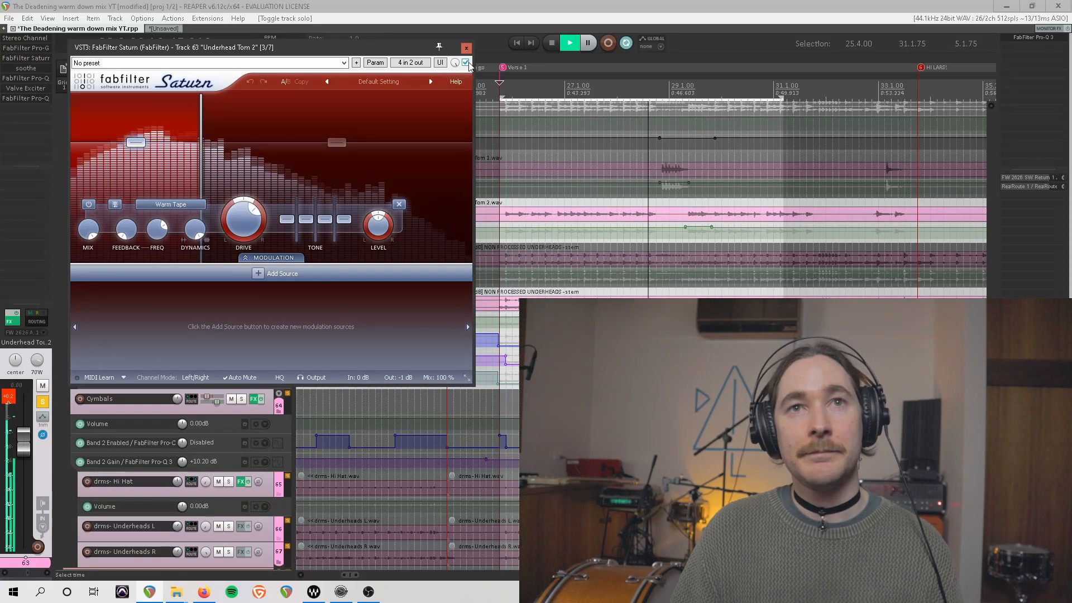
click(466, 63)
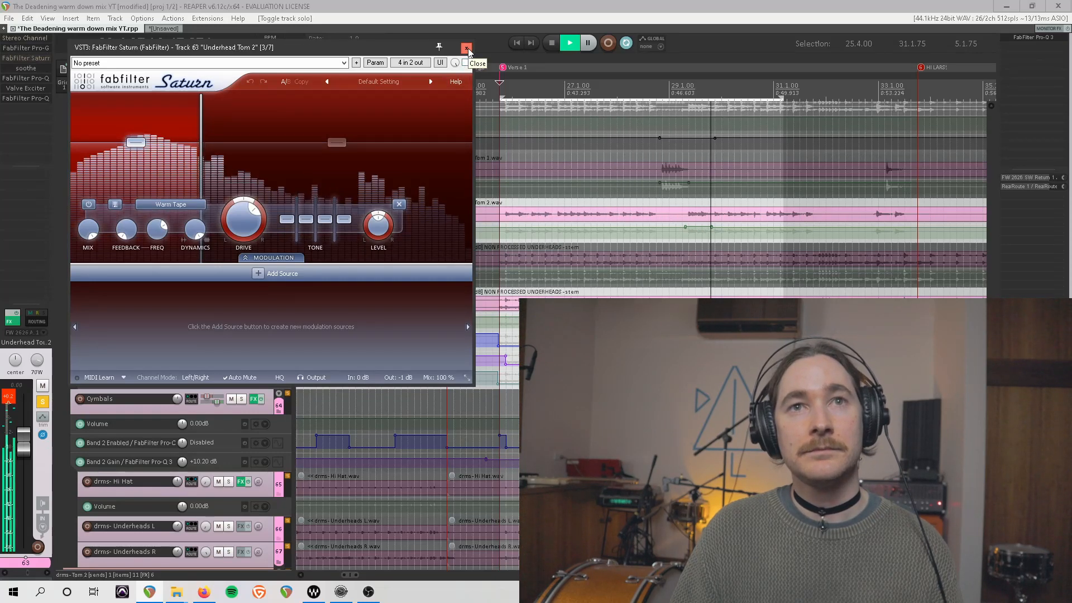
click(467, 48)
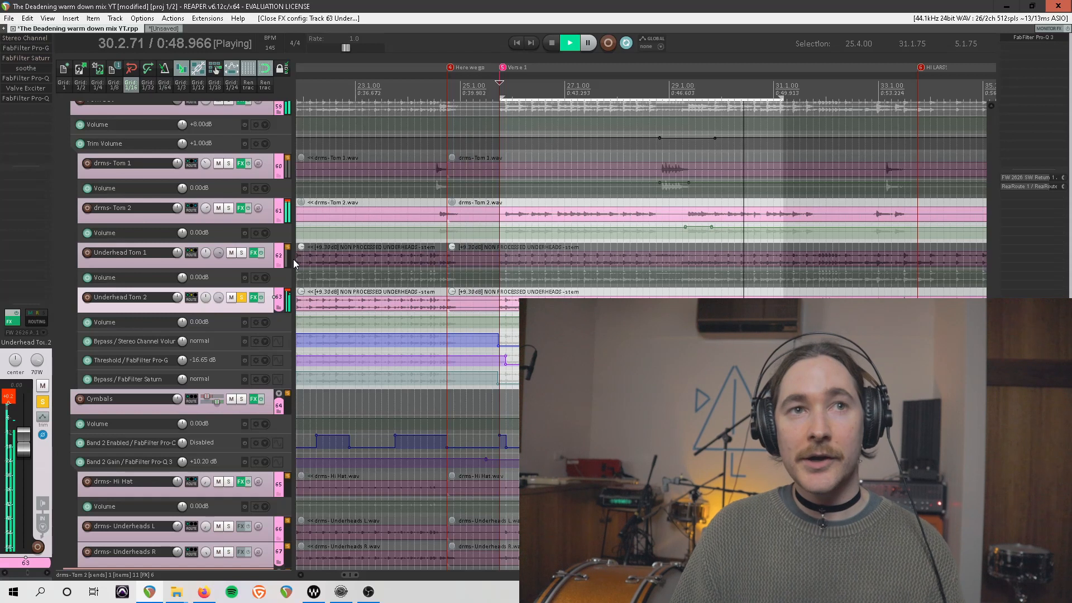
key(space)
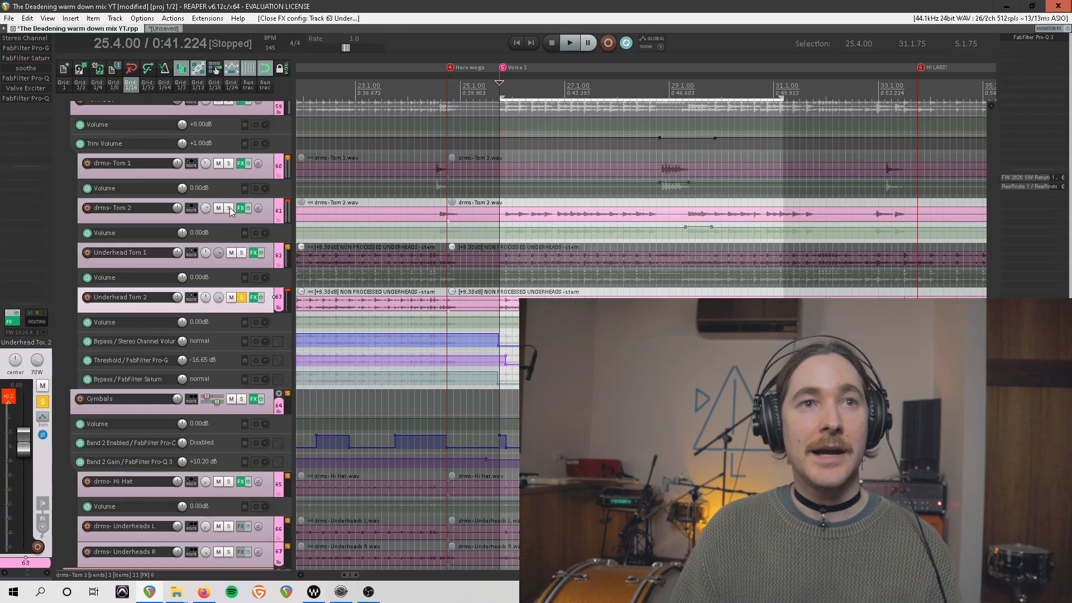
Audition Tom 2 with Underhead Tom 2 at -inf dB and at its restored volume, then stop playback and clear the solos.
key(space)
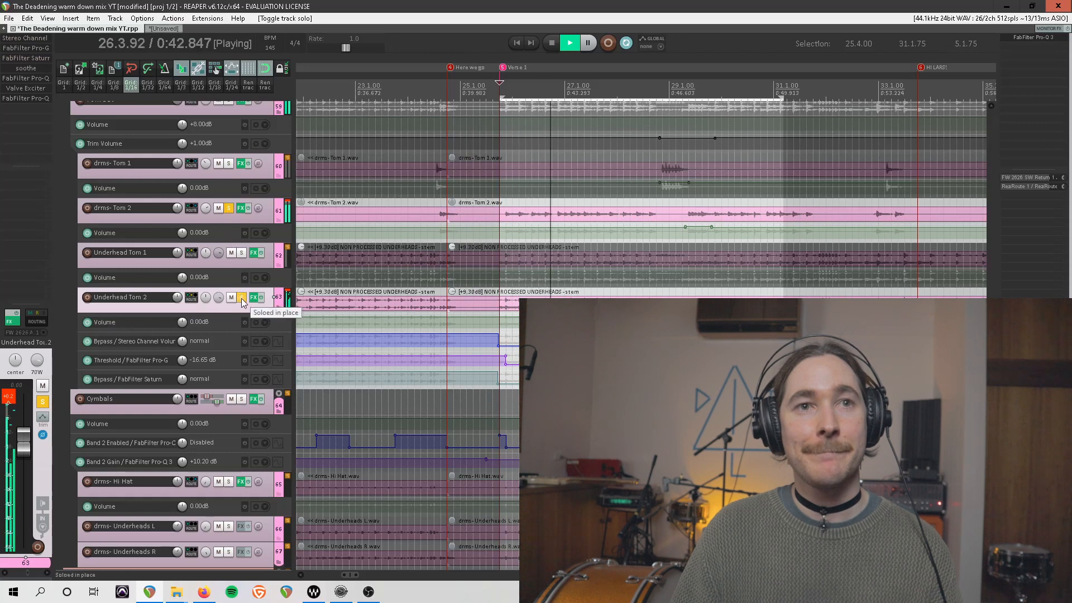
drag(177, 297, 177, 335)
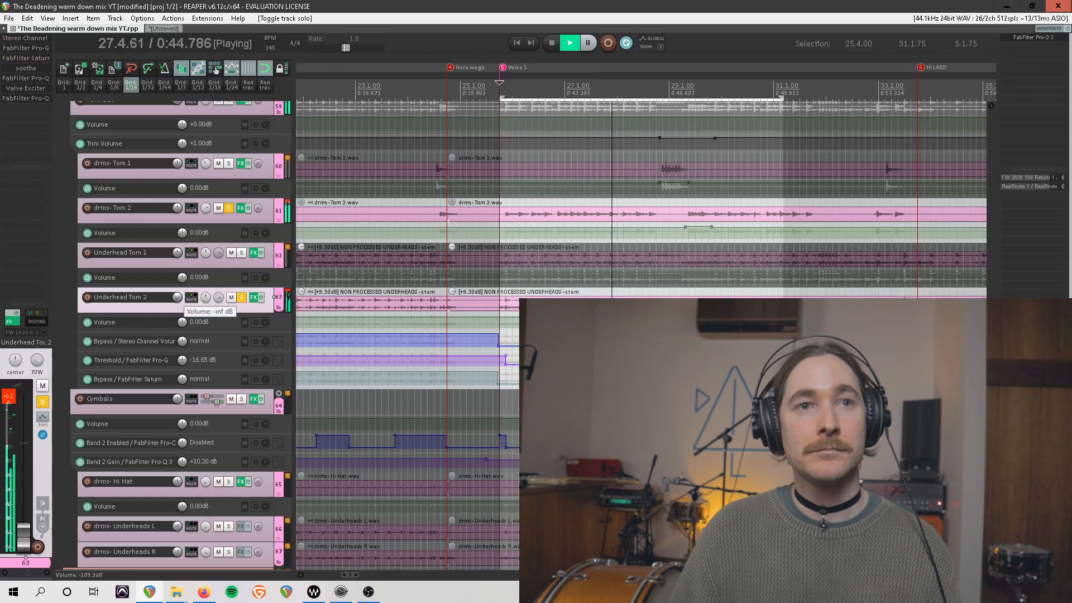
double_click(177, 297)
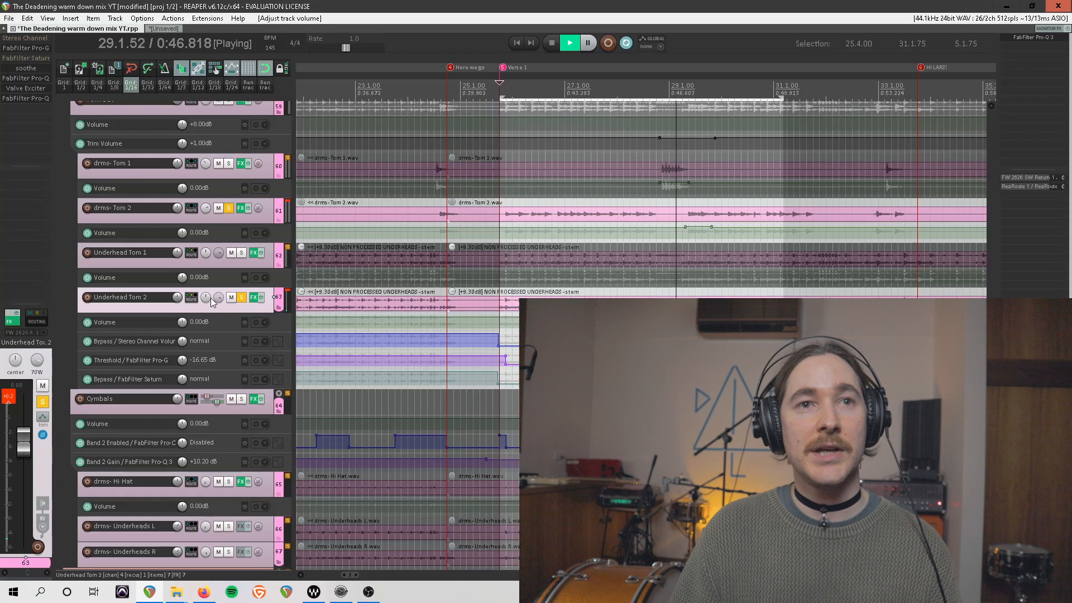
key(space)
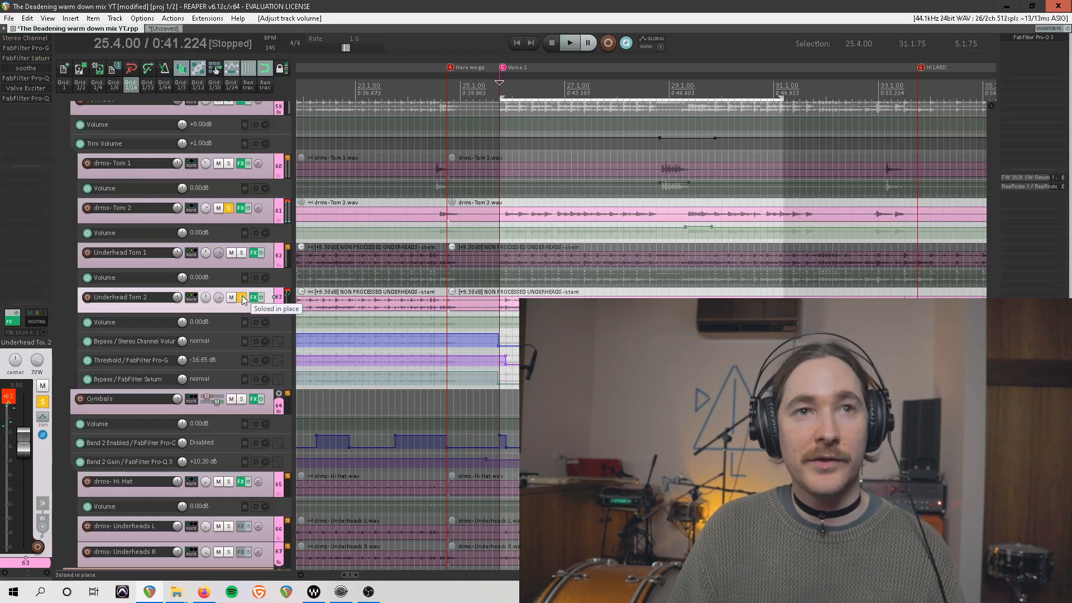
ctrl+alt+click(231, 209)
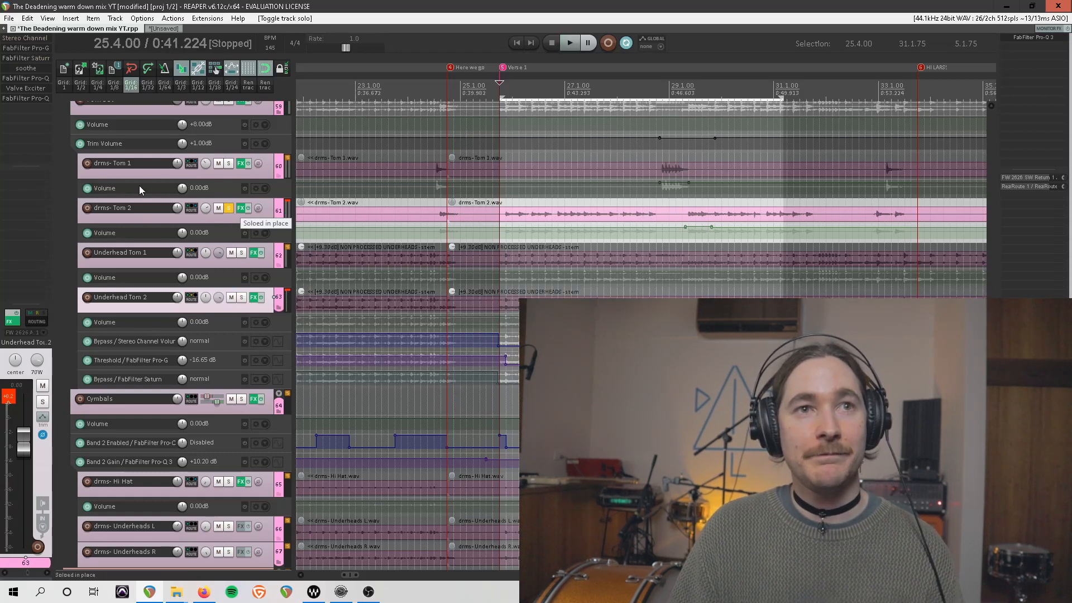
click(228, 208)
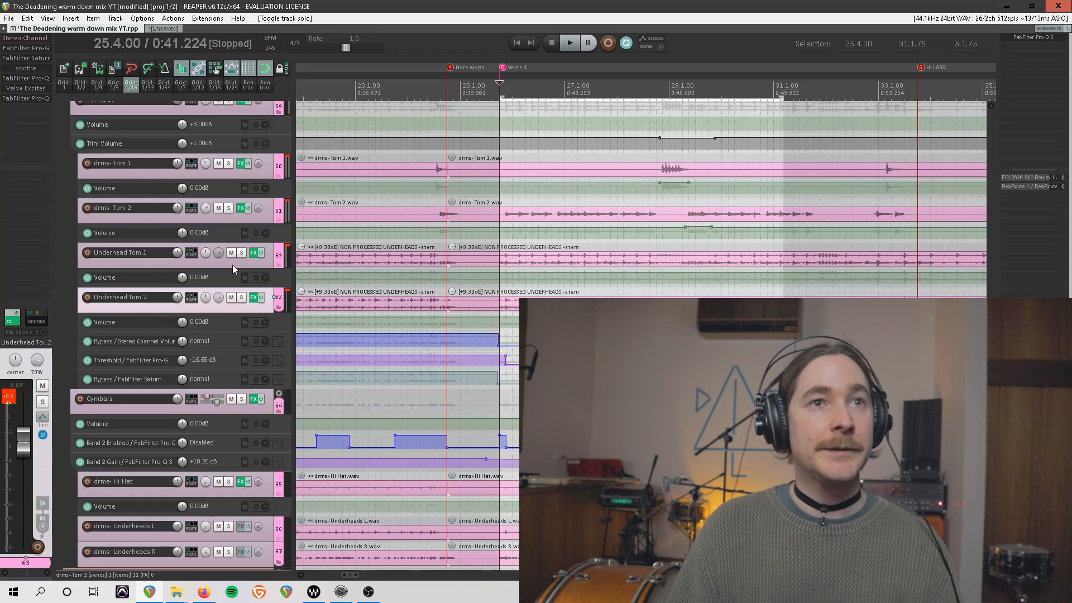
Select the TOM BUS and look at the second plugin in its chain, then close it.
scroll(232, 264, up, 1)
click(254, 162)
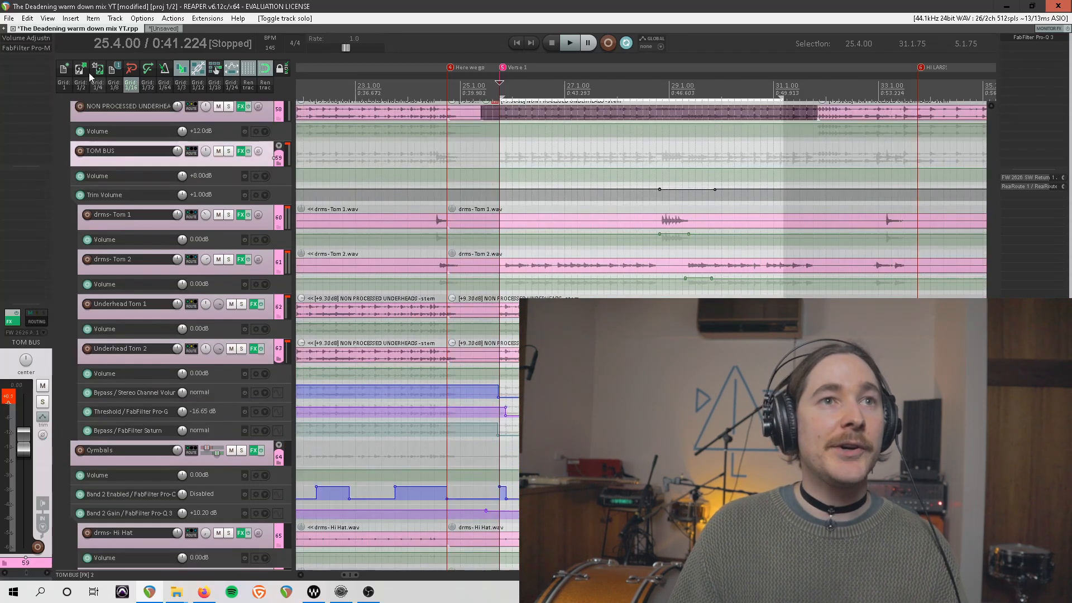
click(48, 48)
click(522, 39)
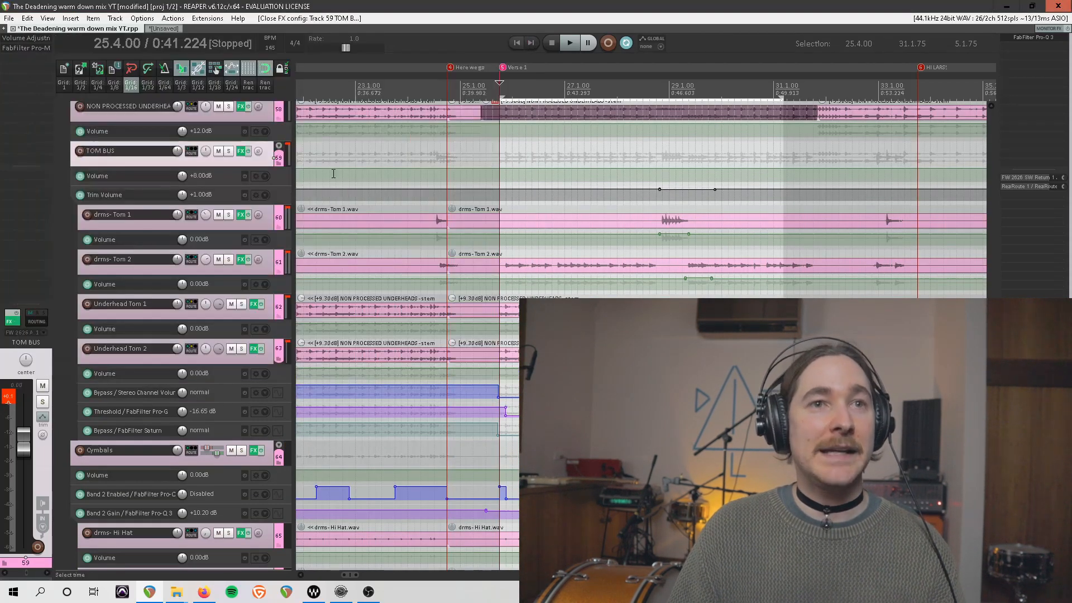
Stop playback, open the first Pro-Q 3 on the Cymbals folder, and examine its high boost, dynamic band and low cut.
scroll(261, 298, down, 3)
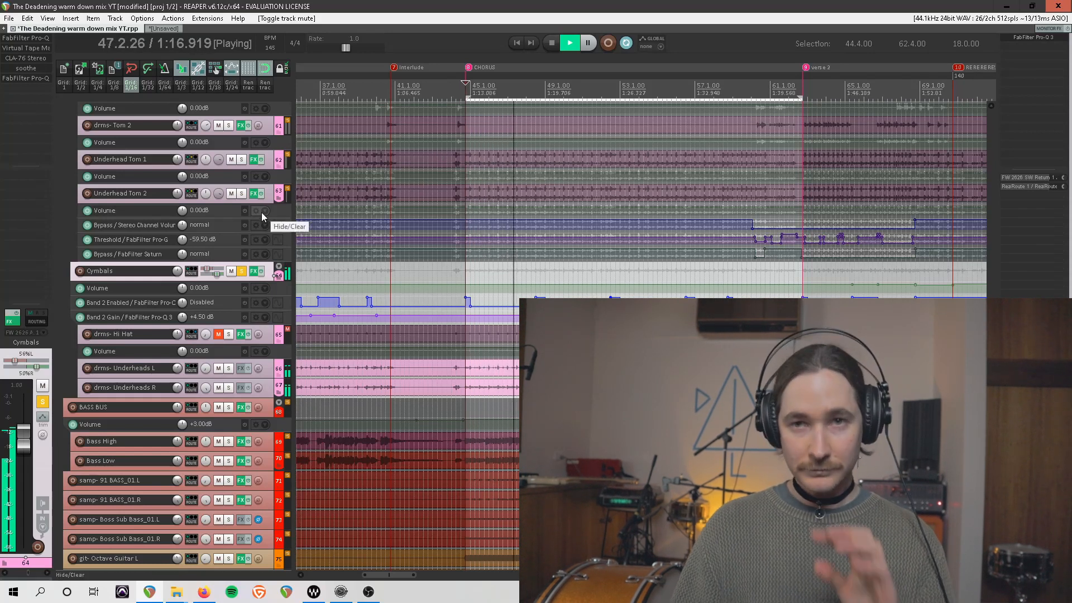
key(space)
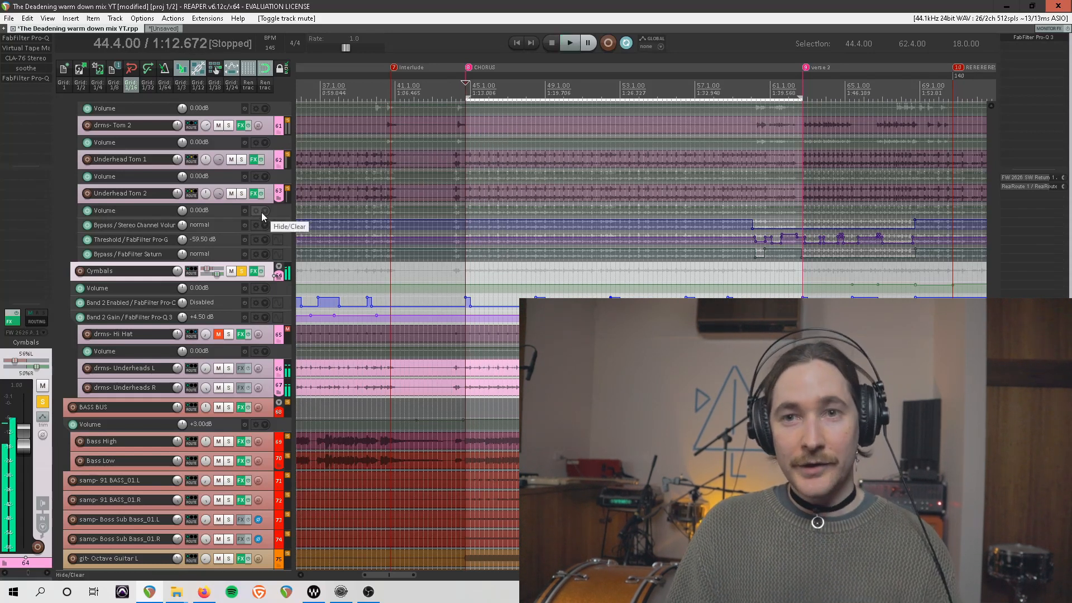
click(39, 40)
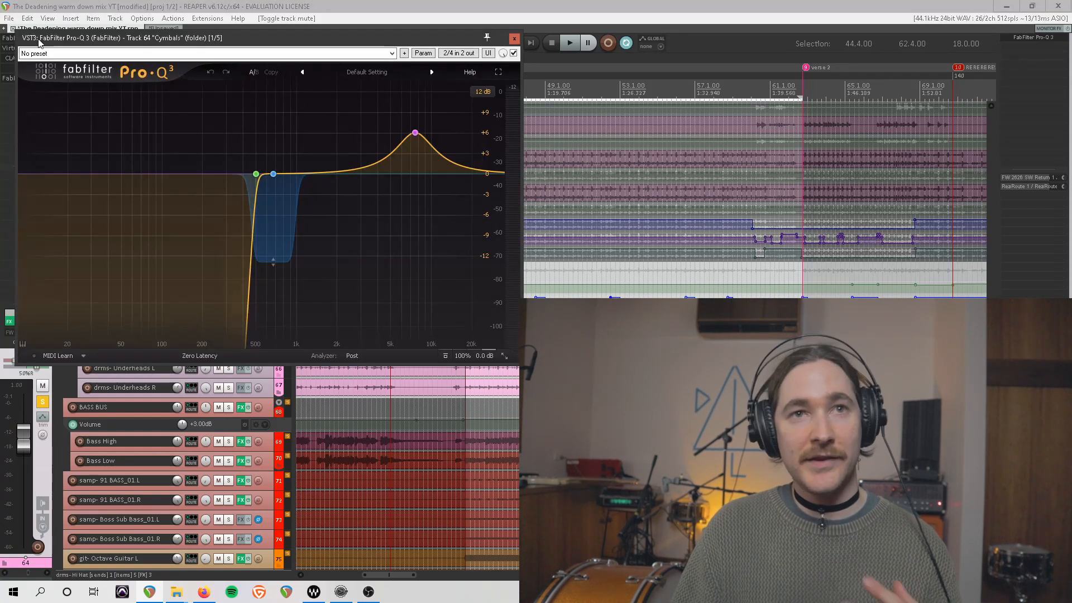
mouse_move(411, 132)
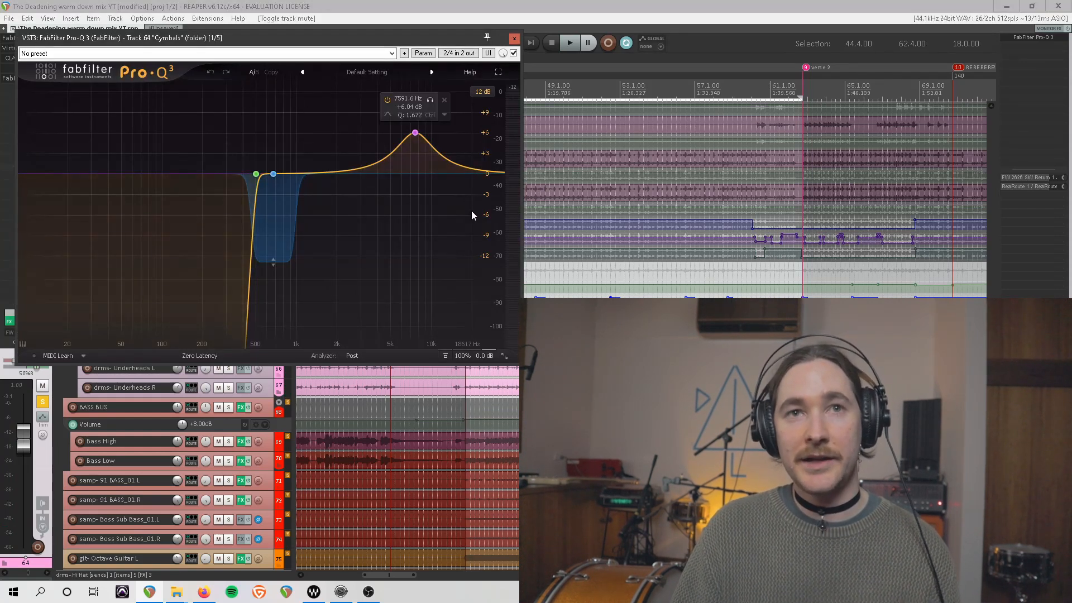
mouse_move(285, 182)
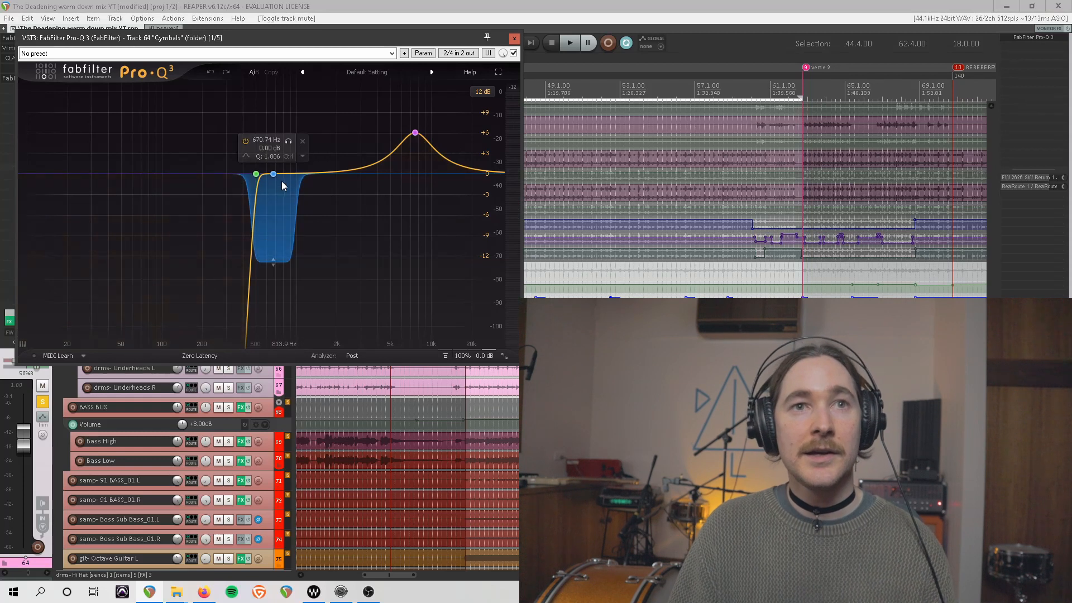
click(255, 176)
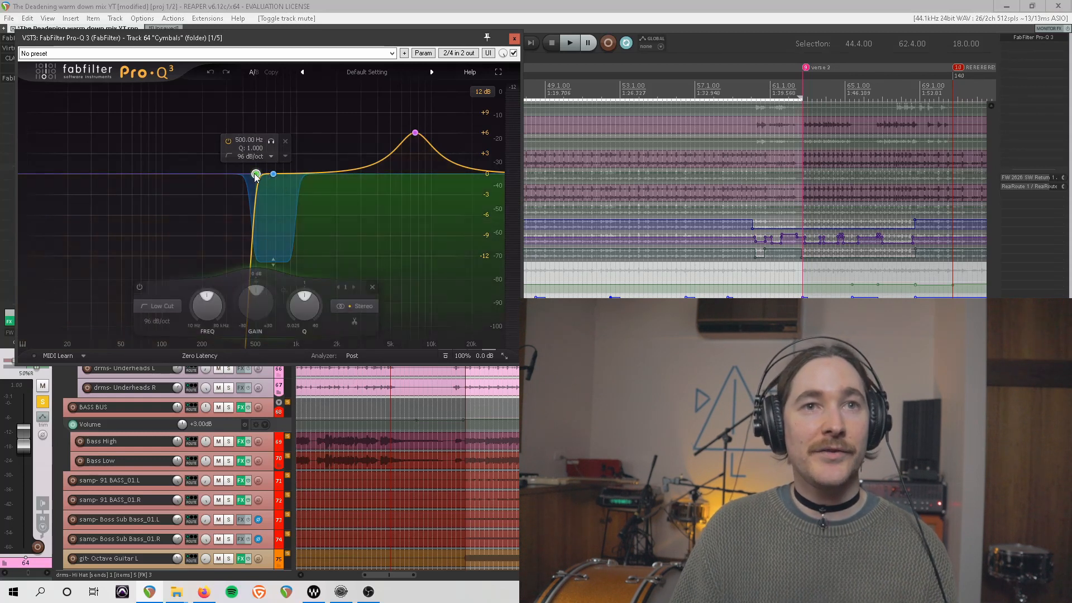
Play the Cymbals folder while examining the dynamic band and high boost in its first Pro-Q 3, then close the plugin.
click(274, 174)
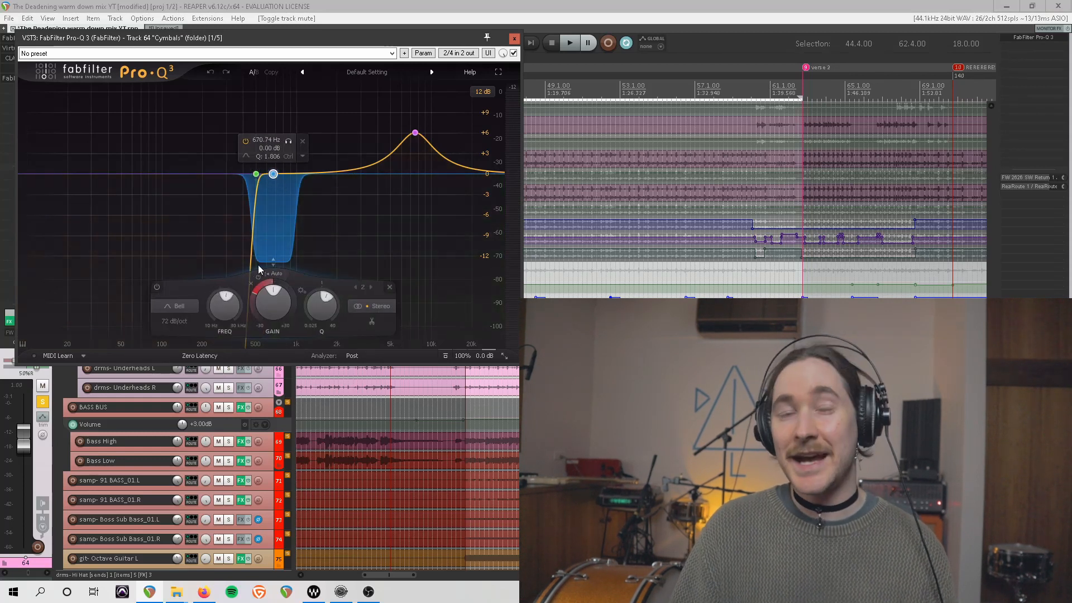
key(space)
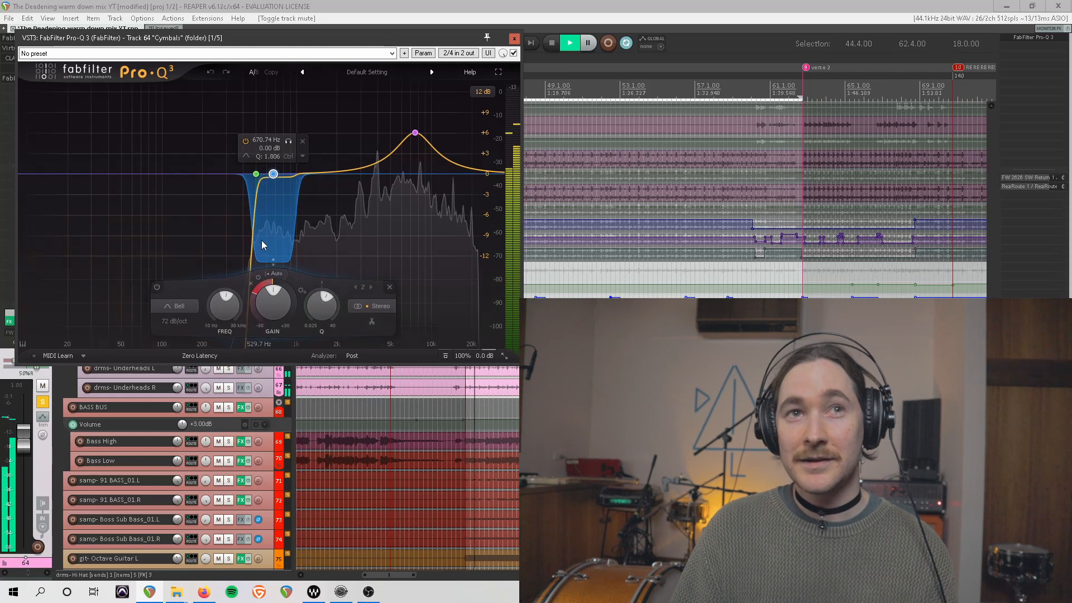
click(415, 132)
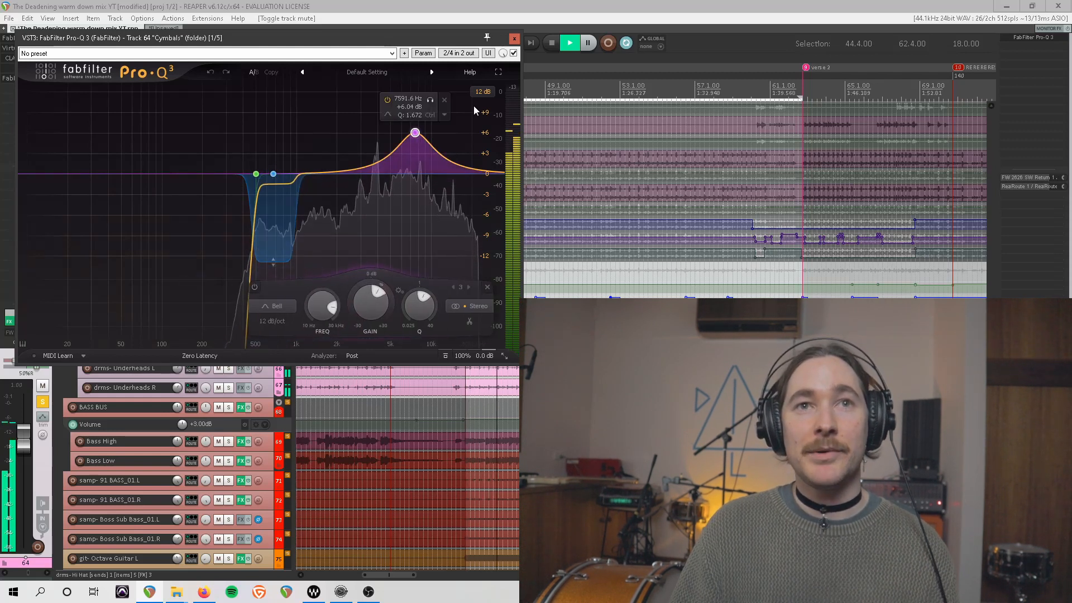
key(Escape)
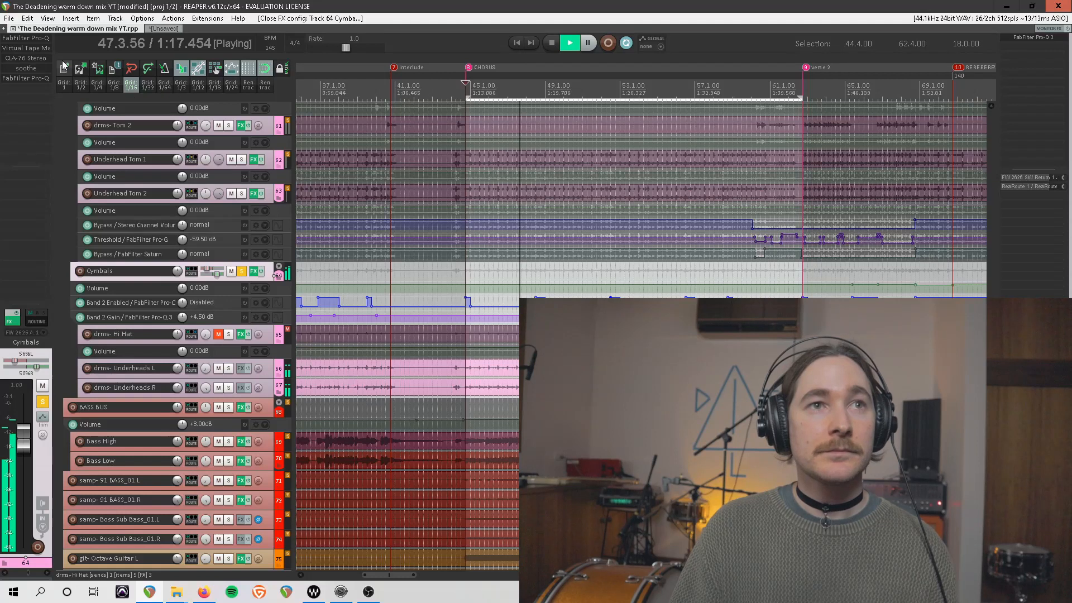
View the Virtual Tape Machines settings on the Cymbals folder, close that plugin, and open the CLA-76 compressor.
click(36, 49)
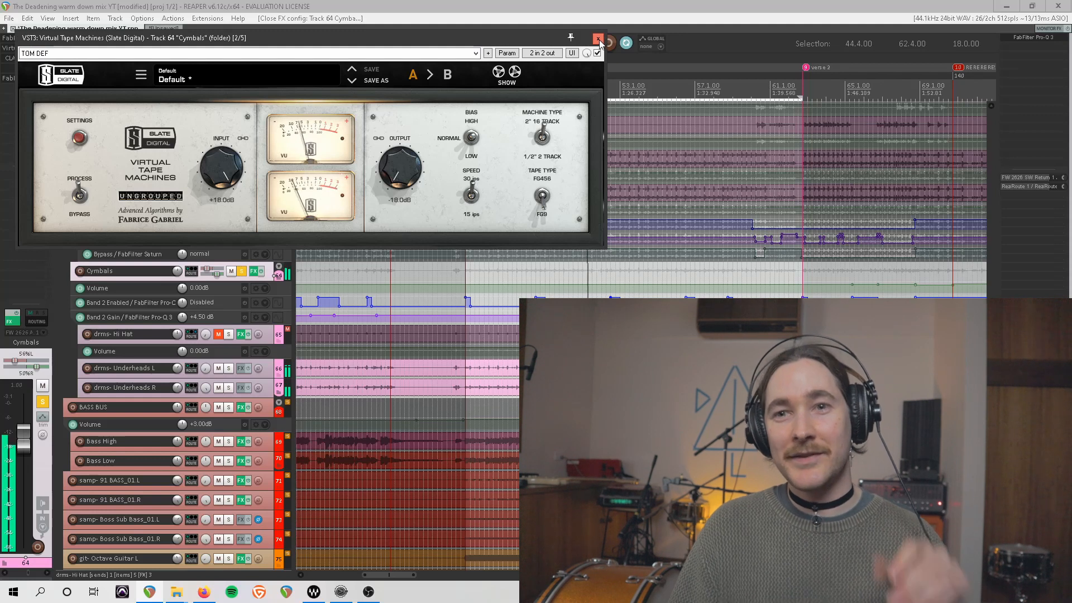
click(599, 40)
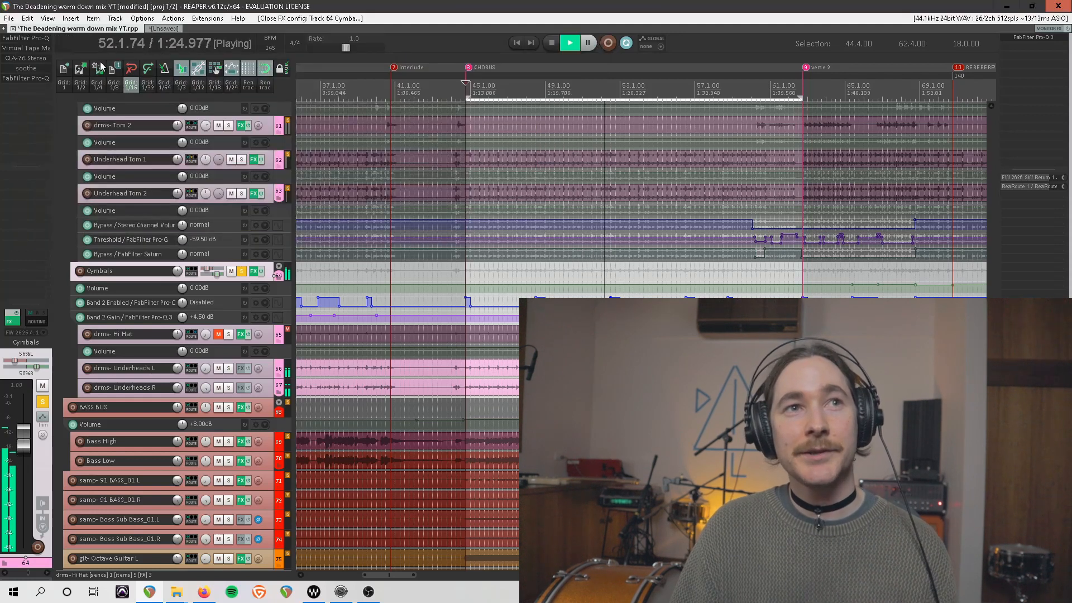
click(44, 59)
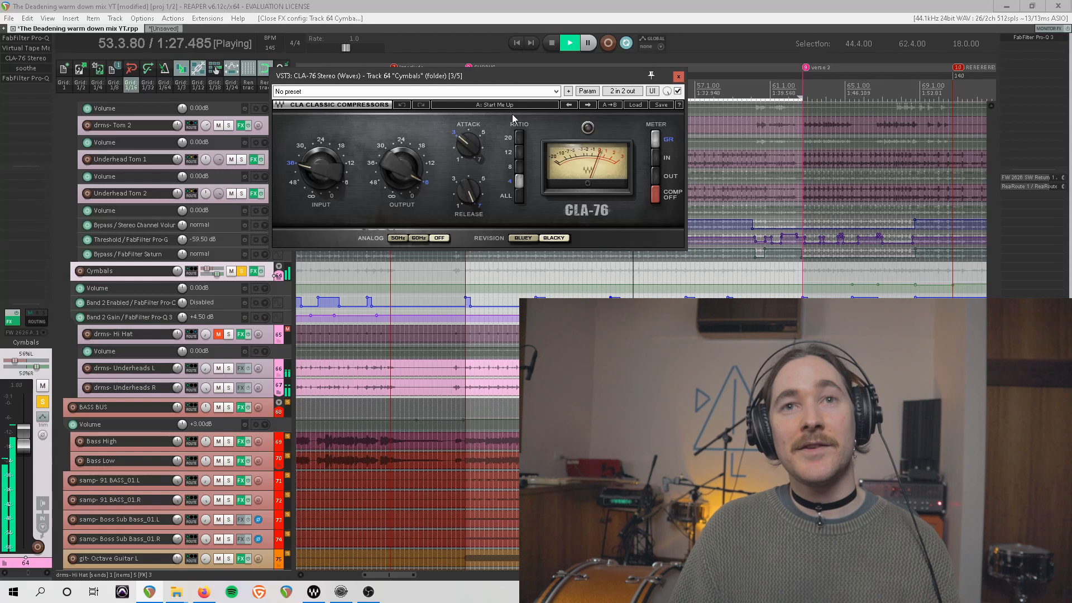
Open soothe on the Cymbals folder, toggle its bypass to compare the sound, and open the last Pro-Q 3 in the chain.
click(35, 68)
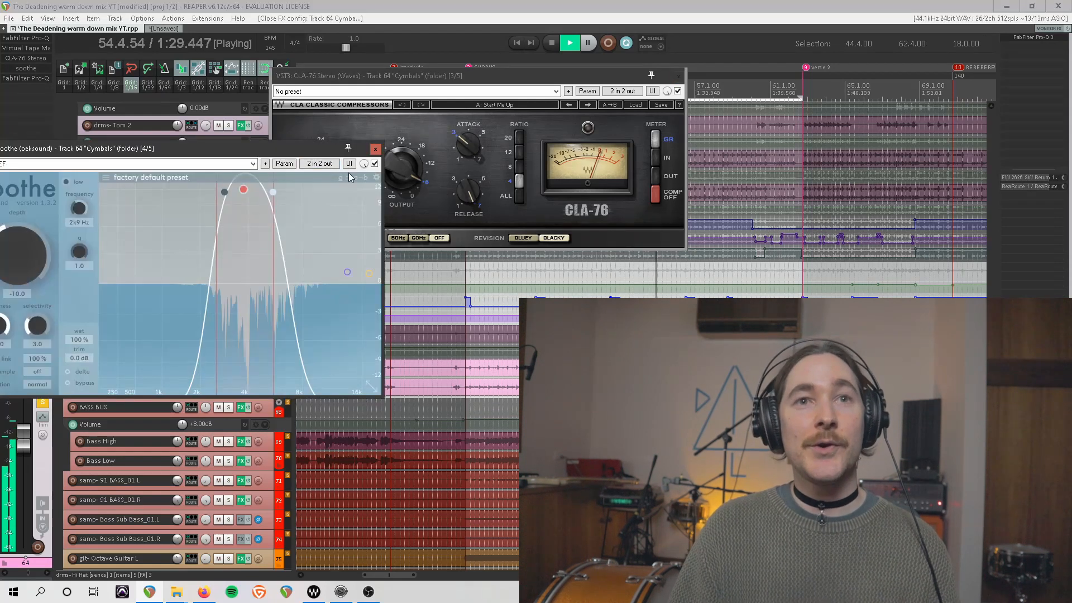
click(374, 164)
click(374, 164)
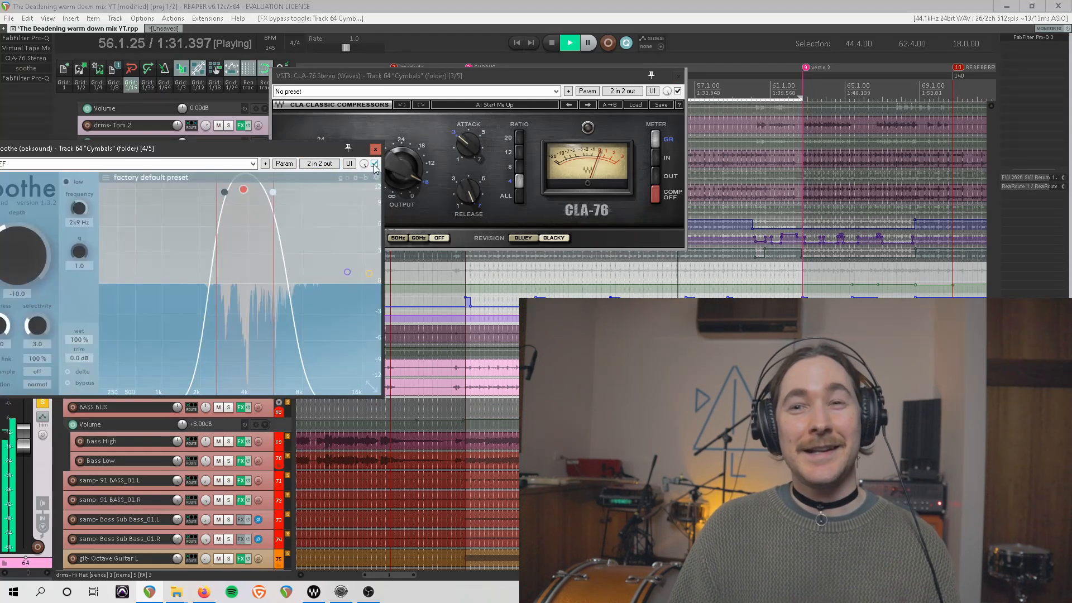
click(34, 78)
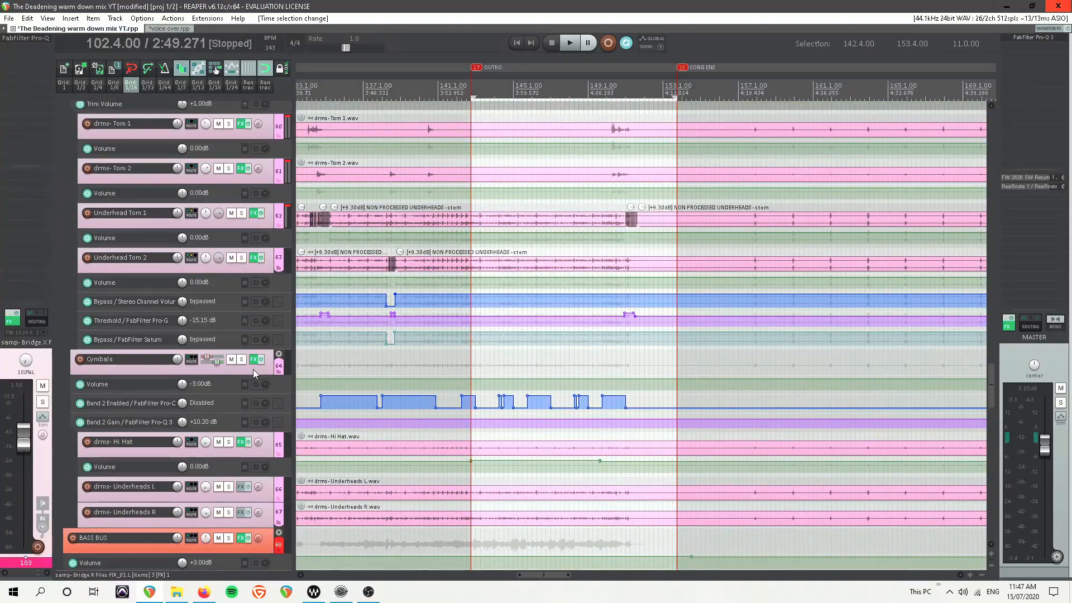
Select and solo the Cymbals folder, then look at its first Pro-Q 3 and close it.
click(253, 370)
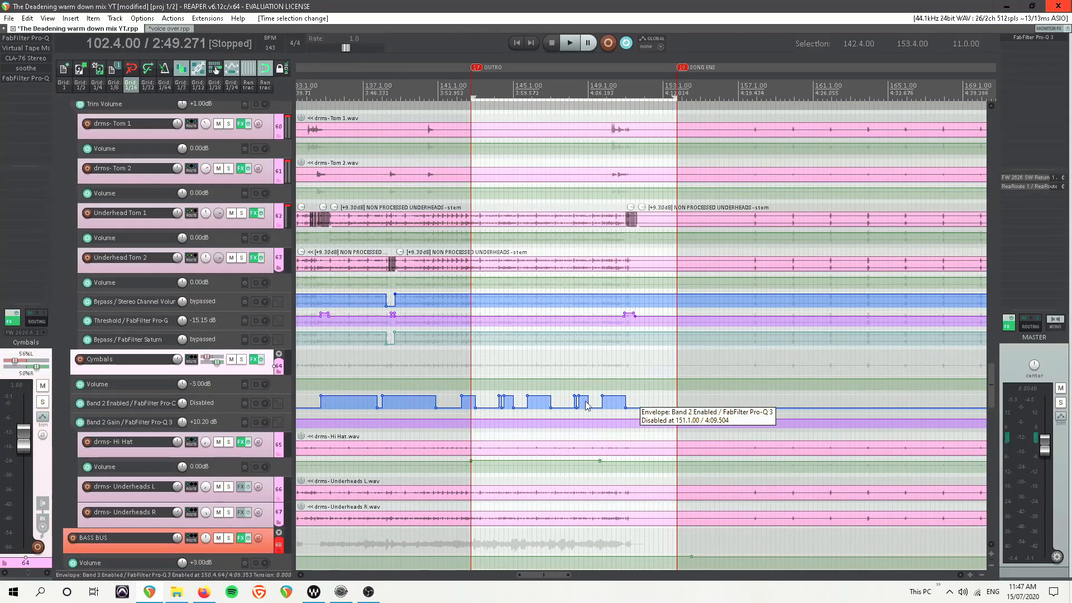
click(256, 374)
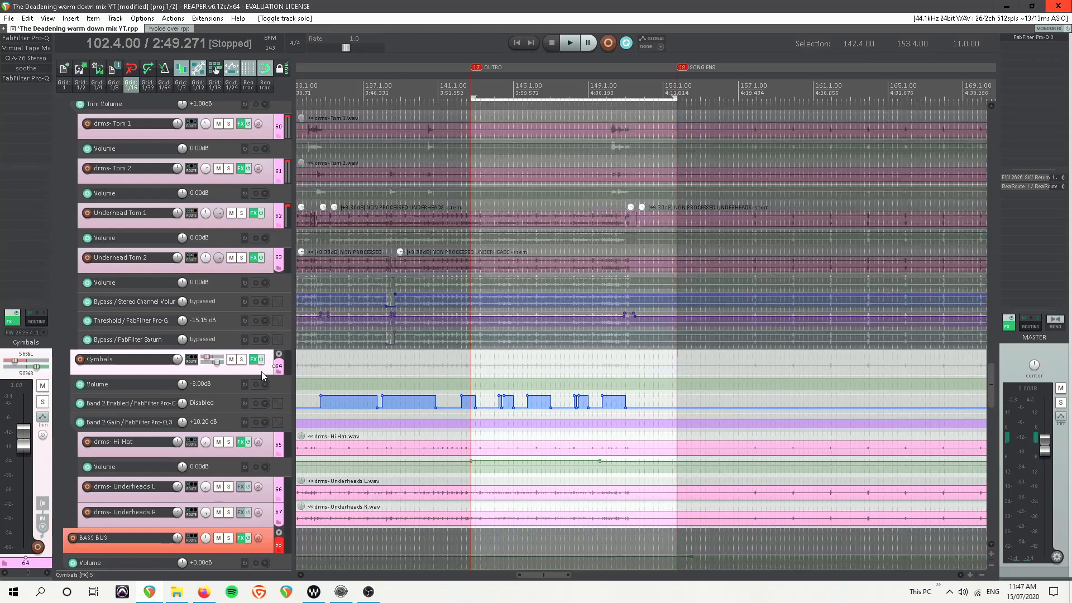
click(45, 39)
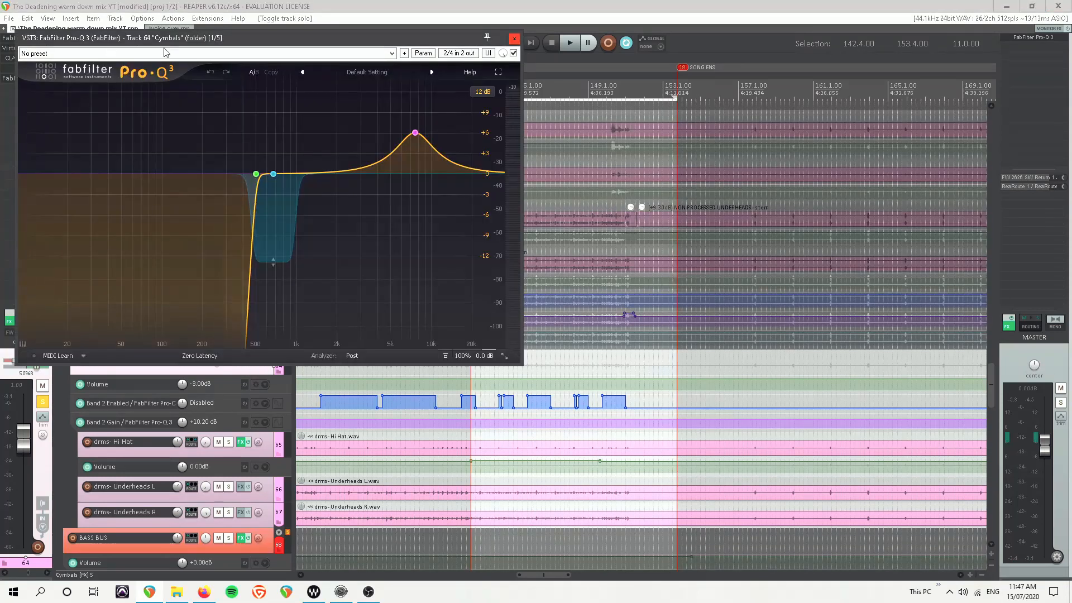
click(512, 38)
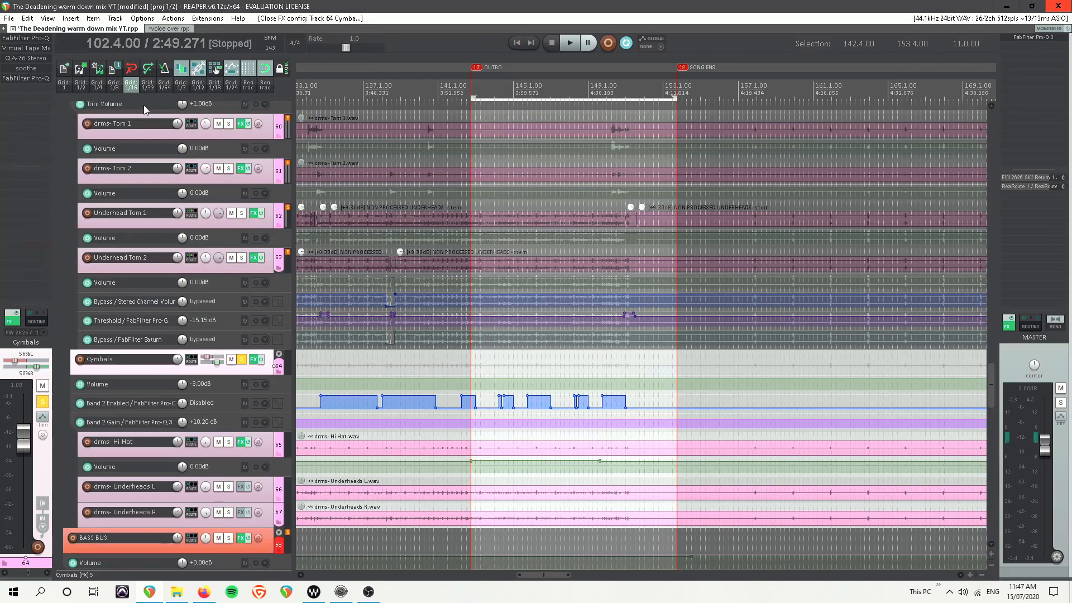
Open the last Pro-Q 3 on the Cymbals folder, move its window off the outro, and set its display range to 12 dB.
click(46, 78)
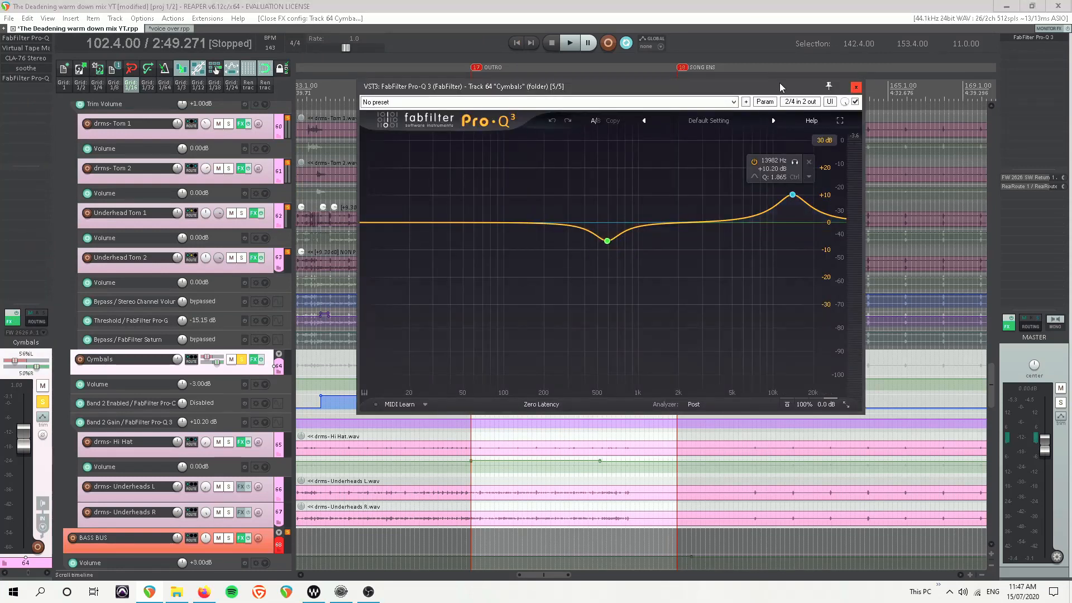
drag(780, 87, 349, 55)
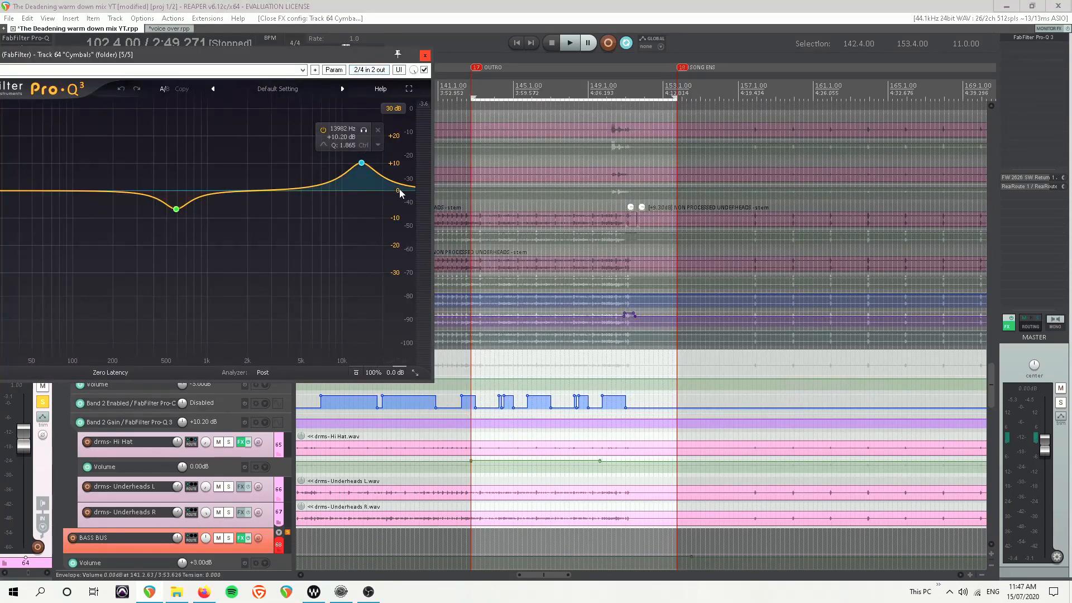
drag(330, 58, 323, 57)
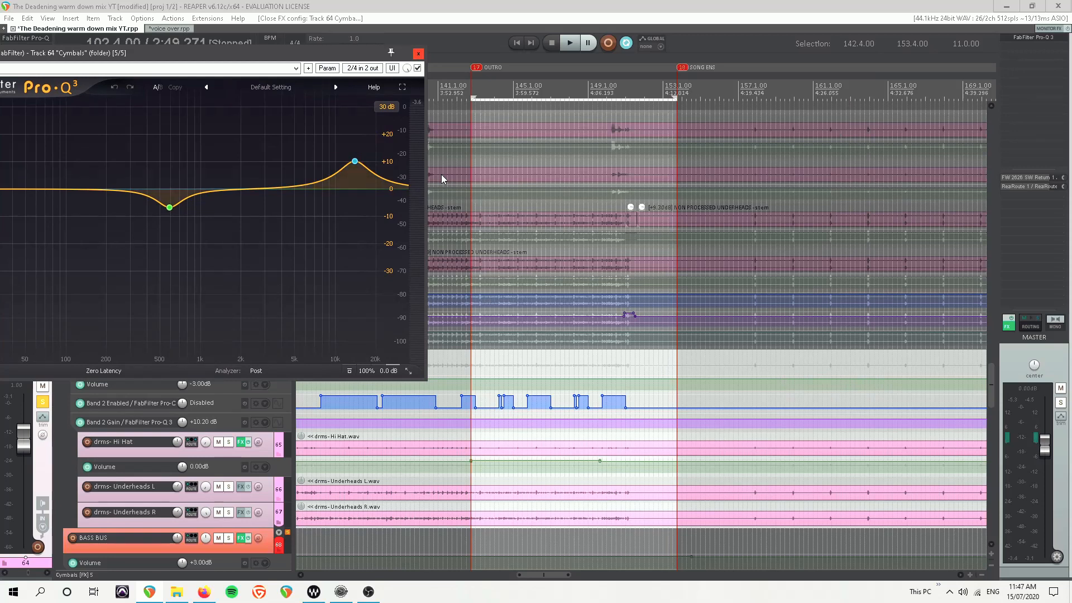
click(387, 106)
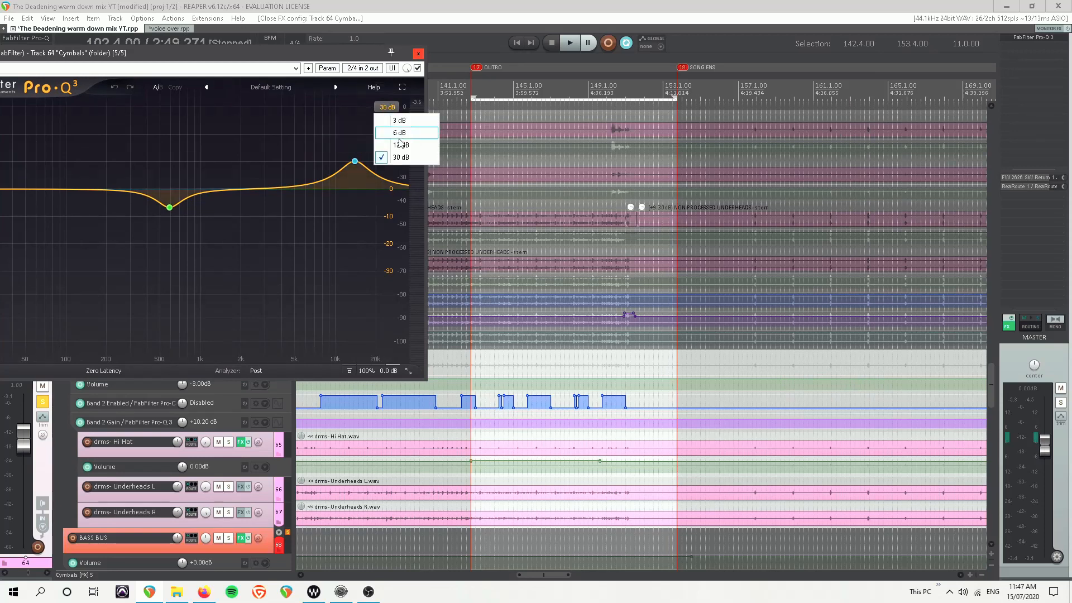
click(391, 147)
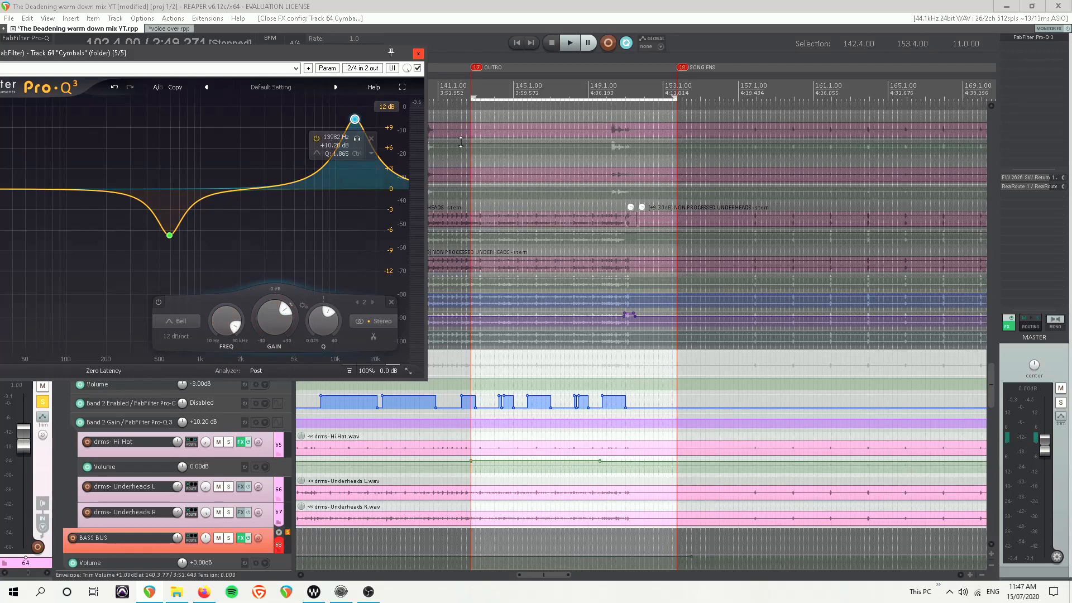
Play the outro to observe the Band 2 Enabled automation, stop, and place the edit cursor in the bridge.
click(469, 85)
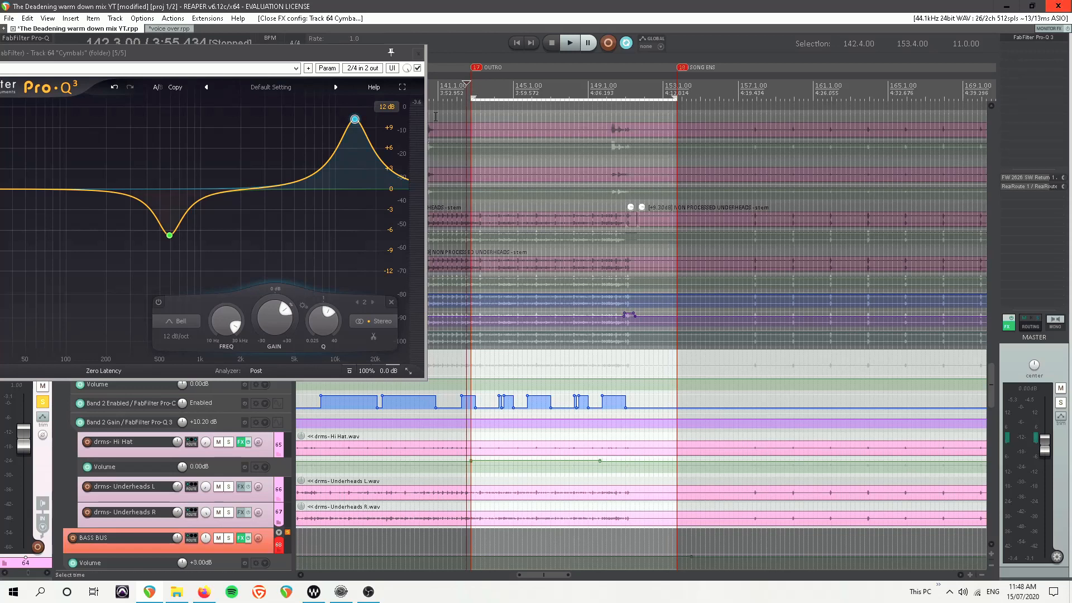
key(space)
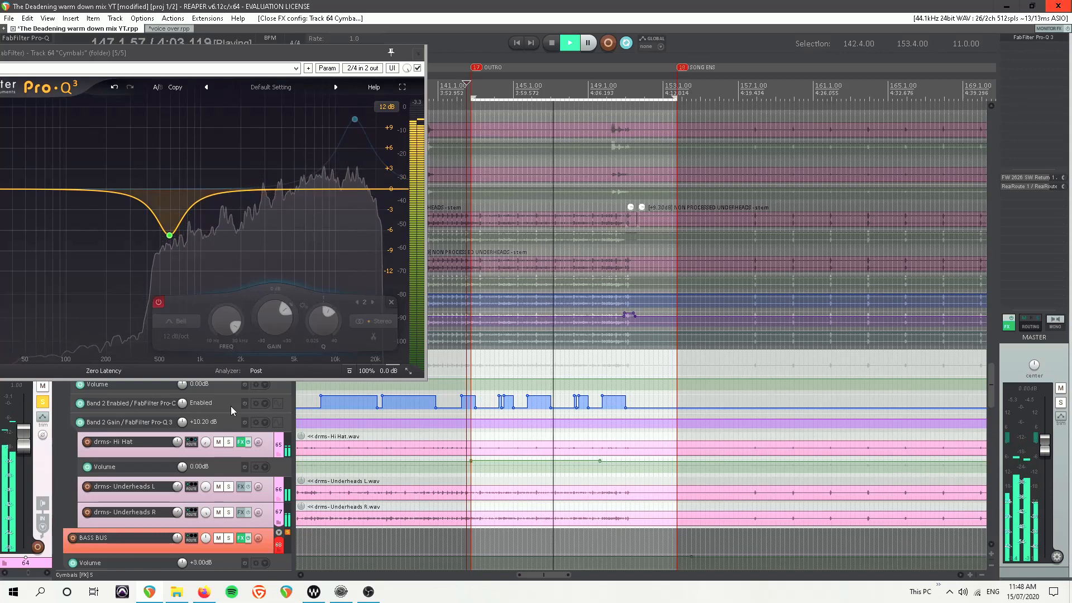
scroll(539, 306, left, 8)
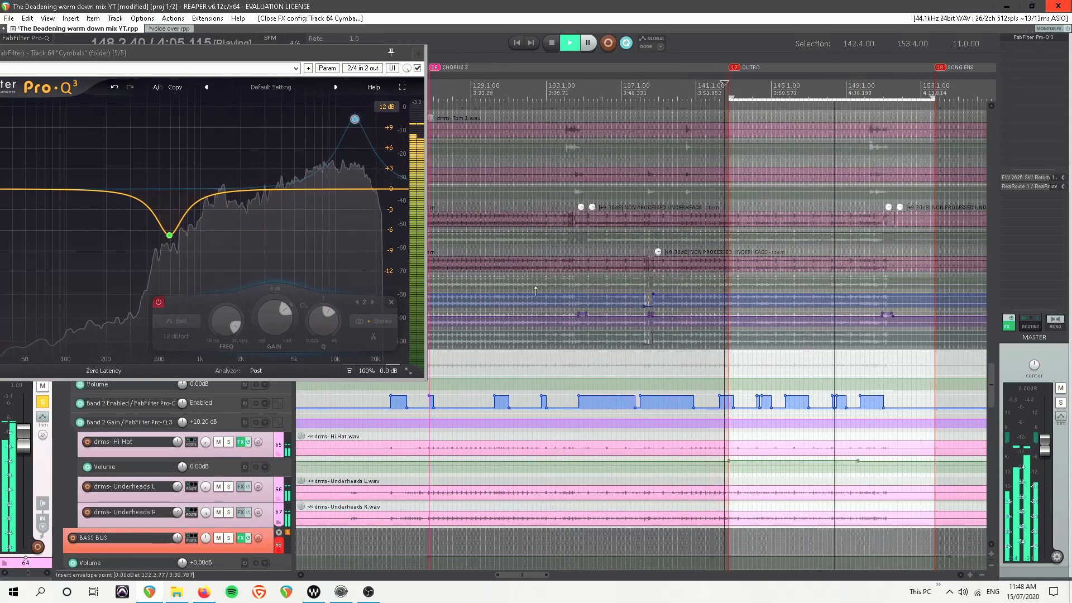
scroll(523, 192, left, 2)
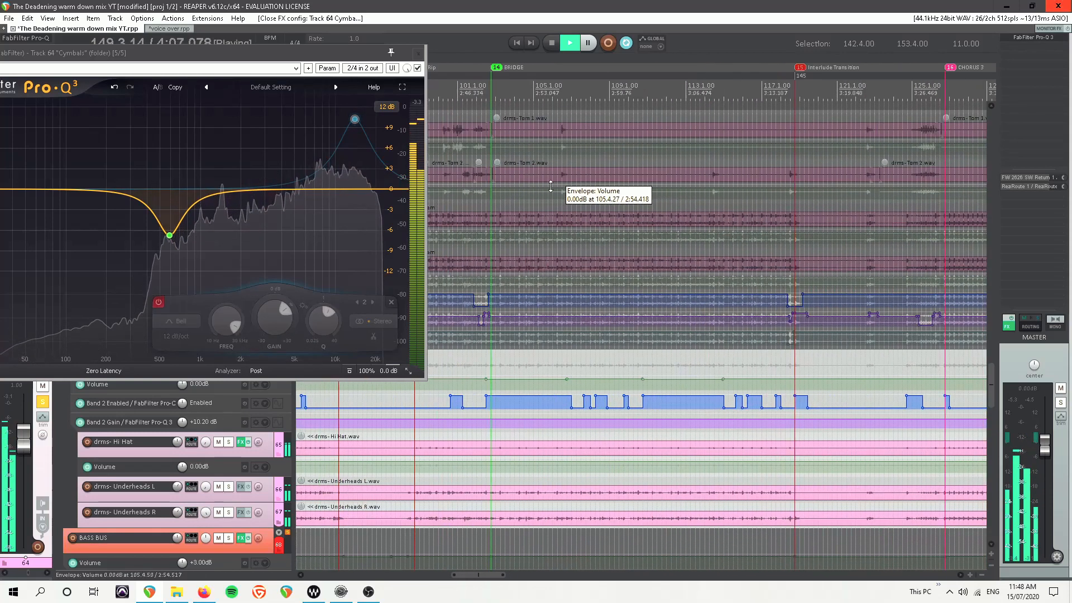
key(space)
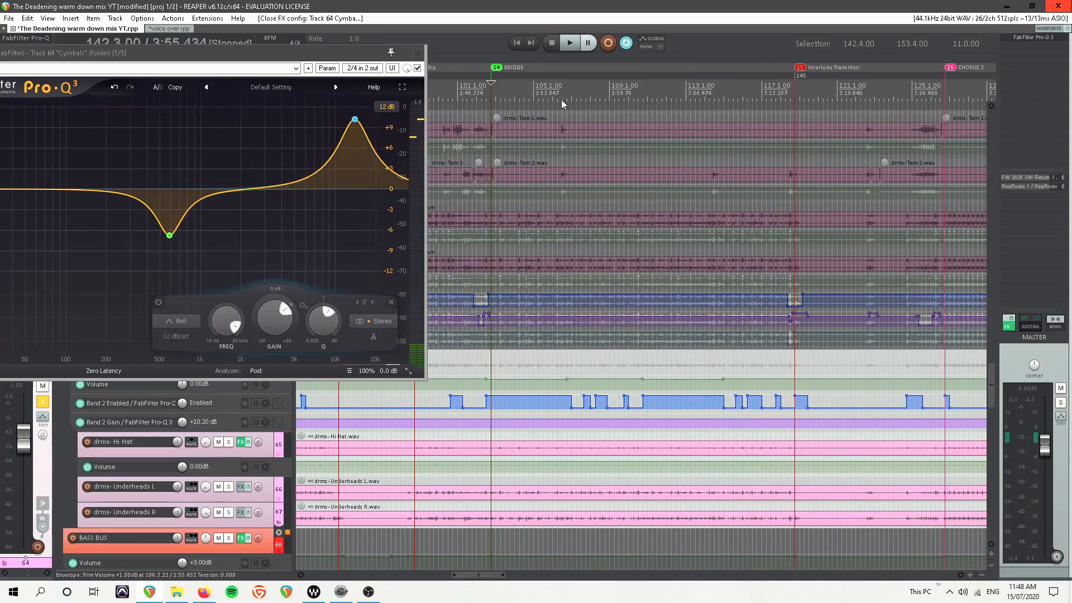
click(558, 376)
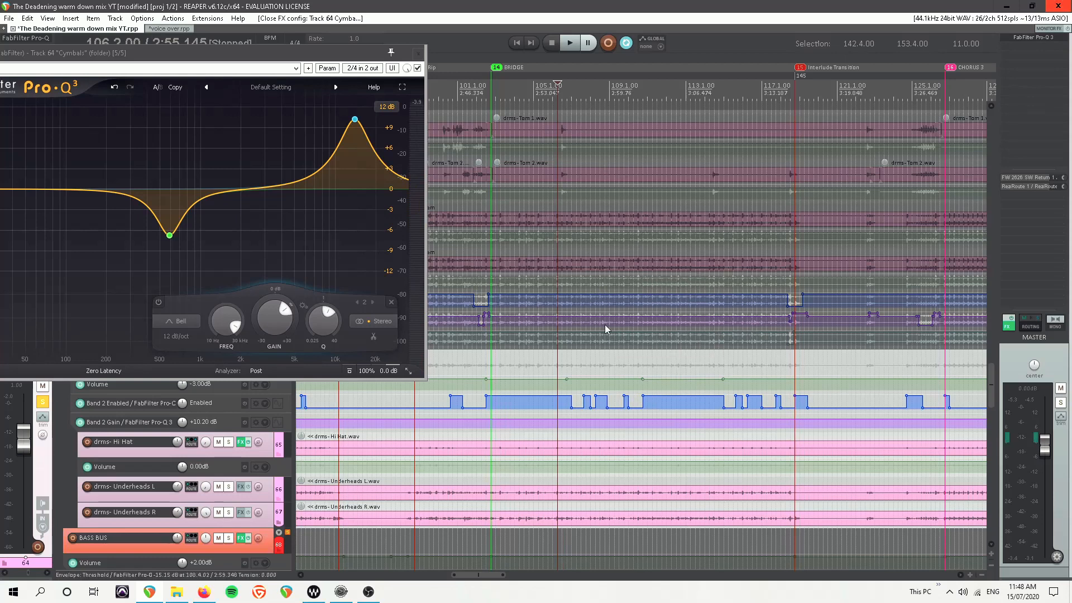
Play the soloed Hi Hat track and open its L2 Ultramaximizer and FabFilter Pro-Q 3.
key(space)
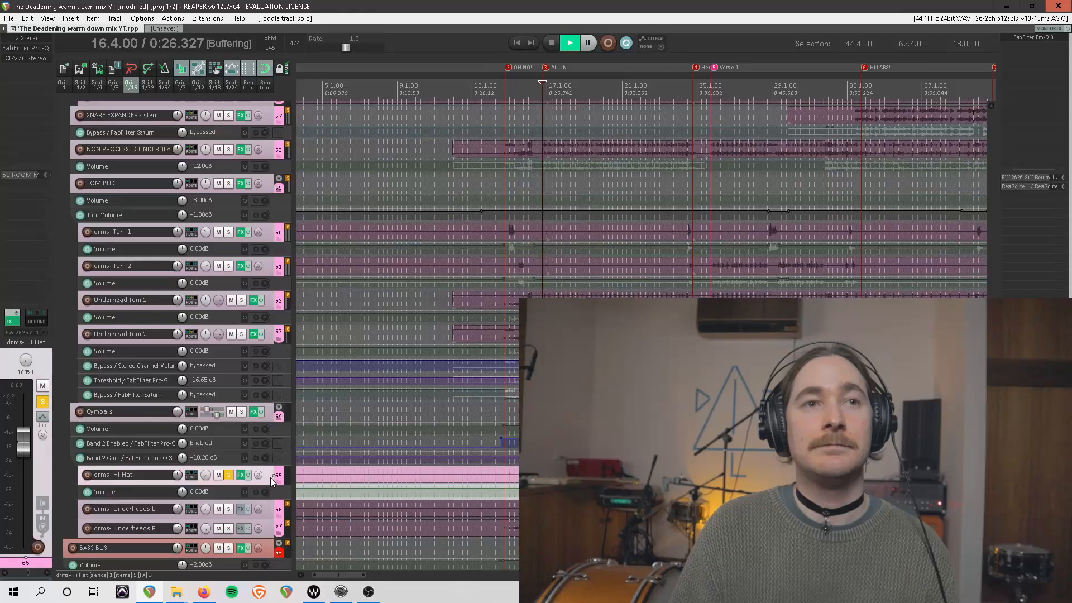
click(35, 42)
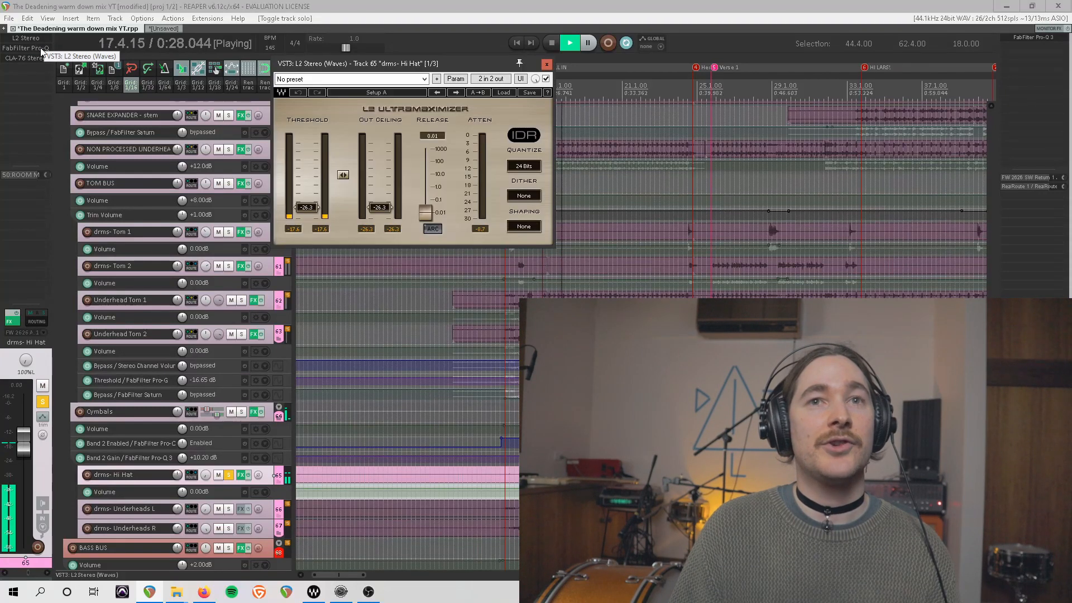
click(44, 49)
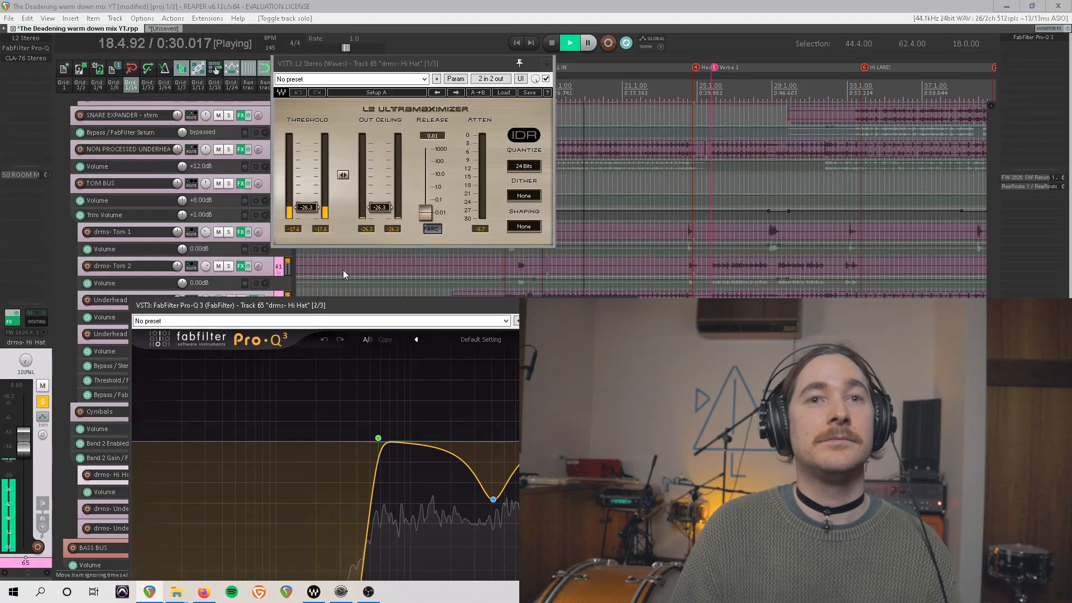
Move the Hi Hat's Pro-Q 3 window into full view, toggle its bypass to compare the sound, and close it.
drag(376, 305, 364, 151)
drag(432, 151, 382, 115)
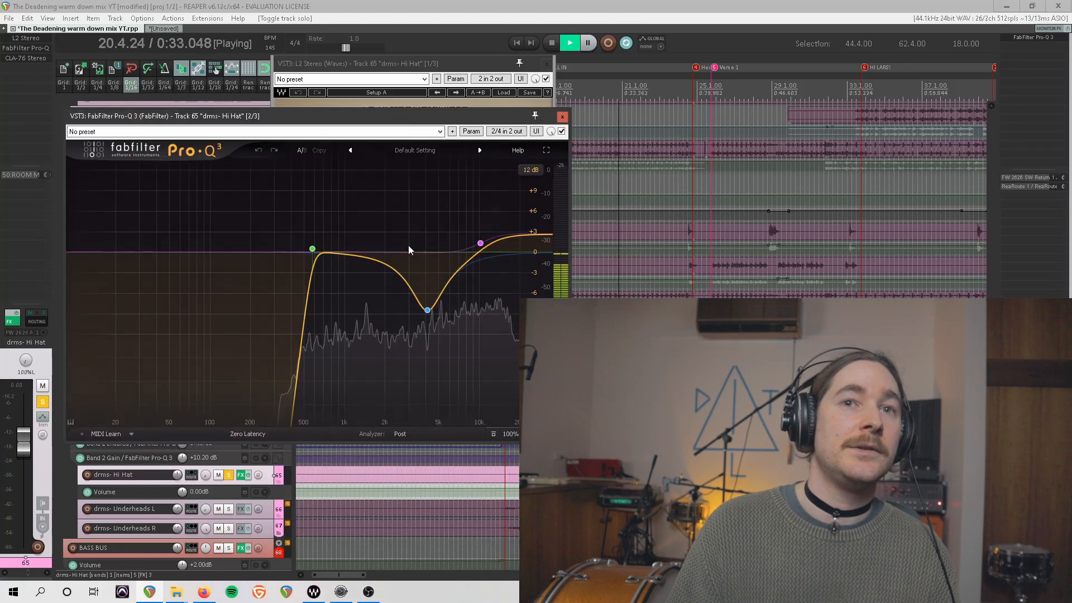
click(562, 132)
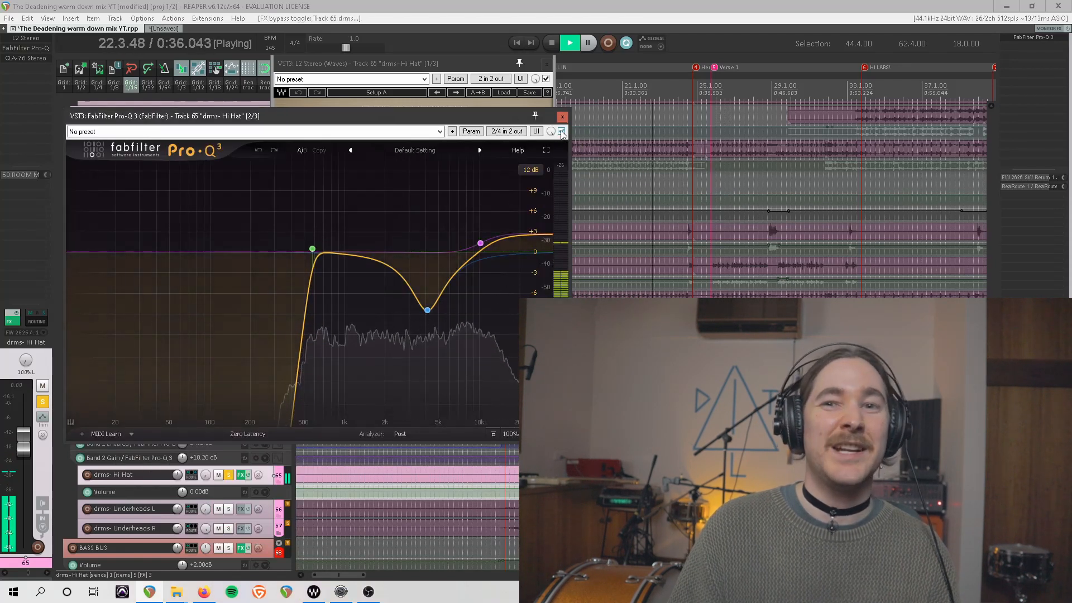
click(562, 117)
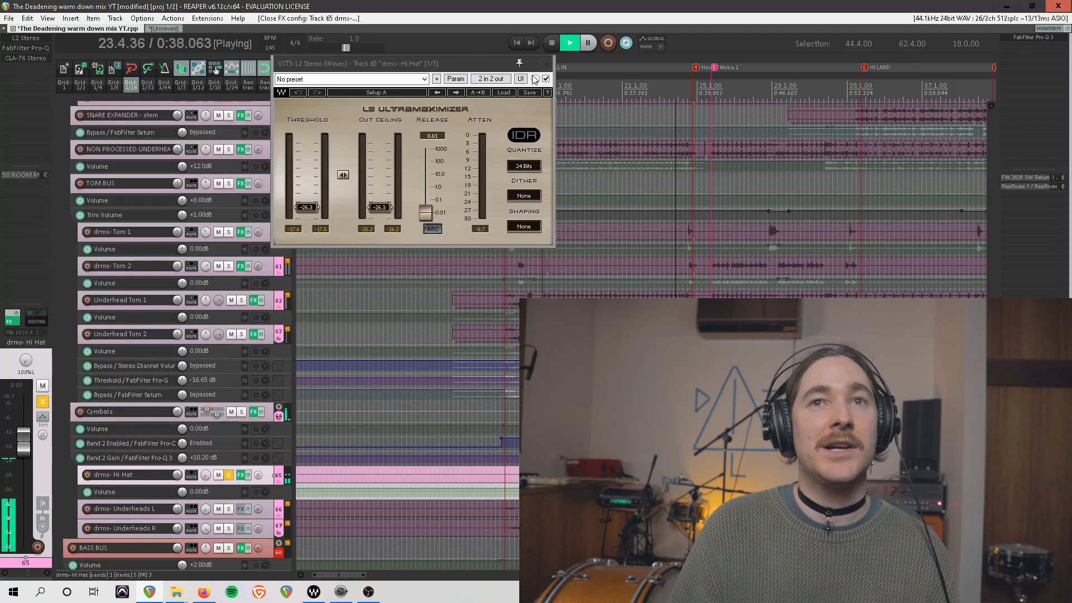
Close the Hi Hat's L2 Ultramaximizer, look at its CLA-76 compressor settings, and close that plugin too.
click(547, 64)
click(39, 57)
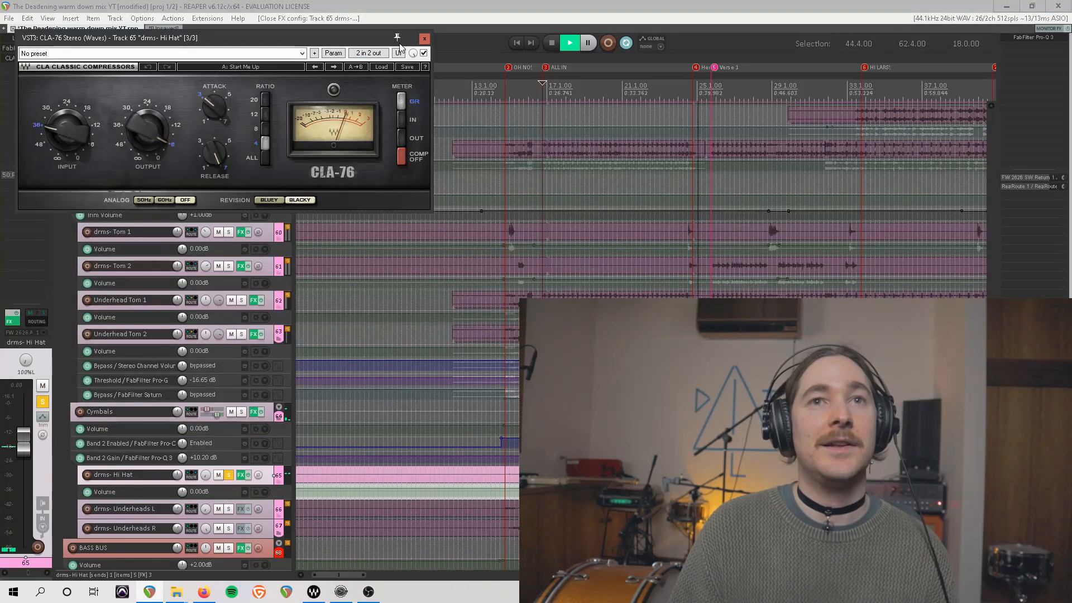
click(425, 39)
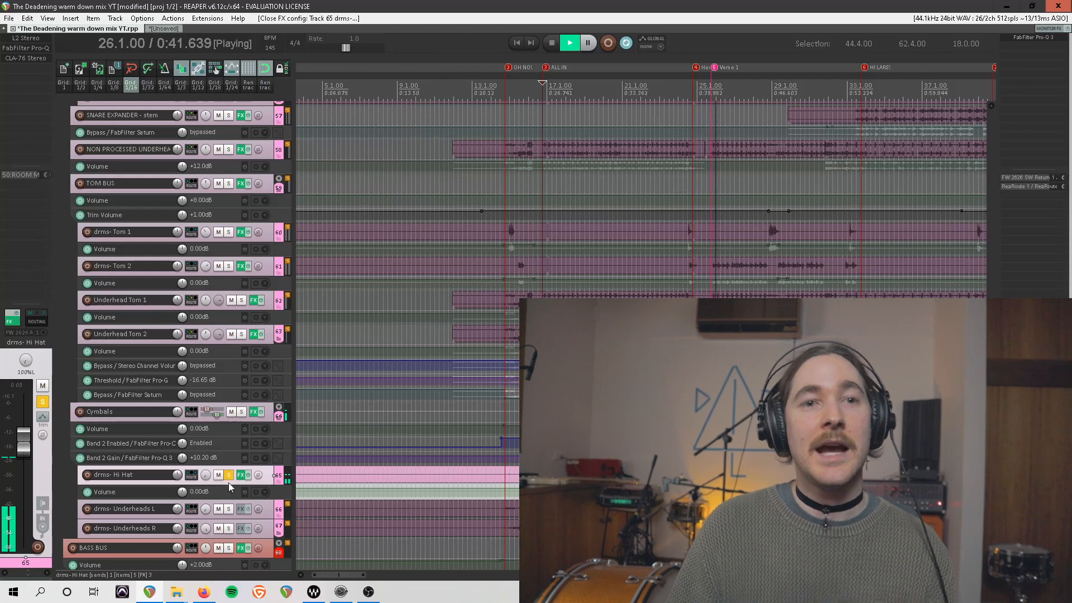
Stop playback and clear the solo on the Hi Hat track.
key(space)
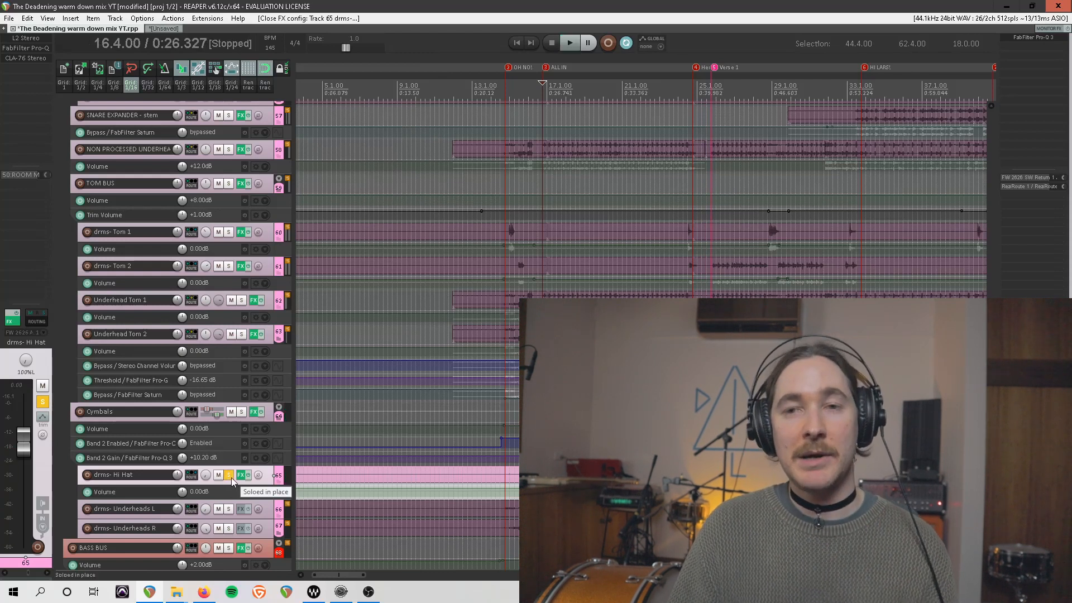
click(230, 475)
scroll(219, 440, down, 4)
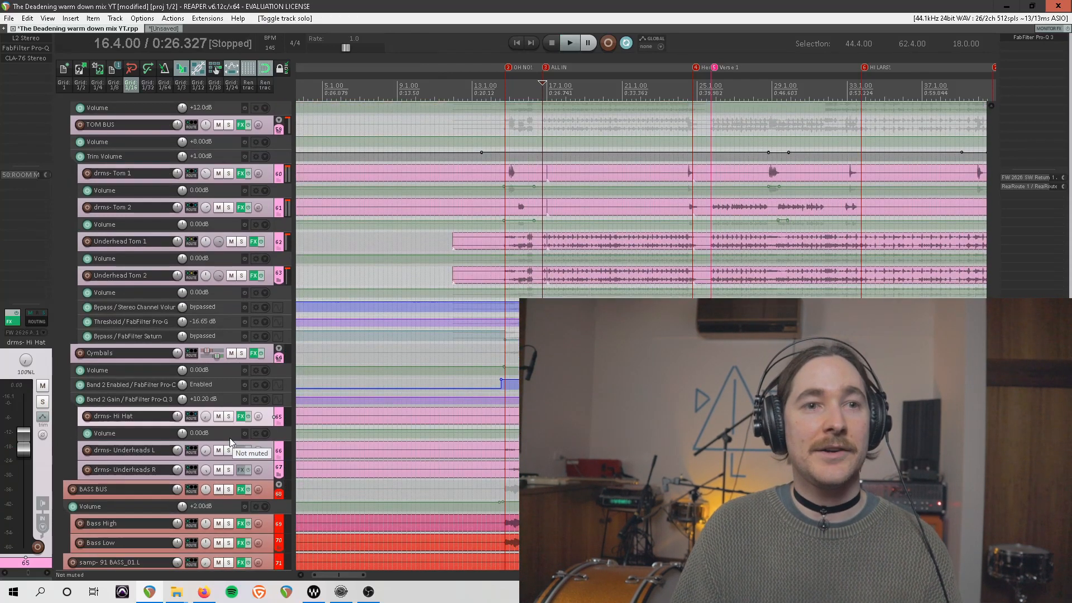
Return to the top of the drum tracks, audition the soloed DRUM BUS around the later choruses, and stop playback.
scroll(392, 390, down, 3)
scroll(457, 352, right, 4)
scroll(457, 353, up, 8)
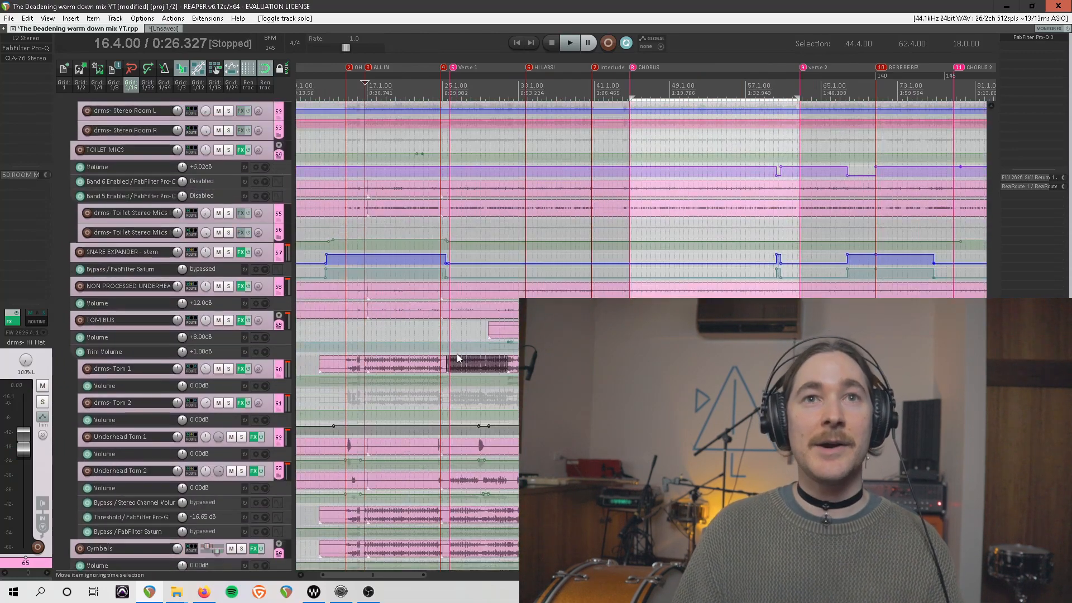
scroll(457, 354, right, 4)
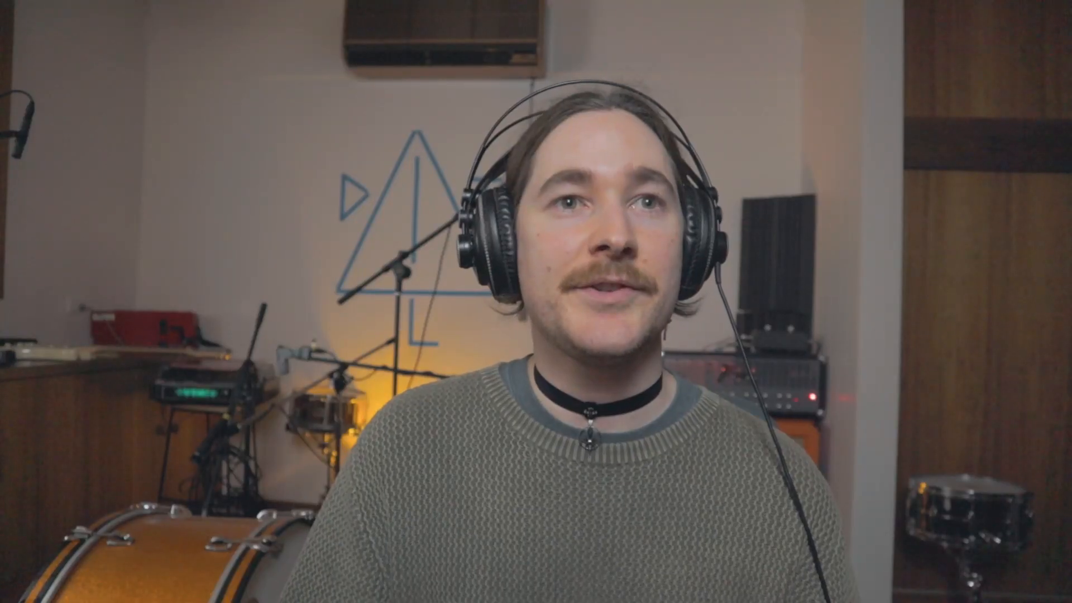
key(space)
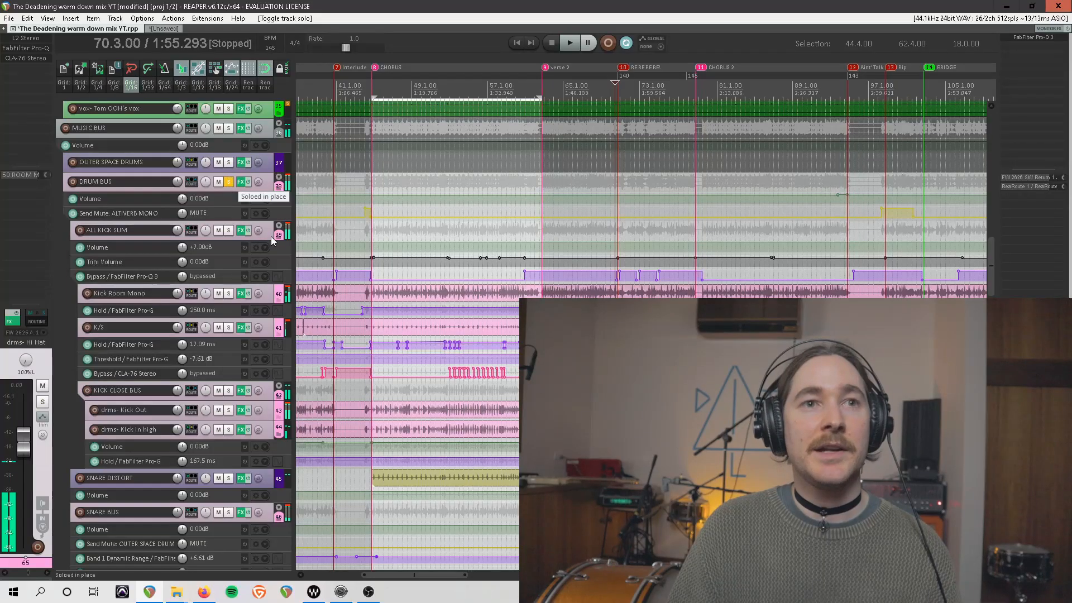
Open the ALL KICK SUM track's TransX Multi and play the track soloed.
click(270, 237)
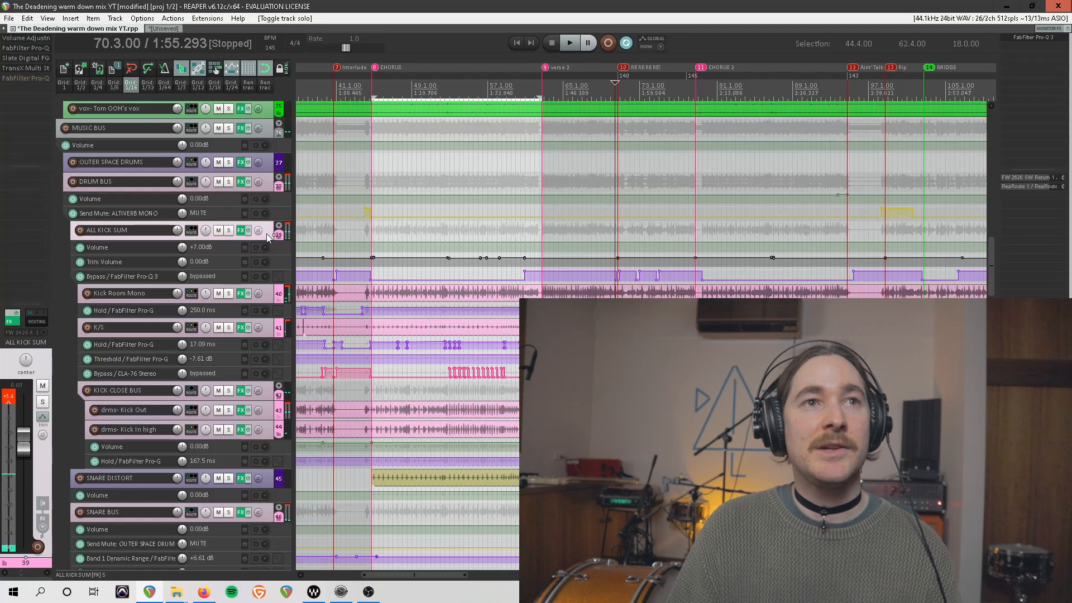
click(35, 49)
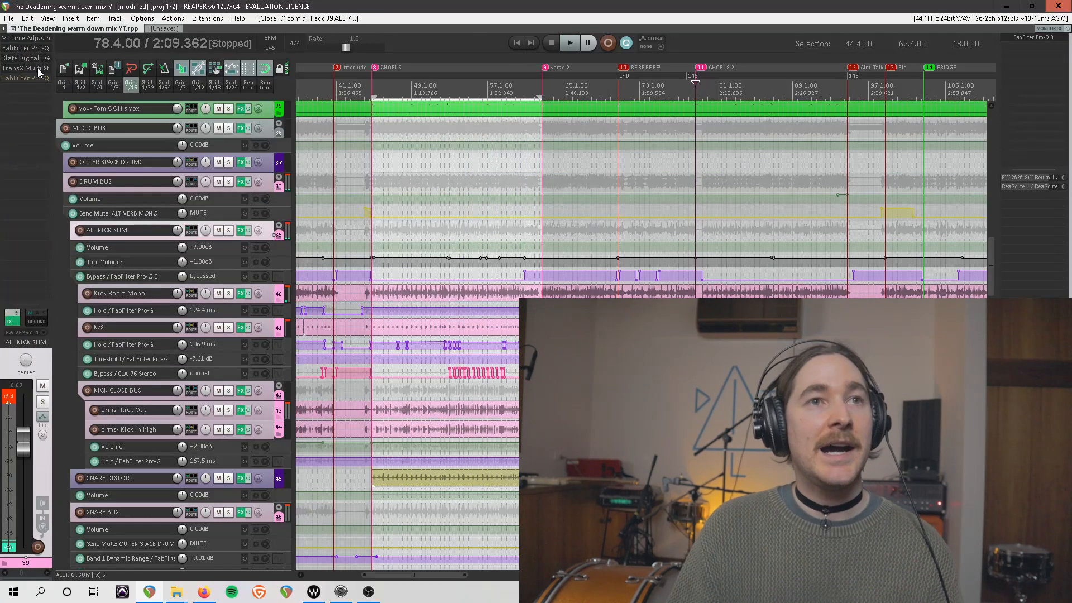
click(38, 68)
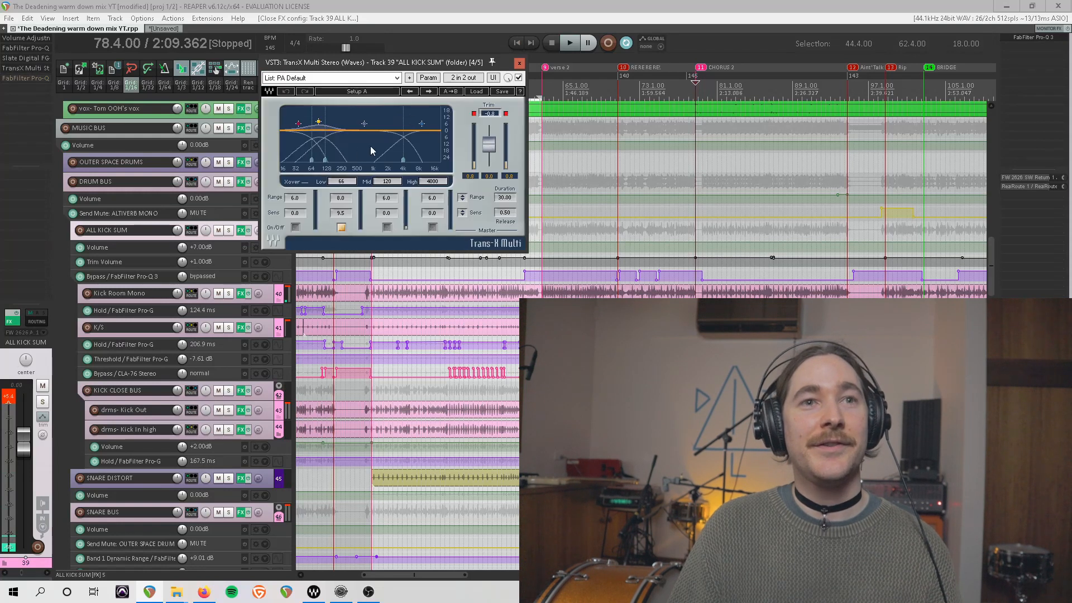
key(space)
click(228, 230)
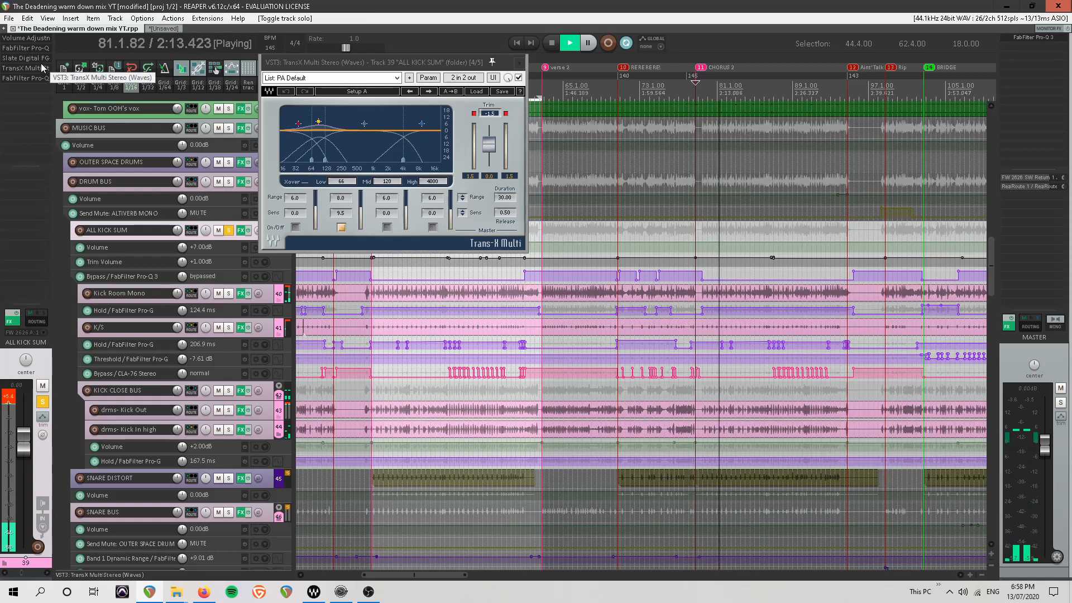
Open the ALL KICK SUM's last FabFilter Pro-Q 3 and compare its bypassed and active sound before and within Chorus 2's marker 11.
click(25, 79)
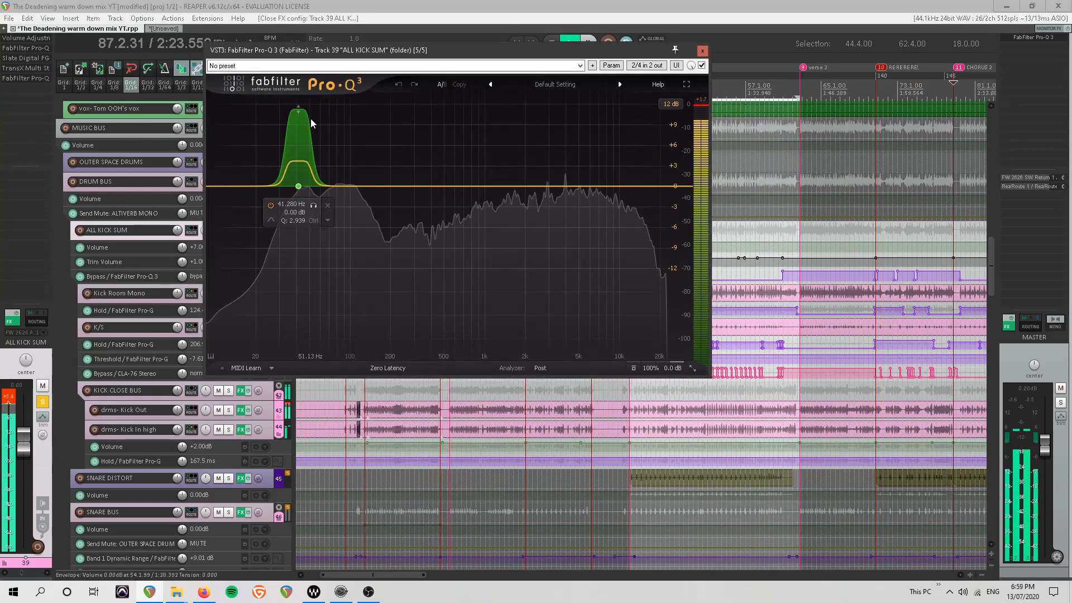
key(space)
click(702, 65)
click(751, 87)
key(space)
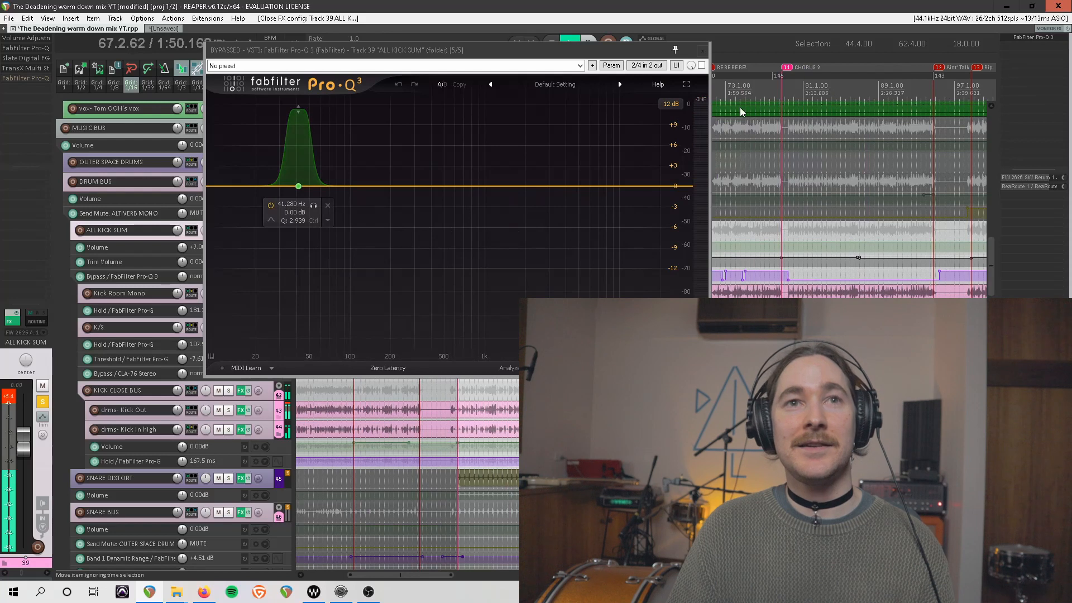
click(790, 89)
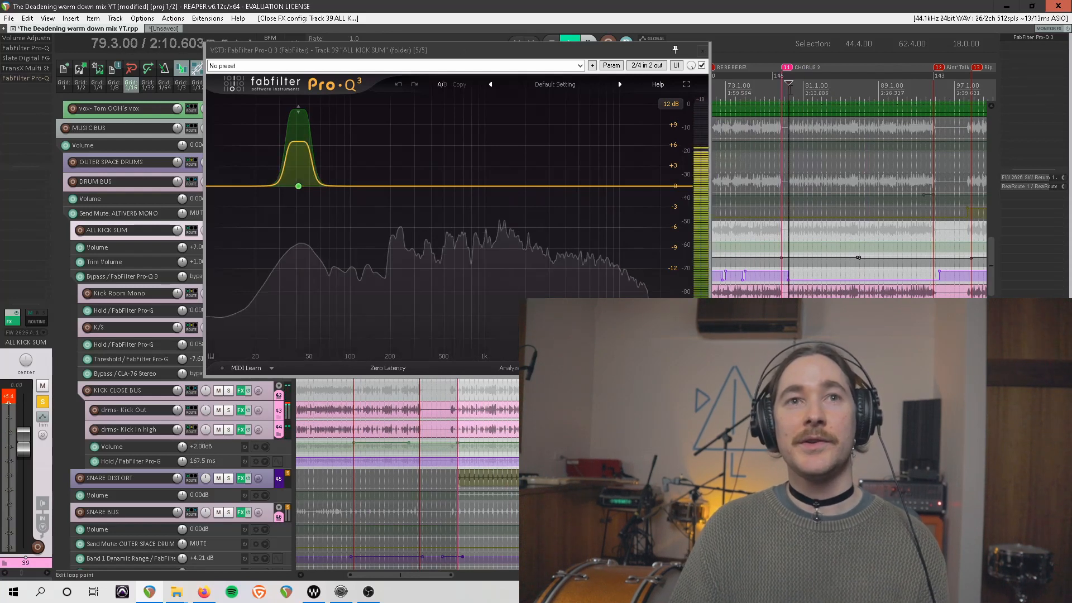
Stop playback and close the ALL KICK SUM's Pro-Q 3 and TransX Multi windows.
click(703, 50)
key(space)
click(519, 64)
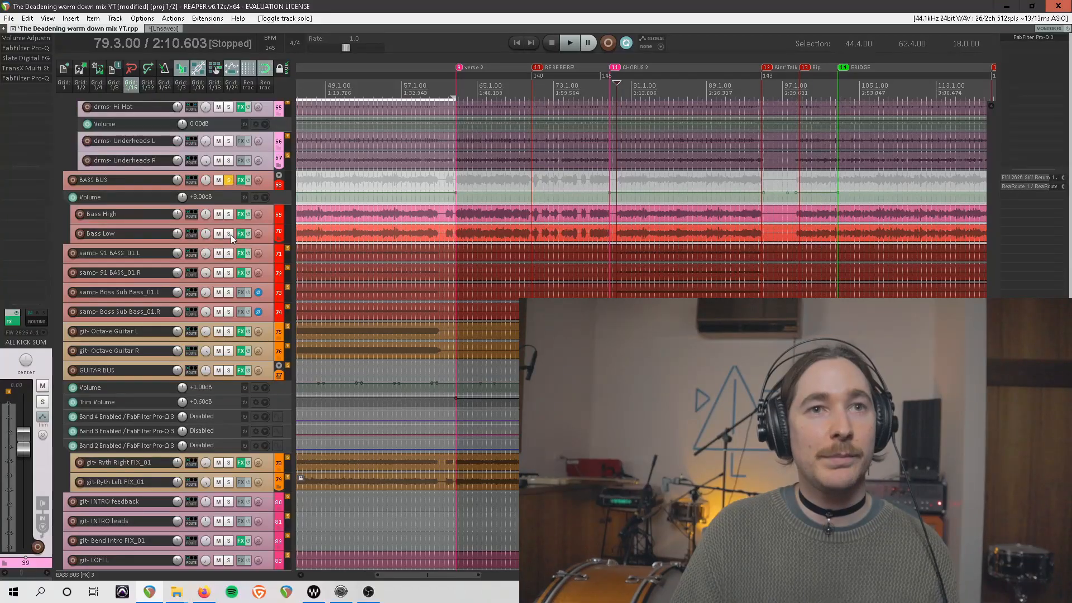
Solo the Bass Low track instead of the BASS BUS and set the time selection from 78.3.00 to 94.4.00.
key(F6)
click(270, 237)
key(F6)
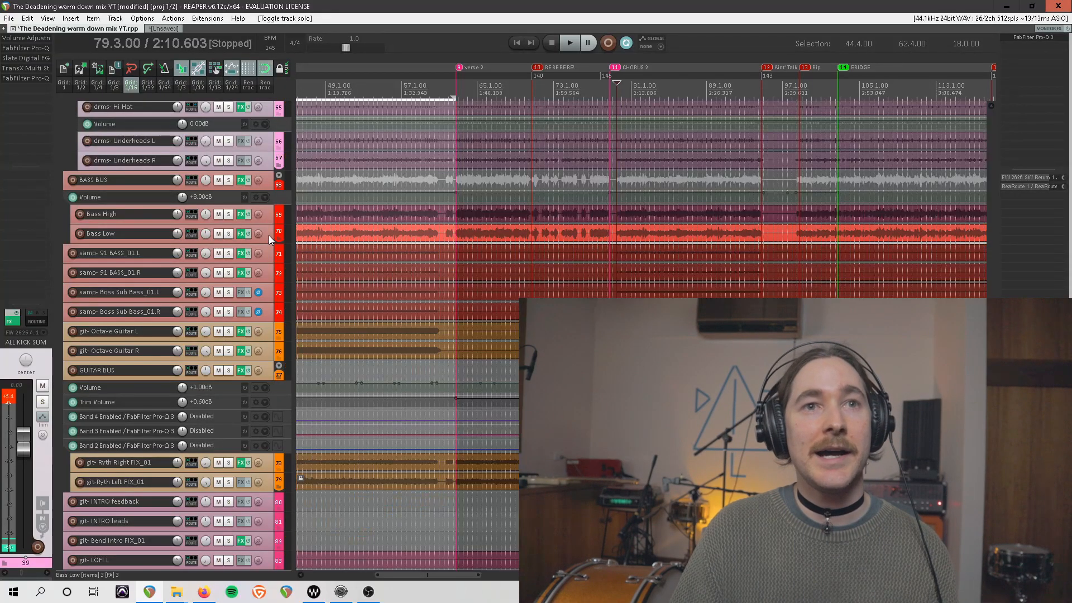
key(F6)
drag(609, 87, 760, 99)
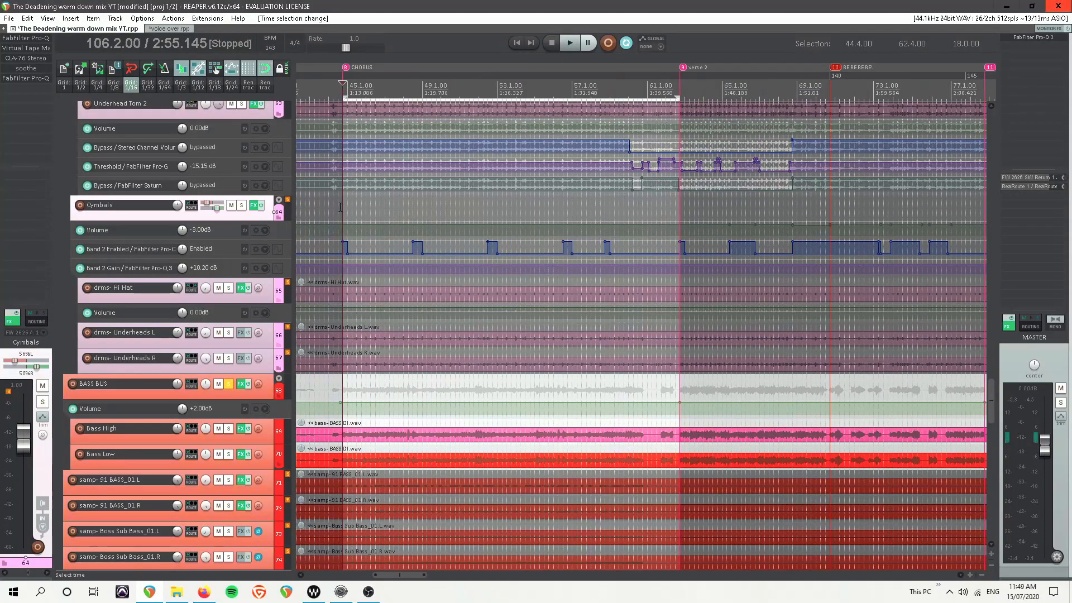
Play the soloed BASS BUS from the start of the first chorus and select its track.
key(space)
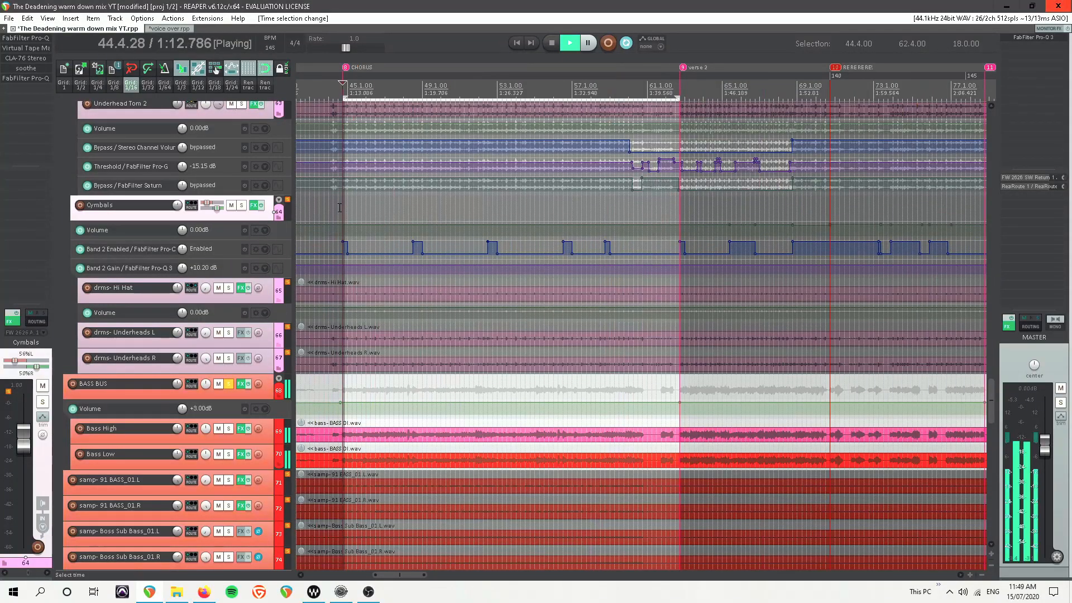
scroll(311, 327, down, 1)
scroll(311, 326, down, 2)
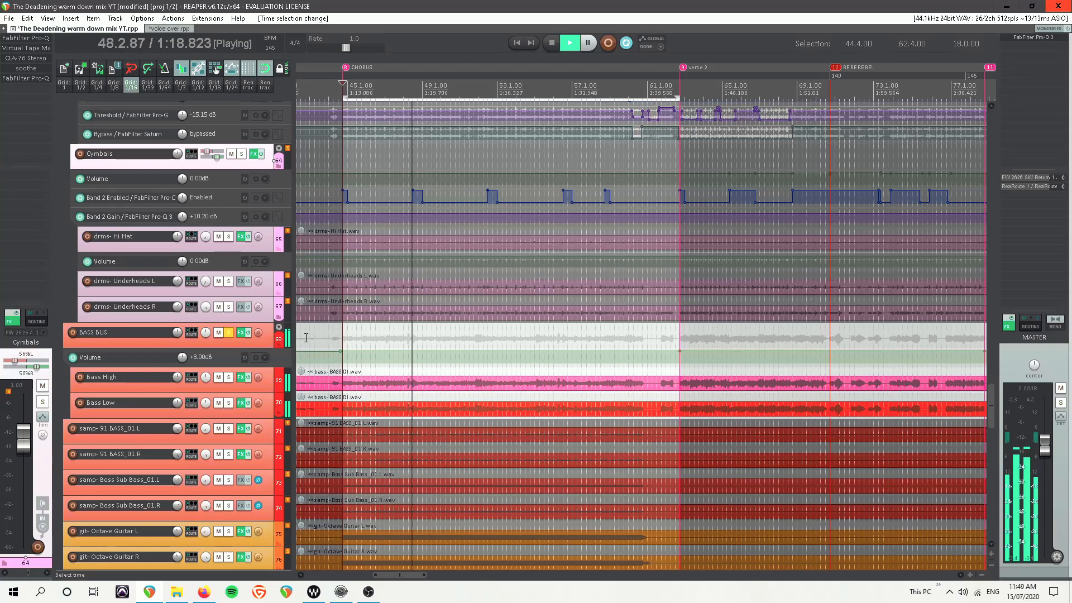
click(264, 340)
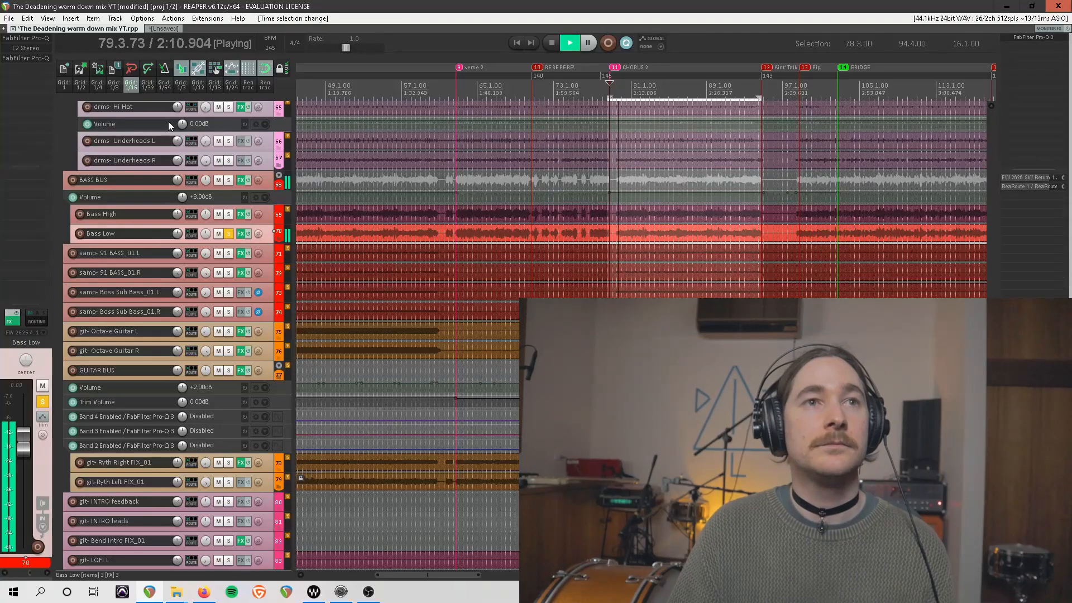
Open the Bass Low track's first FabFilter Pro-Q 3, move its window into full view, and stop playback.
click(45, 38)
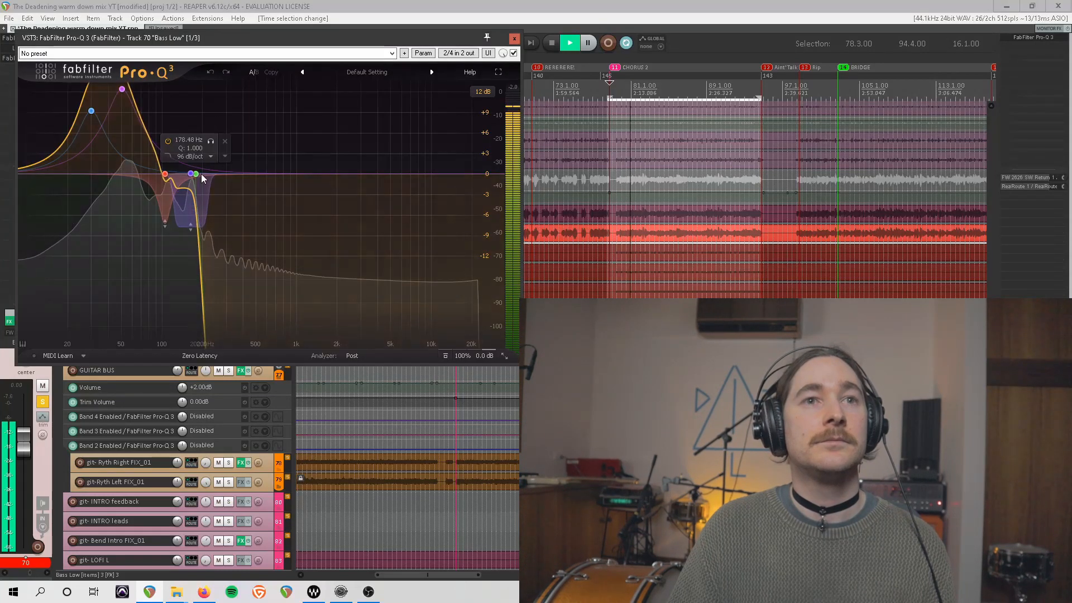
drag(244, 45, 452, 57)
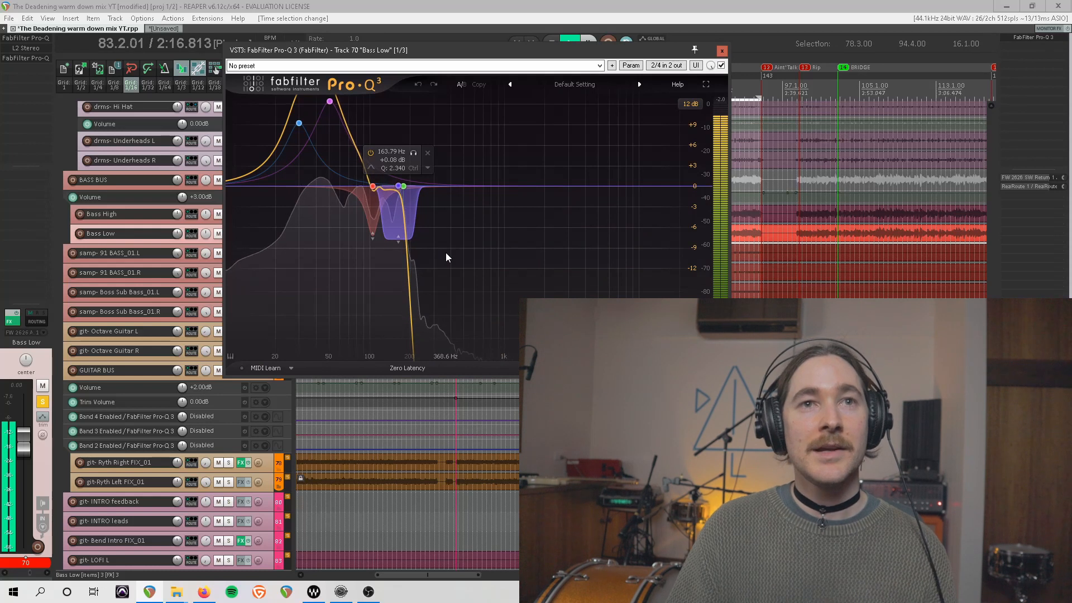
key(space)
Set the Bass Low Pro-Q 3 display range to 30 dB and select the red dynamic band.
click(691, 104)
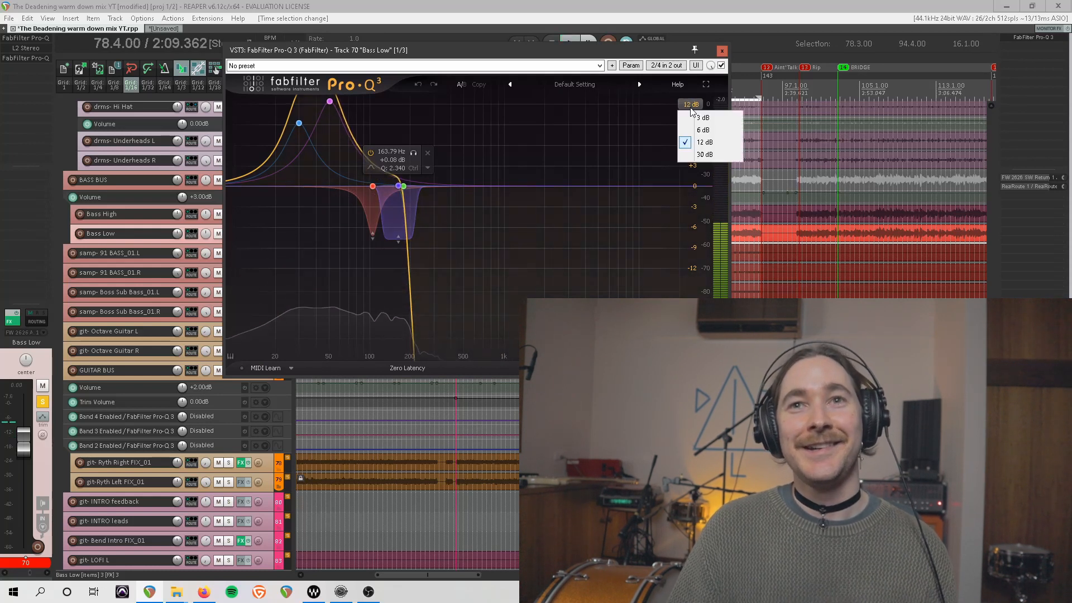
click(705, 154)
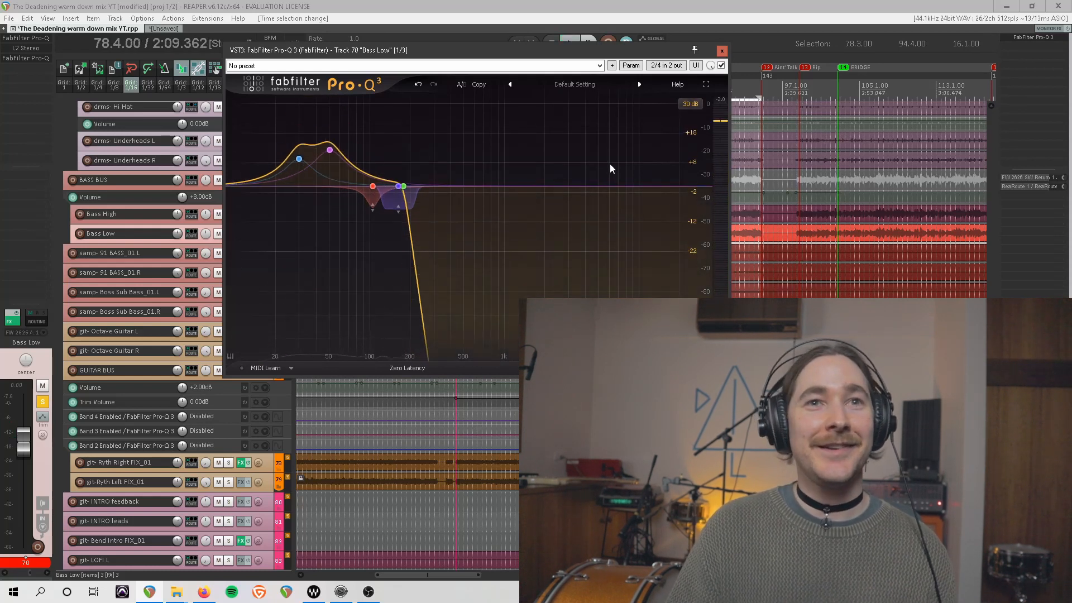
click(373, 187)
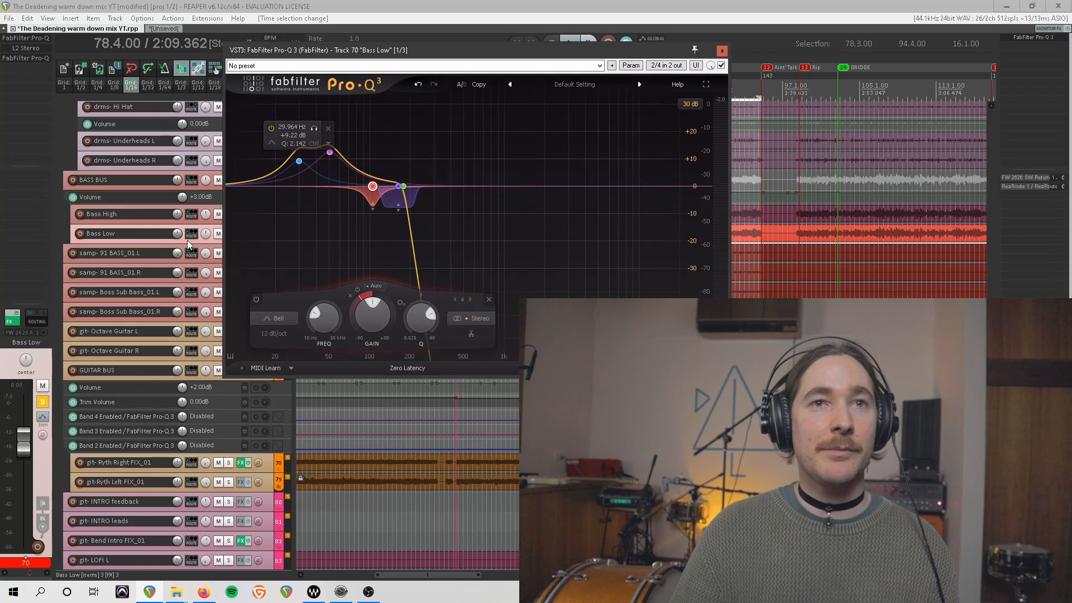
Move the Pro-Q 3 window aside and examine the enlarged Bass High and Bass Low waveforms across the song's sections.
drag(508, 52, 284, 42)
scroll(847, 250, down, 2)
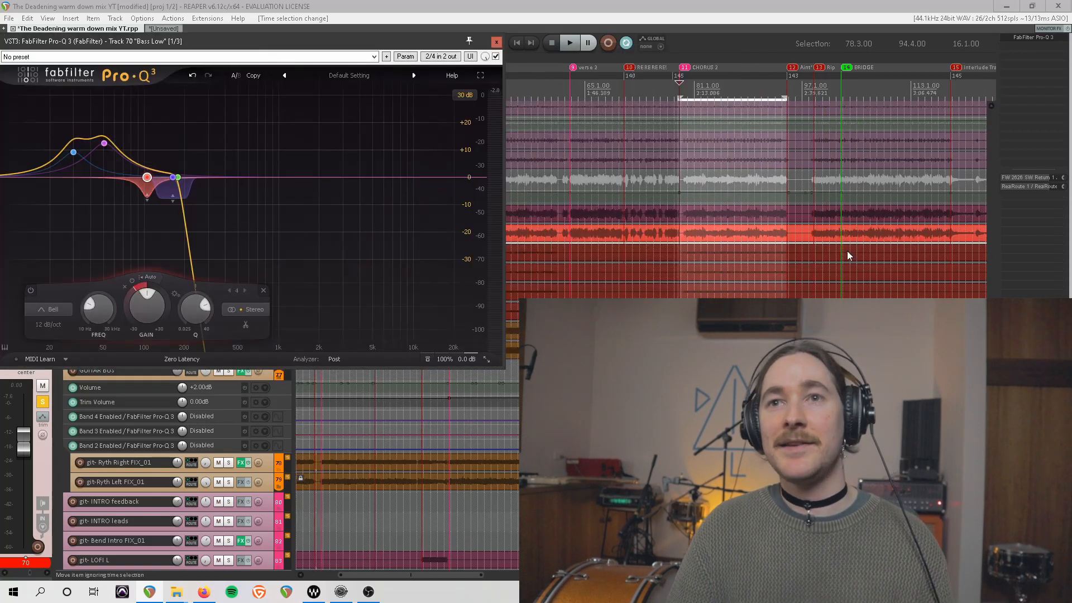
scroll(838, 251, left, 3)
scroll(750, 237, down, 1)
scroll(751, 241, up, 5)
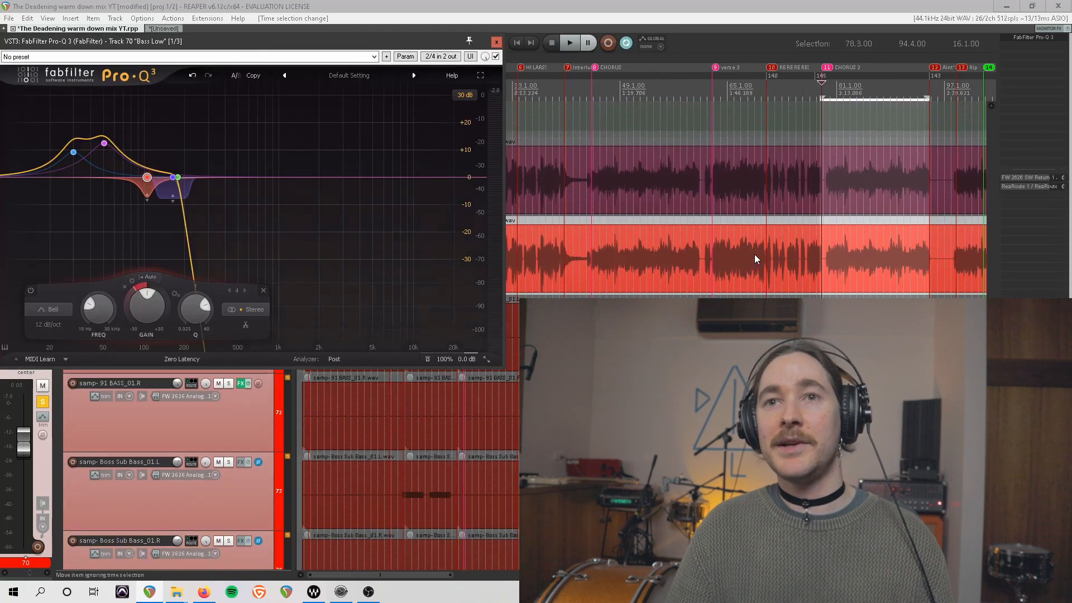
scroll(755, 260, right, 2)
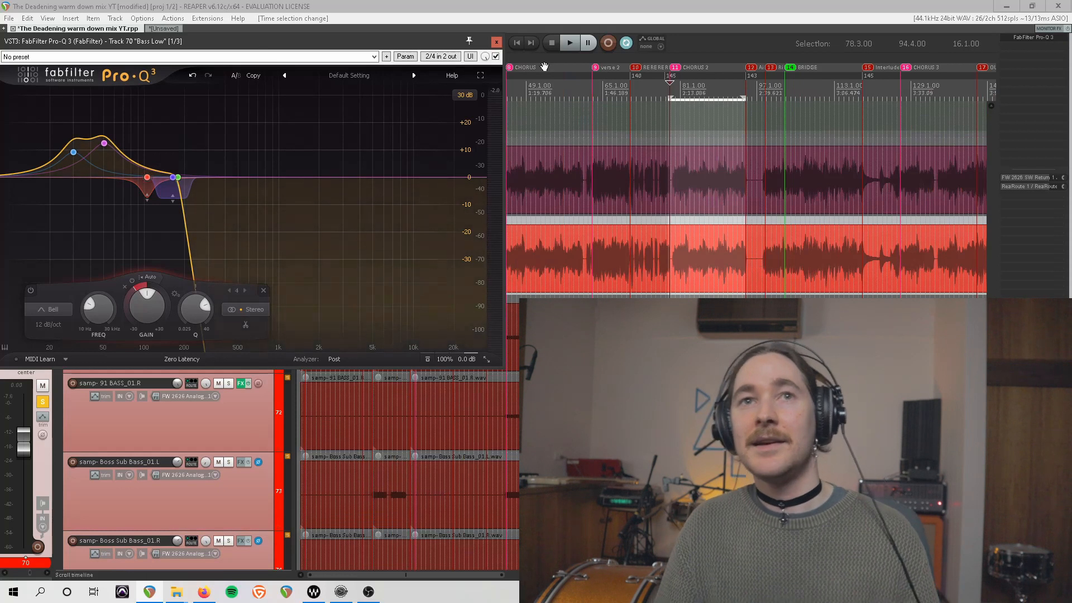
click(502, 19)
scroll(715, 249, right, 4)
scroll(716, 249, left, 4)
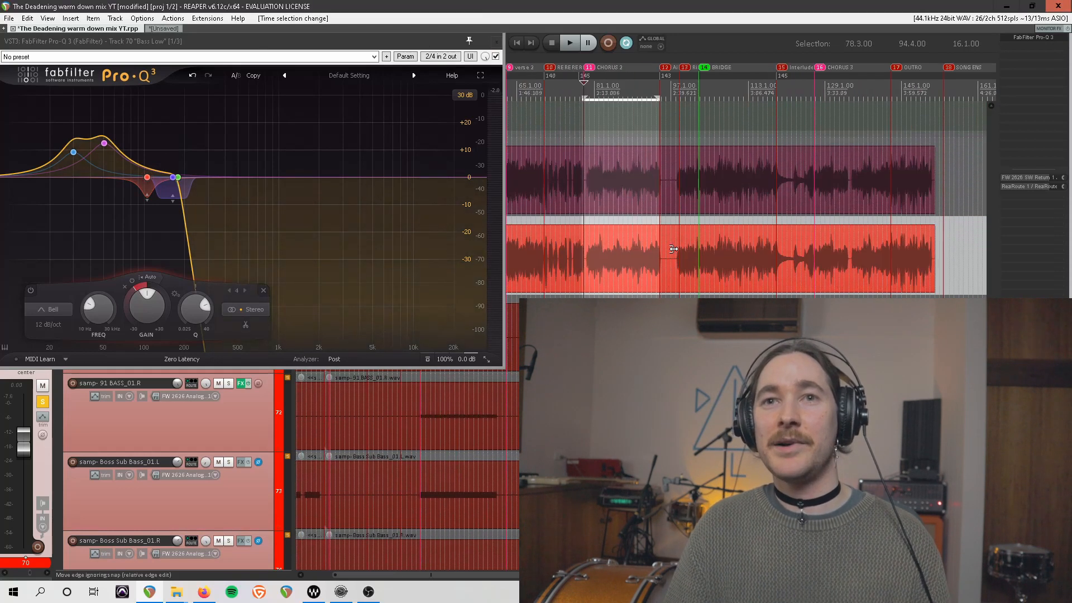
drag(389, 48, 86, 59)
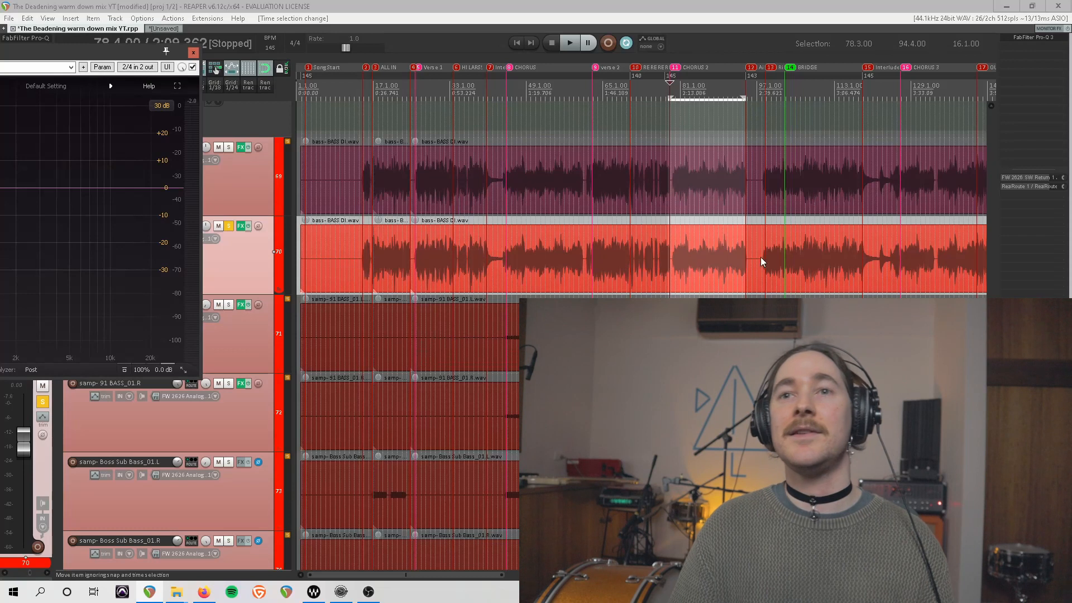
scroll(762, 261, right, 2)
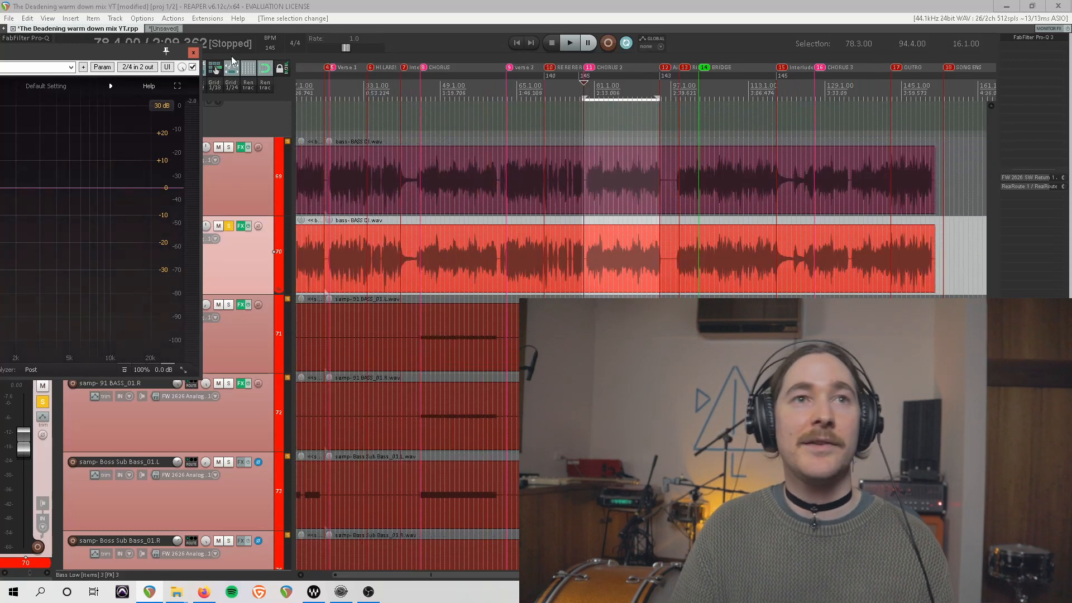
Bring the Bass Low Pro-Q 3 window back into view, and briefly open and close the L2 Ultramaximizer.
drag(102, 55, 586, 54)
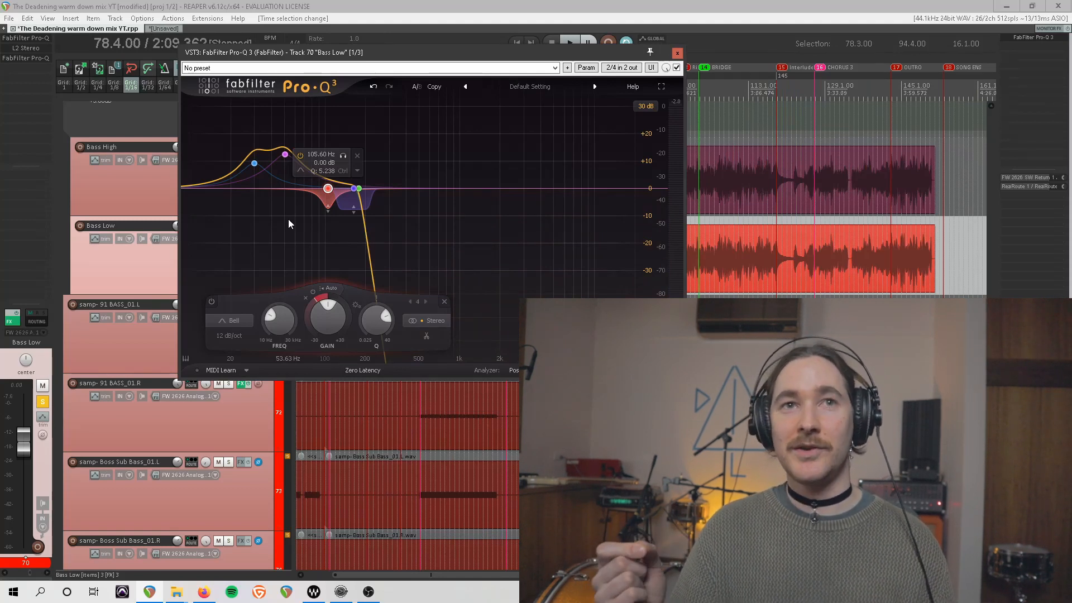
click(41, 49)
click(288, 40)
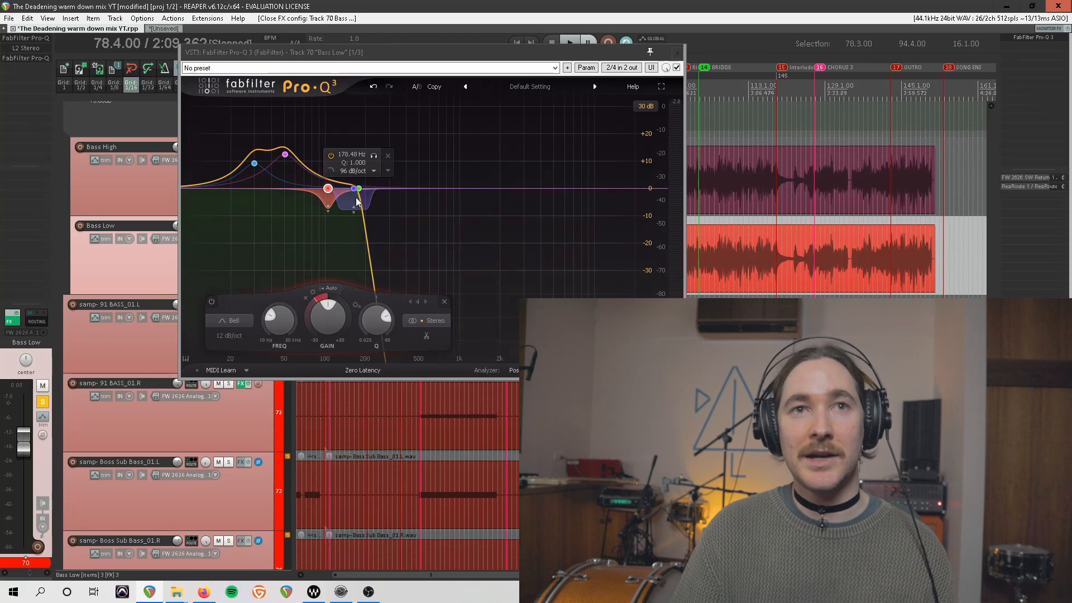
Set the Pro-Q 3 display range to 12 dB and select the purple low-frequency boost band.
click(648, 107)
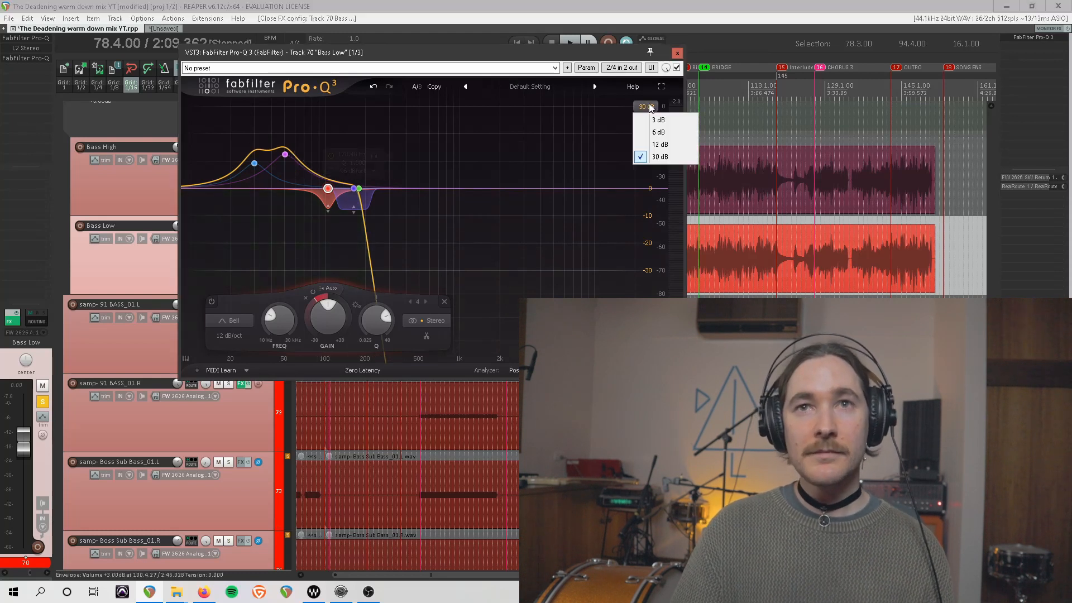
click(662, 145)
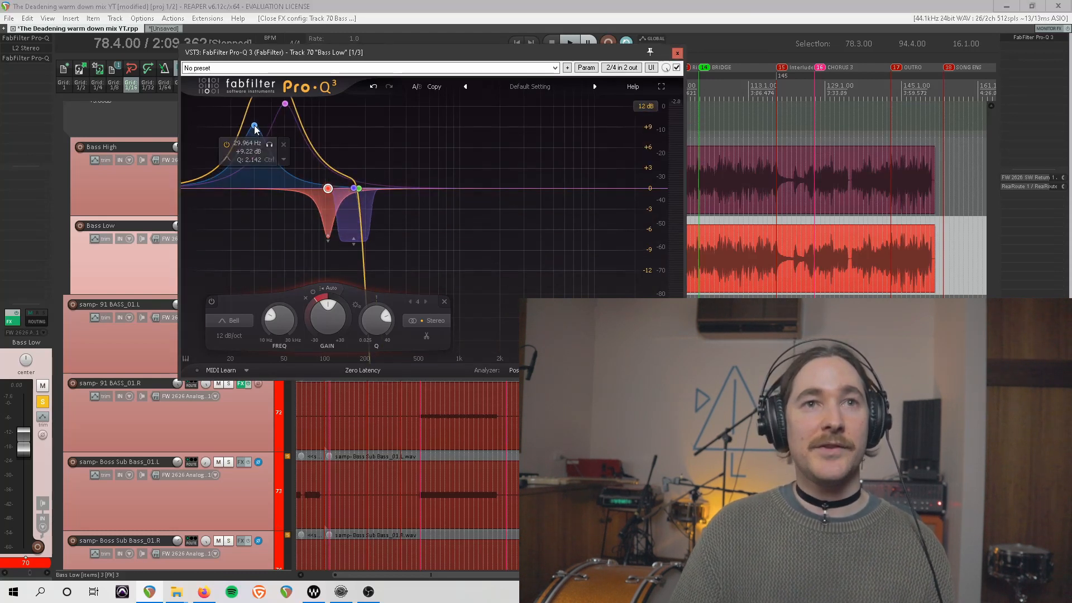
click(285, 104)
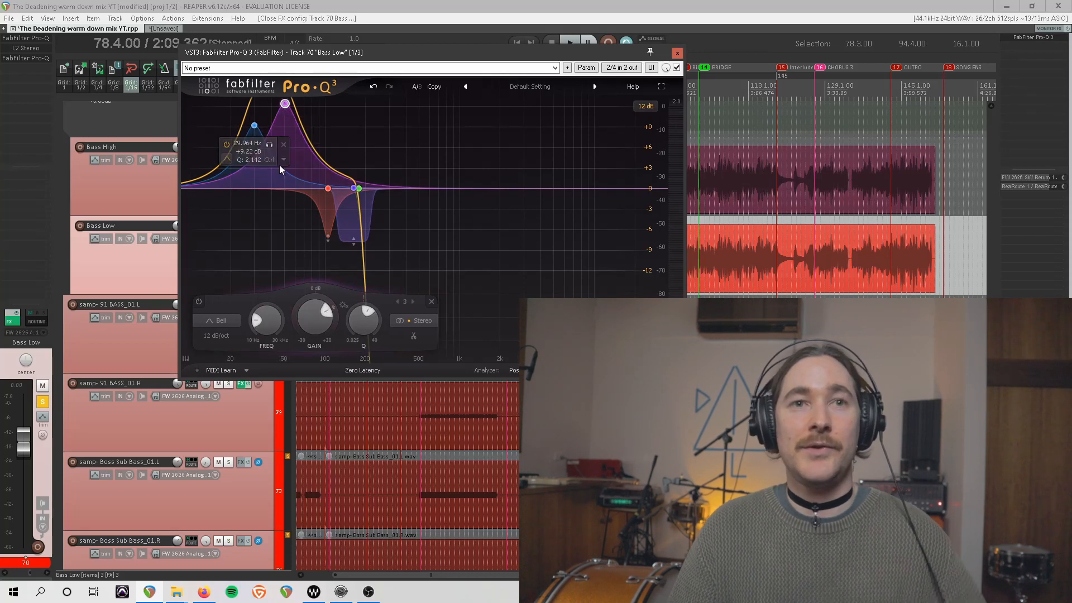
Close the Bass Low Pro-Q 3, check the L2 Ultramaximizer's limiting during playback, and close it too.
click(680, 55)
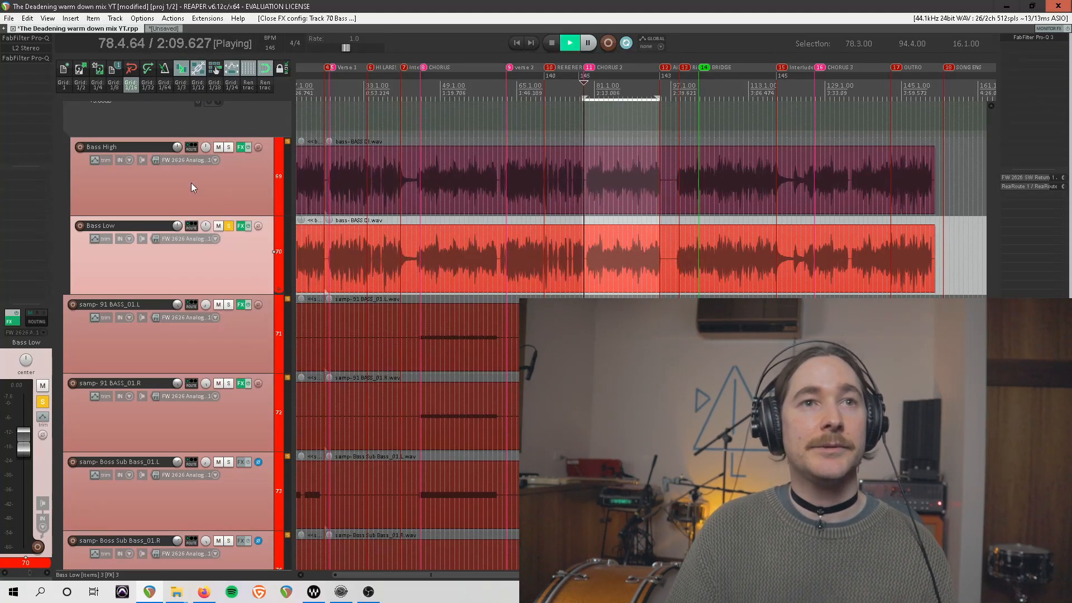
click(42, 48)
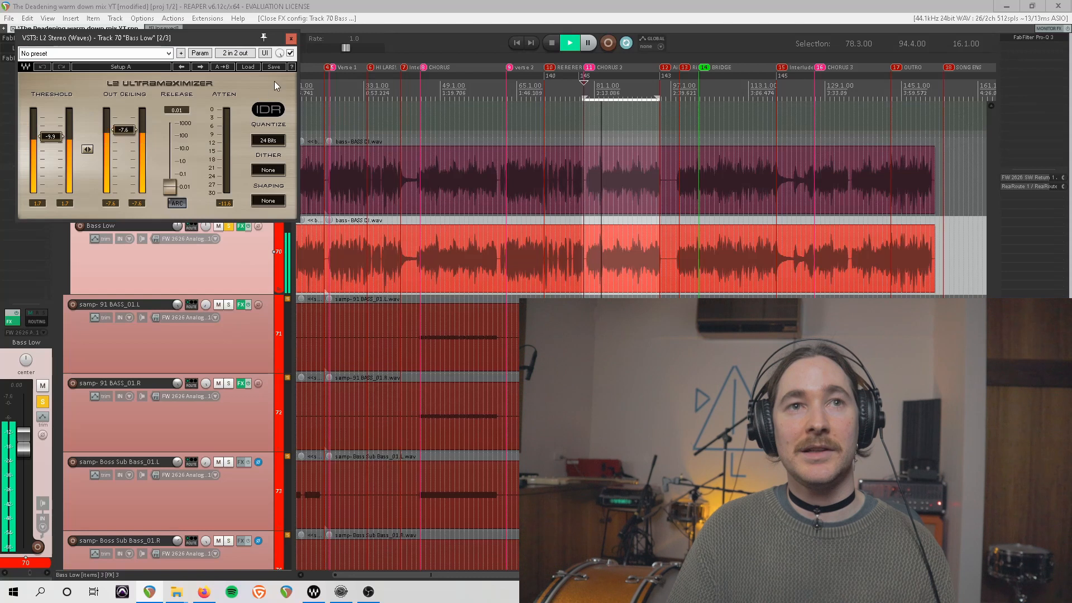
click(291, 39)
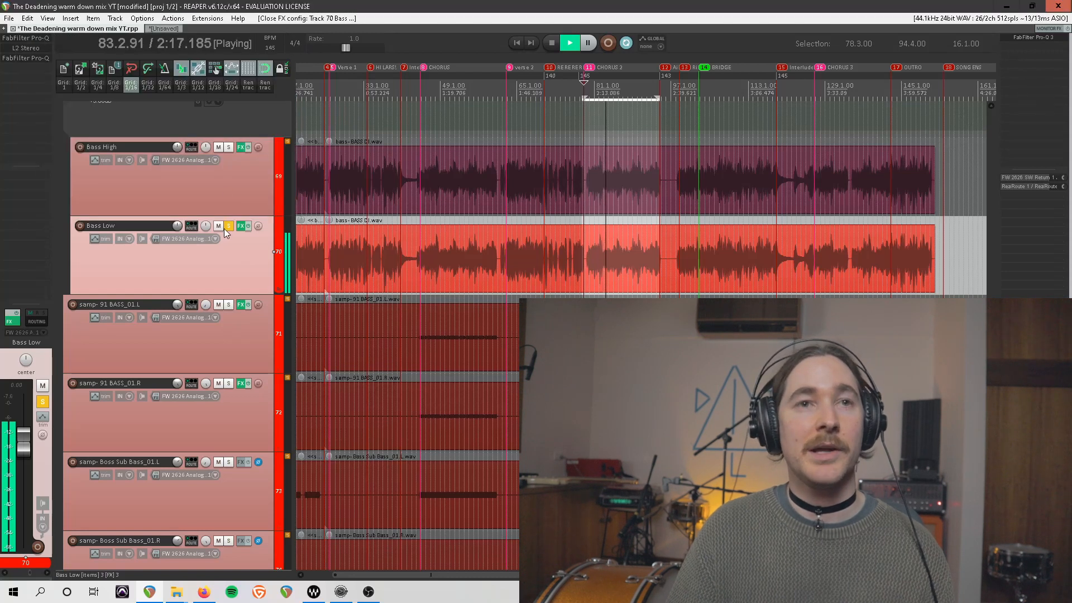
Stop playback and solo the Bass High track instead of Bass Low.
key(space)
click(229, 147)
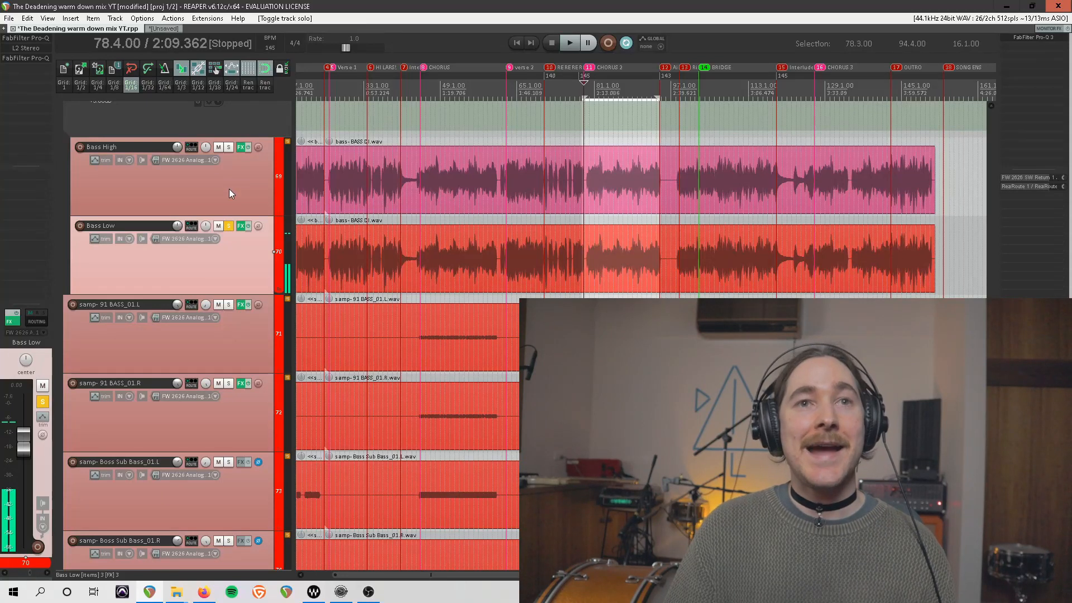
click(229, 189)
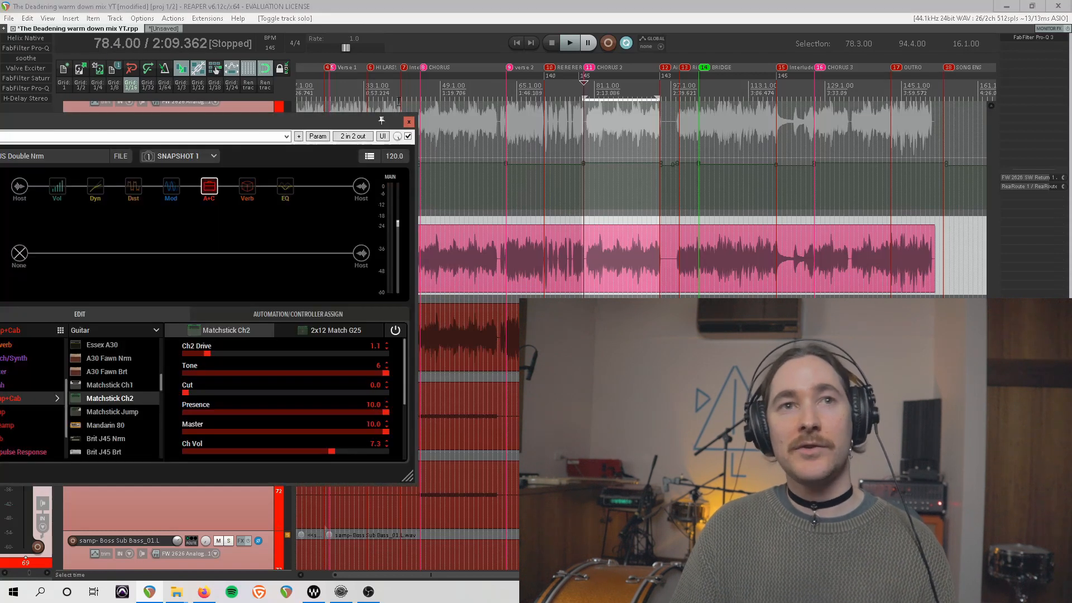
Bring the Bass High track's Helix Native window fully into view, audition its Matchstick Ch2 amp tone during playback, and close it.
drag(157, 119, 449, 64)
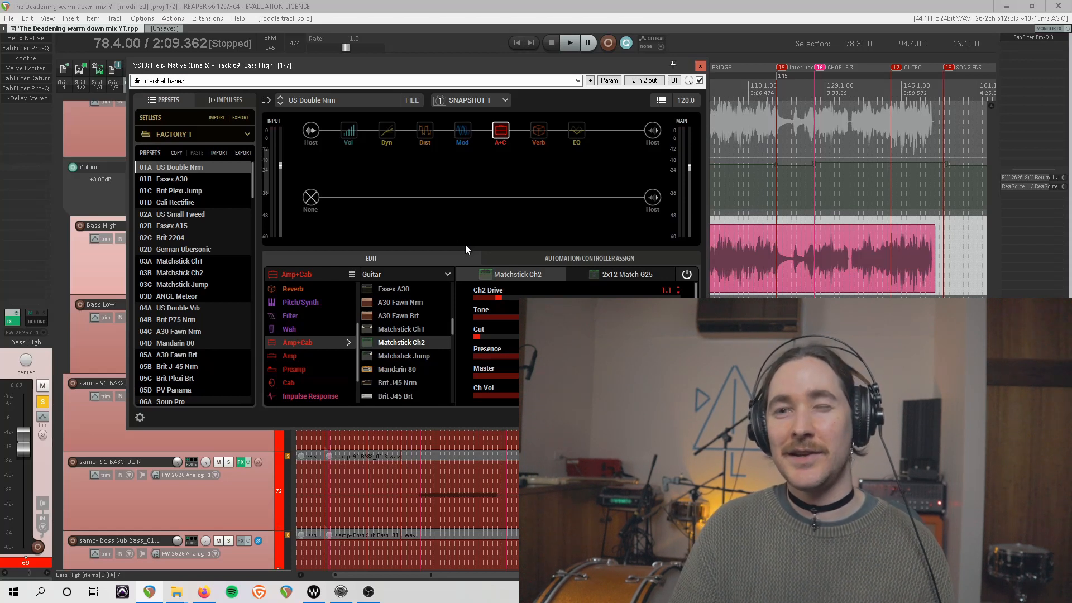
mouse_move(505, 129)
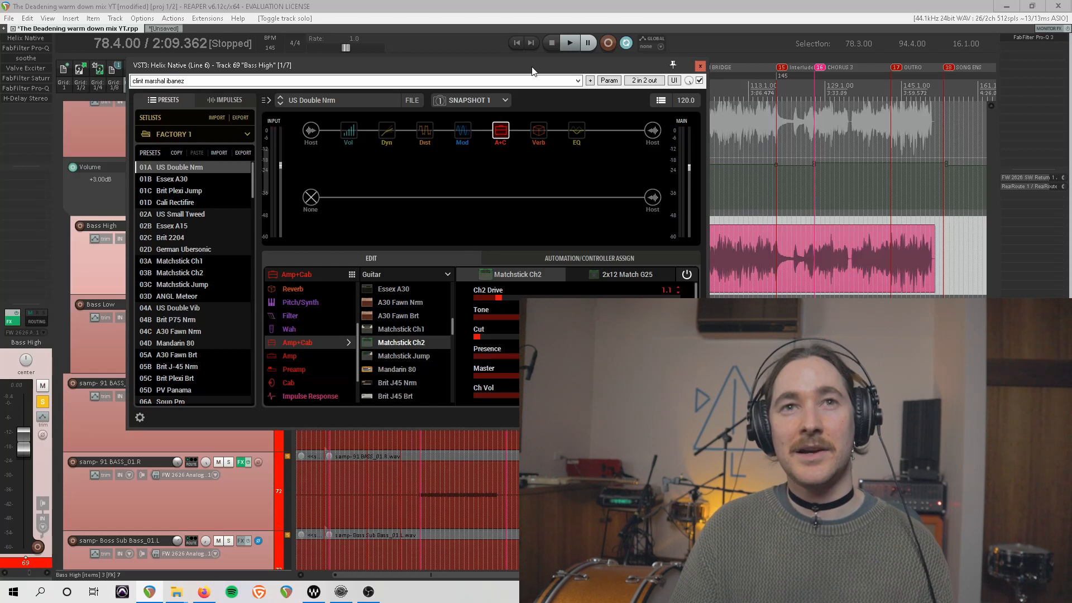
key(space)
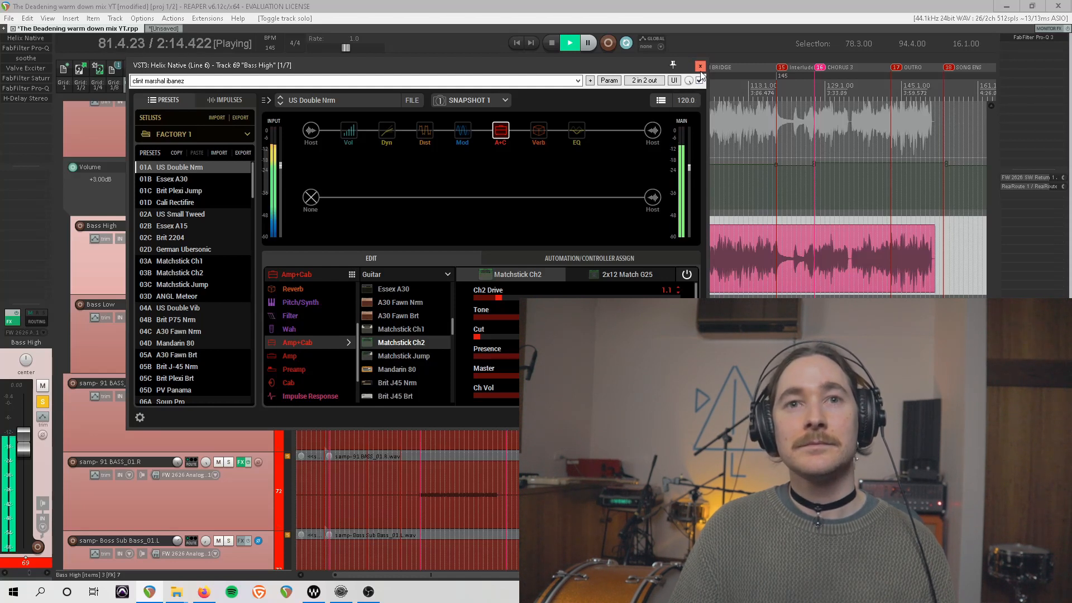
click(700, 66)
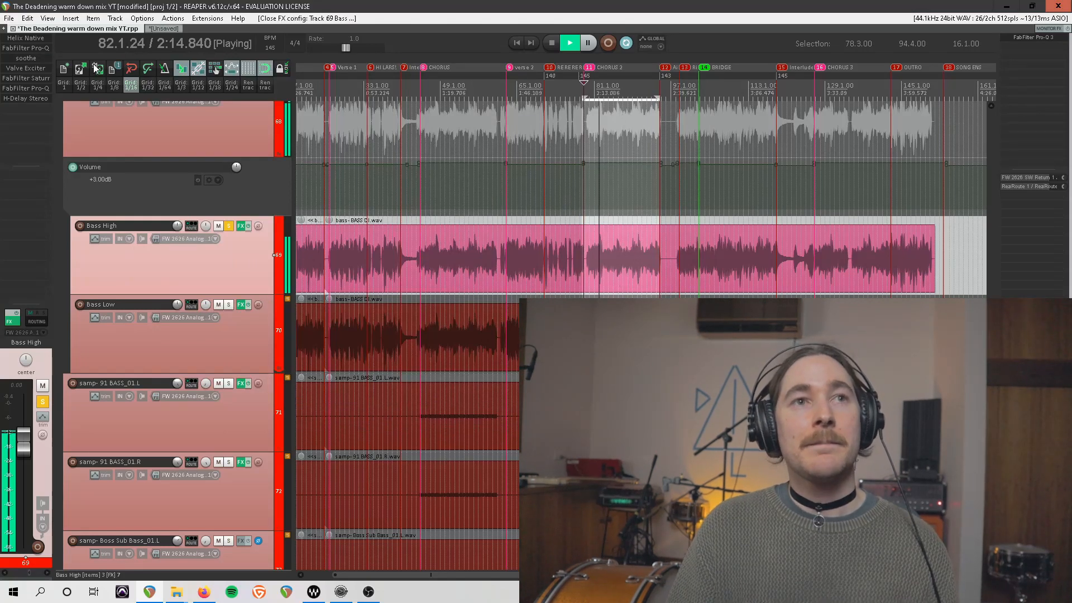
Open Bass High's first Pro-Q 3, check its low-cut band during playback, then stop and reposition the window.
click(25, 48)
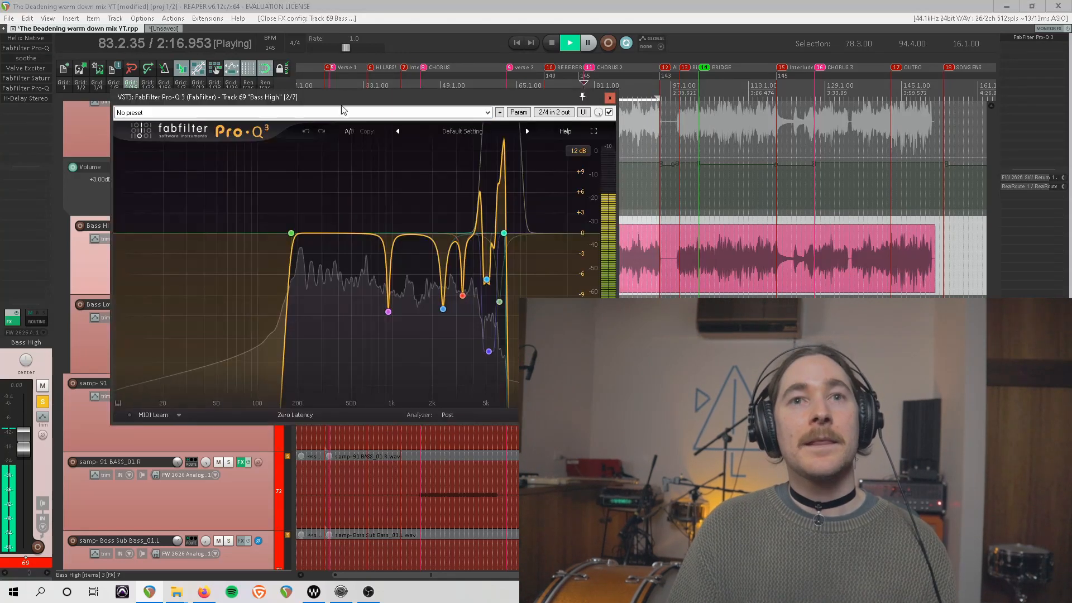
mouse_move(291, 237)
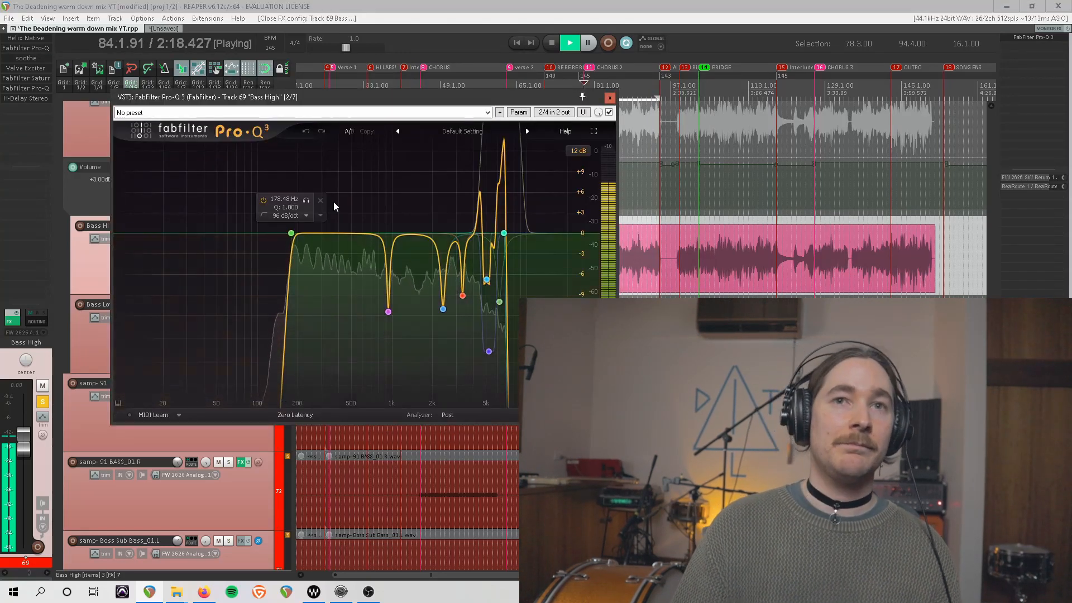
key(space)
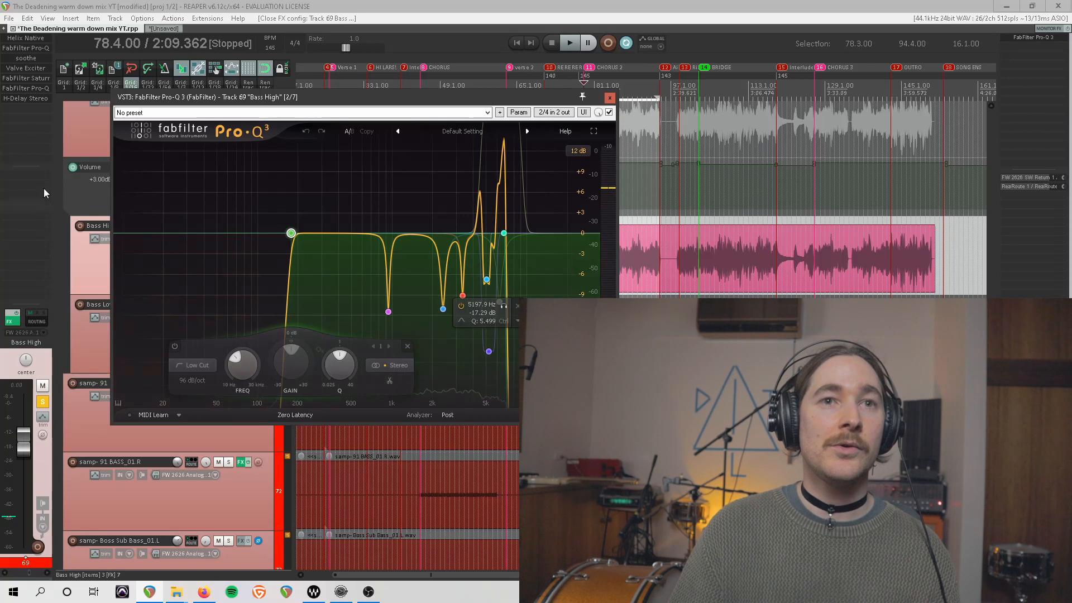
drag(422, 97, 465, 70)
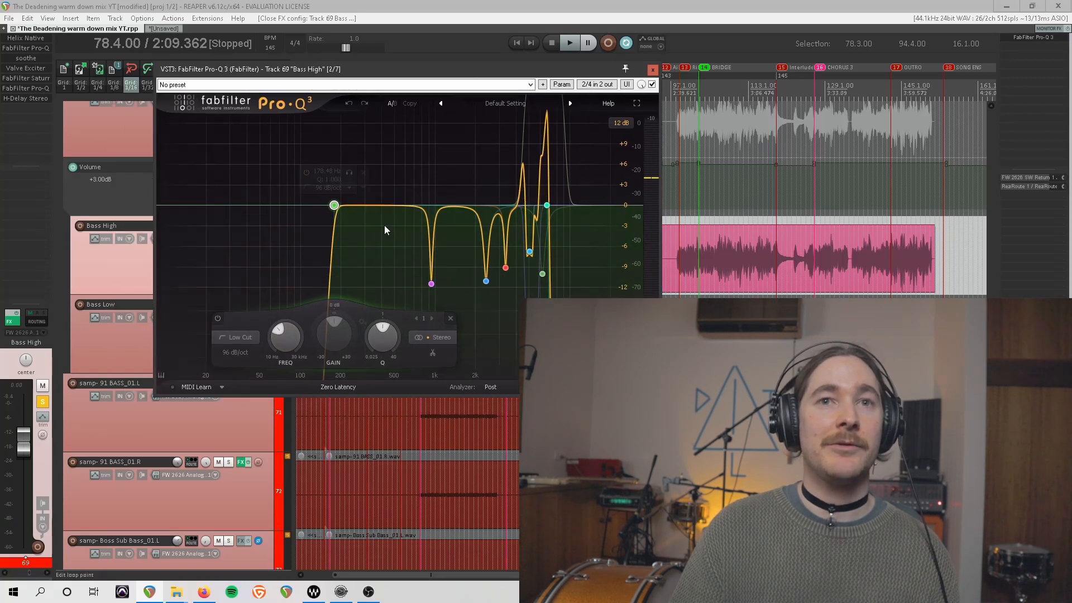
Select the three narrow midrange cut bands and compare the sound with them bypassed and enabled during playback.
drag(420, 170, 506, 307)
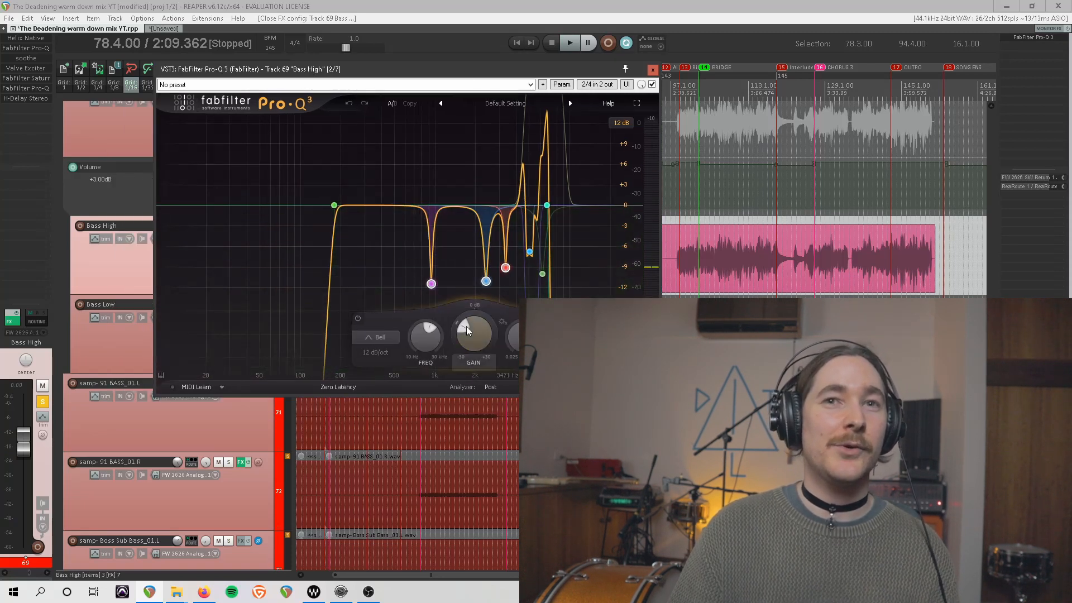
key(space)
click(357, 319)
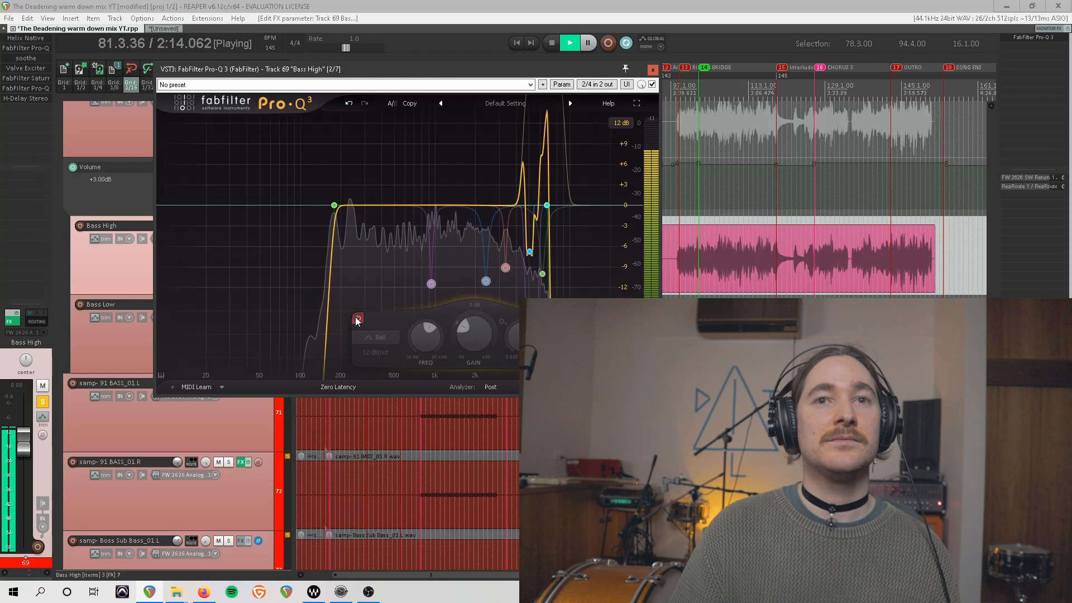
click(358, 319)
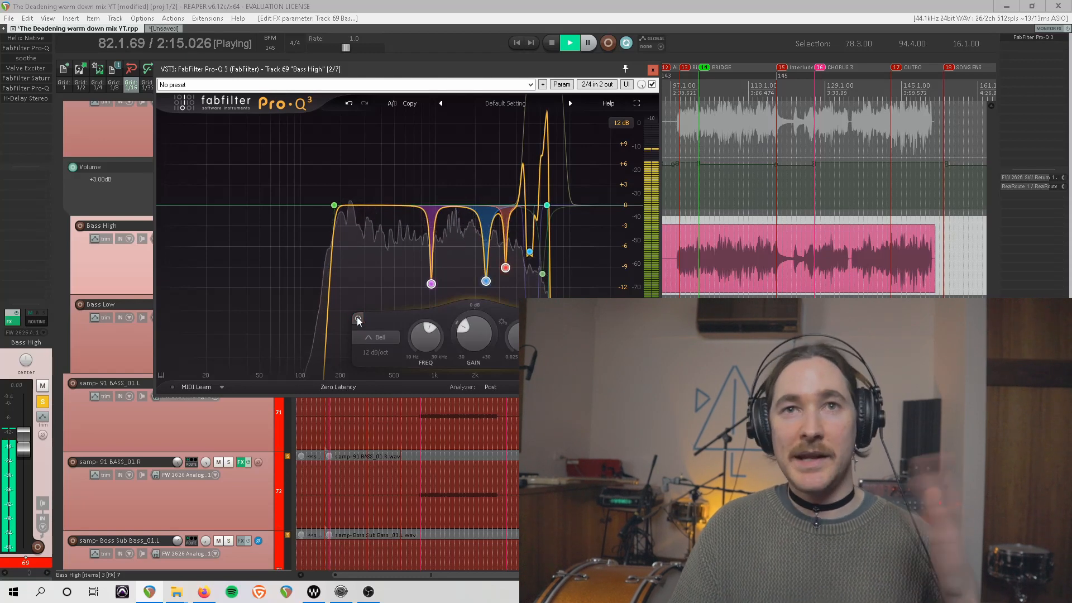
key(space)
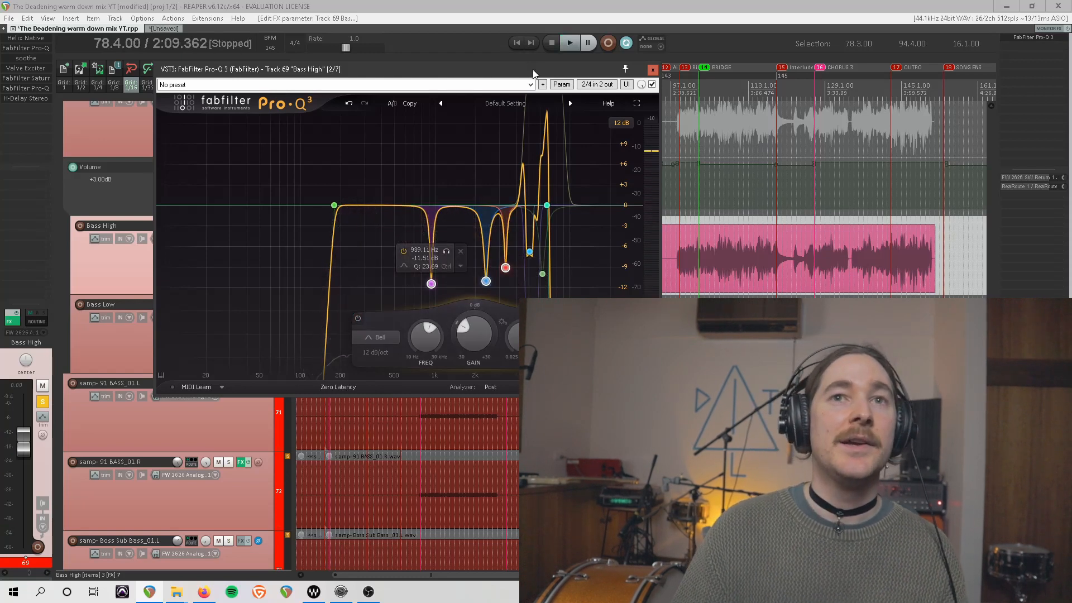
Set the Pro-Q 3 display range to 30 dB and select the yellow high-frequency boost band.
drag(531, 65, 458, 53)
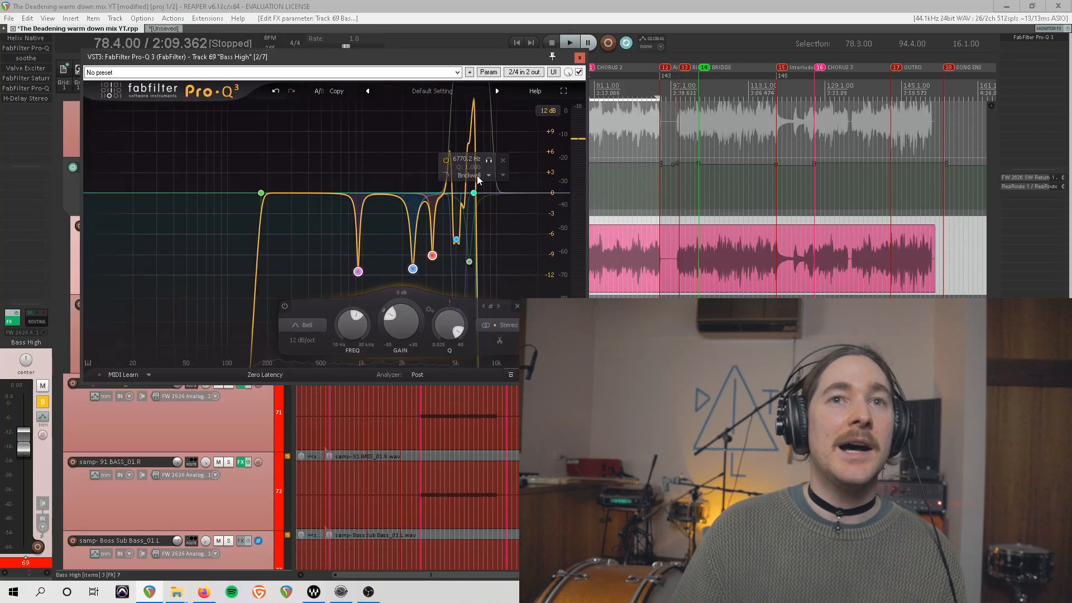
click(549, 111)
click(552, 161)
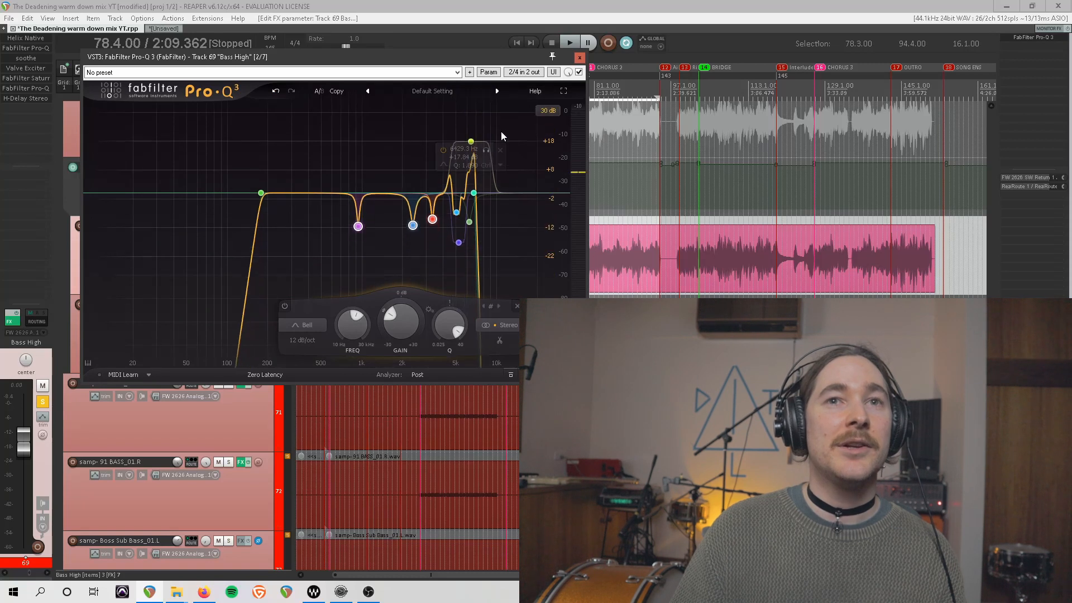
click(471, 145)
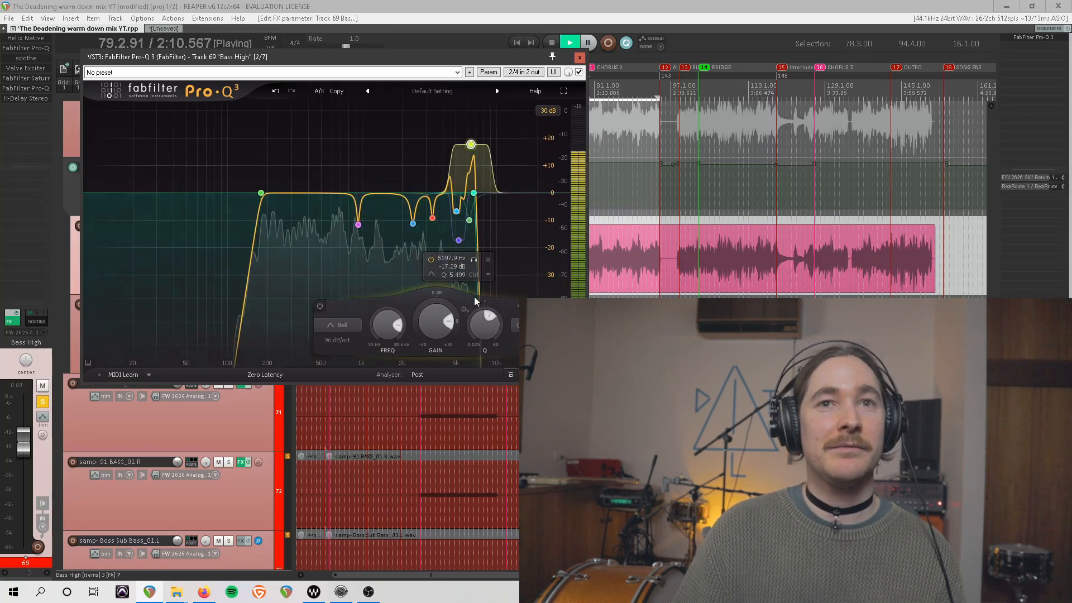
Repeatedly bypass and re-enable the yellow boost band during playback to compare its effect, leaving it enabled.
click(323, 306)
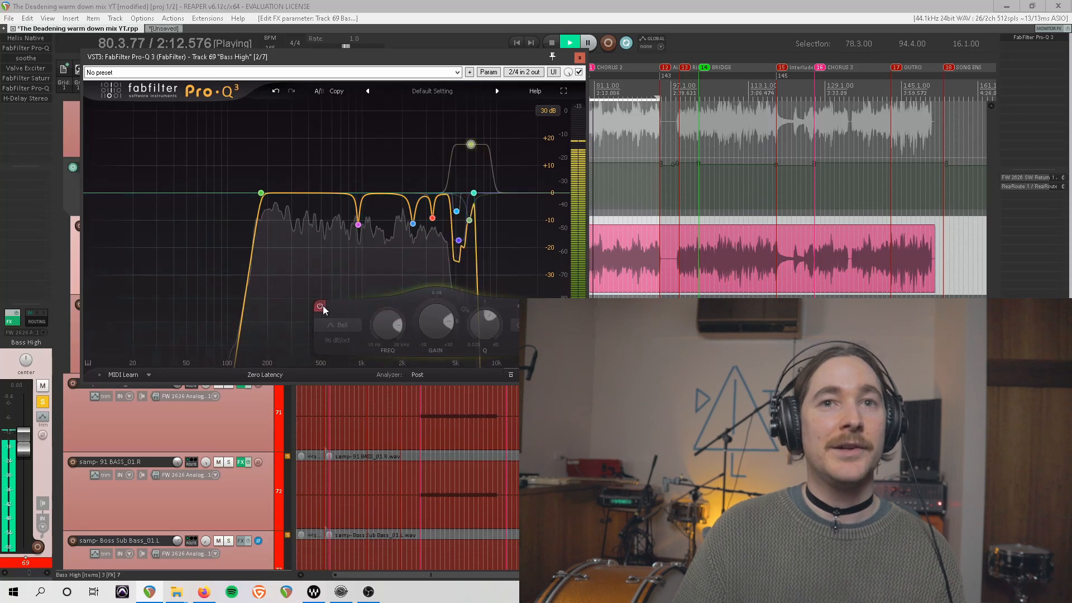
click(322, 307)
click(320, 306)
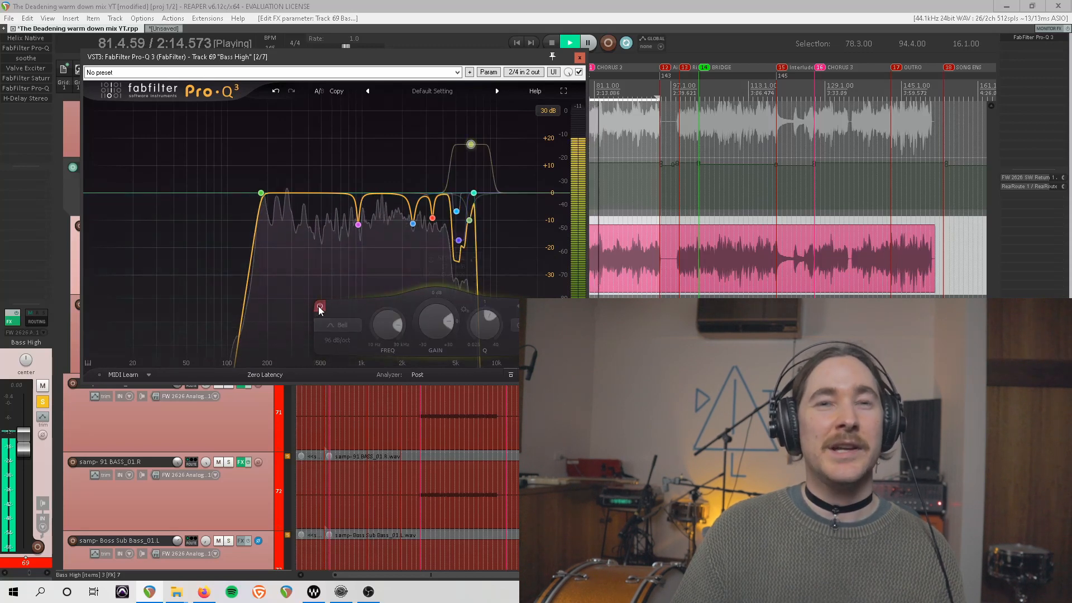
click(320, 307)
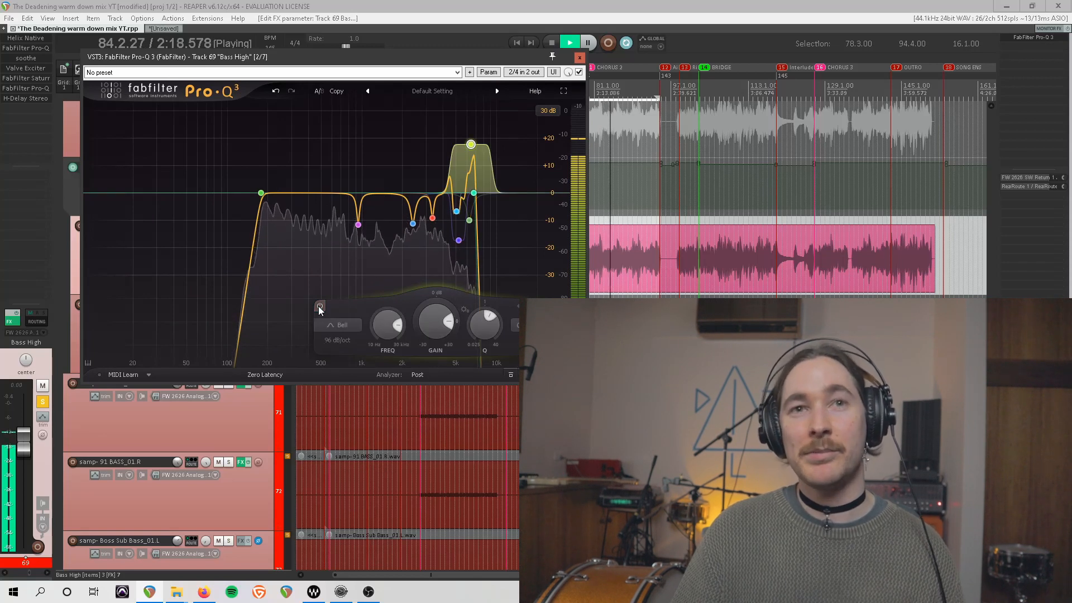
click(318, 306)
click(319, 307)
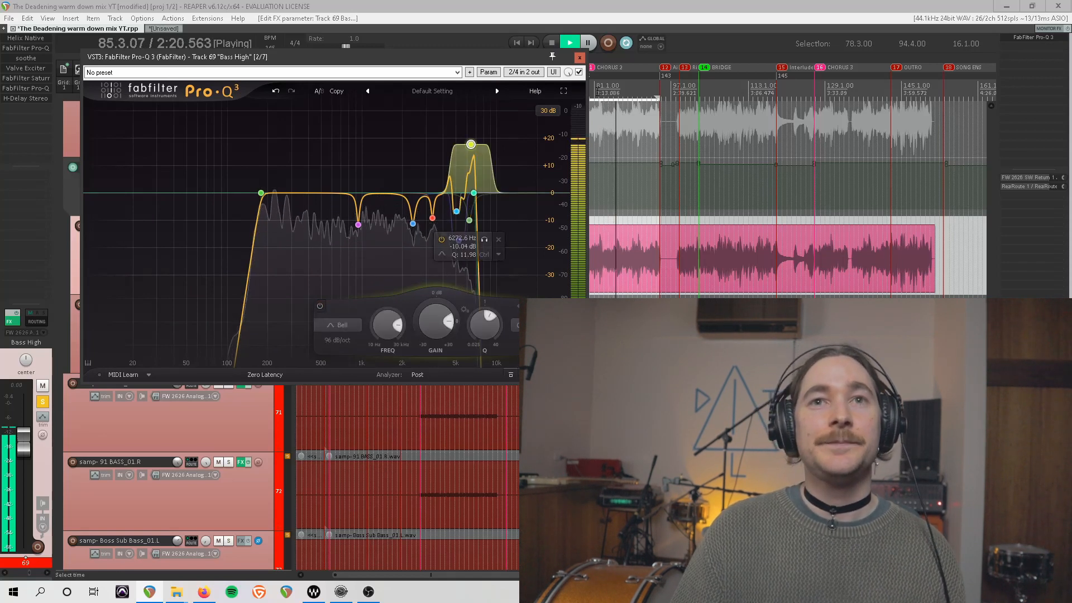
Close the first Pro-Q 3, stop playback, and open soothe on Bass High to examine its settings.
click(580, 58)
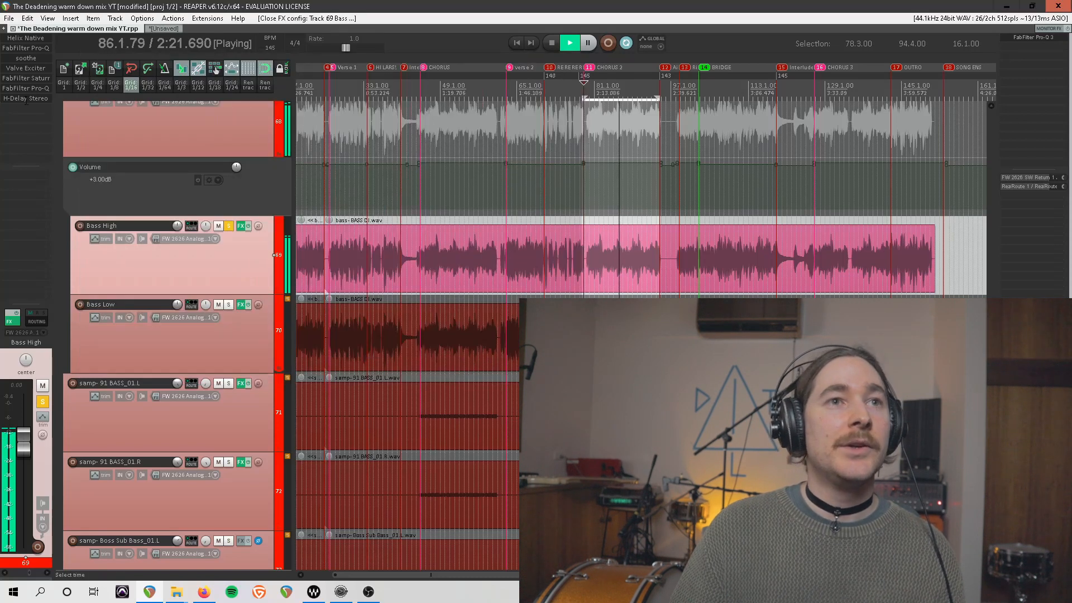
key(space)
click(33, 59)
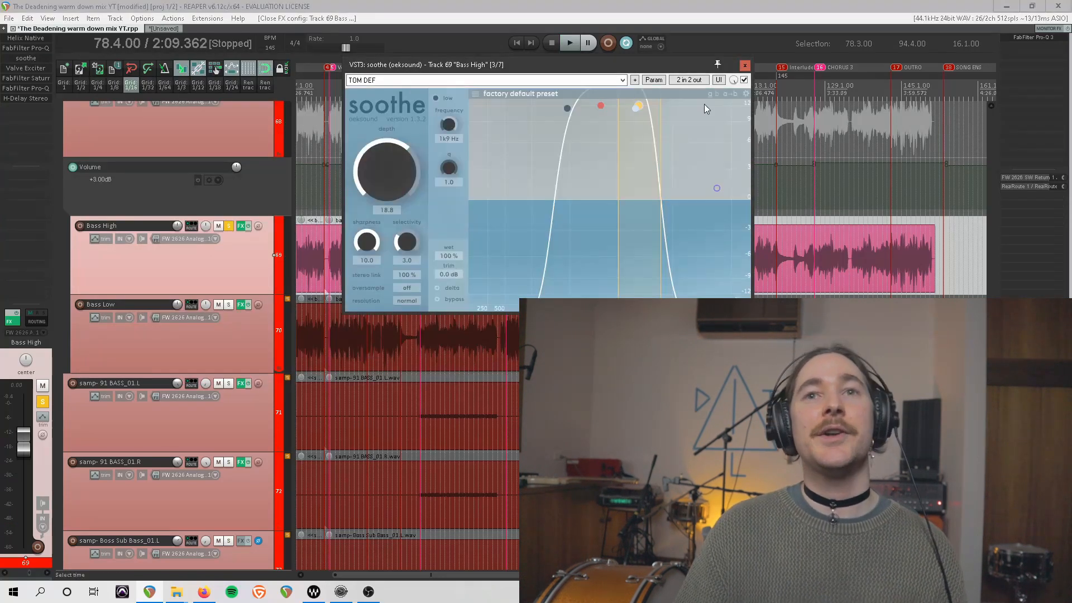
Open Valve Exciter, compare it bypassed and active during playback, and open Saturn to examine its three-band saturation.
click(42, 69)
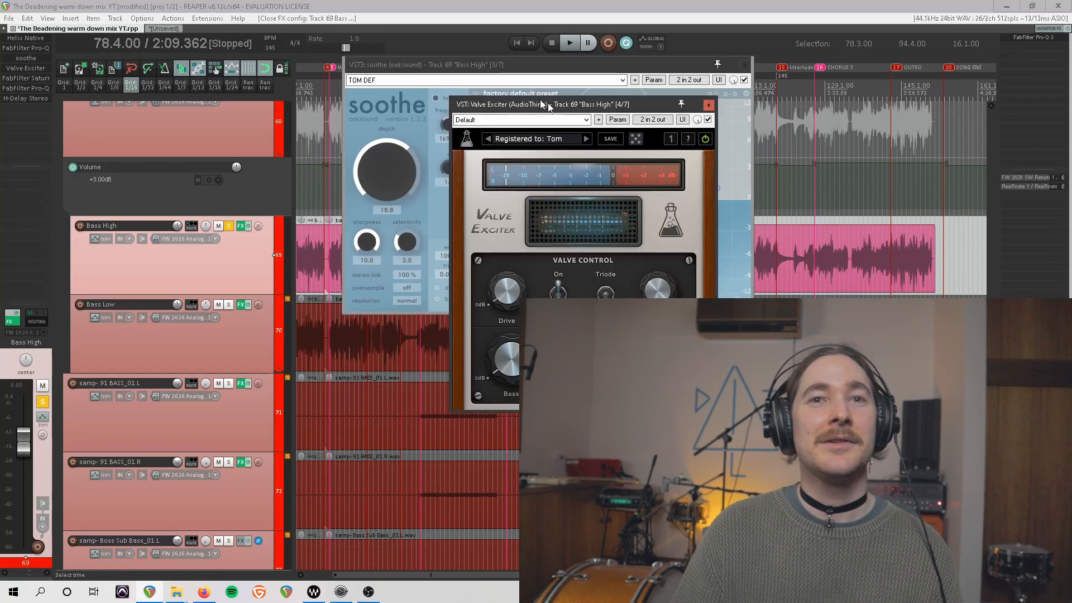
drag(546, 105, 341, 45)
click(503, 60)
click(502, 61)
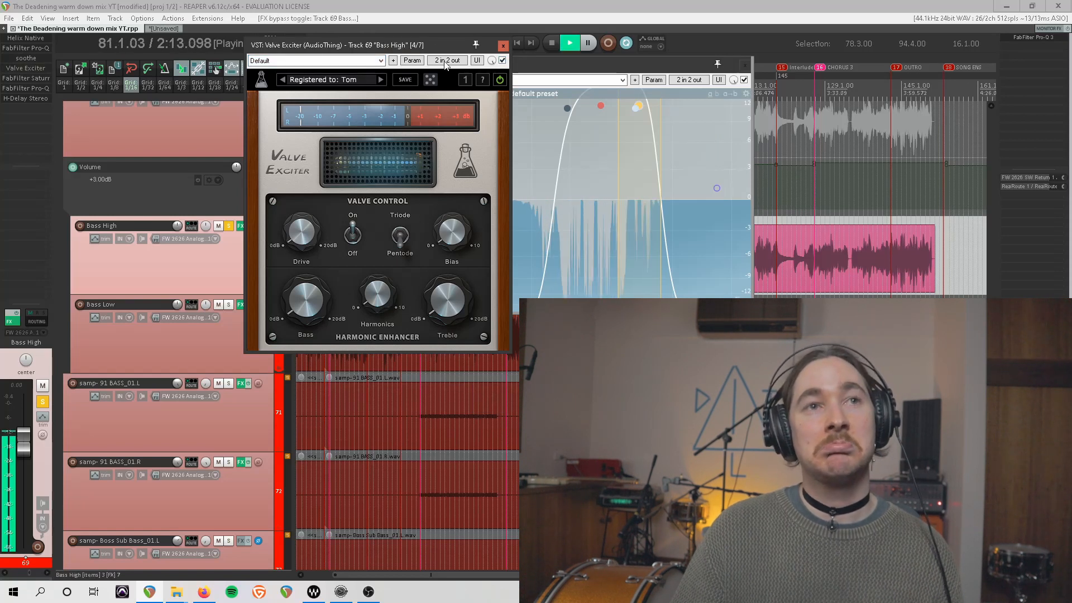
click(48, 78)
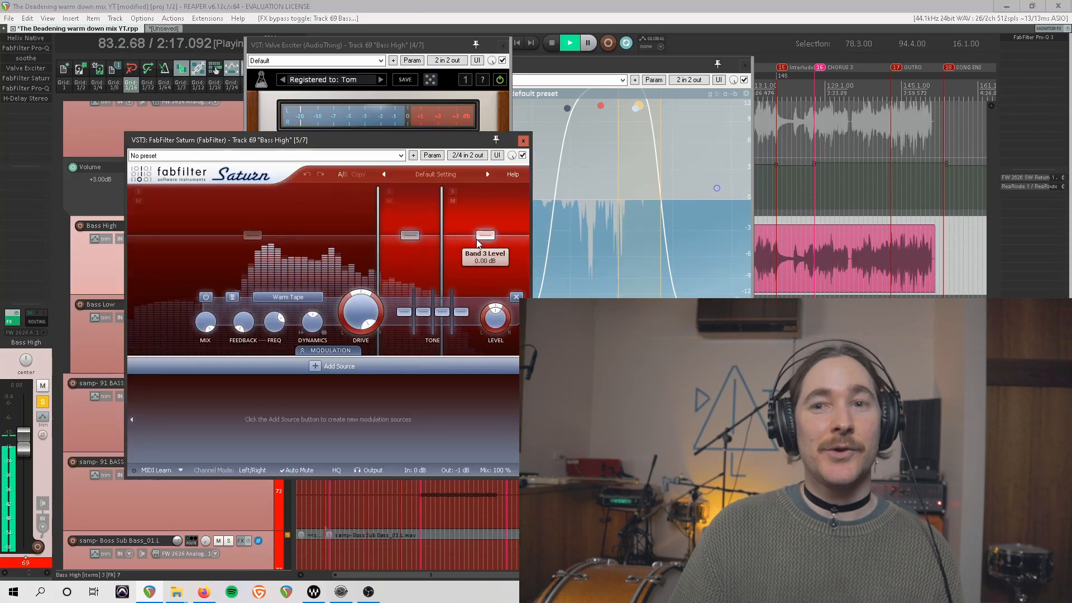
key(space)
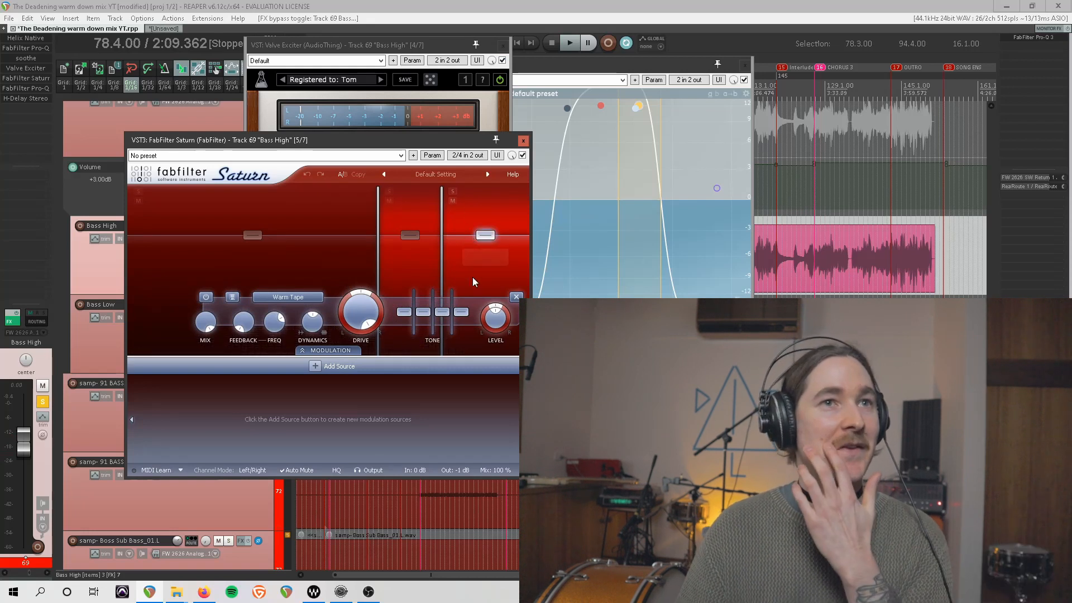
Open Bass High's second Pro-Q 3, compare its 666 Hz cut band off and on during playback, and close it.
click(45, 88)
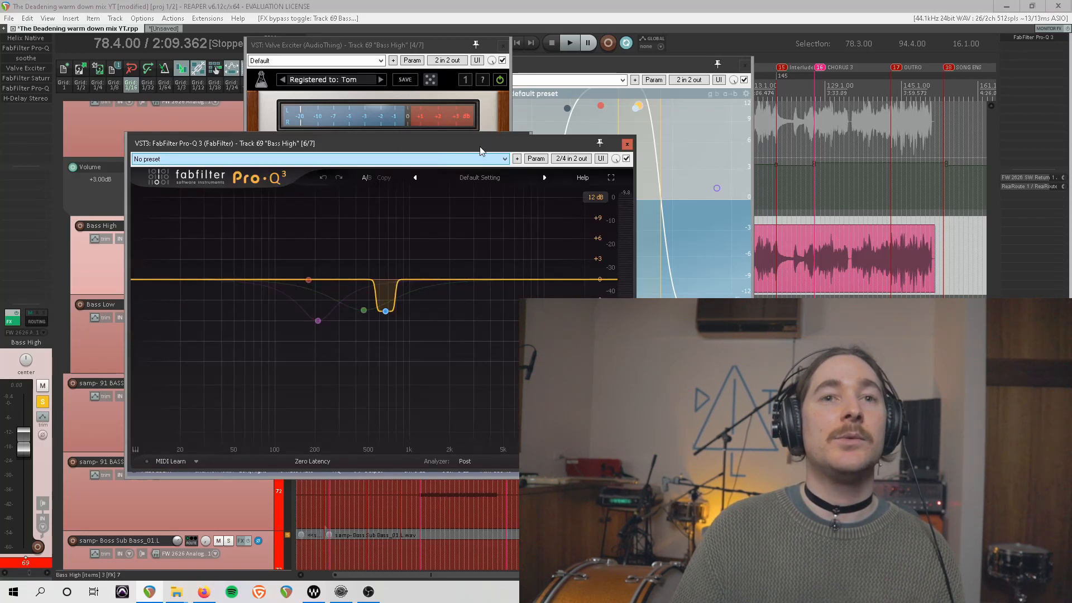
drag(479, 149, 565, 129)
key(space)
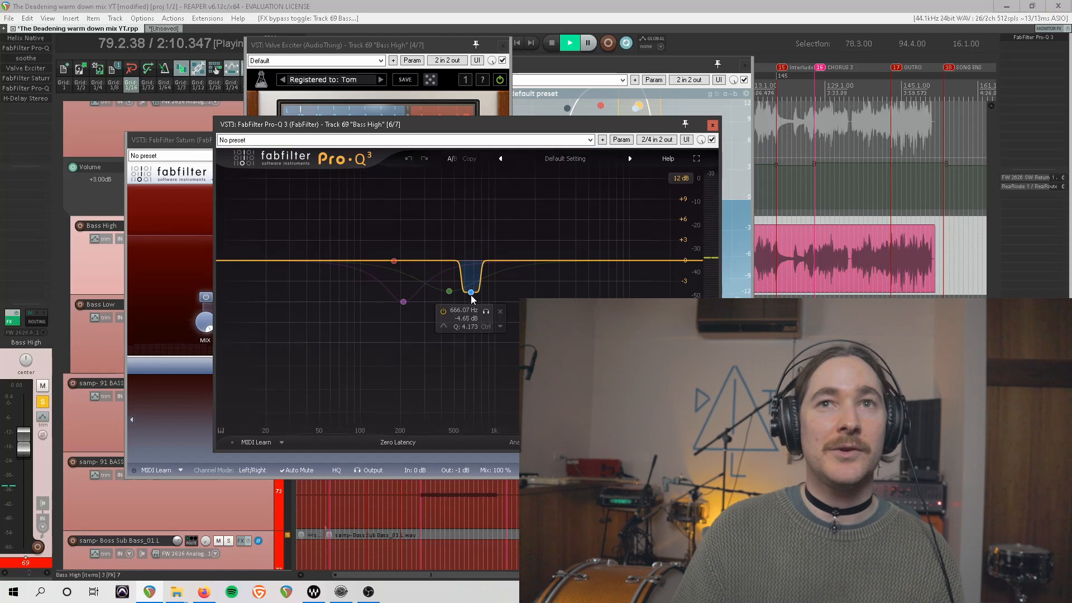
click(471, 292)
click(354, 374)
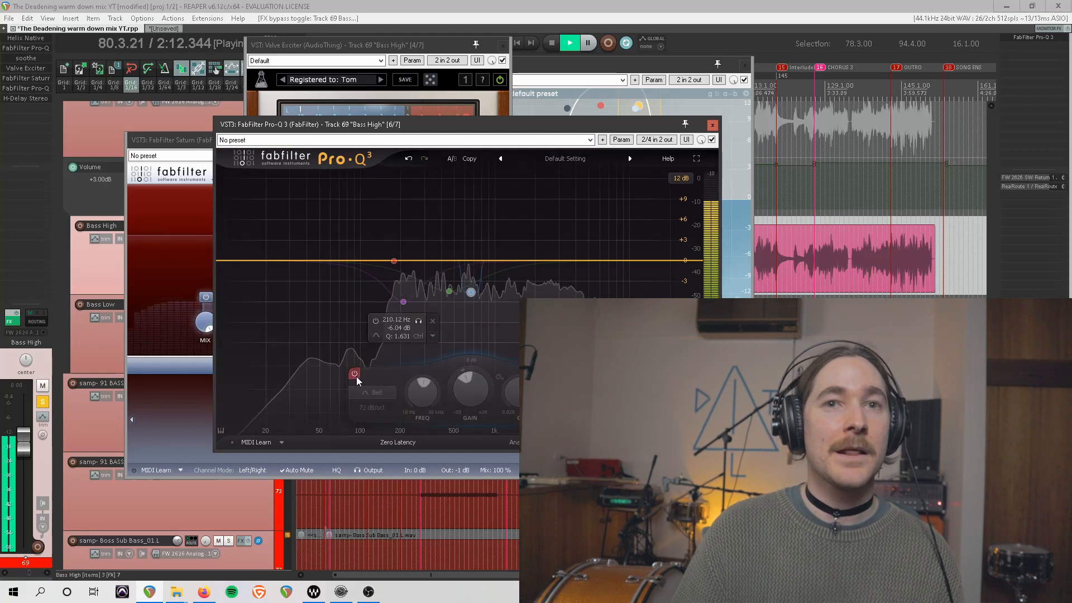
click(355, 374)
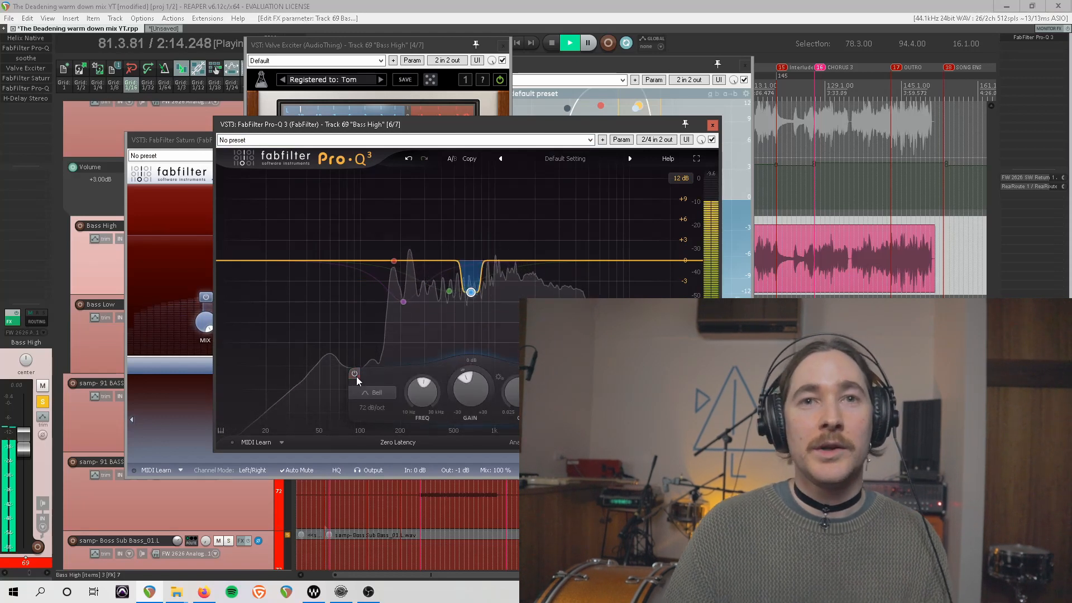
key(space)
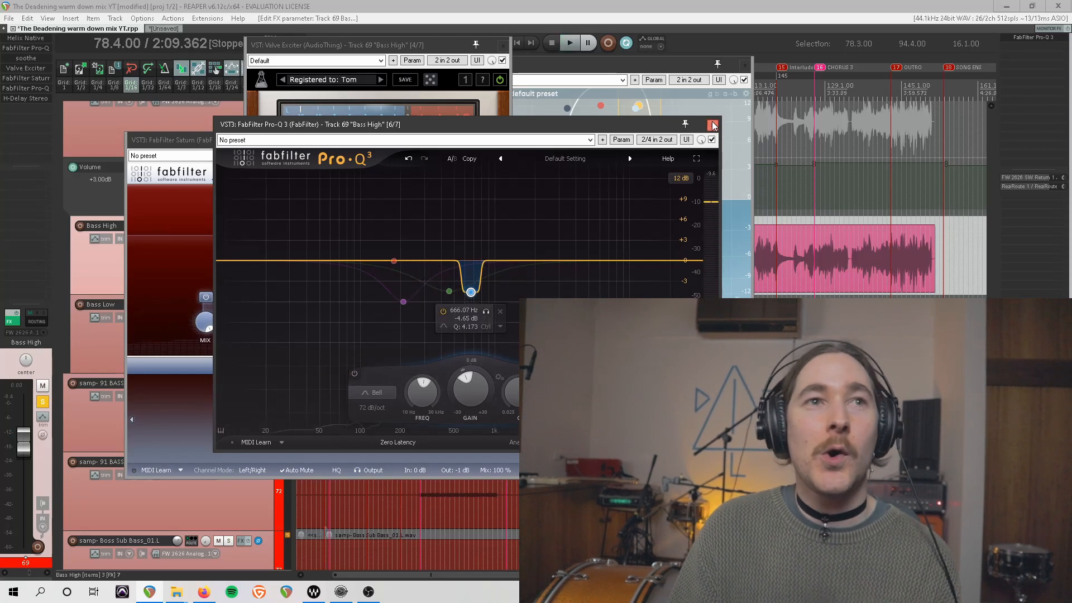
click(713, 125)
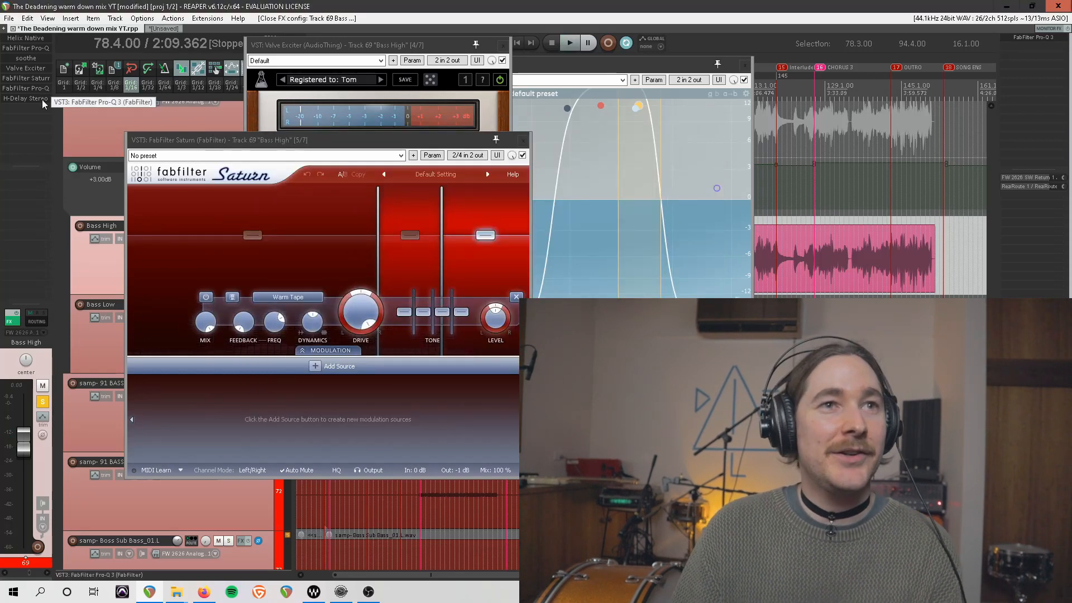
Open H-Delay Stereo on Bass High and compare it bypassed and active during playback.
click(42, 96)
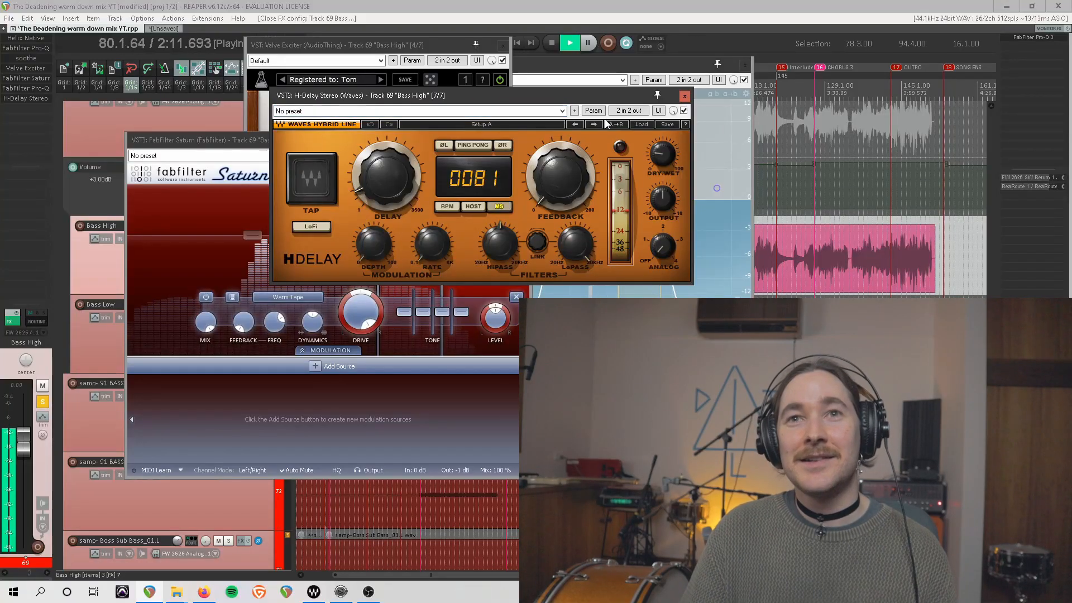
click(684, 111)
click(684, 111)
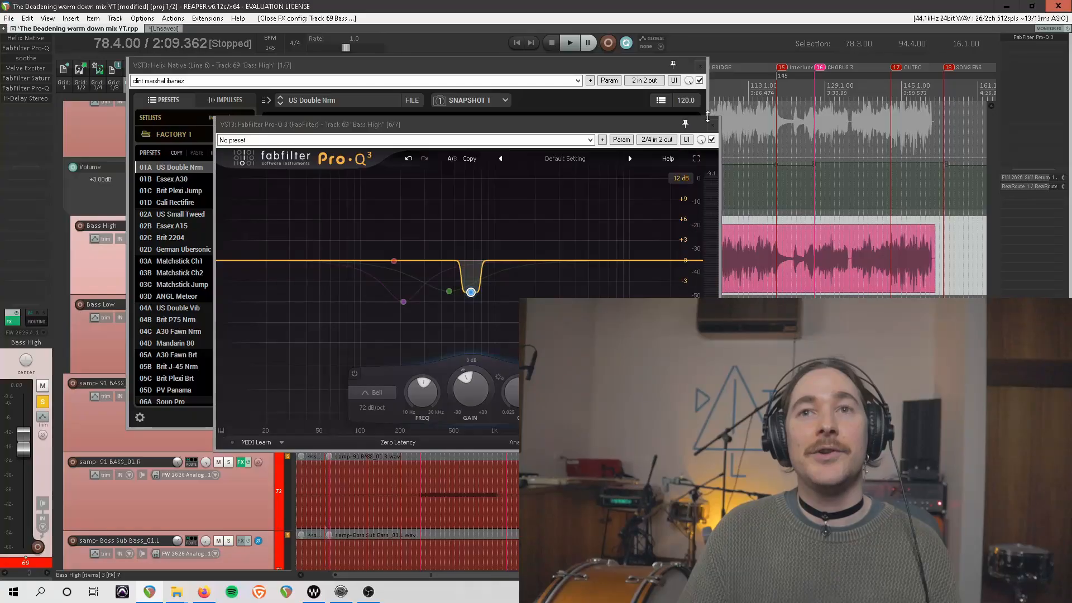
Close the Helix Native and Pro-Q 3 windows of Bass High and unsolo the Bass High track.
click(702, 68)
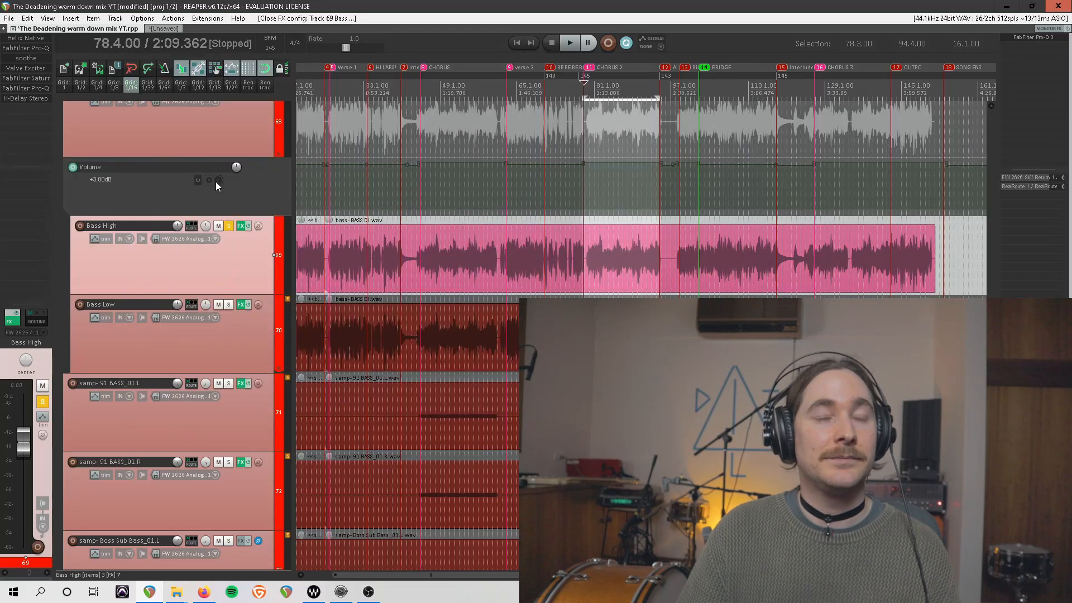
scroll(216, 183, up, 3)
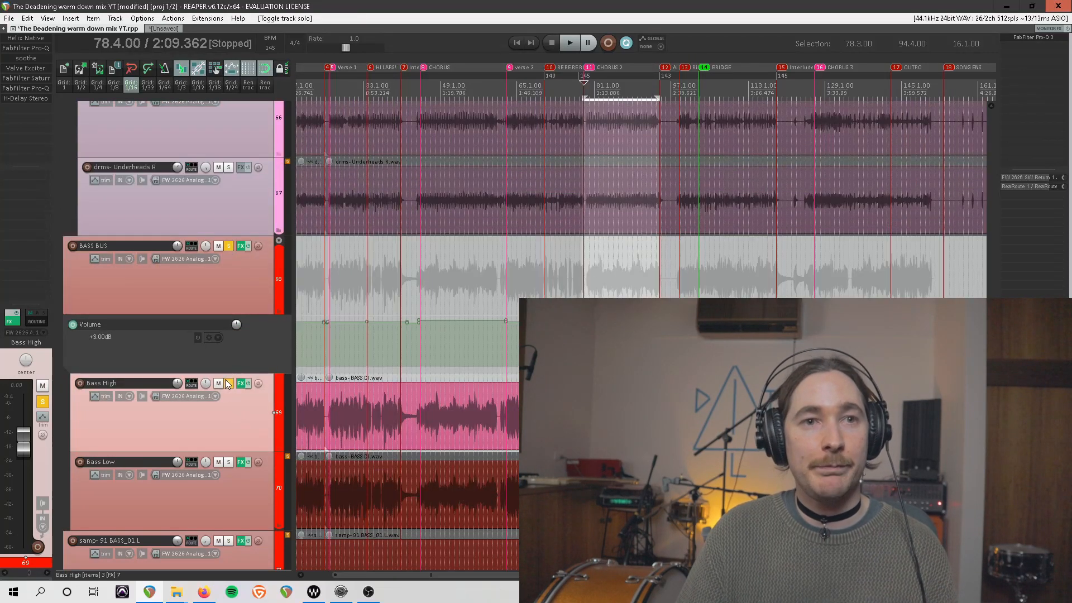
click(228, 383)
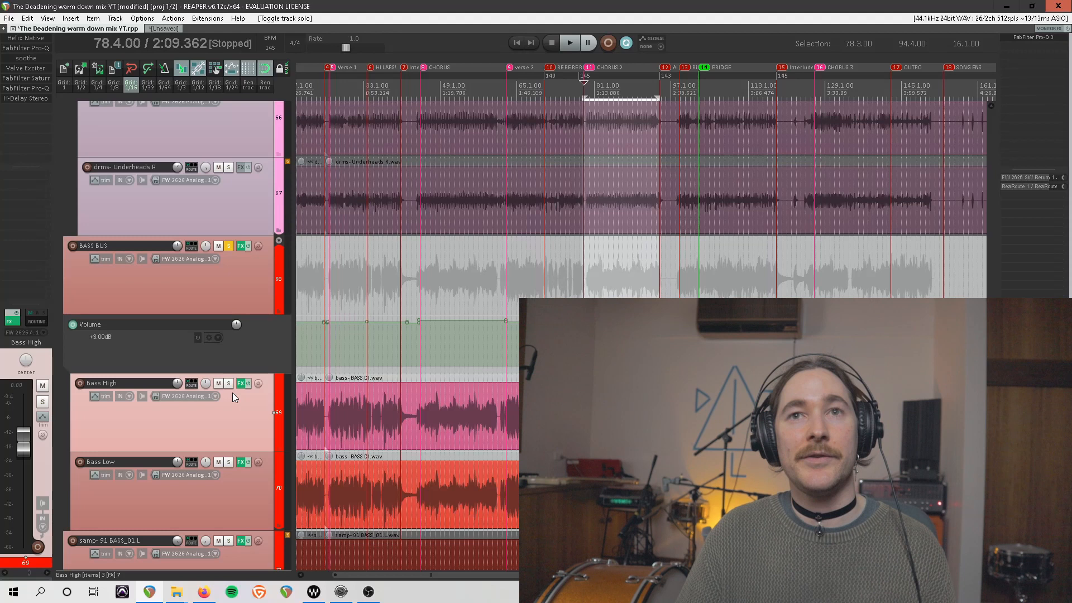
Play the soloed BASS BUS, compare its ValhallaSpaceModulator bypassed and active, and close the plugin.
key(space)
click(240, 295)
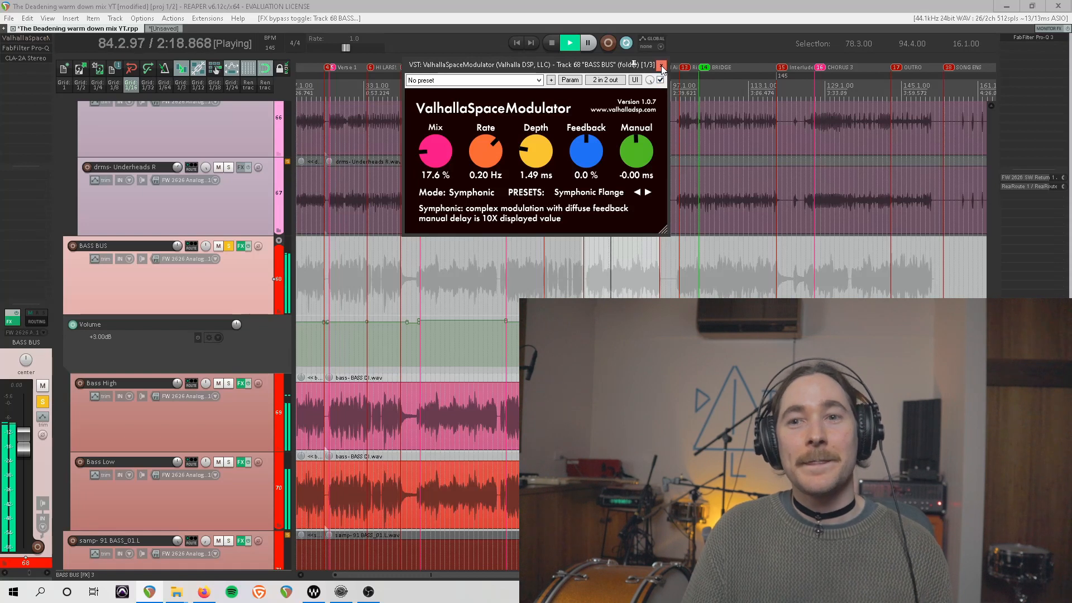
click(662, 66)
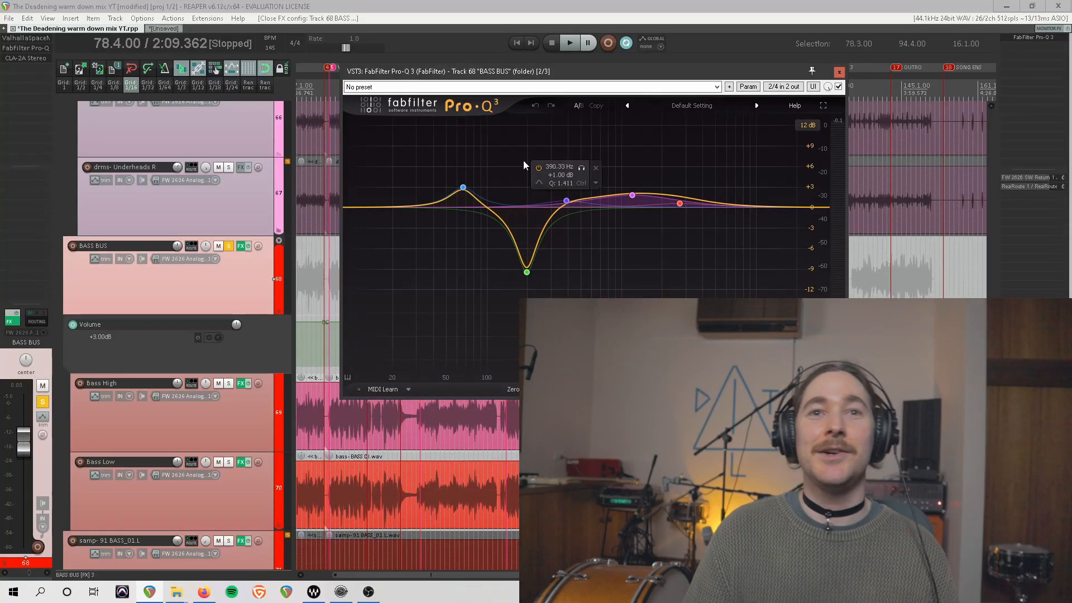
Examine the 198 Hz cut band in BASS BUS's Pro-Q 3 and the CLA-2A Stereo compressor during playback, and close the compressor.
click(527, 271)
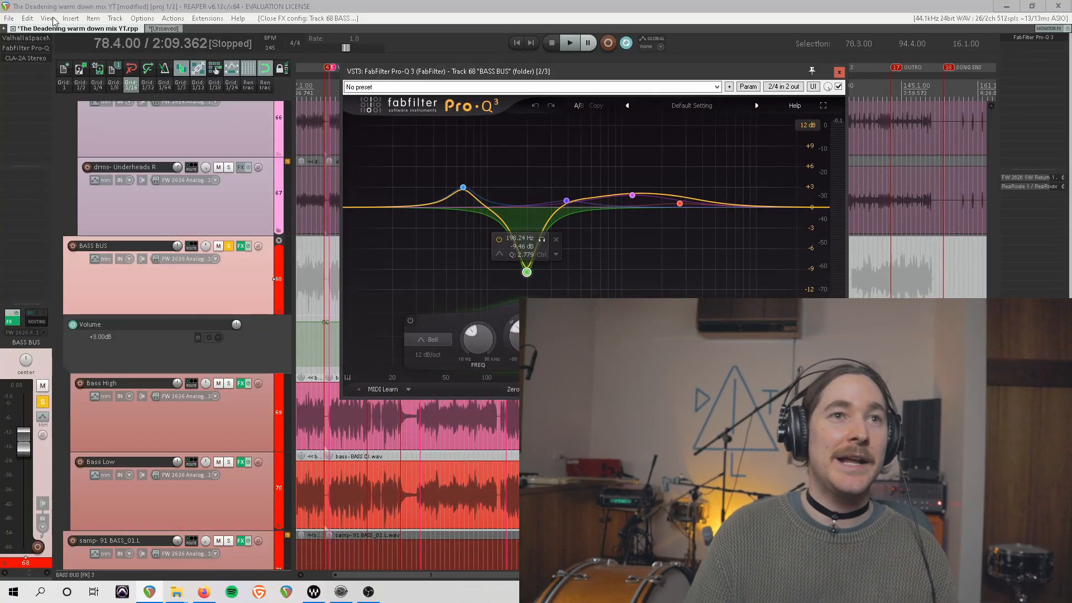
click(30, 59)
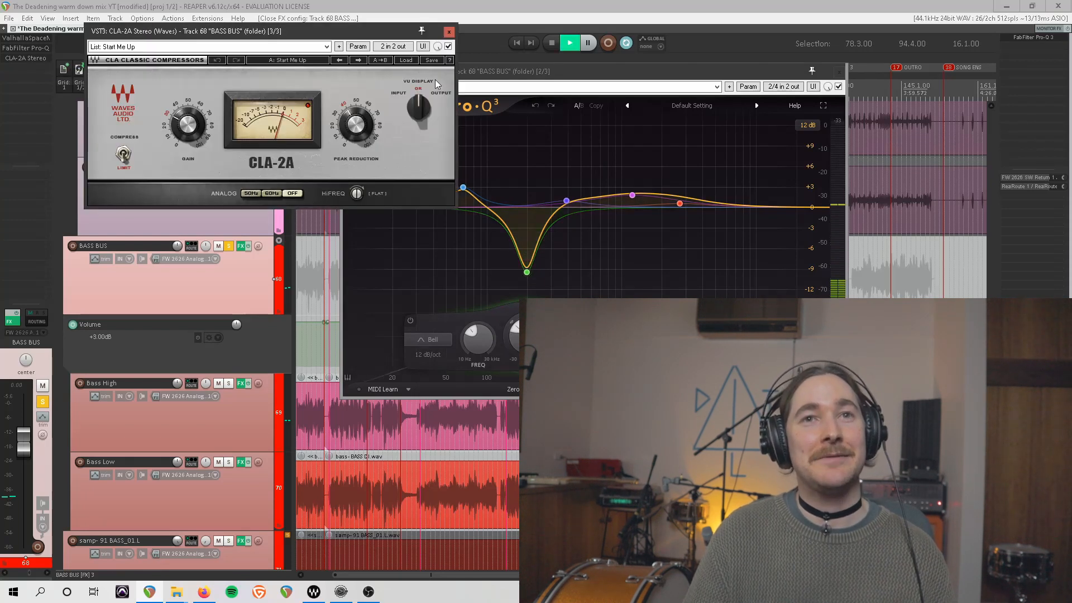
click(449, 35)
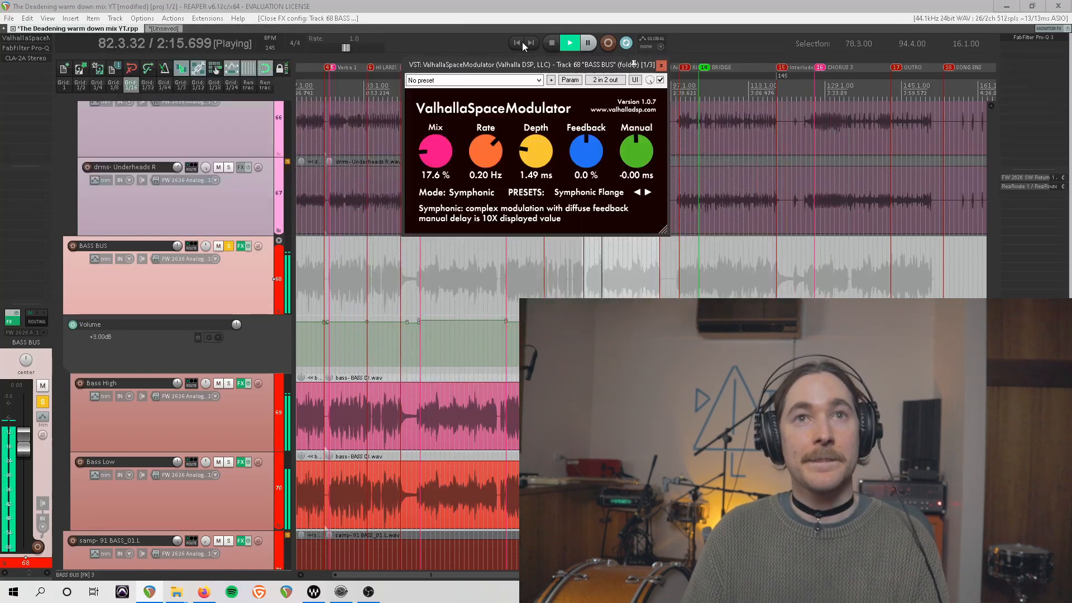
Close ValhallaSpaceModulator, stop playback, and unsolo the BASS BUS.
click(661, 65)
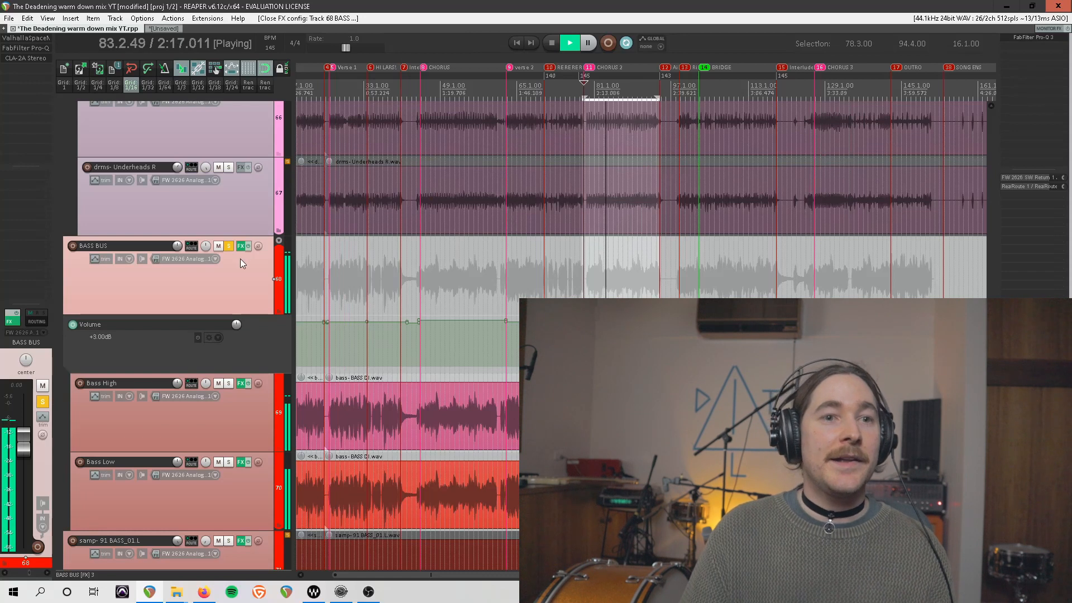
key(space)
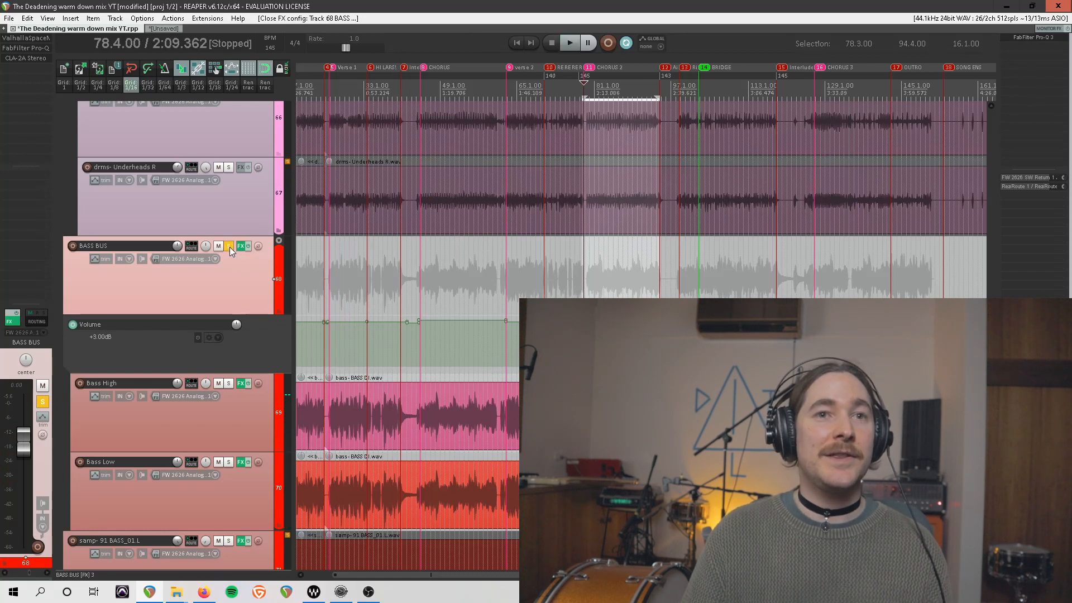
scroll(254, 263, down, 5)
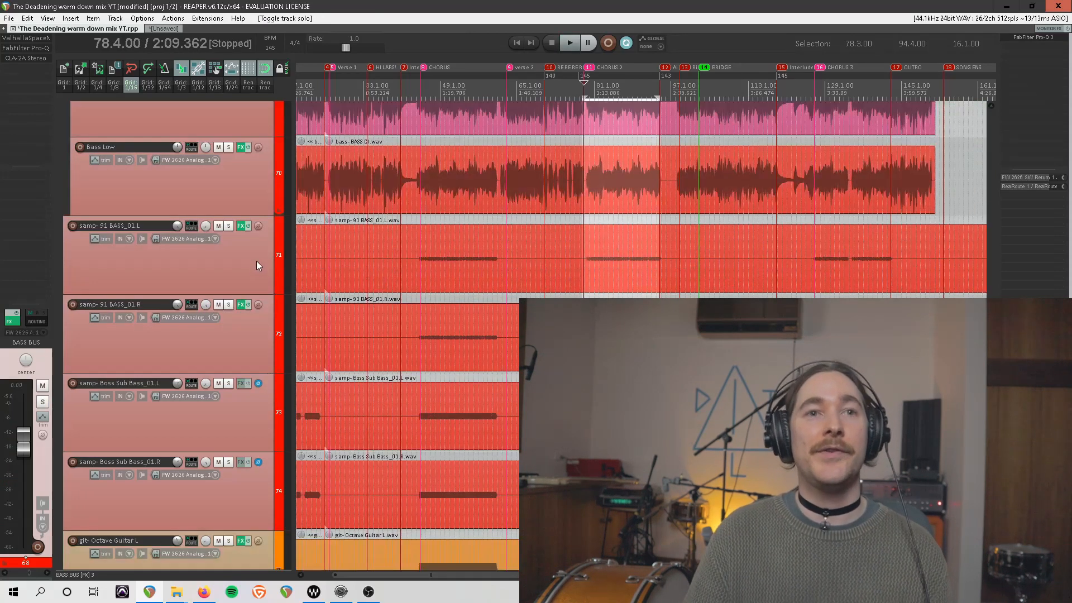
Solo the samp- 91 BASS_01.L and samp- 91 BASS_01.R tracks together and play them in Chorus 2.
click(213, 272)
shift+click(210, 340)
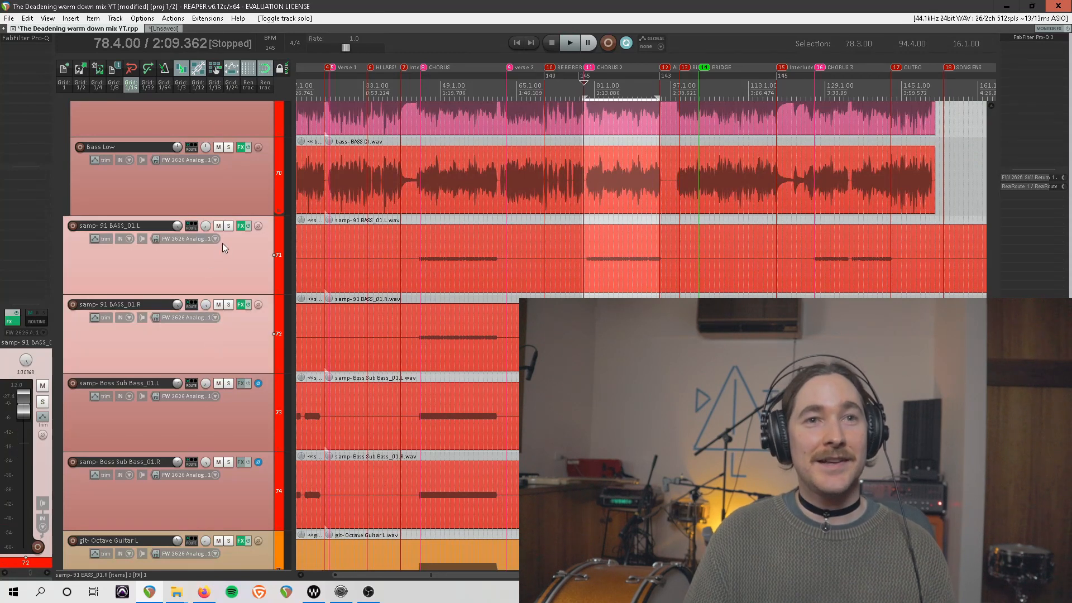
click(229, 226)
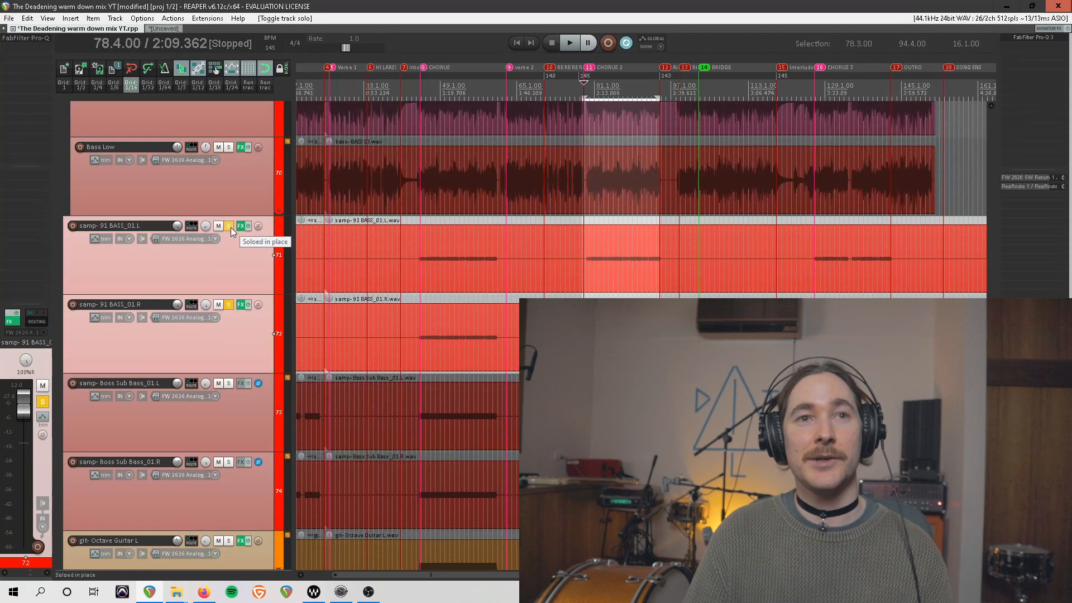
key(space)
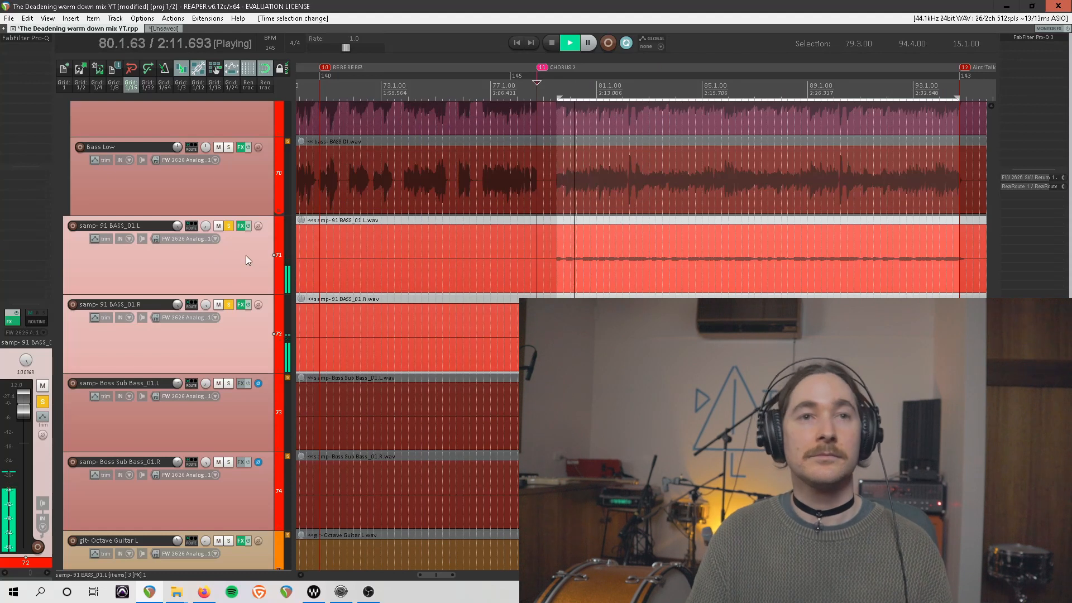
Open Pro-Q 3 on samp- 91 BASS_01.R, compare it bypassed and active during playback, and close it.
click(49, 40)
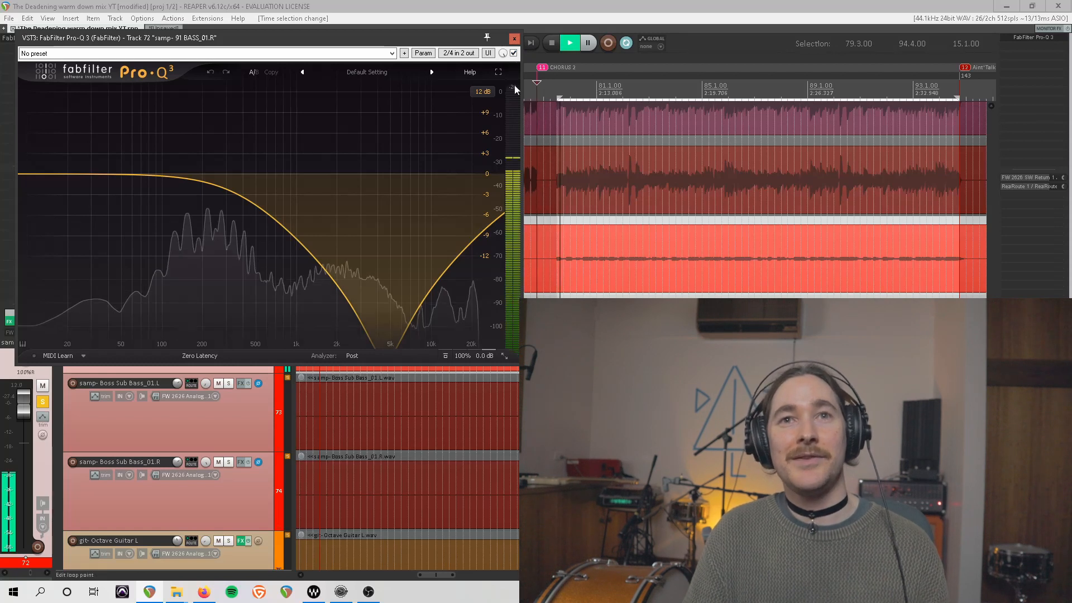
click(513, 54)
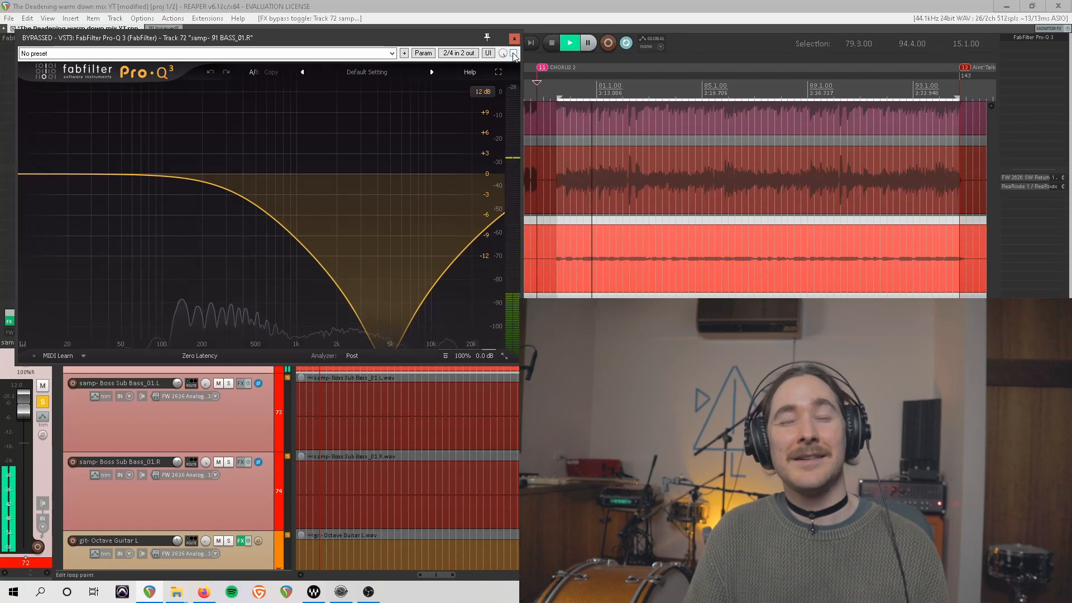
click(513, 54)
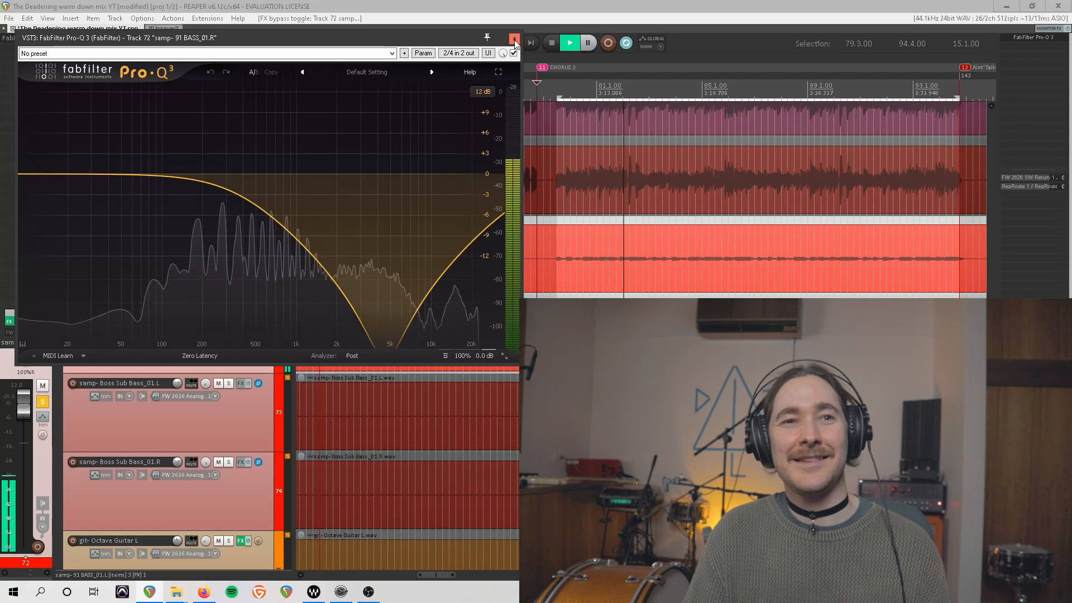
click(515, 39)
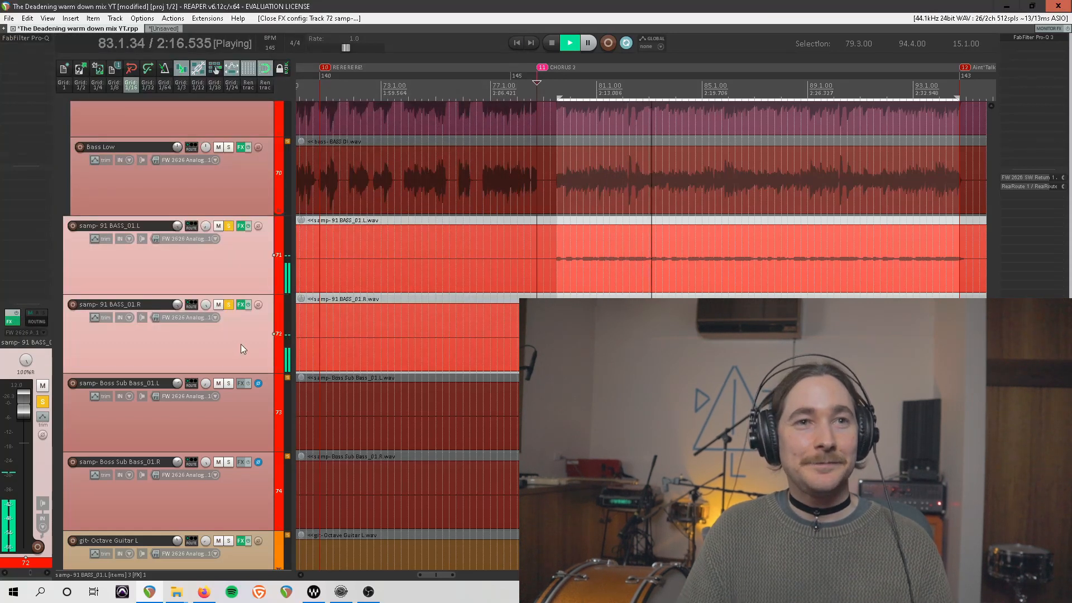
Stop playback, switch the solo from the 91 BASS pair to both samp- Boss Sub Bass_01 tracks, and play them.
key(space)
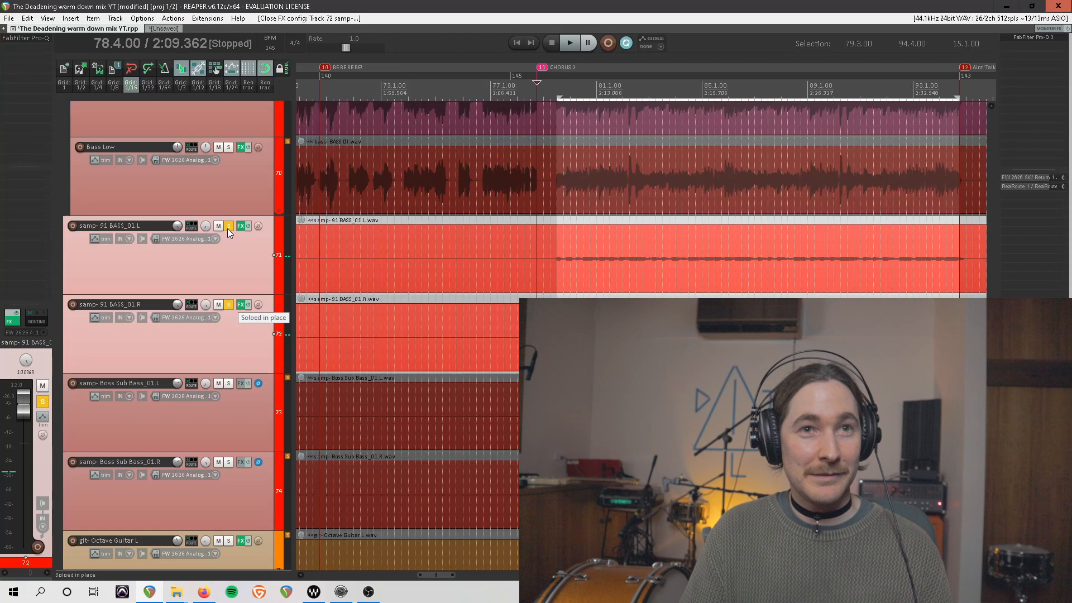
key(F6)
click(226, 417)
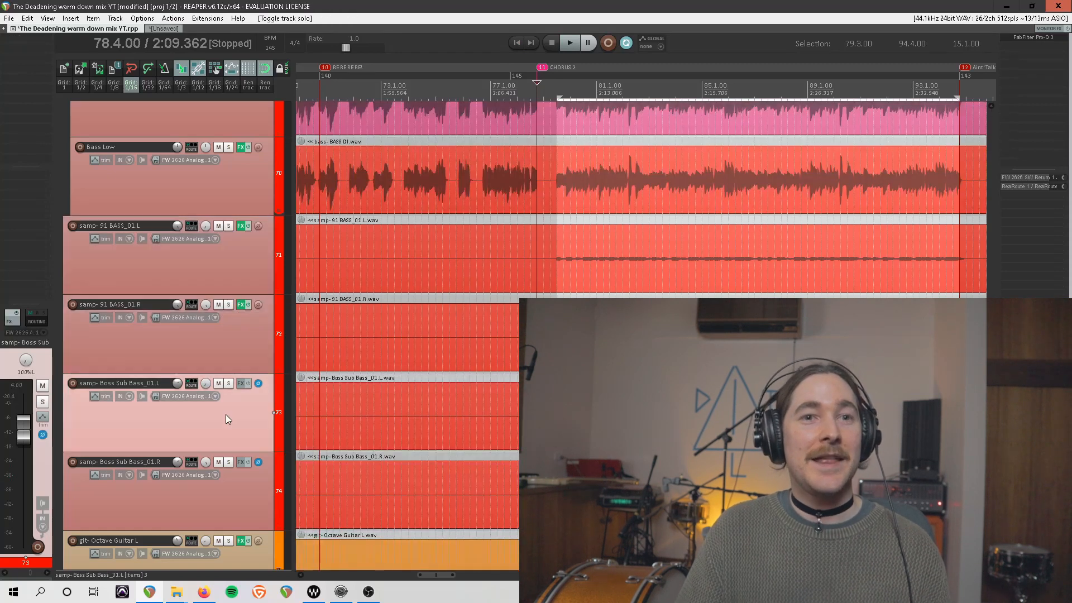
ctrl+click(230, 490)
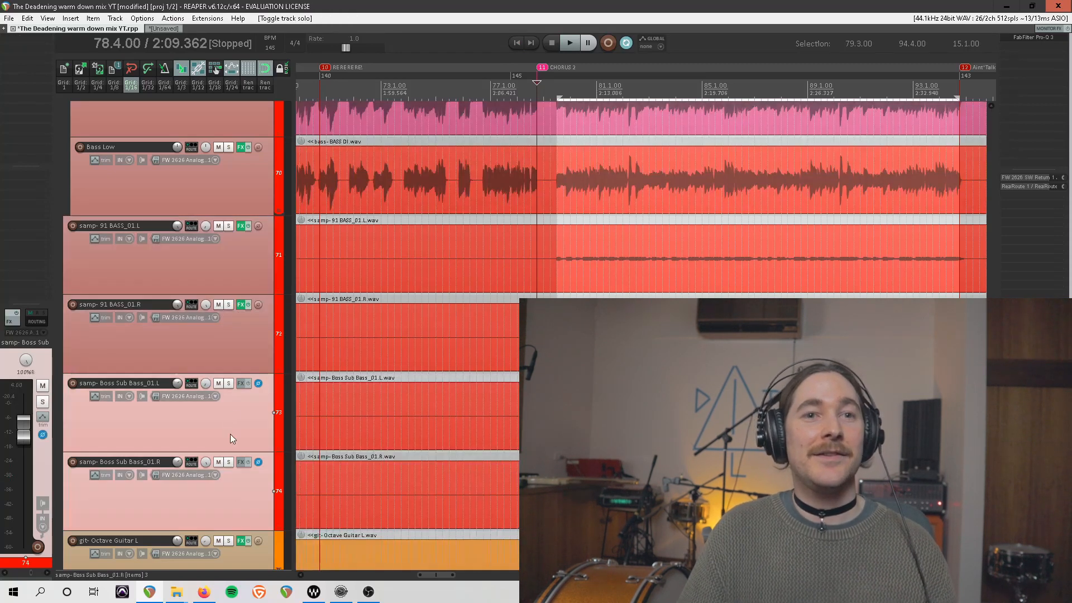
click(229, 383)
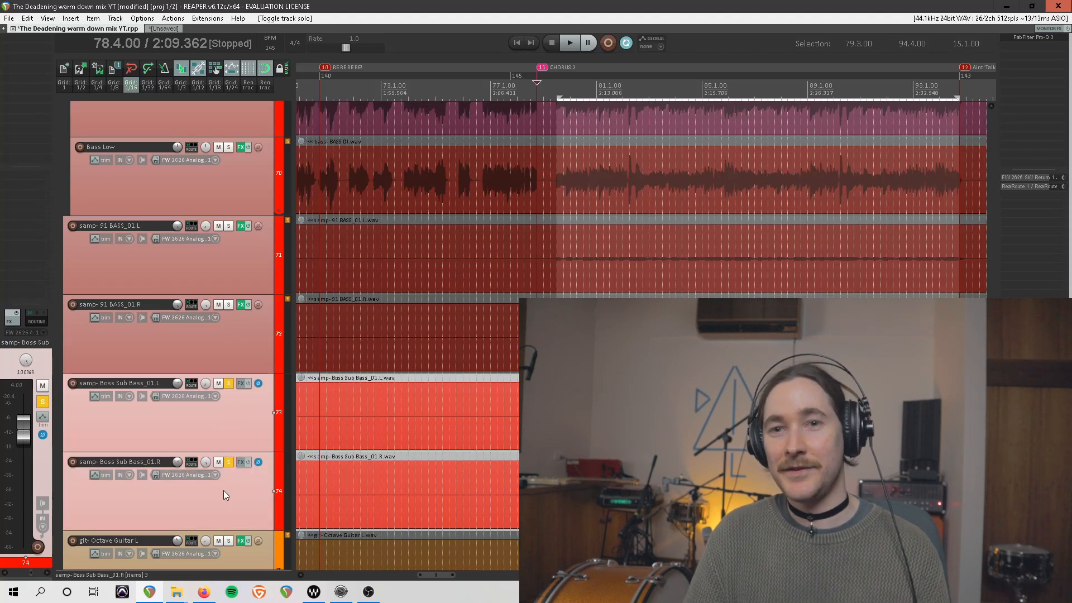
key(space)
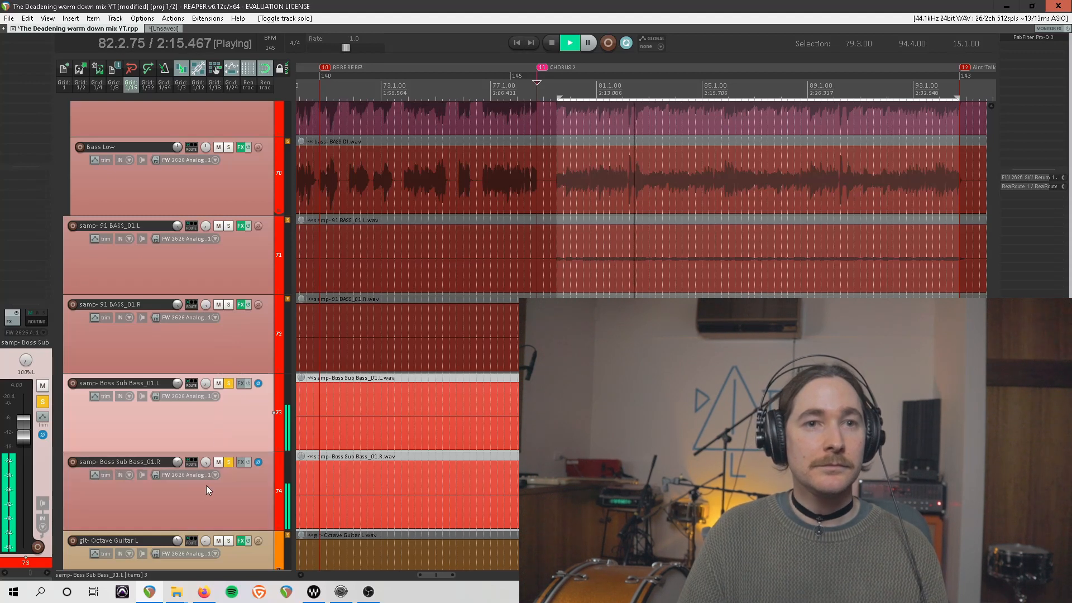
Add the BASS BUS and both samp- 91 BASS_01 tracks to the soloed Boss Sub Bass pair during playback.
scroll(230, 307, up, 5)
click(212, 289)
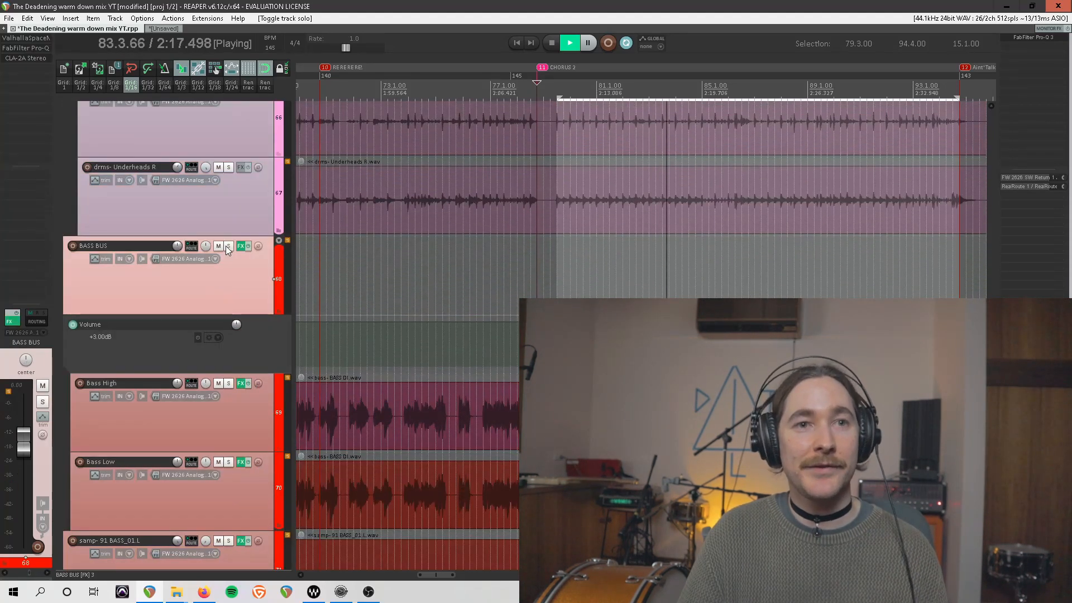
click(229, 246)
scroll(233, 235, down, 5)
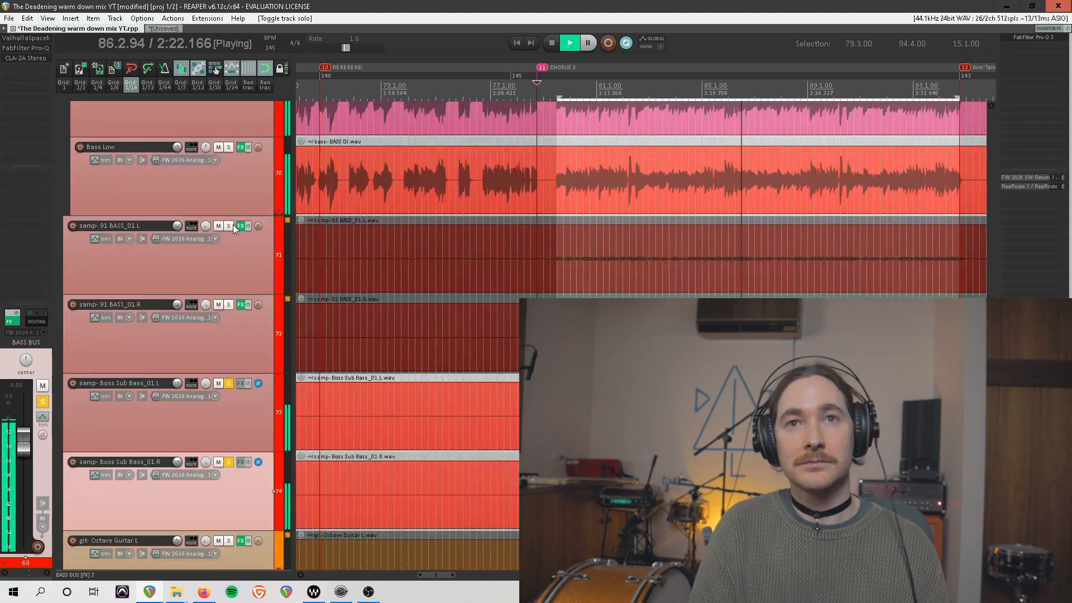
click(232, 225)
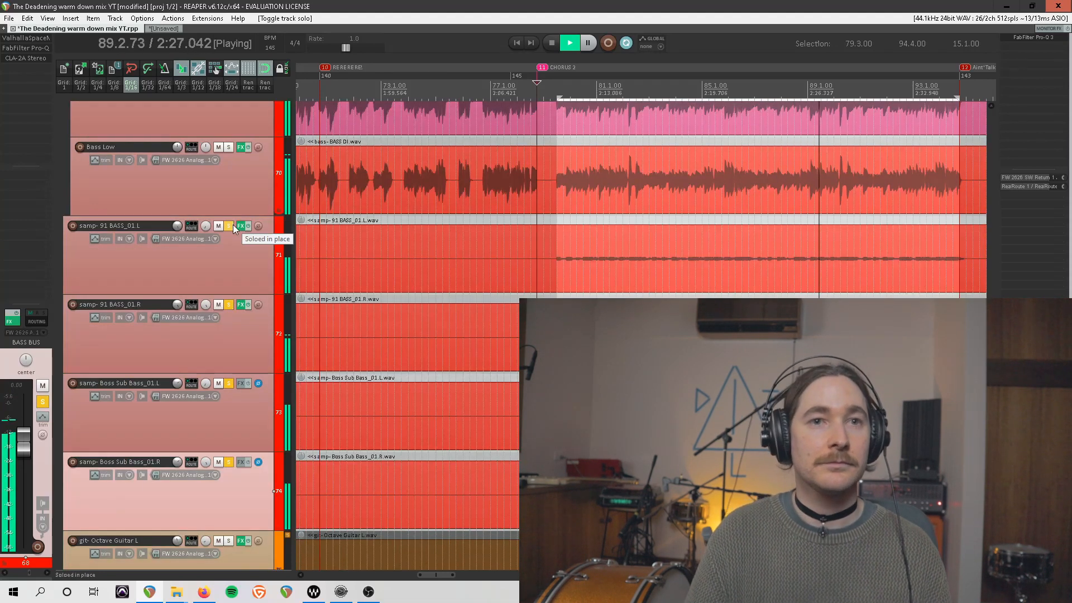
Unsolo the BASS BUS, stop playback, and return to the soloed bass sample tracks.
scroll(230, 369, up, 5)
double_click(227, 374)
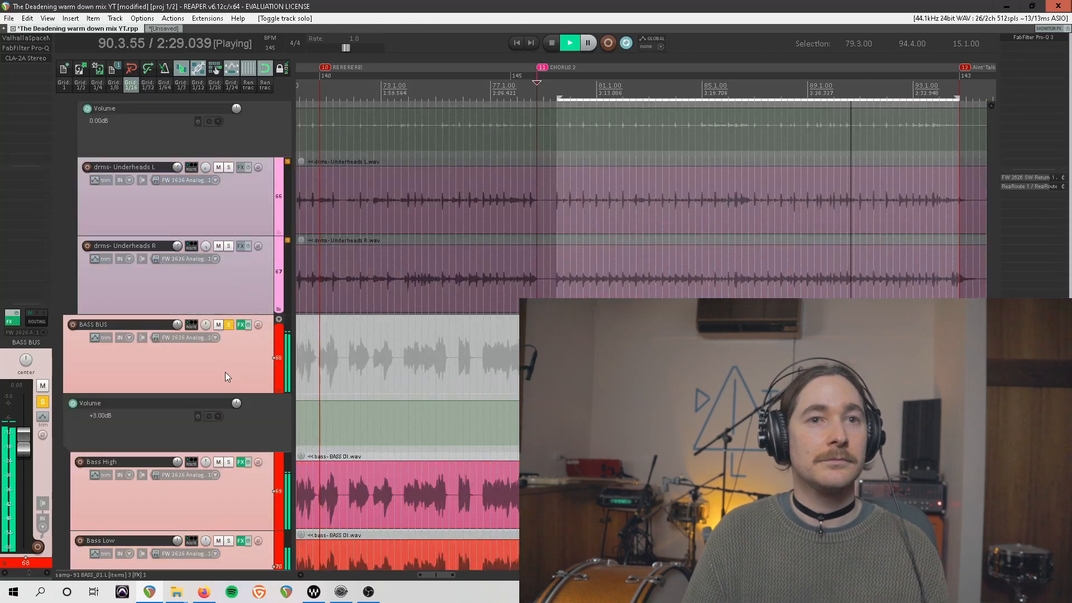
click(229, 324)
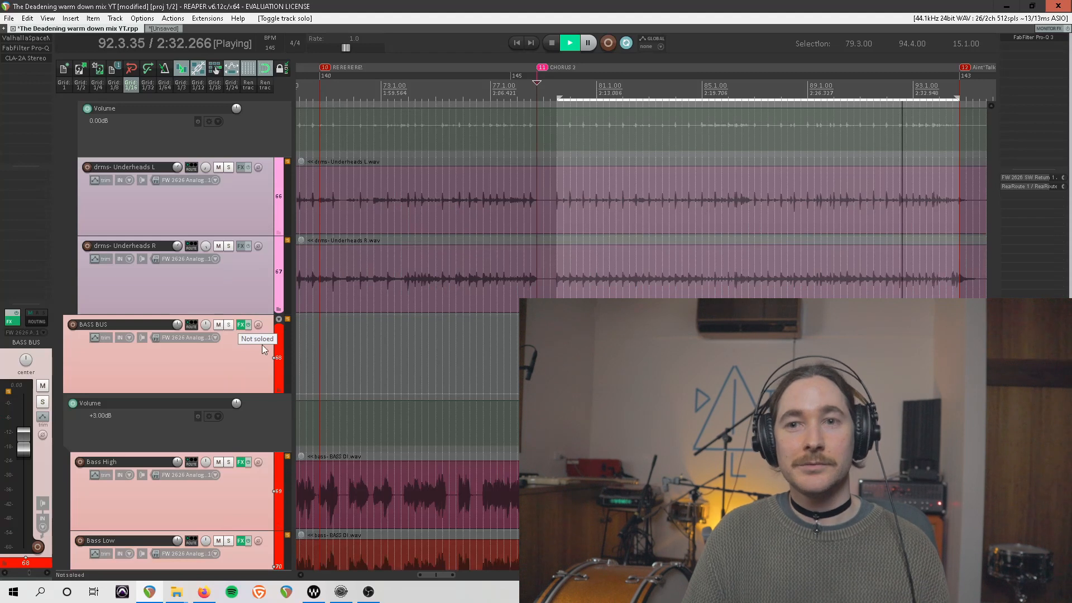
key(space)
scroll(260, 341, down, 5)
scroll(240, 342, up, 3)
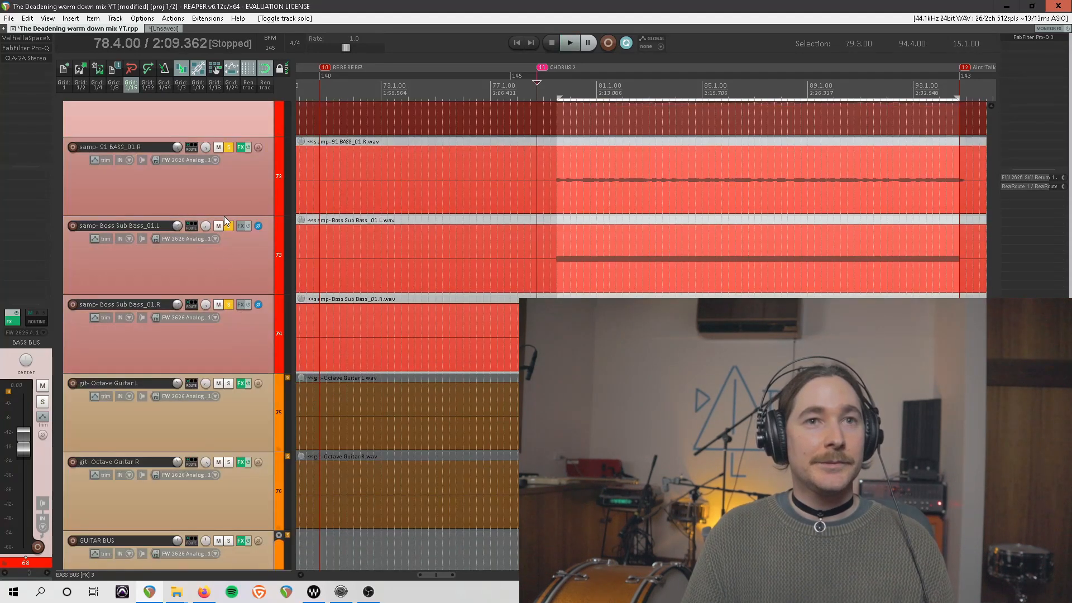
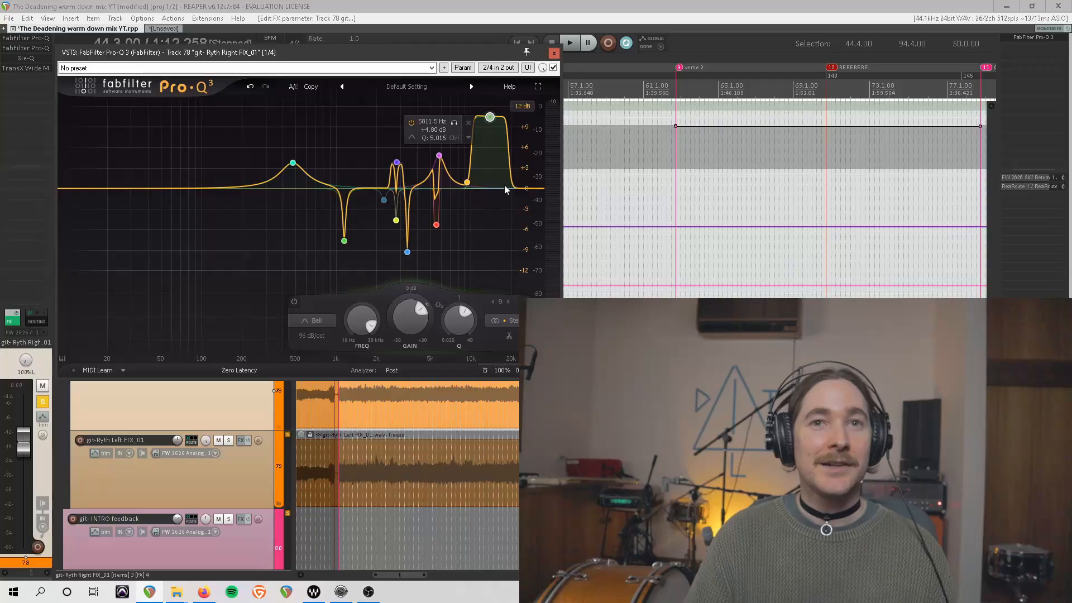
Compare the 13849 Hz boost band in git- Ryth Right FIX_01's first Pro-Q 3 off and on during playback, and close the plugin.
click(459, 195)
drag(458, 200, 464, 194)
scroll(463, 194, down, 2)
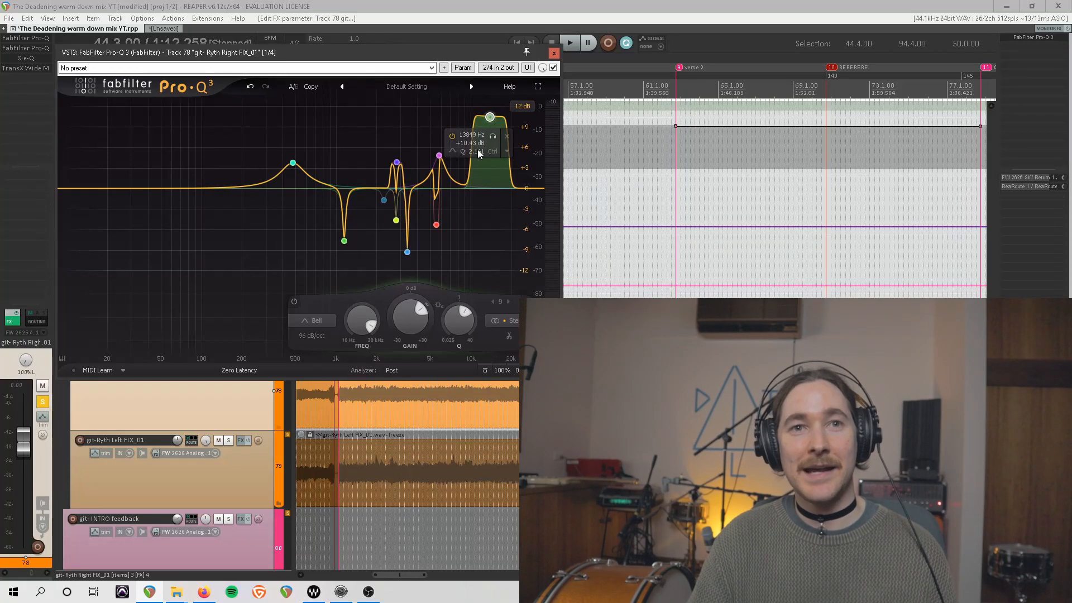
key(space)
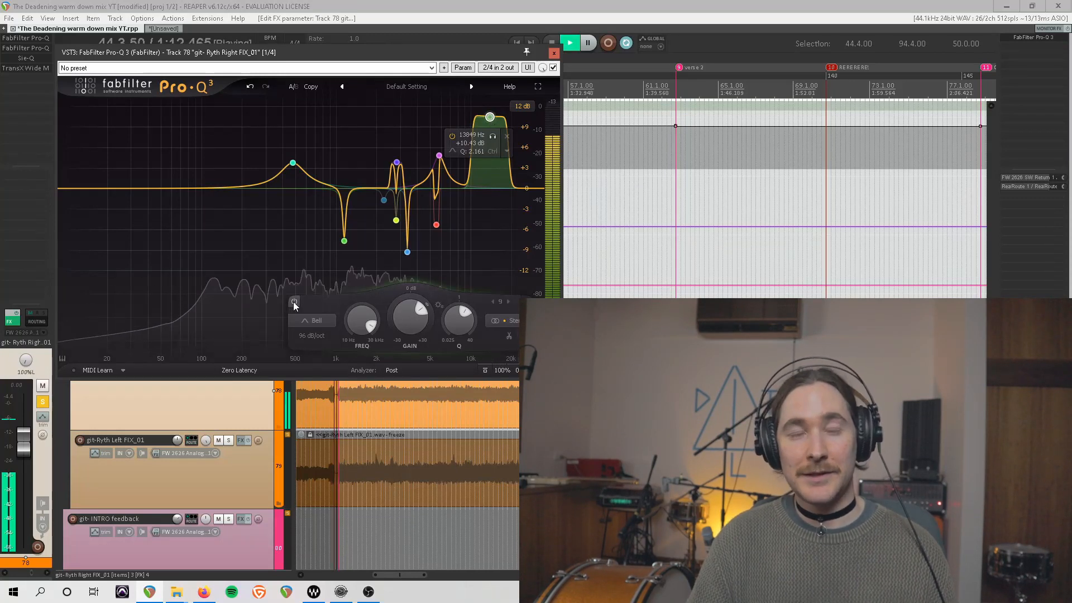
click(294, 302)
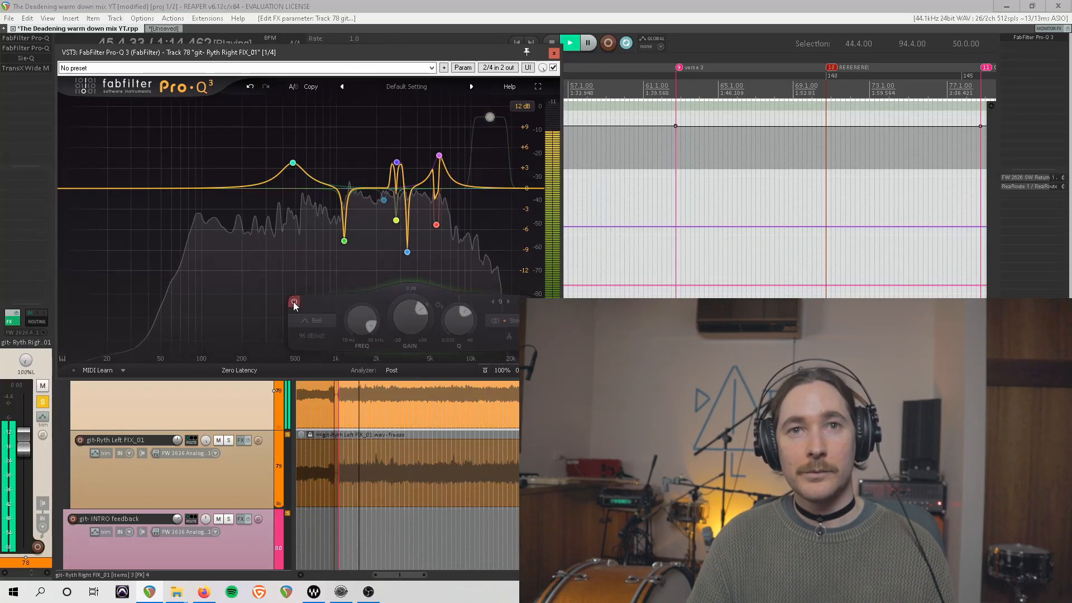
click(294, 302)
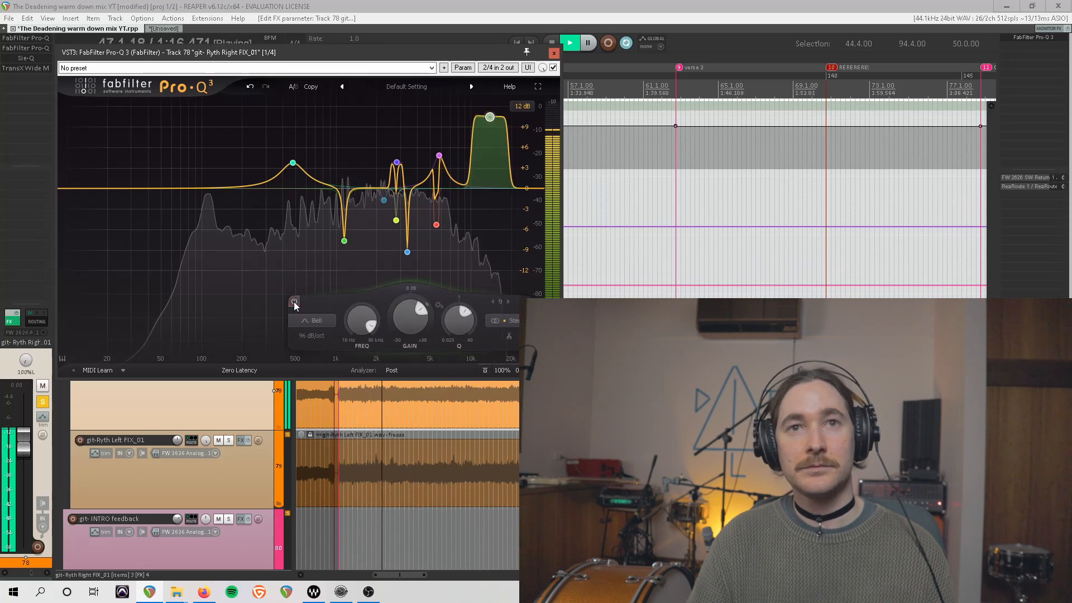
click(39, 49)
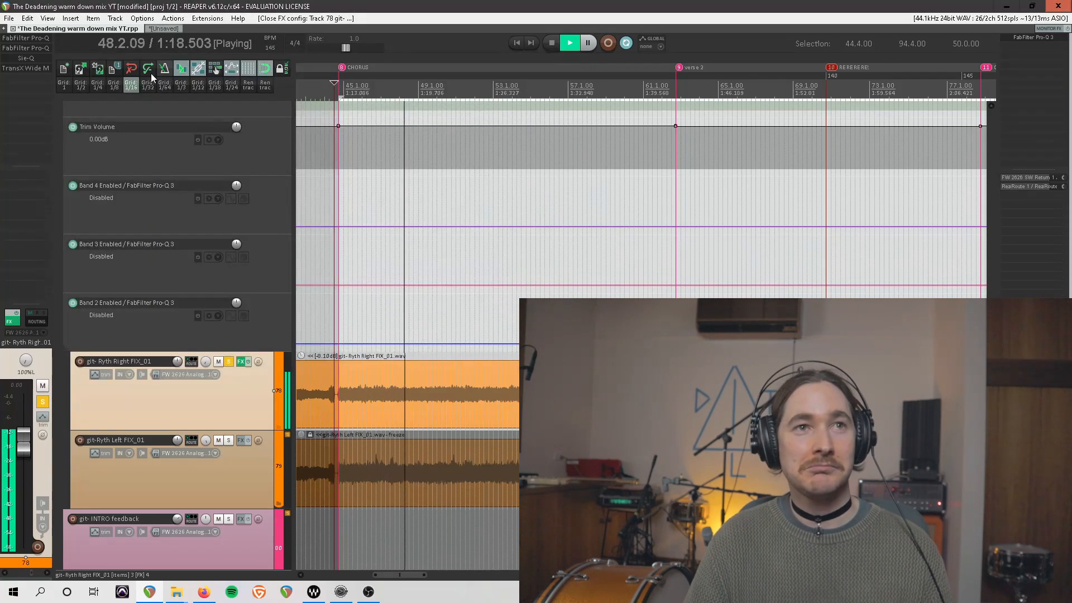
Compare the 315.45 Hz boost band in git- Ryth Right FIX_01's second Pro-Q 3 off and on during playback, and close the plugin.
click(39, 49)
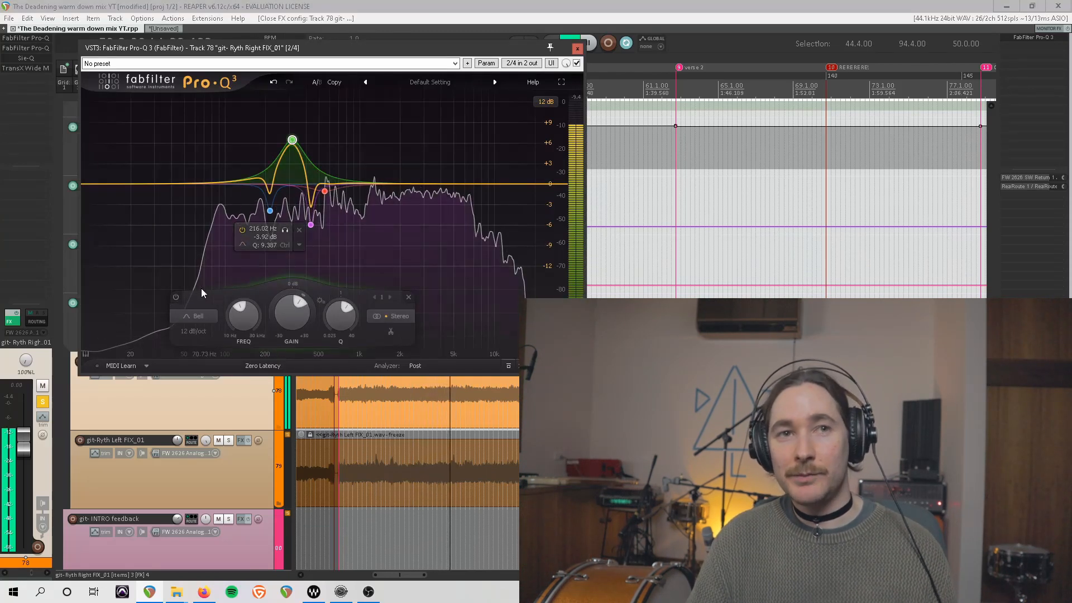
click(176, 298)
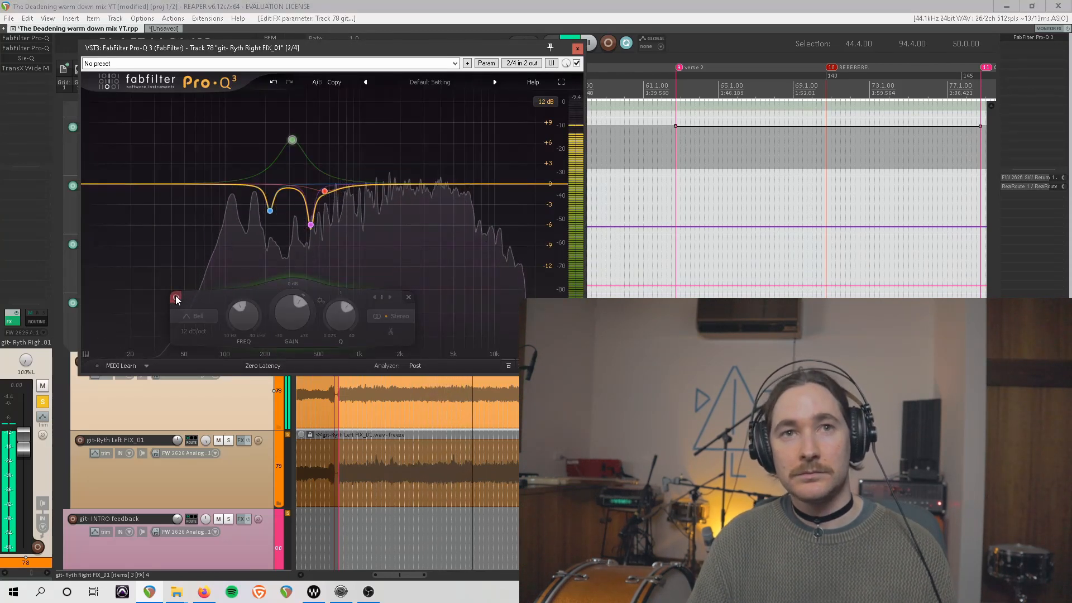
click(176, 298)
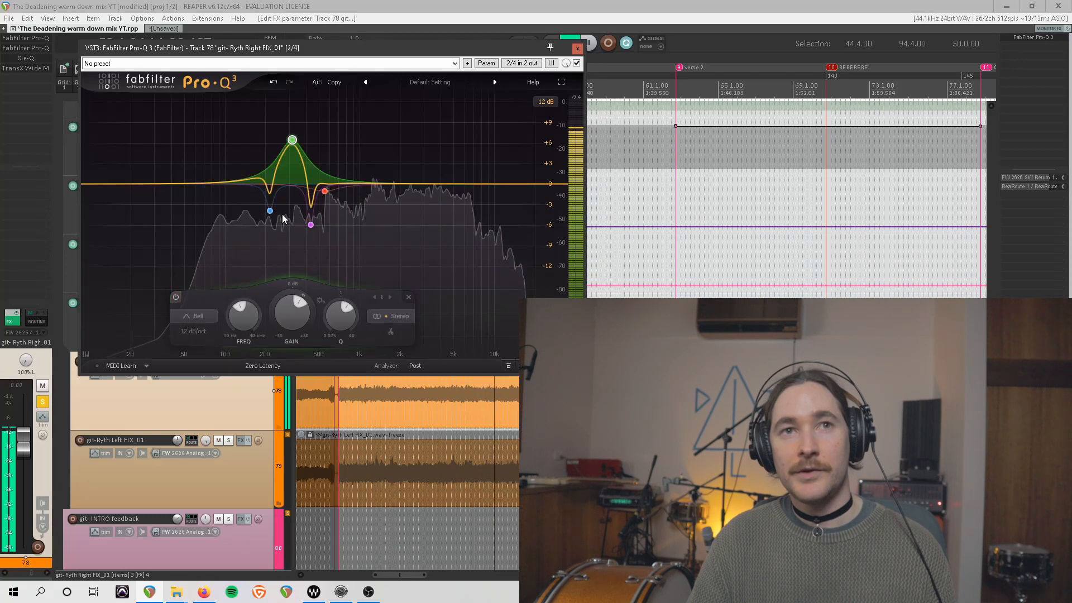
click(308, 107)
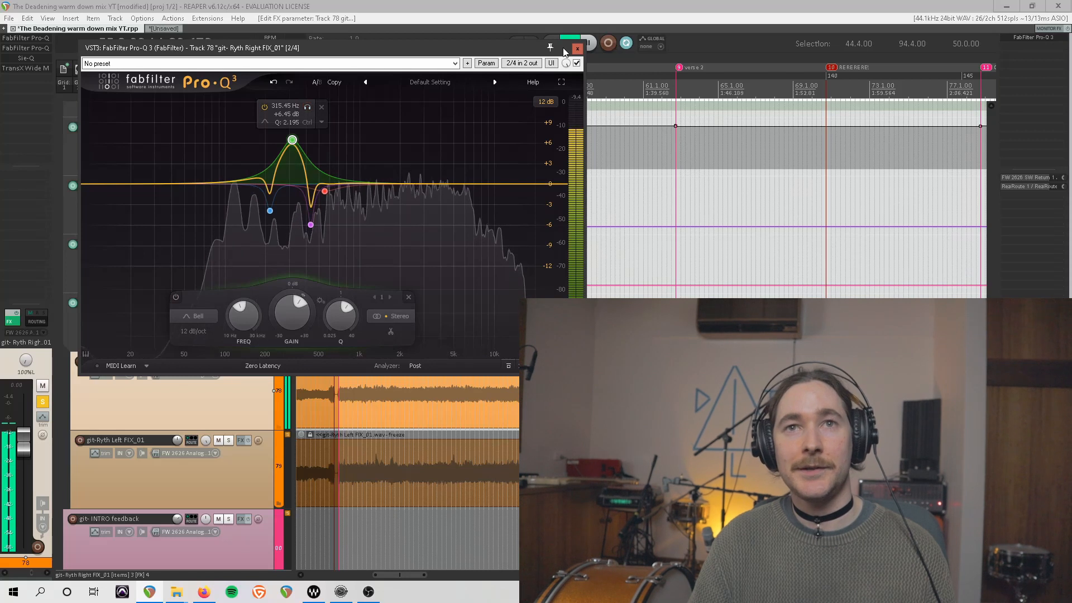
key(Escape)
Inspect git- Ryth Right FIX_01's Sie-Q and compare its bypass during playback, closing the plugin and stopping the transport.
click(56, 59)
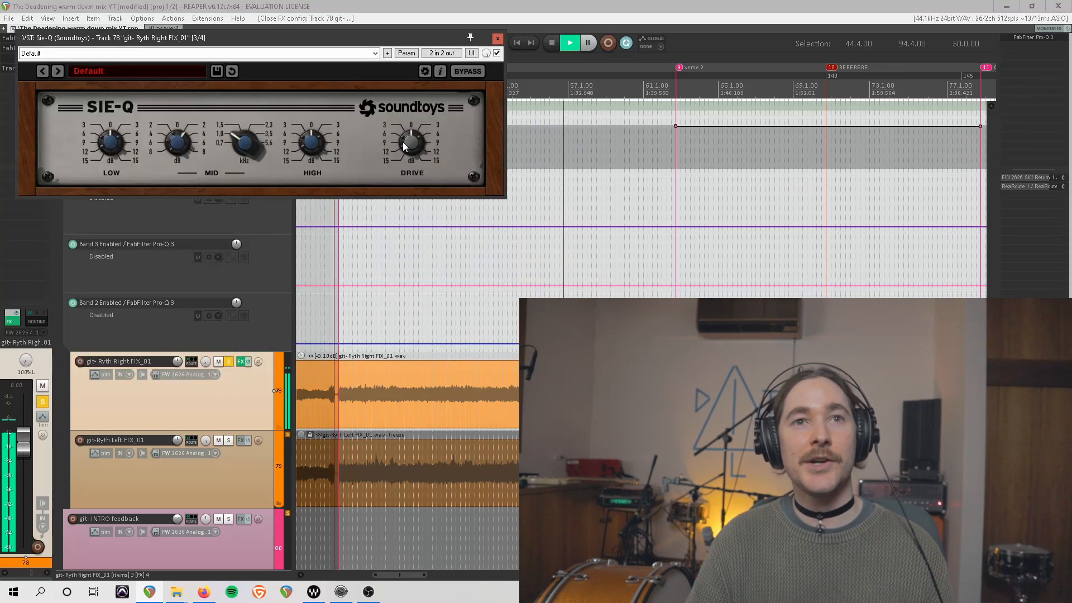
click(497, 53)
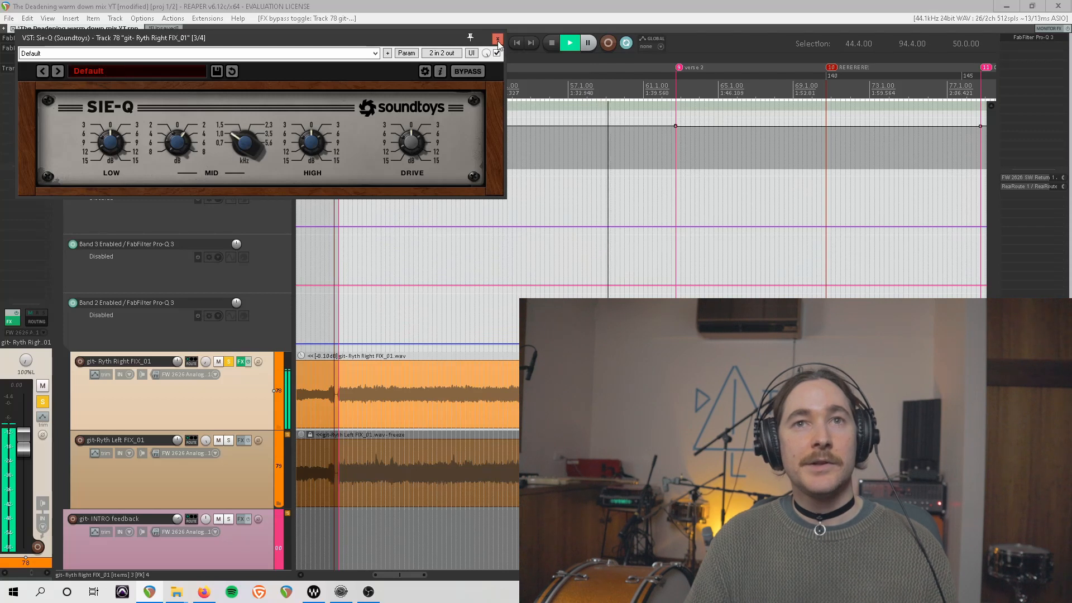
click(498, 38)
key(space)
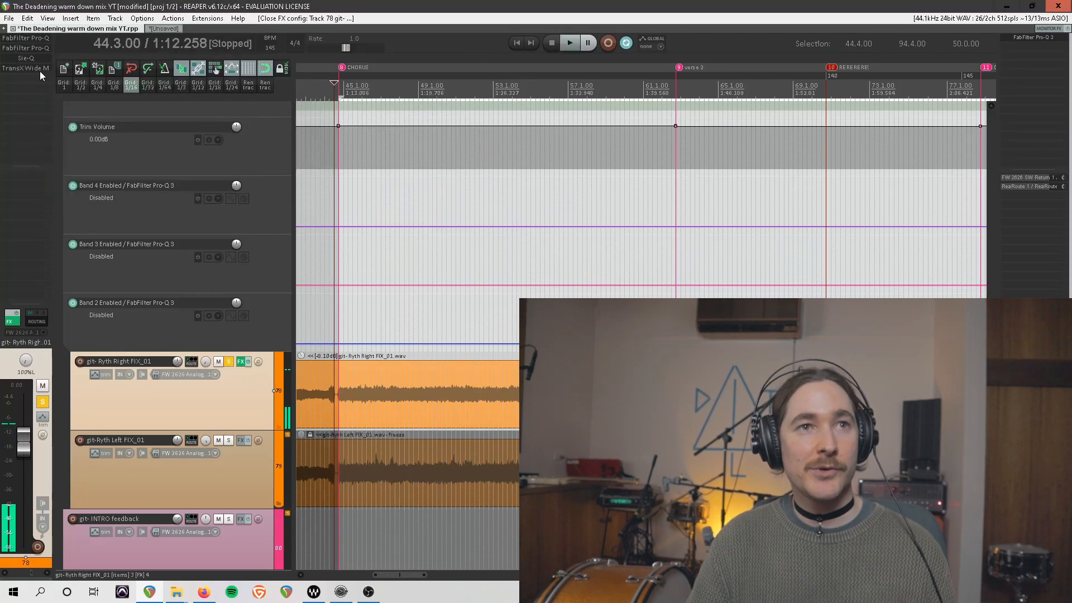
Review the TransX Wide Mono settings on git- Ryth Right FIX_01, play the chorus through it, and close the plugin.
click(44, 71)
drag(141, 42, 481, 51)
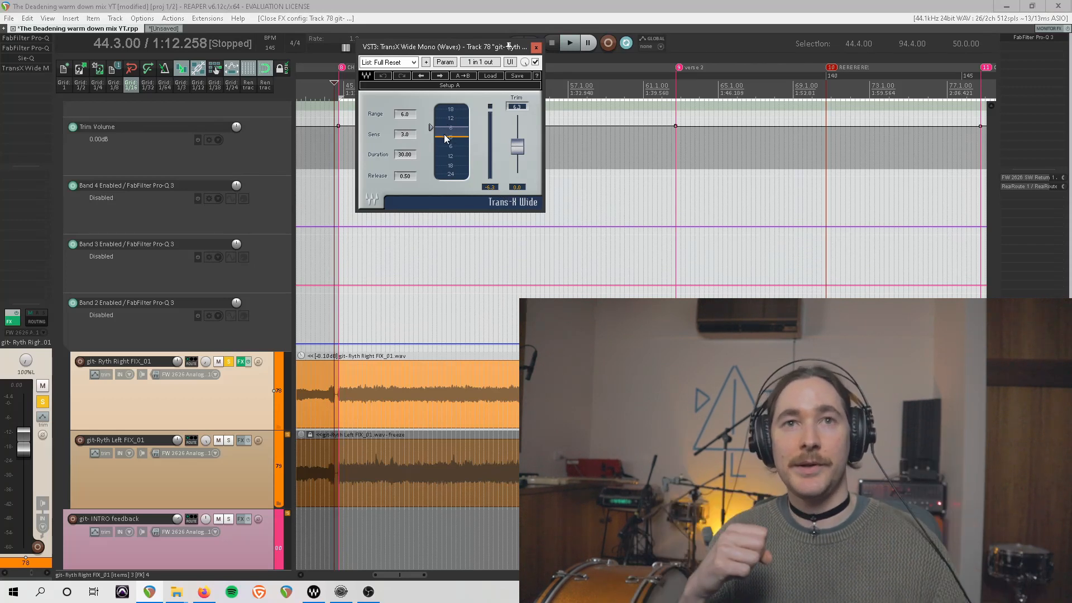
key(space)
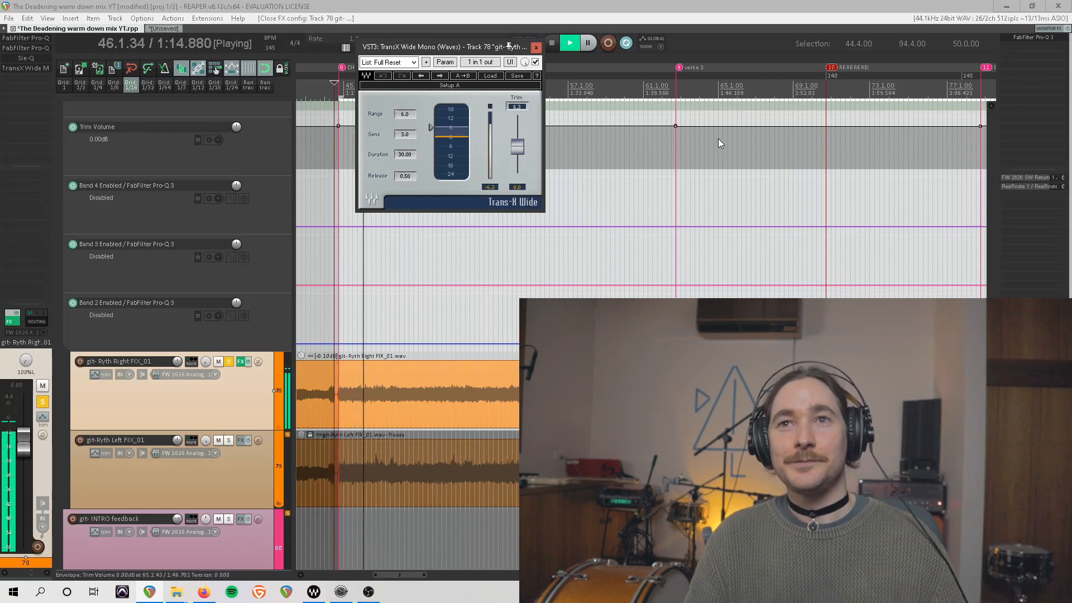
click(536, 47)
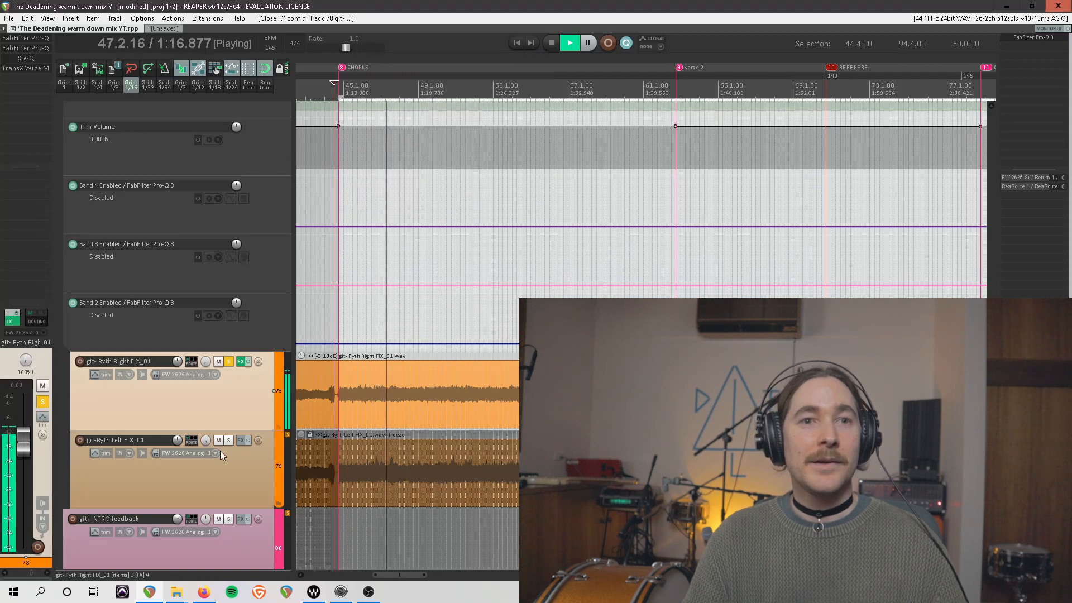
key(space)
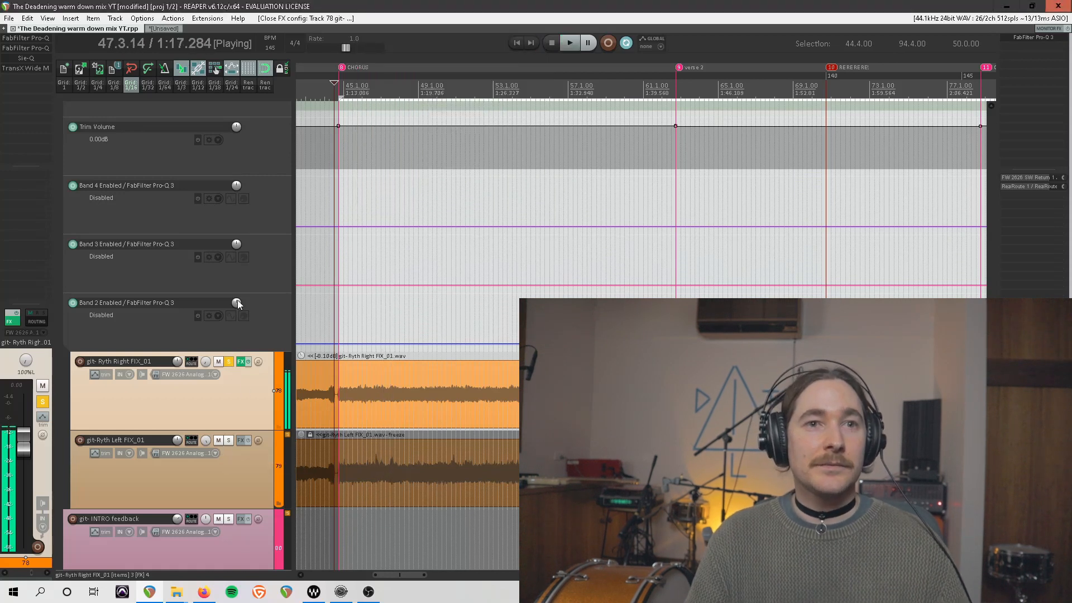
Switch the solo from git- Ryth Right FIX_01 to the GUITAR BUS and play from just before marker 10 into CHORUS 2.
key(space)
scroll(229, 234, up, 3)
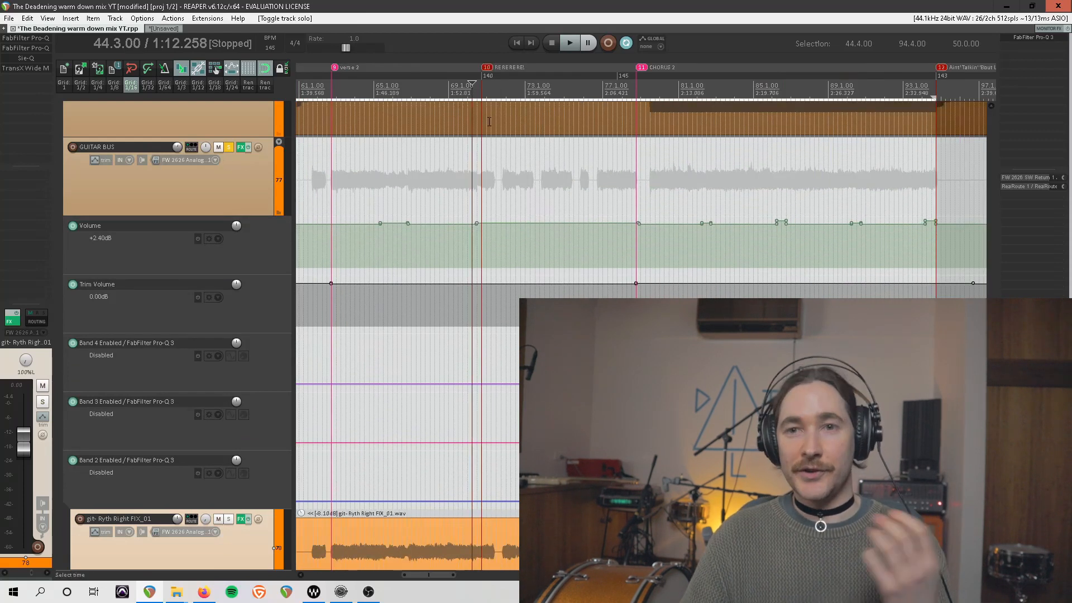
key(space)
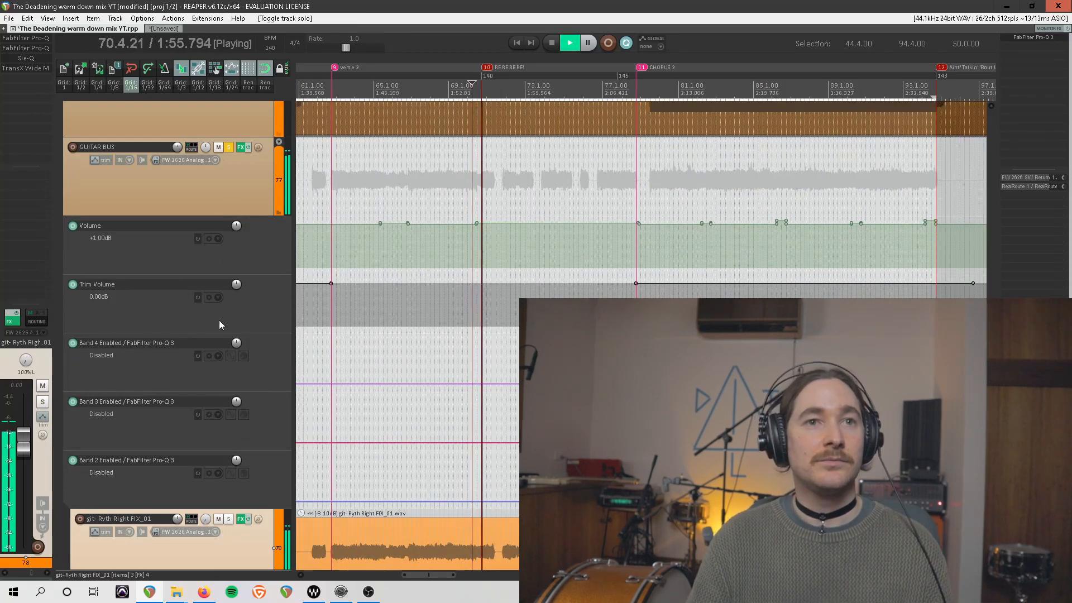
scroll(219, 320, down, 5)
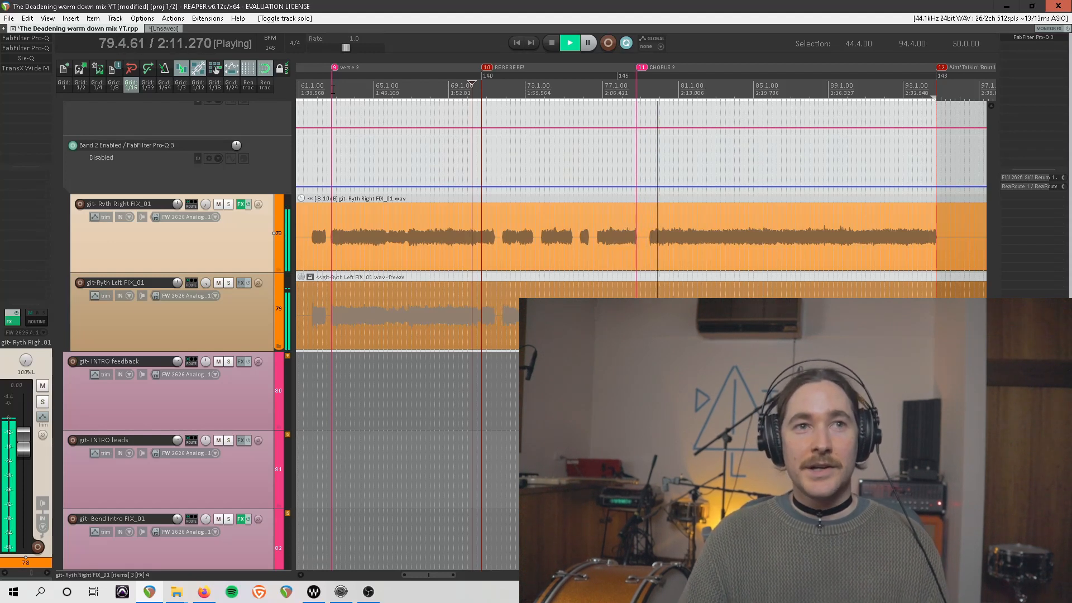
key(space)
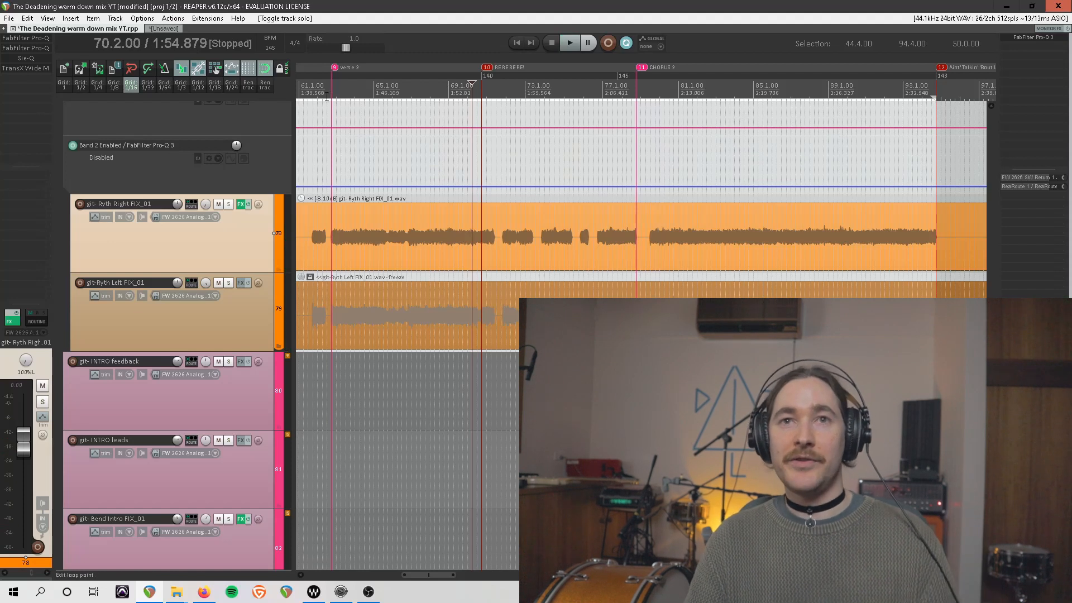
Loop verse 2 from 62.4.00 to 70.4.00 and compare the GUITAR BUS's Sie-Q bypassed and active during playback.
drag(631, 99, 646, 98)
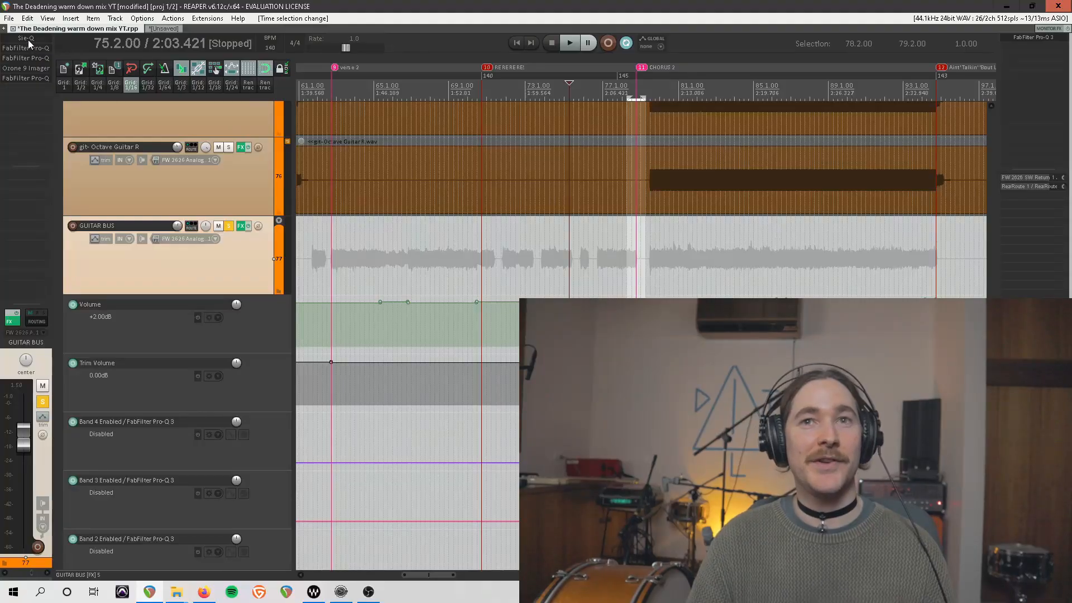
click(27, 39)
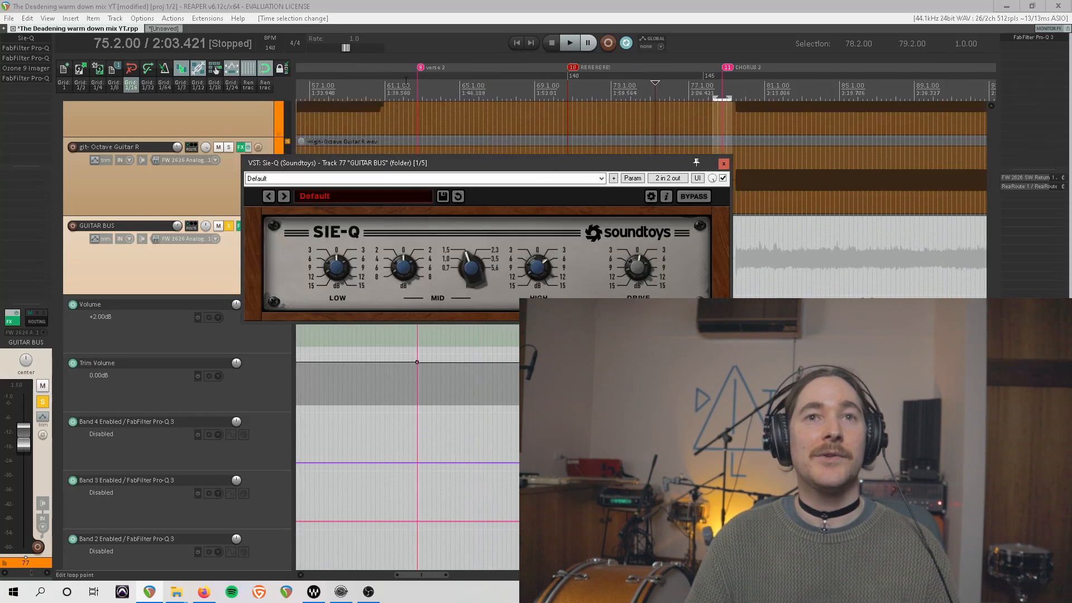
drag(416, 87, 567, 94)
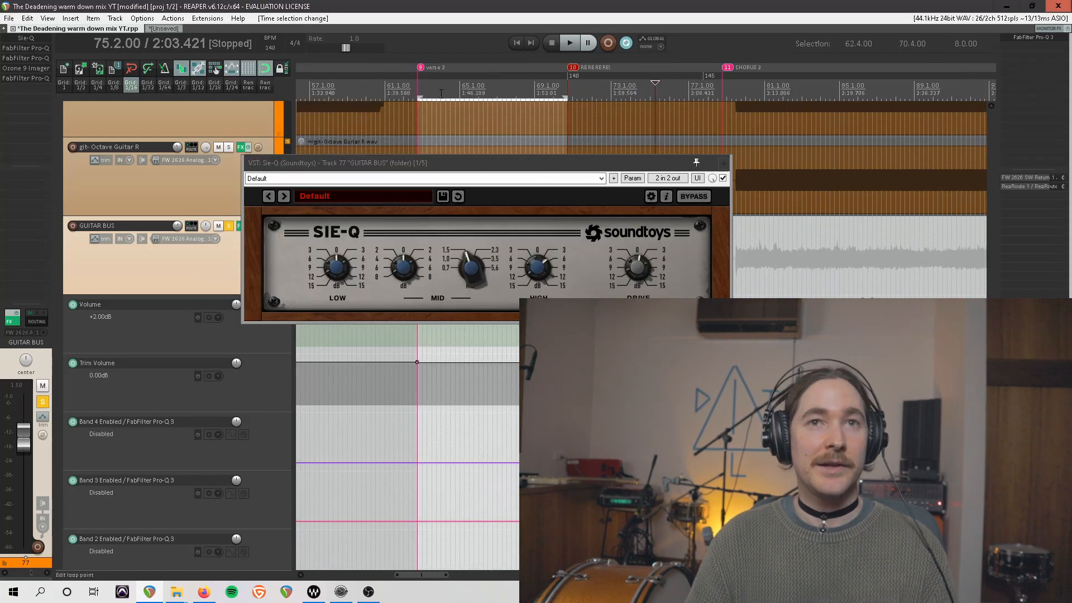
key(space)
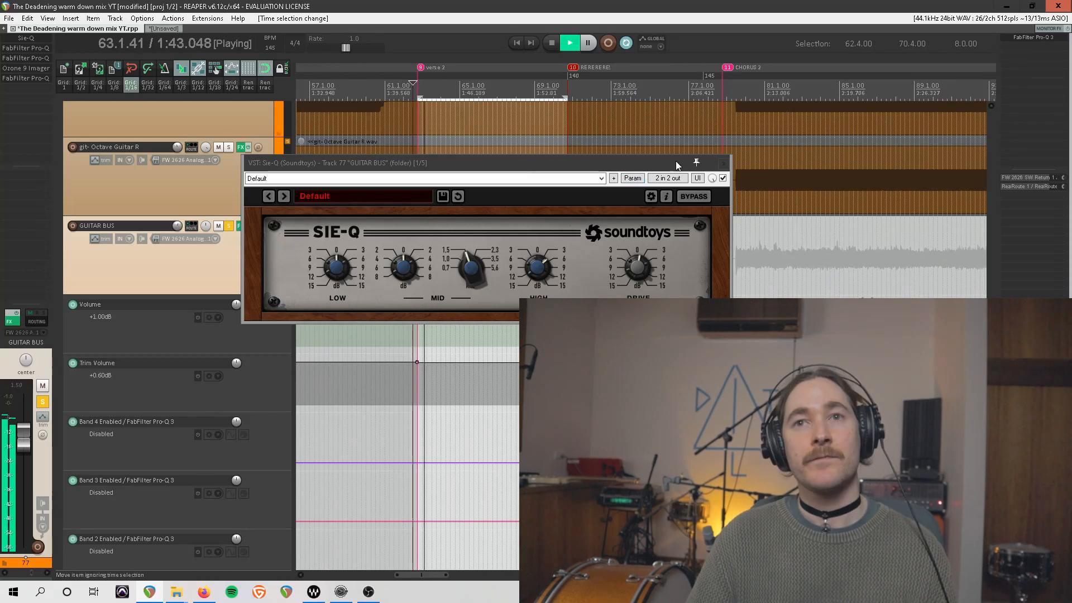
click(723, 179)
click(723, 179)
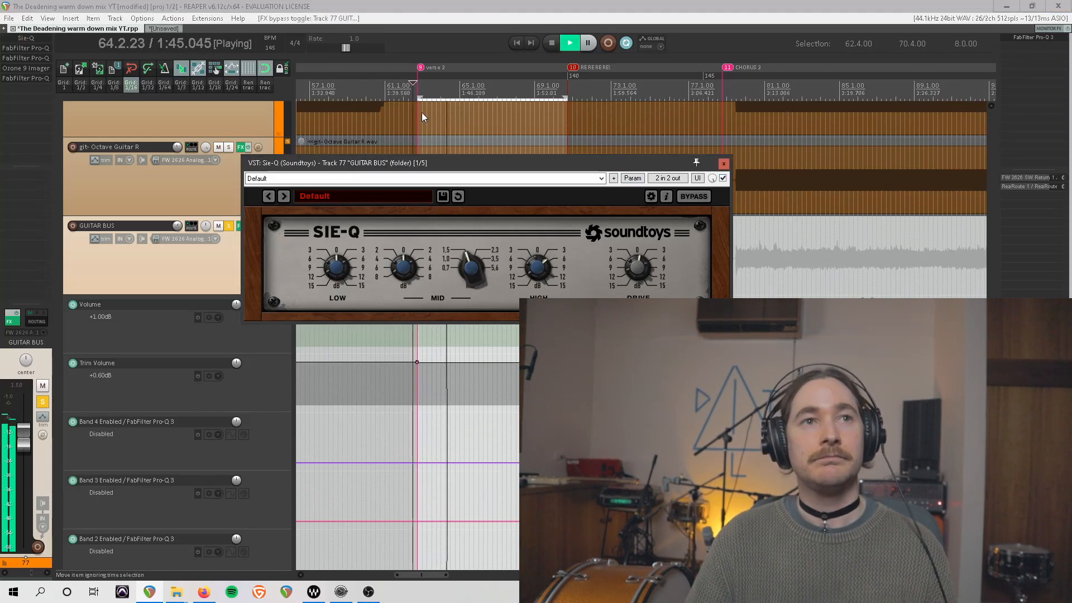
Open the GUITAR BUS's first Pro-Q 3 and compare it bypassed and active during playback.
click(47, 48)
click(47, 48)
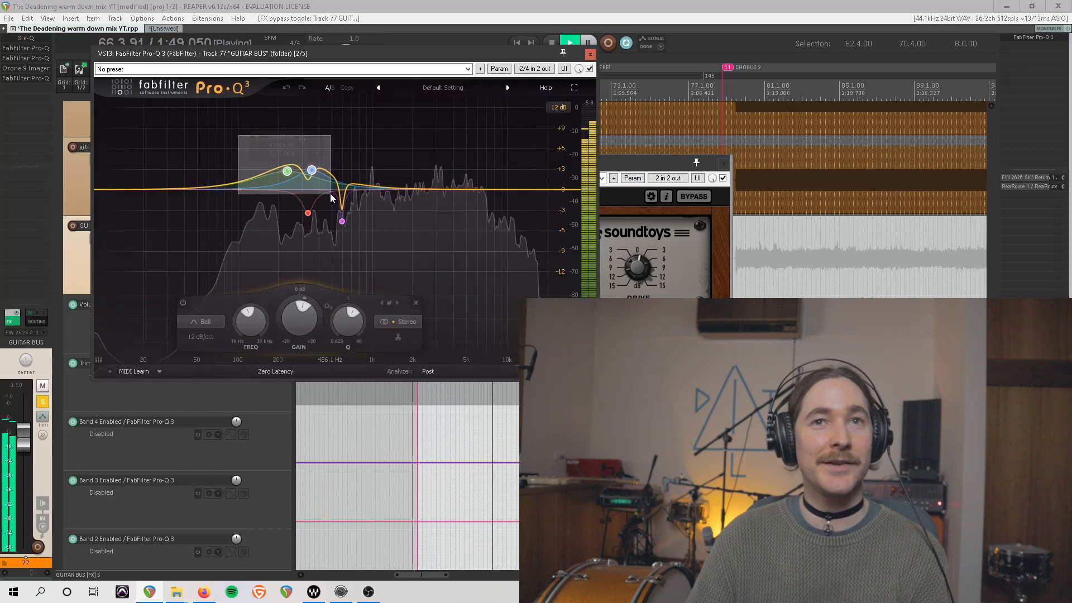
click(589, 69)
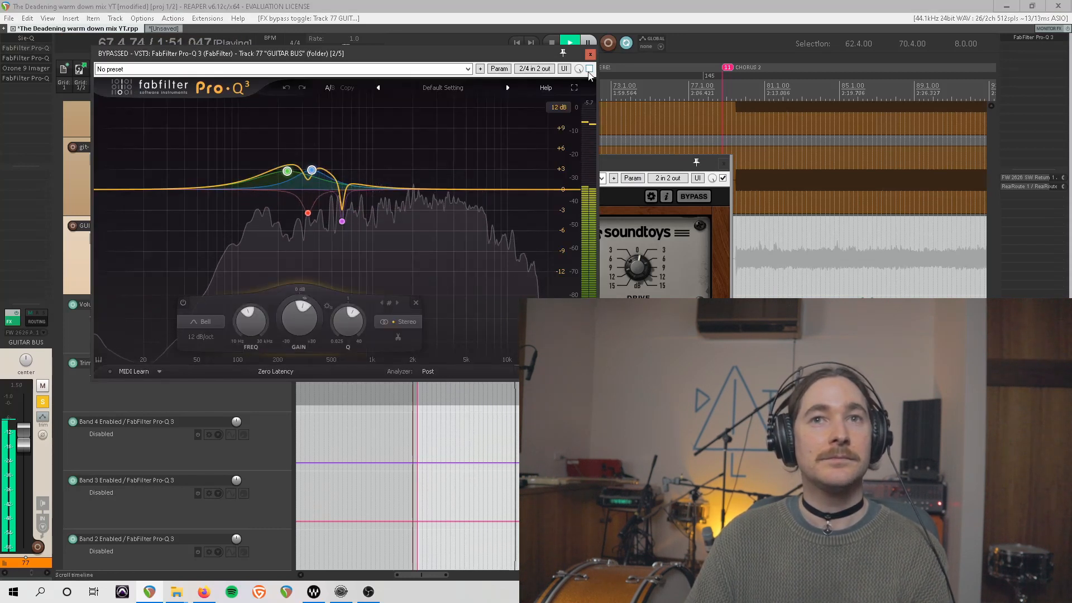
click(589, 70)
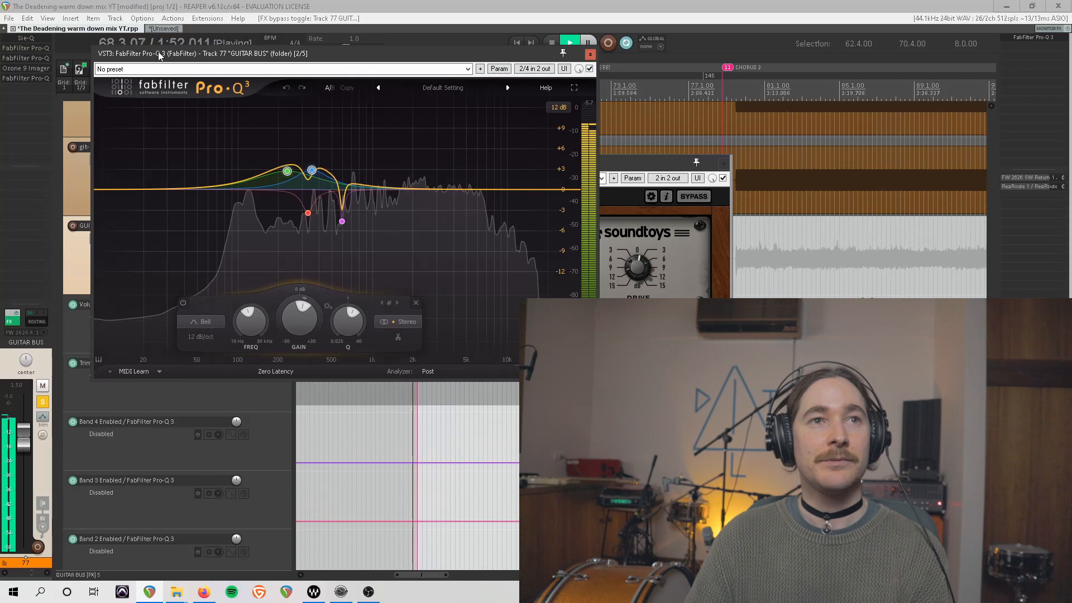
Open the GUITAR BUS's second Pro-Q 3, examine its 713.51 Hz cut band, and stop playback.
click(43, 58)
click(793, 246)
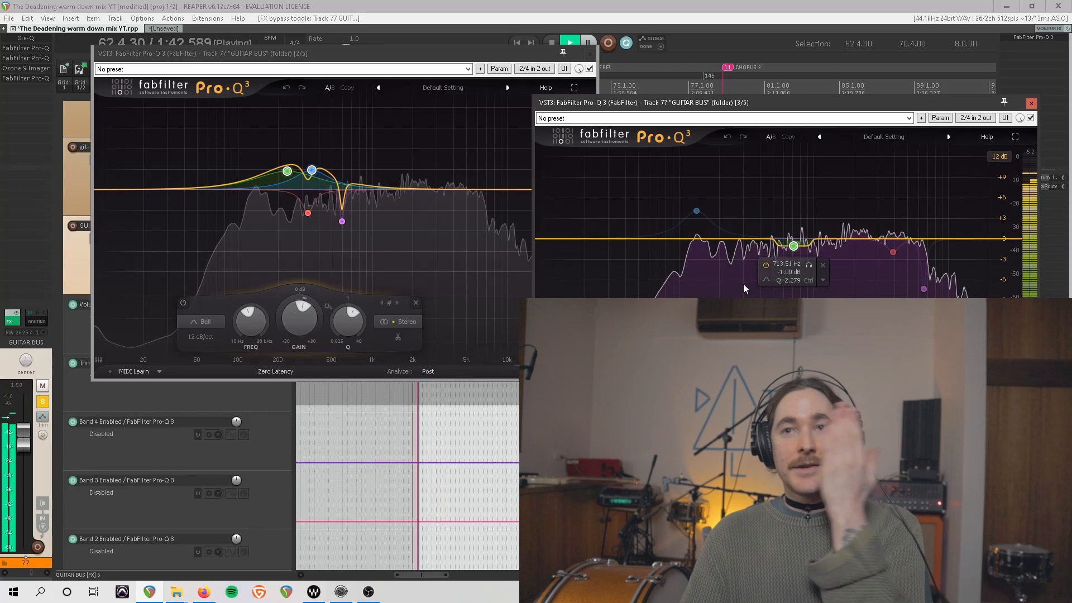
key(space)
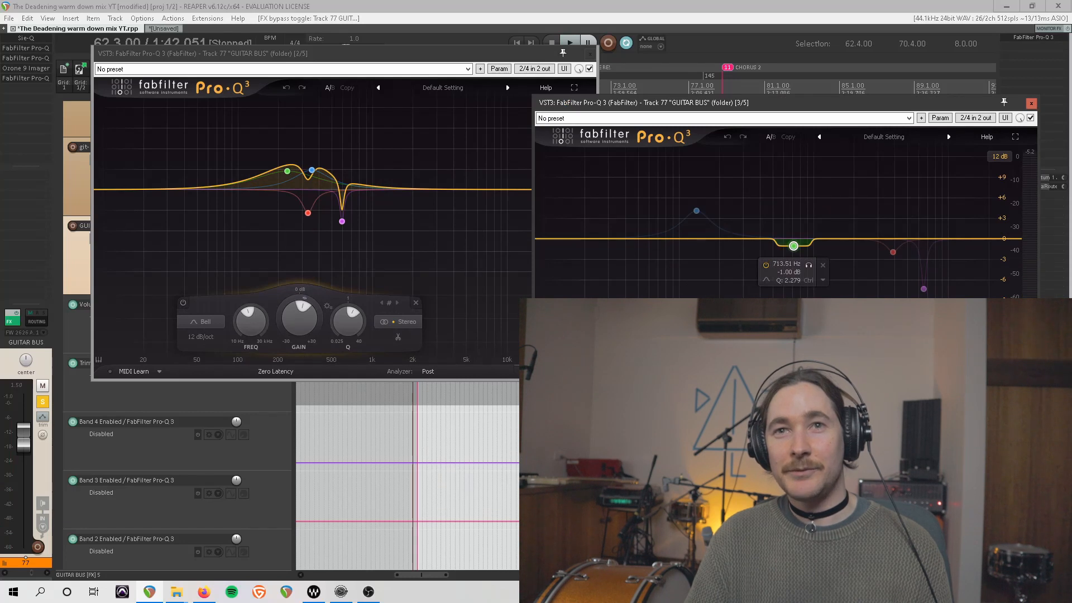
Resume playback, audition the 713.51 Hz band of the GUITAR BUS's second Pro-Q 3 in solo, and compare the band off and on.
key(space)
click(809, 266)
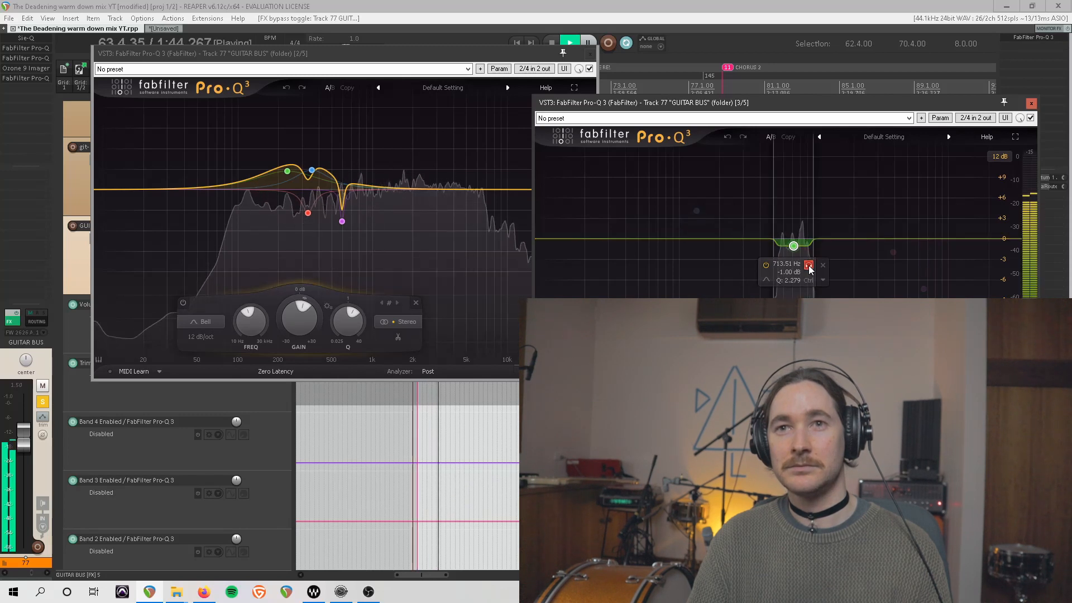
click(808, 266)
click(766, 266)
click(766, 265)
click(766, 265)
click(677, 351)
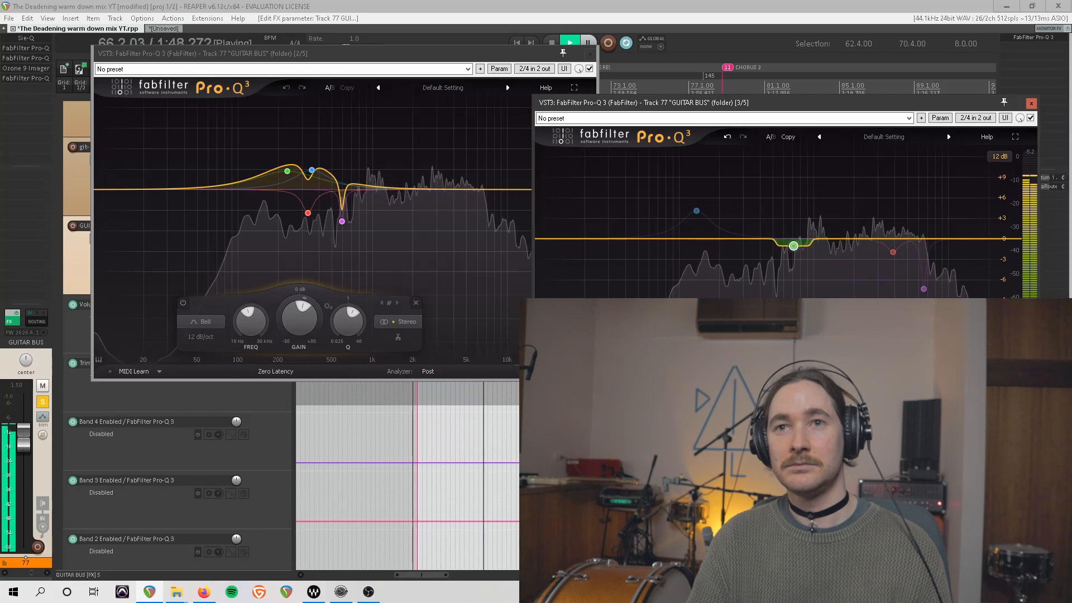
Stop playback and set the Band 1 stereo width to 14 in the guitar bus's Ozone Imager.
key(space)
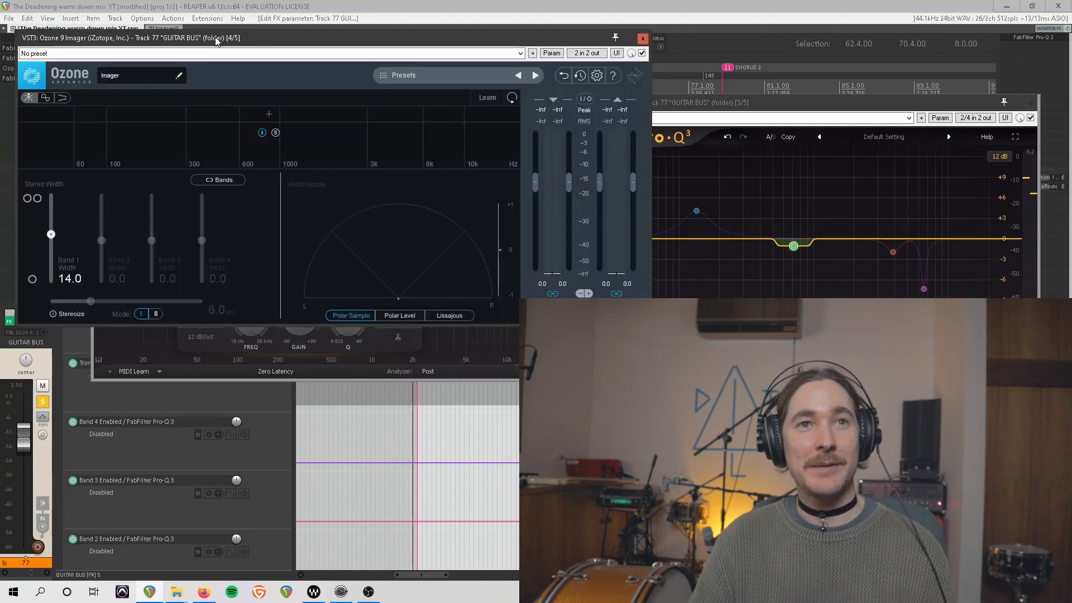
drag(216, 38, 352, 56)
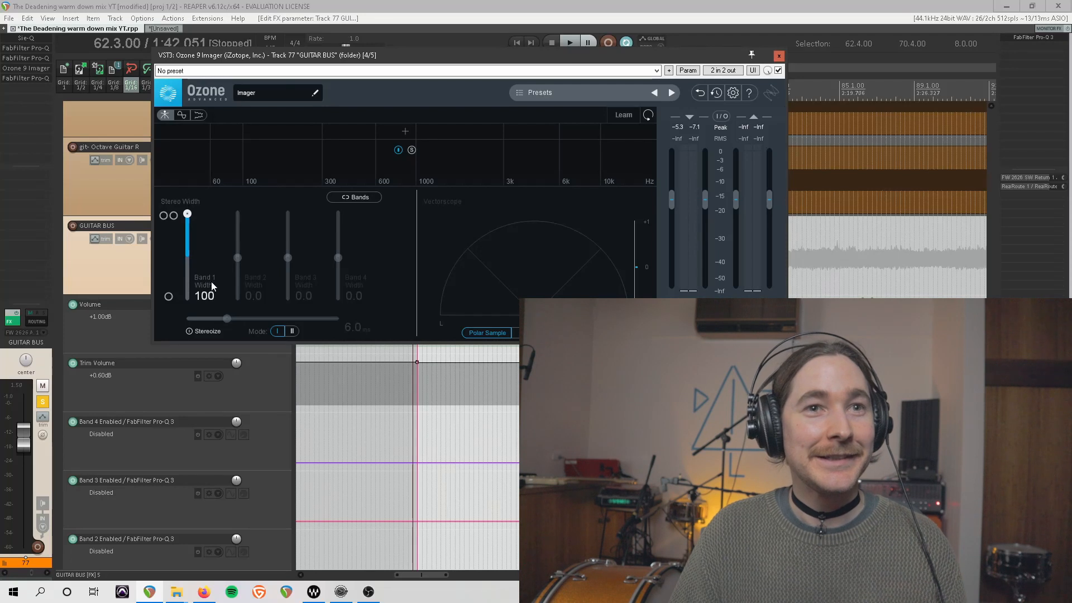
double_click(204, 296)
key(Return)
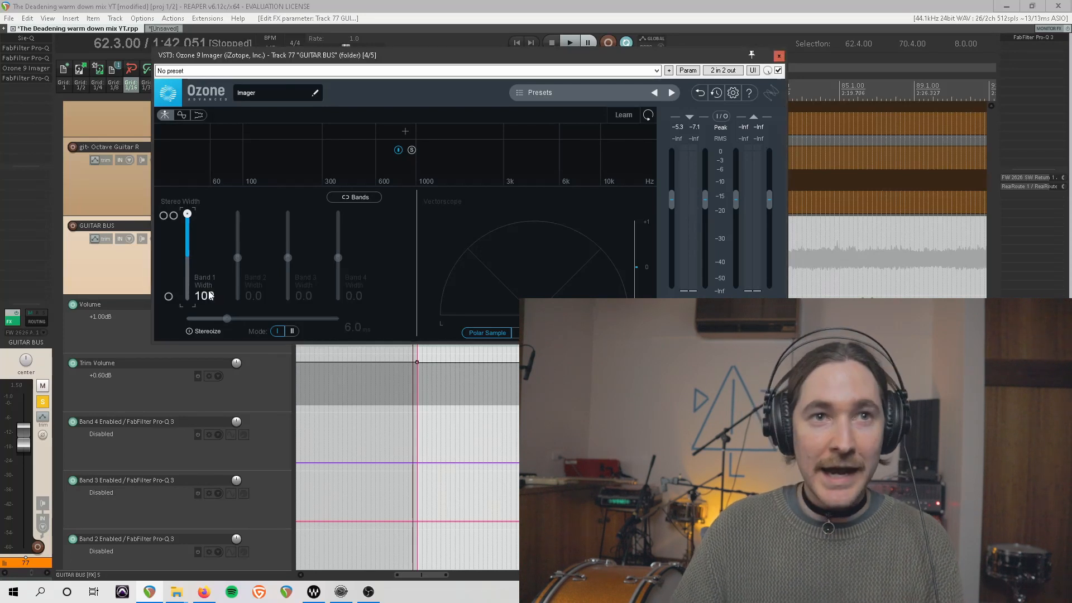
double_click(202, 297)
text(14)
key(Return)
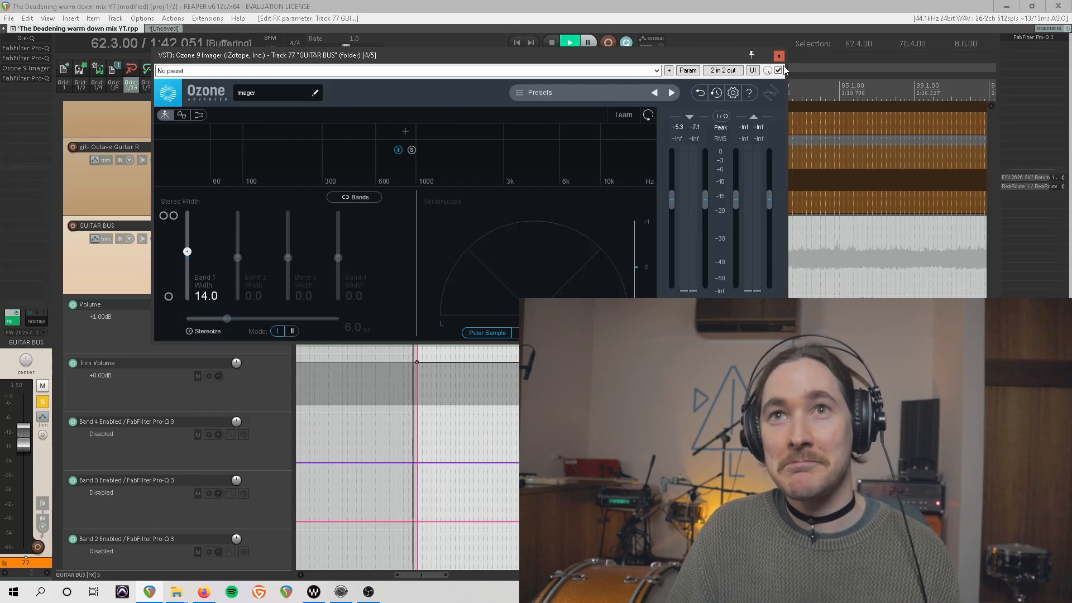
Play the guitar bus and compare its sound with the Ozone Imager bypassed and active.
key(space)
click(778, 71)
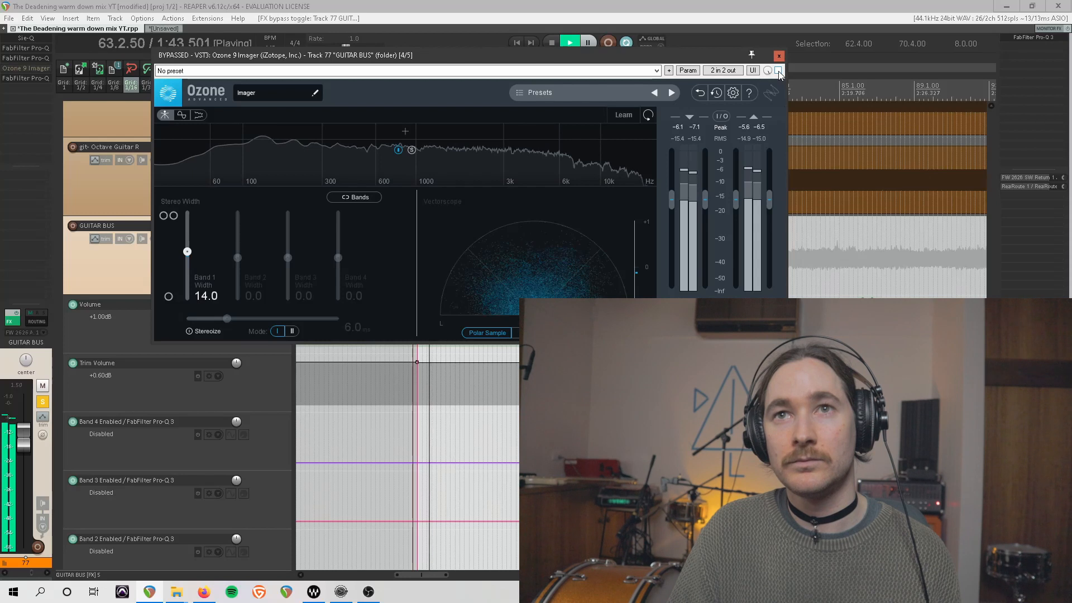
click(778, 70)
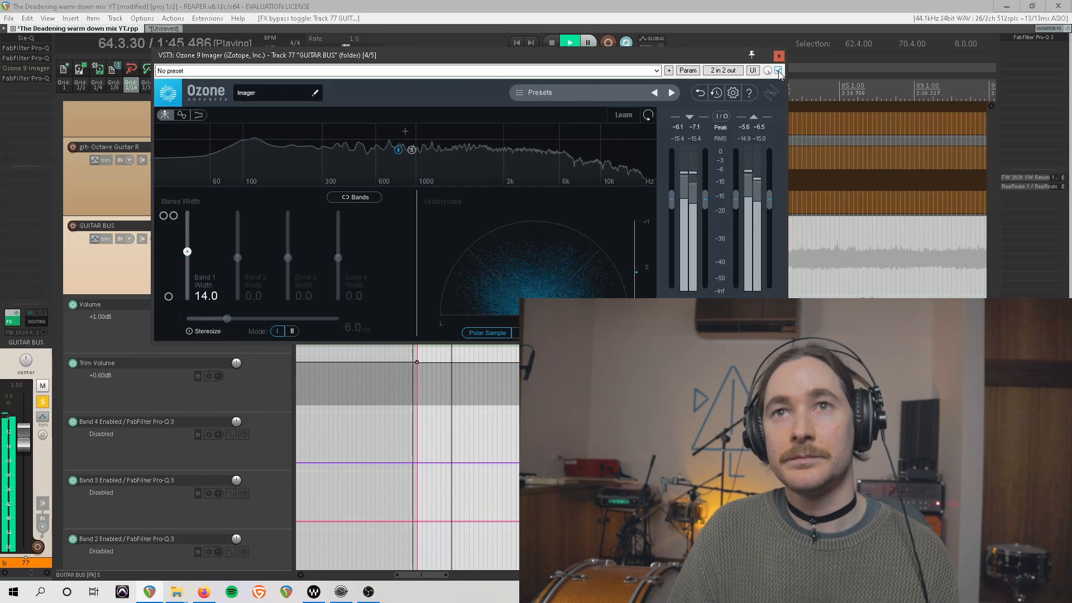
key(space)
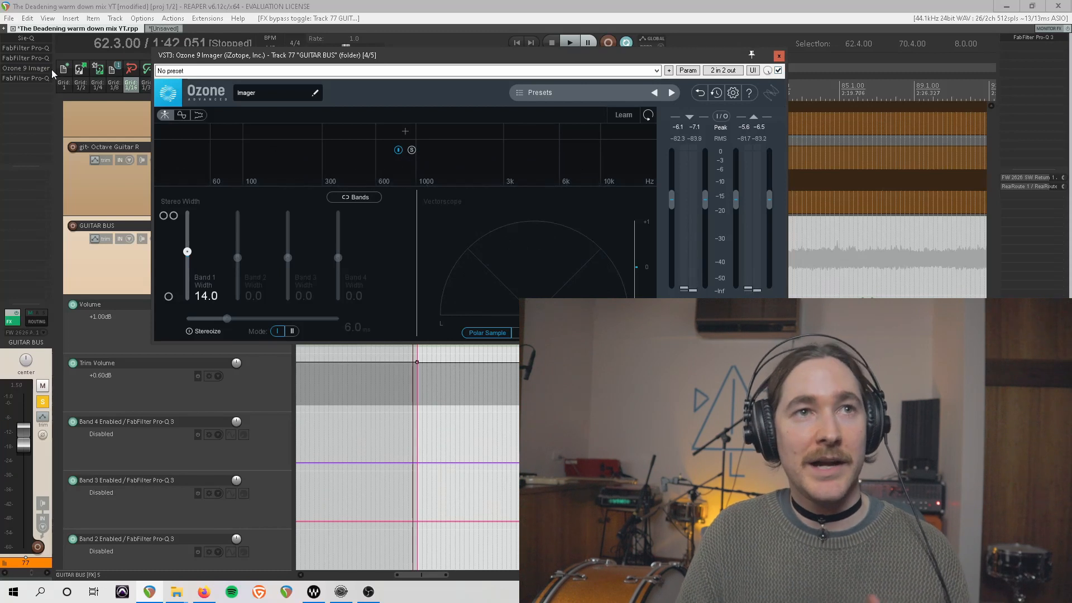
Open the last Pro-Q 3 on the guitar bus, select its low bell band, and close the Ozone Imager.
click(39, 78)
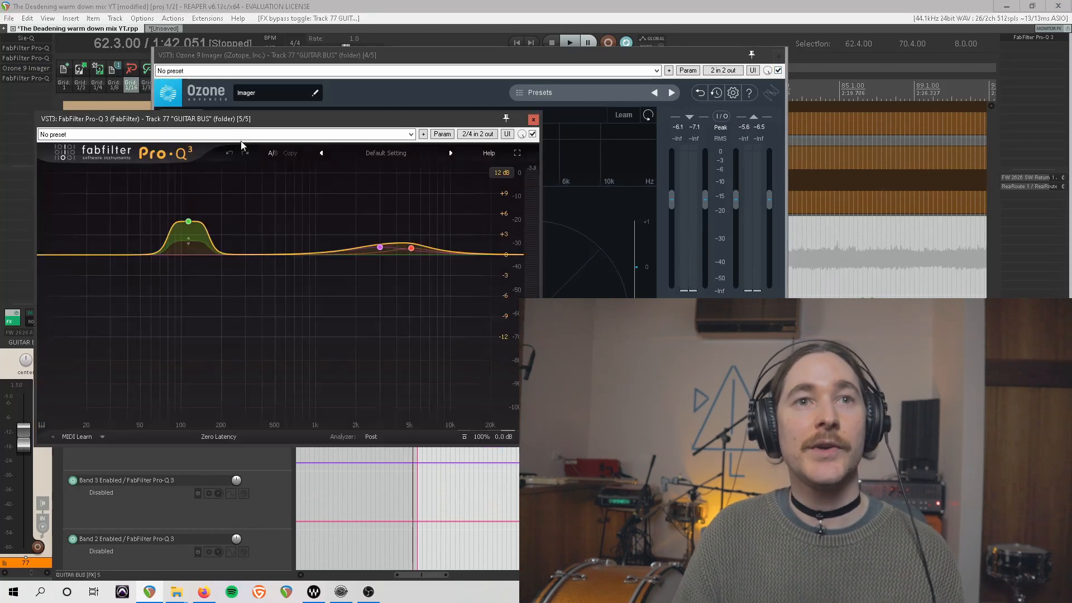
mouse_move(215, 236)
drag(111, 206, 240, 274)
click(779, 54)
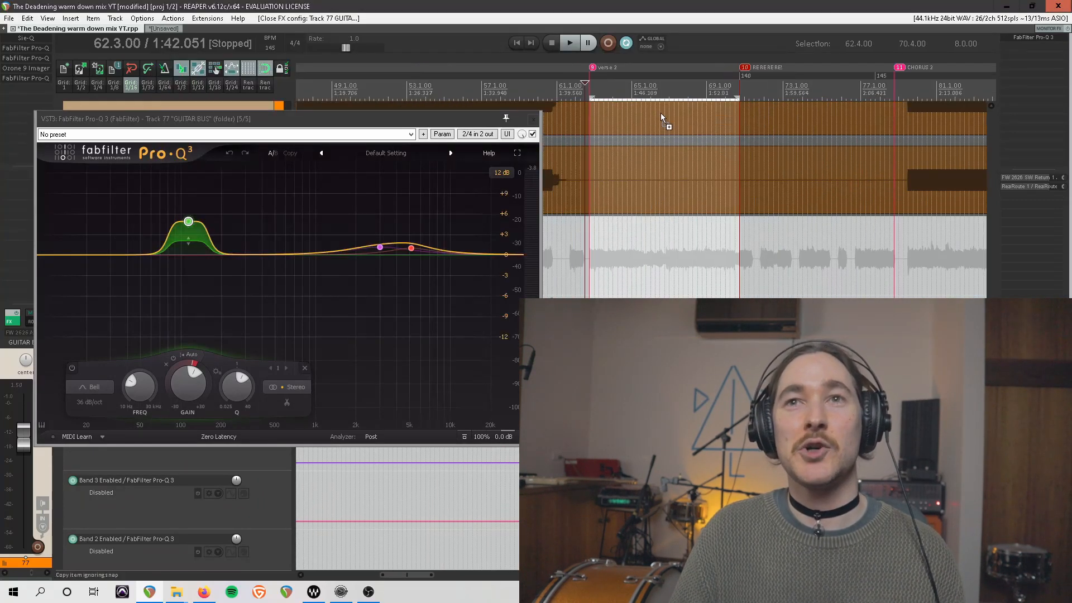
Set the time selection from 70.4.00 to 78.4.00, covering the section just before Chorus 2.
scroll(659, 113, up, 2)
drag(845, 84, 587, 73)
drag(608, 93, 706, 94)
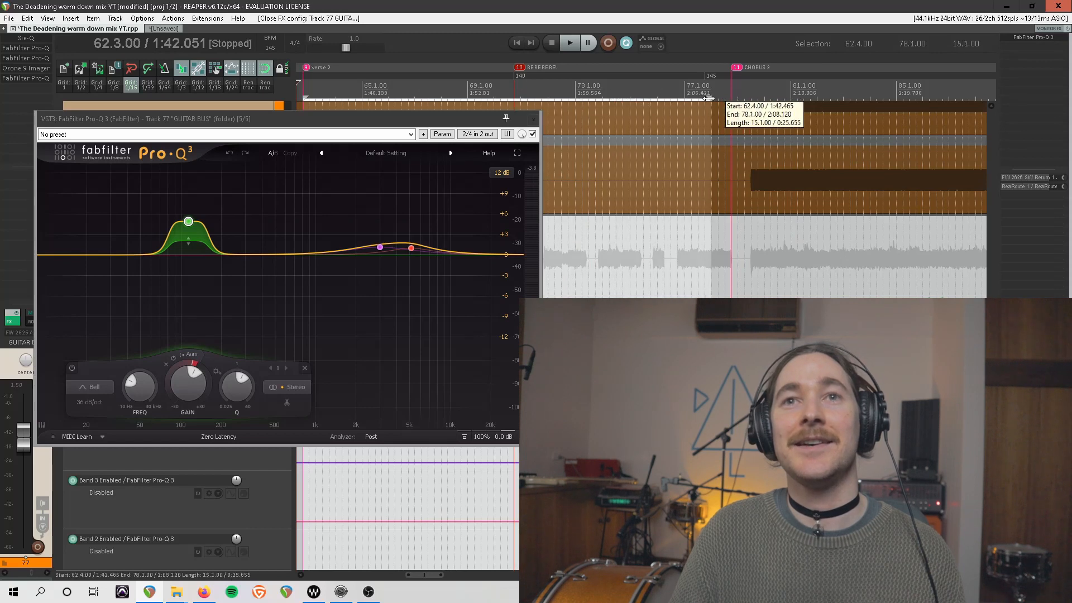
drag(707, 93, 731, 93)
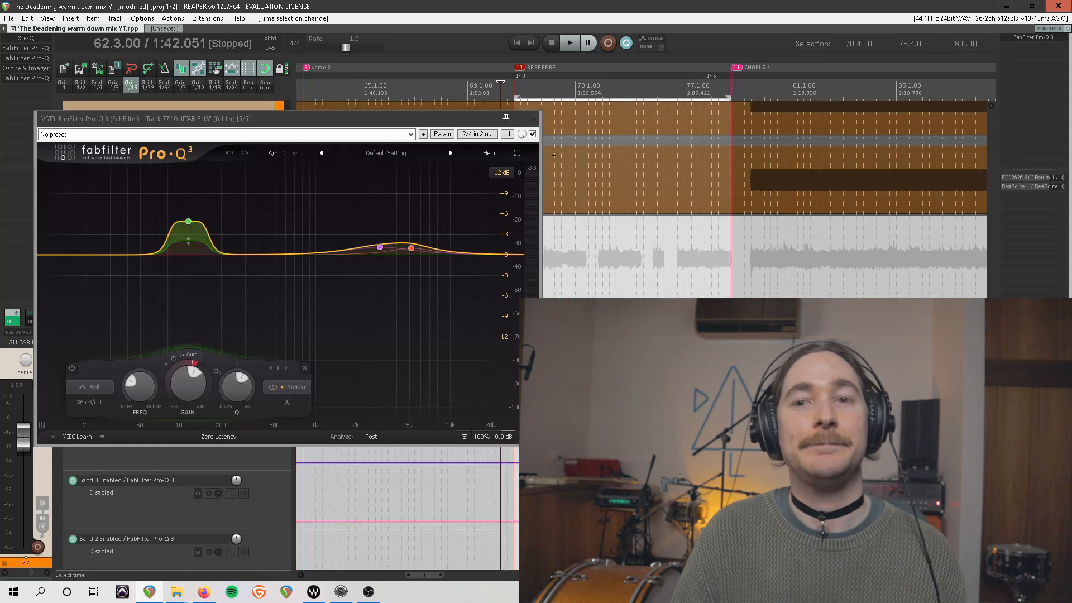
Play the selected section, compare the EQ's low bell band switched off and on, and close the EQ.
key(space)
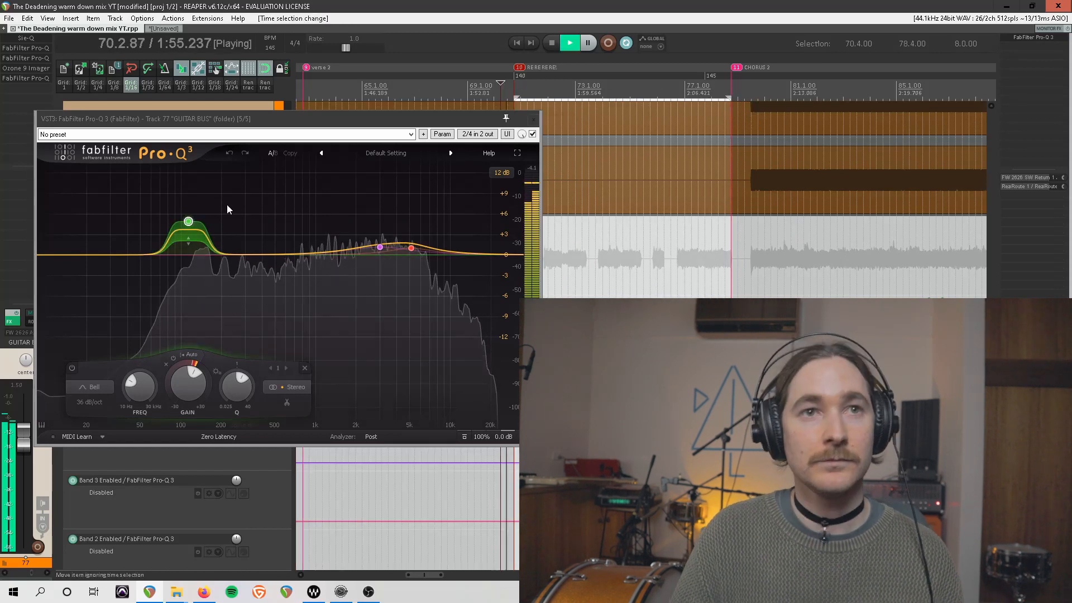
drag(125, 204, 228, 262)
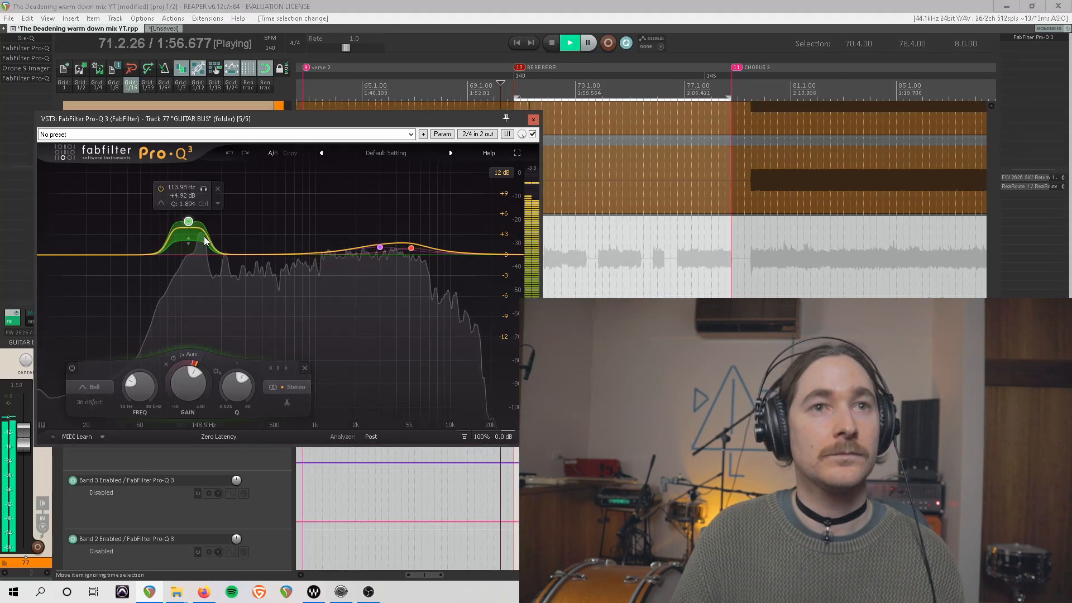
click(72, 368)
click(71, 370)
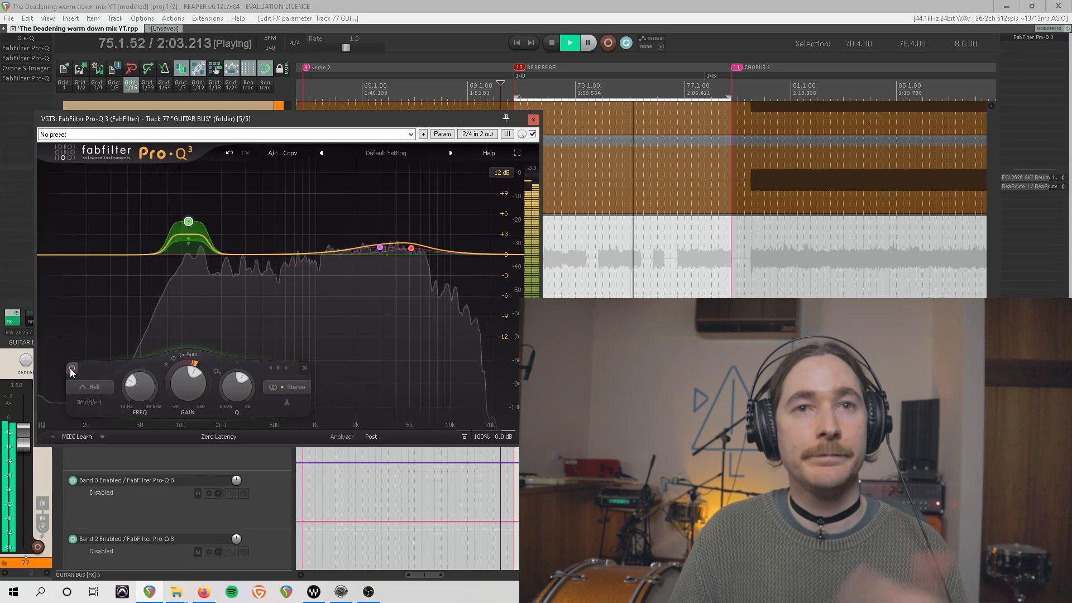
click(534, 120)
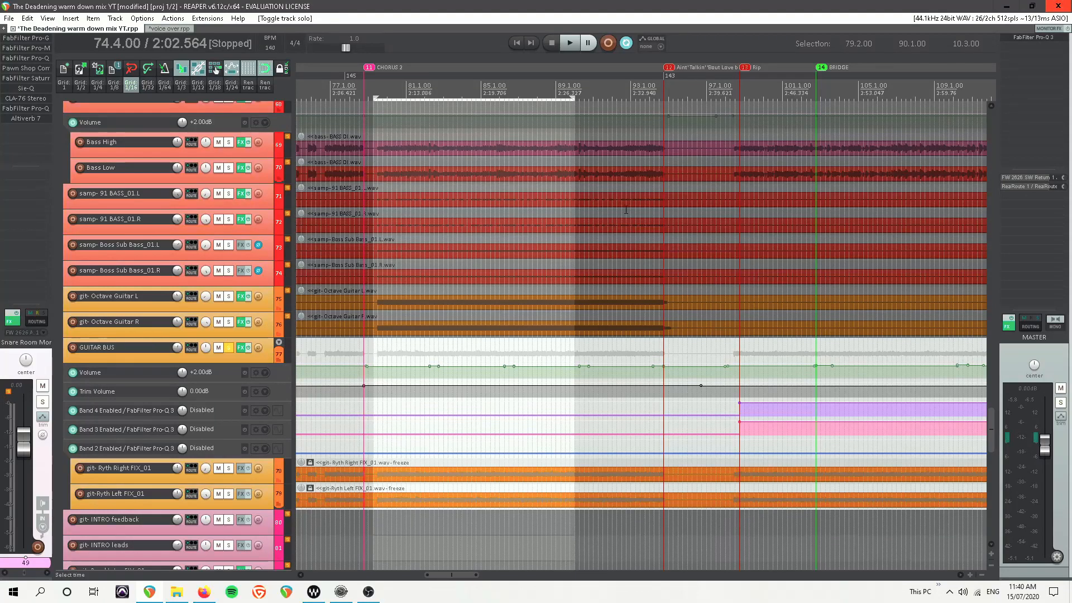
Open the second Pro-Q 3 on the GUITAR BUS track, move it clear of the bridge automation, and audition the bridge.
scroll(678, 225, down, 3)
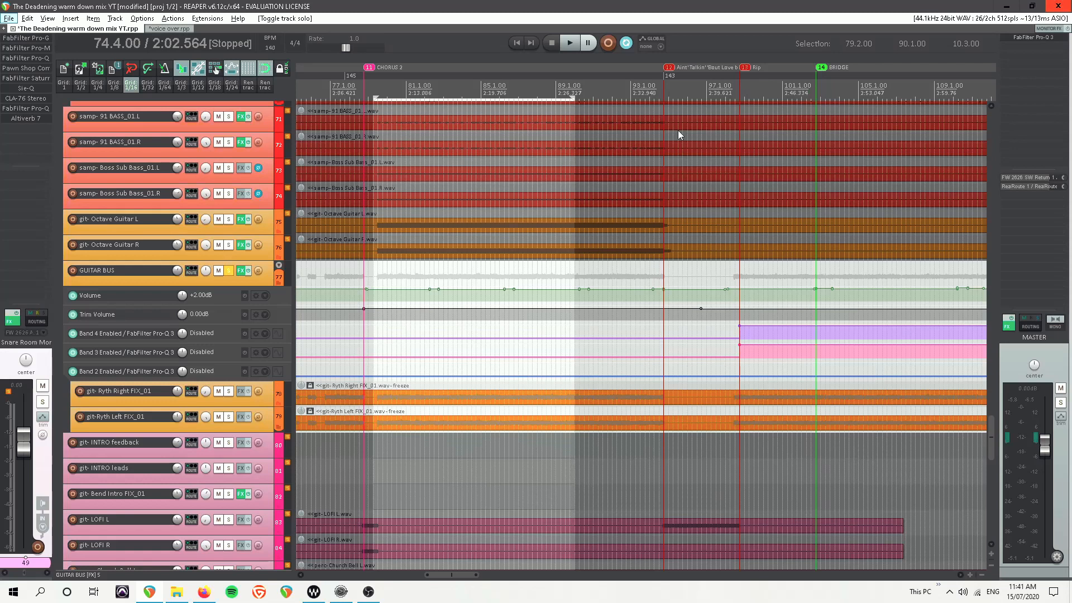
click(268, 279)
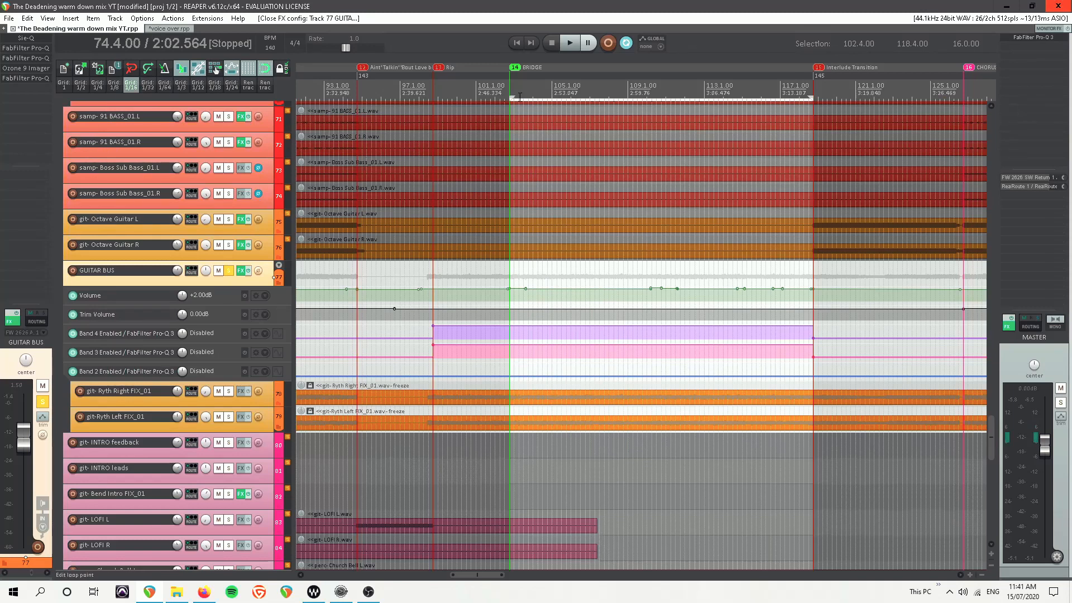
click(32, 58)
mouse_move(892, 243)
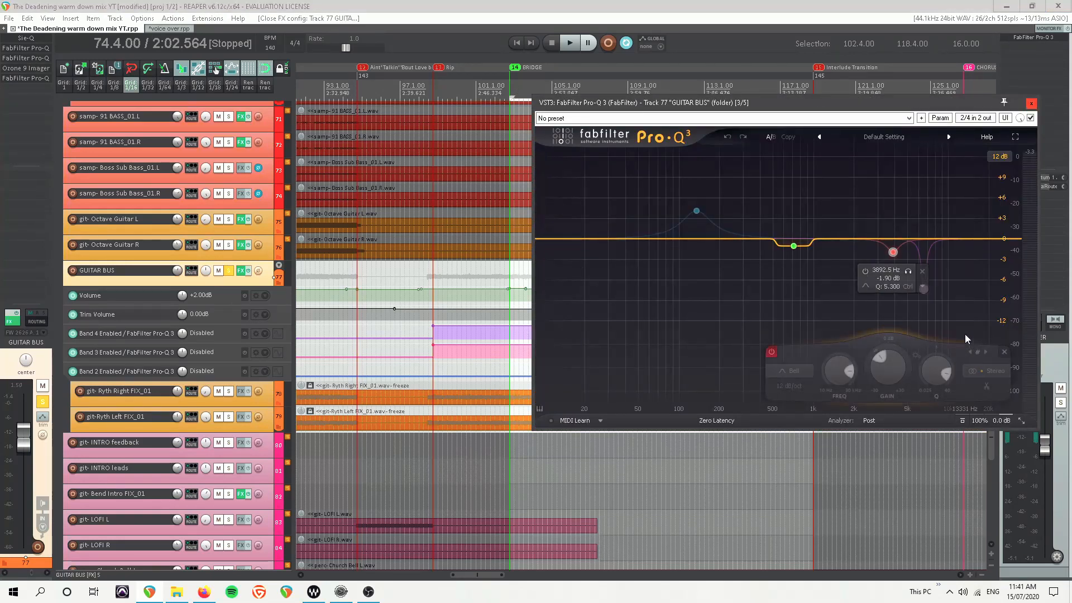
drag(915, 106, 282, 50)
key(space)
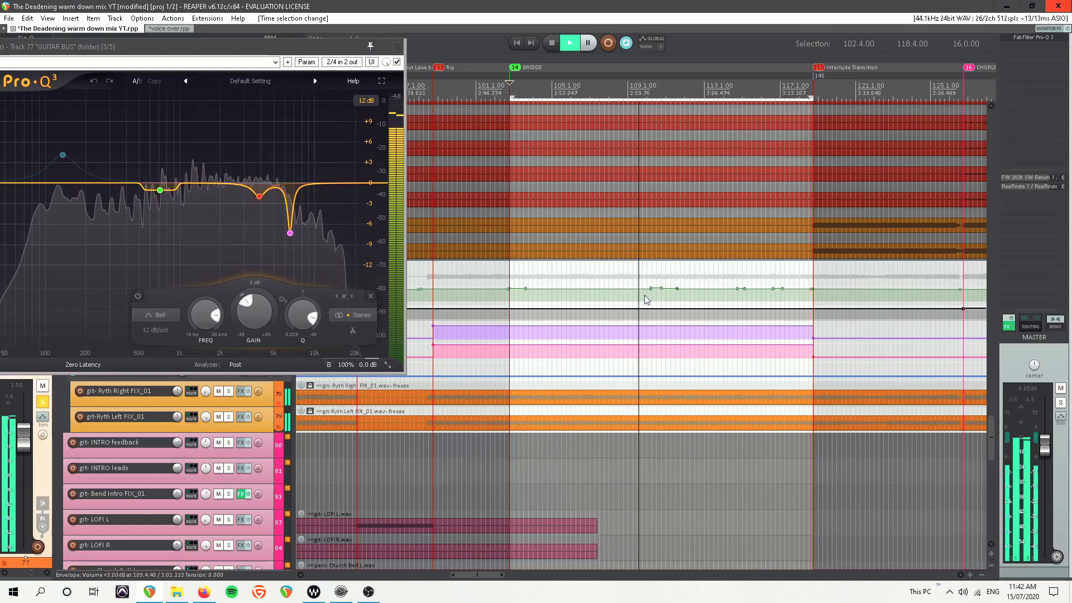
key(space)
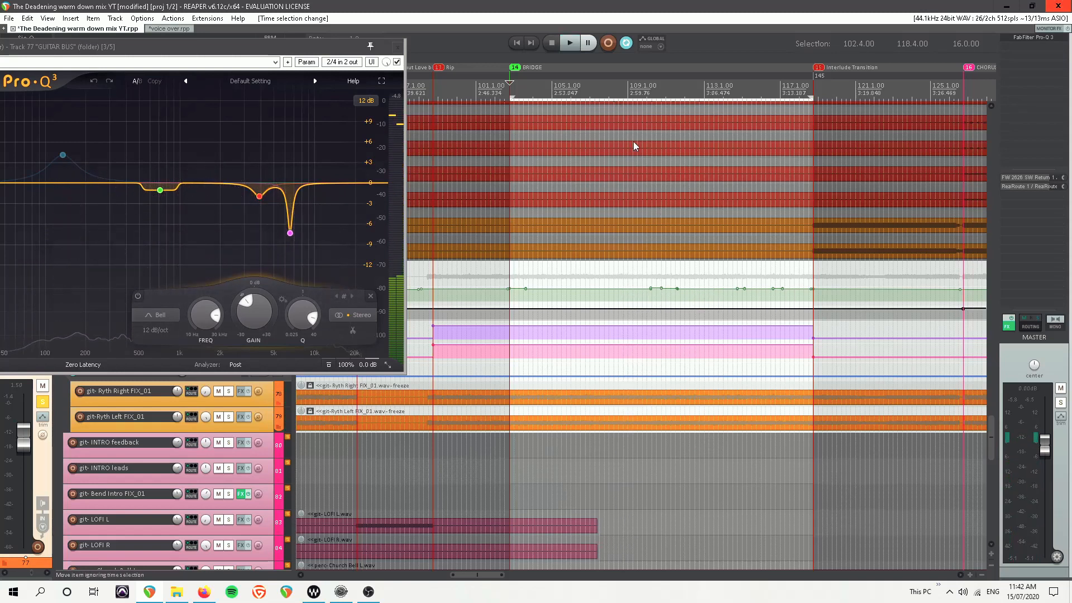
Audition the bridge with the Band 3 and Band 4 enable automation shortened to the bridge's end, and undo those envelope edits.
drag(428, 324, 832, 368)
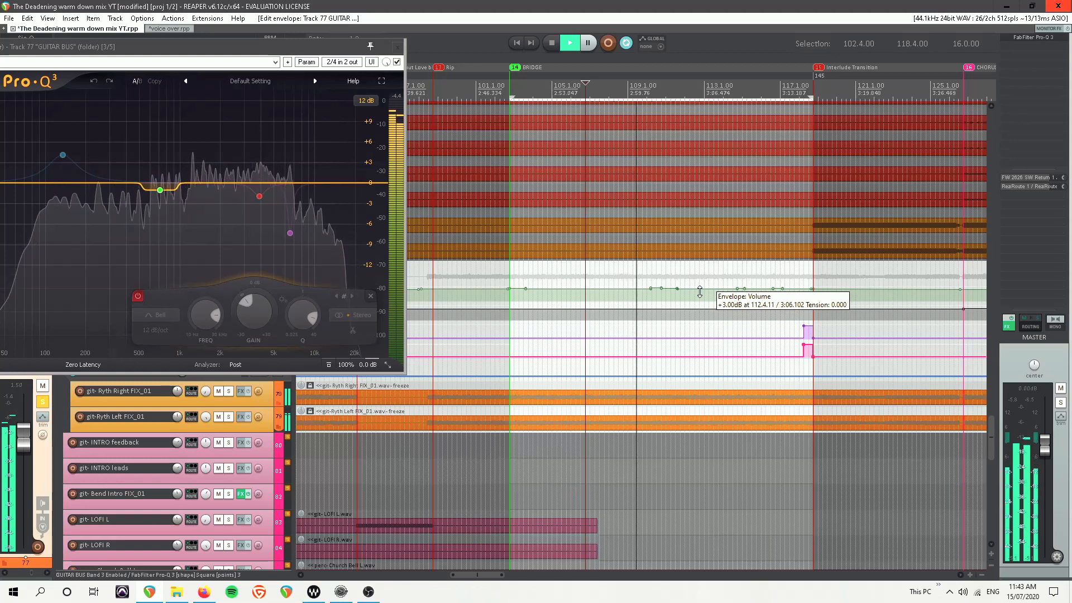
key(space)
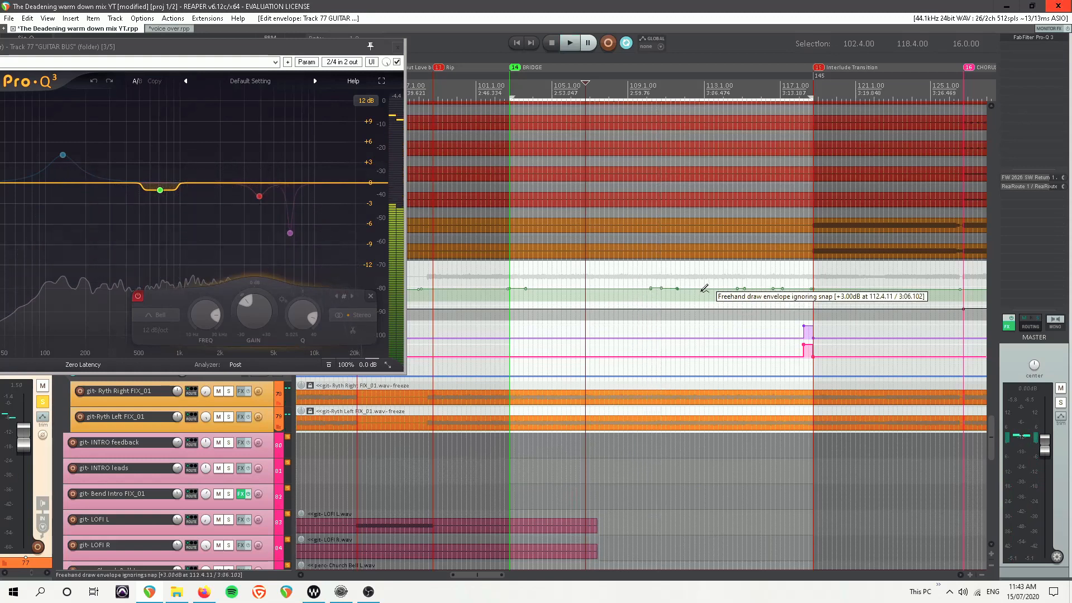
key(ctrl+z)
key(ctrl+z)
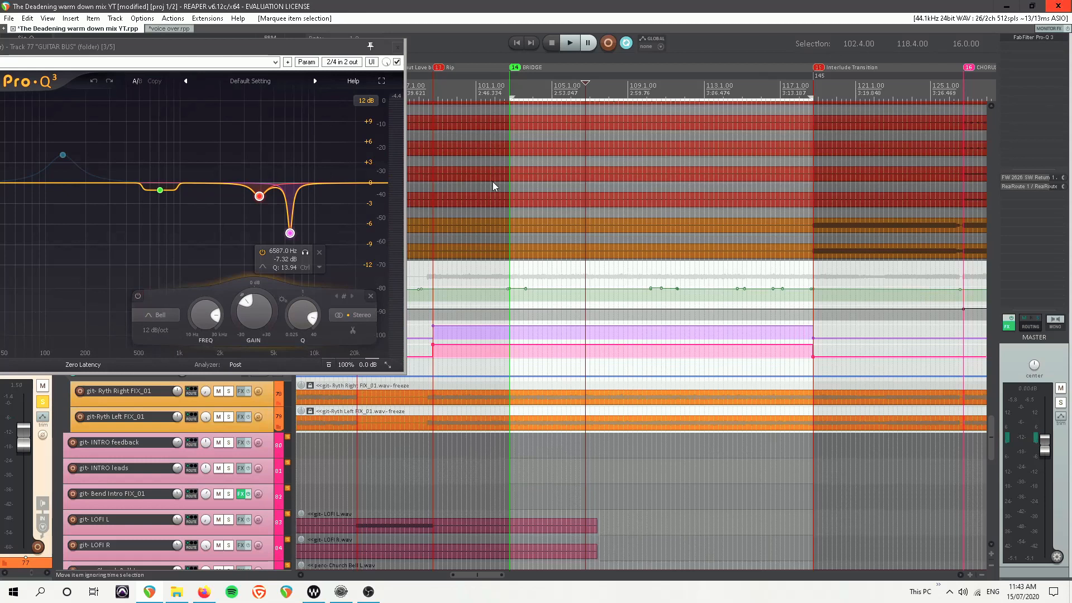
Play the bridge with the Band 3 and Band 4 cuts enabled, and close the EQ.
key(space)
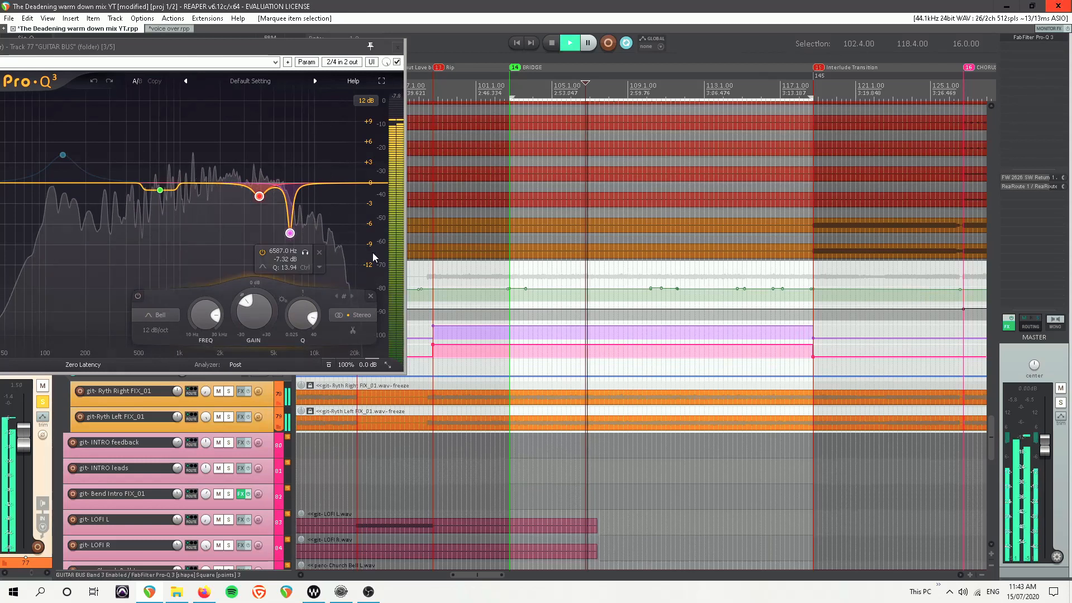
click(398, 49)
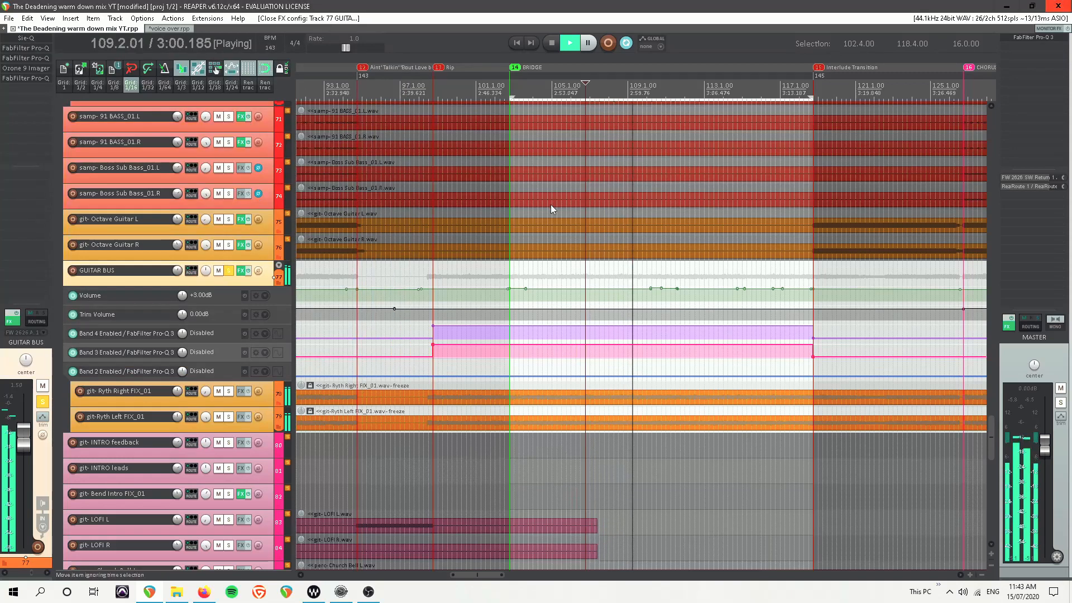
key(space)
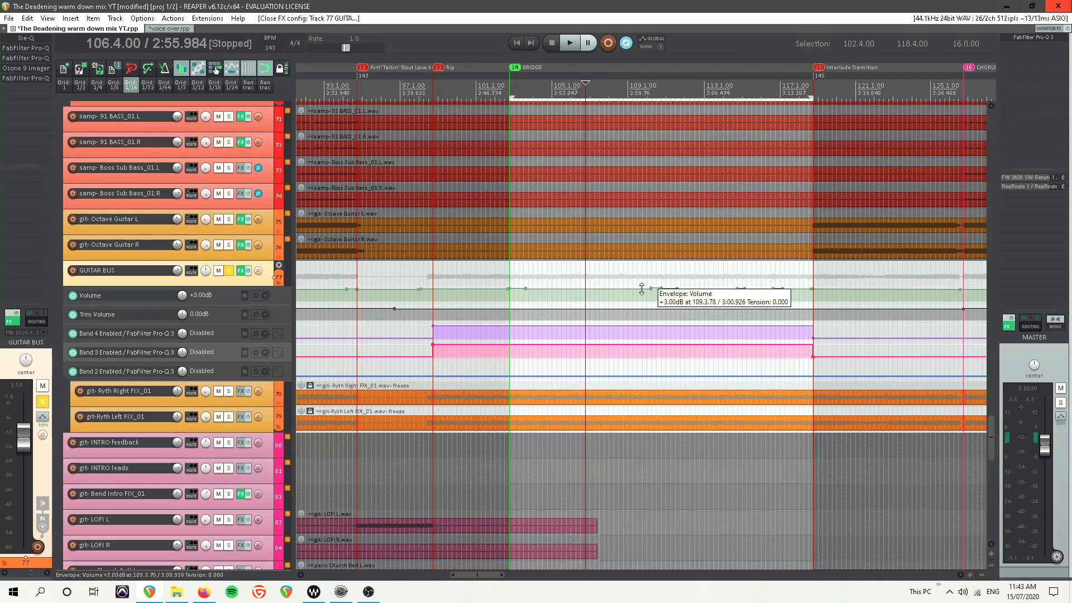
Place the edit cursor at 109.4.00 in the bridge and open the guitar bus's last Pro-Q 3.
click(643, 97)
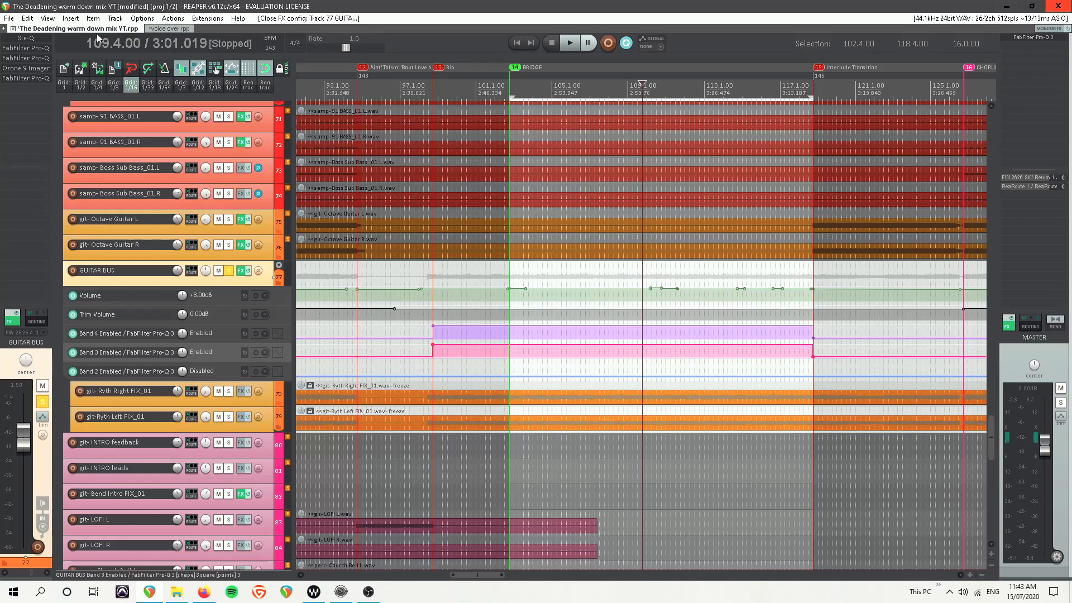
click(41, 79)
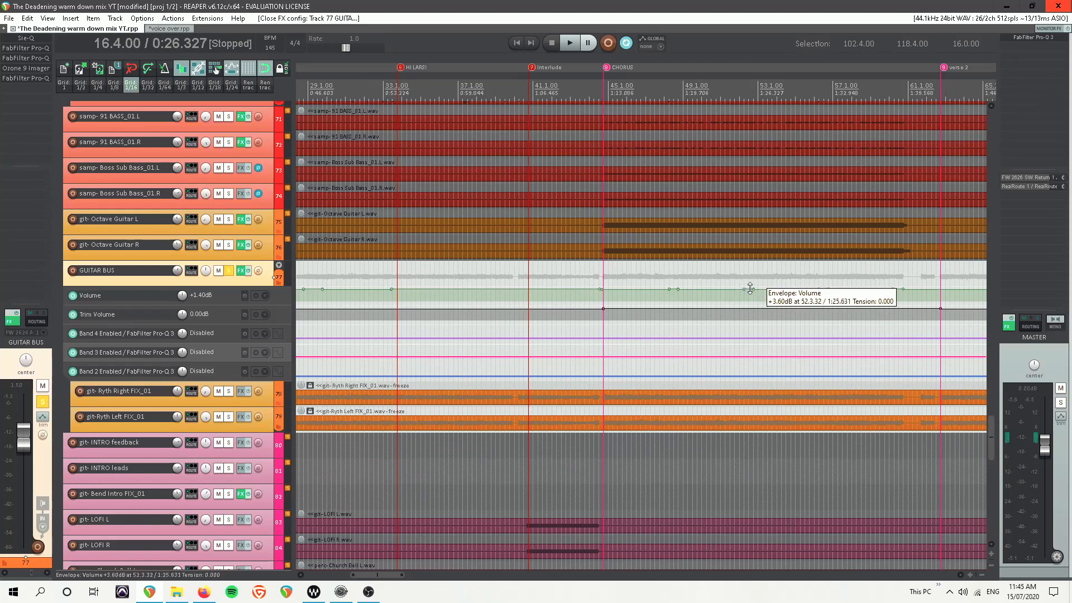
Play the soloed guitar bus in the first chorus from 50.3.00.
click(713, 297)
key(space)
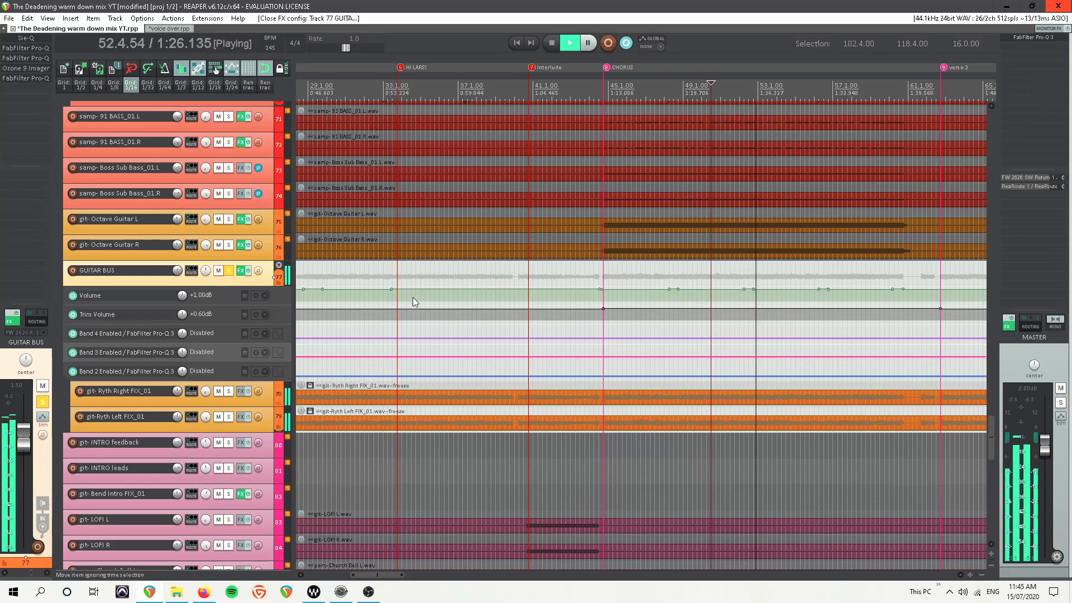
key(space)
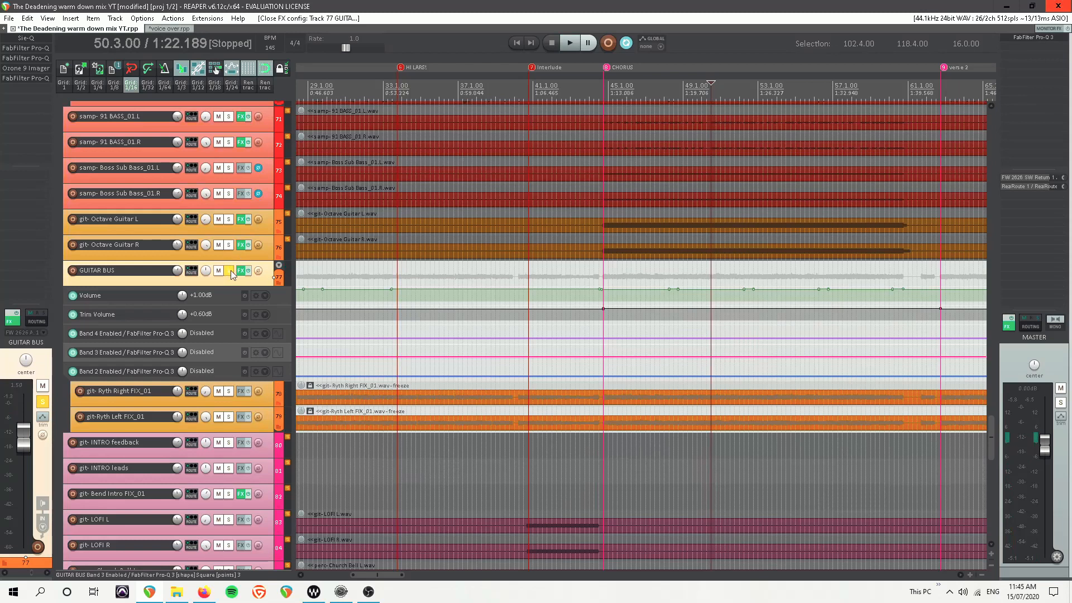
Unsolo the guitar bus and play the first chorus with the full mix from slightly earlier.
key(F6)
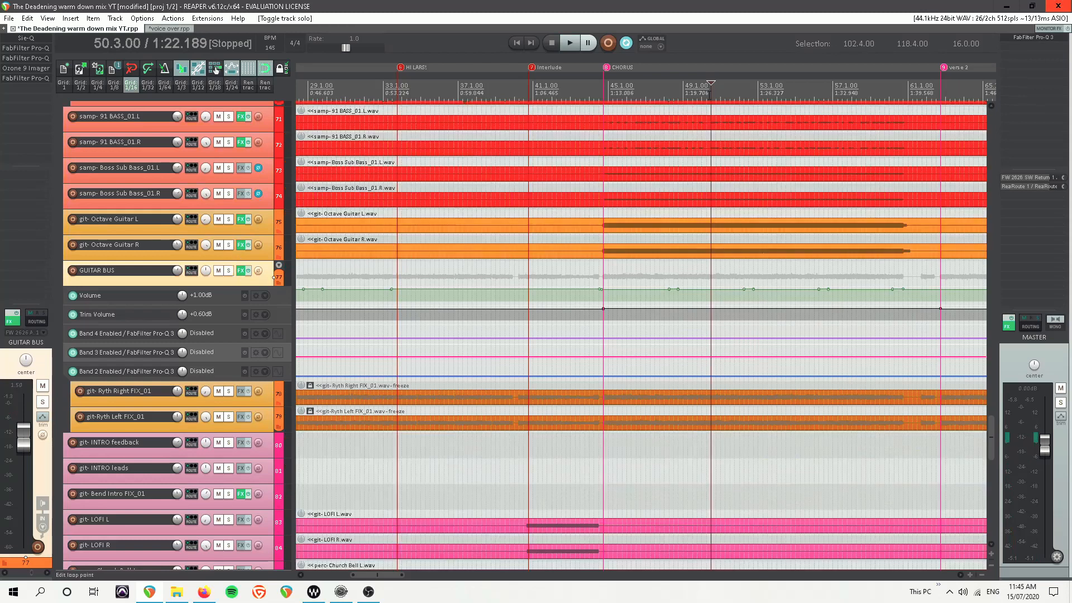
click(682, 88)
key(space)
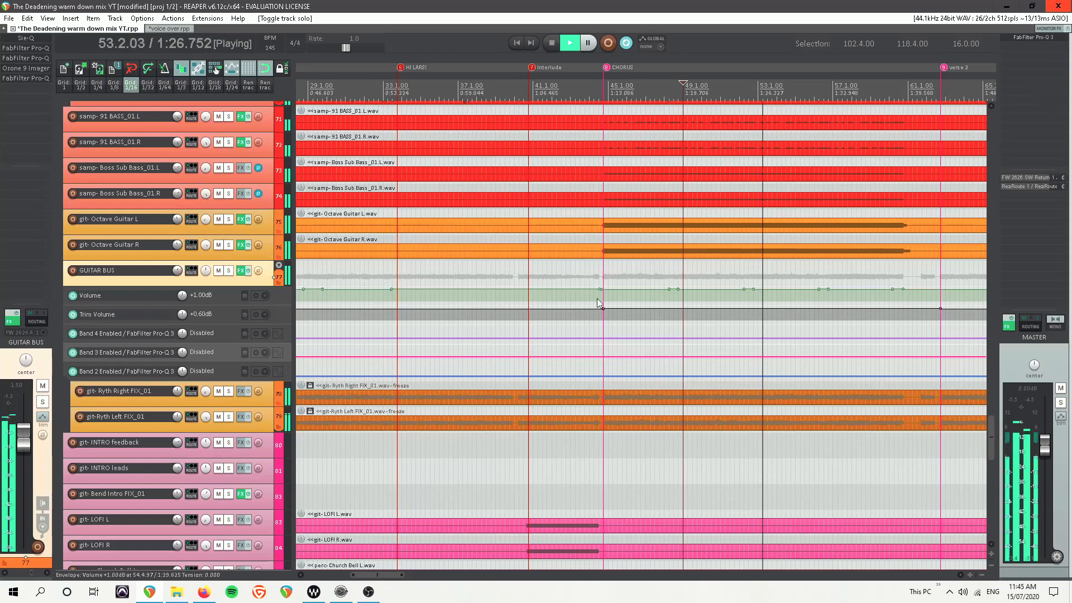
key(space)
Set the time selection from 78.3.00 to 96.1.00 to cover Chorus 2.
scroll(776, 257, right, 2)
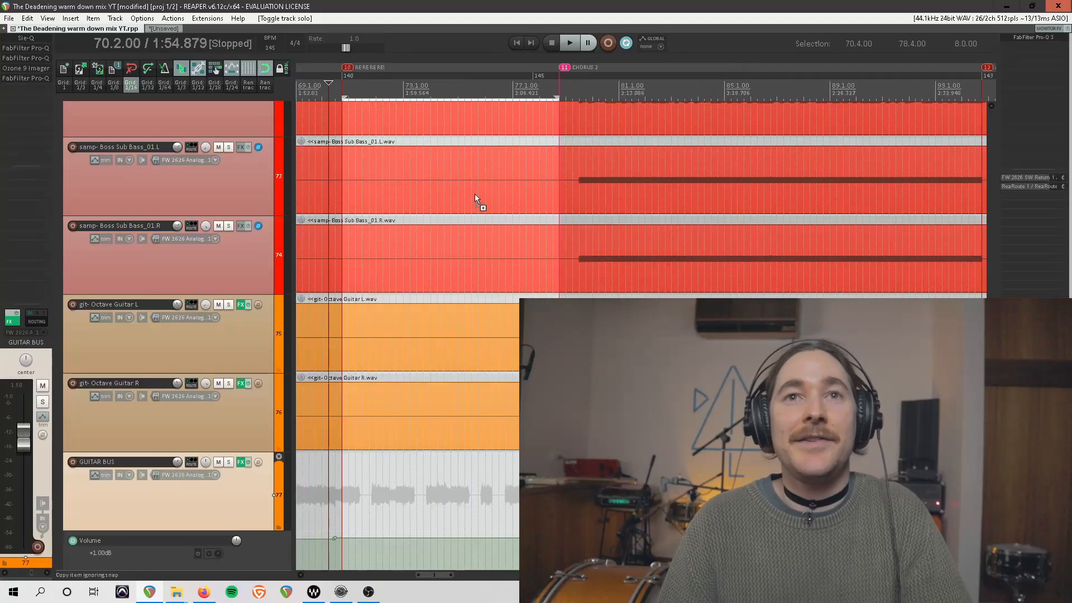
scroll(475, 194, down, 3)
scroll(475, 194, right, 3)
drag(343, 98, 592, 137)
scroll(538, 144, left, 2)
drag(428, 96, 659, 112)
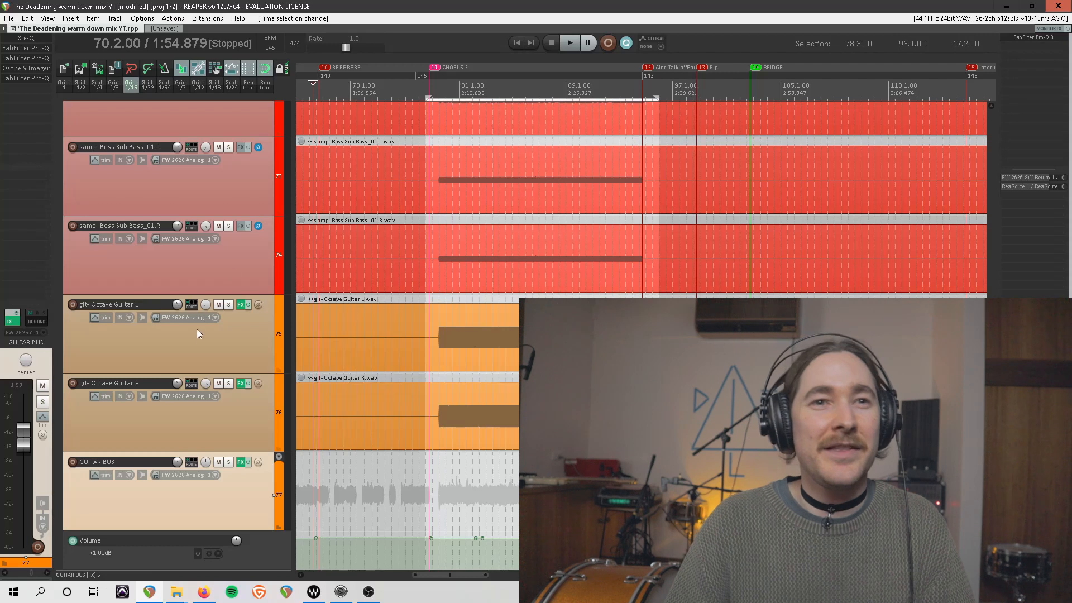
Solo the left and right octave guitar tracks and play them from 79.3.00 in Chorus 2.
click(194, 318)
shift+click(221, 403)
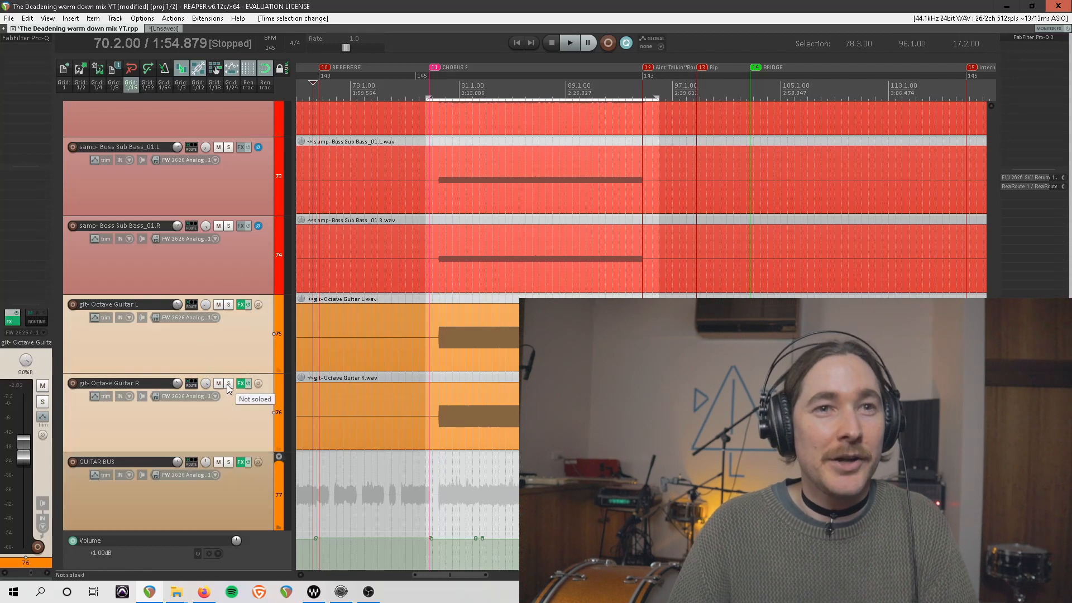
click(229, 383)
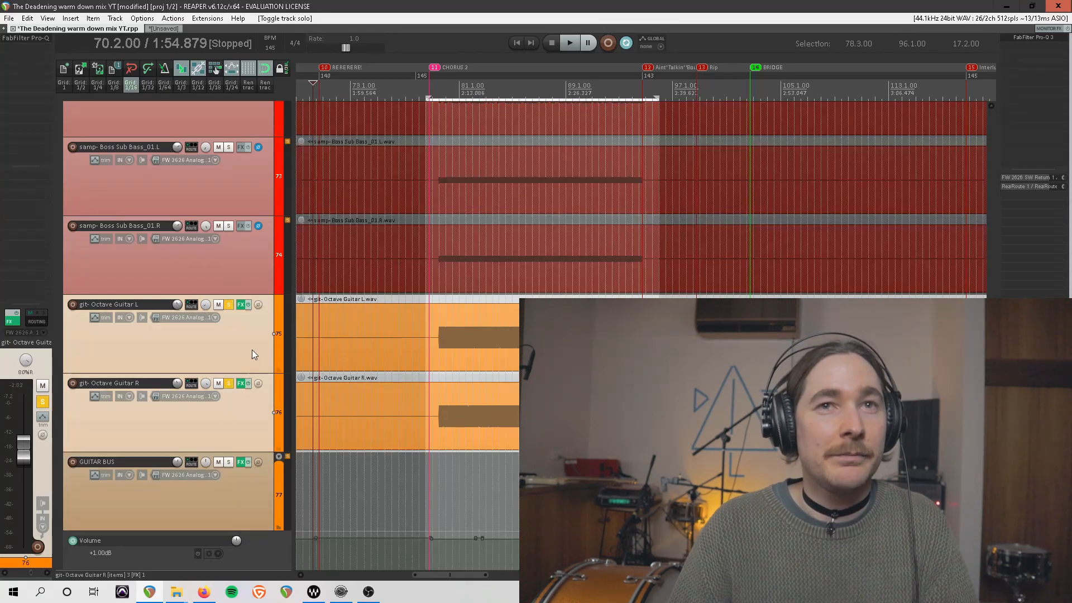
click(438, 85)
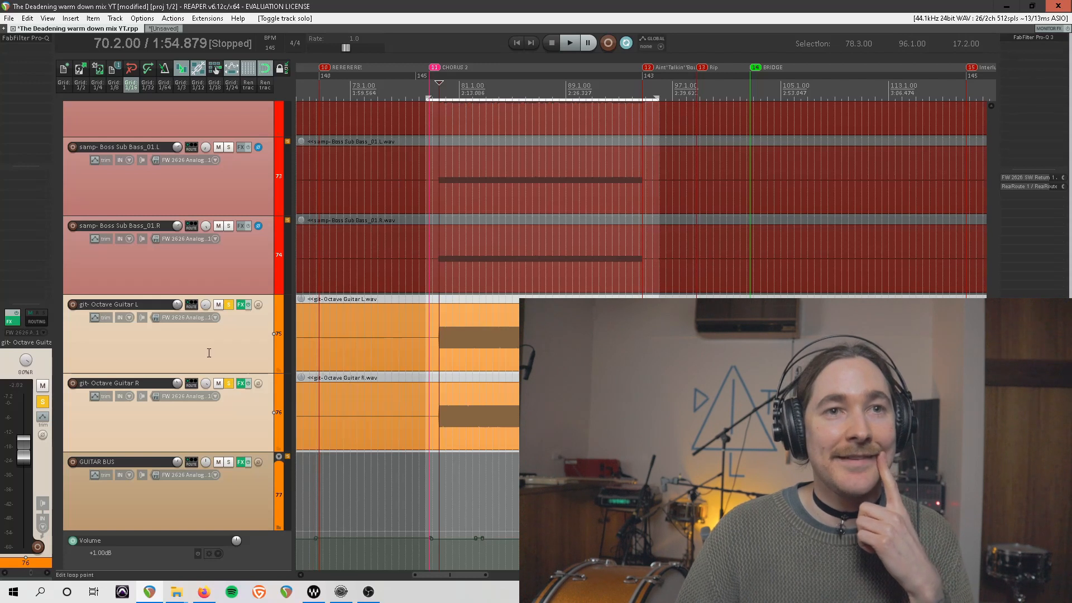
key(space)
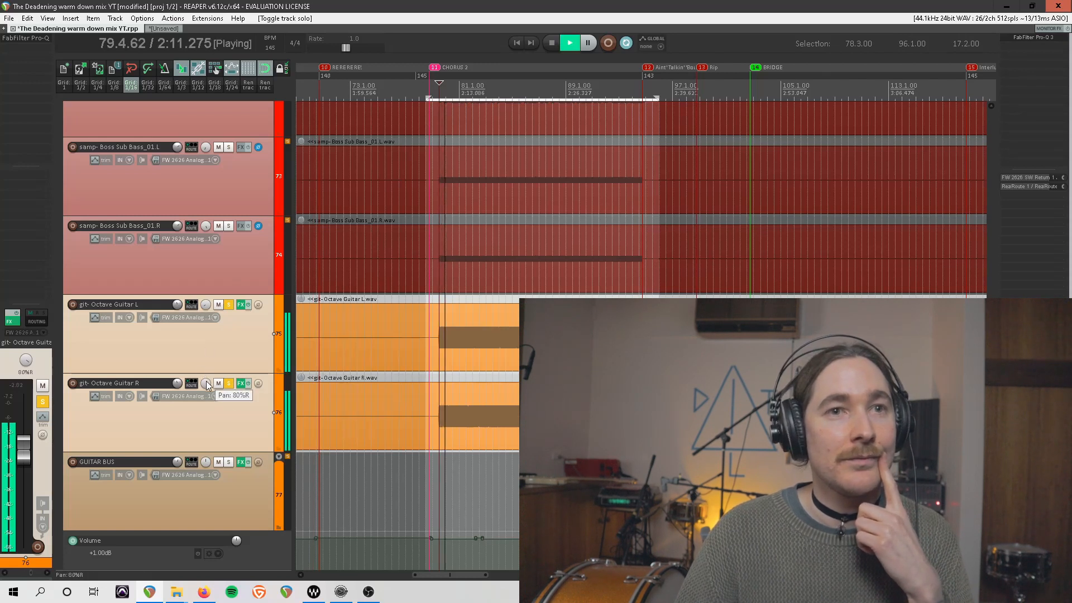
Inspect the low boost in the FabFilter Pro-Q 3 on Octave Guitar R, and close the plugin.
click(237, 407)
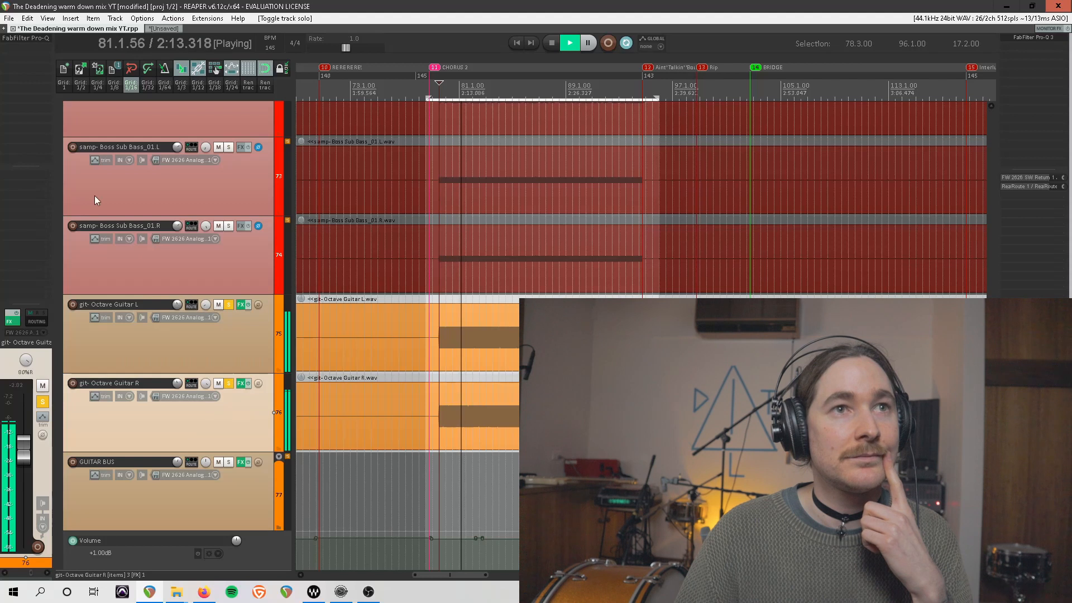
click(36, 37)
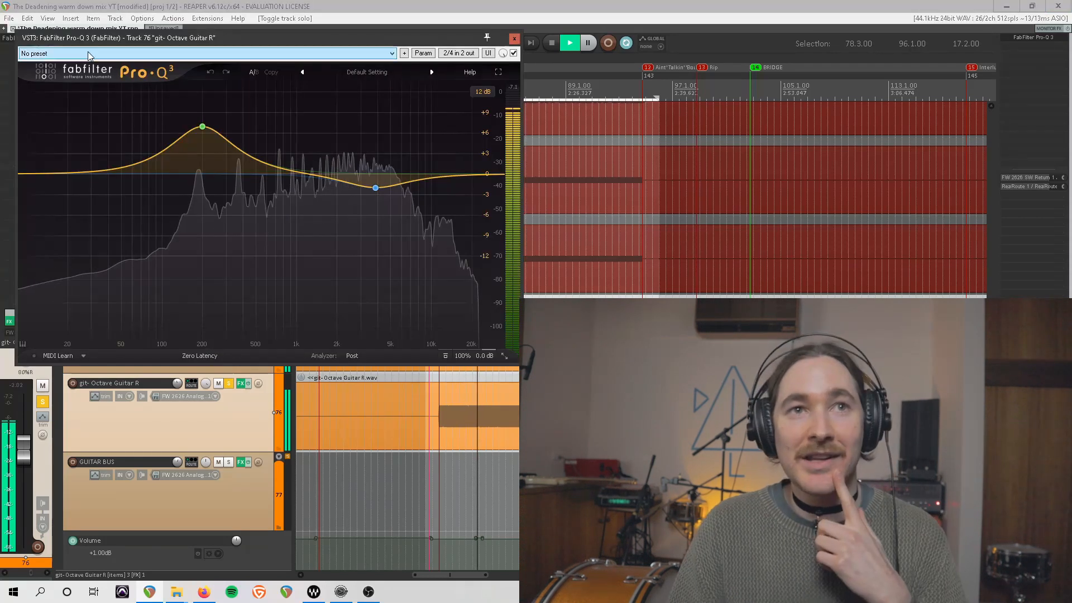
click(203, 128)
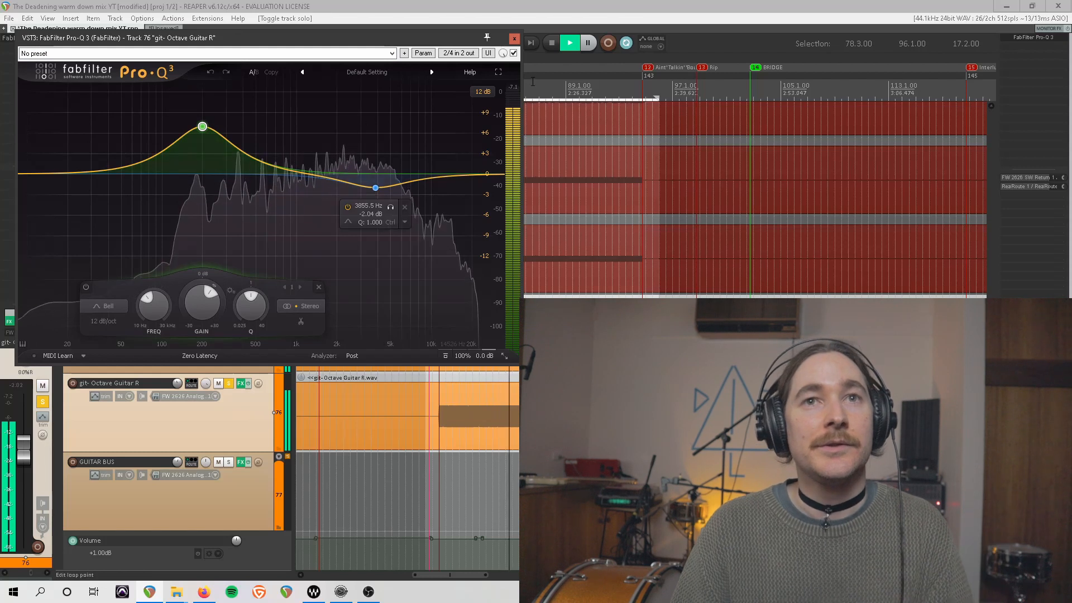
click(515, 39)
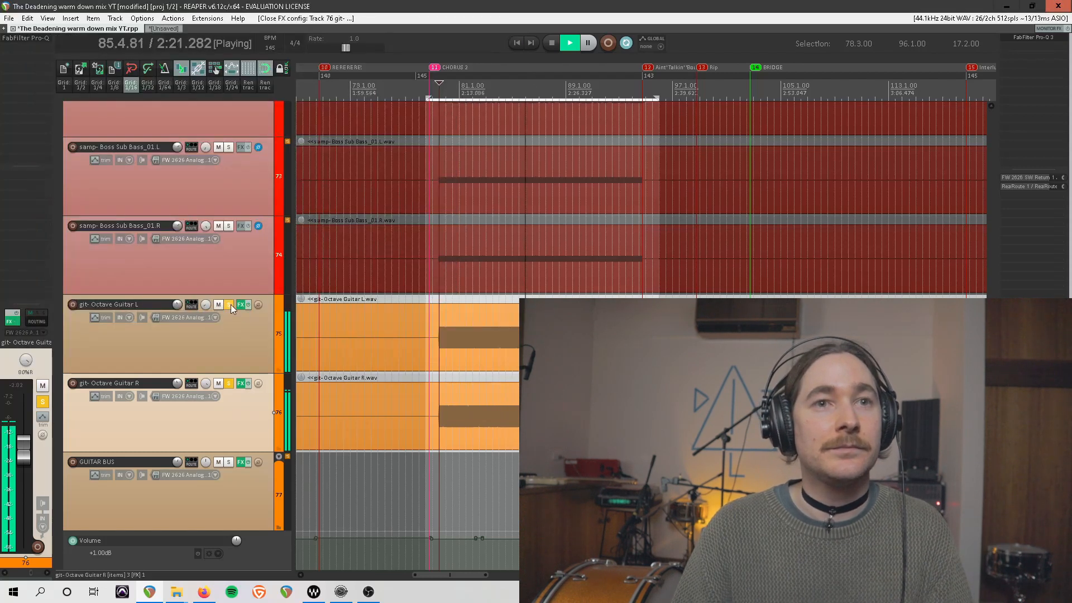
Audition the guitar bus soloed together with both octave guitars, and end by unsoloing all three tracks and stopping playback.
click(237, 342)
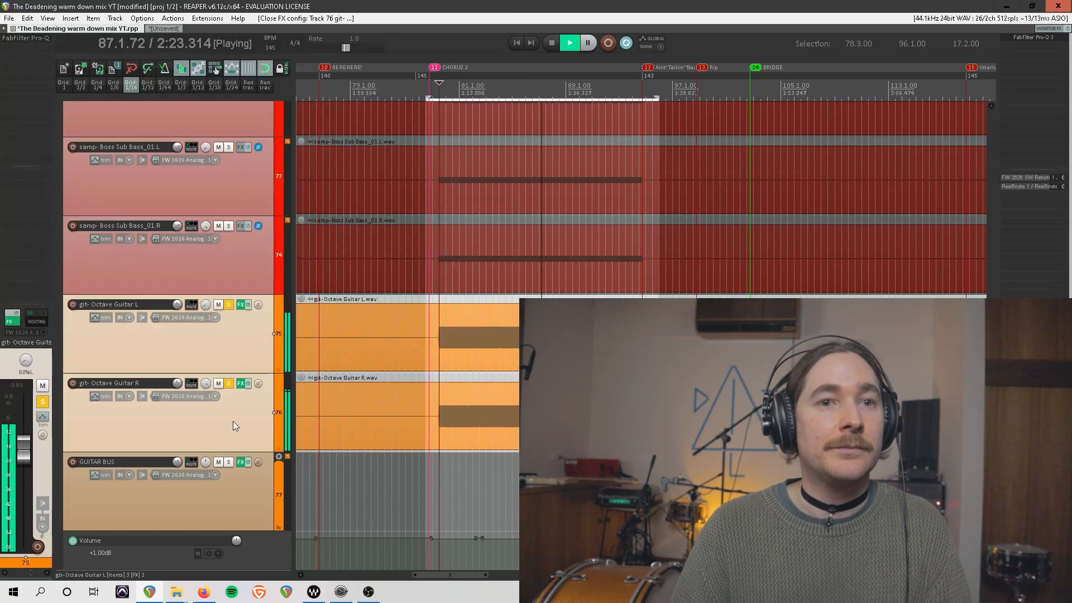
click(227, 462)
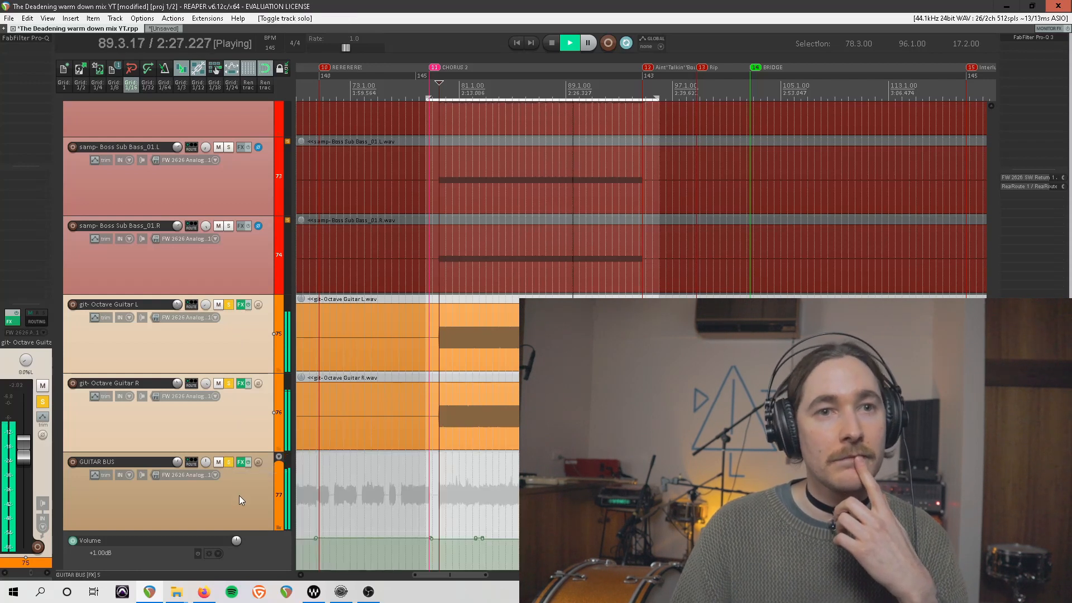
click(239, 487)
ctrl+click(256, 348)
scroll(255, 348, down, 1)
ctrl+click(246, 342)
scroll(263, 365, down, 6)
scroll(262, 370, up, 1)
scroll(262, 369, up, 5)
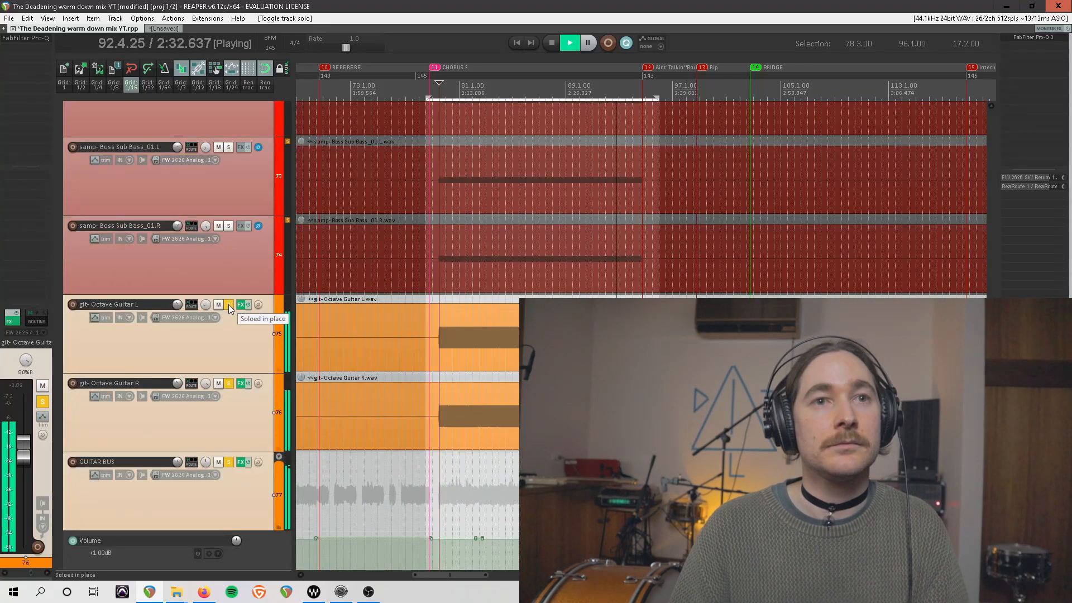
click(229, 304)
key(space)
Solo the left and right Church Bell tracks and play them from 16.2.00, just before the ALL IN marker.
scroll(229, 304, down, 3)
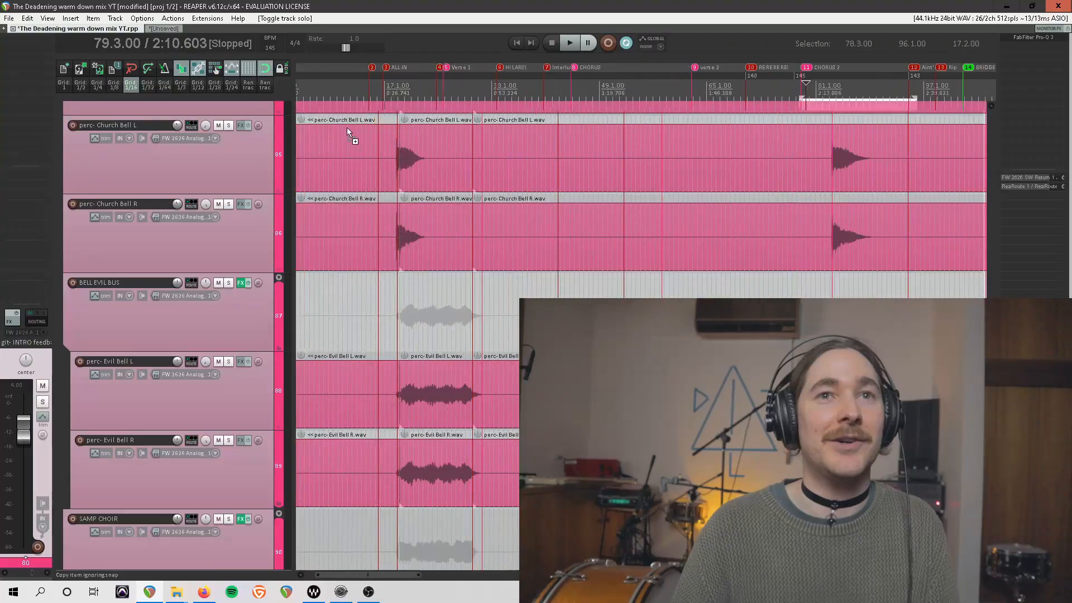
scroll(322, 268, up, 2)
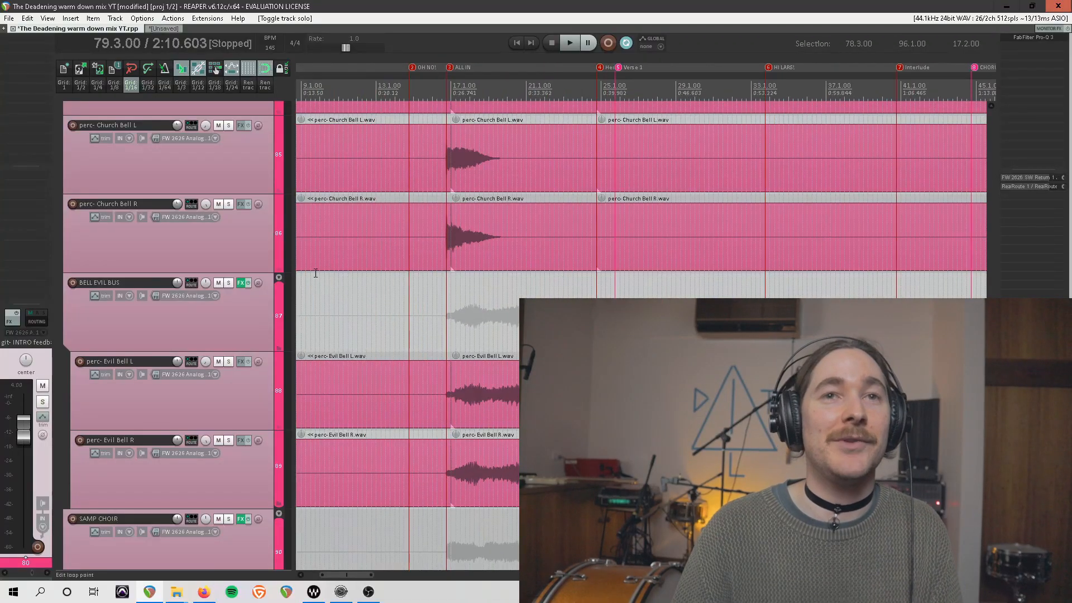
key(space)
click(230, 178)
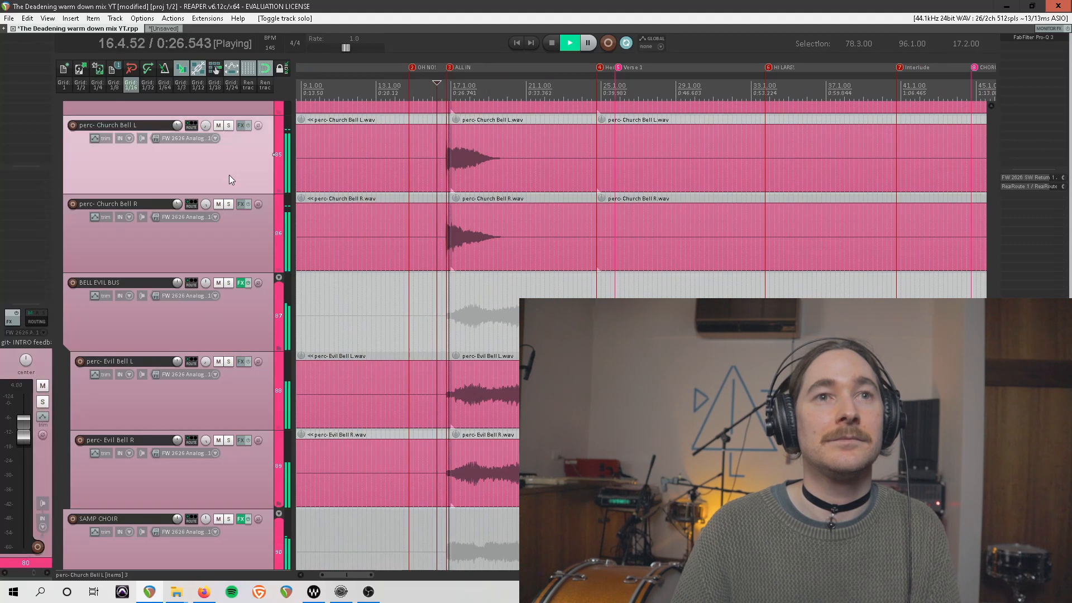
ctrl+click(243, 232)
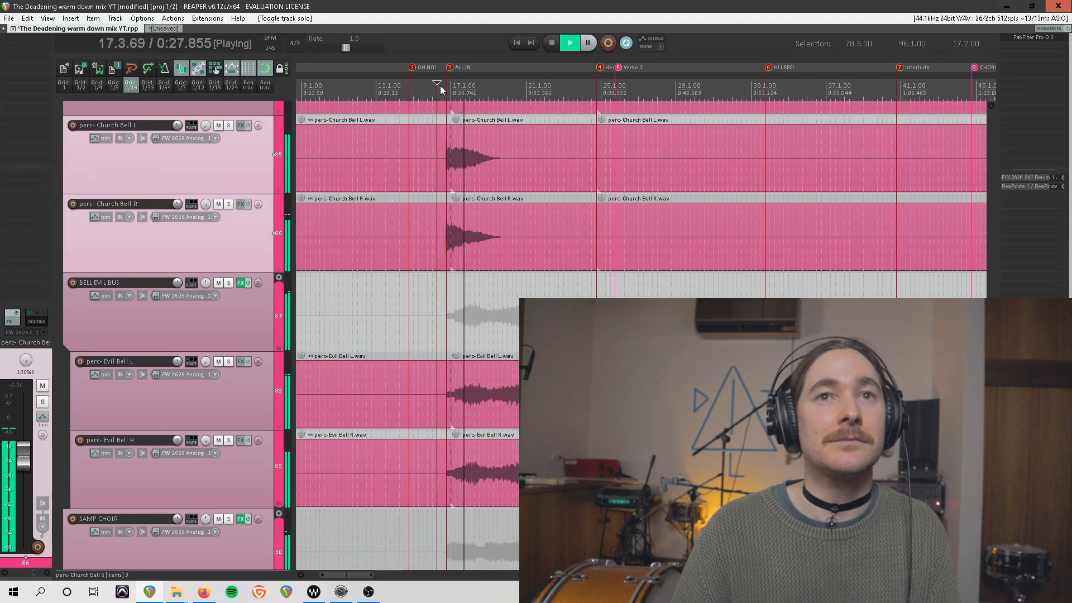
key(F6)
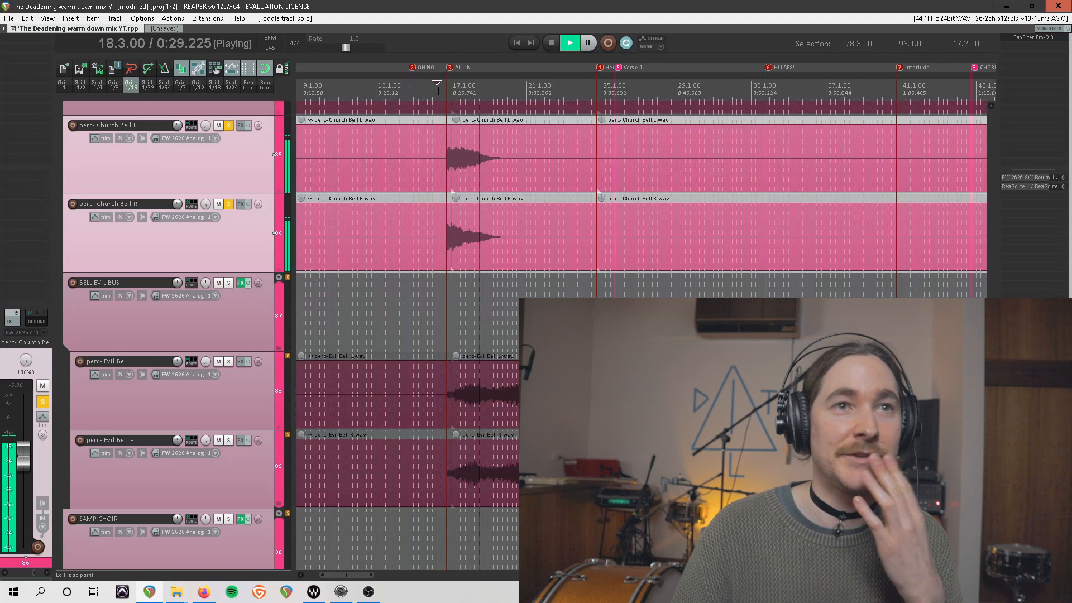
click(438, 90)
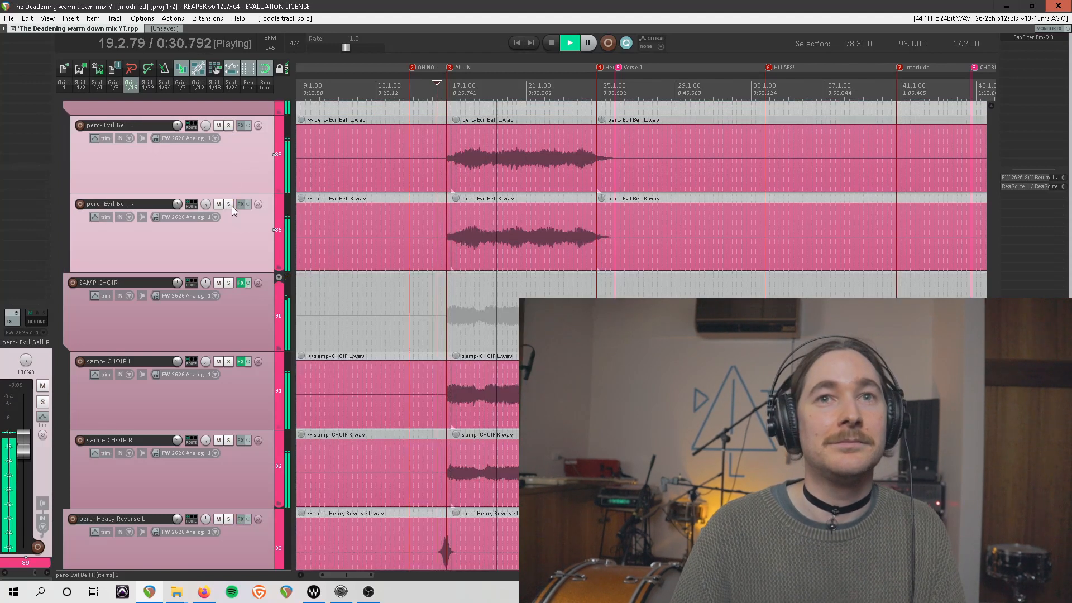
Audition the soloed Evil Bell L and R tracks, stop playback and unsolo them.
click(232, 206)
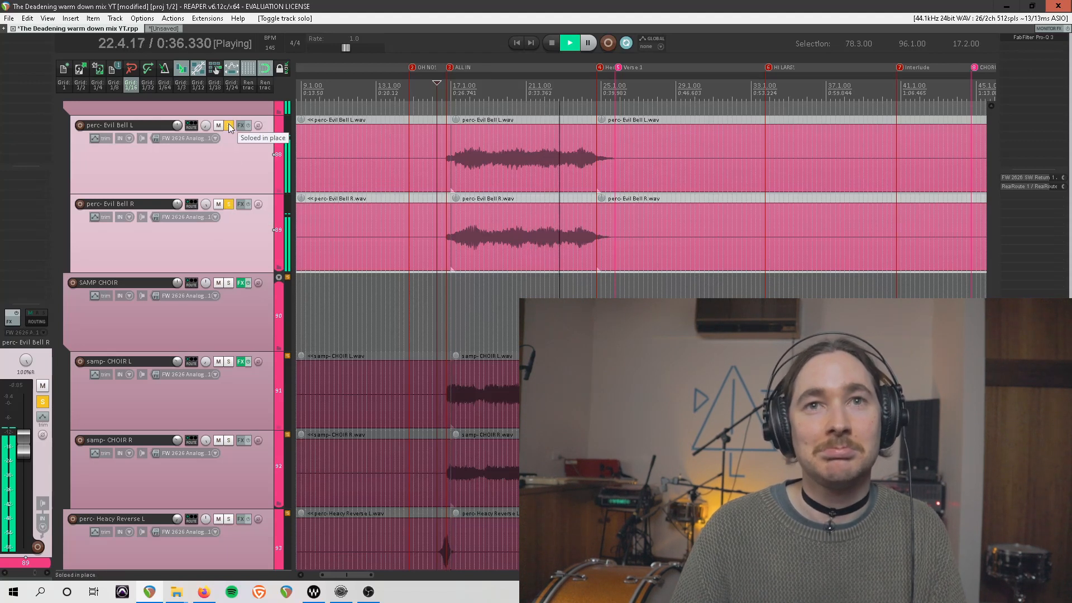
key(space)
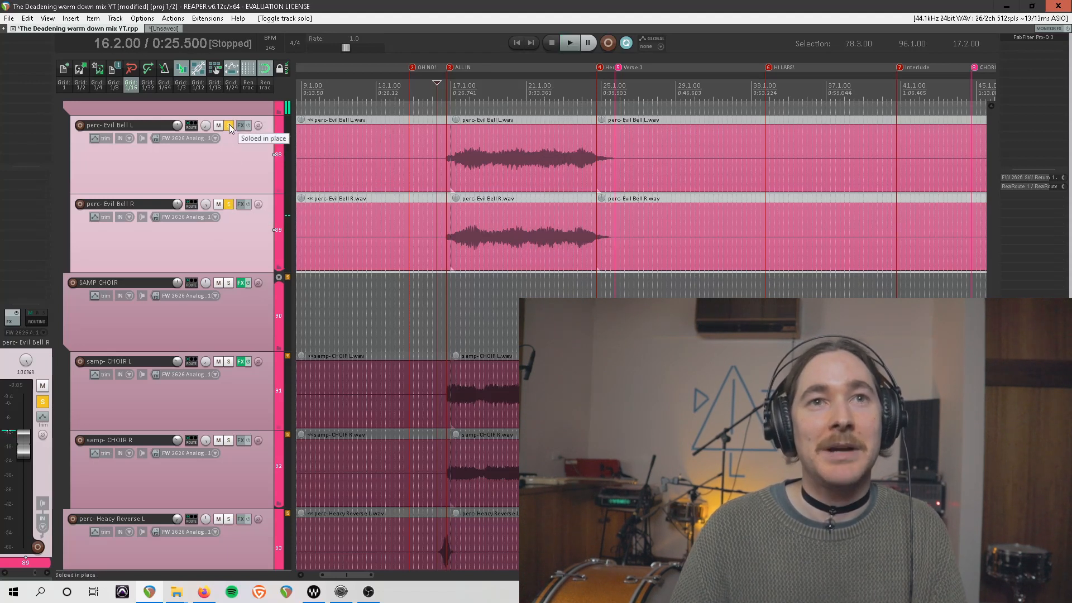
click(228, 126)
Inspect the Doubler2 Stereo, ValhallaSpaceModulator and CLA-76 plugins on the BELL EVIL BUS, closing each one.
scroll(289, 159, up, 1)
click(229, 154)
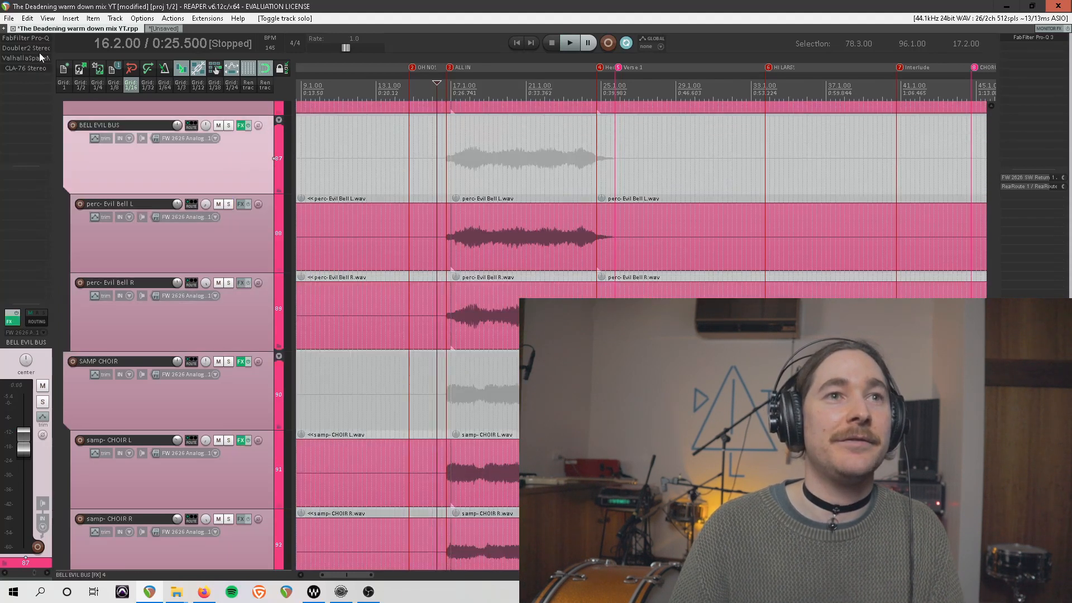
double_click(38, 50)
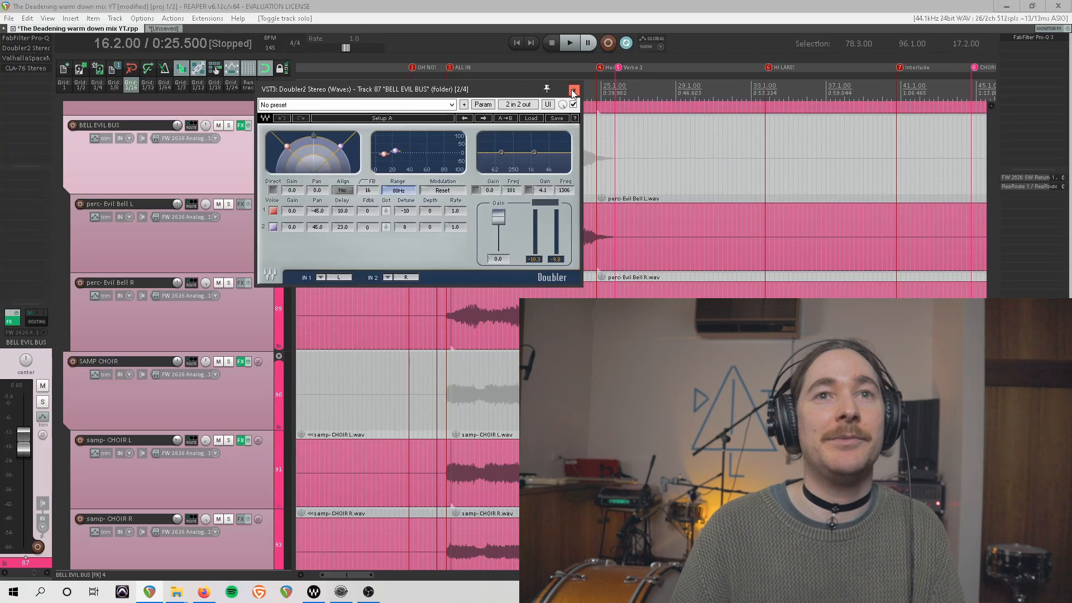
click(574, 90)
double_click(42, 58)
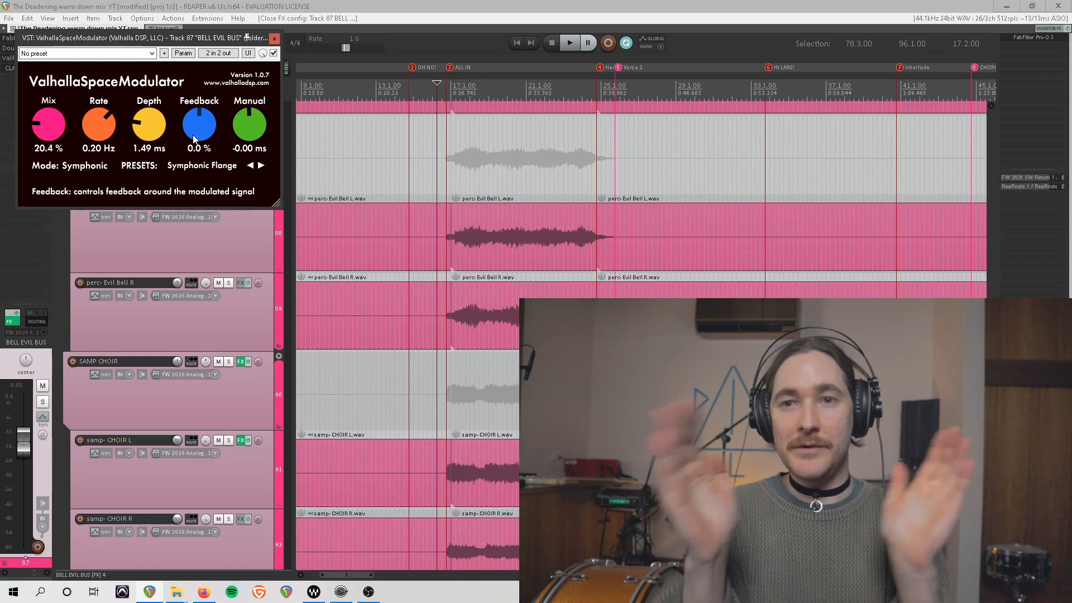
key(Escape)
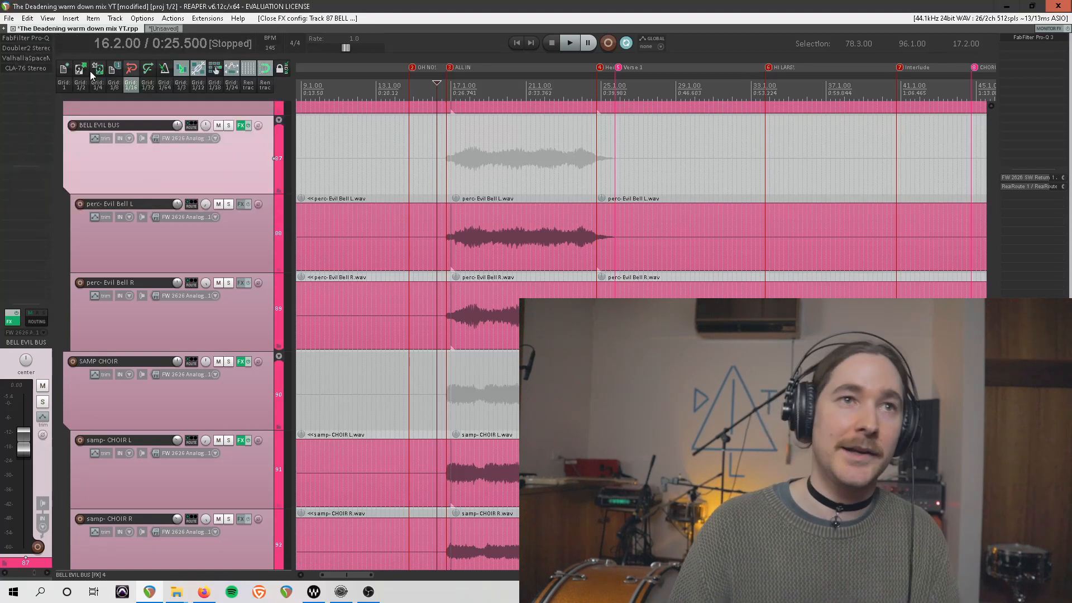
double_click(32, 69)
click(423, 39)
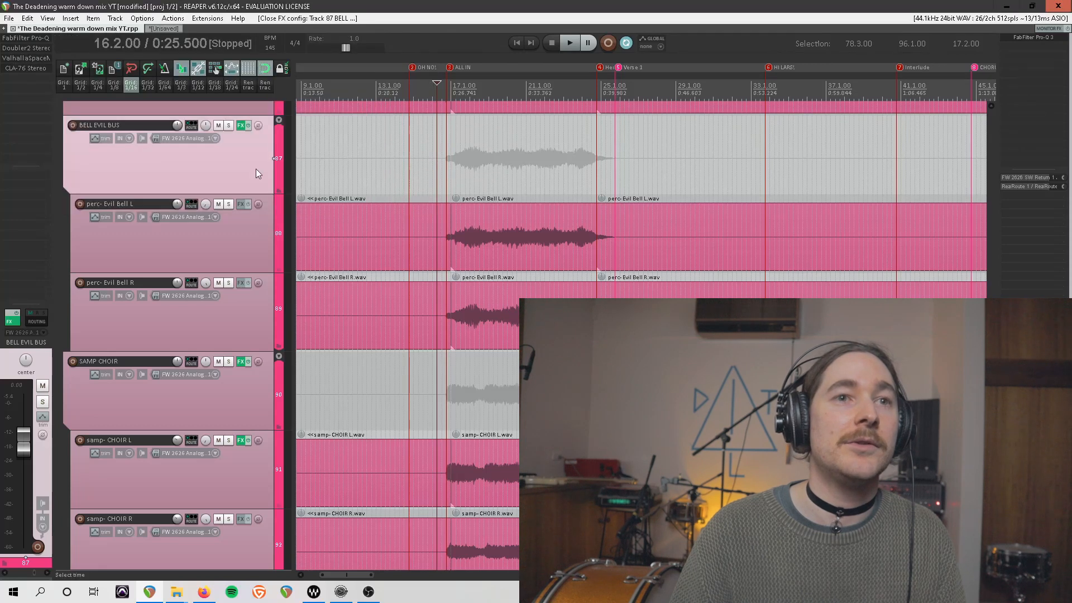
Solo the SAMP CHOIR bus and play it from 16.2.00.
scroll(242, 220, down, 5)
click(218, 171)
shift+click(229, 230)
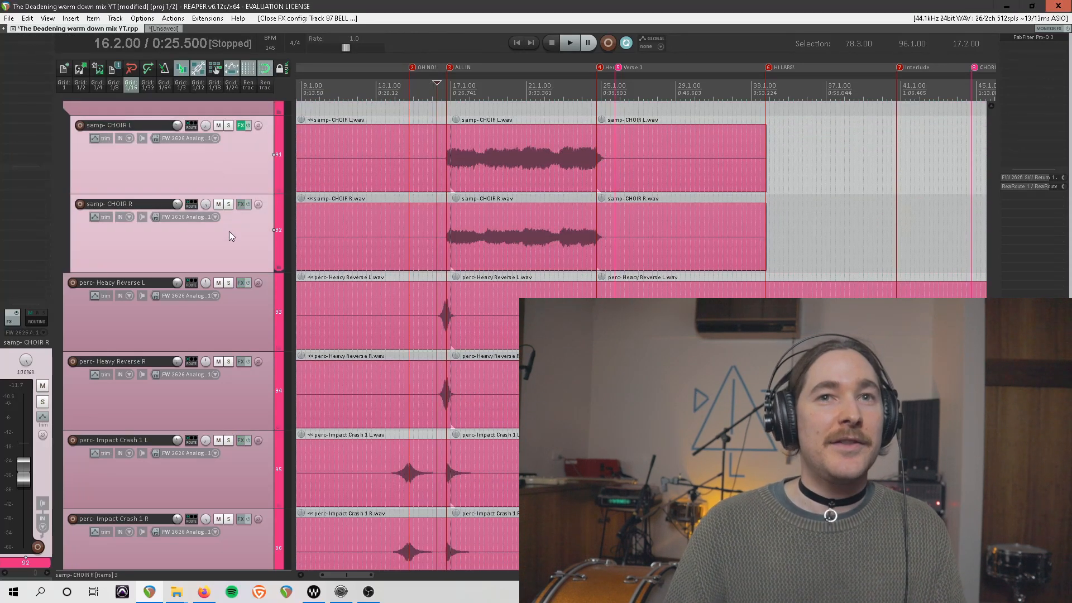
scroll(233, 218, up, 1)
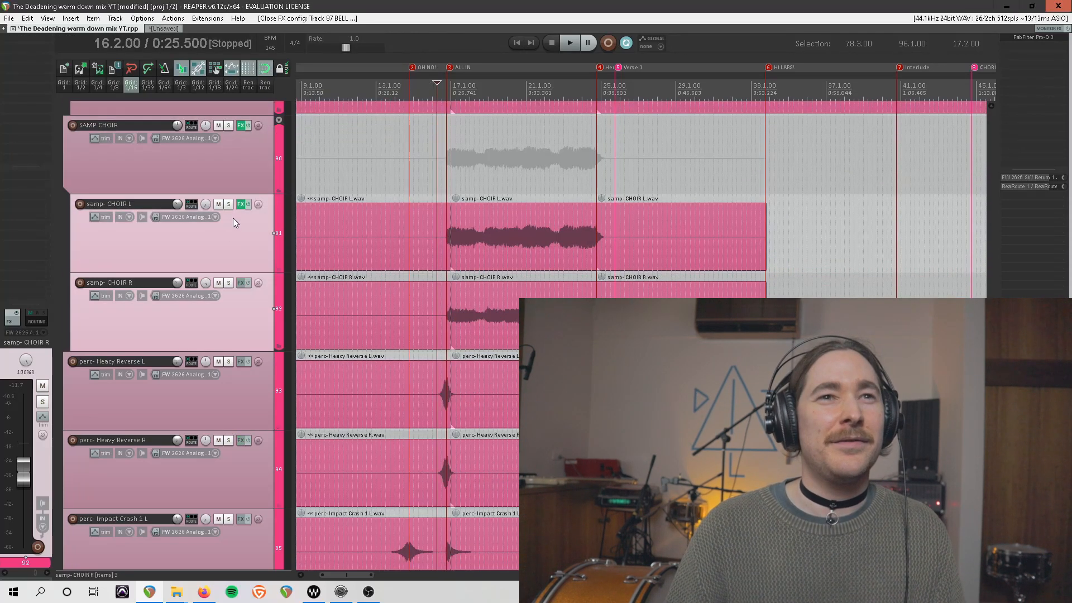
click(229, 126)
key(space)
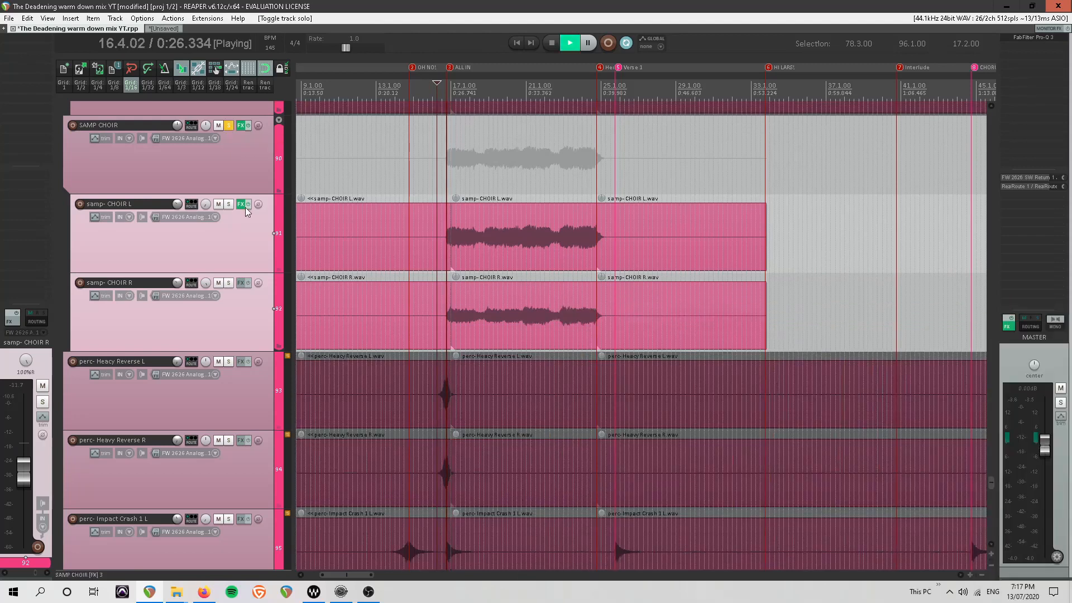
Compare the choir tracks' effect chains and check the FabFilter Pro-Q 3 on samp- CHOIR L.
click(239, 263)
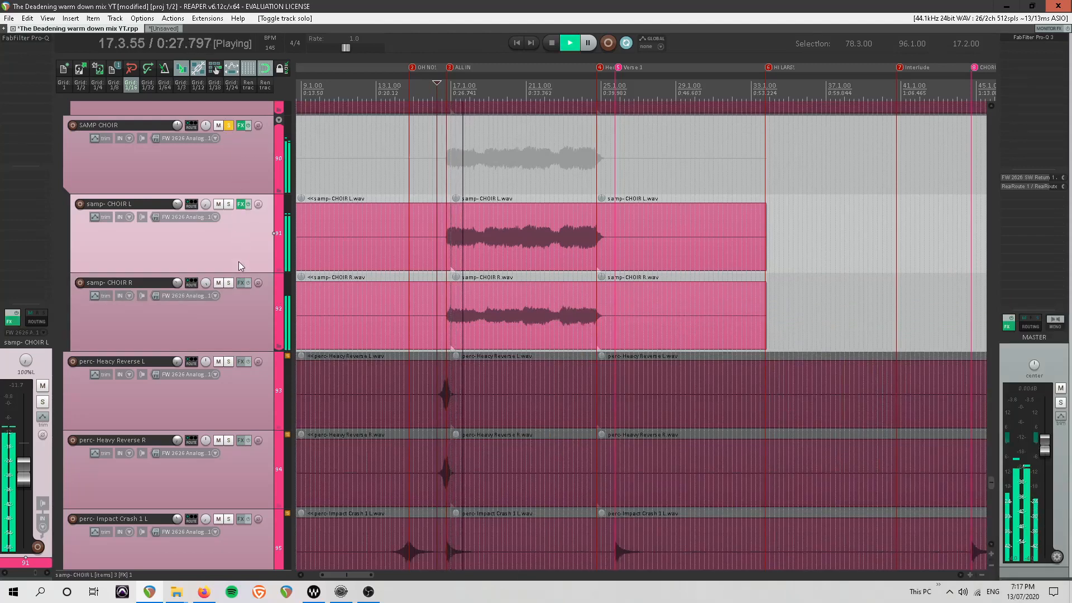
click(233, 294)
click(230, 220)
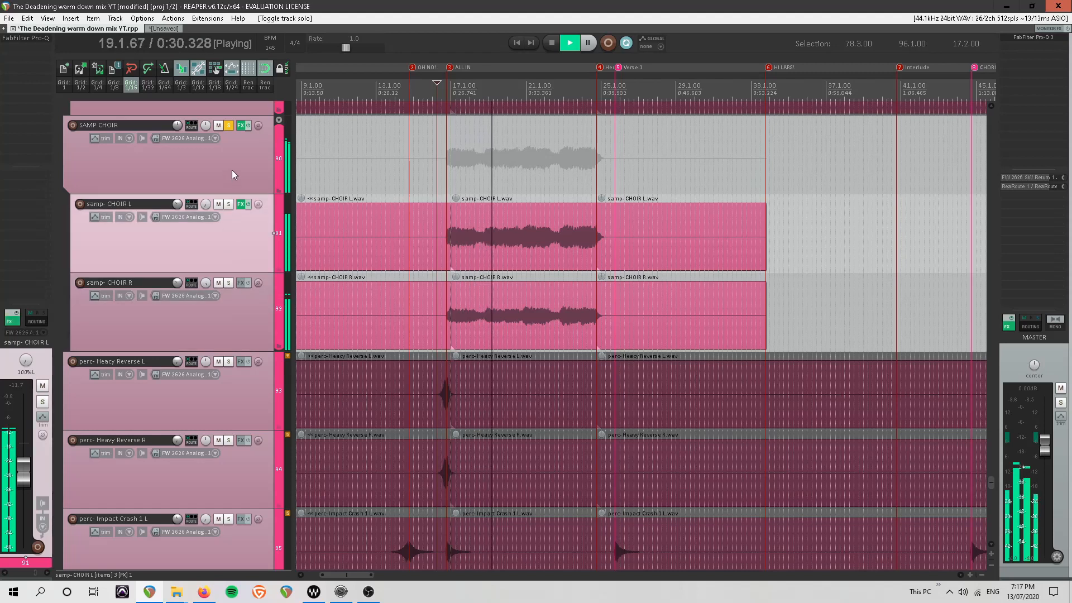
click(230, 179)
click(224, 236)
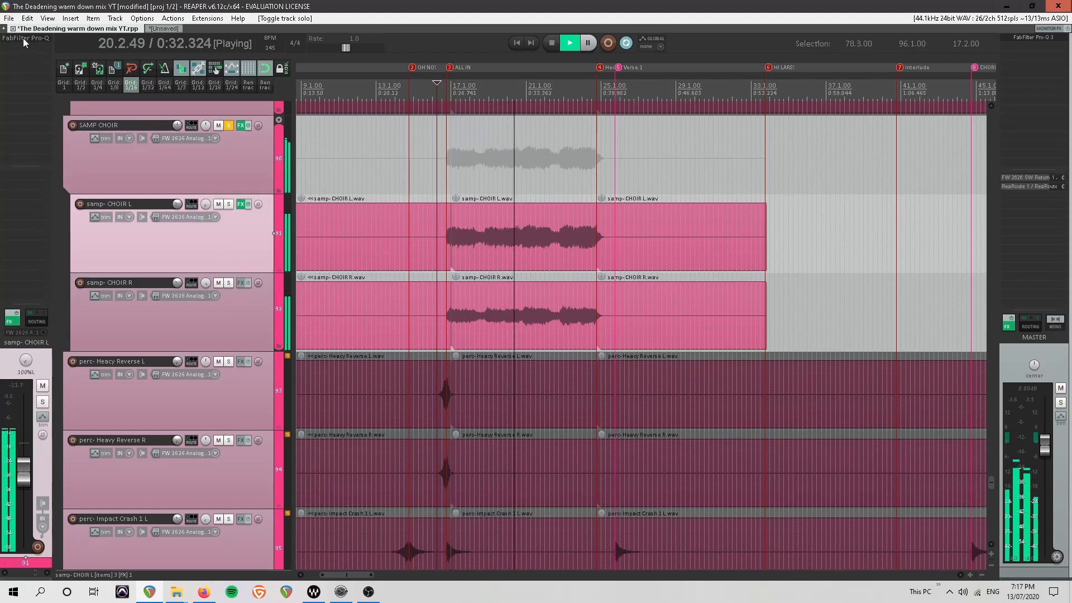
click(512, 38)
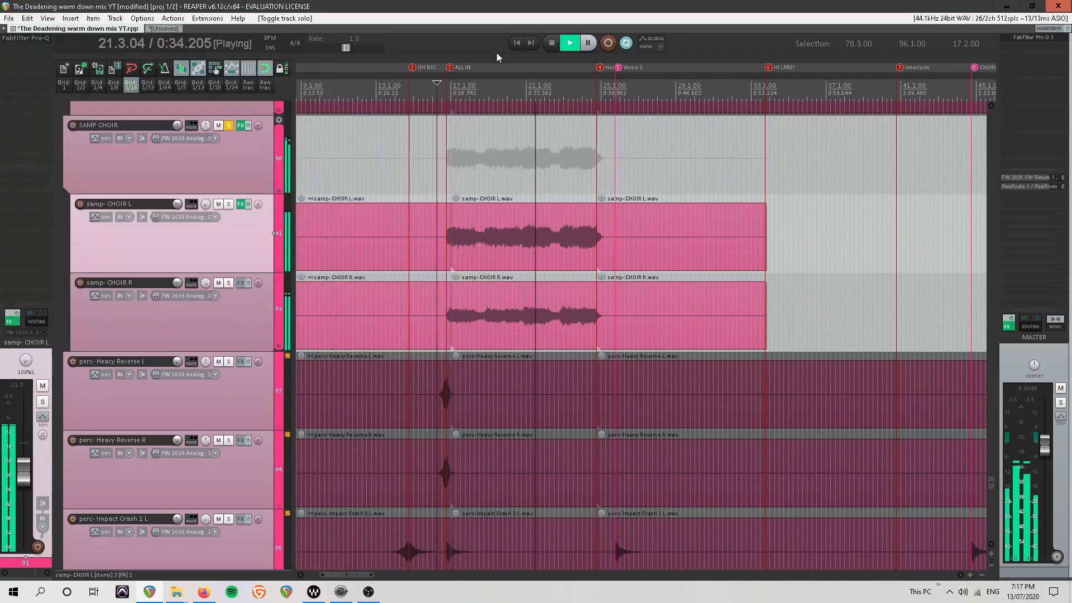
Stop playback, check the Doubler2 Stereo on the SAMP CHOIR bus, and unsolo the bus.
click(254, 168)
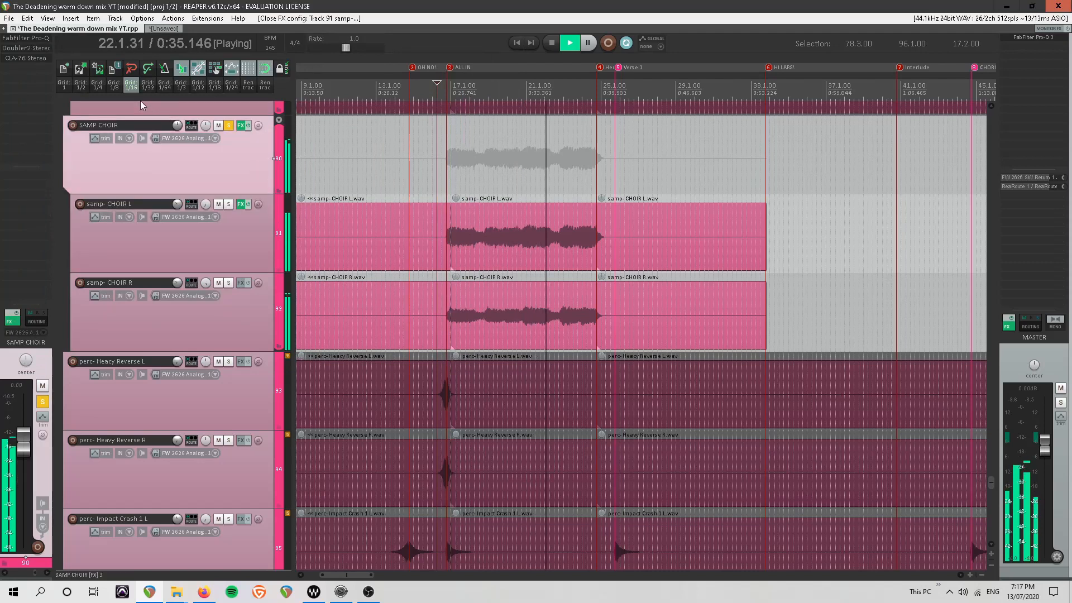
key(space)
click(45, 49)
click(335, 38)
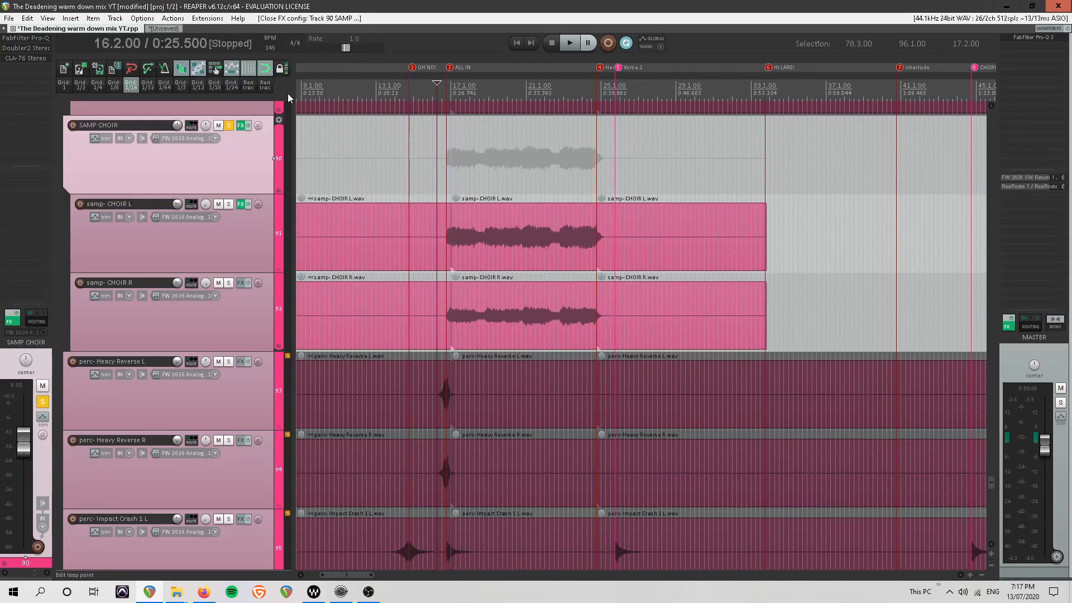
click(229, 126)
Solo the left and right tracks of Impact Crash 1 and Impact Crash 2.
scroll(250, 298, down, 3)
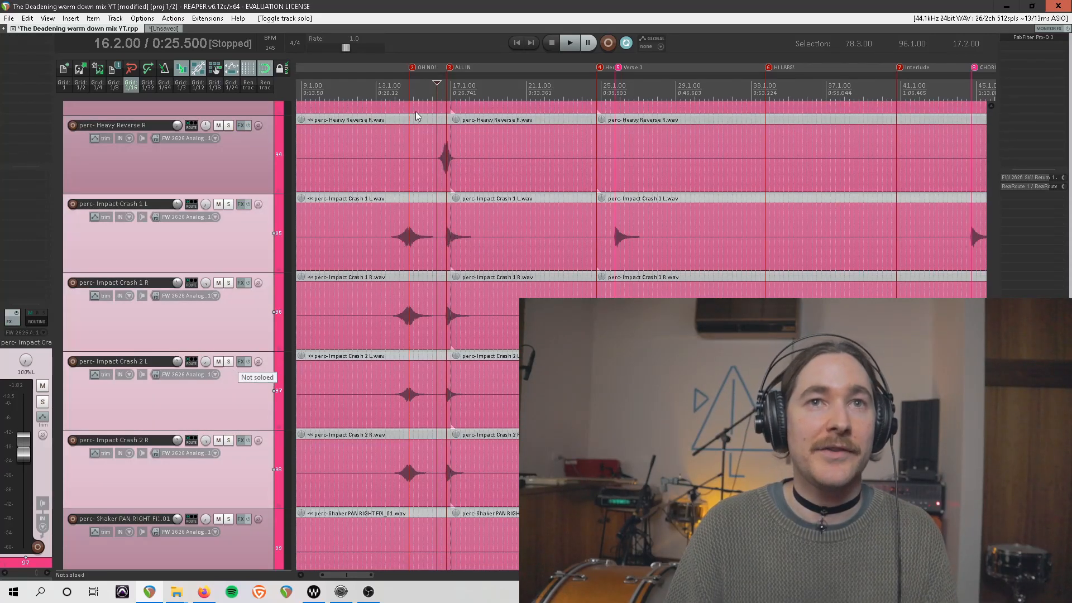
key(F6)
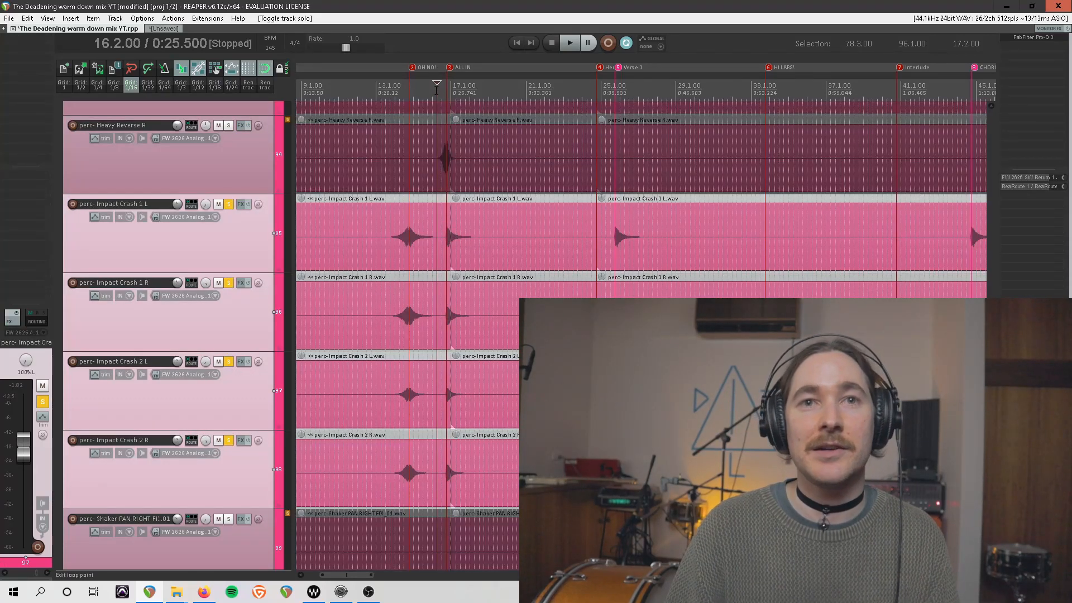
Play the soloed Impact Crash tracks from 16.2.00, stop playback, and unsolo all four.
key(space)
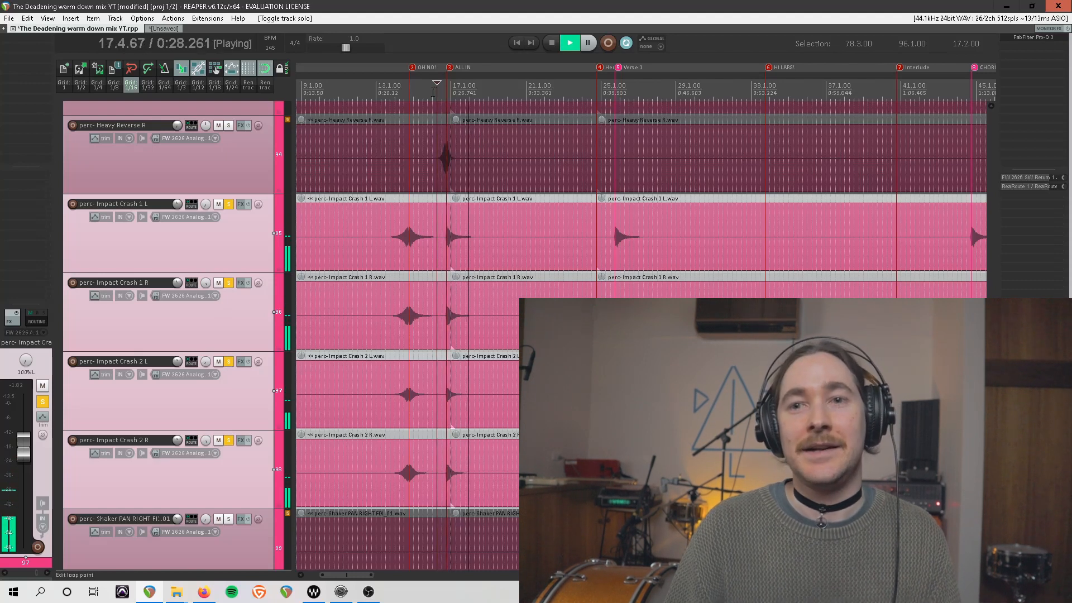
key(space)
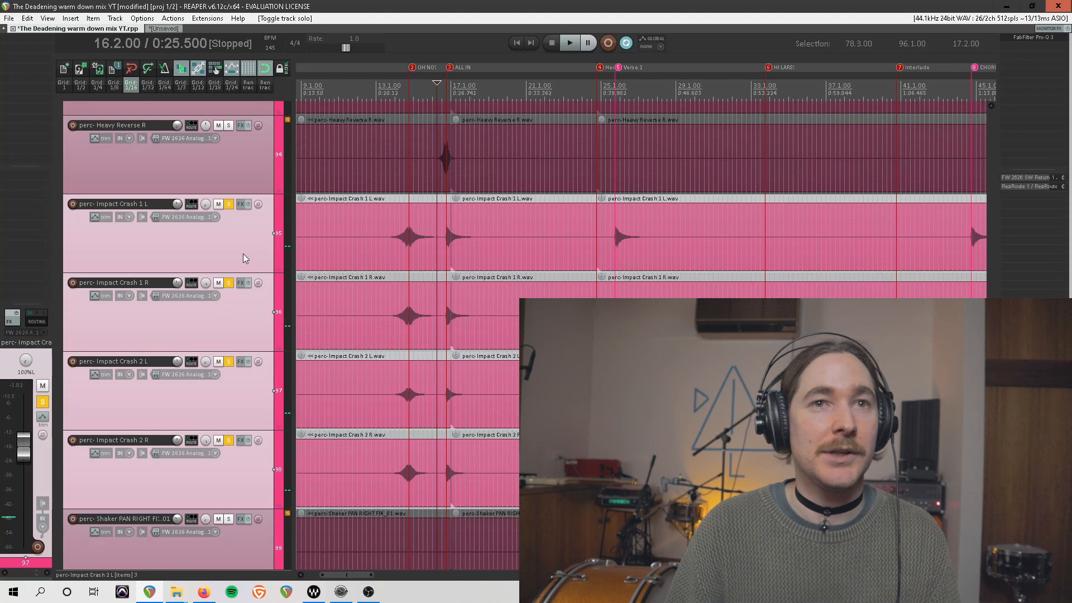
click(230, 204)
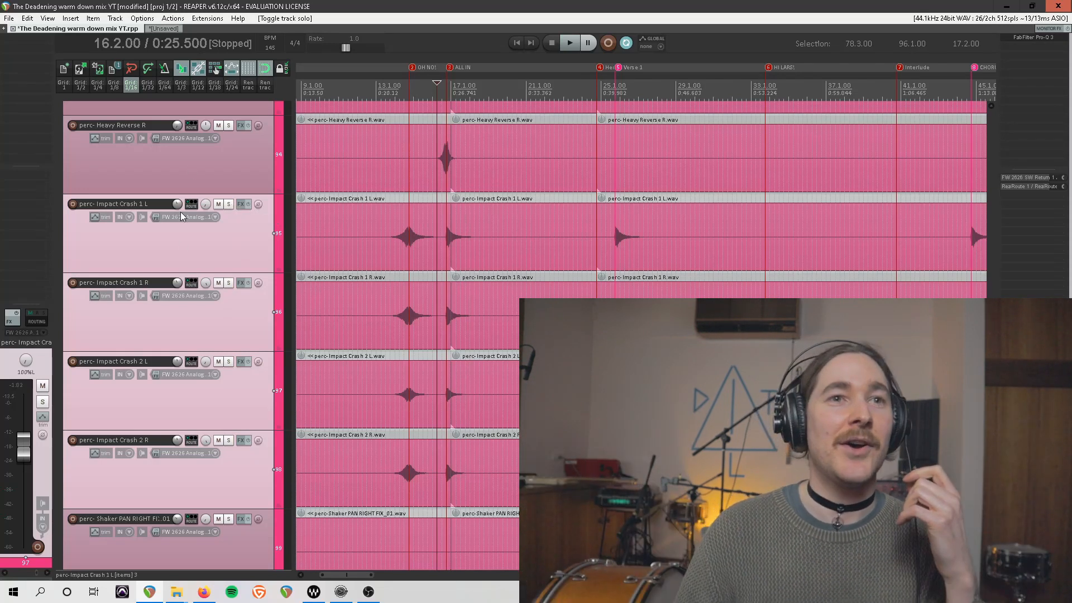
Compare the Heavy Reverse R track with the Impact Crash 2 pair and the Impact Crash 1 pair, selecting them in turn.
click(185, 245)
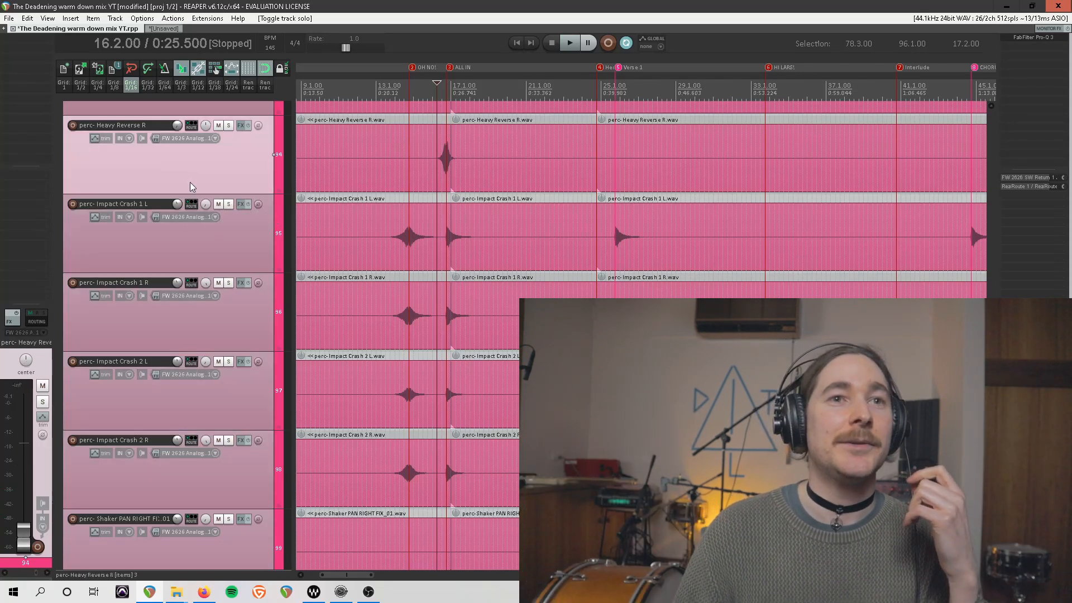
click(206, 402)
ctrl+click(207, 462)
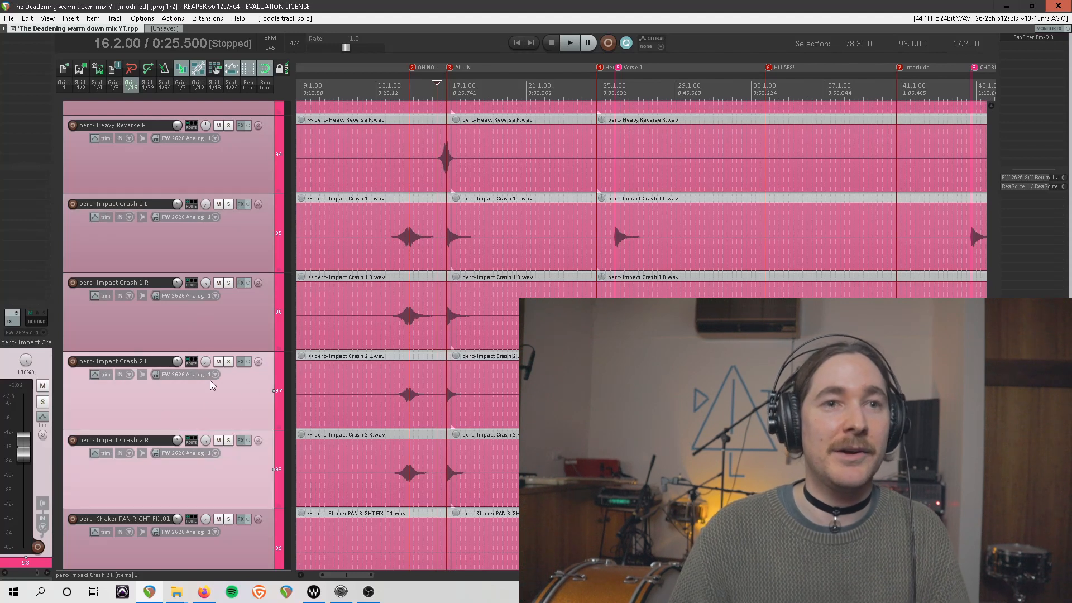
click(159, 304)
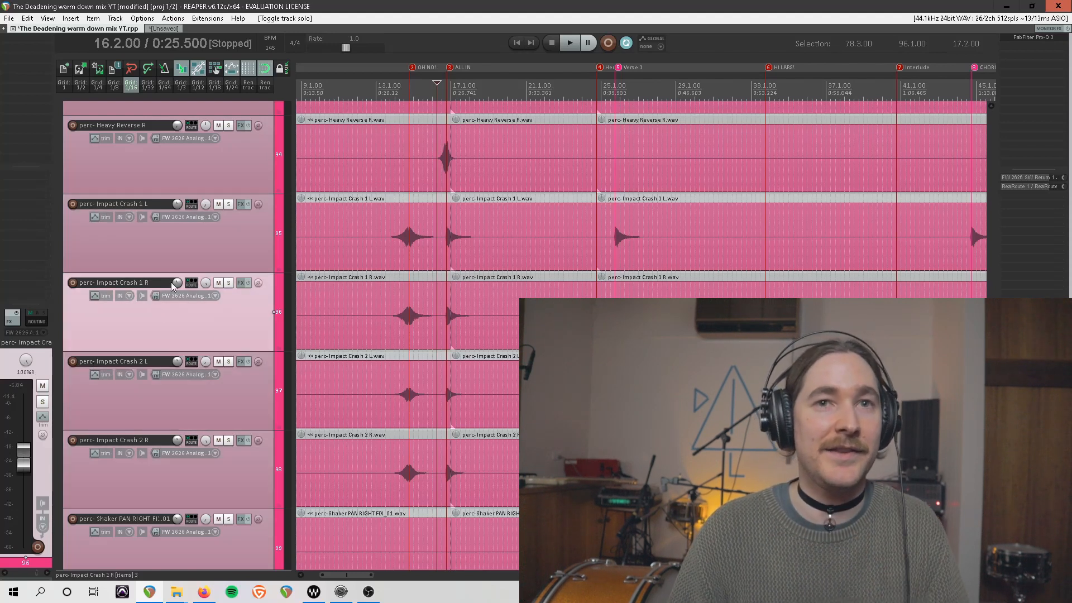
ctrl+click(208, 247)
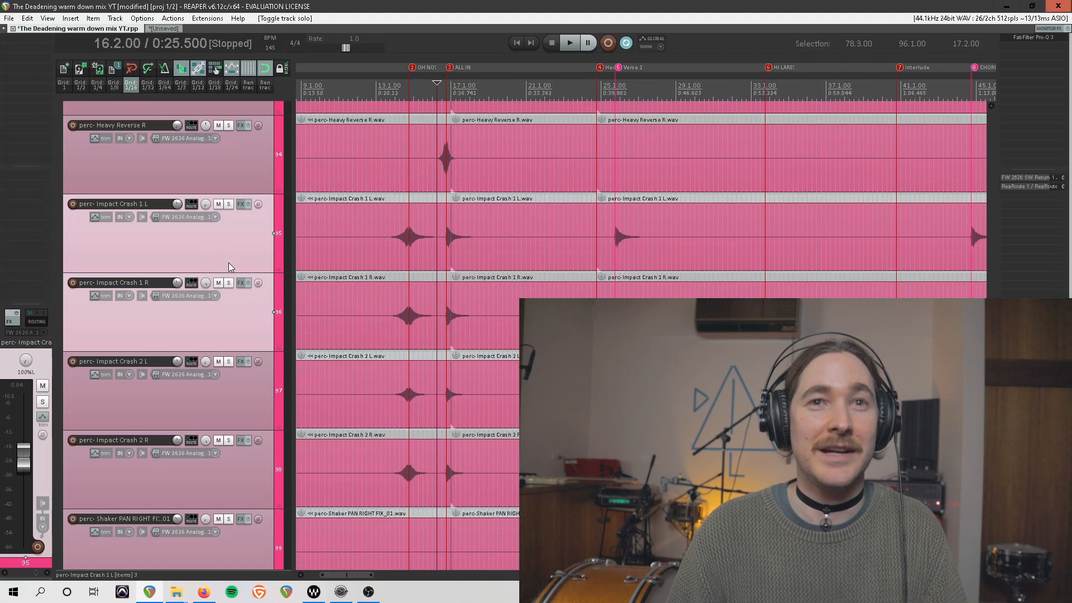
Solo the perc- Shaker PAN RIGHT track, play it from 44.3.00 just before the chorus, and unsolo it.
scroll(559, 151, right, 5)
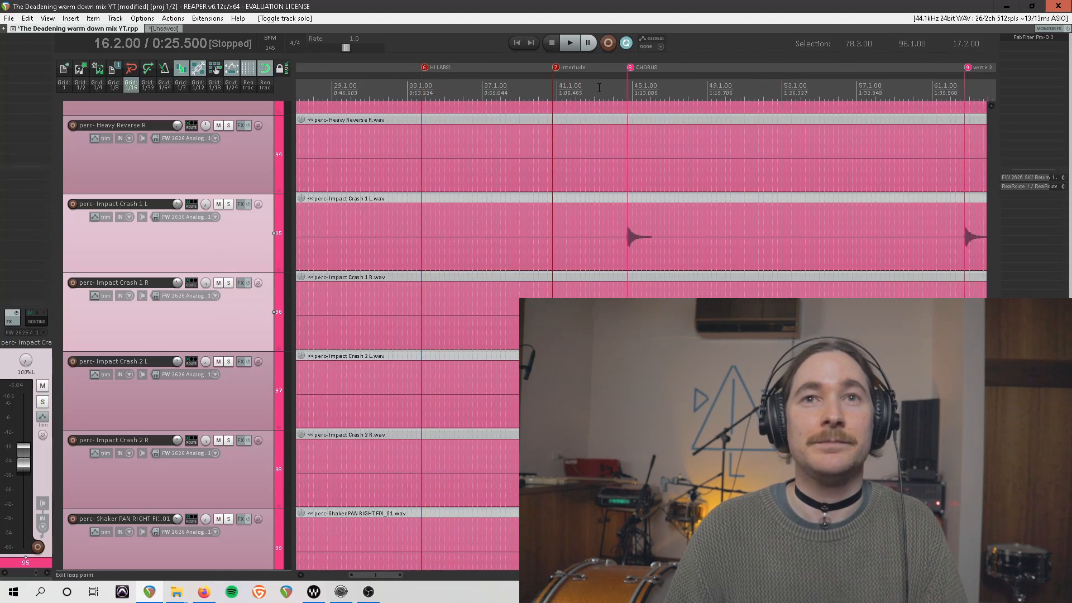
scroll(310, 229, down, 3)
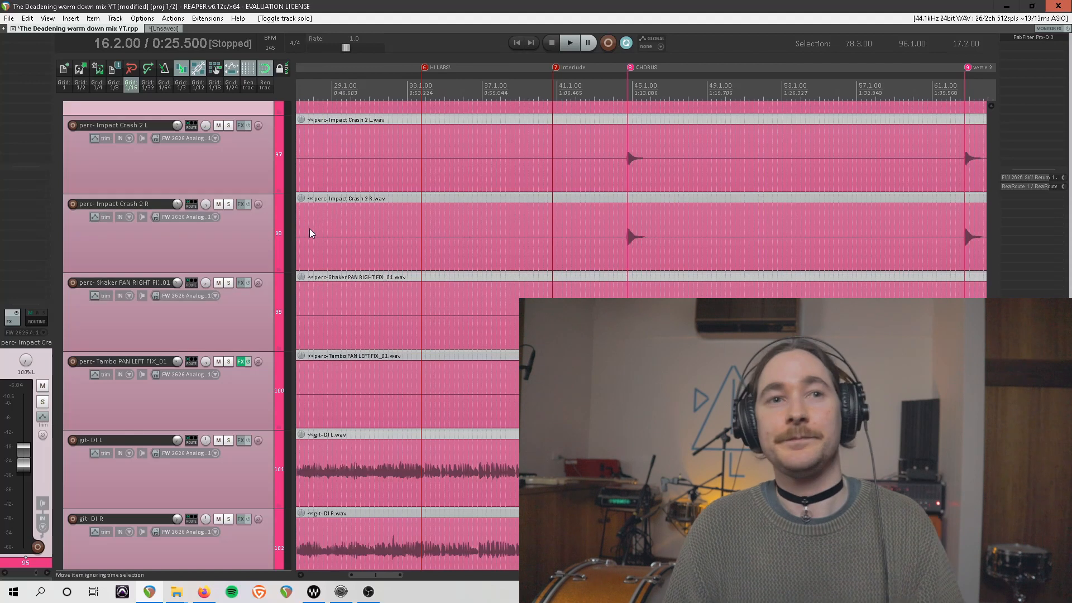
click(217, 327)
scroll(240, 291, right, 2)
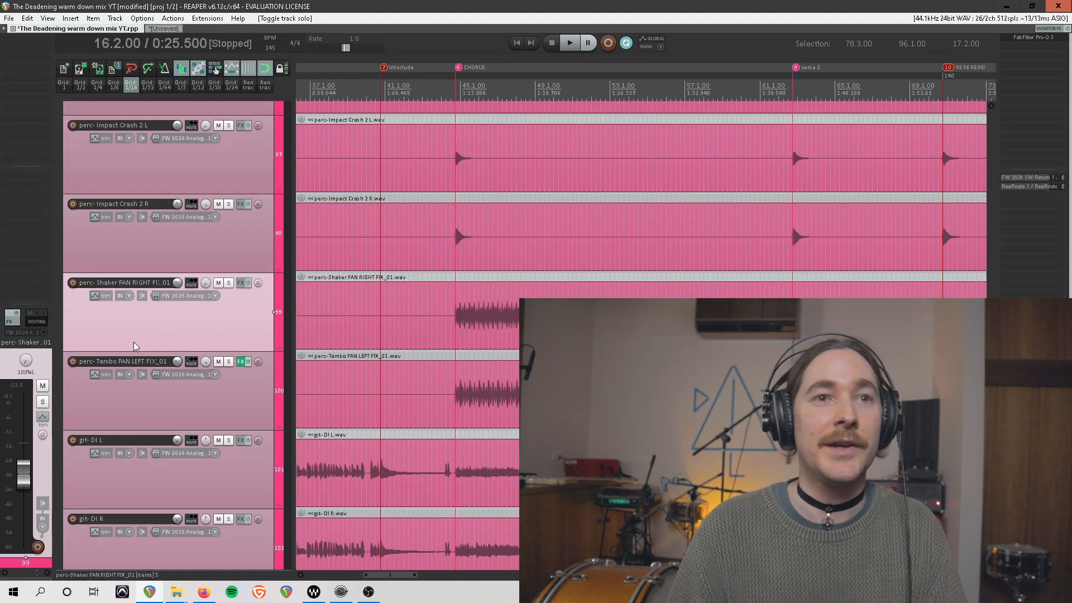
click(228, 285)
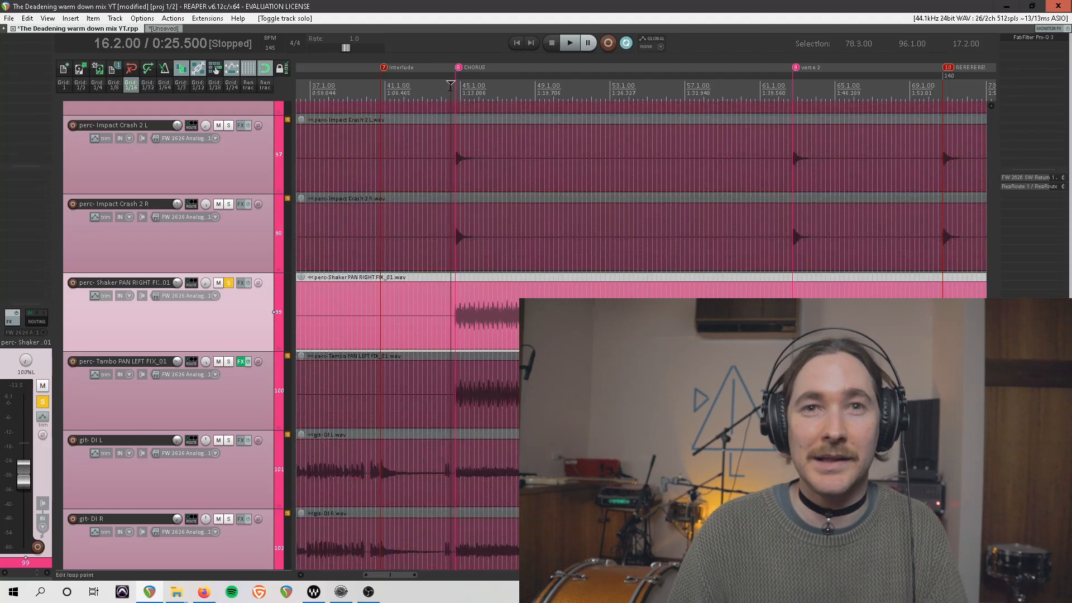
click(450, 87)
key(space)
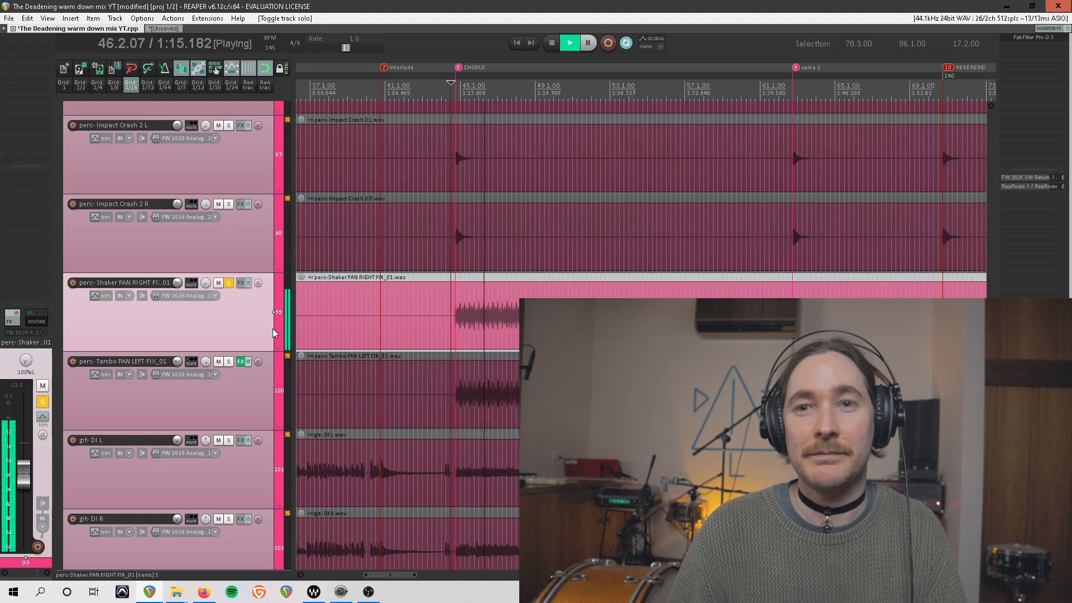
key(space)
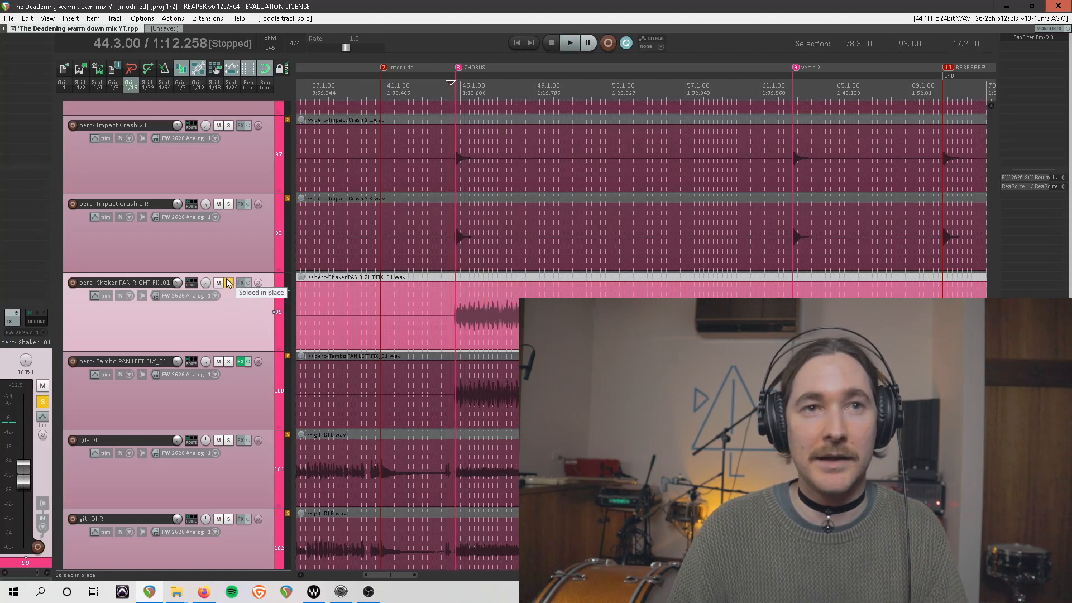
click(228, 283)
Solo the perc- Tambo PAN LEFT track, play it from 44.3.00, stop playback, and clear the solo.
click(234, 379)
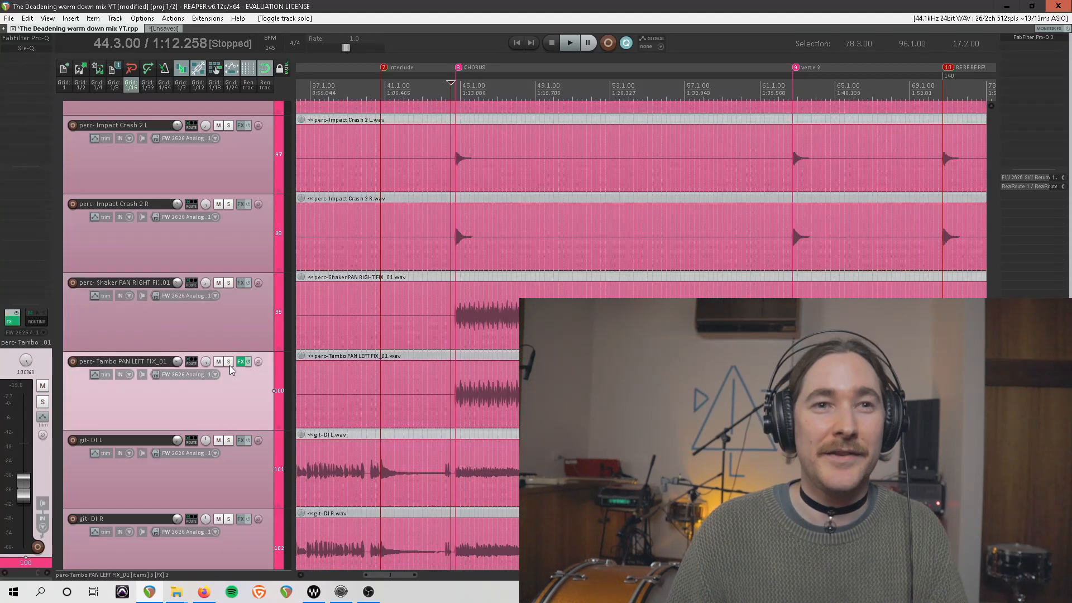
key(F6)
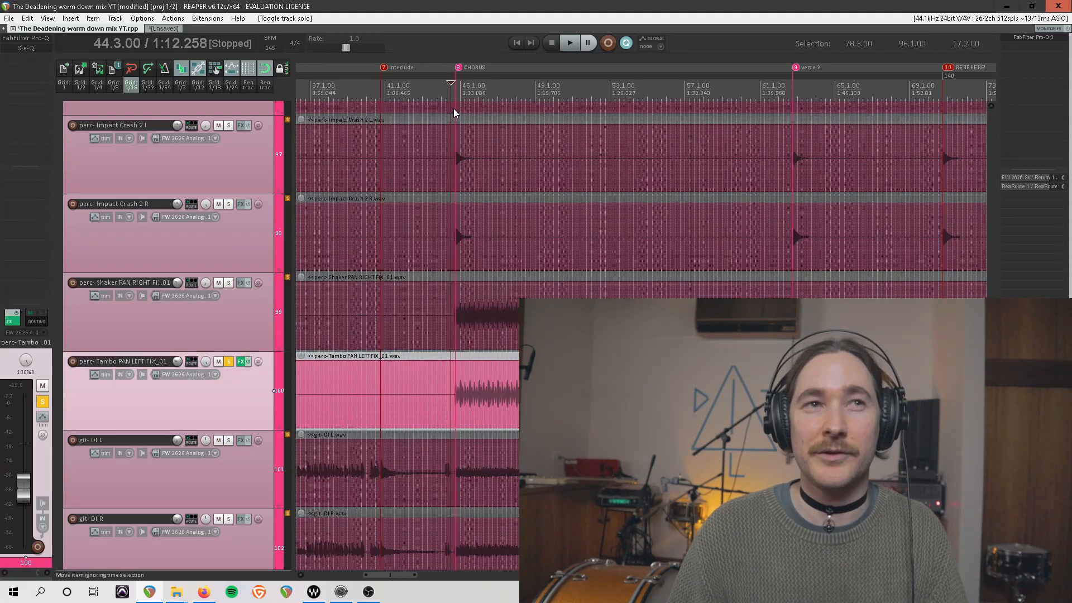
key(space)
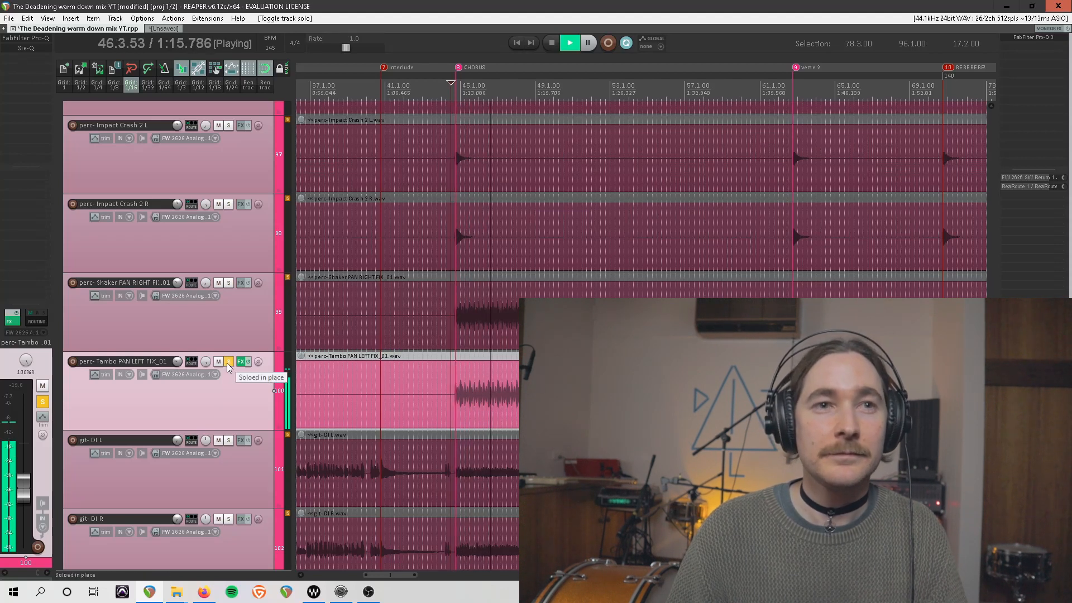
key(space)
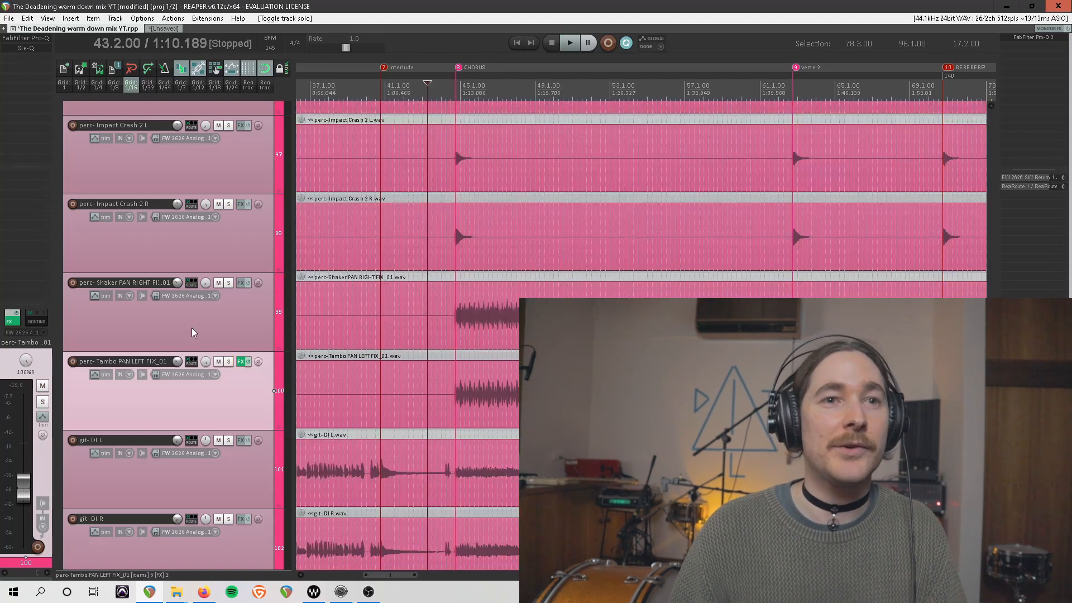
Play the full mix from 43.2.00 with the shaker and tambo tracks selected, muting and unmuting both to compare.
click(192, 327)
click(197, 406)
ctrl+click(210, 330)
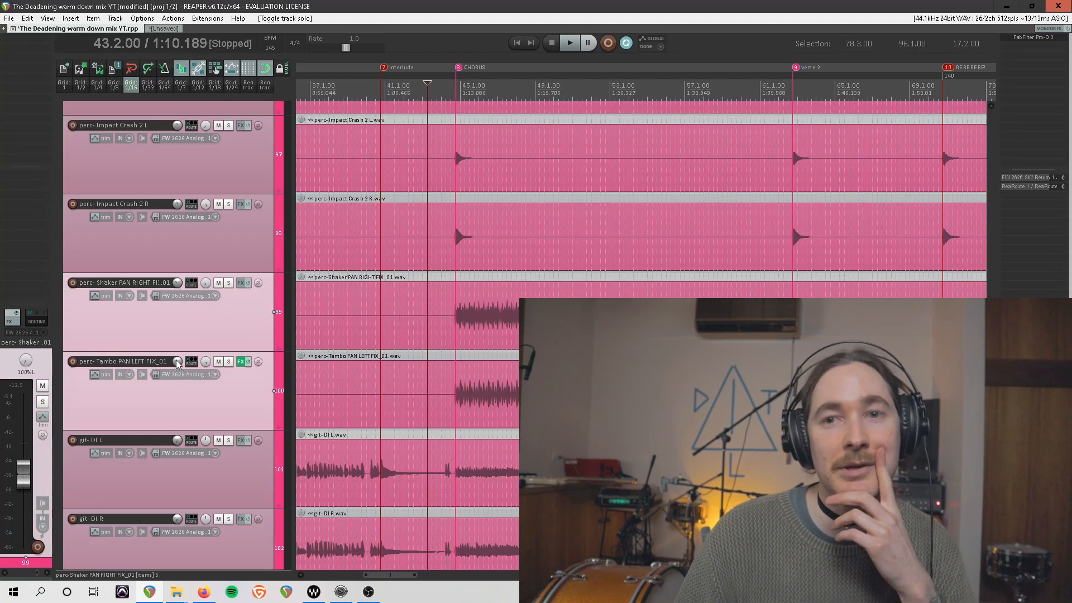
key(space)
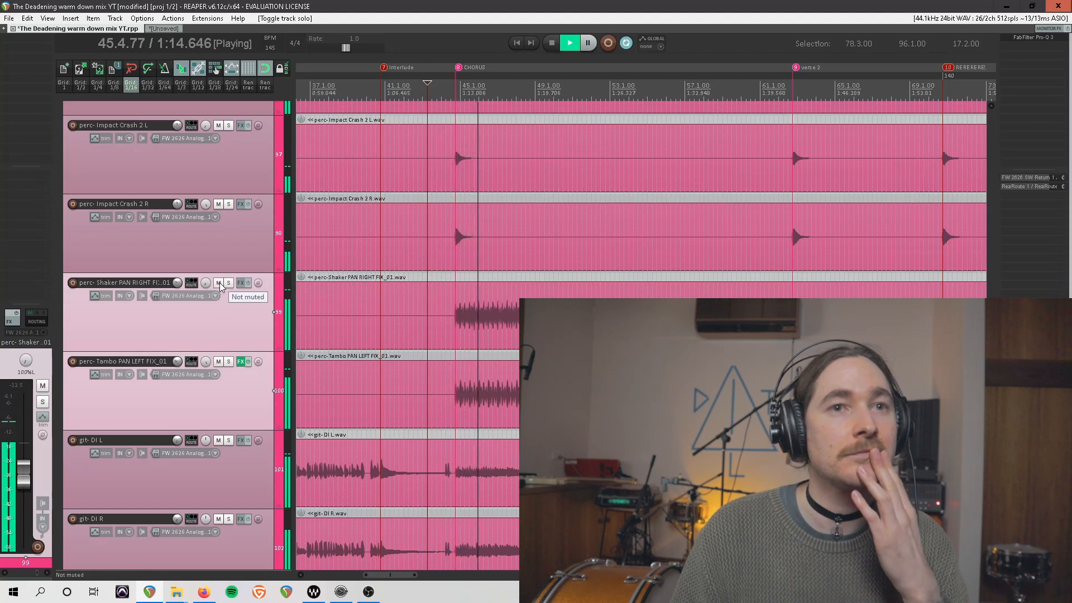
click(219, 283)
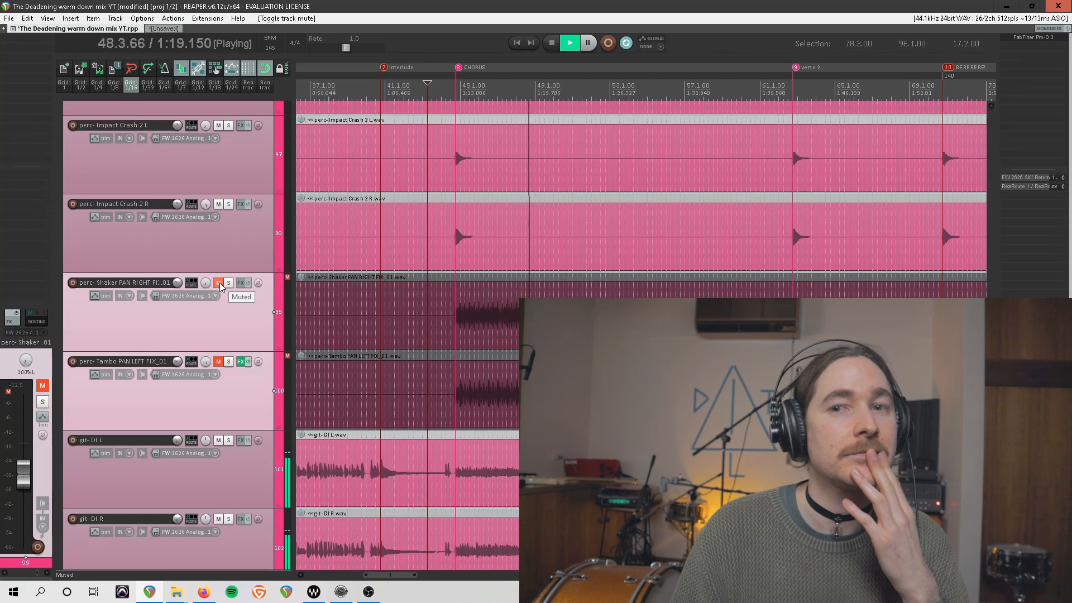
click(219, 283)
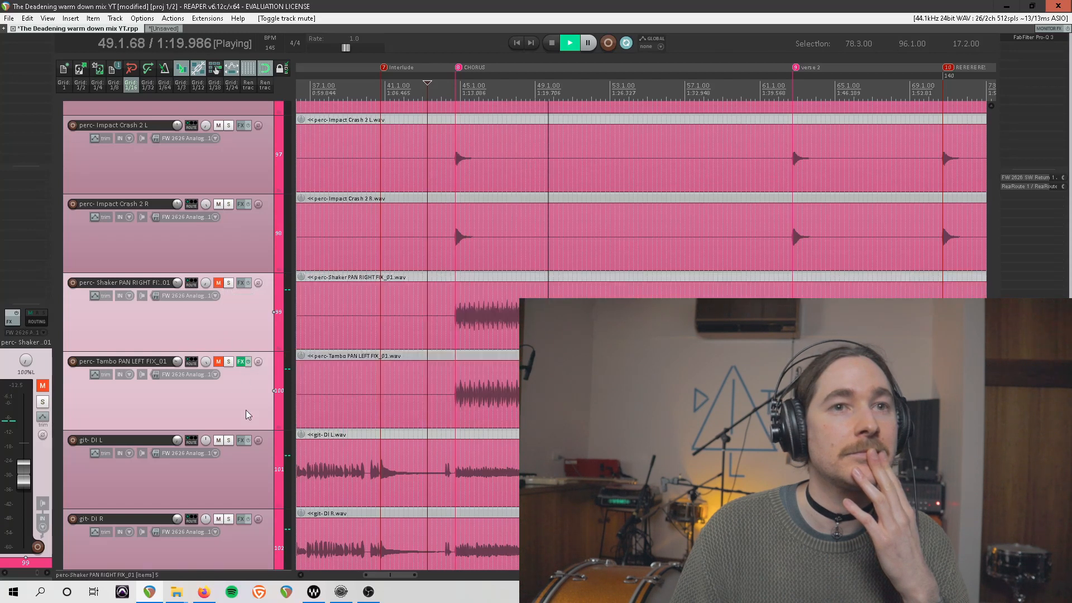
key(F5)
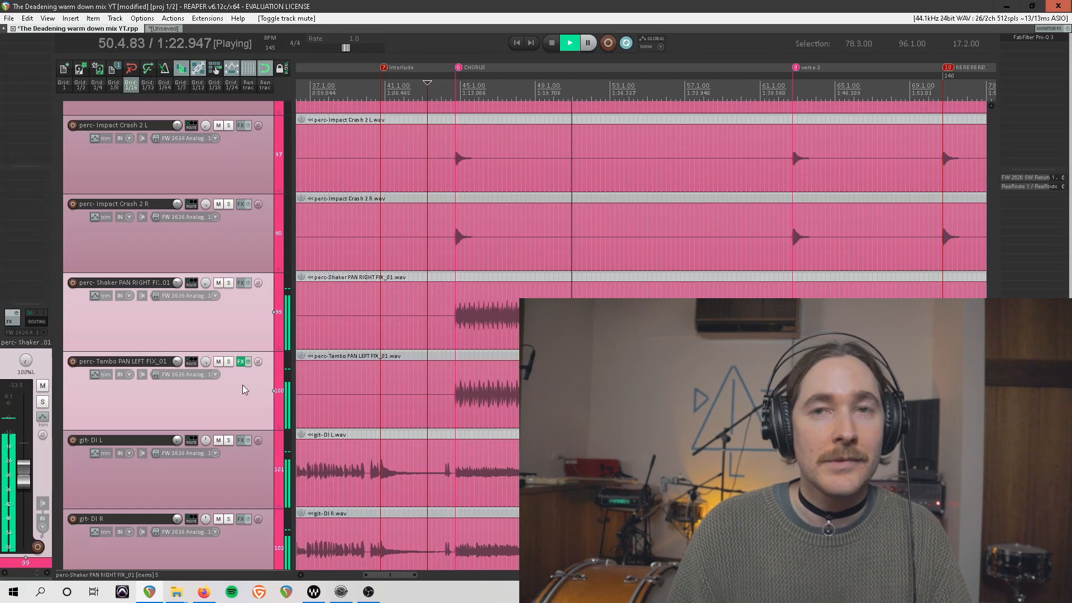
key(space)
Solo the left and right samp- Chorus Drone tracks, play them from 43.2.00, and unsolo them.
scroll(239, 380, down, 4)
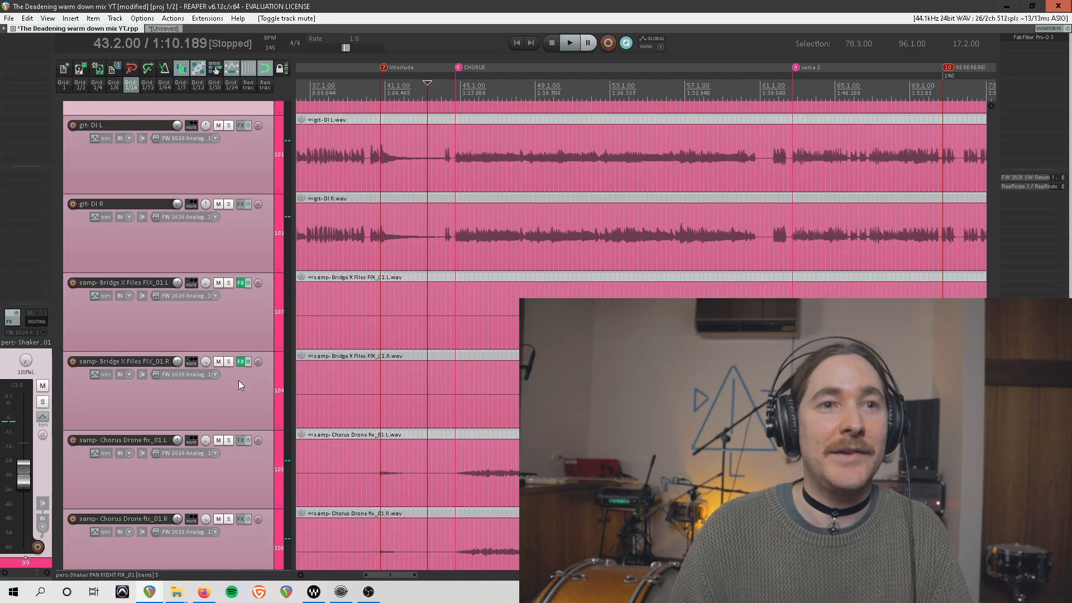
scroll(248, 376, down, 1)
scroll(248, 377, down, 1)
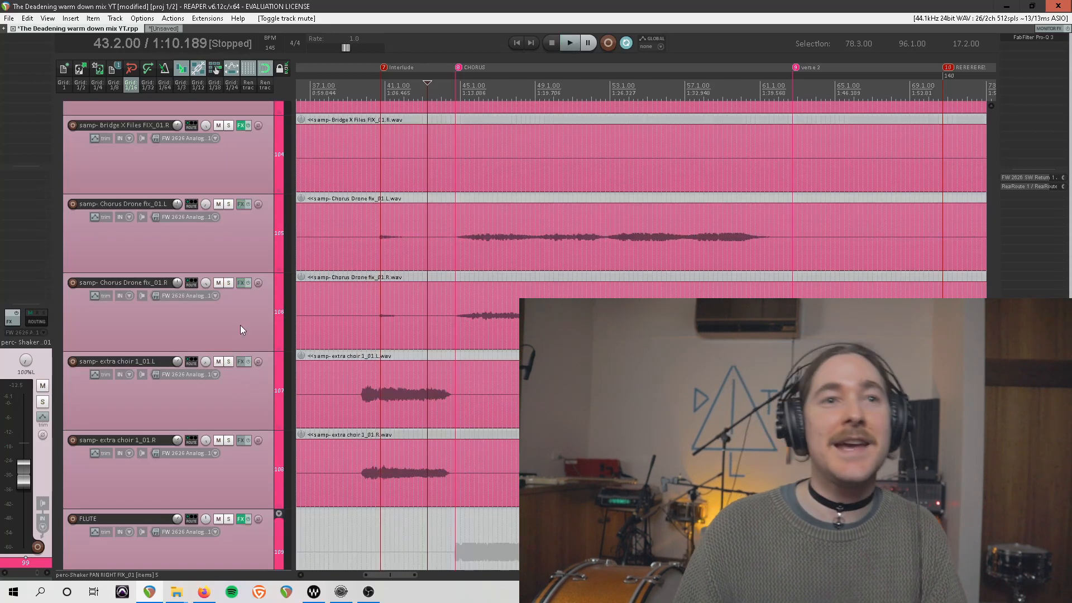
click(222, 257)
ctrl+click(213, 310)
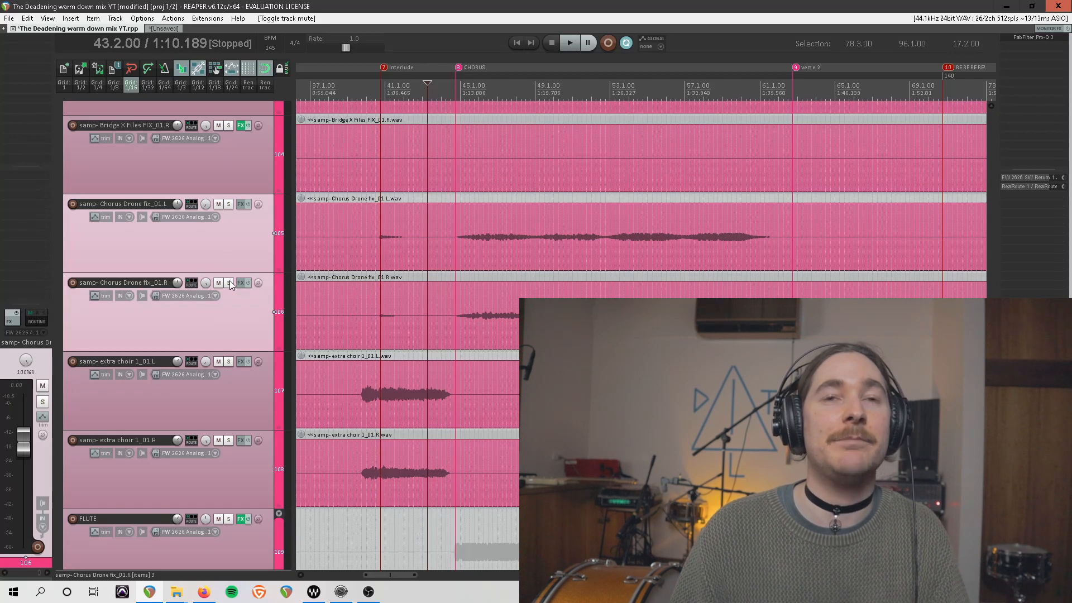
click(229, 283)
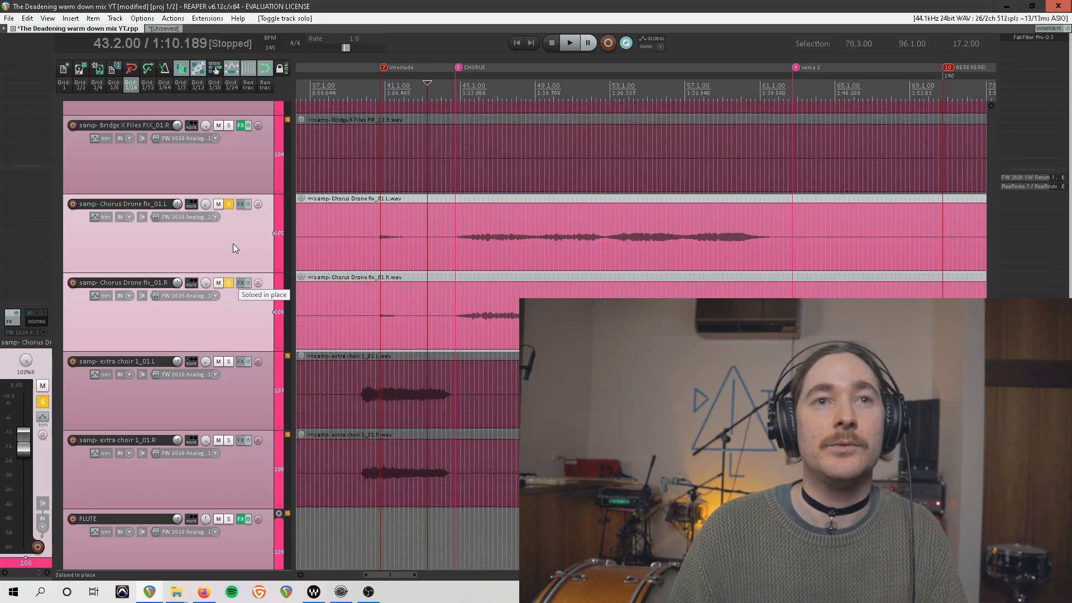
key(space)
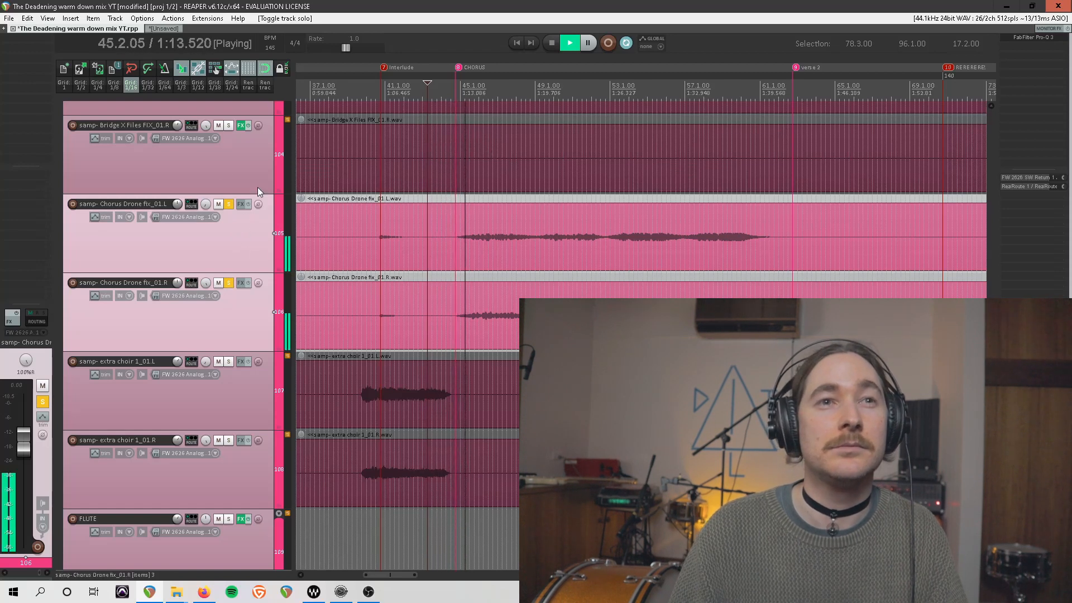
click(241, 170)
click(229, 223)
click(243, 300)
click(244, 235)
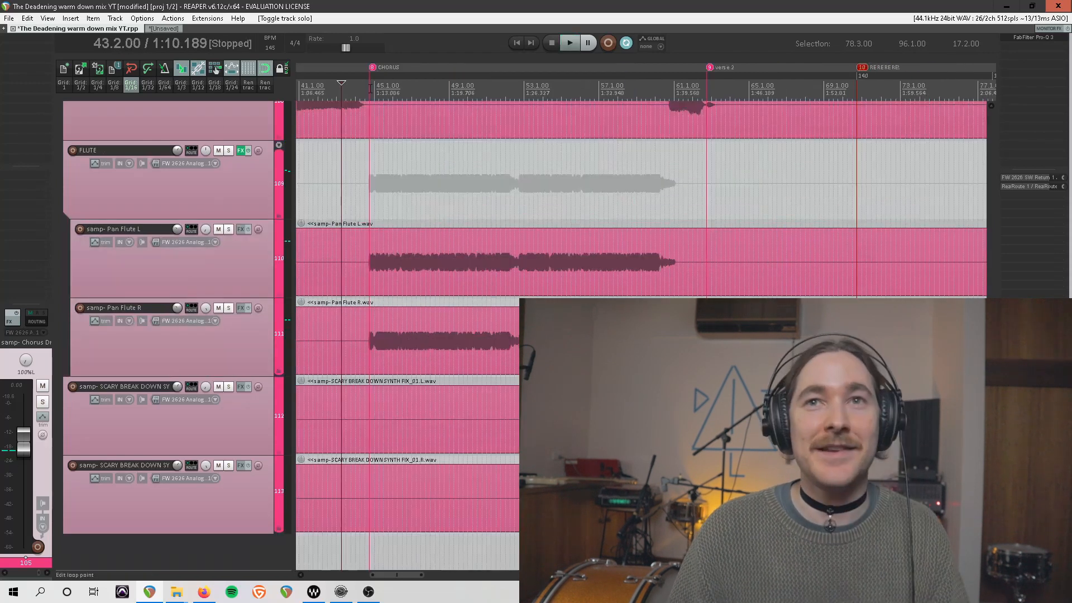
Make a time selection over the chorus from 44.4.00 to 62.3.00 and solo the FLUTE folder track.
drag(369, 96, 706, 96)
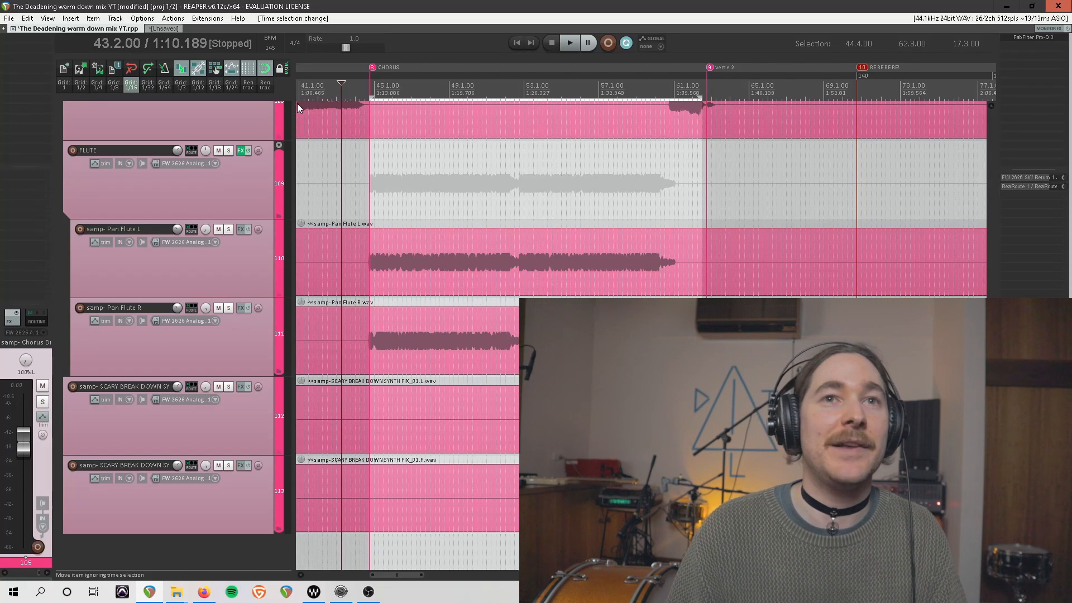
click(211, 342)
click(230, 173)
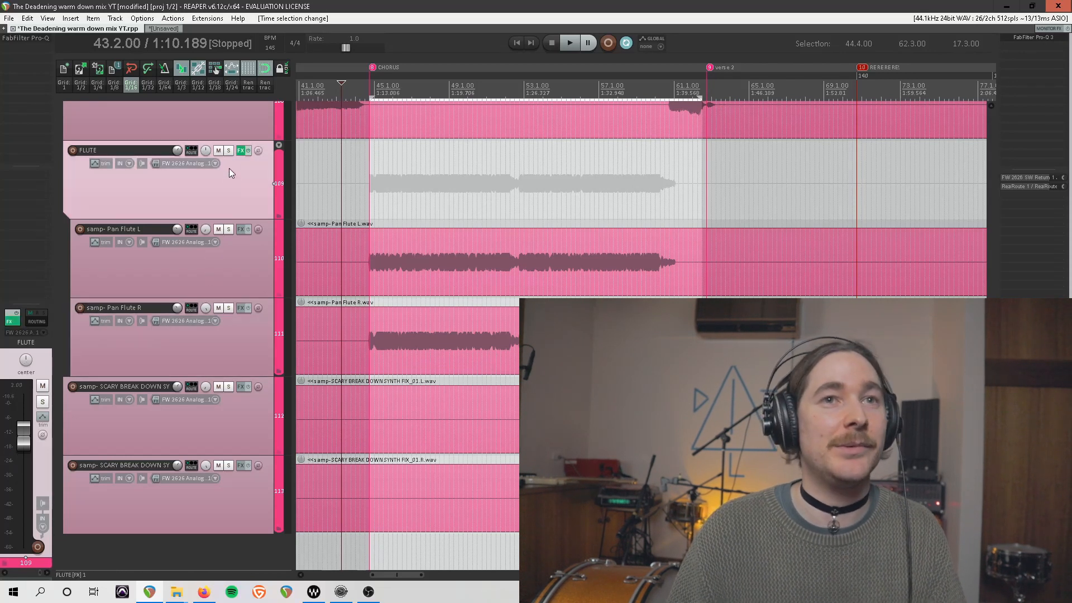
click(229, 151)
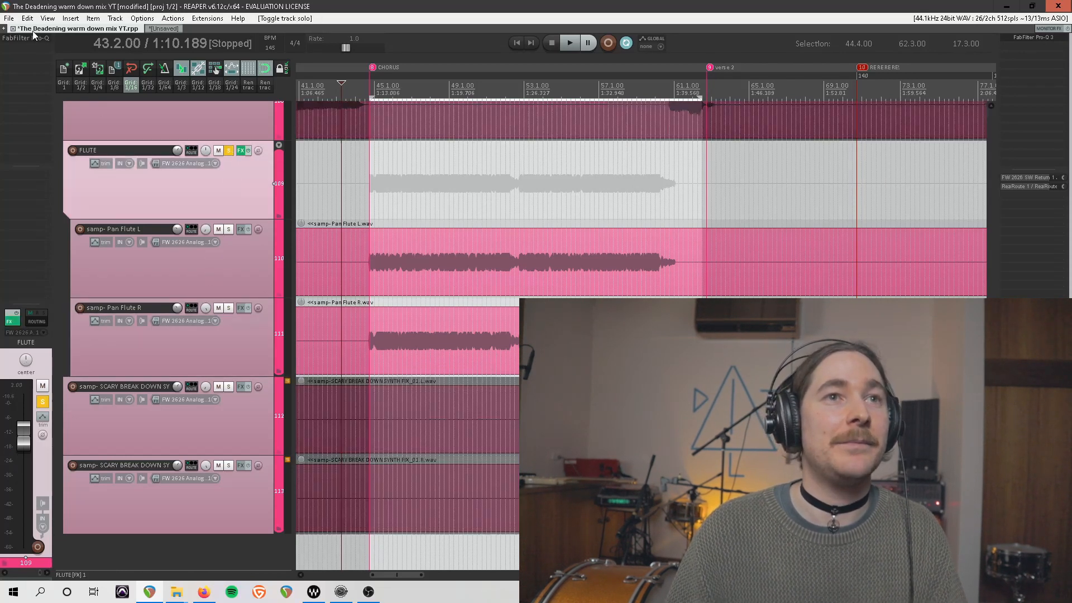
Check the FabFilter Pro-Q 3 on the FLUTE folder while playing it from 43.2.00, stop playback, and unsolo the folder.
click(28, 39)
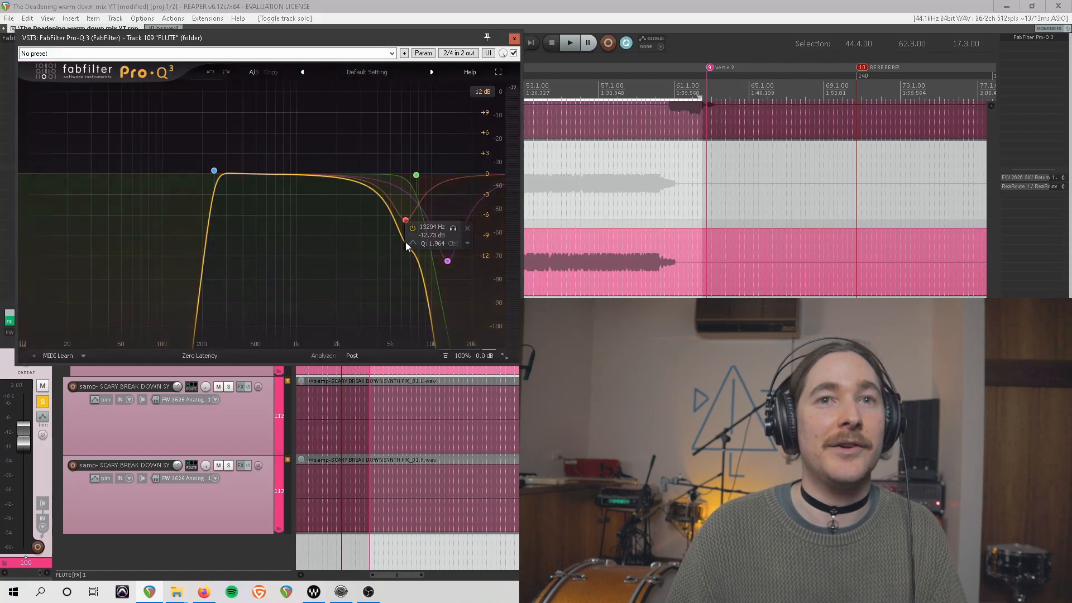
key(space)
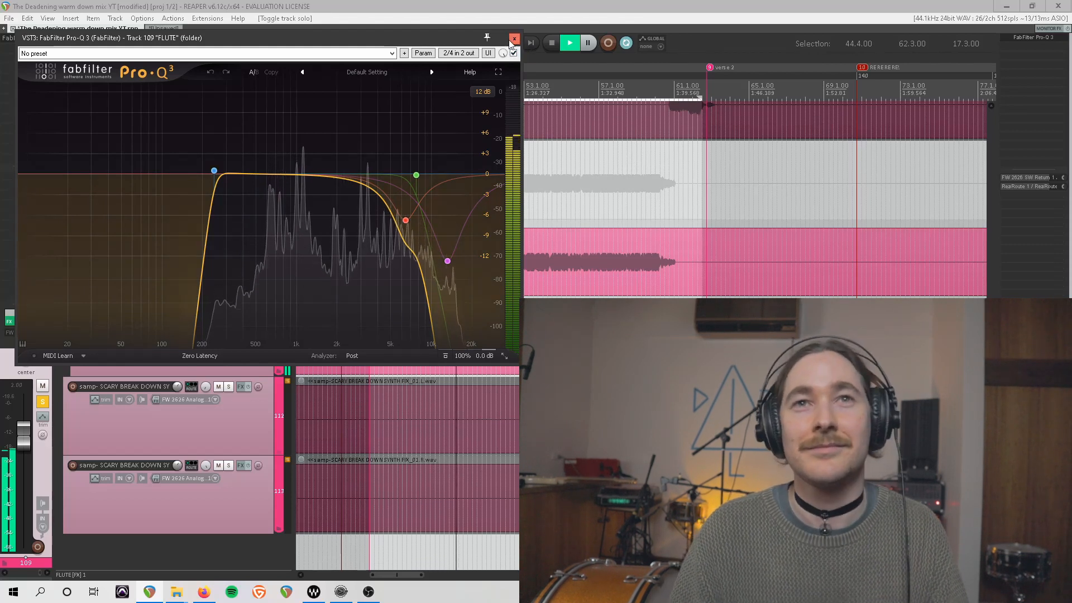
click(513, 40)
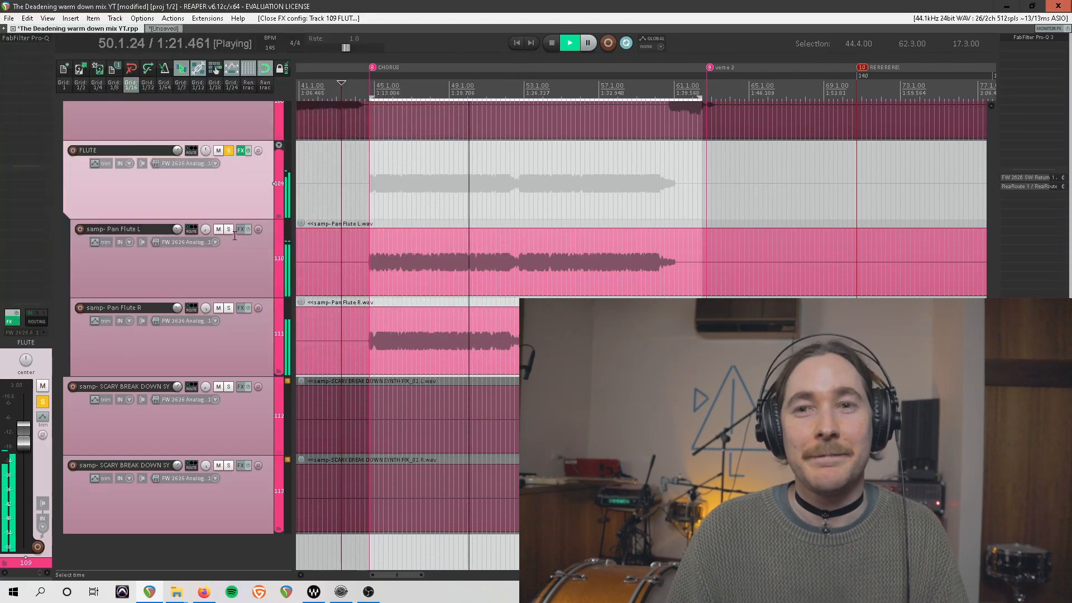
key(space)
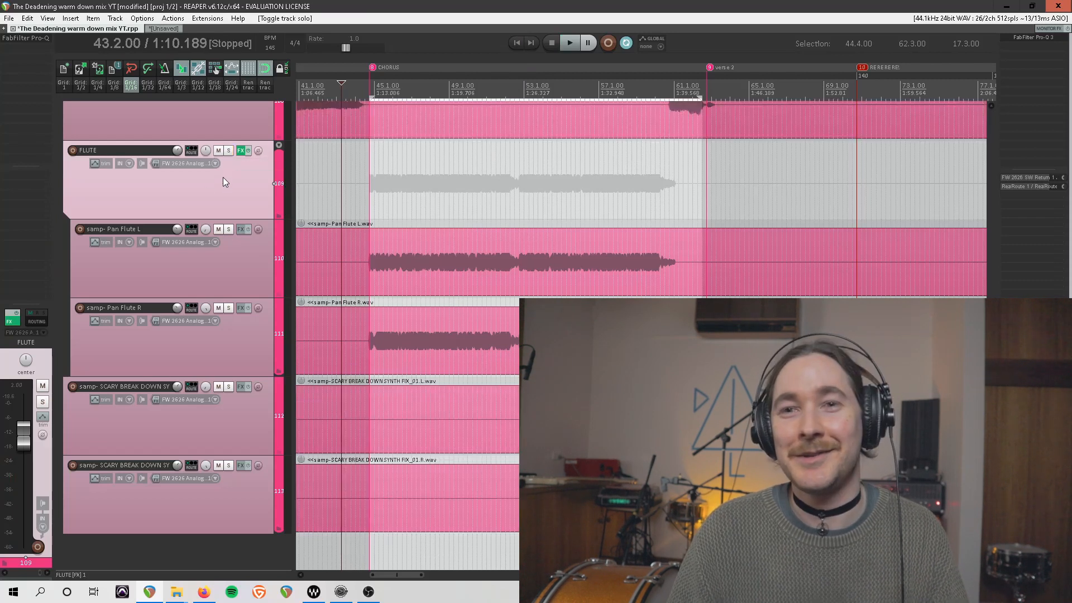
Play the full mix from 43.2.00 and set the FLUTE folder track's volume to 3.5 dB in its routing settings.
key(space)
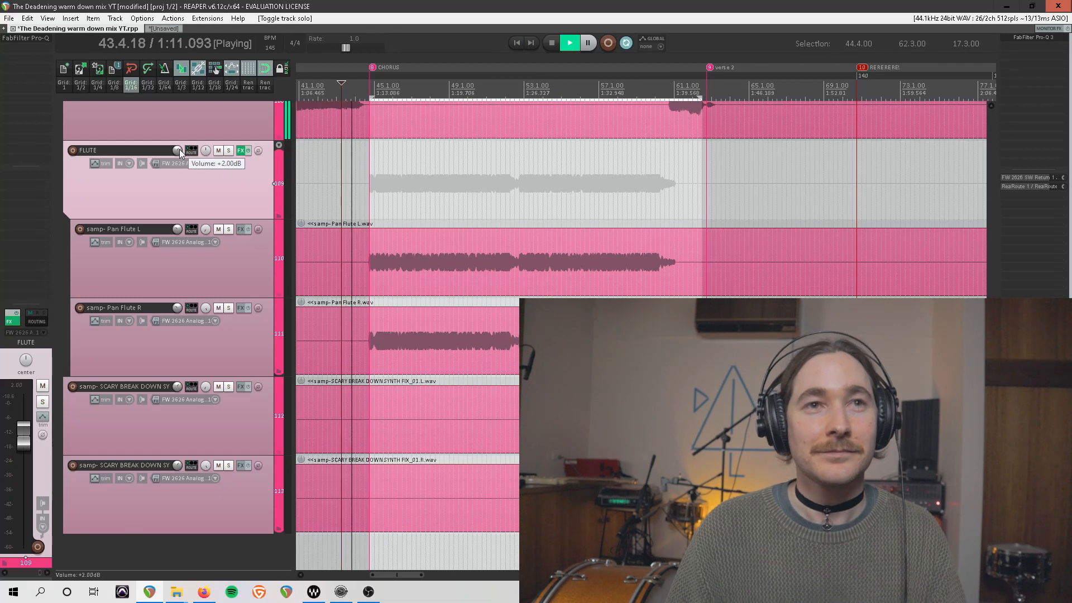
right_click(180, 150)
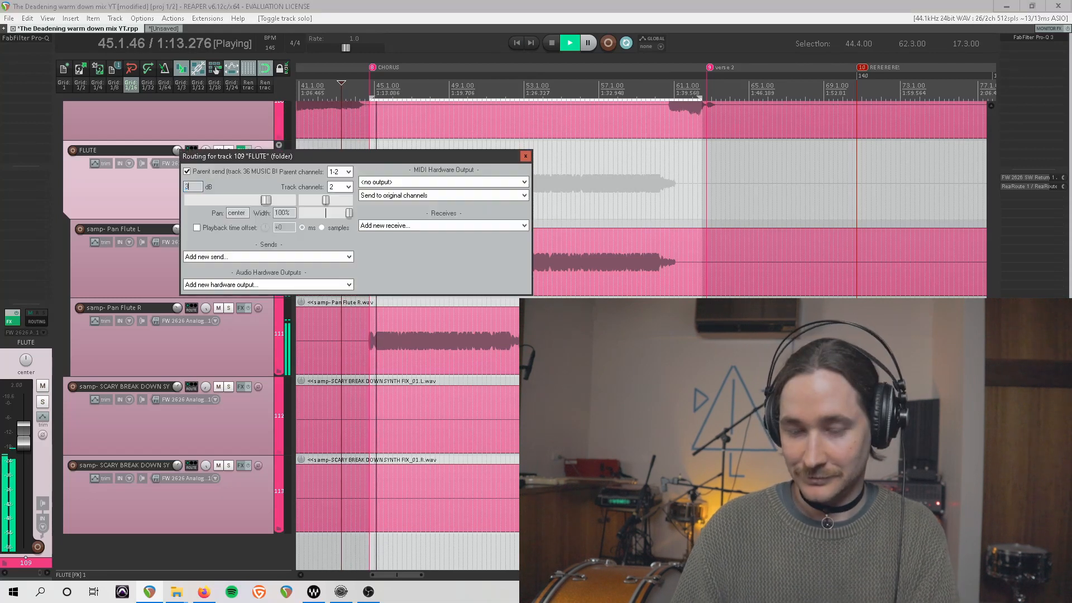
text(3)
key(Return)
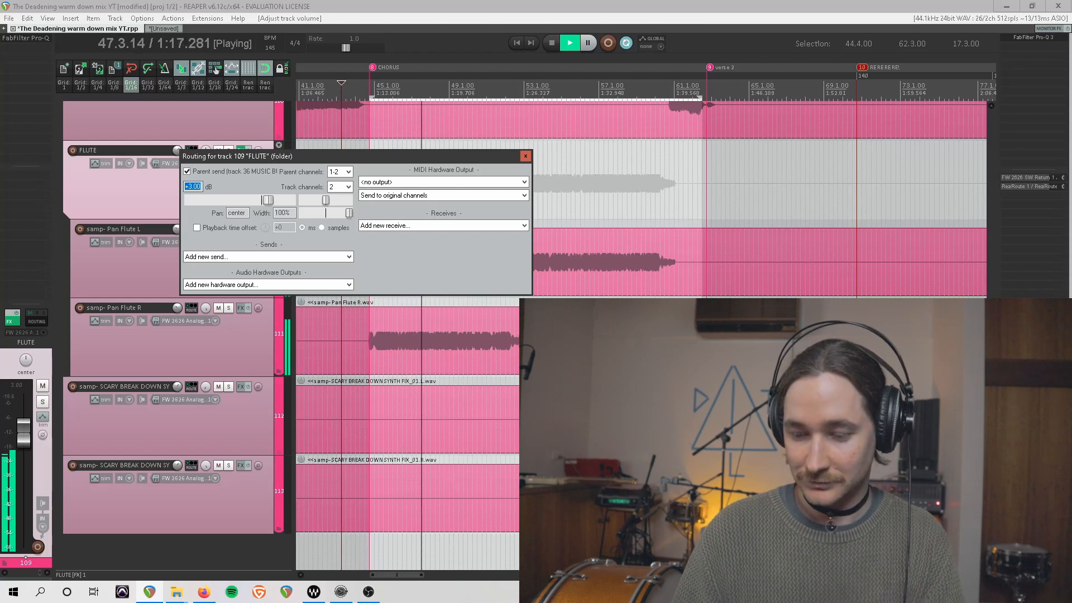
text(3.5)
click(525, 156)
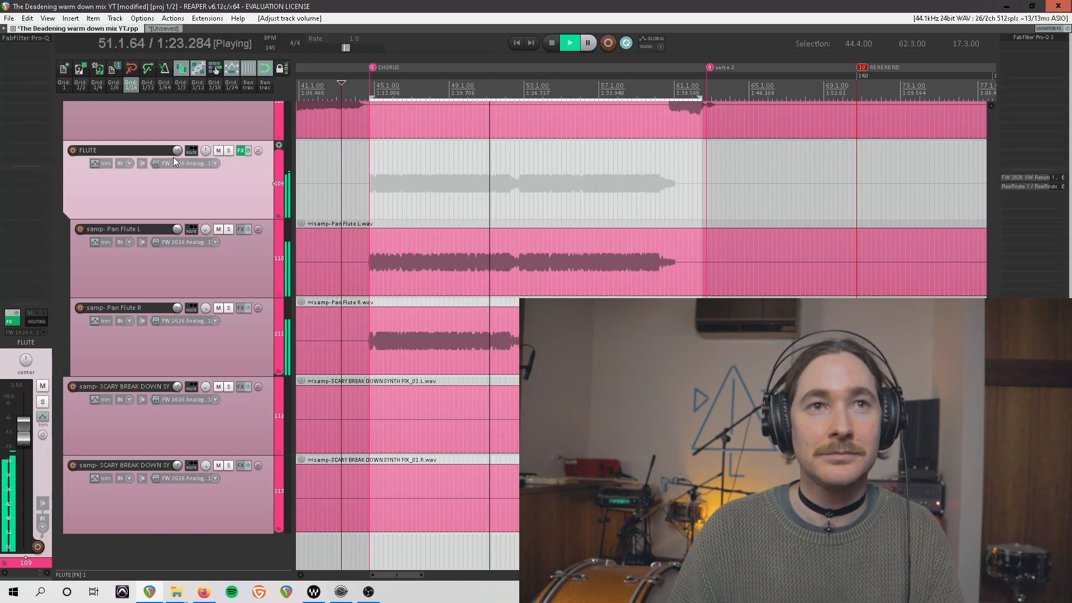
Mute and unmute the FLUTE folder during playback to compare the chorus with and without it, and stop playback.
click(219, 149)
click(219, 151)
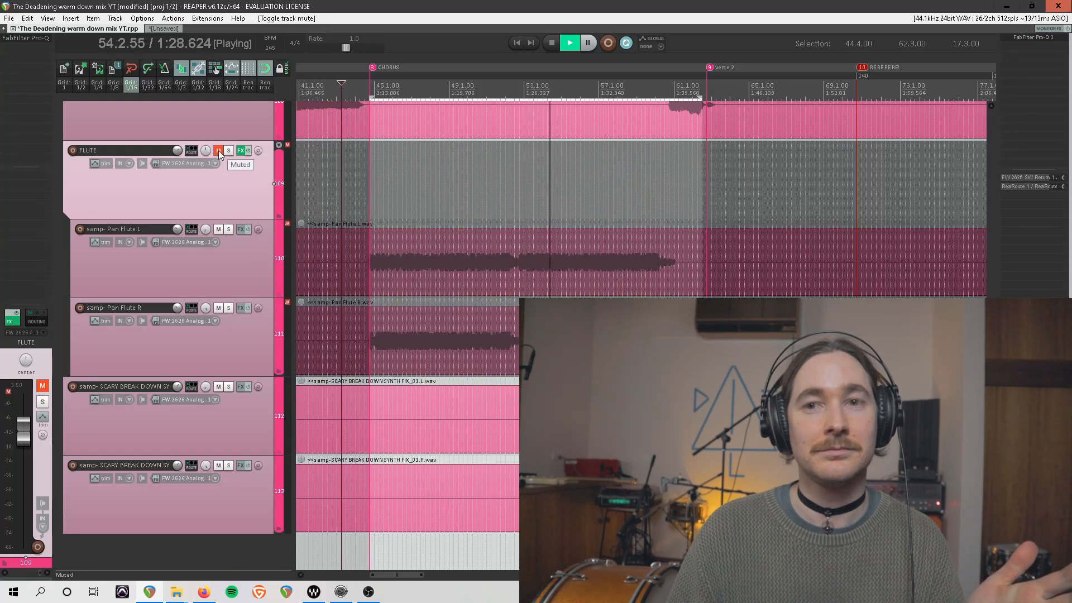
click(219, 152)
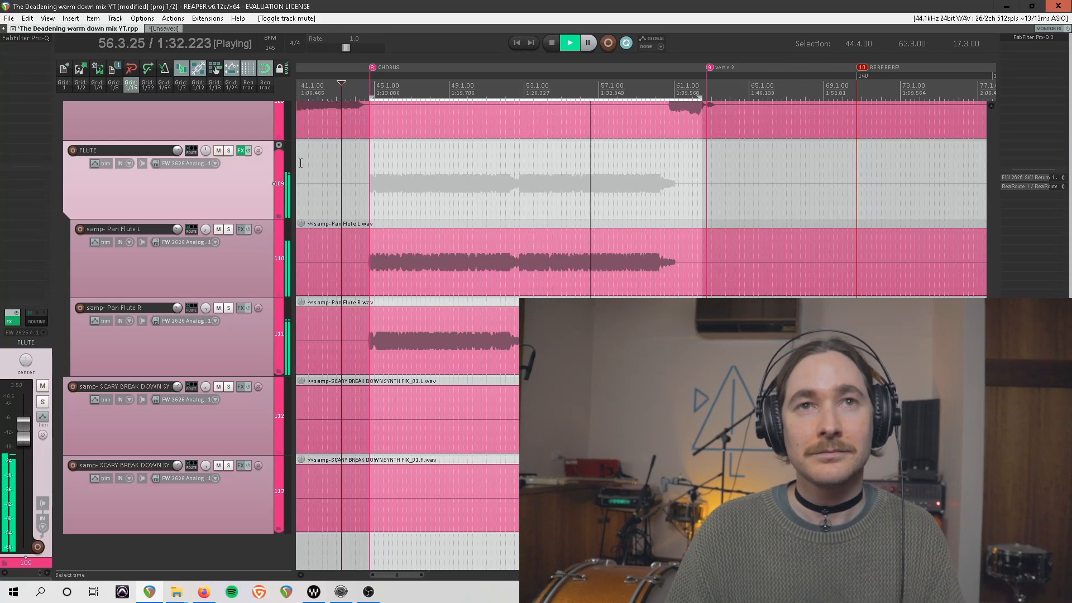
key(space)
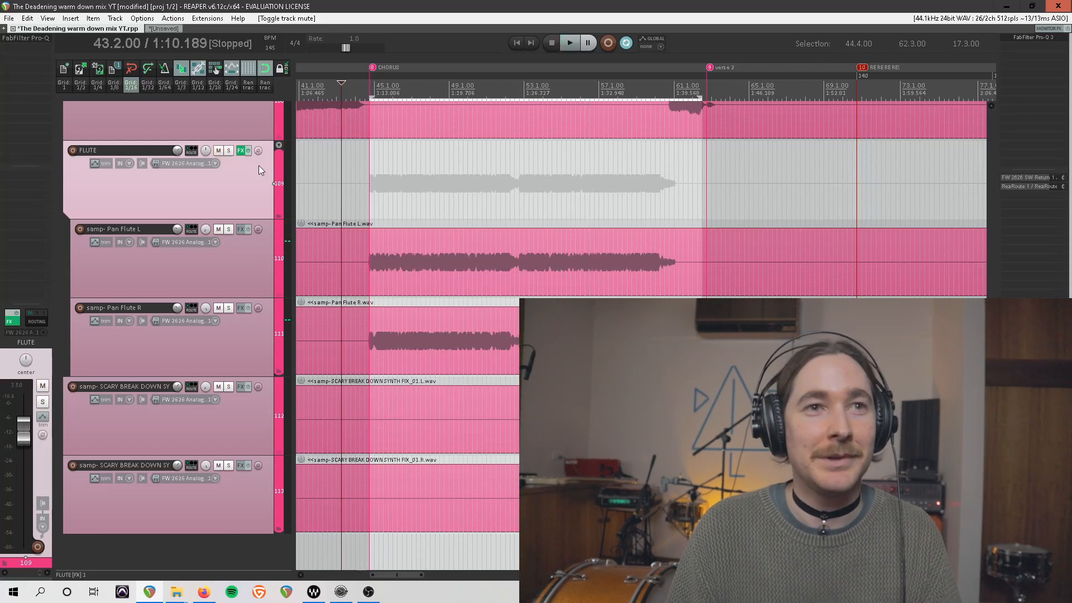
Select both samp- SCARY BREAK DOWN SYNTH tracks near 70.2.00 and solo them along with the FLUTE folder.
scroll(564, 346, down, 4)
scroll(742, 346, up, 4)
scroll(497, 93, up, 2)
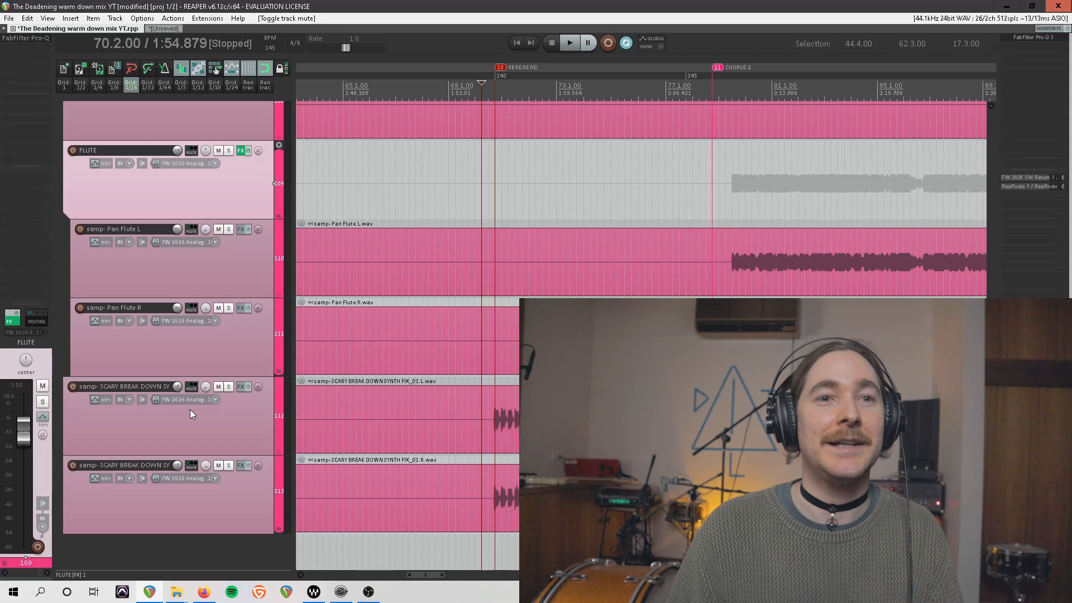
click(219, 455)
right_click(224, 468)
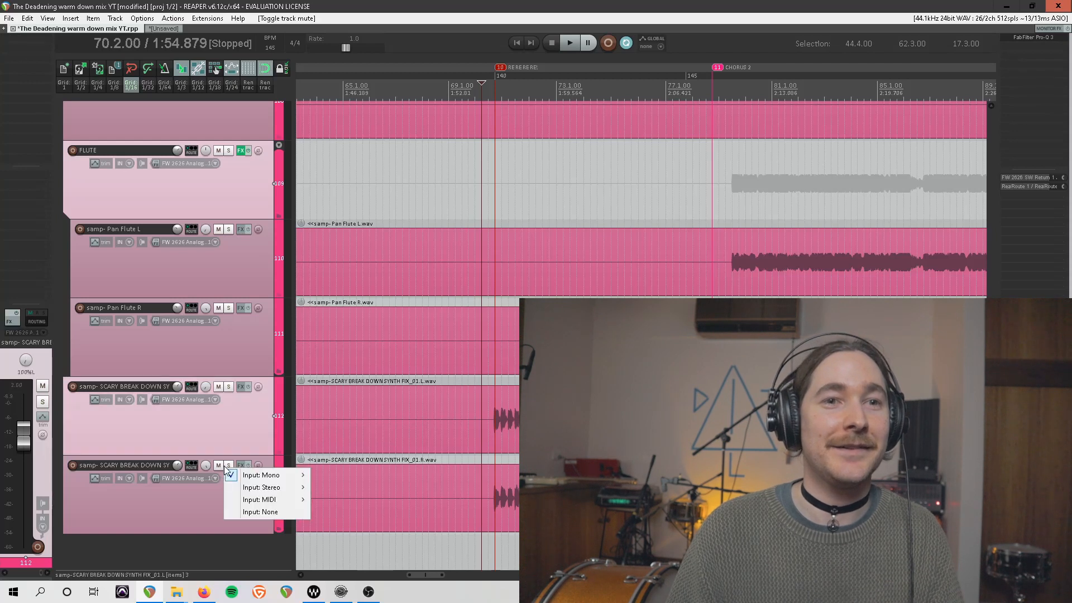
click(186, 506)
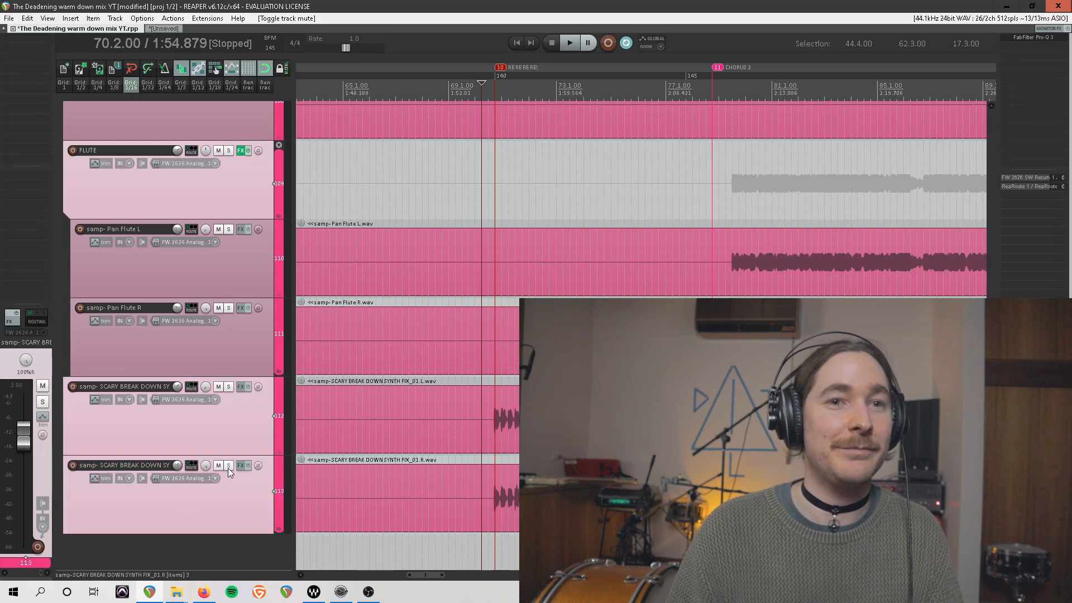
key(F6)
Audition the breakdown synth tracks from just before the tempo change to 140, and clear the solos.
click(490, 89)
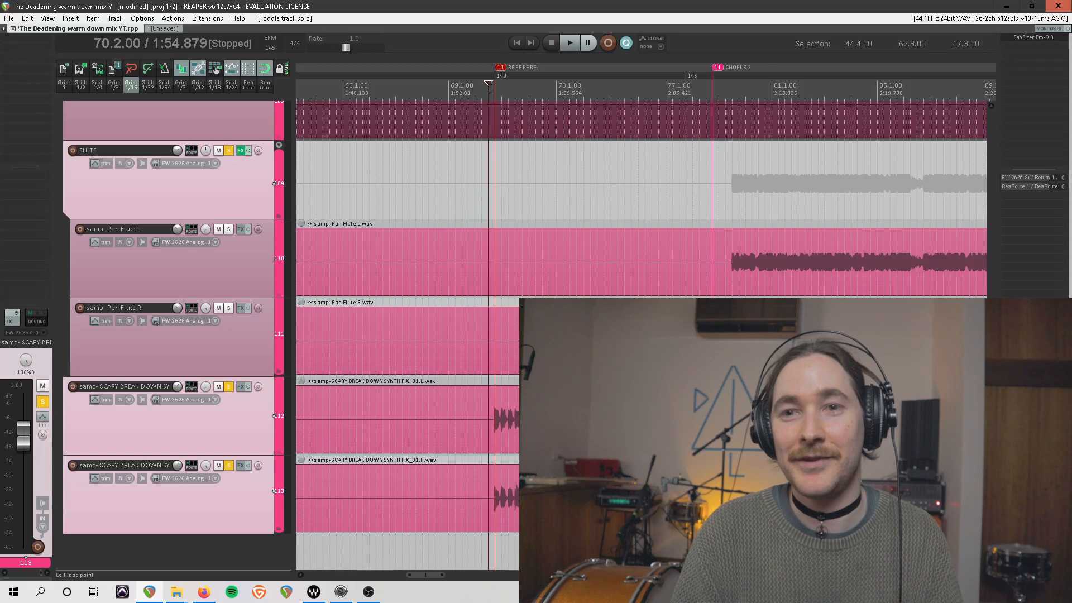
key(space)
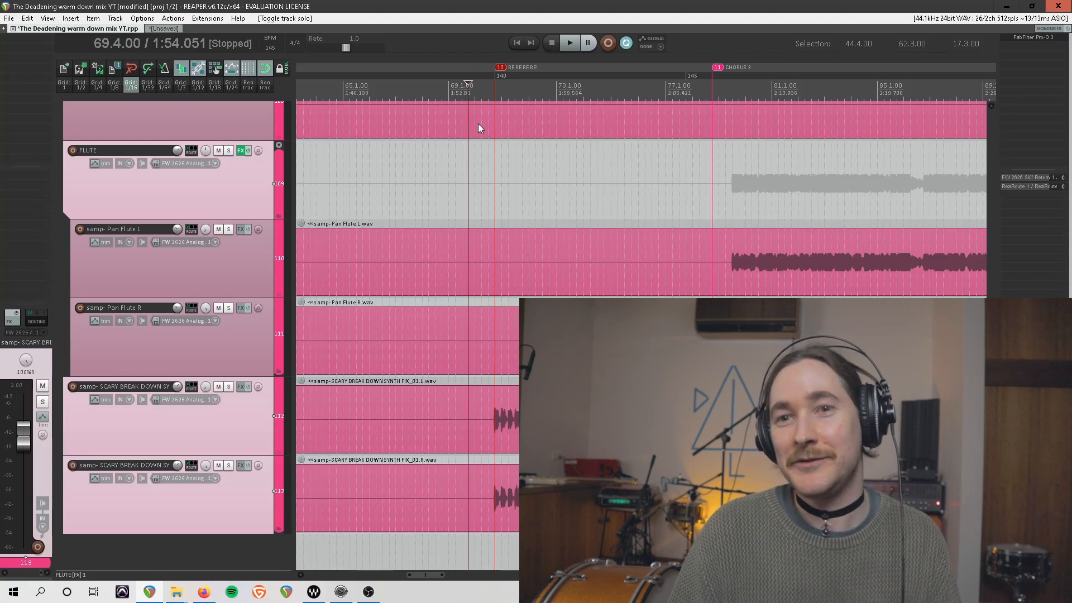
key(space)
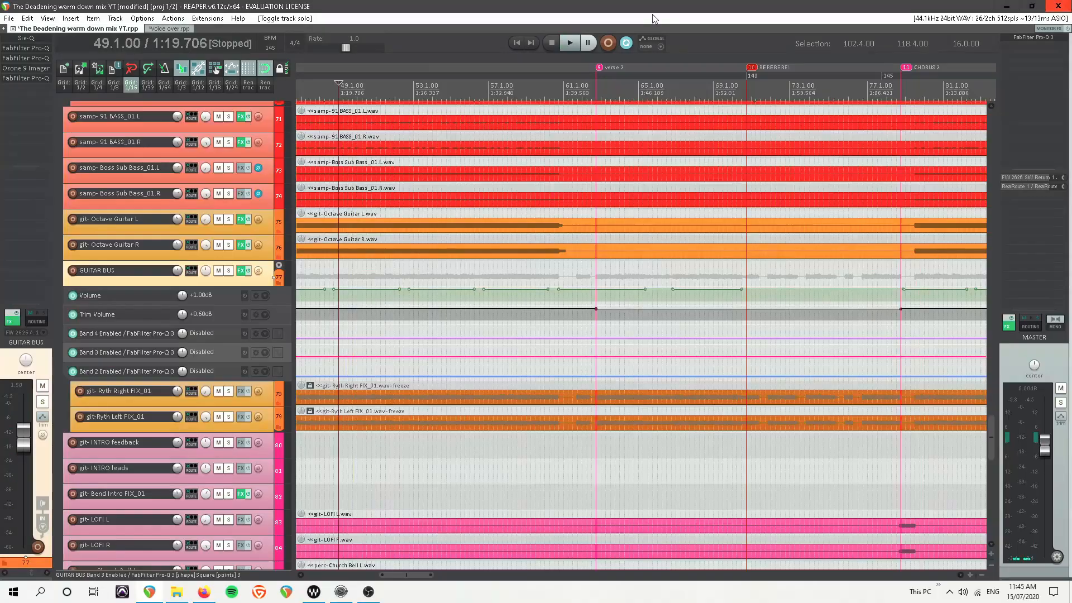
Place the edit cursor at the start of the BRIDGE section, at 102.4.00.
scroll(762, 142, right, 10)
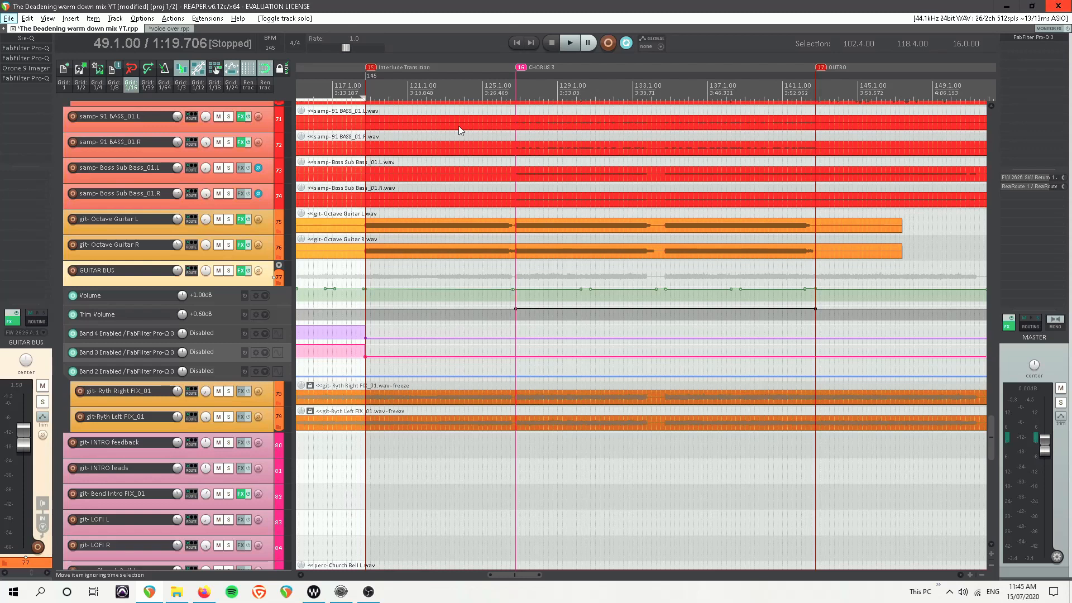
click(409, 96)
scroll(464, 112, left, 5)
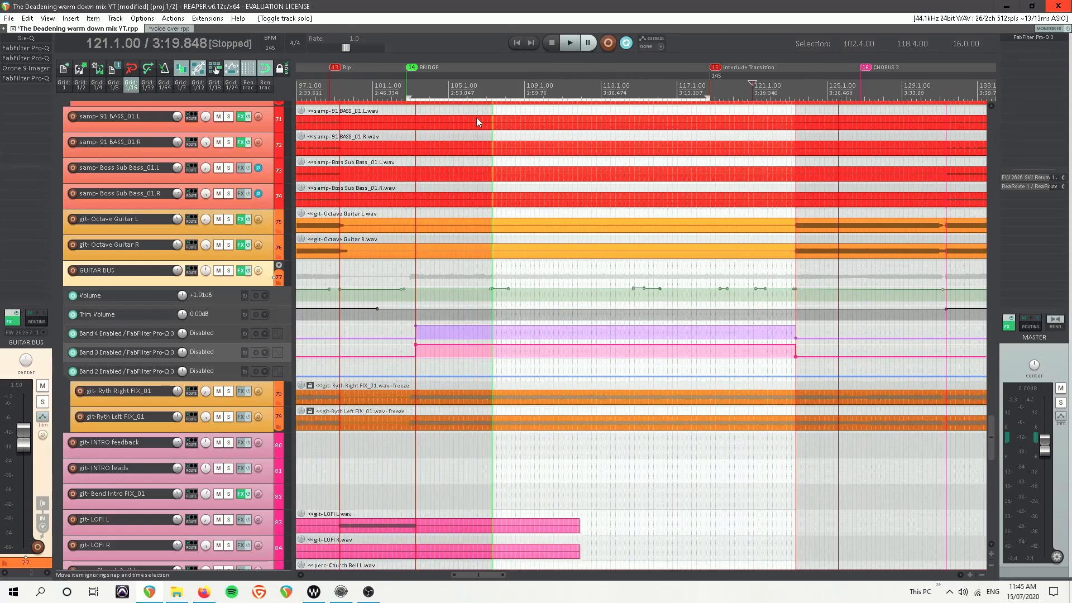
click(498, 83)
Solo the left and right samp- Bridge X Files FIX_01 tracks, play them from 102.4.00, stop, and unsolo them.
scroll(349, 325, down, 8)
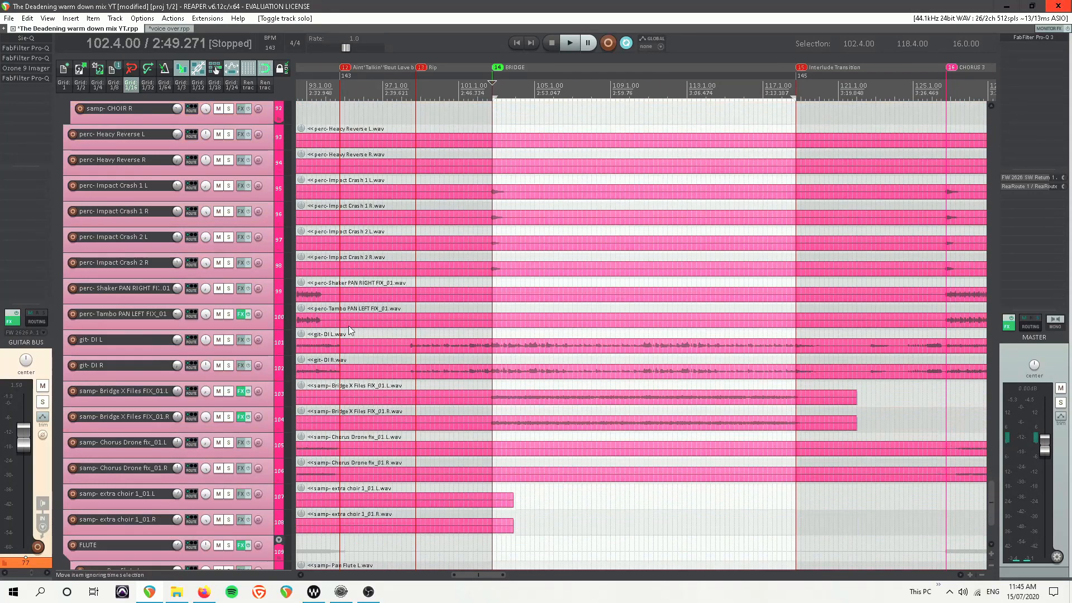
scroll(349, 325, down, 2)
click(264, 275)
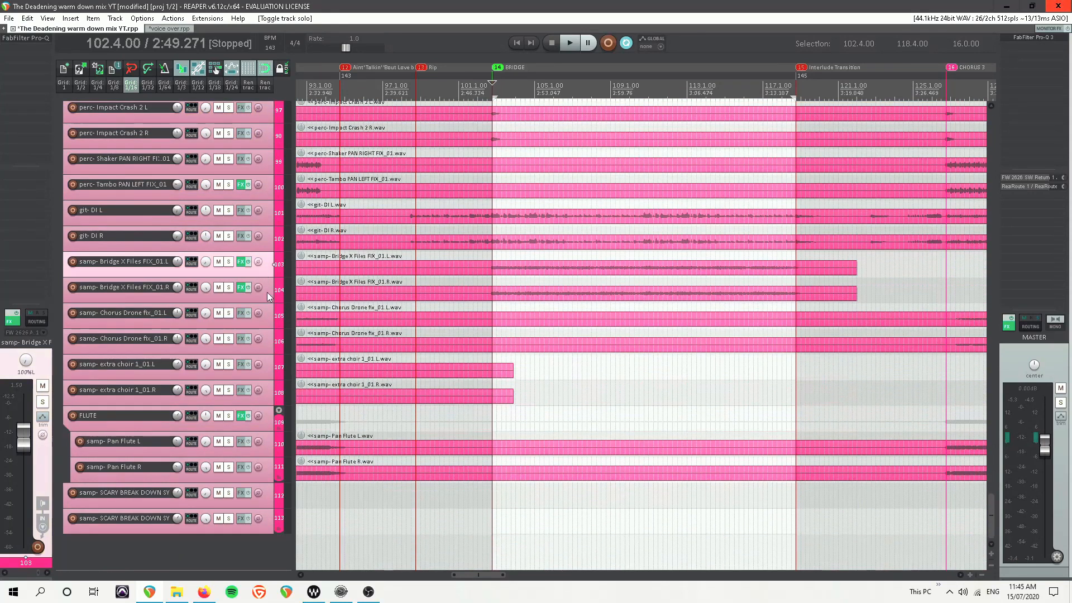
ctrl+click(266, 302)
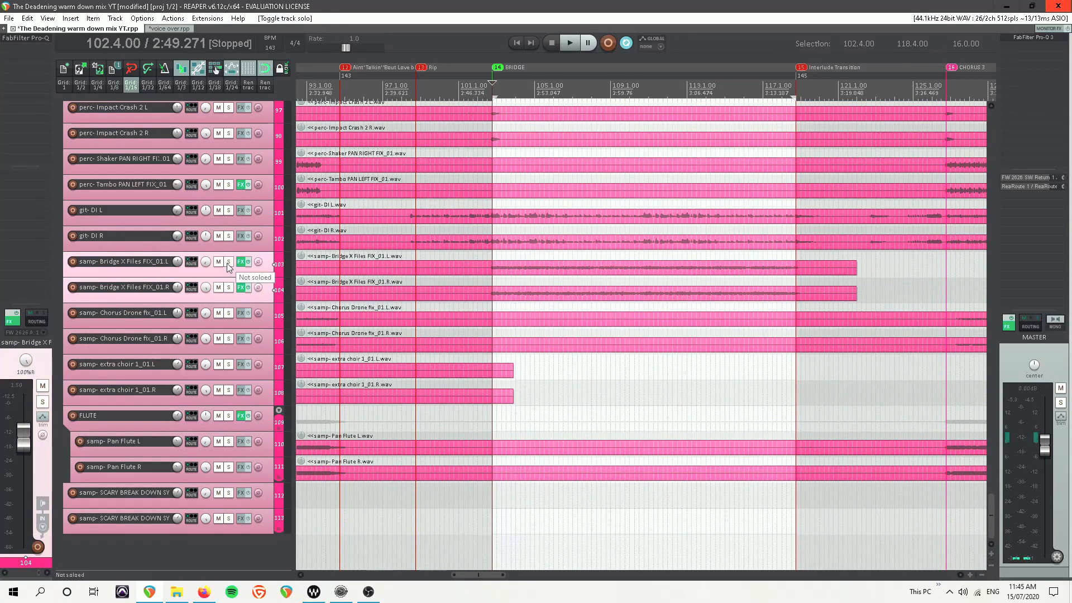
click(229, 263)
scroll(317, 346, up, 1)
key(space)
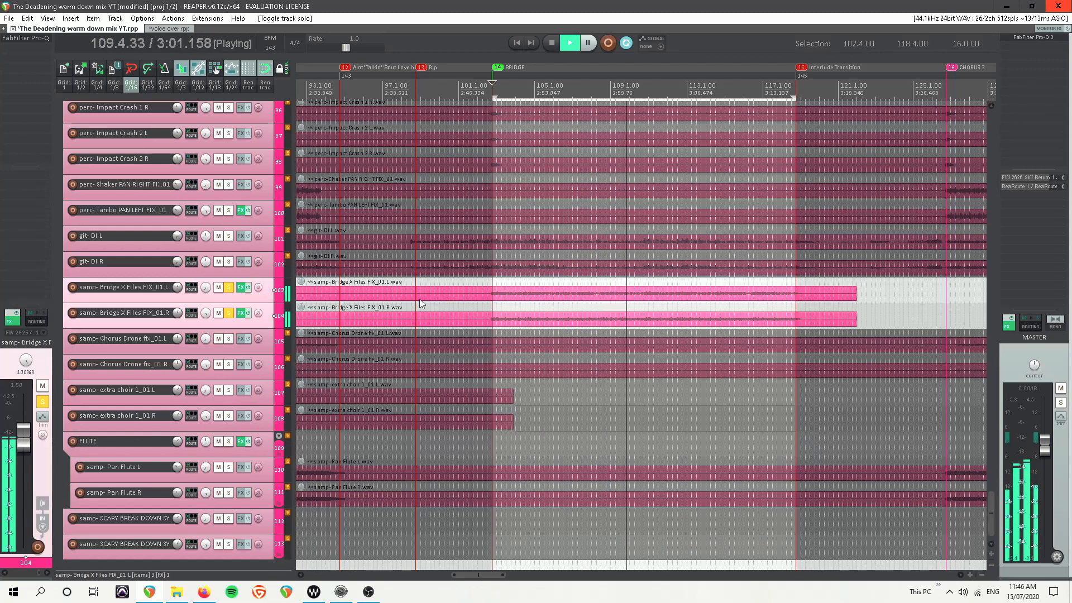
key(space)
click(228, 313)
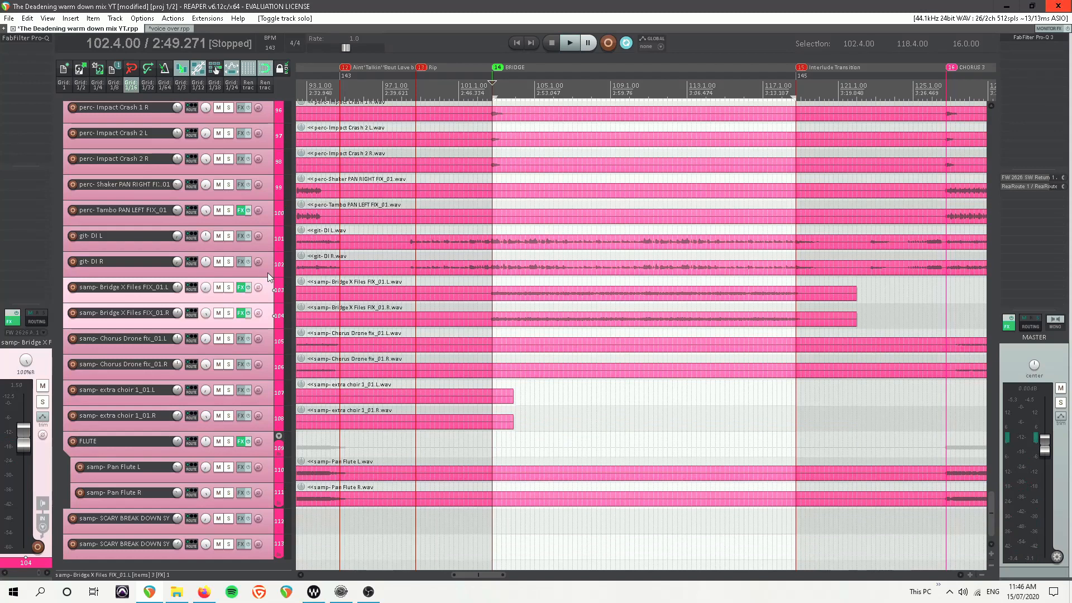
Check the FabFilter Pro-Q 3 curve on the samp- Bridge X Files FIX_01.L track and close the plugin.
click(269, 279)
click(35, 43)
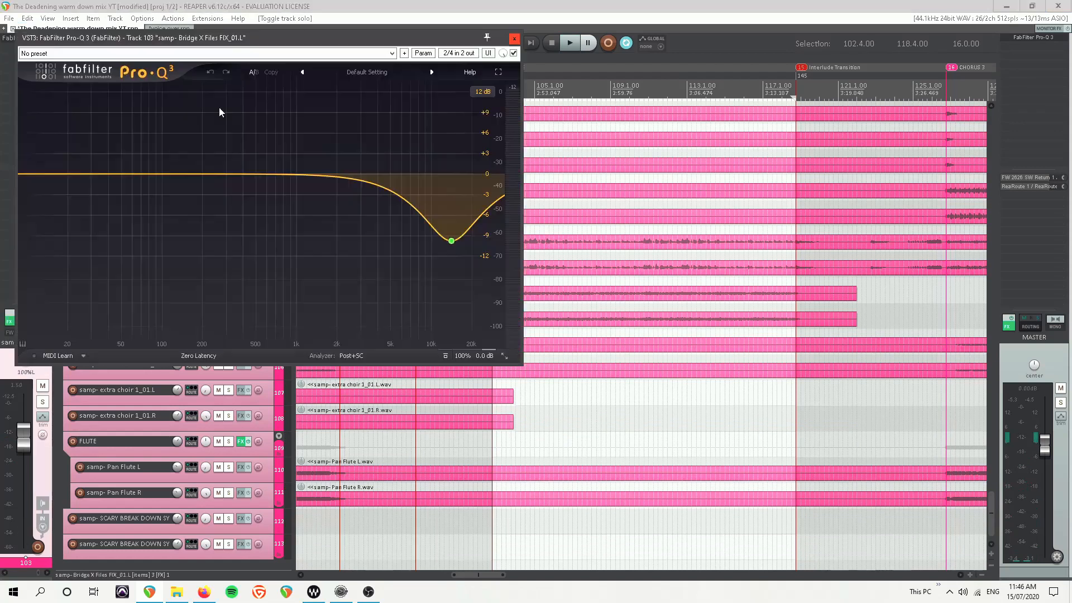
click(514, 39)
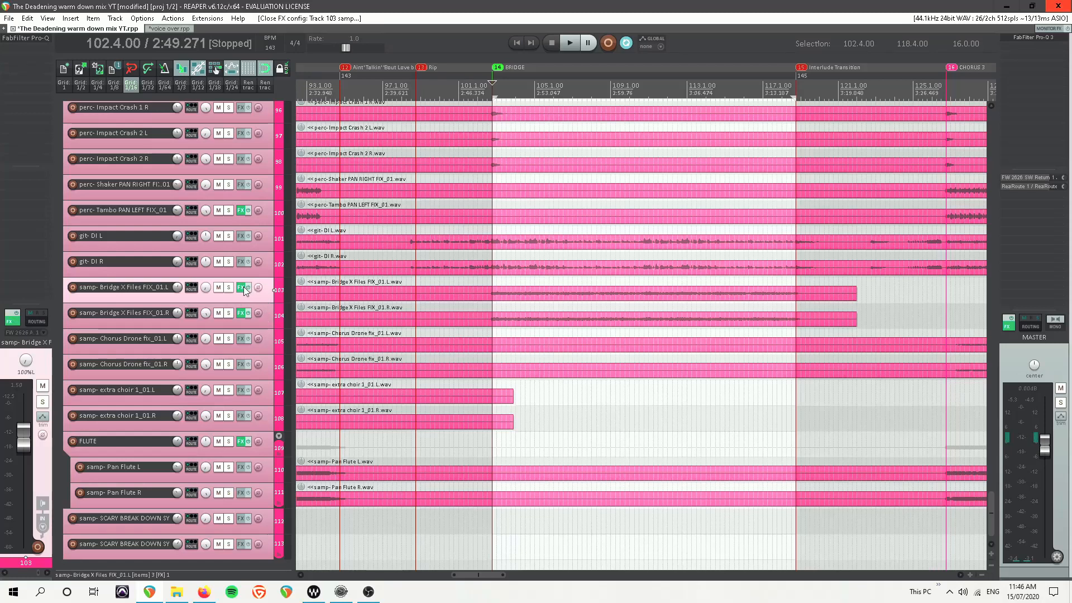
Play the soloed Bridge X Files tracks with their FX bypassed and re-enabled to compare, stop playback, and unsolo them.
click(242, 289)
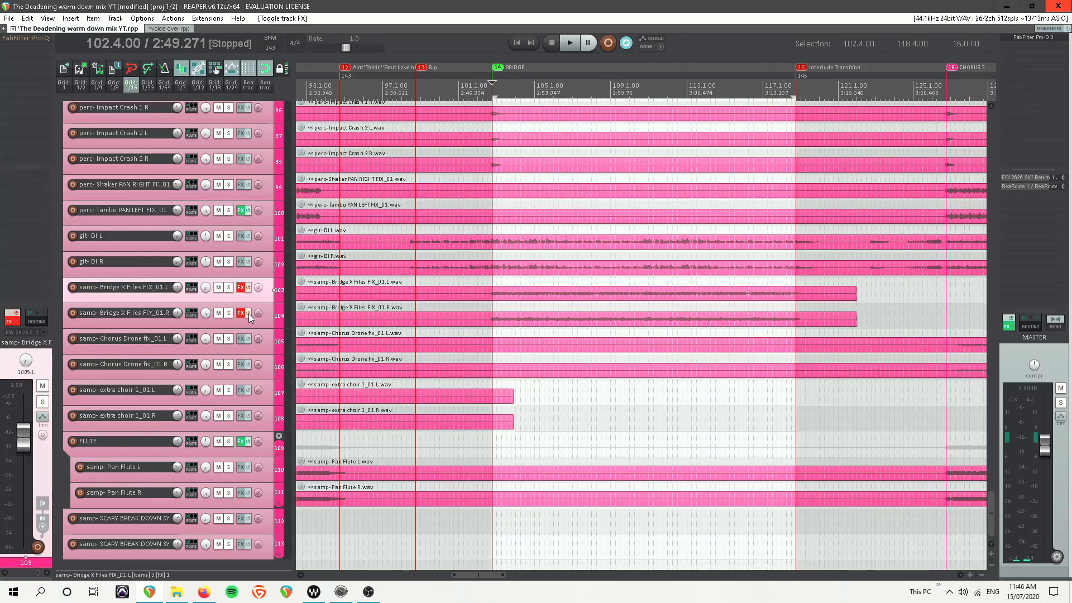
key(space)
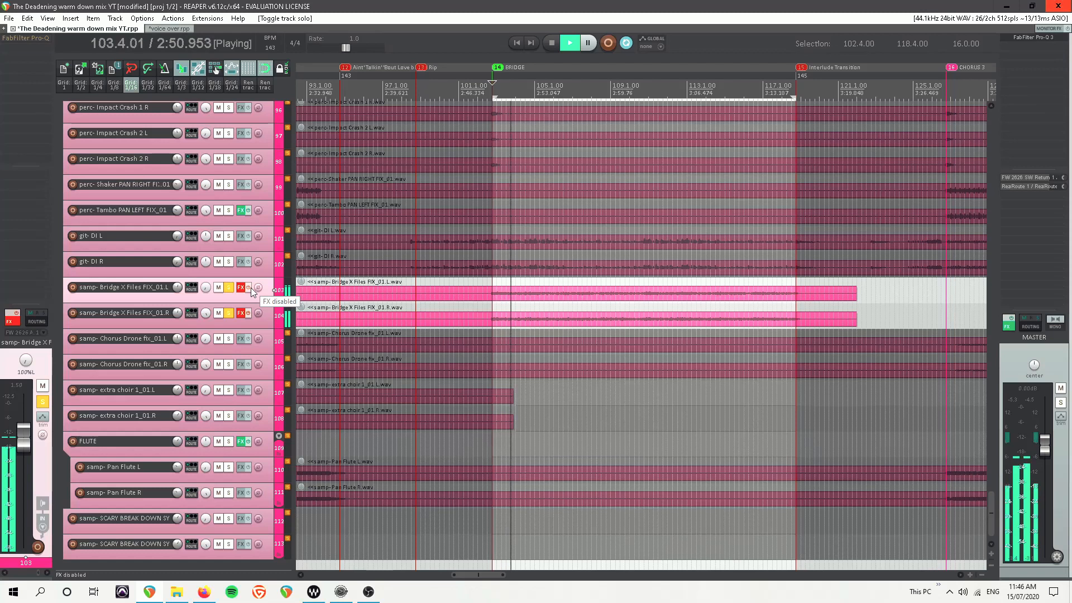
click(250, 288)
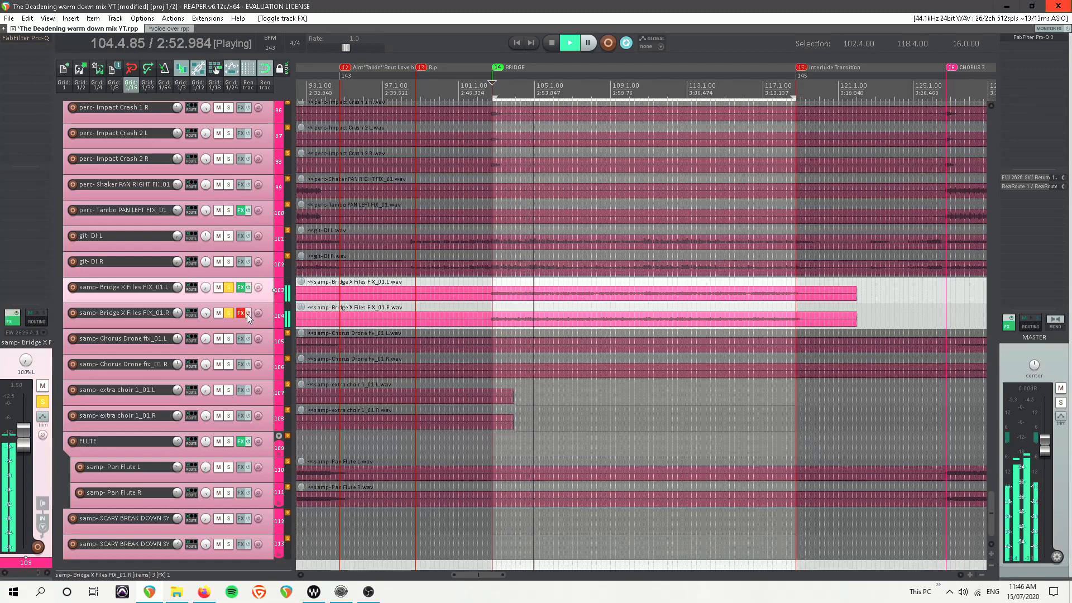
click(247, 315)
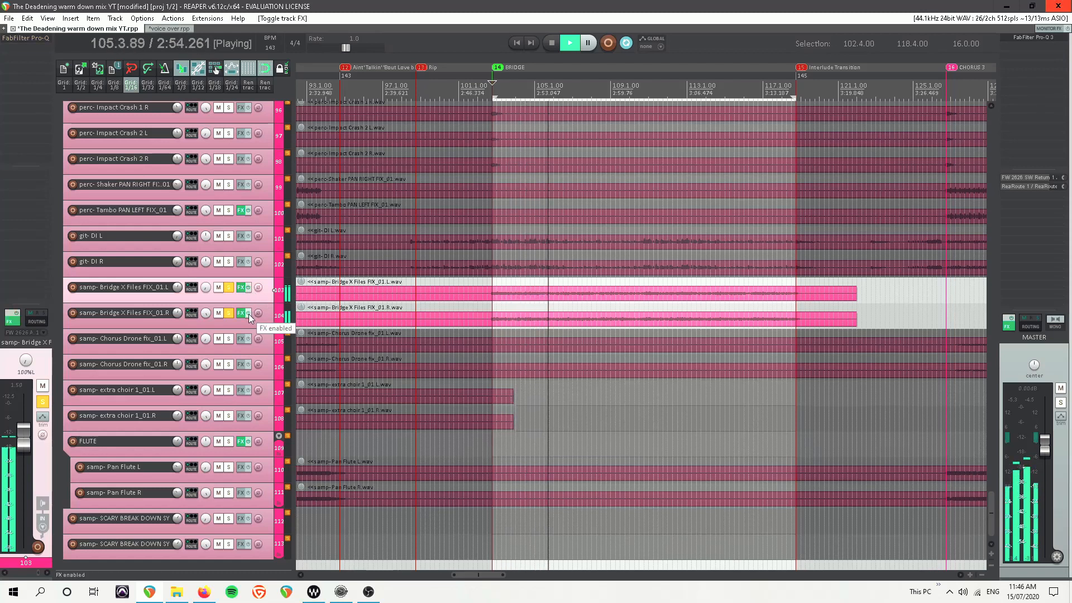
key(space)
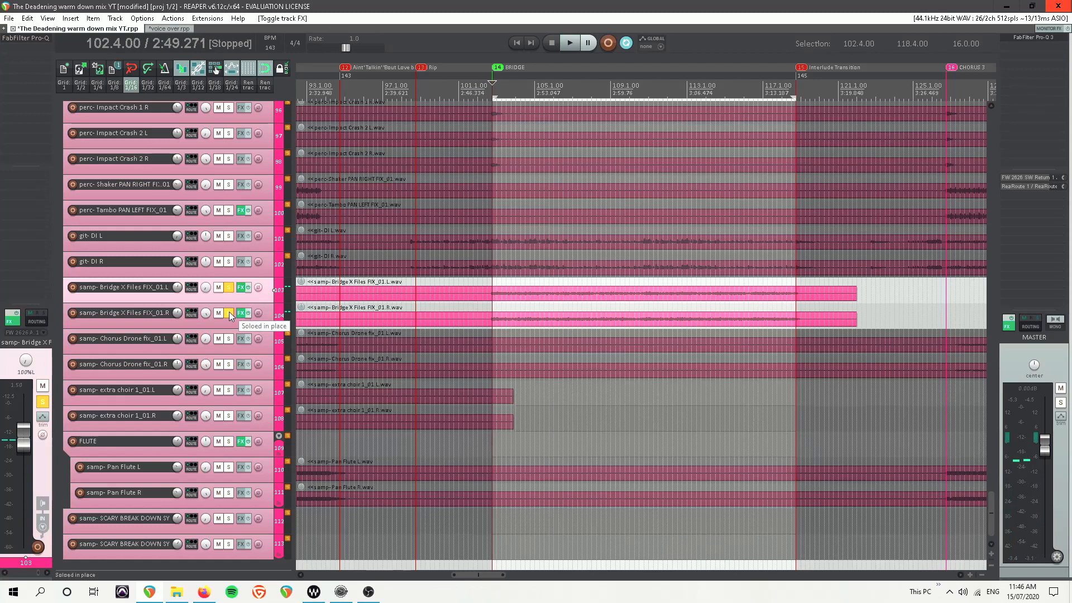
click(230, 287)
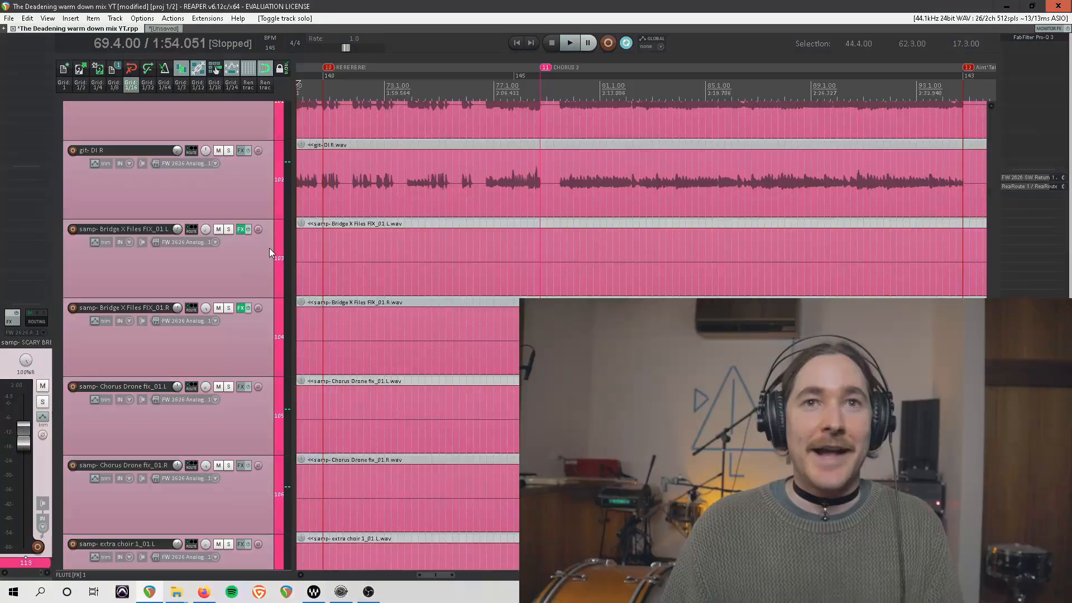
scroll(273, 247, up, 10)
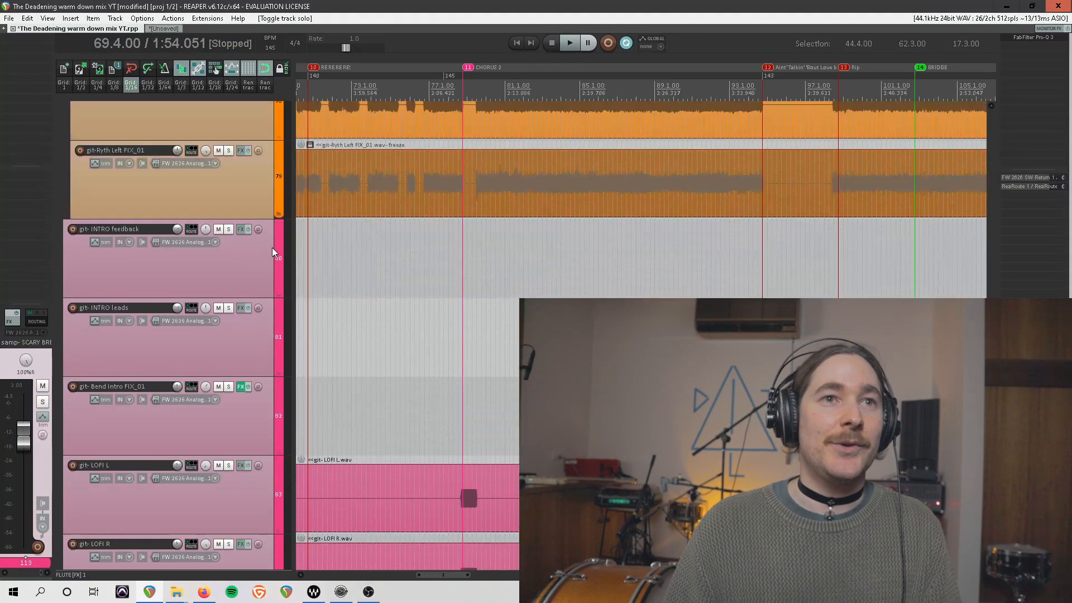
scroll(273, 246, down, 10)
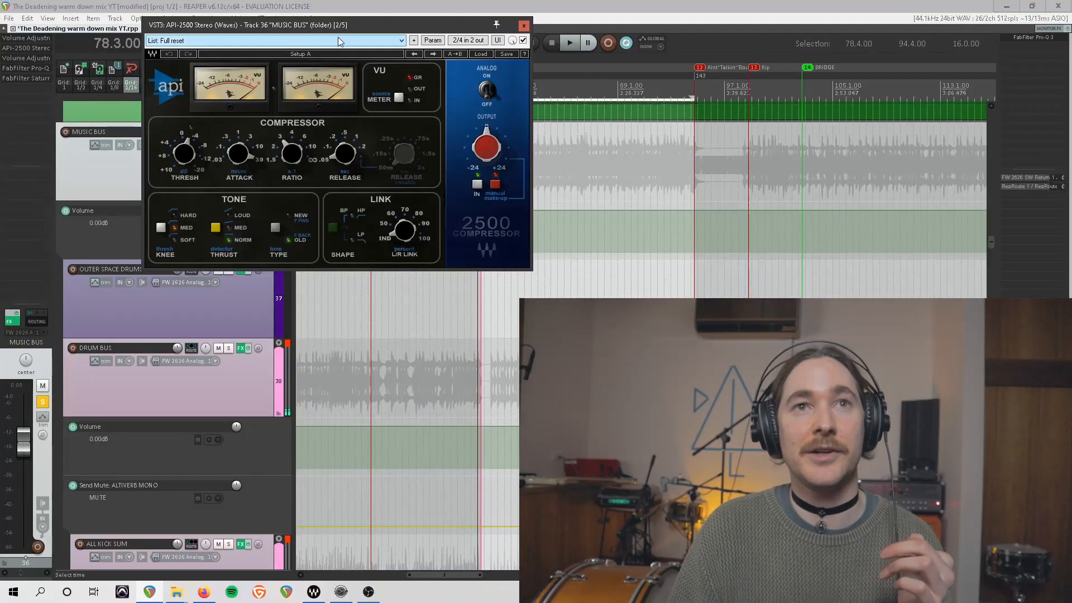
Move the MUSIC BUS API-2500 window clear of the track controls and bypass the compressor during soloed playback from 78.3.00.
drag(339, 31, 393, 26)
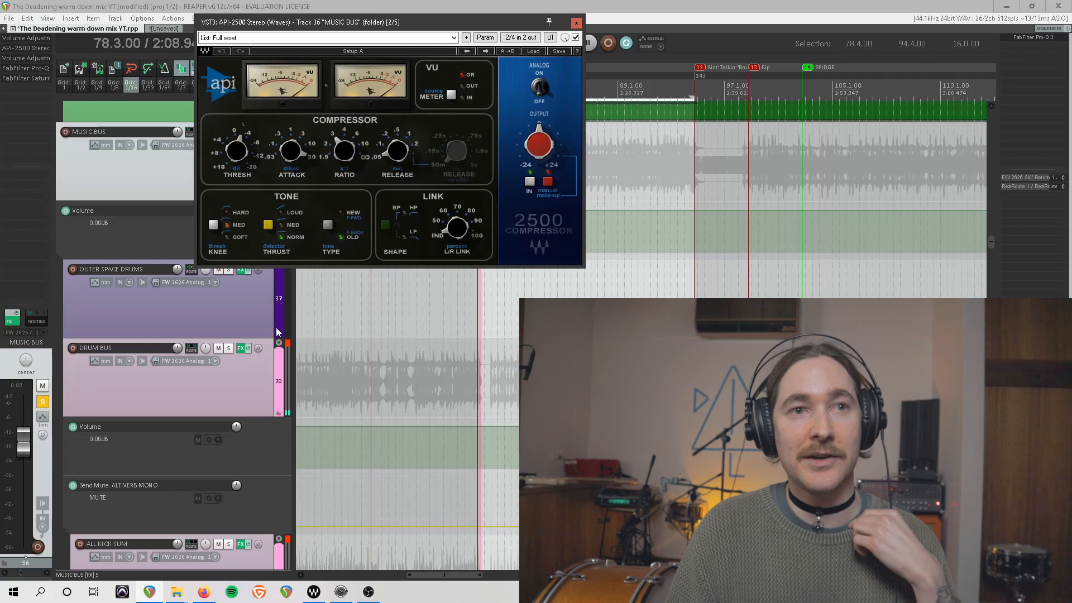
click(249, 380)
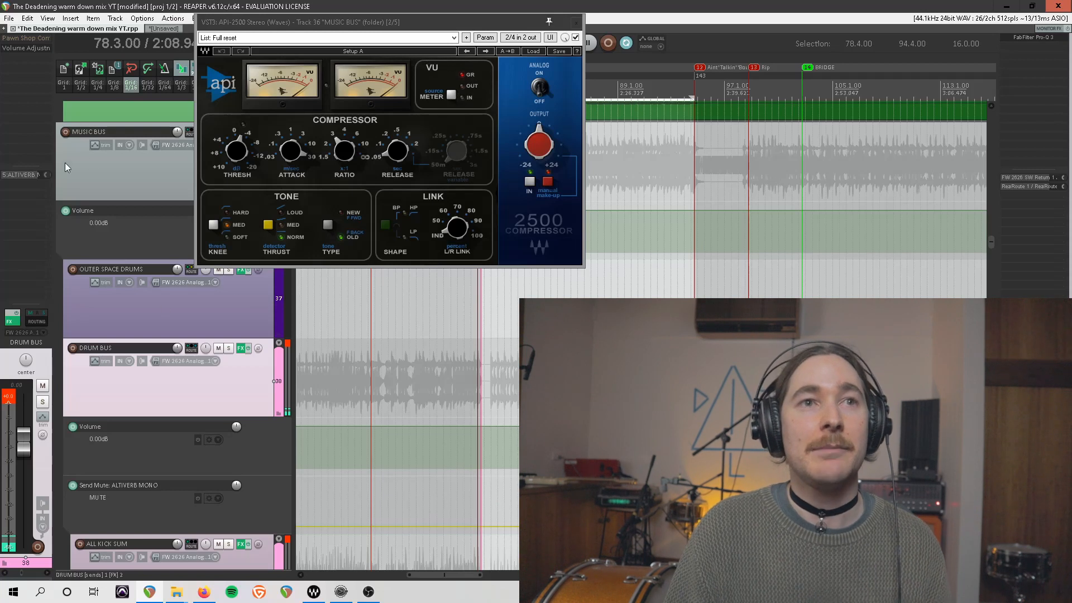
click(98, 168)
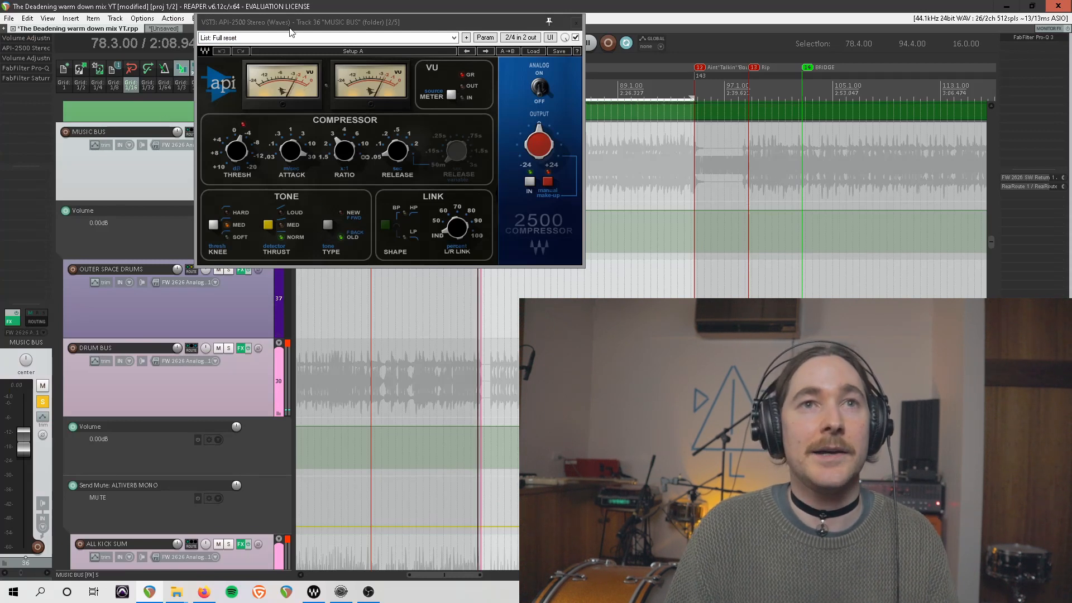
drag(290, 34, 434, 33)
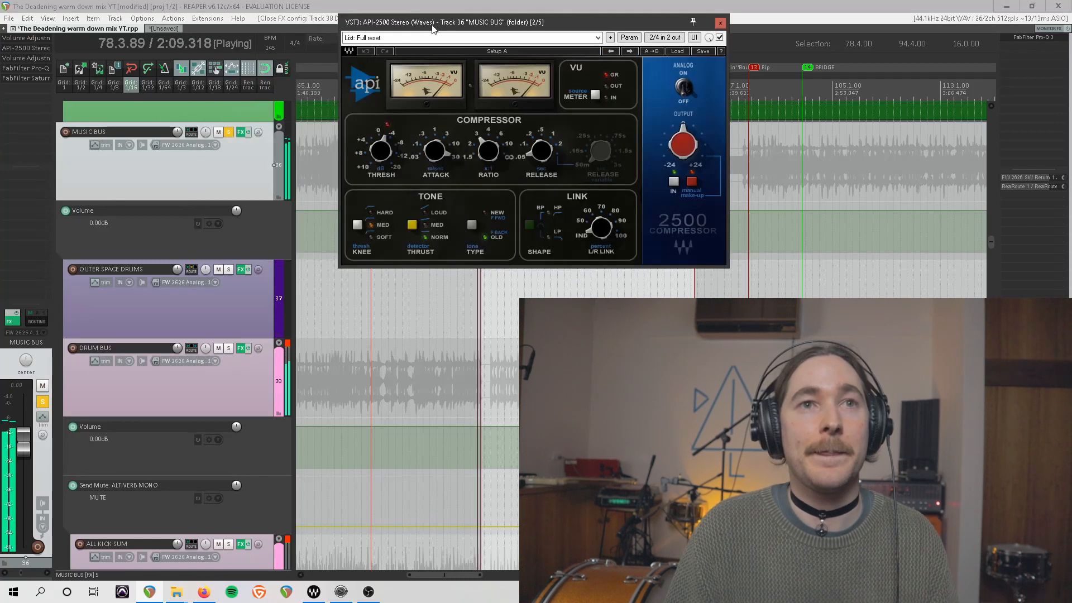
click(719, 38)
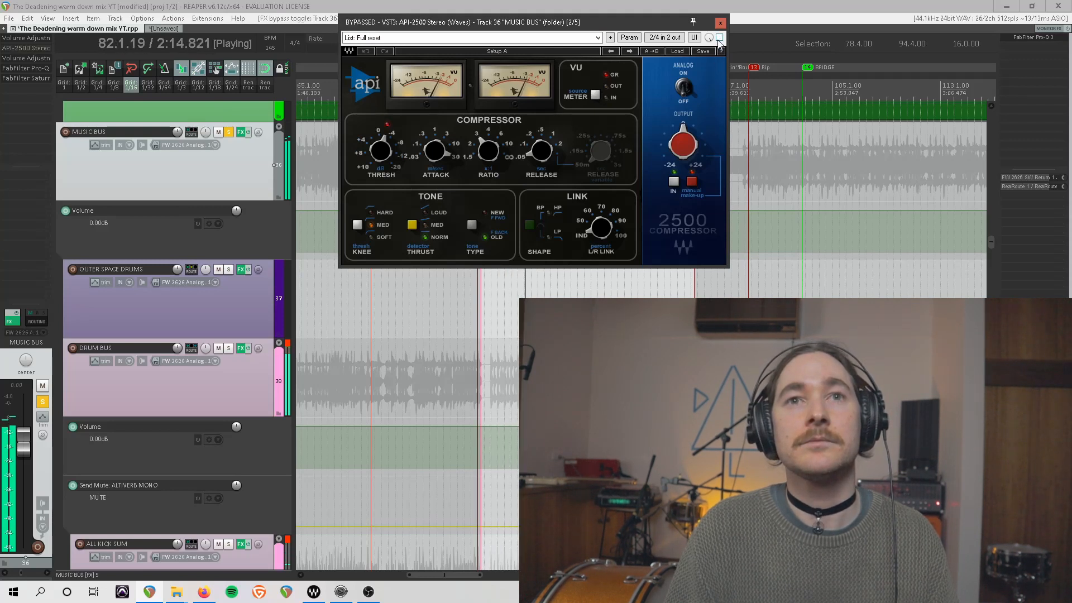
Toggle the API-2500 compressor's bypass on MUSIC BUS to compare during playback, leave it enabled, stop playback, and close the plugin.
click(720, 38)
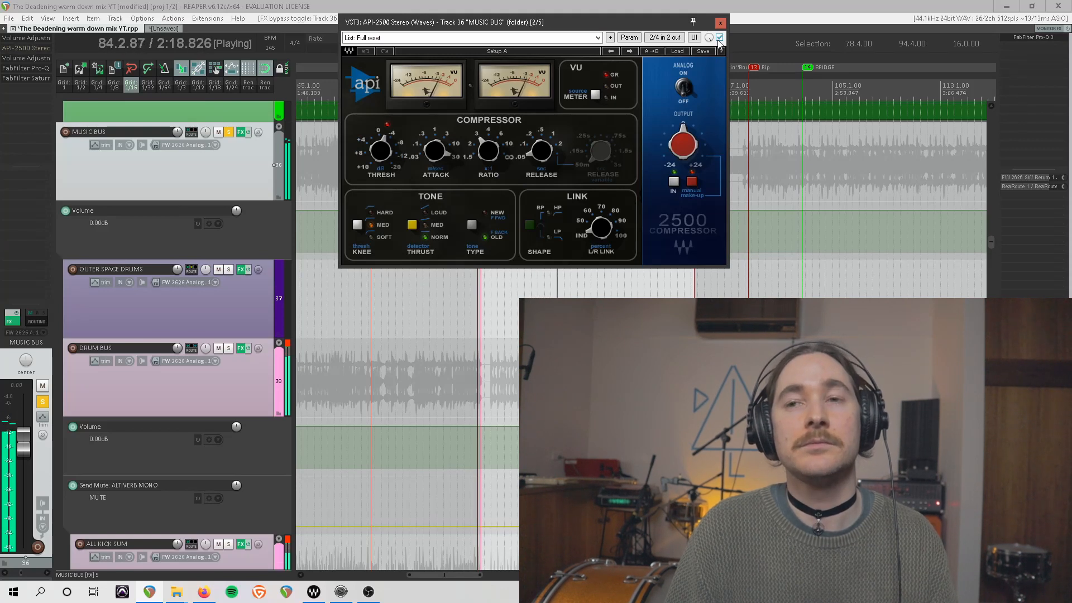
click(719, 39)
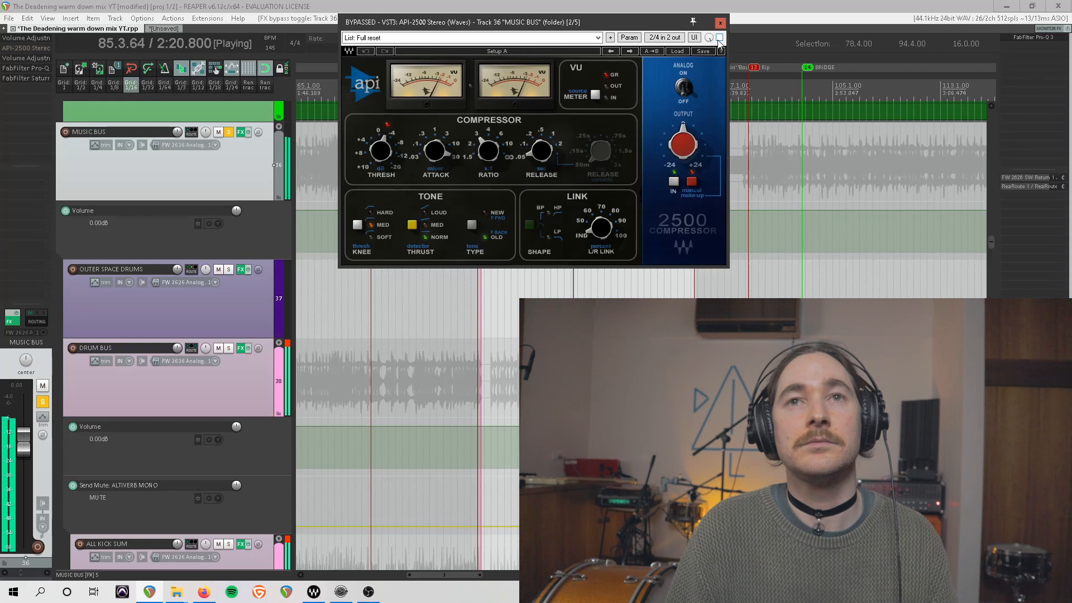
click(720, 38)
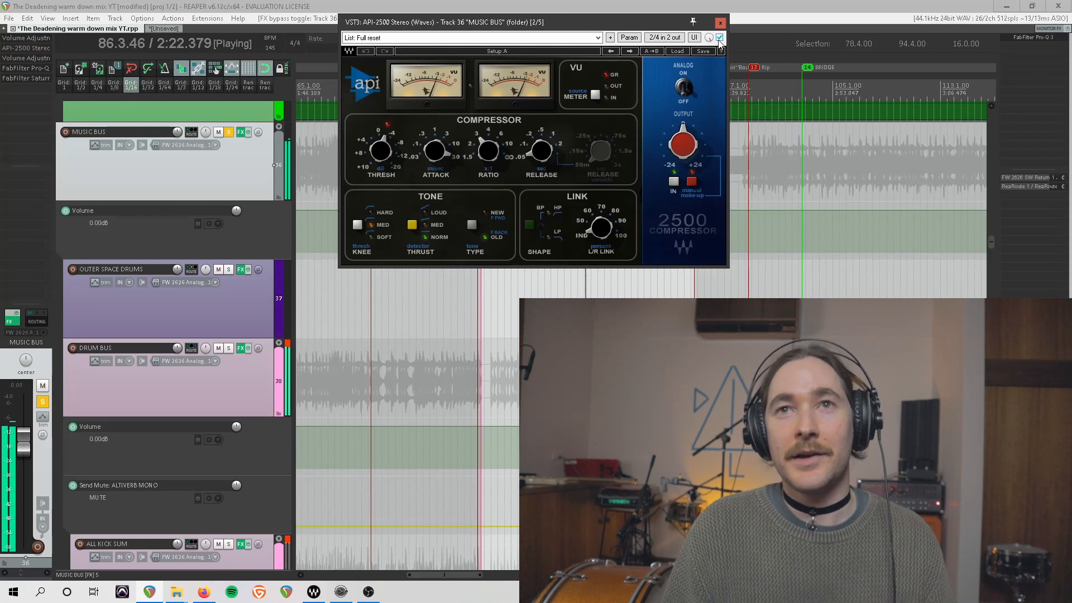
key(space)
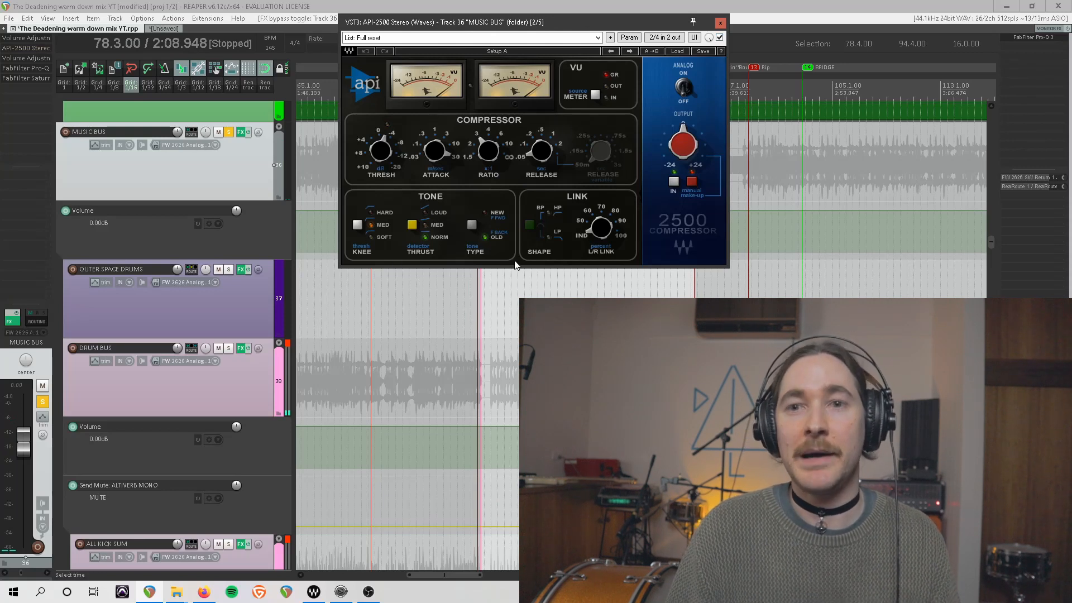
click(427, 238)
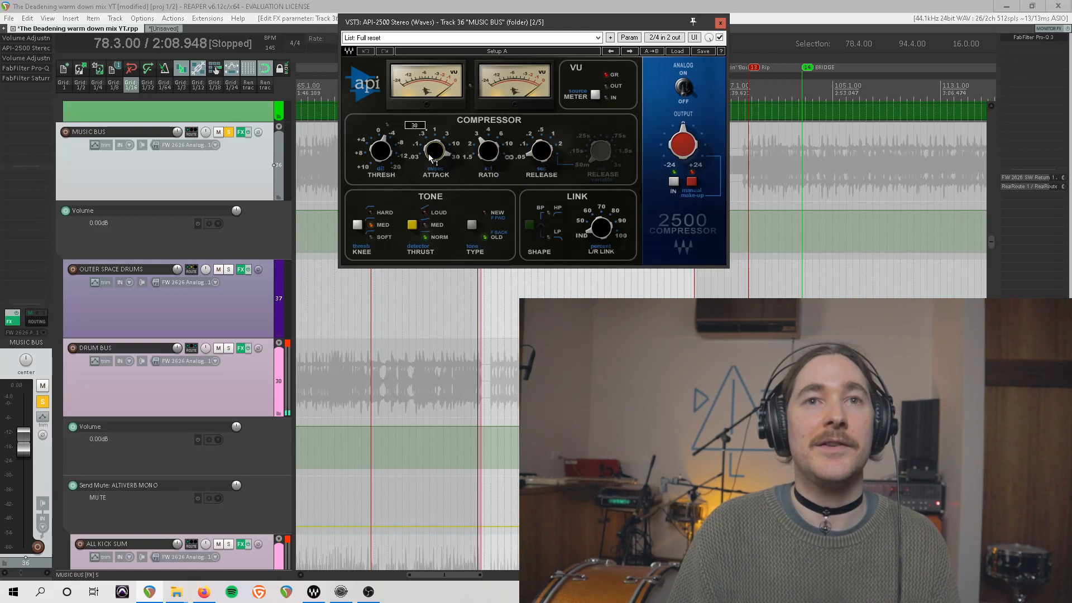
click(722, 23)
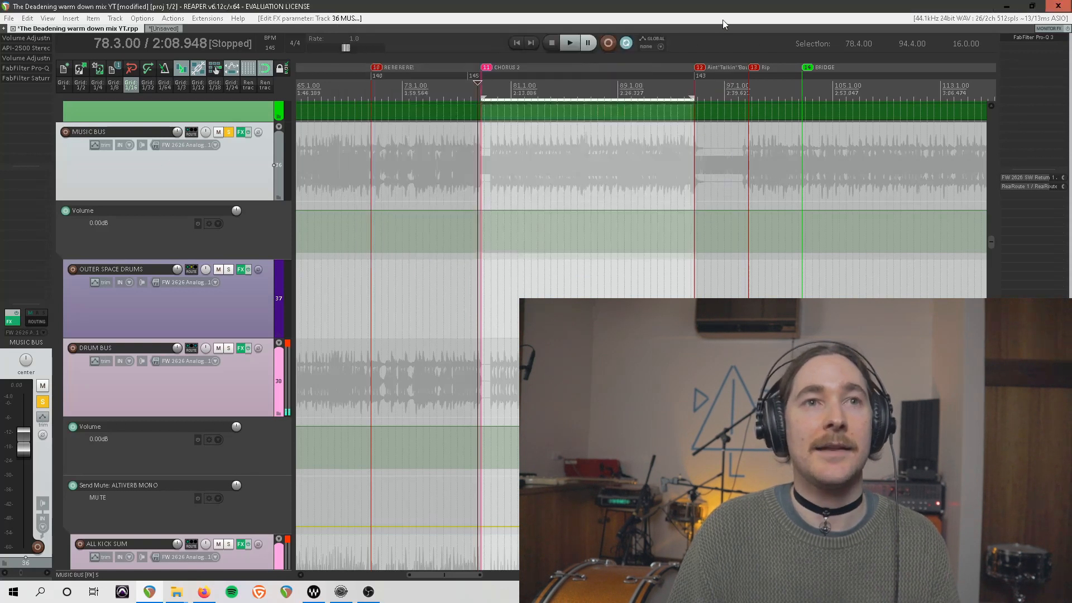
Open the MUSIC BUS FabFilter Pro-Q 3 and compare its +3 dB high-frequency bell bypassed and re-enabled during playback.
click(36, 68)
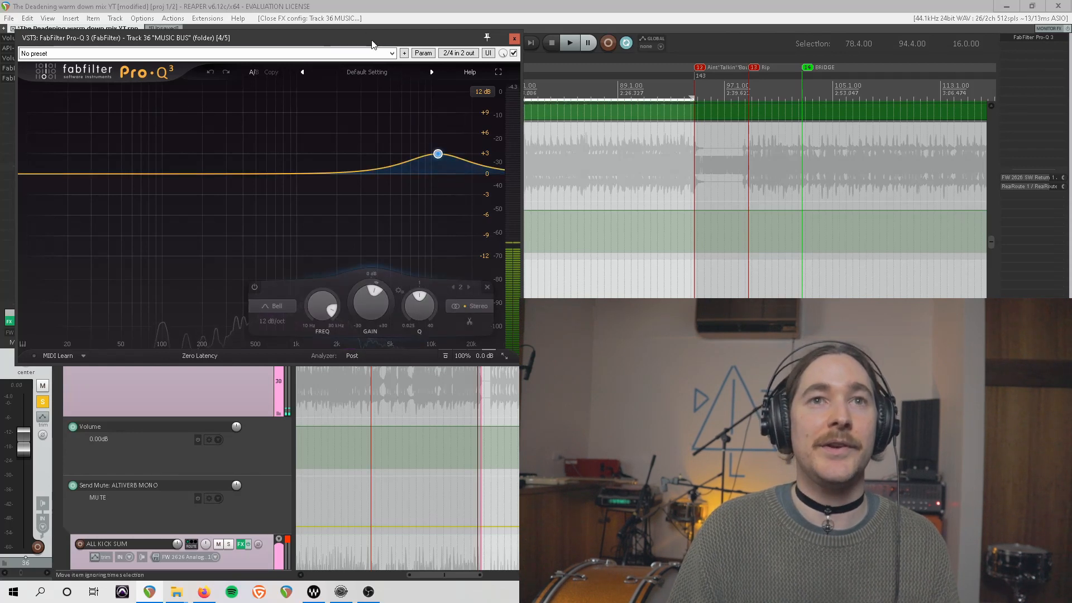
drag(371, 40, 299, 39)
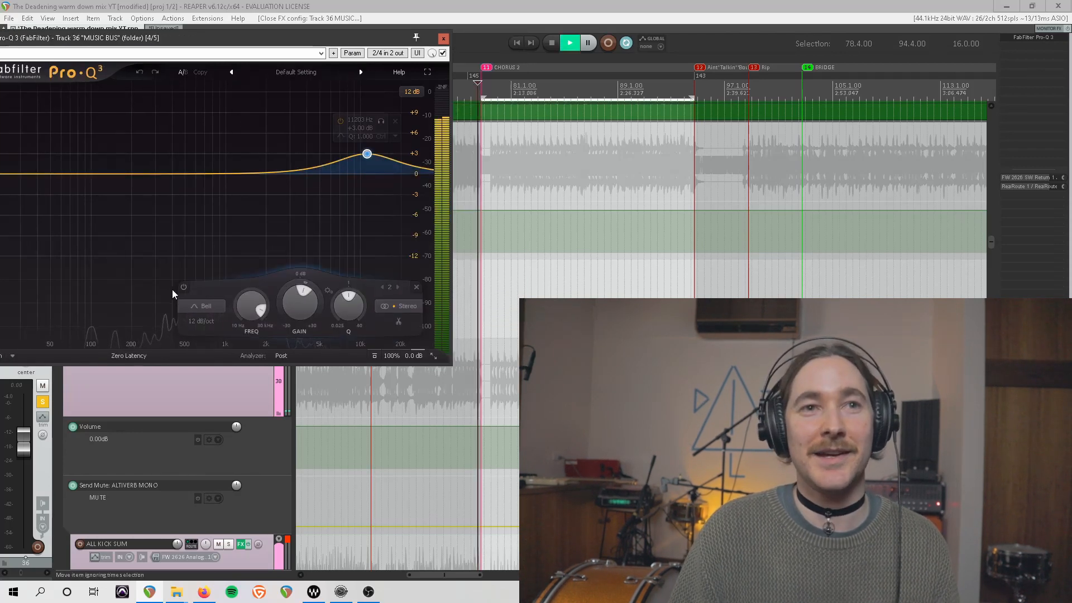
key(space)
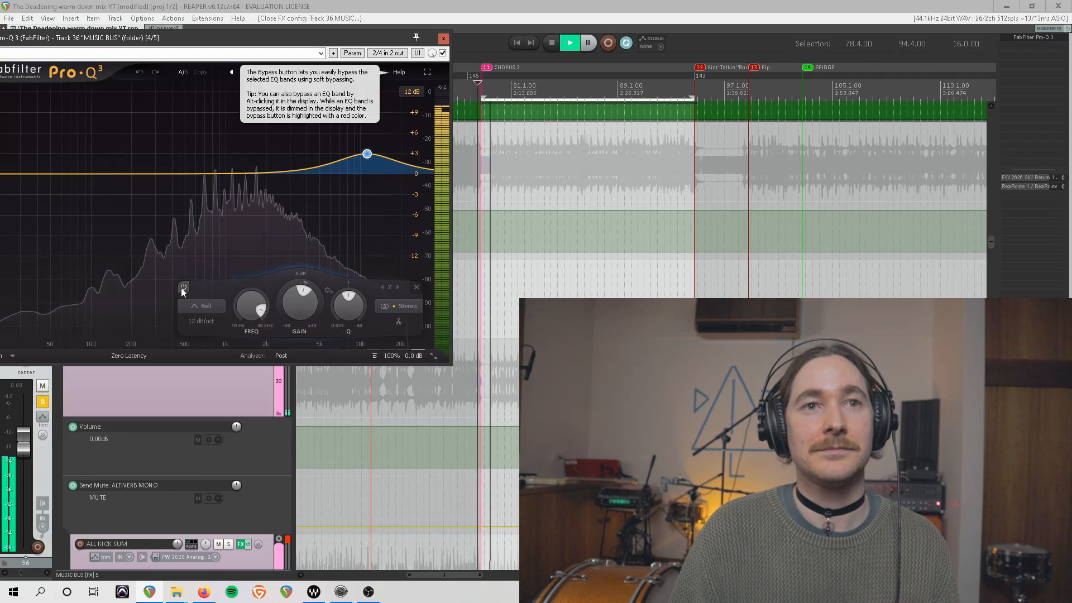
click(182, 288)
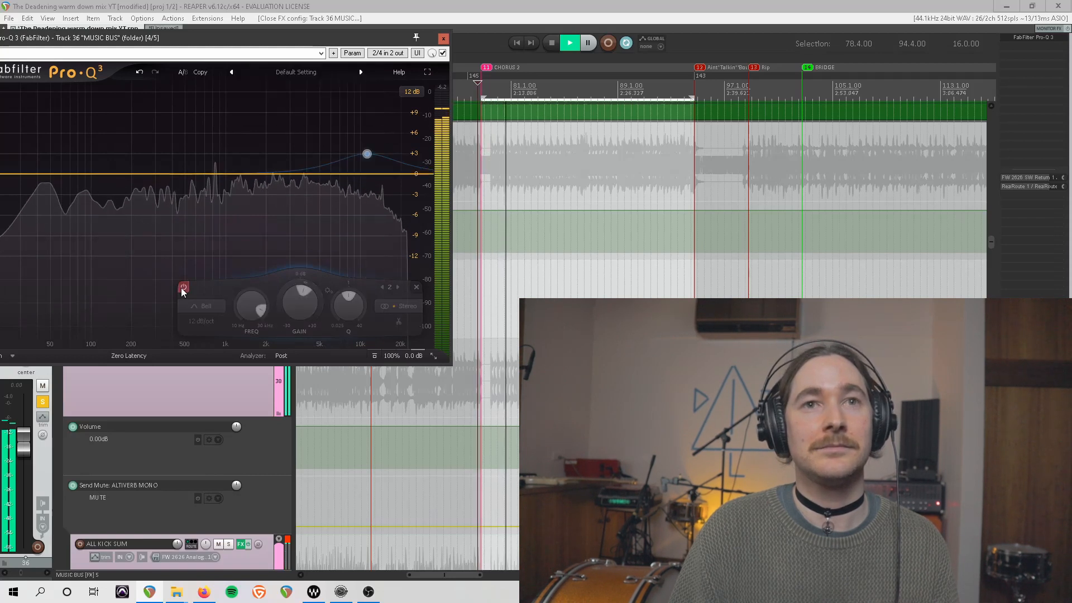
click(183, 287)
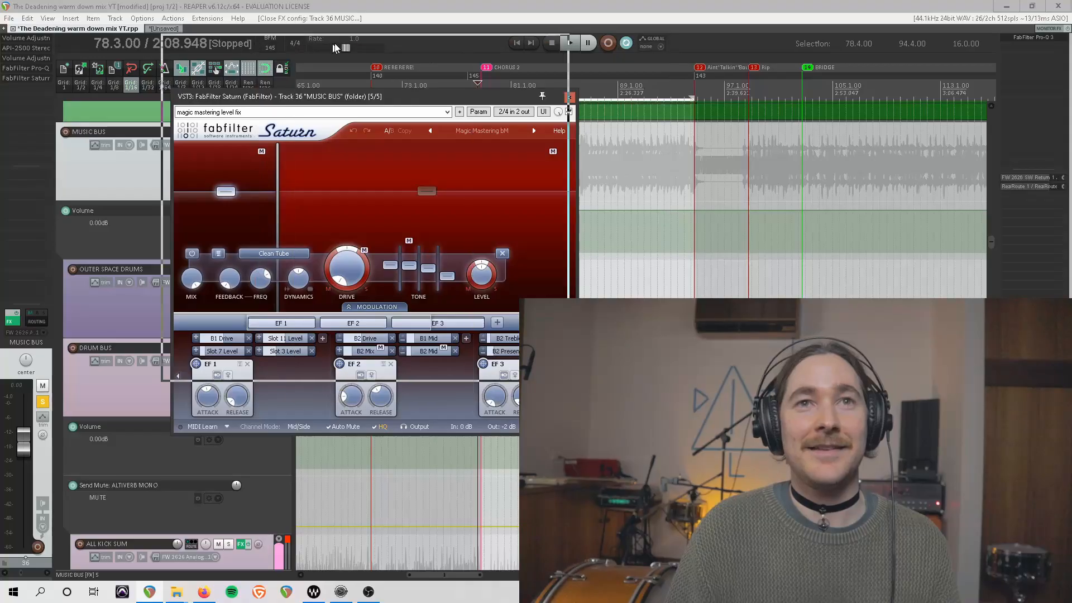
Move the MUSIC BUS FabFilter Saturn window higher, select verse 1 from 25.4.00 to 40.4.00, and play it.
drag(344, 101, 334, 45)
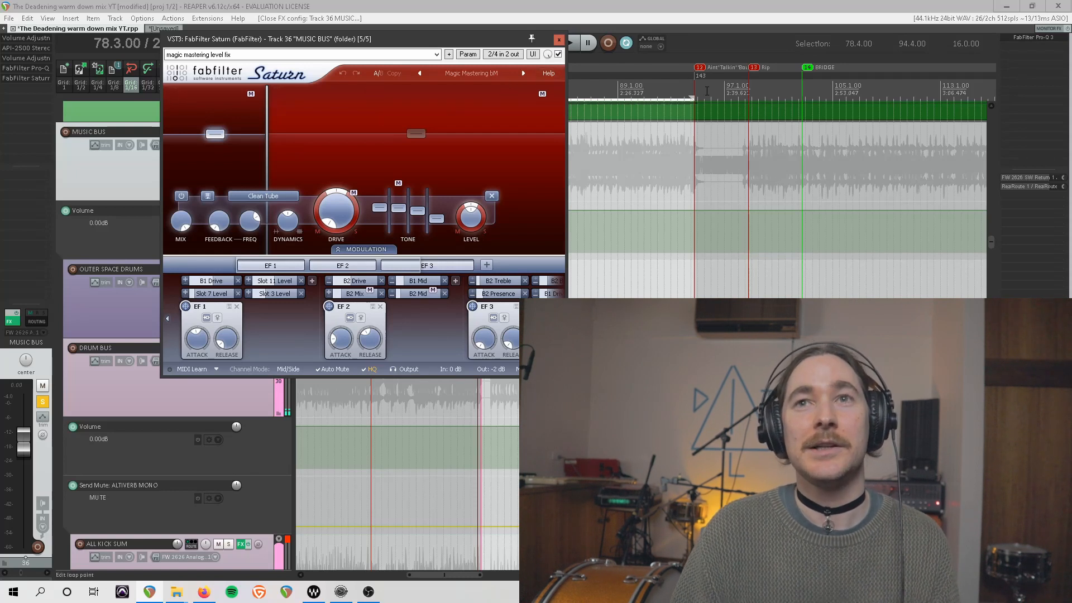
scroll(685, 82, left, 5)
scroll(729, 102, left, 4)
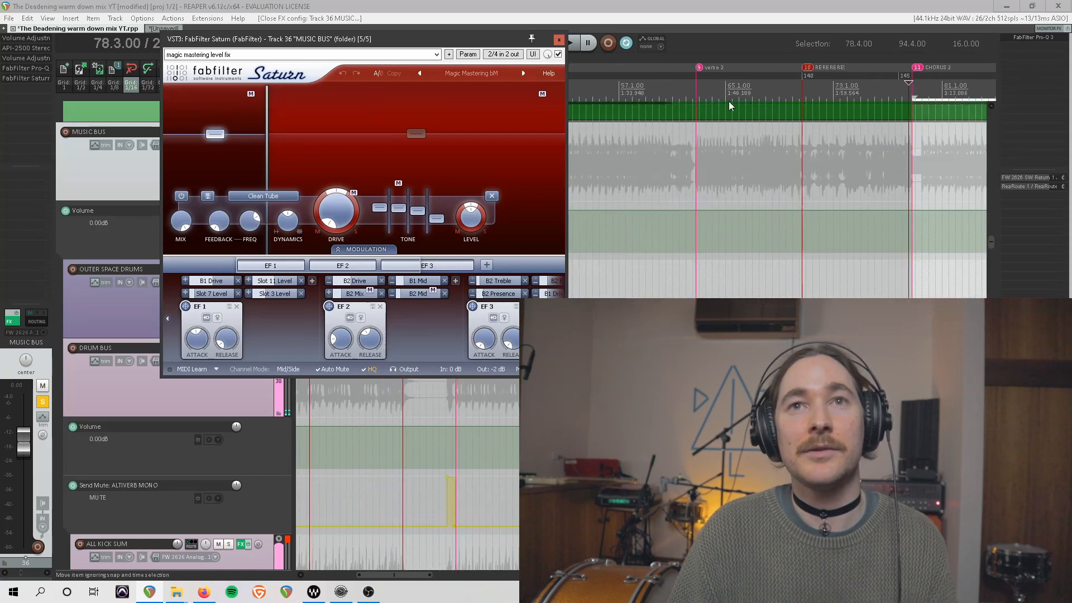
scroll(721, 103, left, 1)
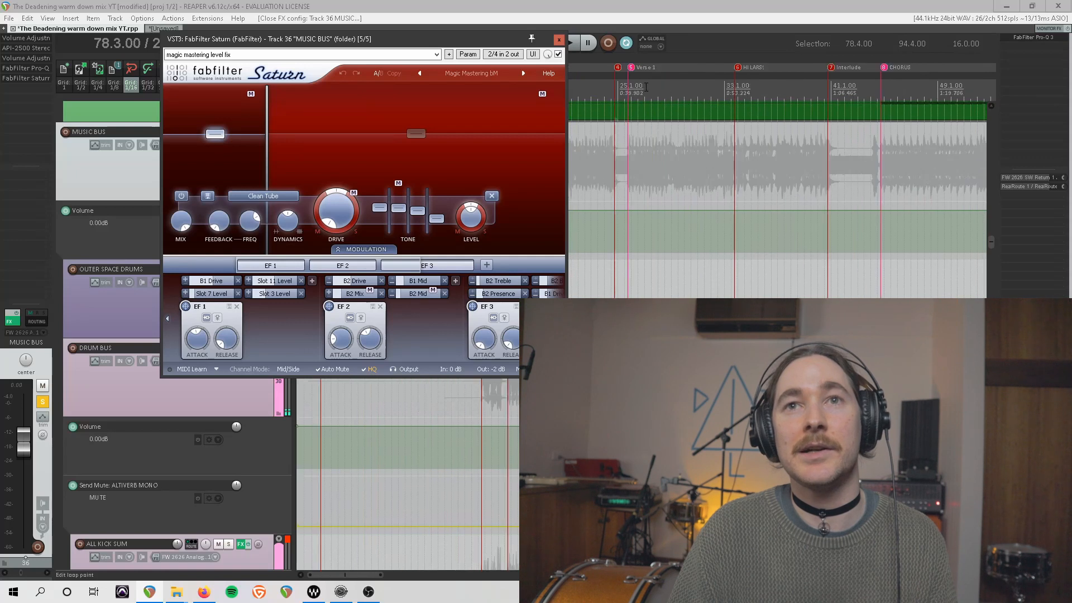
drag(827, 100, 628, 102)
key(space)
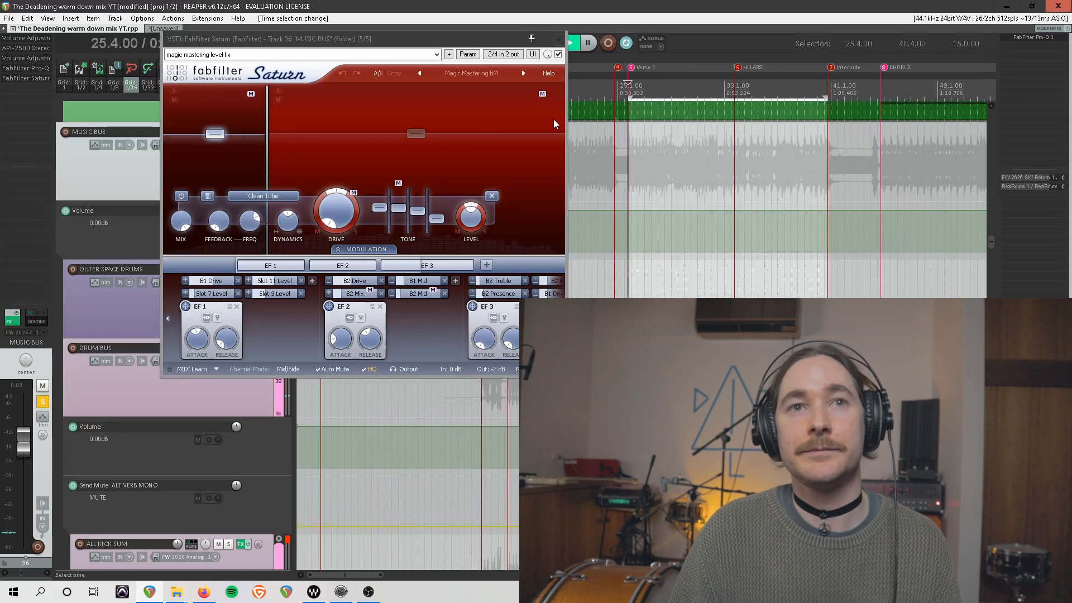
Compare the verse with FabFilter Saturn bypassed and re-enabled on MUSIC BUS, and close the plugin.
click(558, 55)
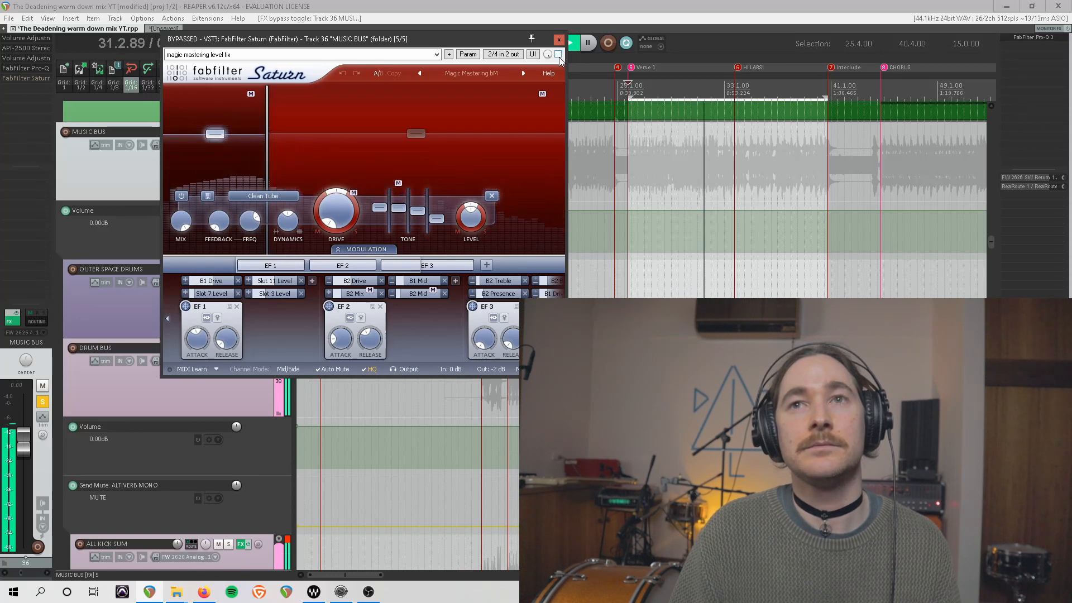
click(559, 54)
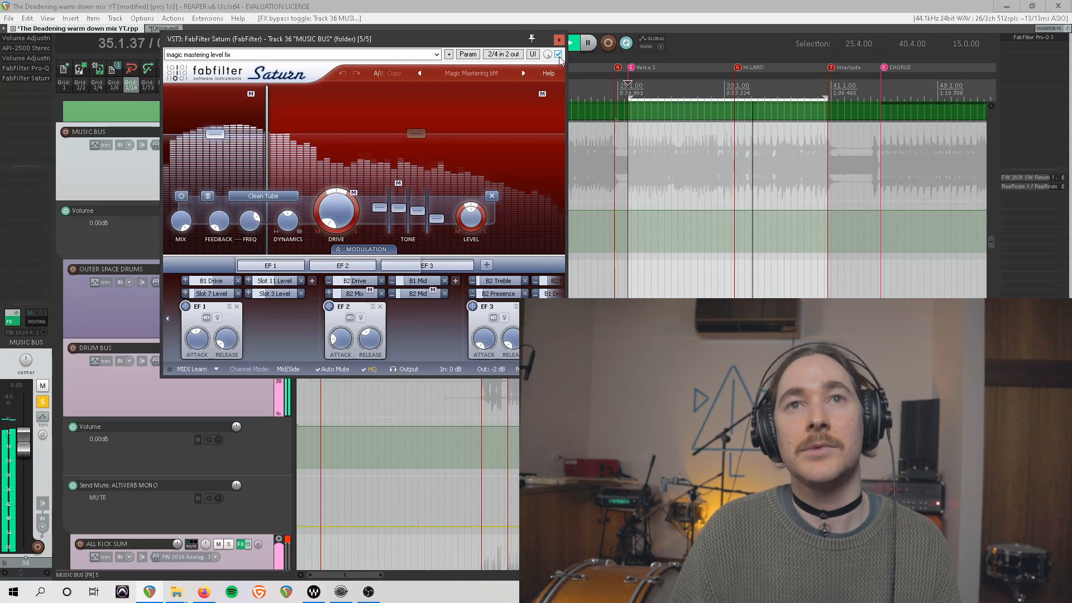
click(559, 55)
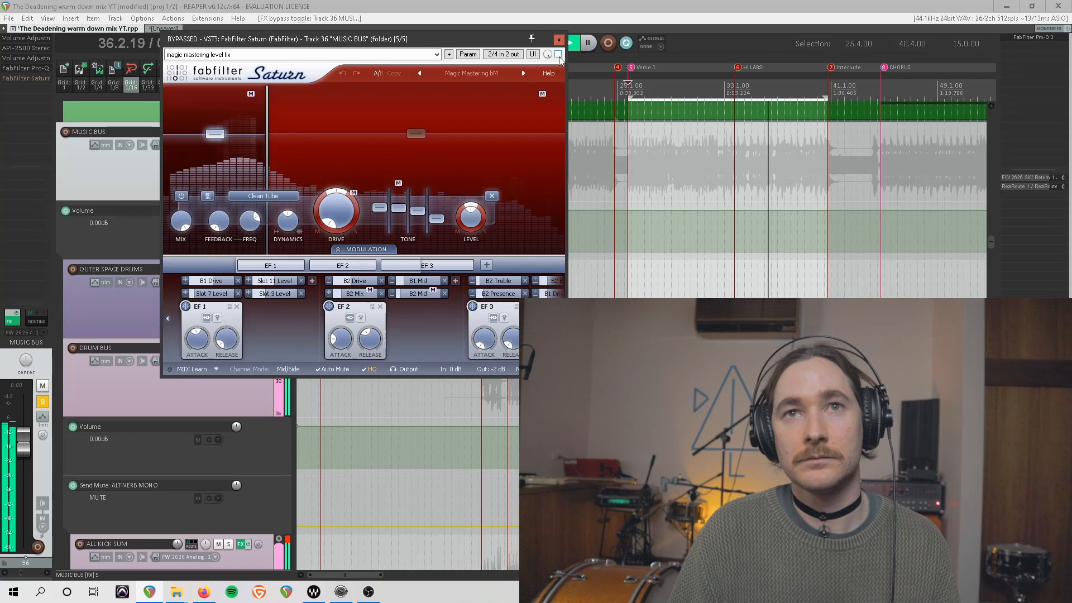
click(559, 55)
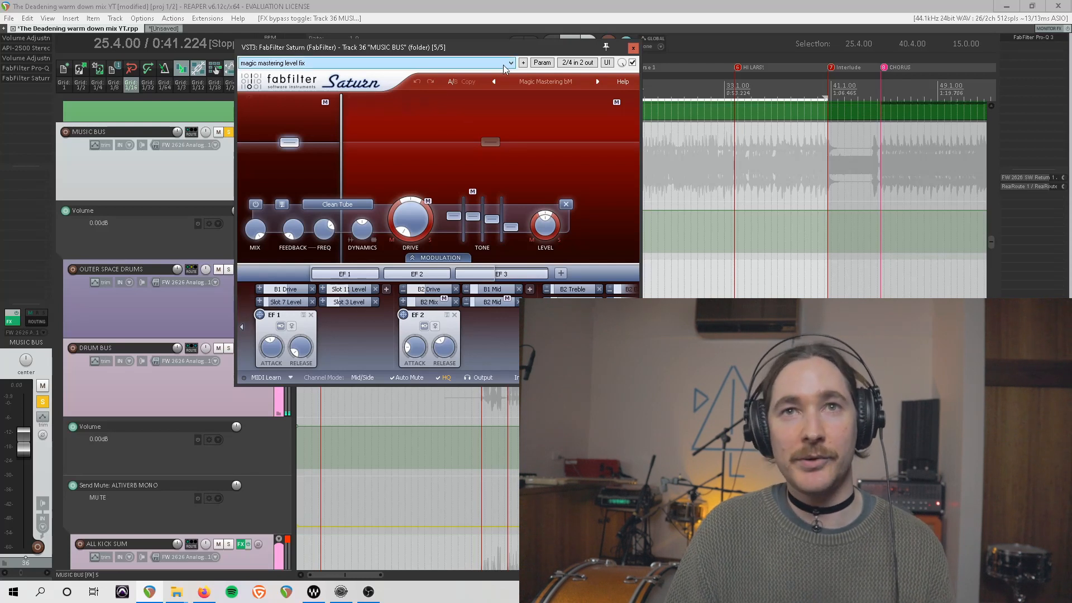
click(633, 50)
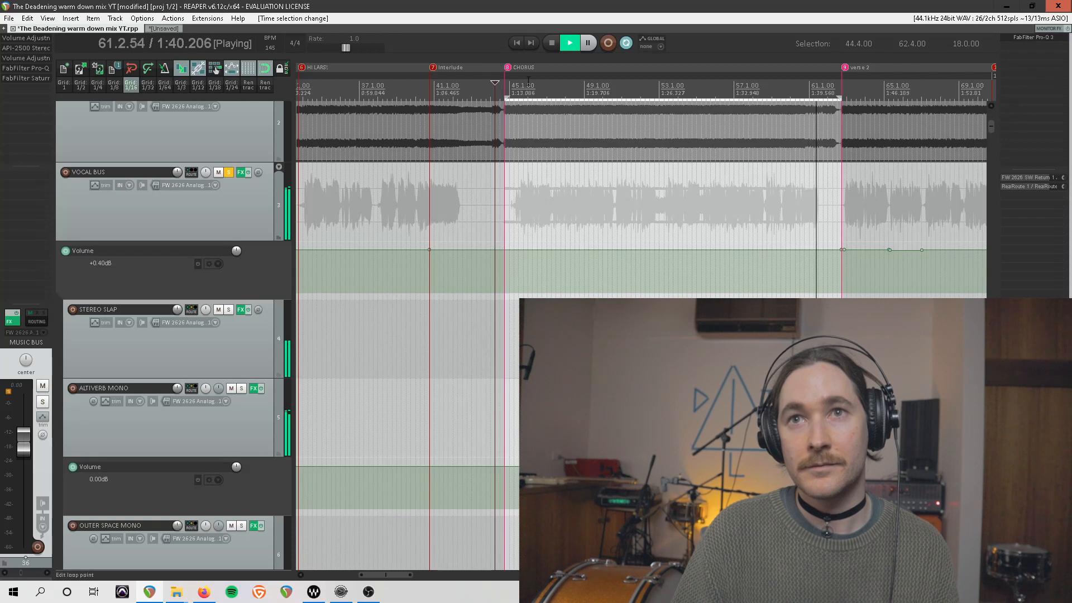
Stop the soloed VOCAL BUS playback of the chorus.
key(space)
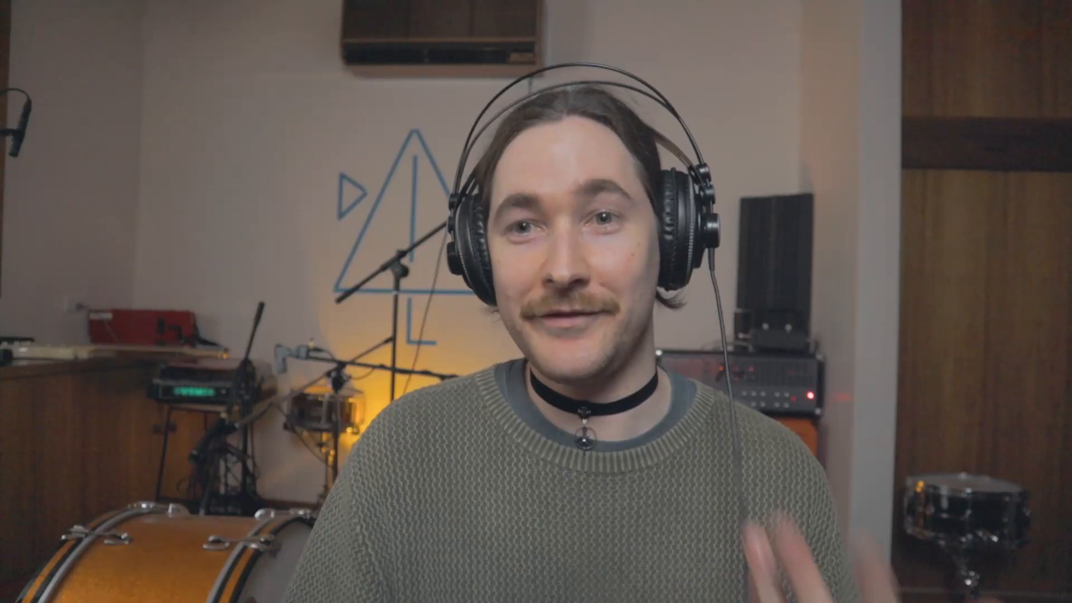
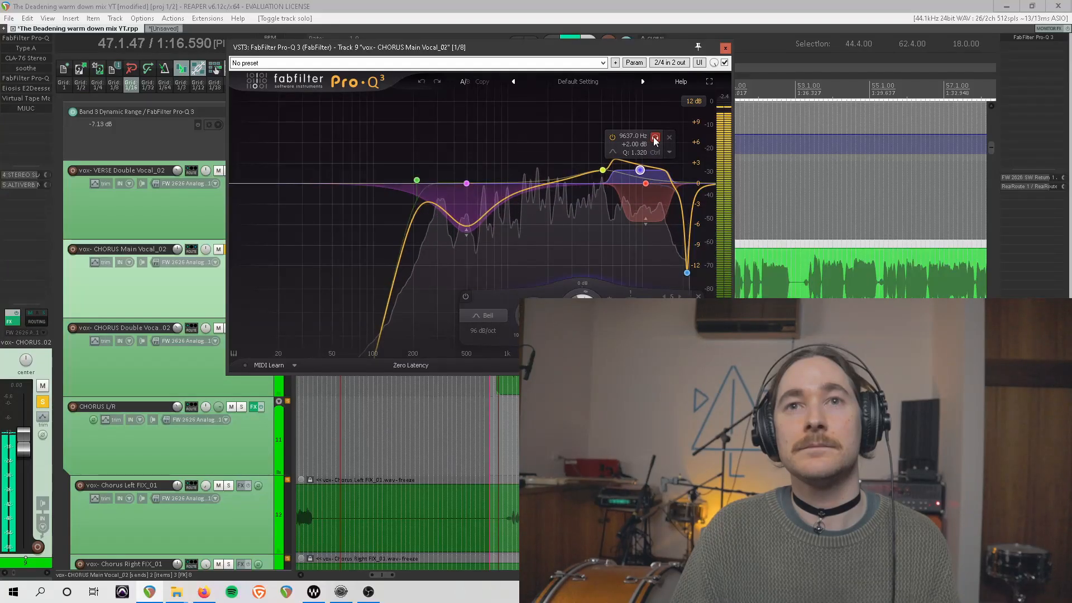
Unsolo the 9637 Hz band of the CHORUS Main Vocal_02 Pro-Q 3 and inspect the two dynamic bands and the narrow high notch.
click(655, 137)
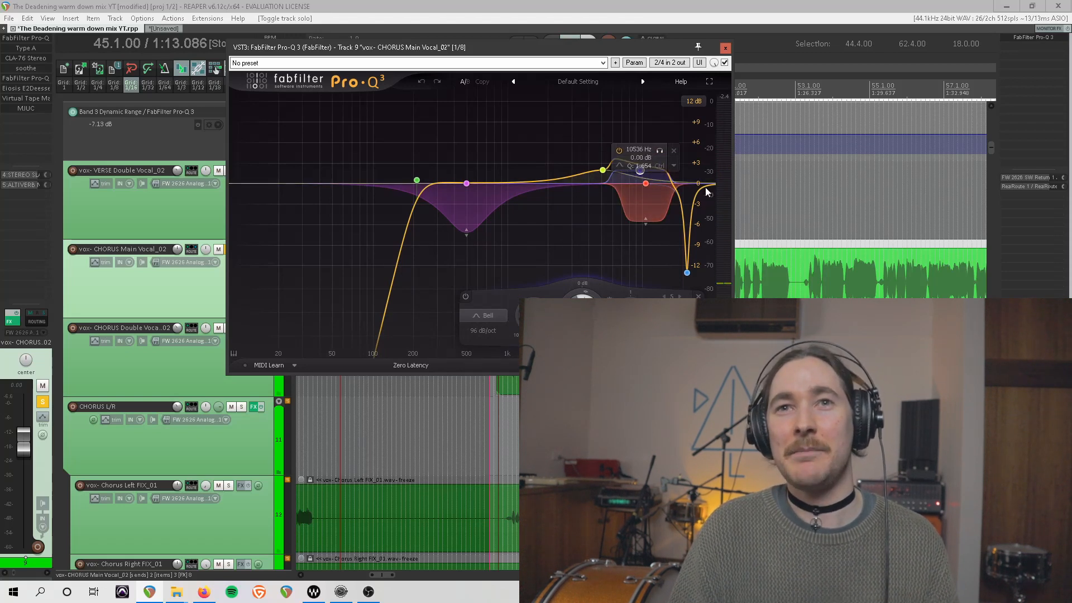
click(645, 183)
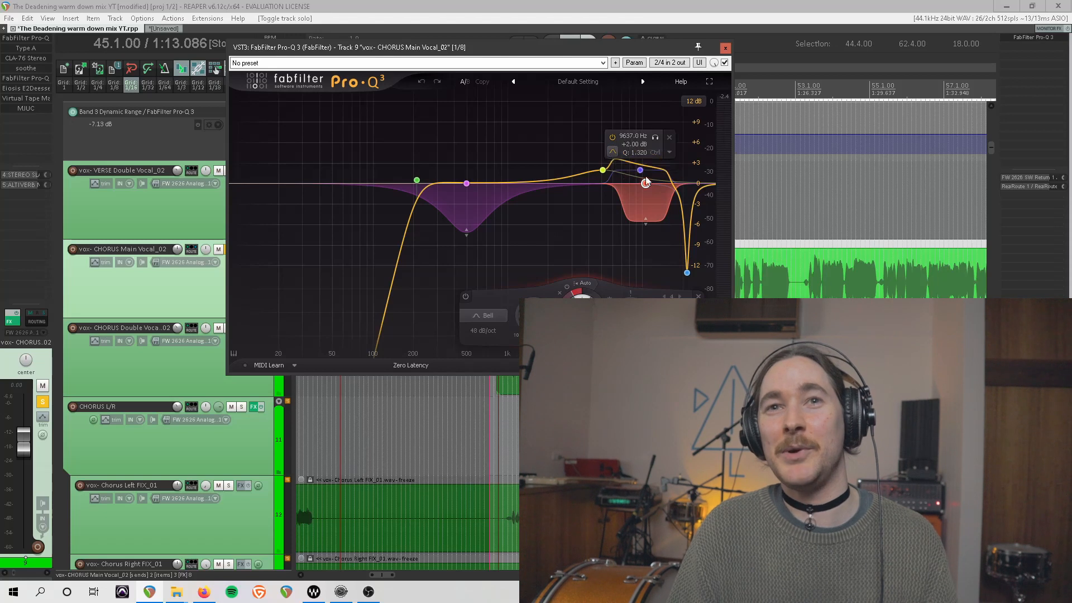
click(466, 183)
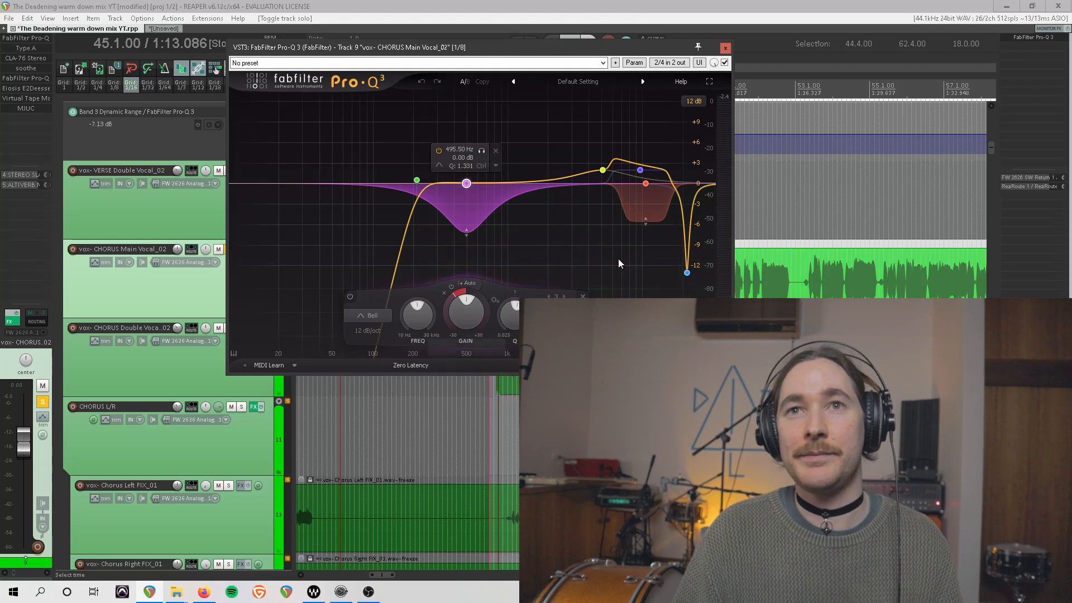
click(687, 272)
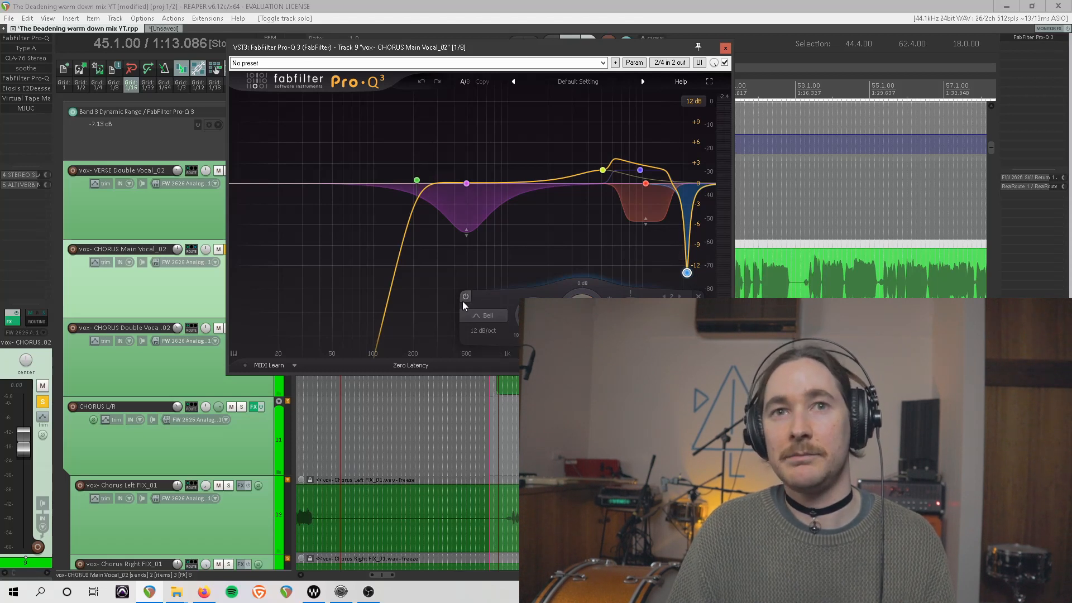
Play the chorus main vocal with the narrow high notch bypassed and re-enabled to compare, stop playback, and close Pro-Q 3.
key(space)
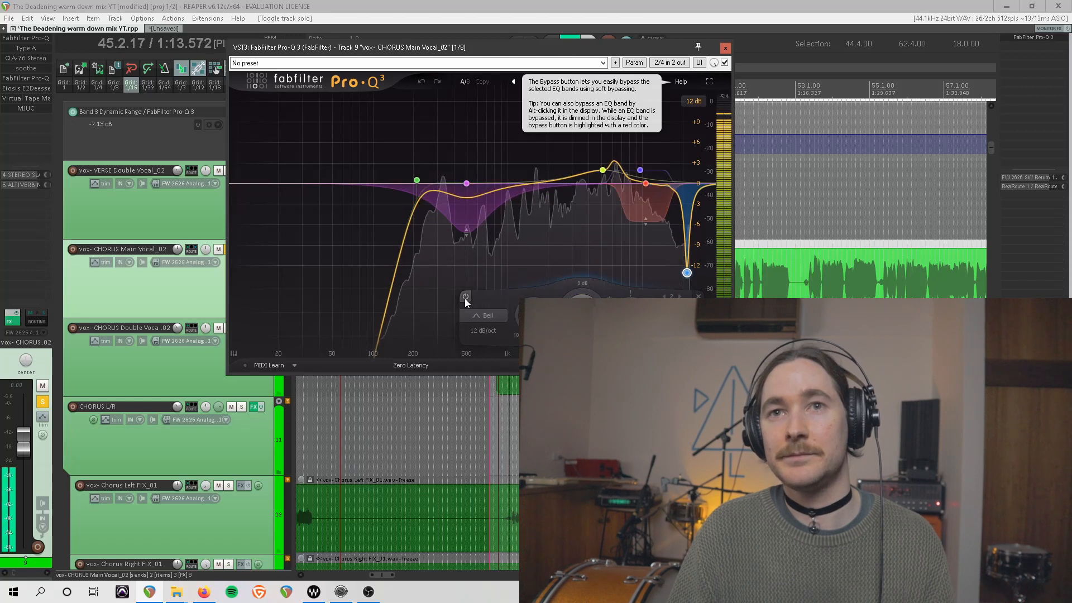
click(465, 297)
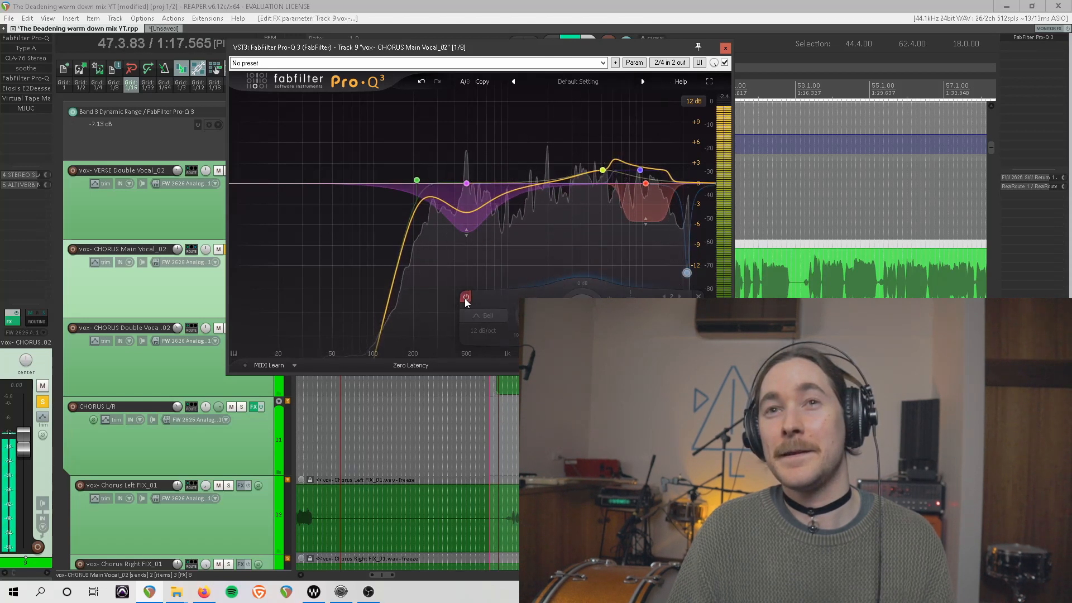
click(465, 297)
key(space)
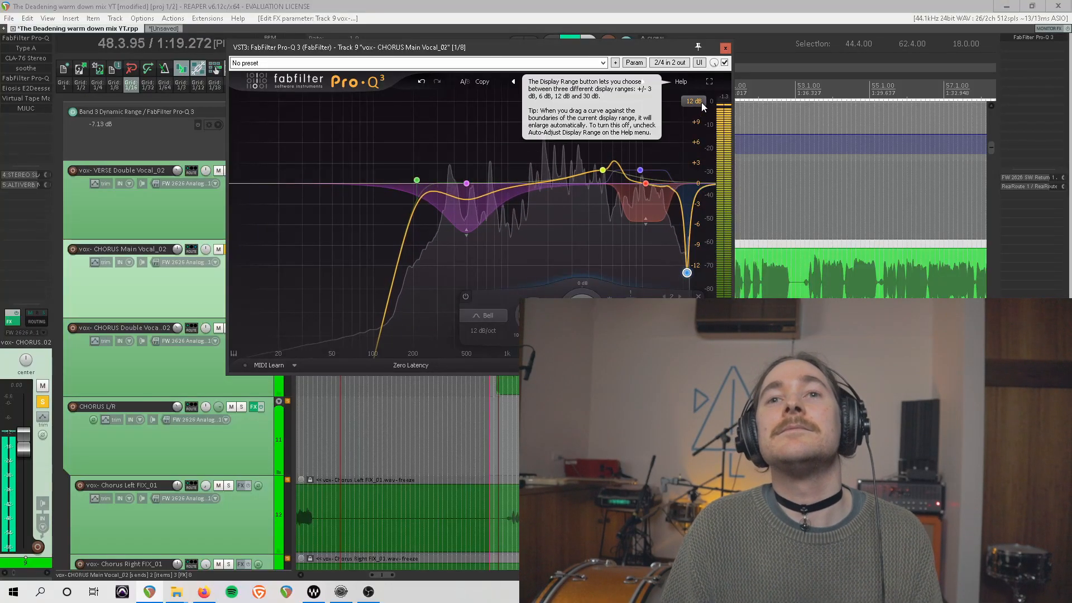
key(space)
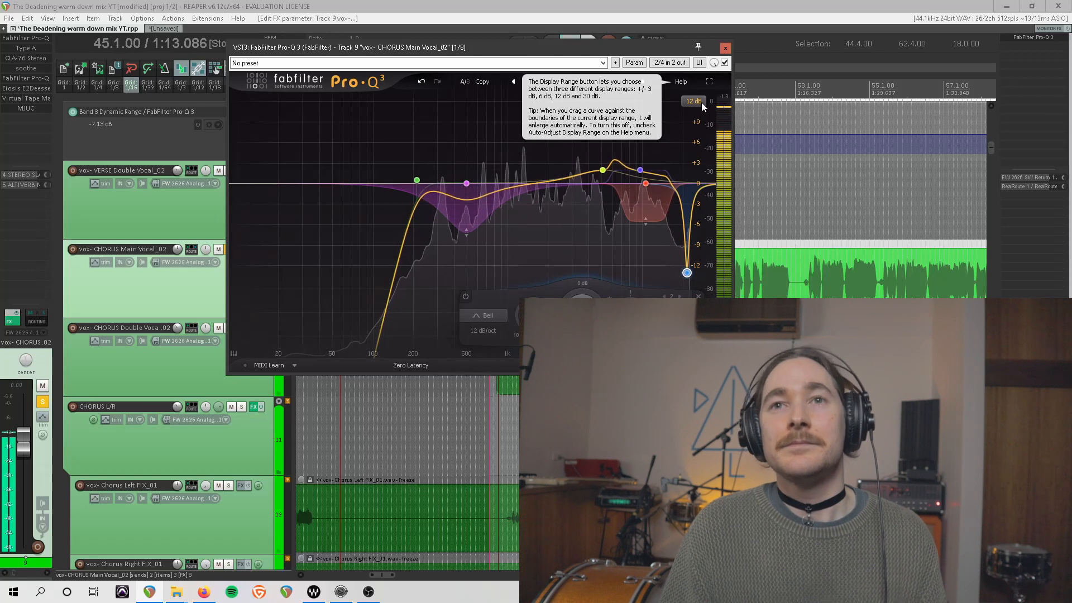
click(639, 171)
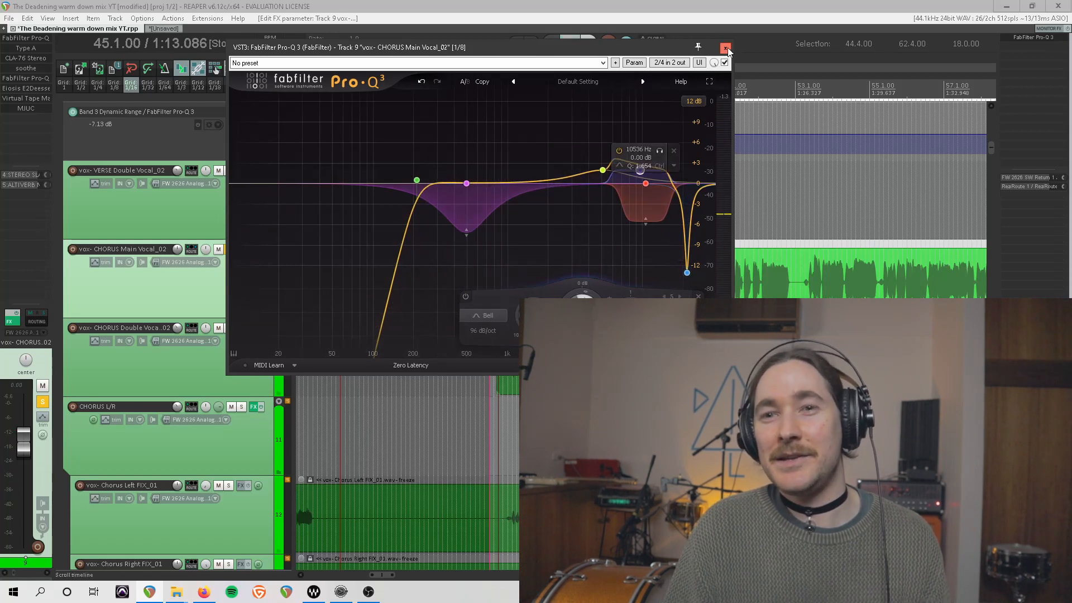
click(725, 49)
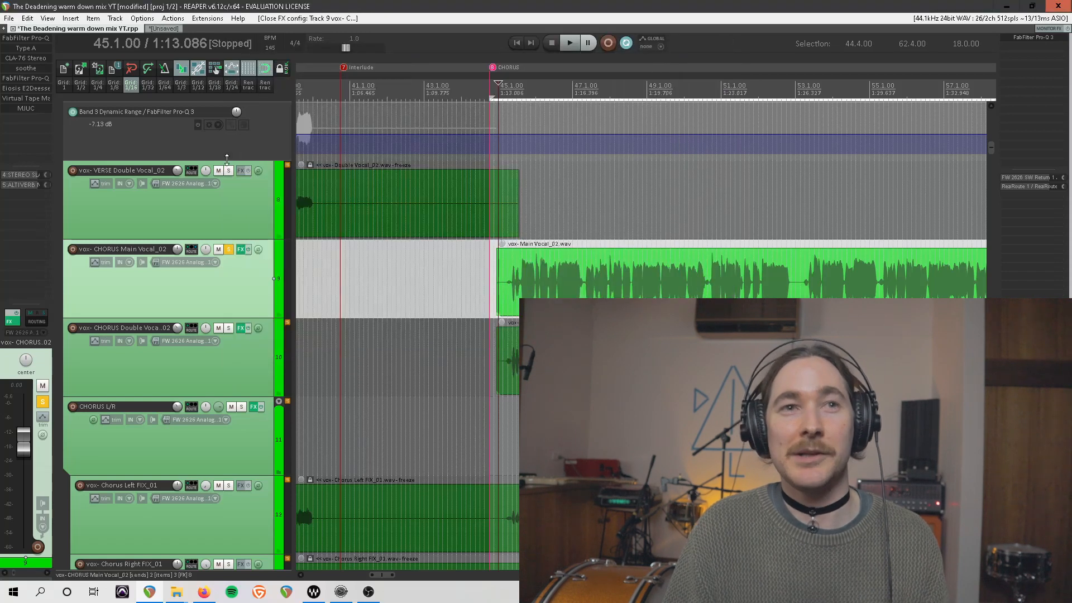
Play the chorus main vocal with the Type A plugin bypassed and re-enabled to compare, stop playback, and close the plugin.
click(33, 48)
drag(356, 46, 566, 85)
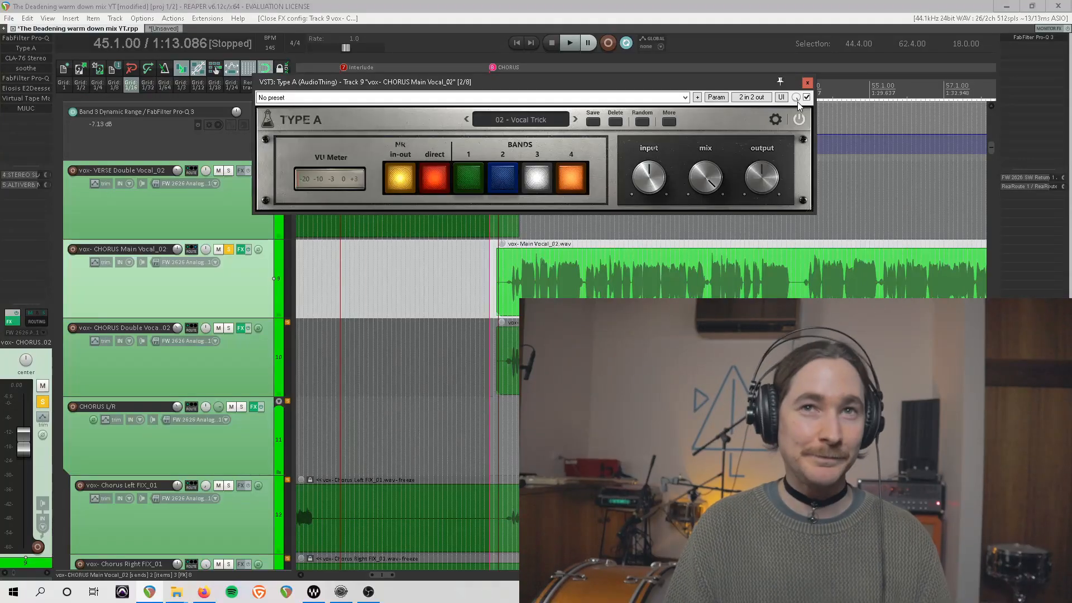
drag(745, 84, 653, 61)
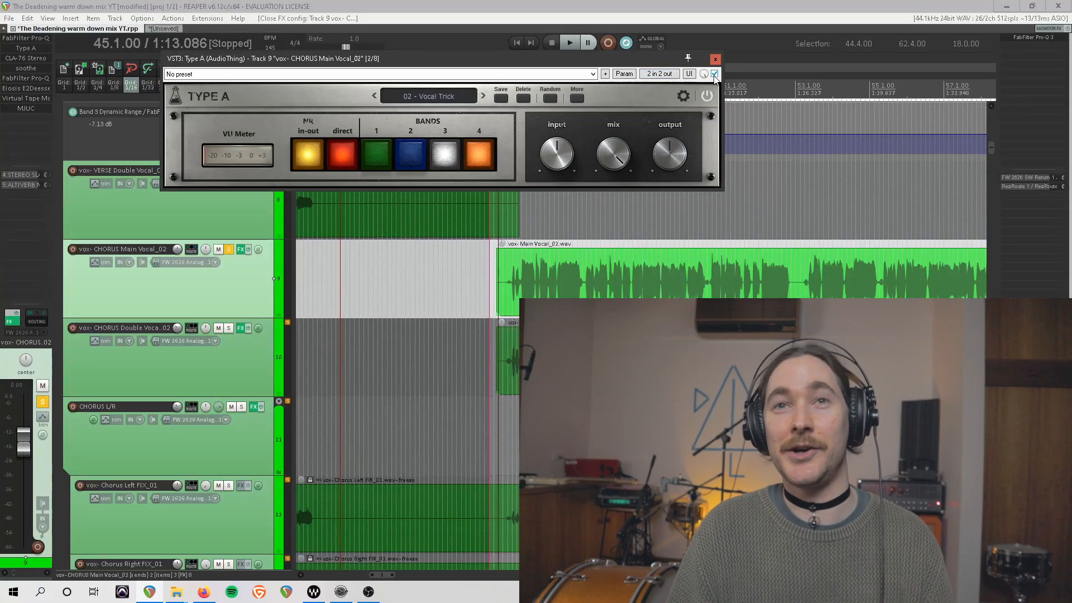
key(space)
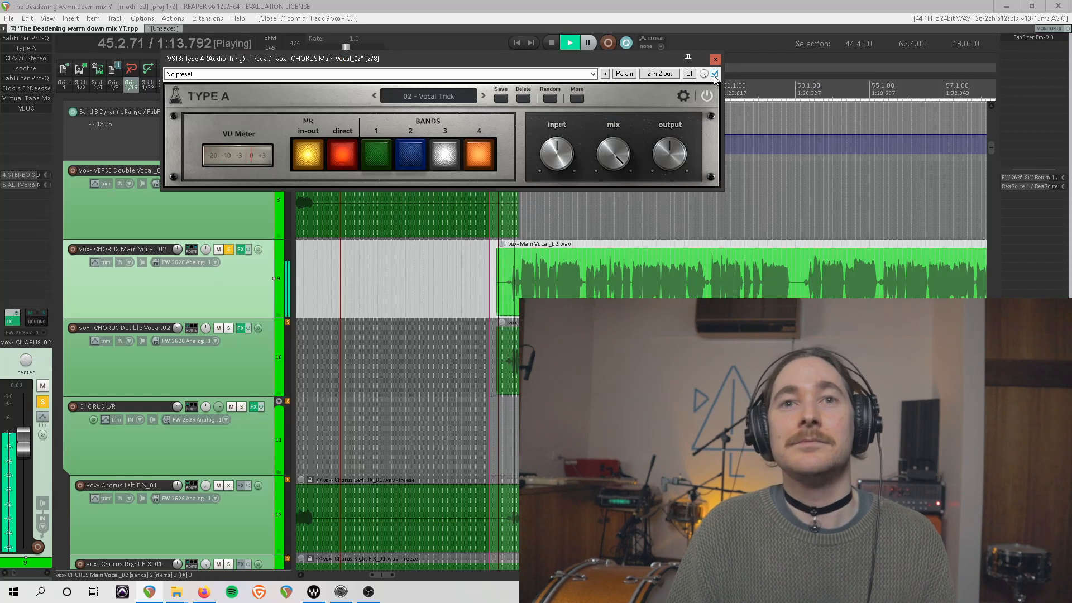
click(715, 73)
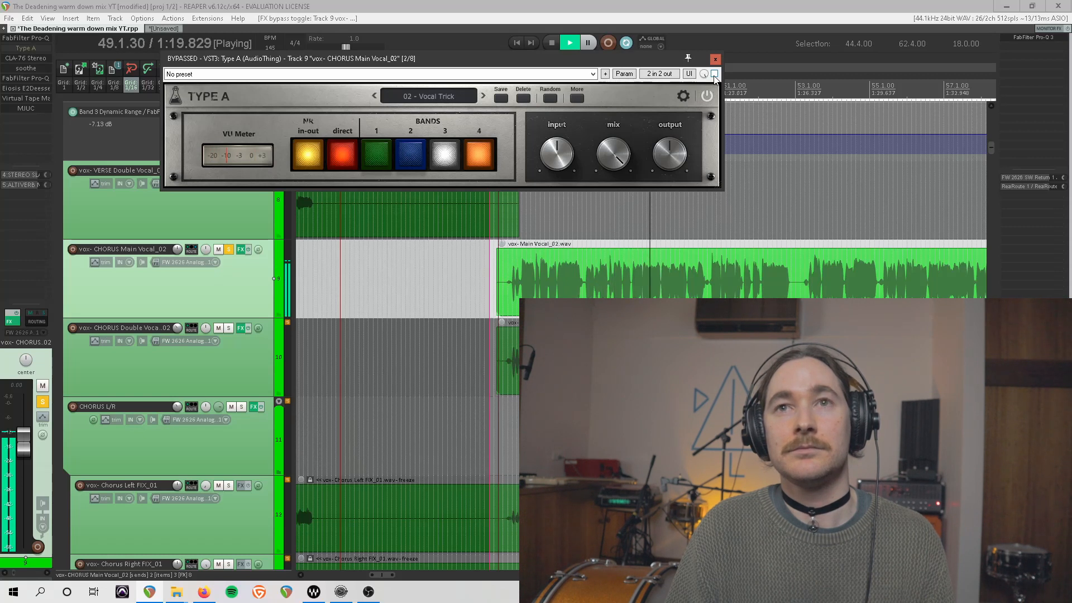
click(714, 74)
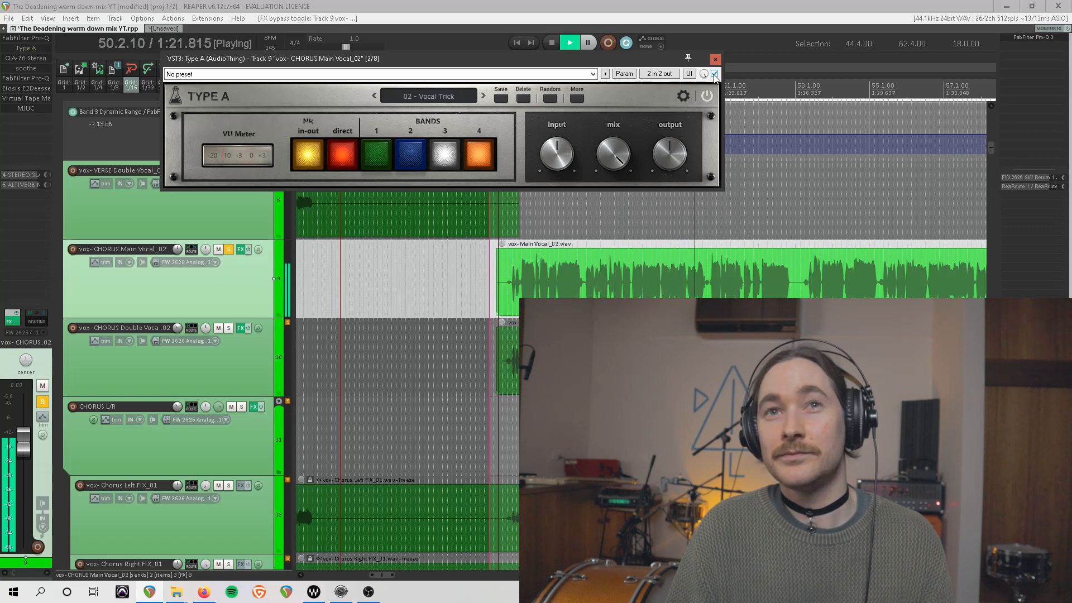
click(715, 75)
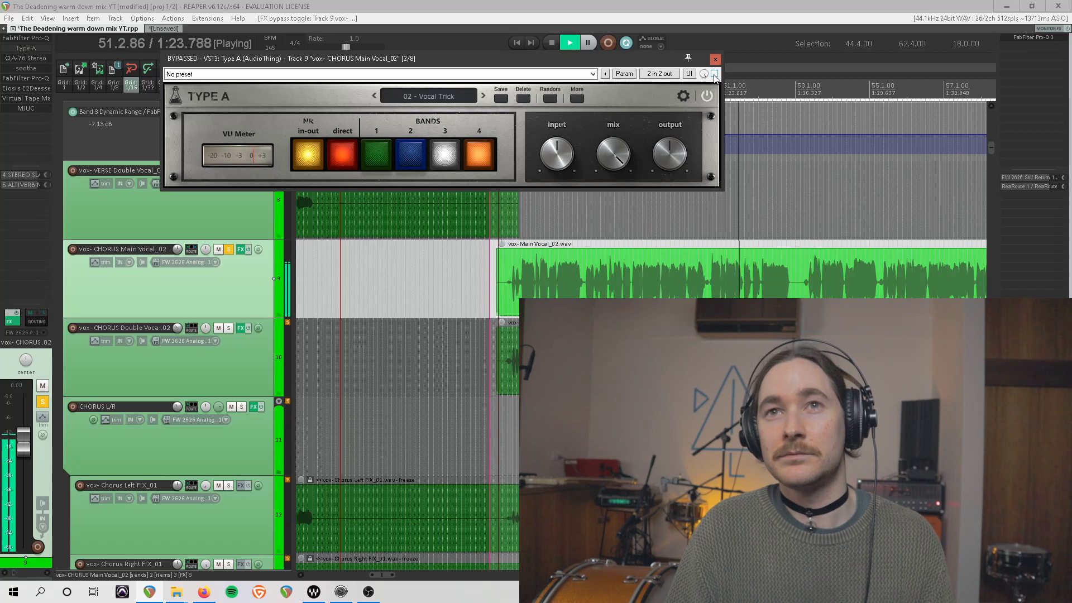
click(715, 74)
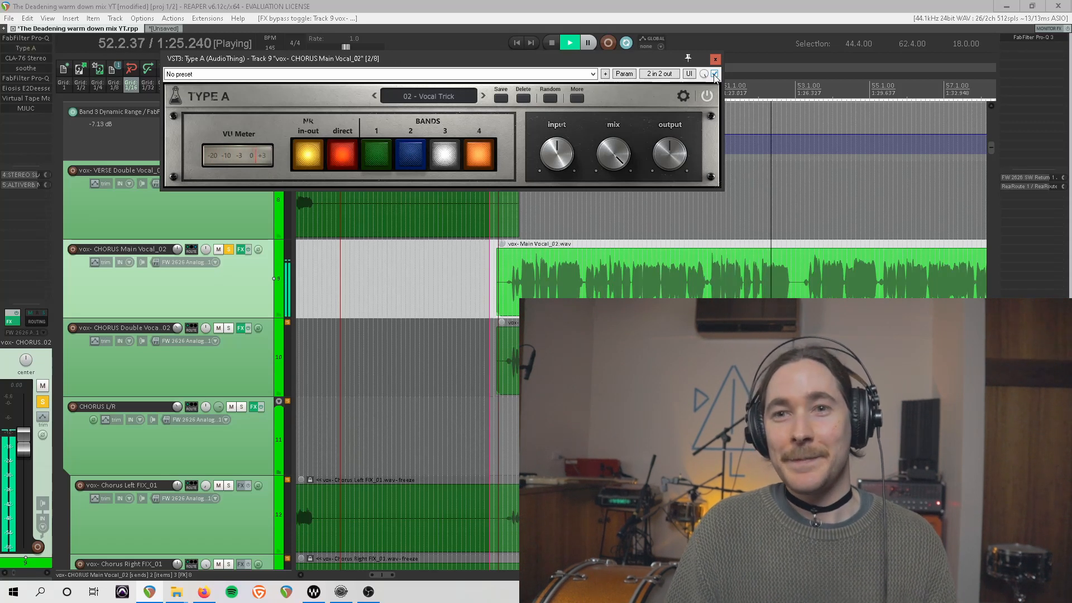
key(space)
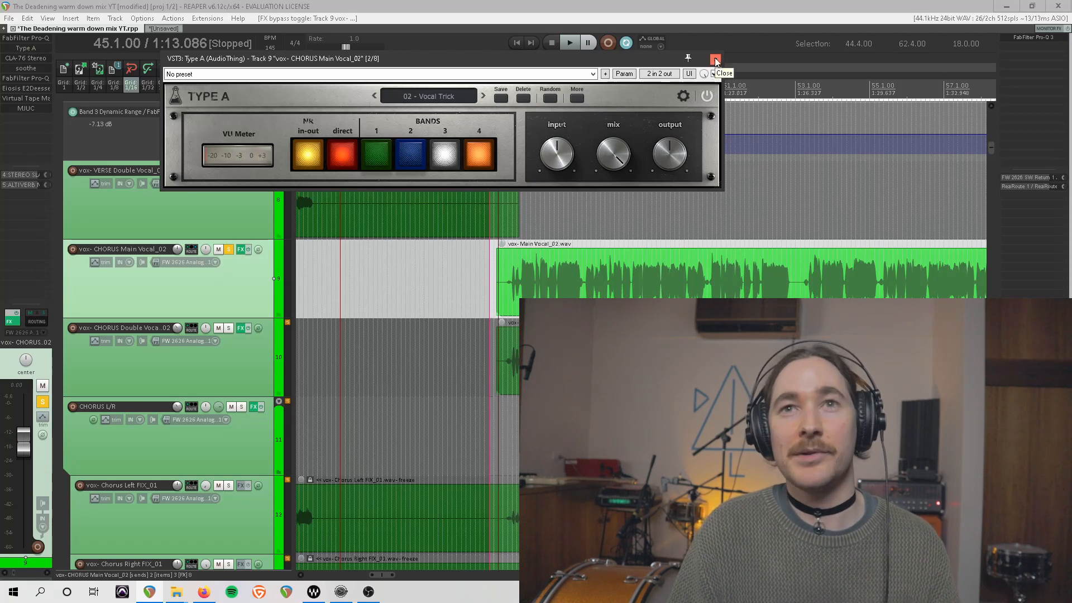
click(716, 60)
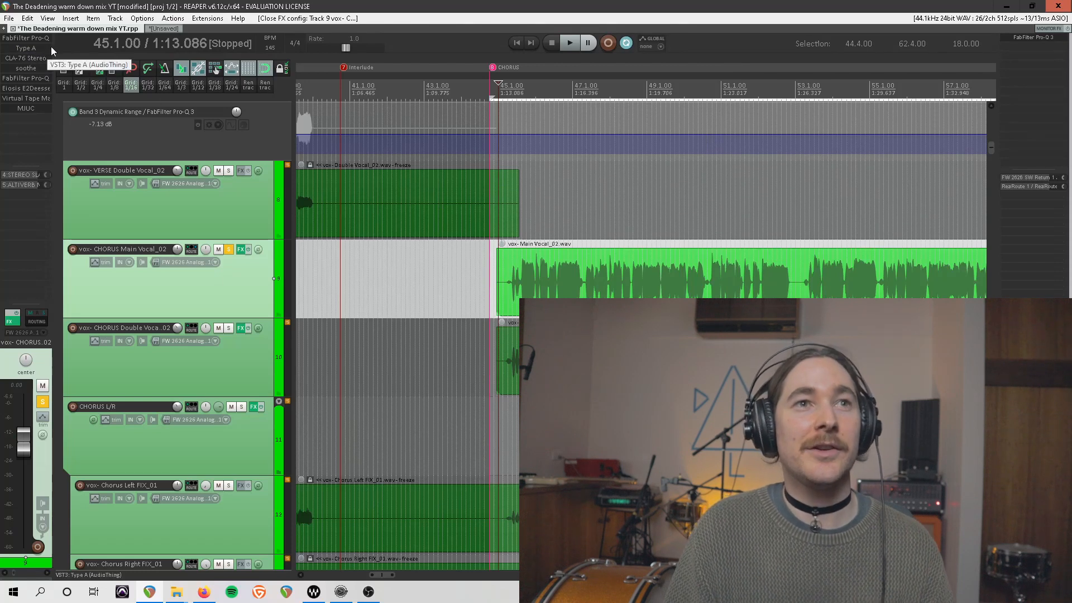
Review the first Pro-Q 3 on CHORUS Main Vocal_02 alongside Type A, and close both plugins.
click(26, 48)
click(25, 39)
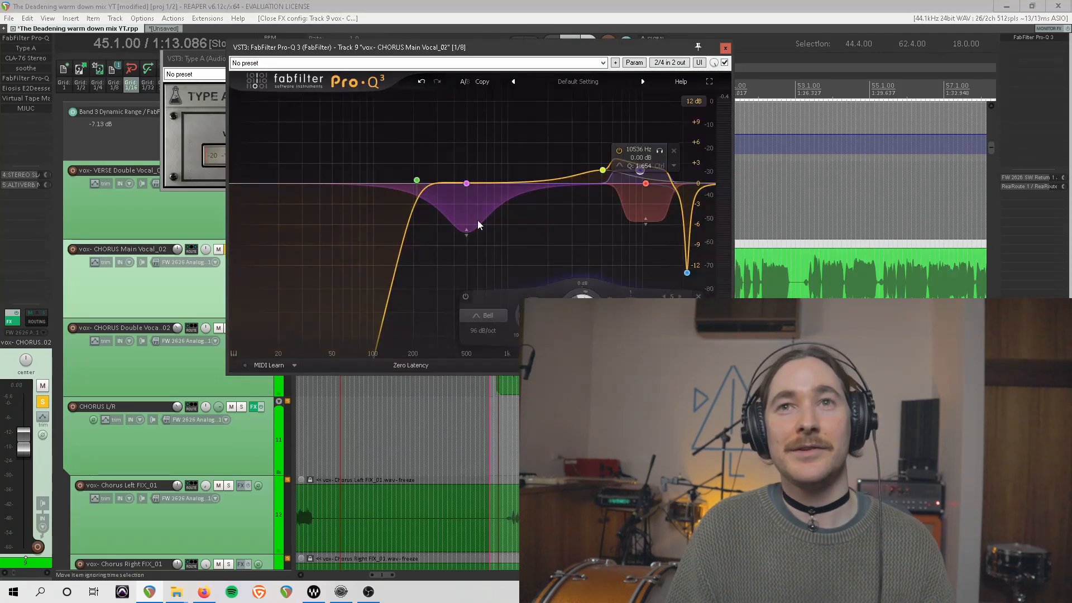
click(725, 49)
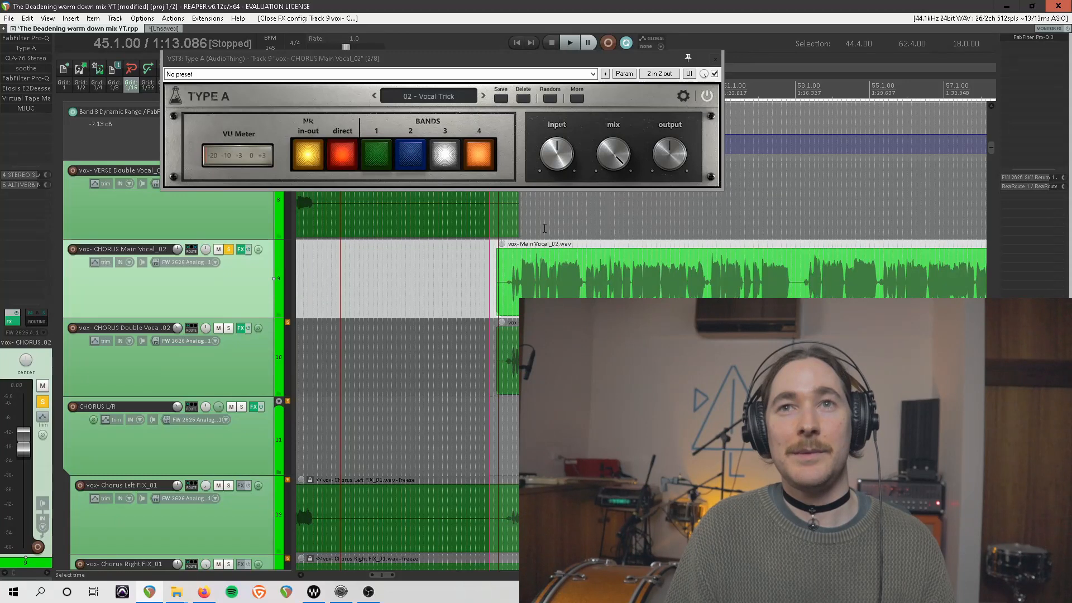
click(716, 60)
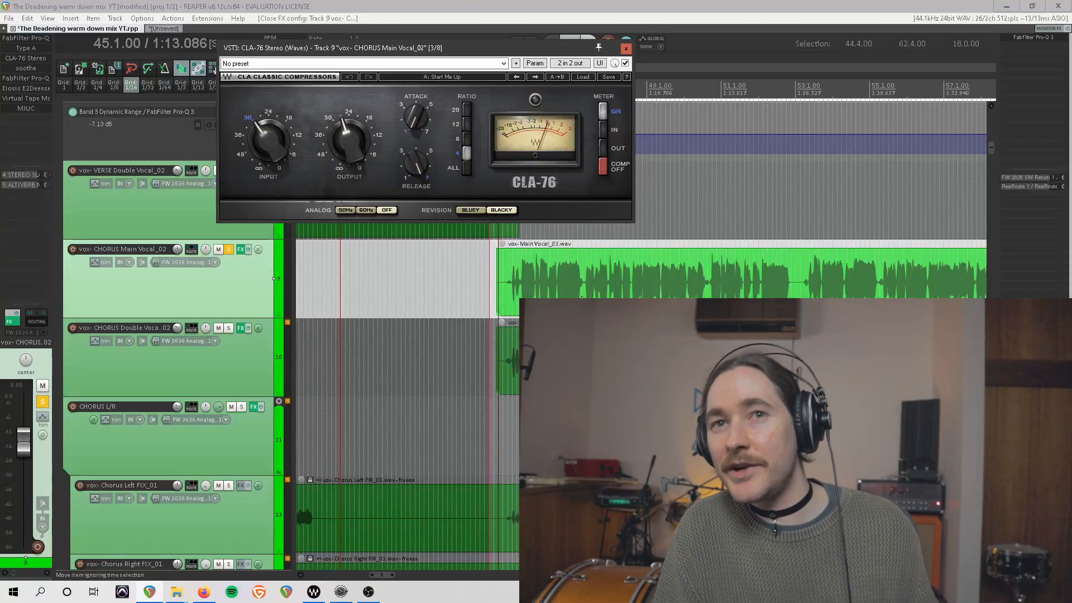
Play the chorus main vocal while watching the CLA-76 gain reduction meter, and stop playback.
drag(430, 48, 532, 57)
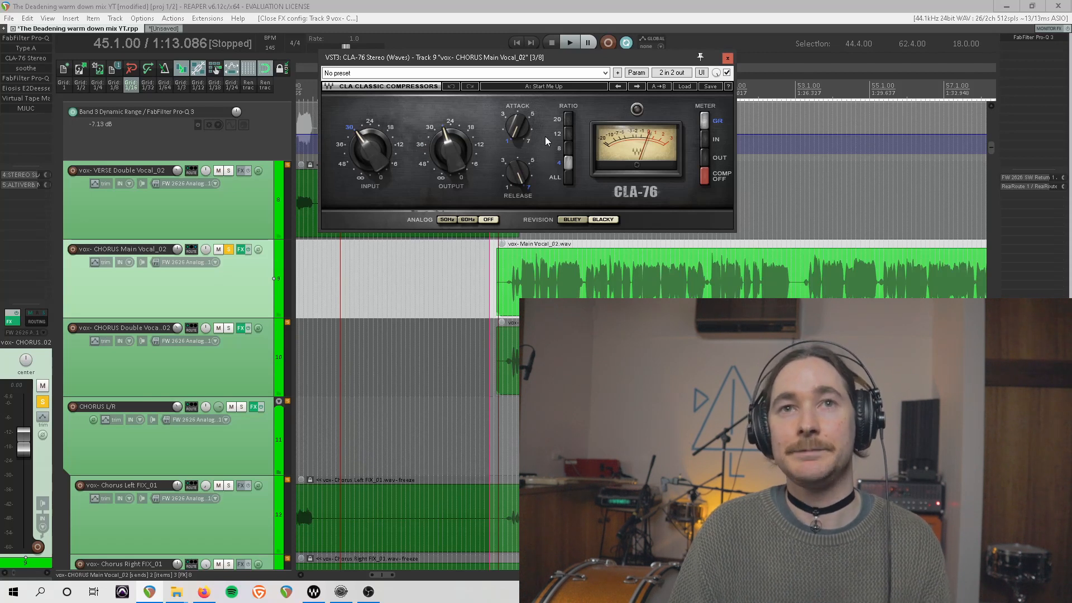
key(space)
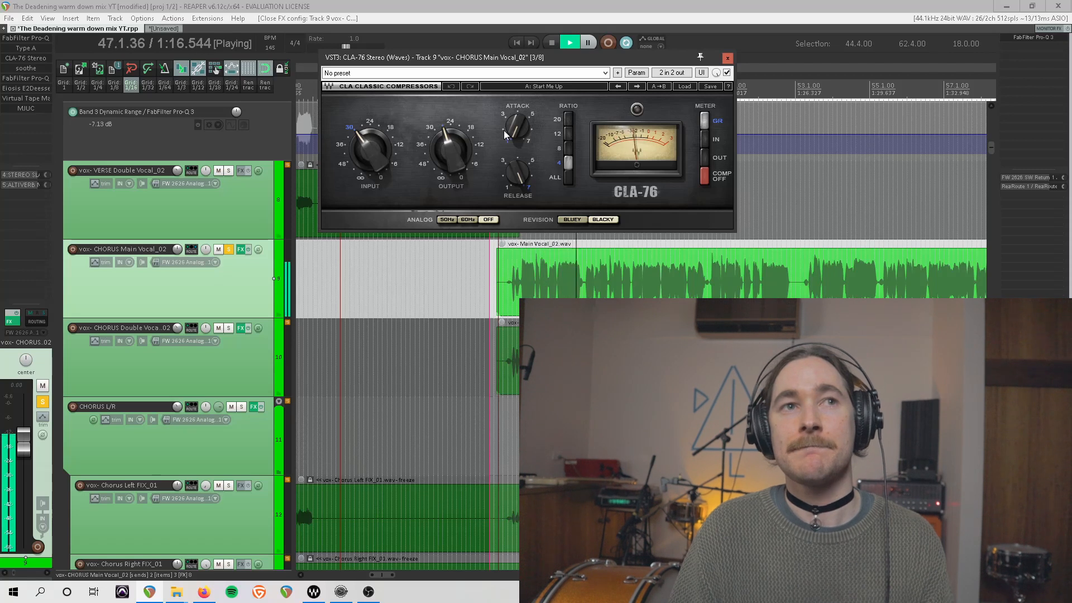
key(space)
Inspect band 1 in soothe, compare the chorus main vocal with soothe bypassed and re-enabled, and check the second Pro-Q 3's high-frequency boost.
click(24, 68)
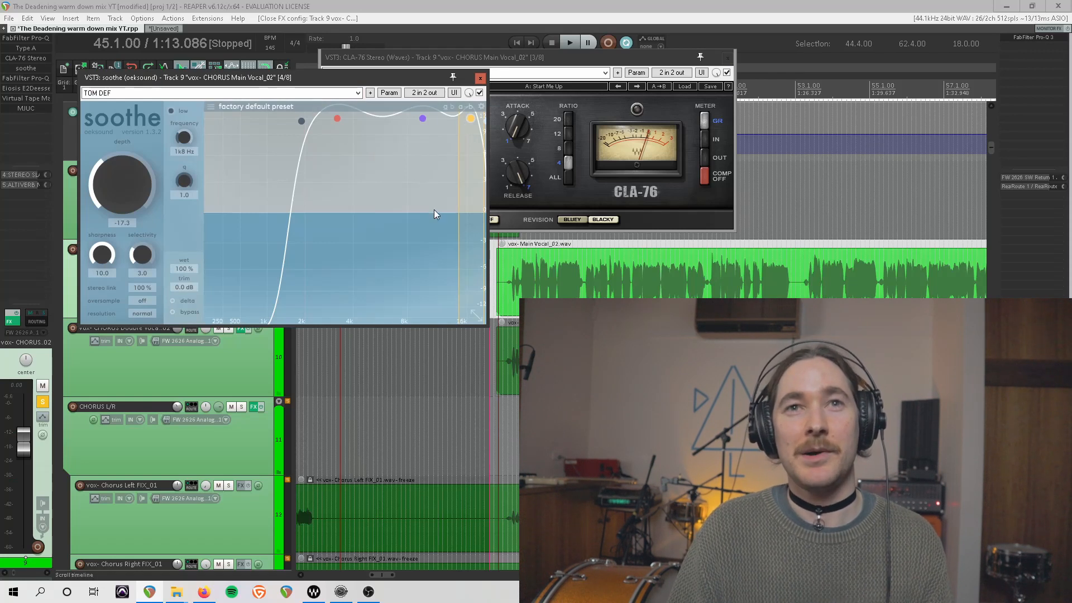
click(333, 123)
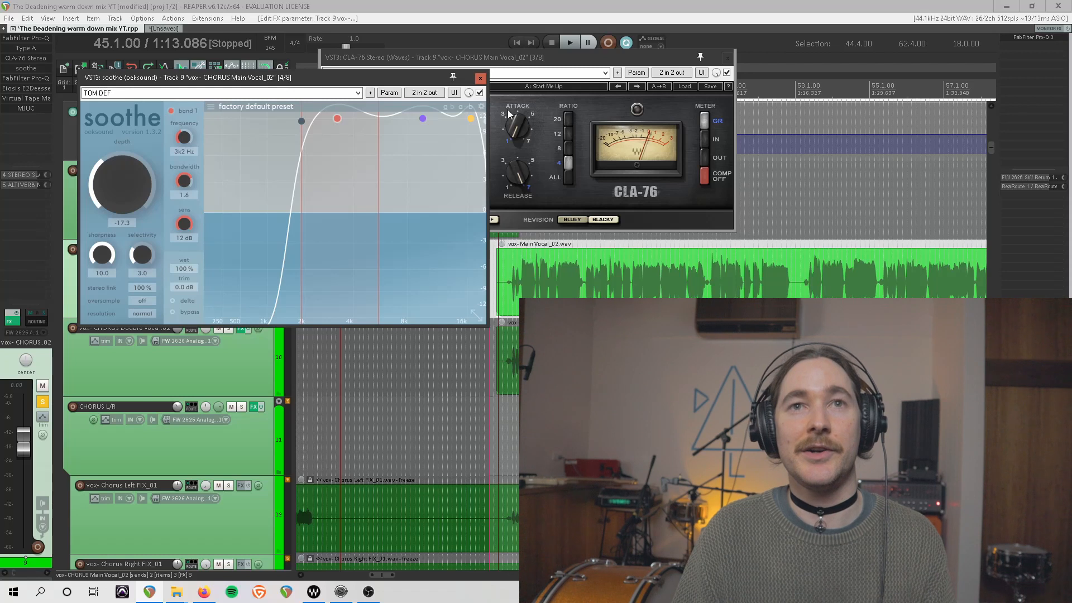
key(space)
click(478, 93)
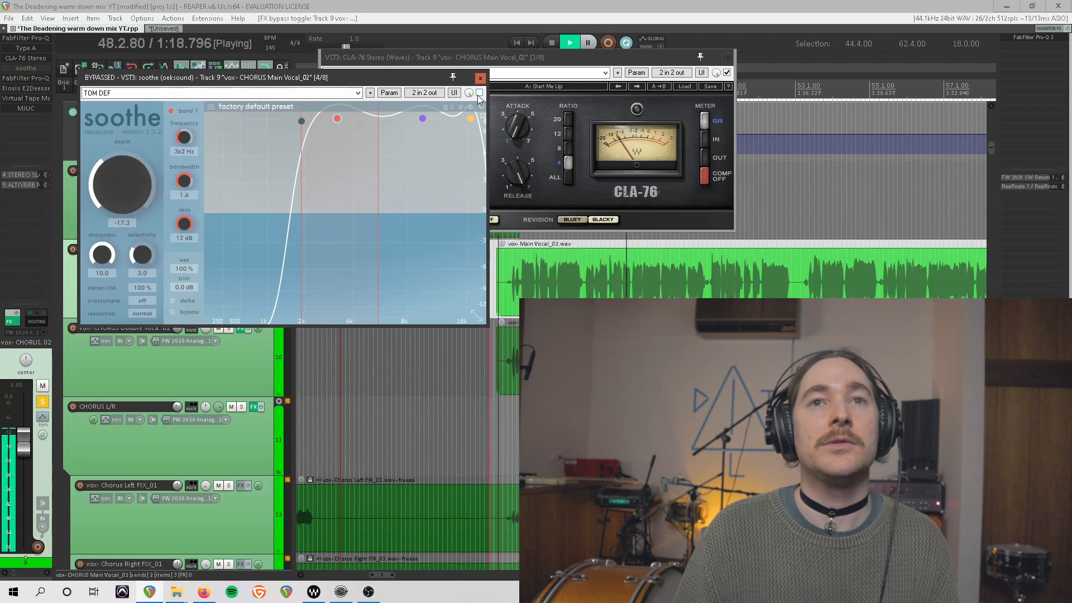
click(479, 93)
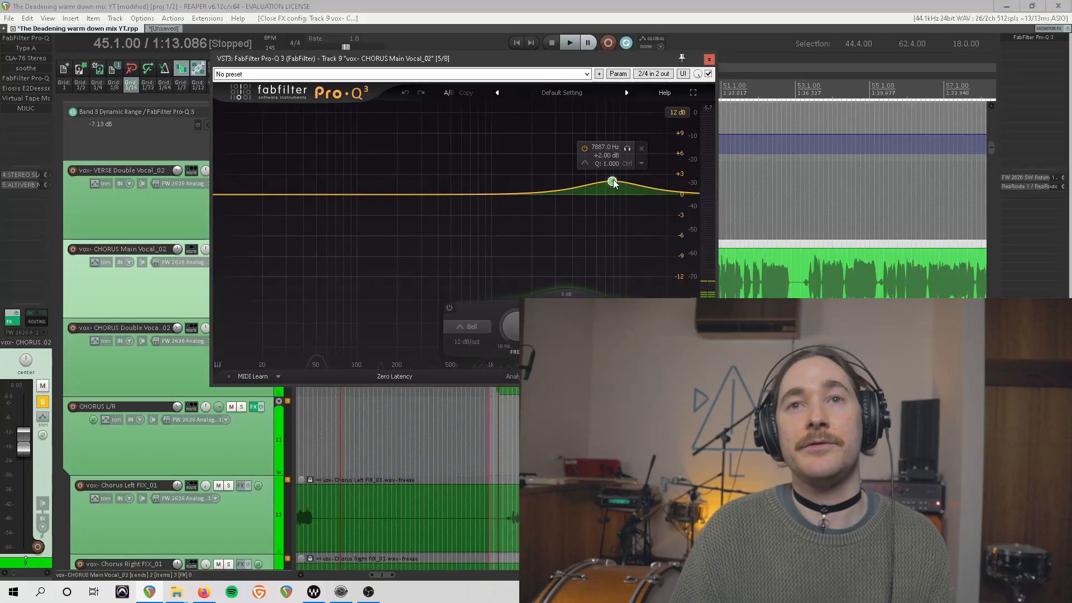
click(708, 59)
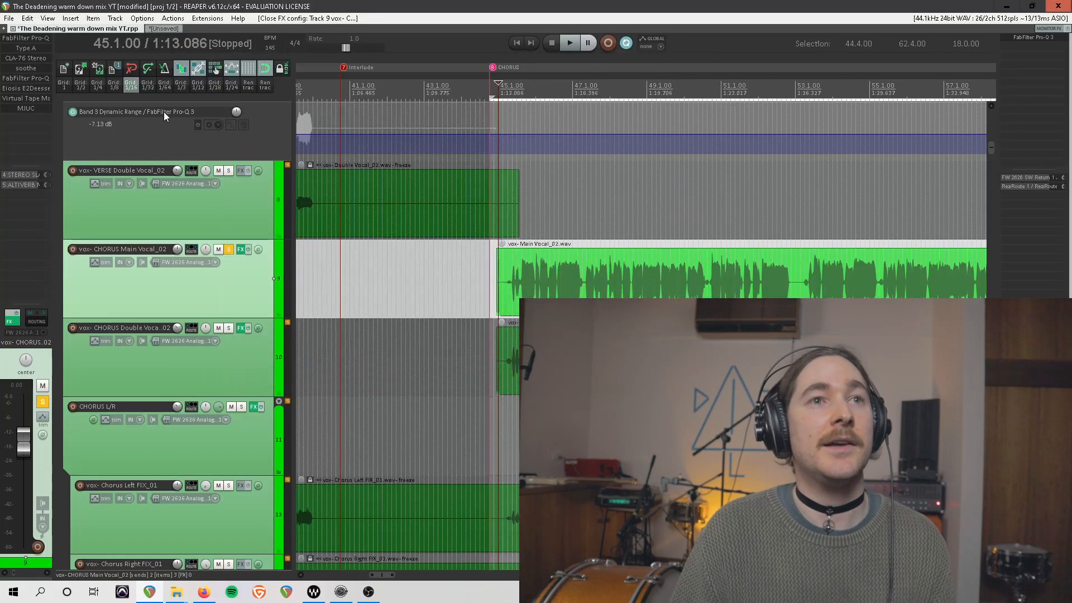
Play the chorus main vocal with Eiosis E2Deesser bypassed and re-enabled to compare, close the plugin, and stop playback.
click(34, 88)
drag(444, 81, 211, 44)
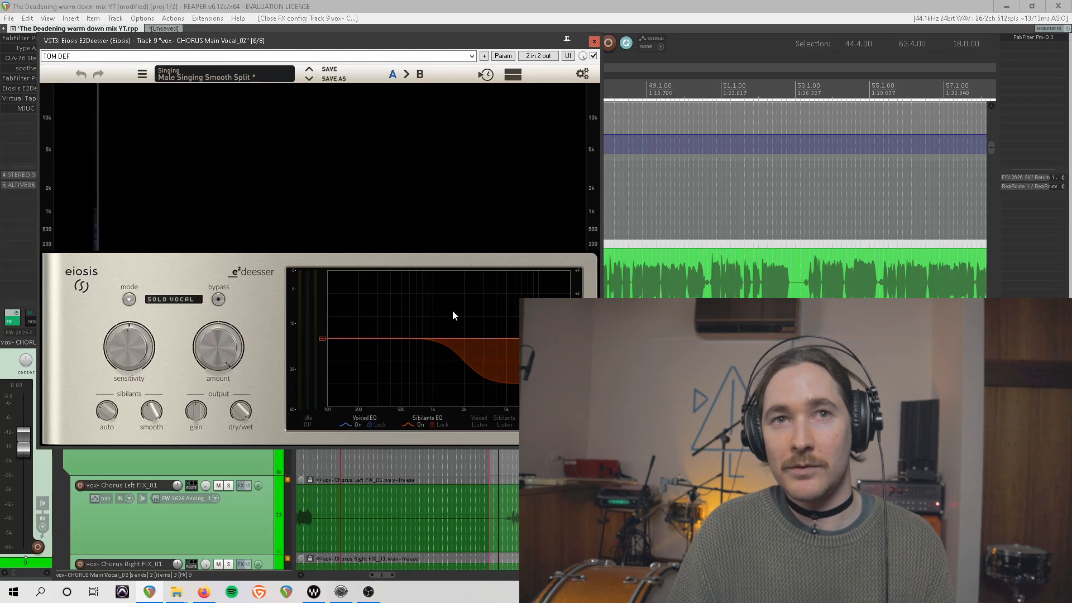
key(space)
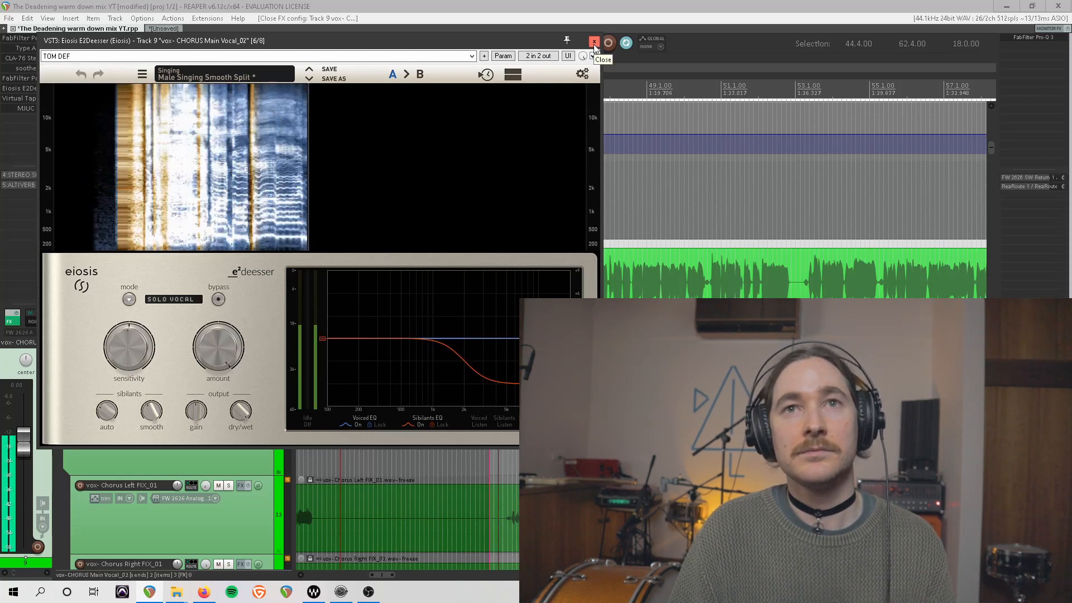
click(593, 56)
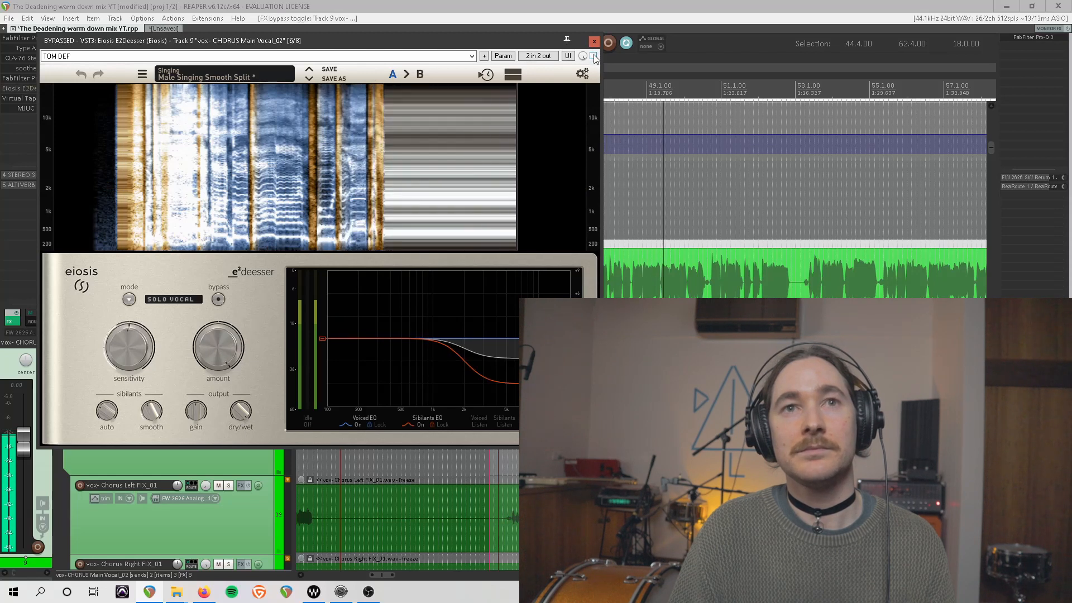
click(593, 56)
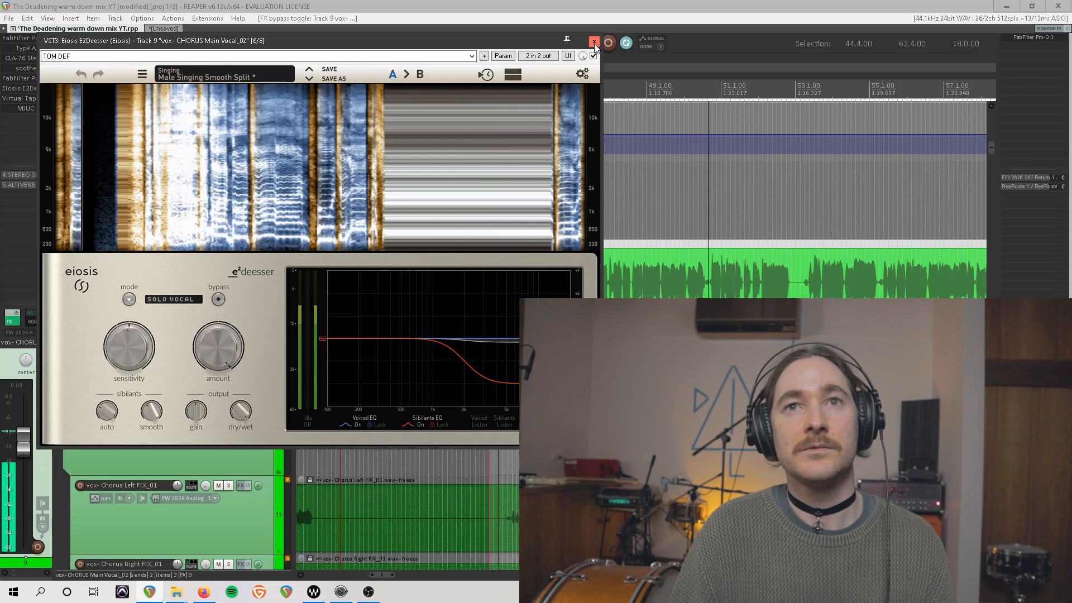
click(594, 43)
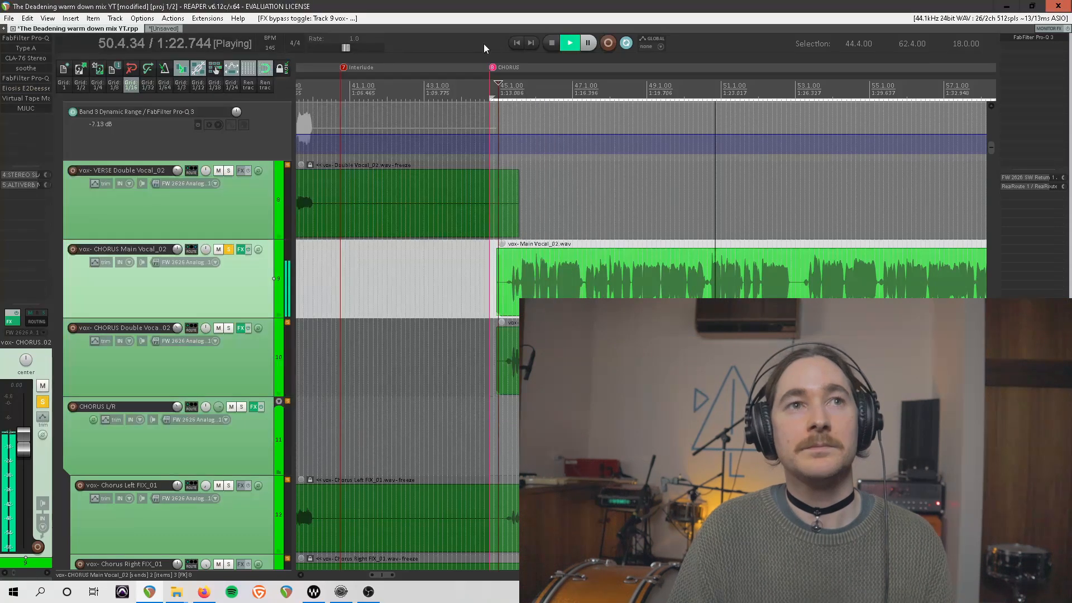
key(space)
Audition Virtual Tape Machines on the chorus main vocal during playback, including with the plugin bypassed.
click(45, 99)
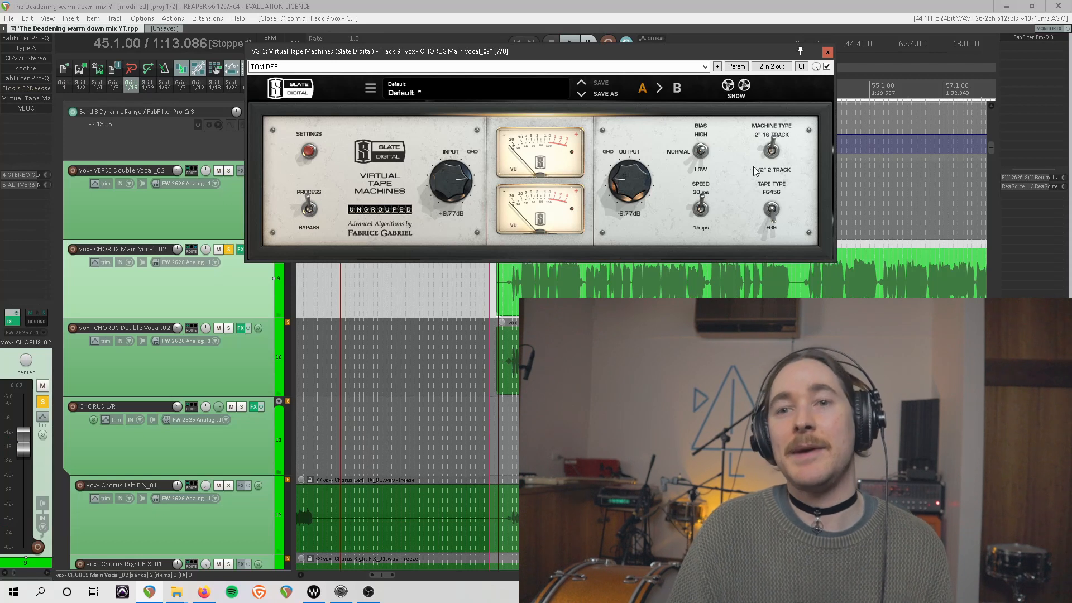
key(space)
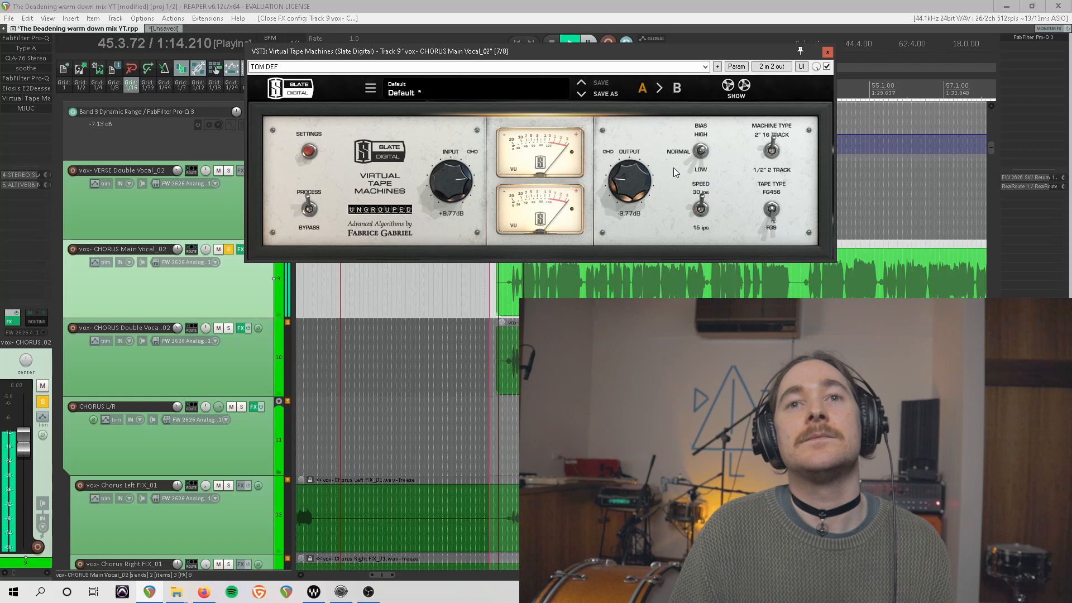
click(828, 67)
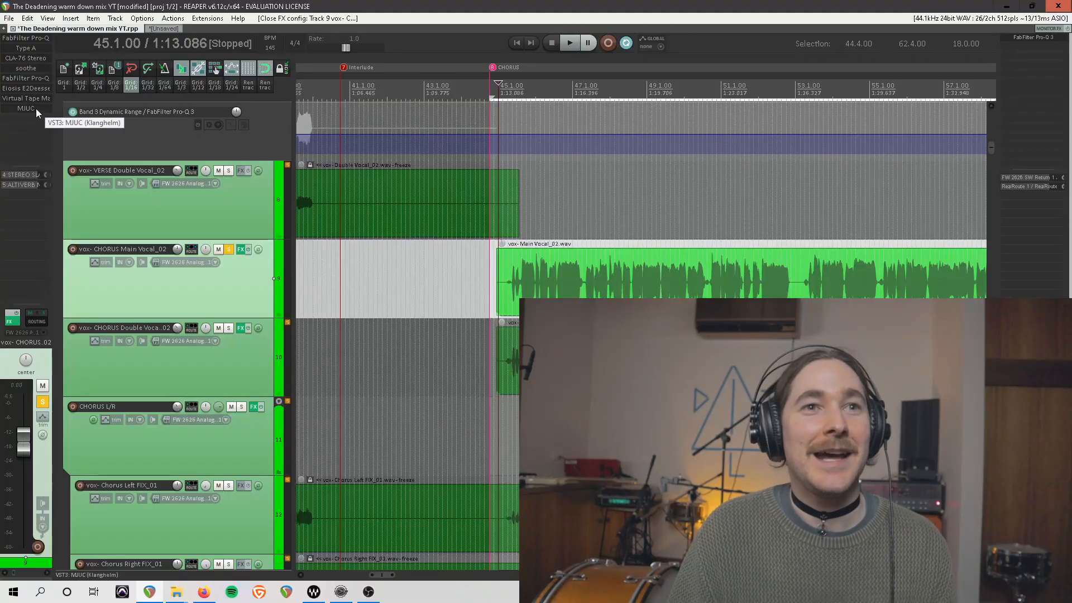
Play the chorus main vocal with the MJUC compressor bypassed and re-enabled to compare, and stop playback.
click(36, 109)
drag(139, 33, 383, 55)
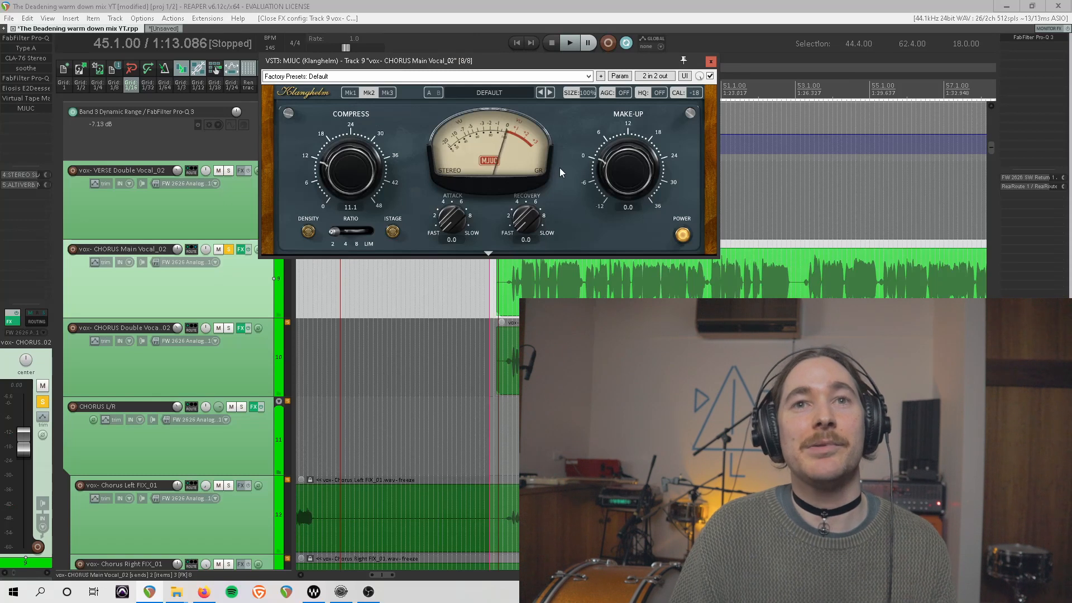
key(space)
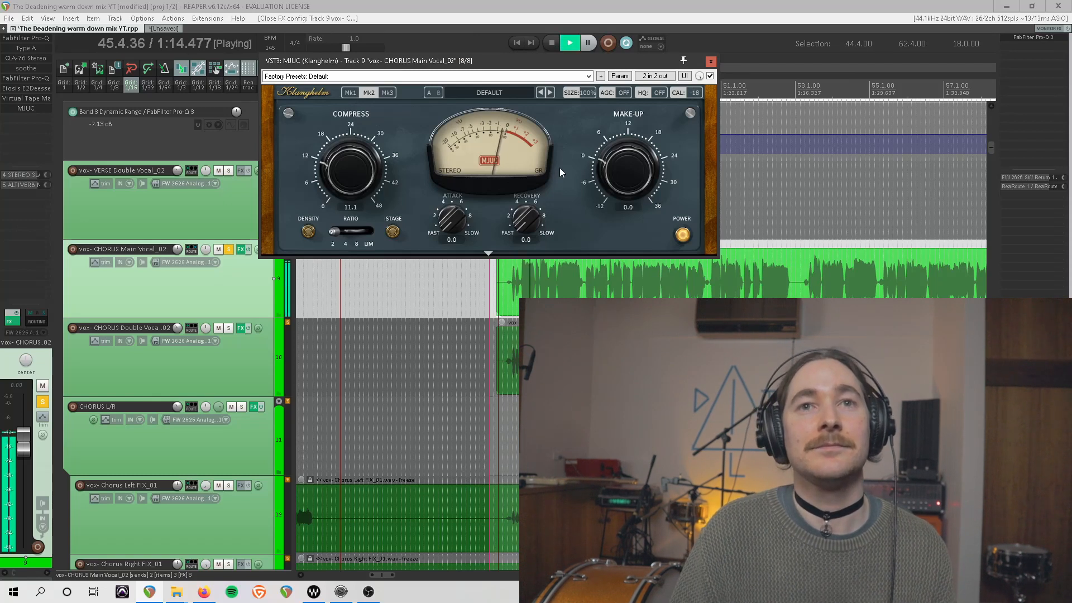
click(711, 76)
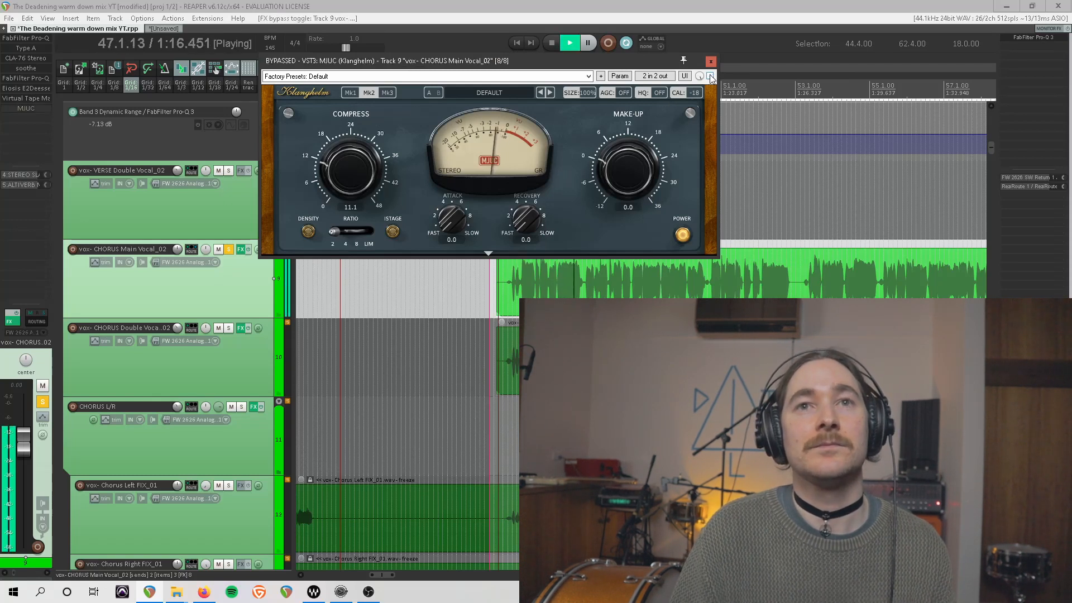
click(710, 76)
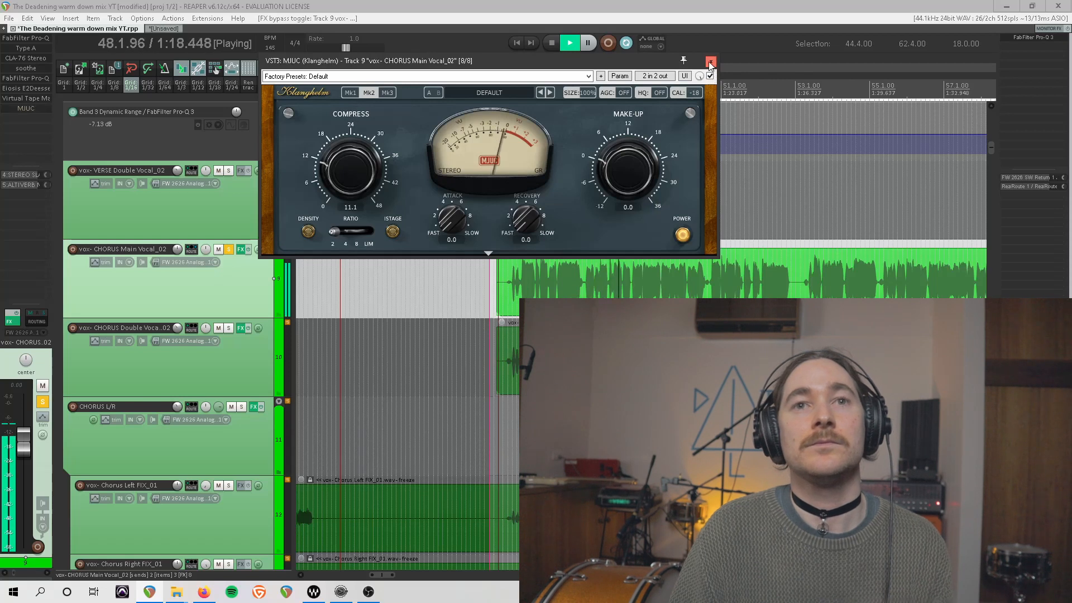
key(space)
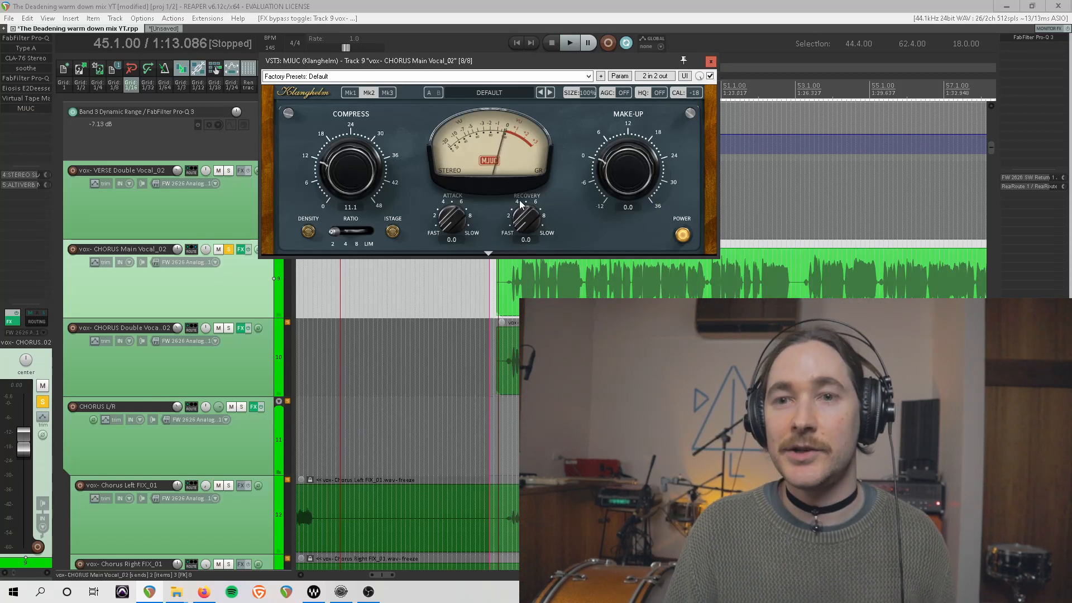
Close MJUC, unsolo CHORUS Main Vocal_02, and select the CHORUS L/R track.
drag(492, 63, 408, 59)
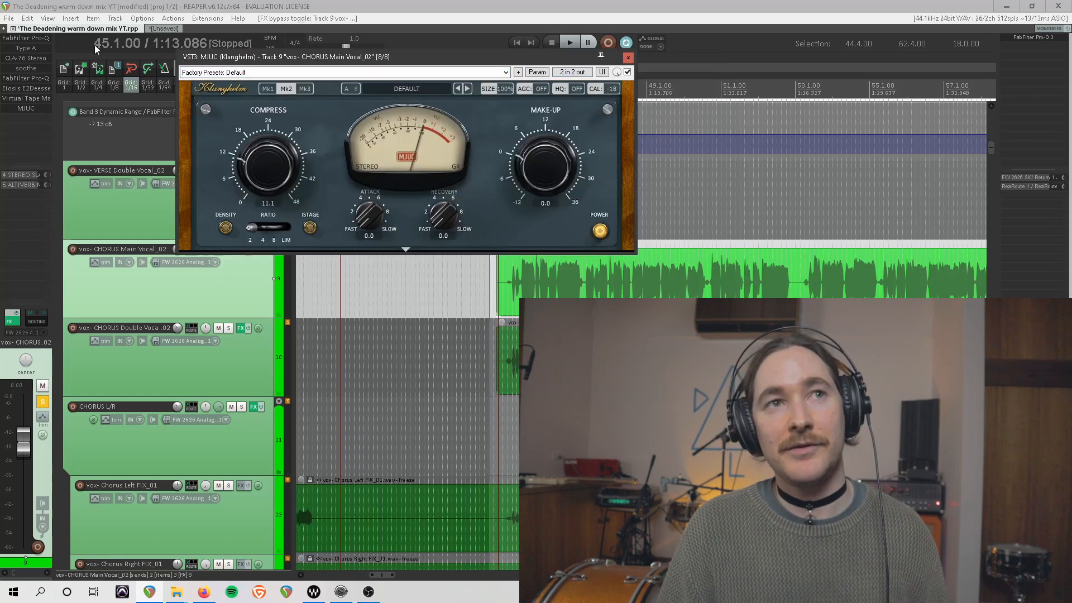
click(628, 58)
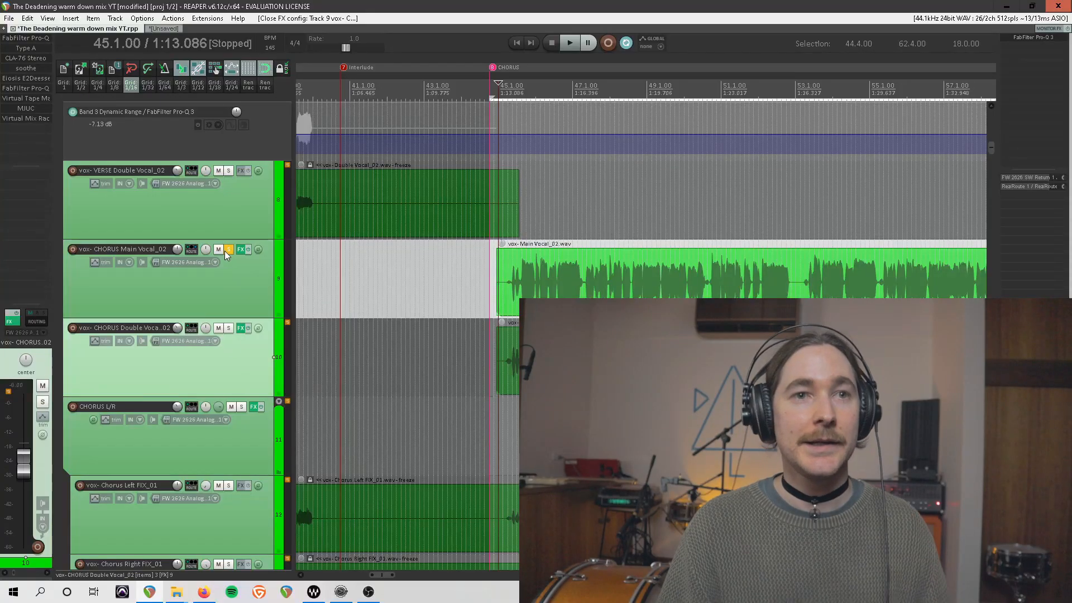
click(226, 447)
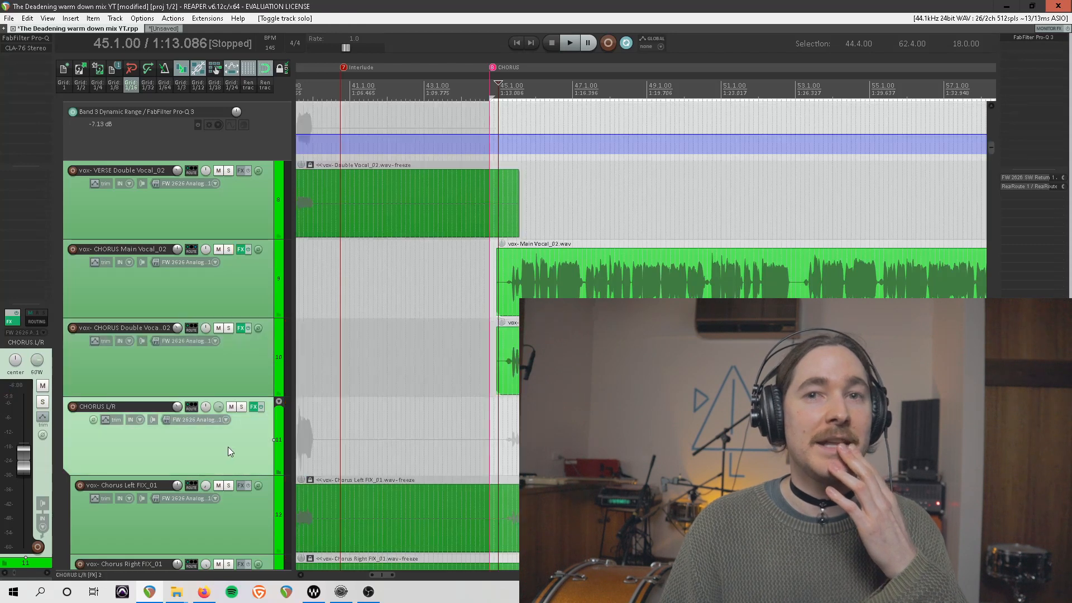
Solo the CHORUS L/R folder track and open its FabFilter Pro-Q 3 equalizer.
scroll(228, 447, down, 3)
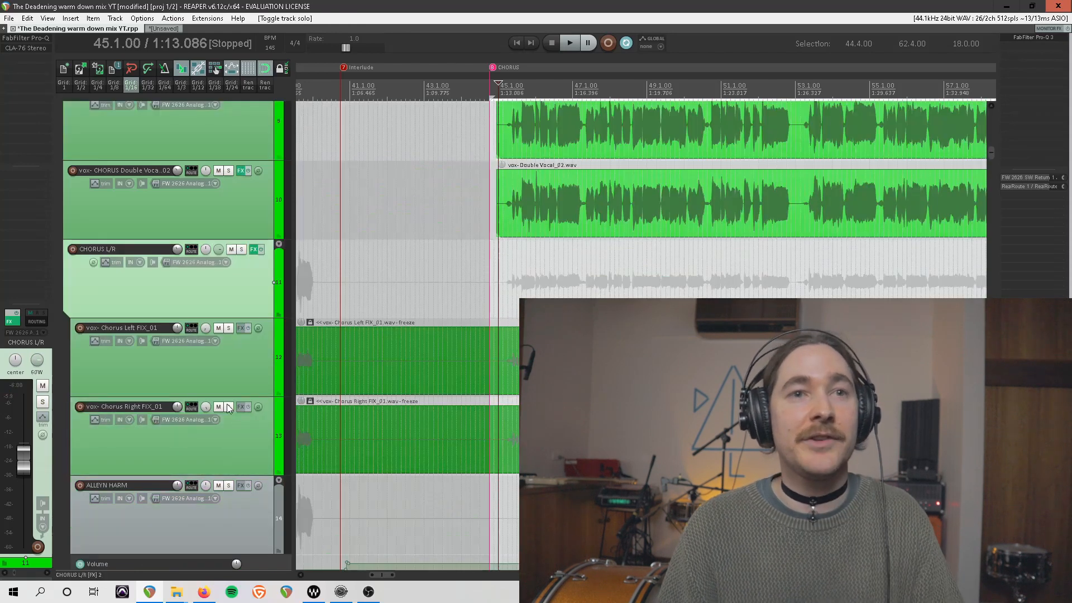
click(240, 249)
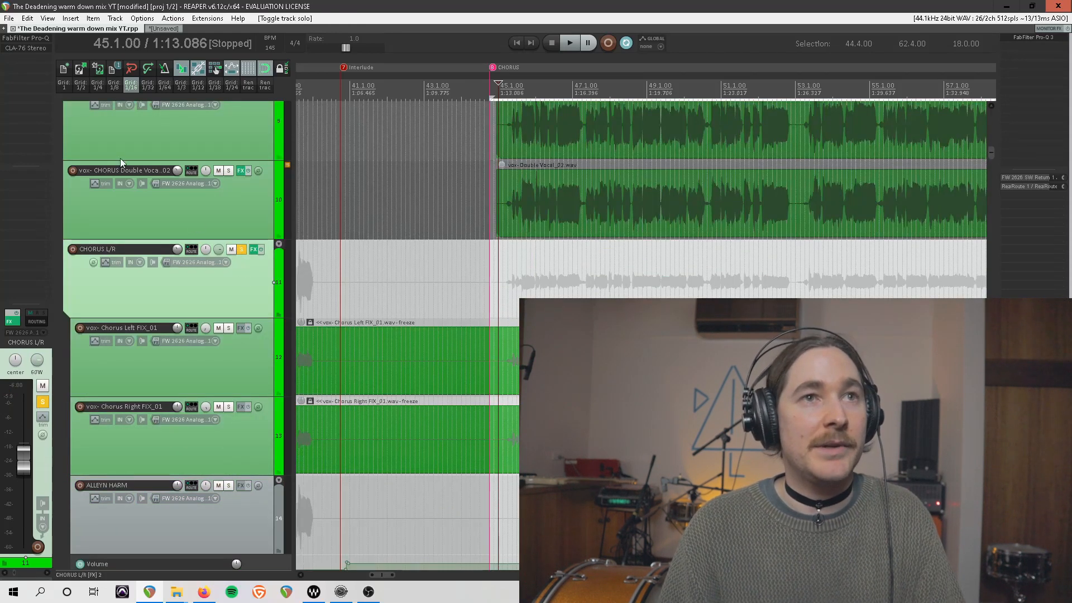
click(34, 39)
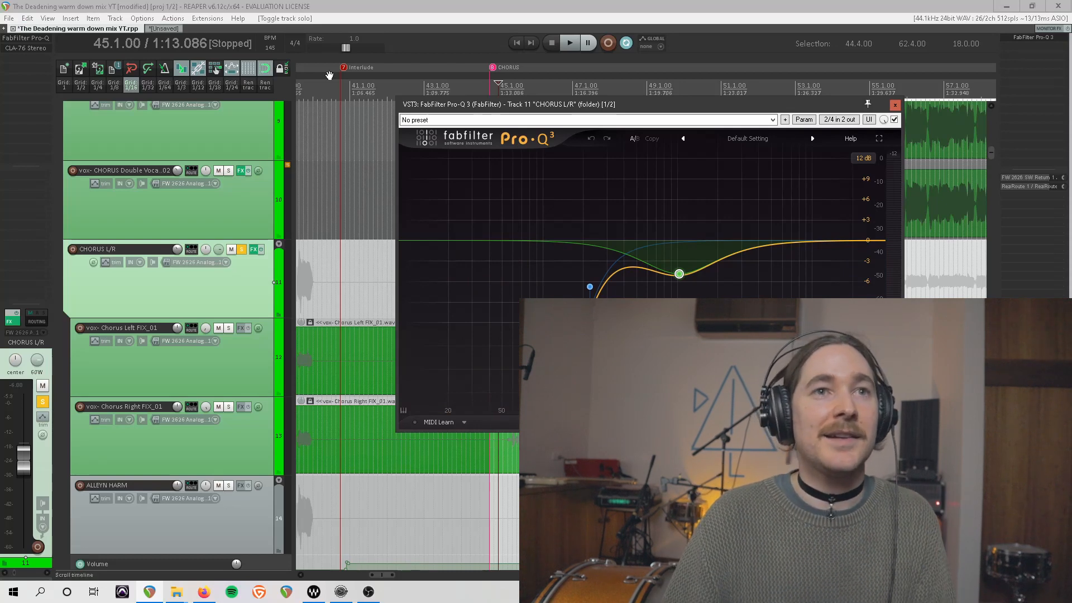
Solo CHORUS Double Vocal_02 with the other chorus vocals, play them, stop, and unsolo the tracks from CHORUS Main Vocal_02 through CHORUS L/R.
scroll(292, 324, up, 2)
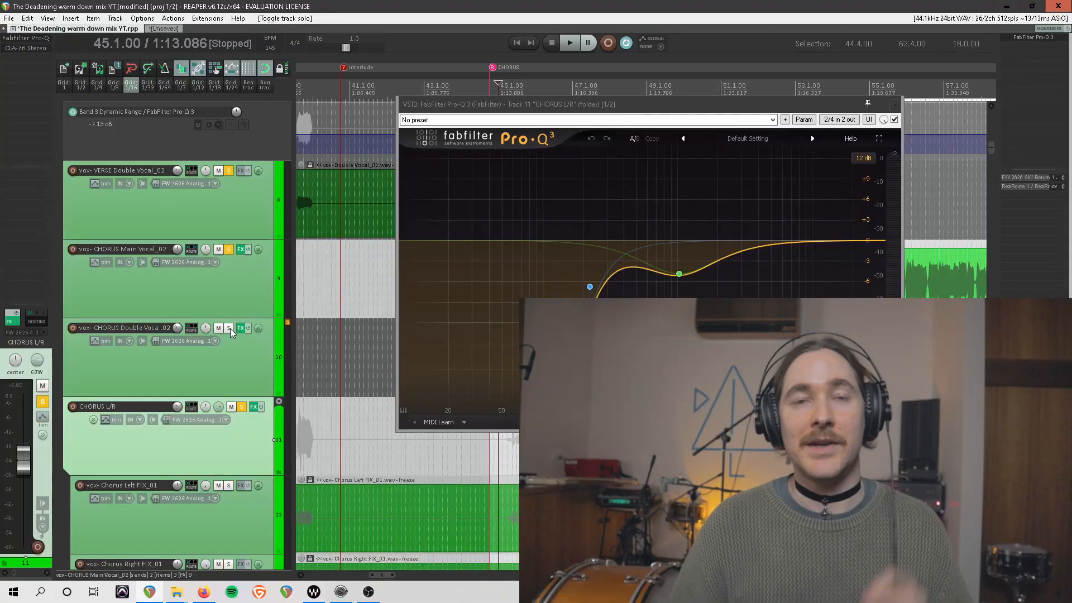
click(229, 328)
key(space)
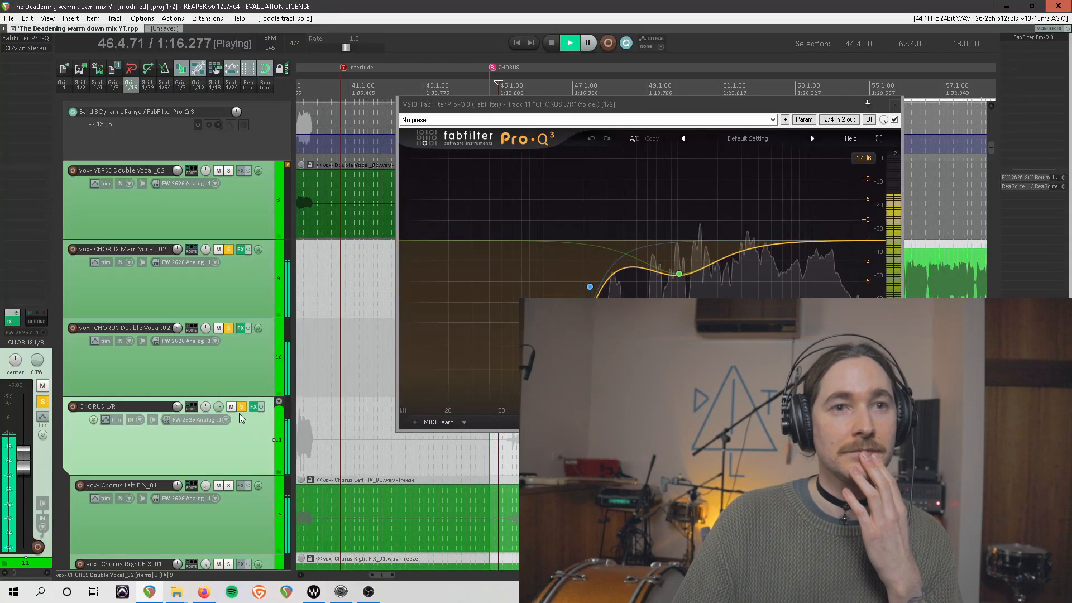
click(241, 292)
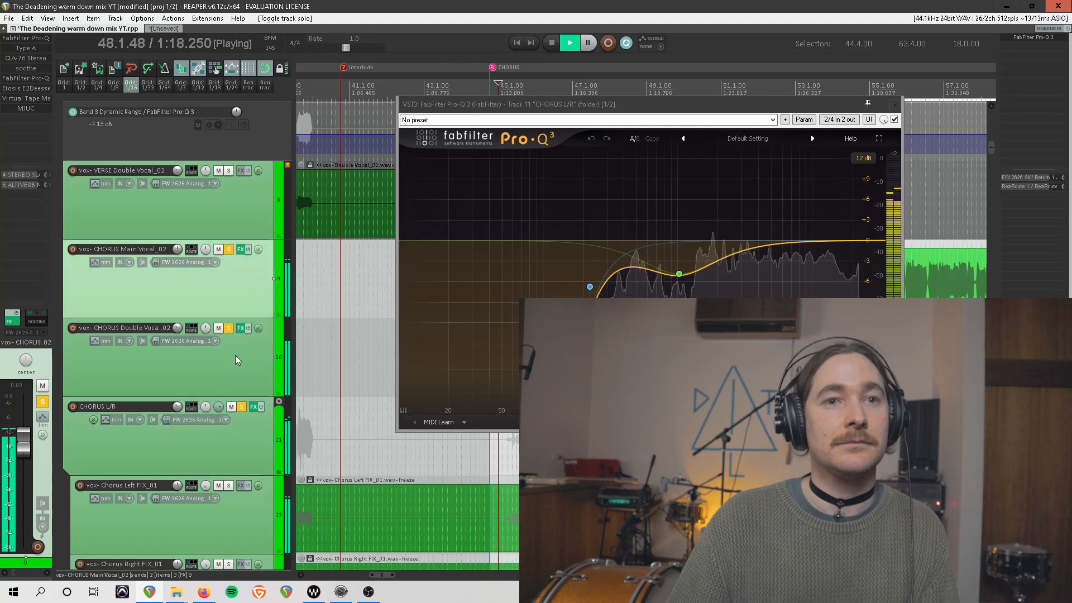
shift+click(228, 432)
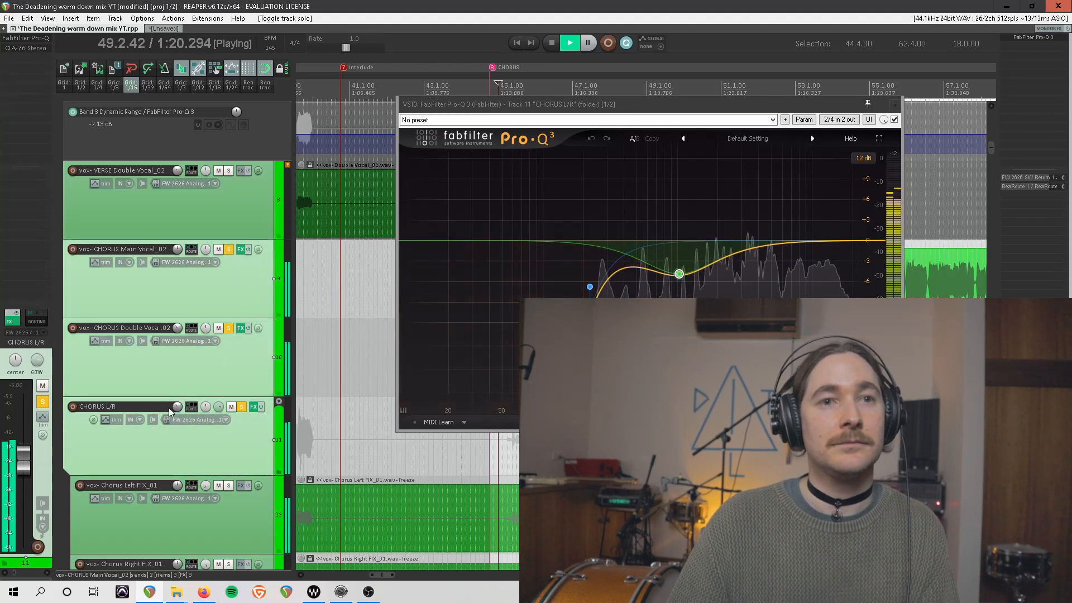
key(space)
click(229, 328)
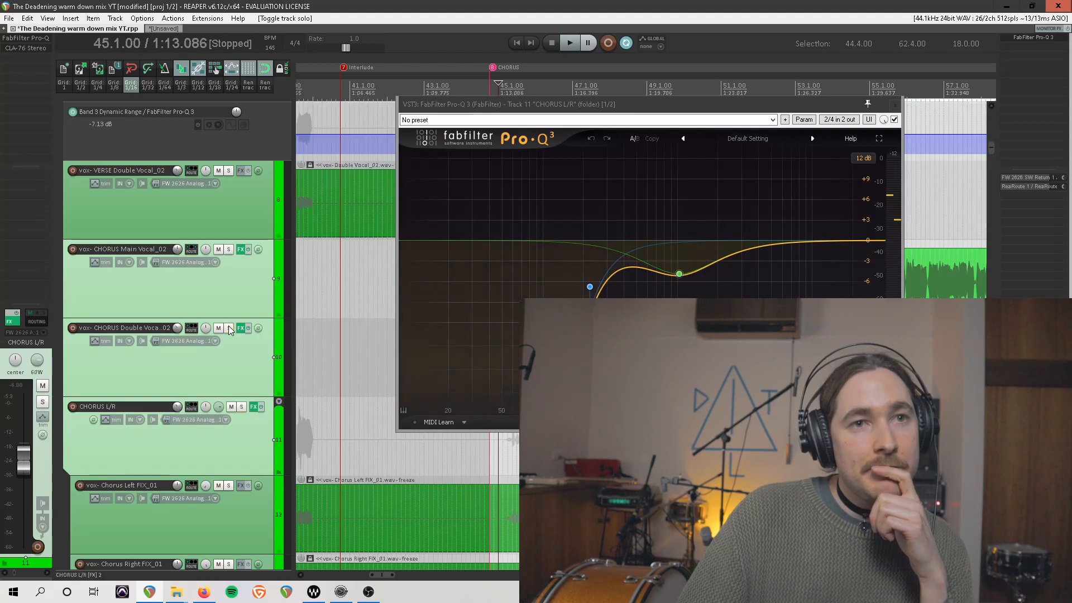
Look through the vocal tracks below the chorus vocals and select the ALLEYN HARM folder track.
scroll(235, 341, down, 2)
scroll(232, 367, up, 4)
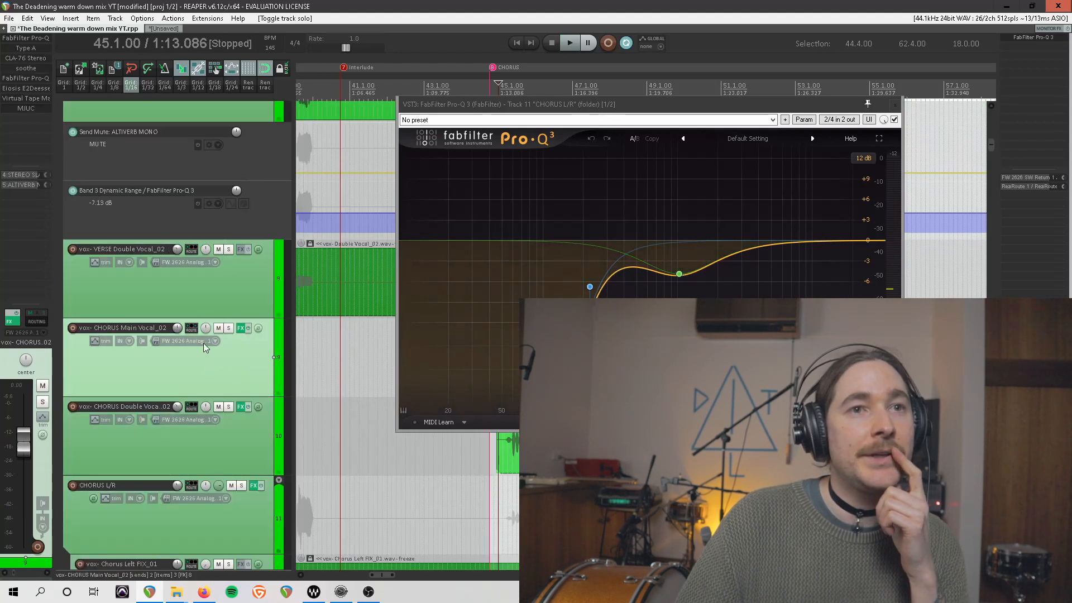
click(204, 302)
scroll(206, 369, down, 8)
scroll(207, 375, down, 2)
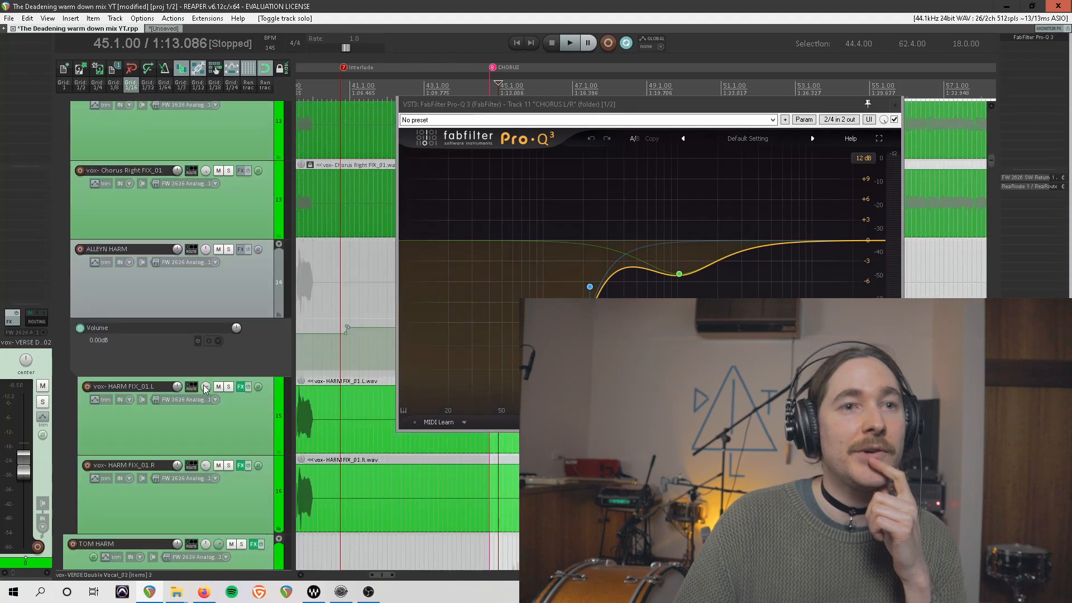
click(191, 303)
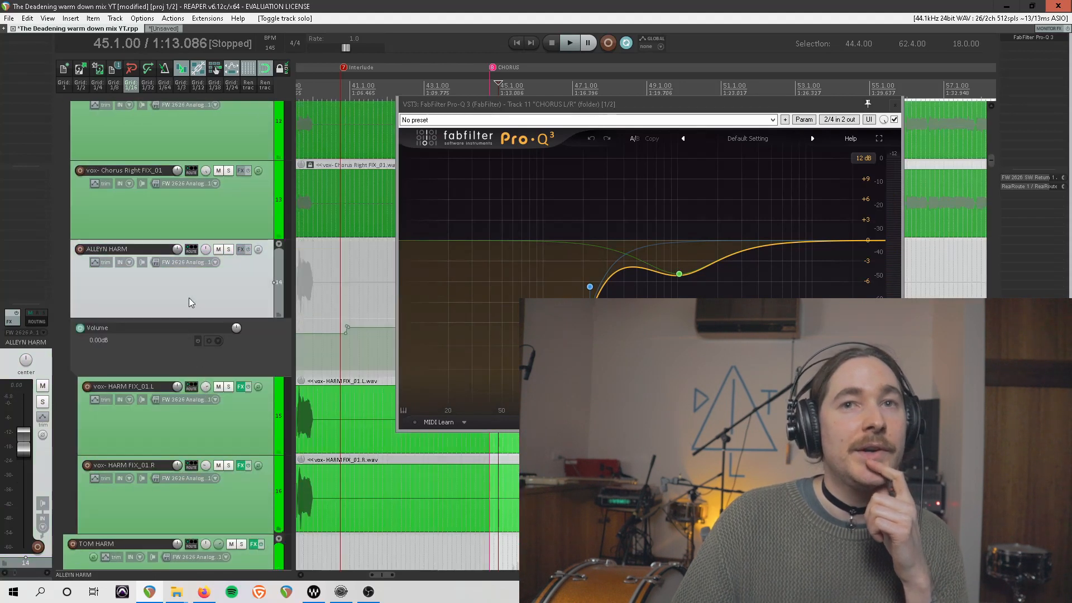
Close the CHORUS L/R equalizer and select the TOM HARM folder track.
click(895, 105)
scroll(220, 334, down, 3)
click(217, 326)
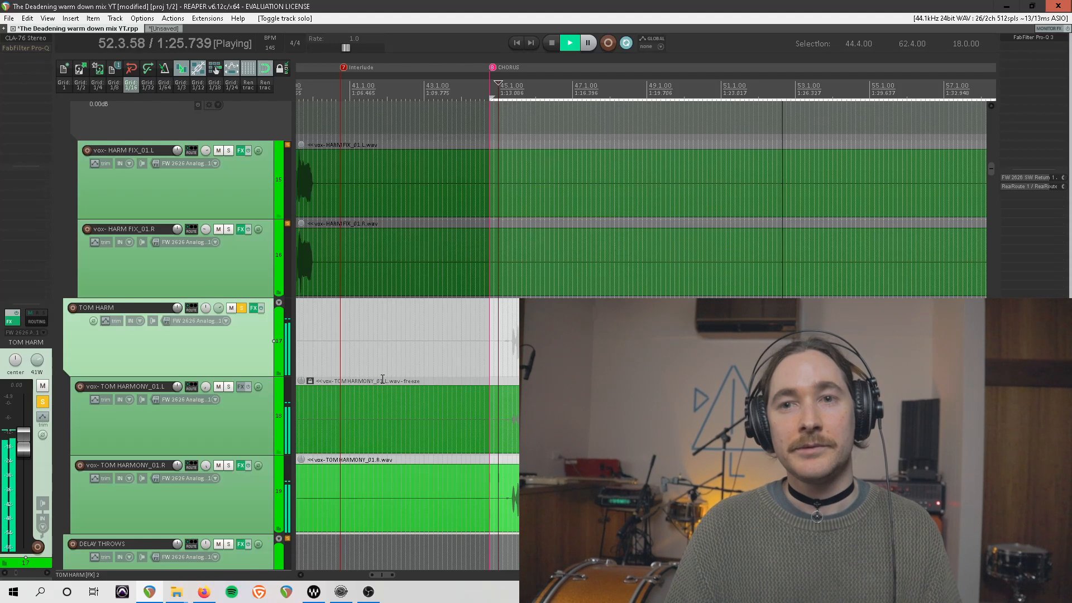
Restart playback of TOM HARM with its FabFilter Pro-Q 3 open, and close the plugin.
key(space)
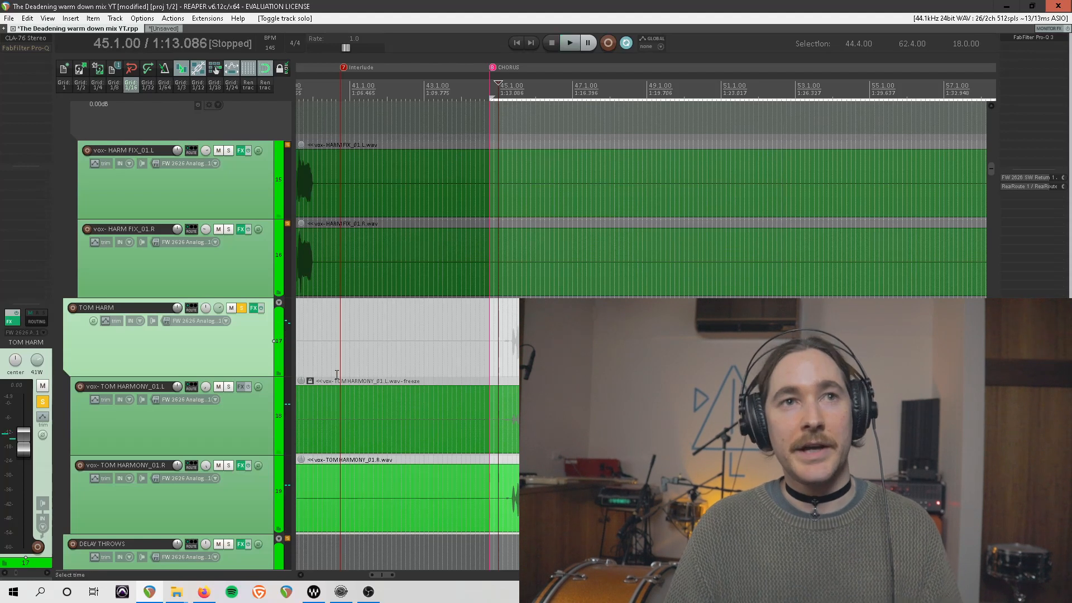
click(29, 48)
key(space)
mouse_move(547, 229)
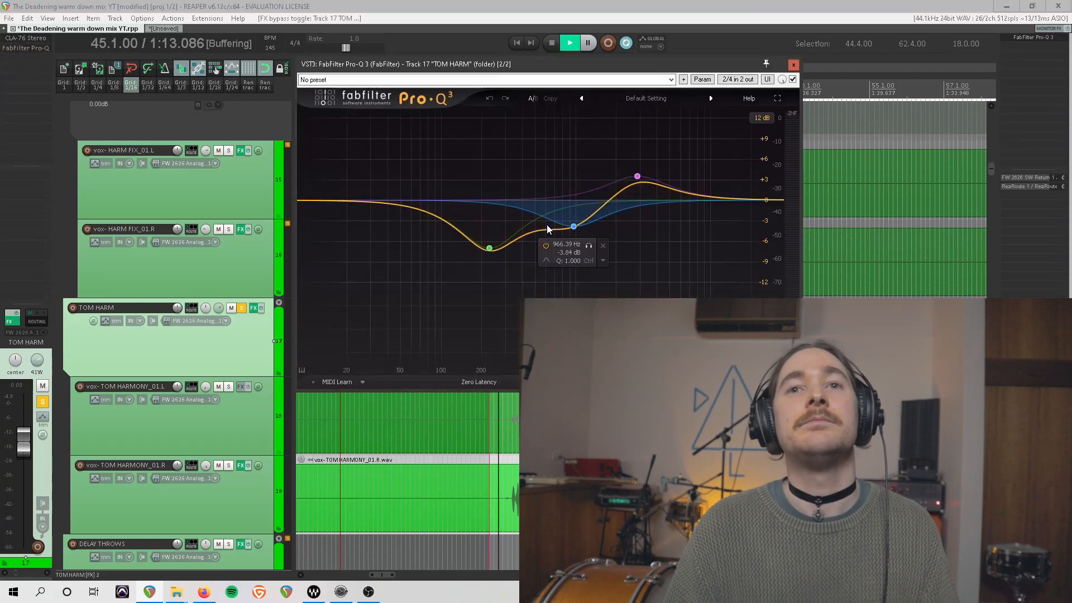
click(794, 66)
Select the tracks from CHORUS Main Vocal_02 through CHORUS L/R and solo them alongside TOM HARM during playback.
scroll(105, 274, up, 8)
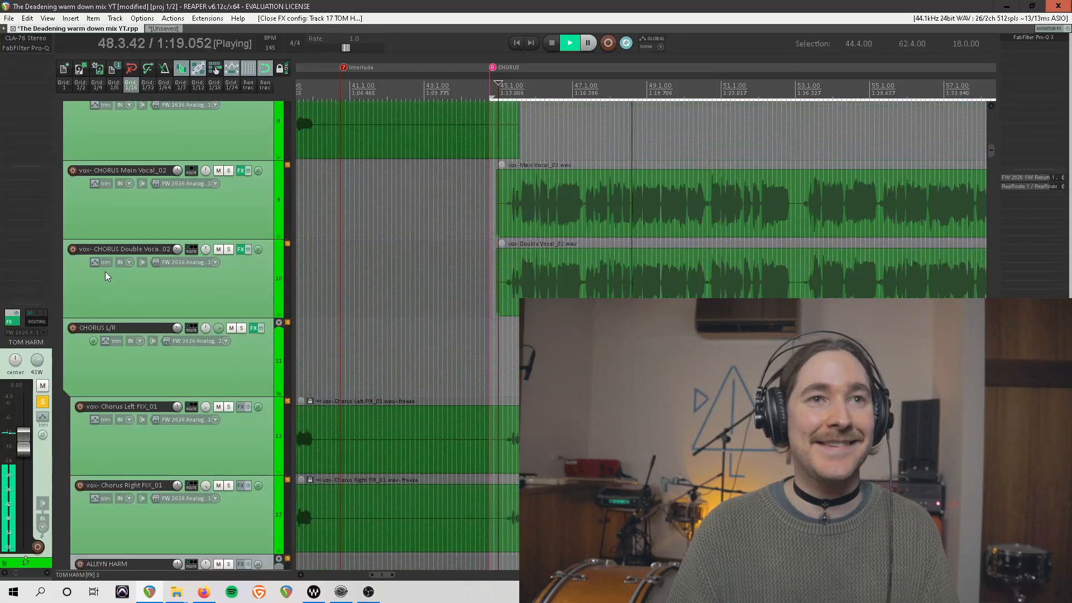
scroll(232, 344, up, 3)
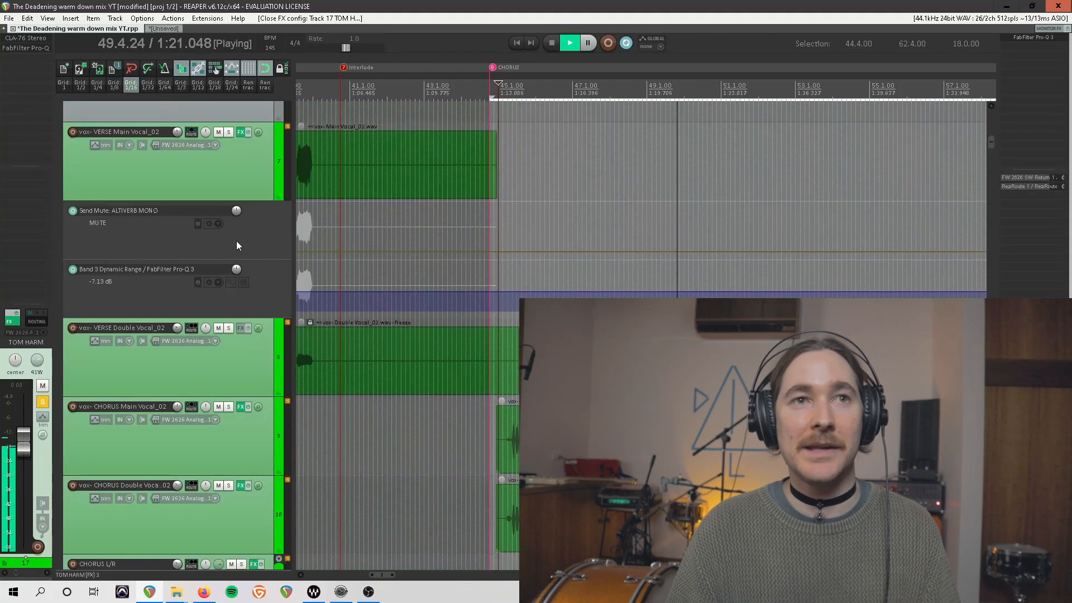
click(233, 364)
click(228, 431)
scroll(228, 431, down, 5)
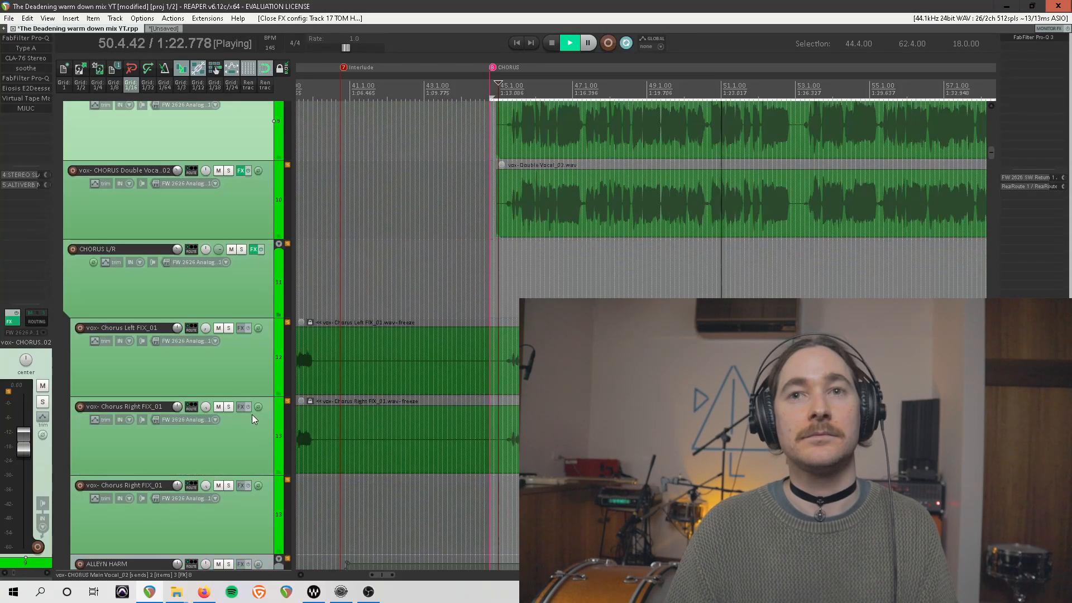
click(210, 284)
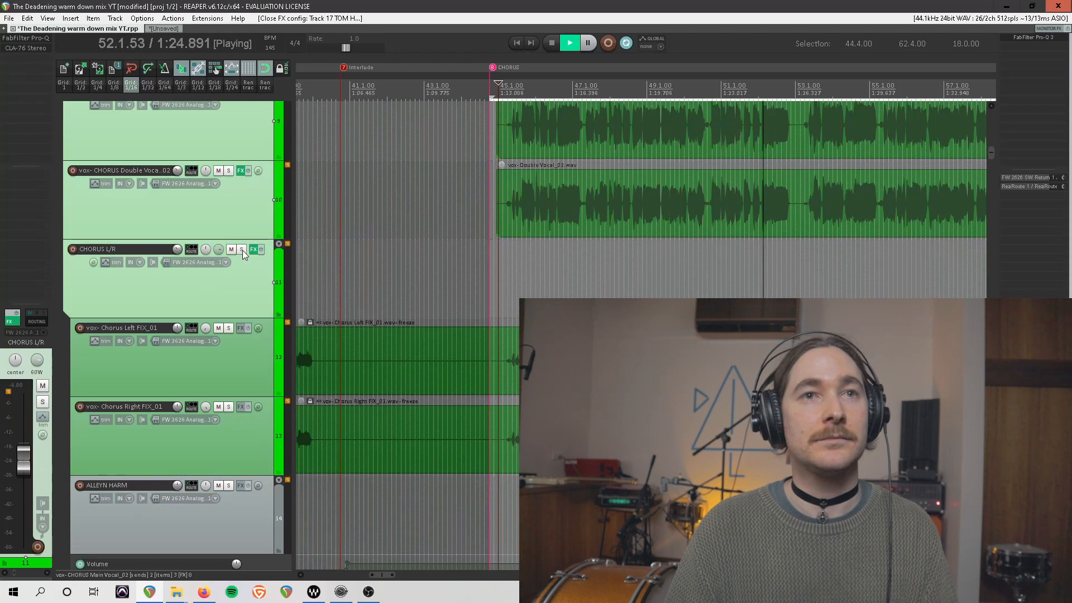
click(242, 251)
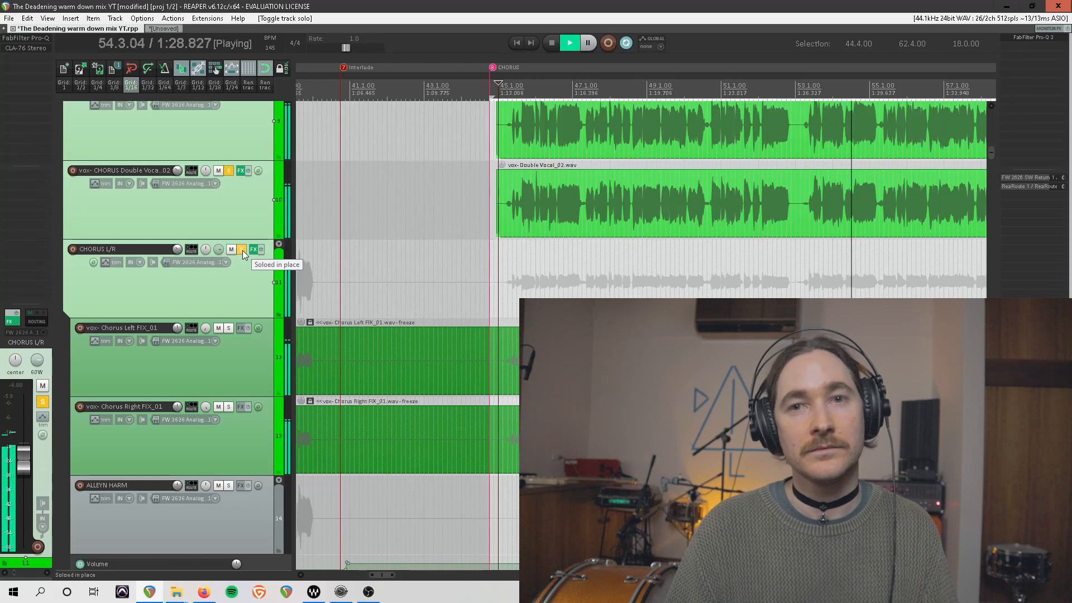
Select the DELAY THROWS folder track and examine where its delay throws fall along the song's timeline.
scroll(226, 327, down, 2)
scroll(227, 317, down, 6)
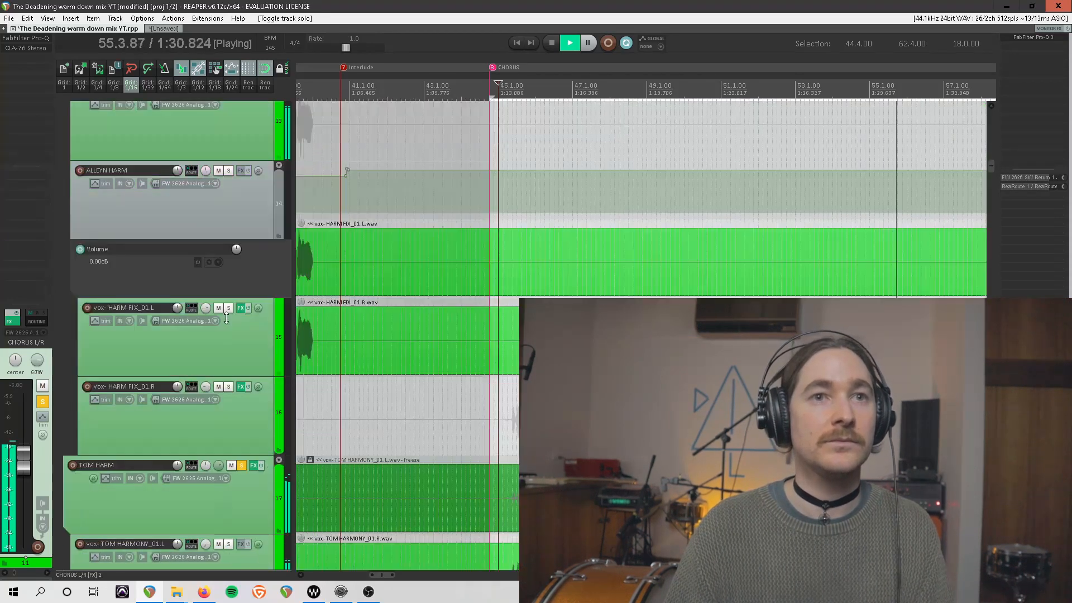
click(237, 255)
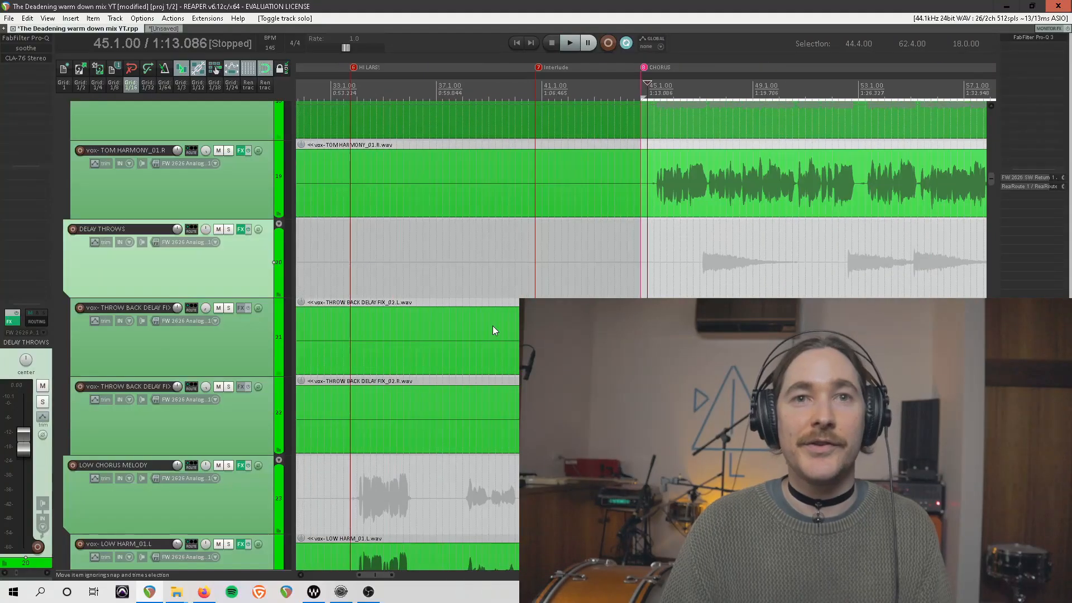
scroll(493, 326, left, 2)
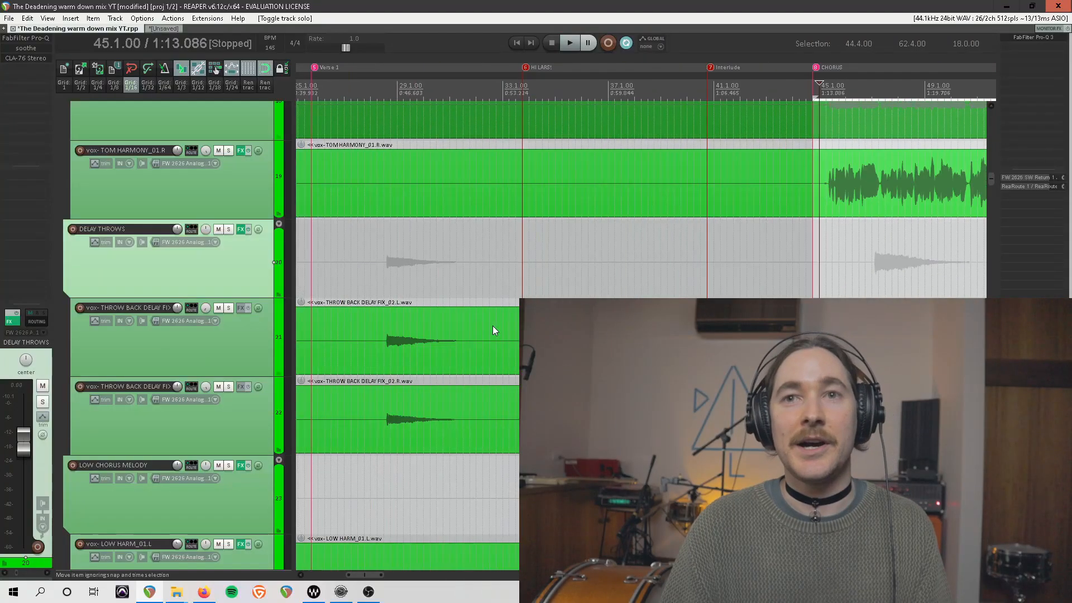
scroll(493, 326, right, 3)
scroll(492, 326, right, 1)
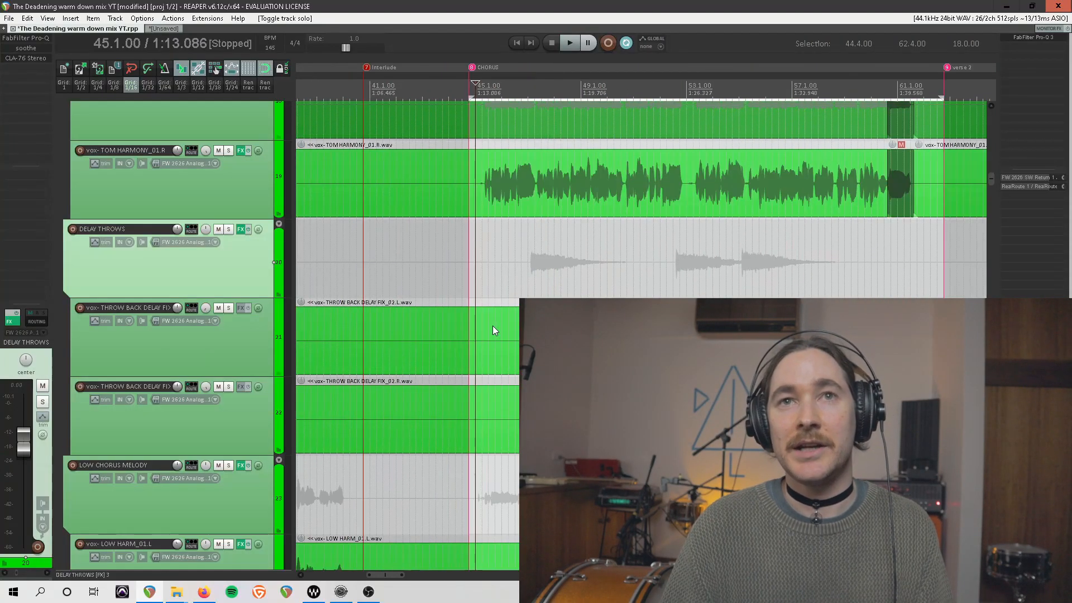
scroll(470, 215, right, 2)
scroll(468, 201, left, 1)
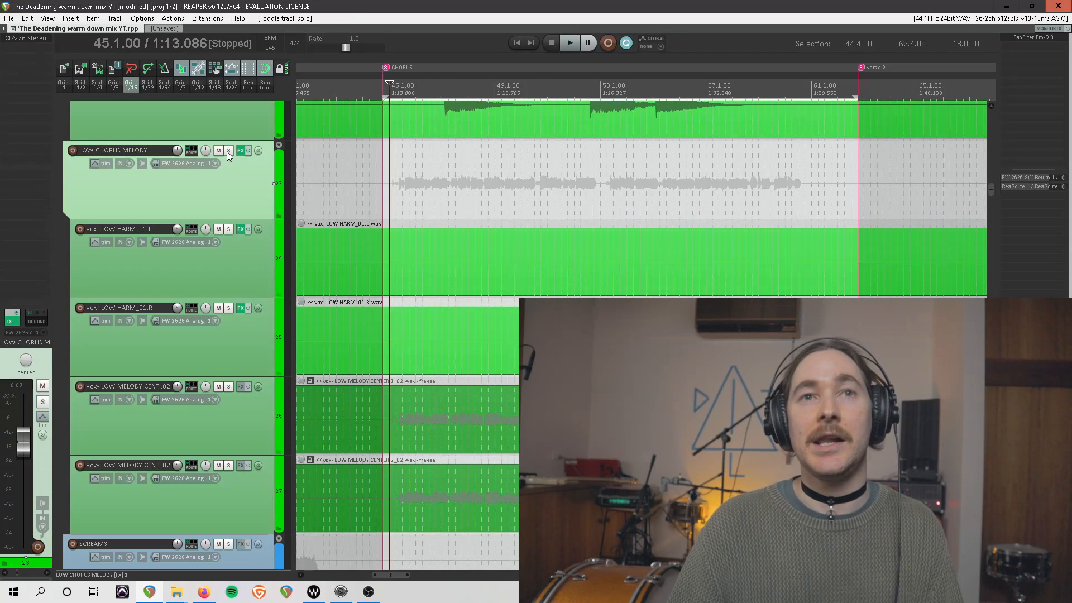
Solo and play the LOW CHORUS MELODY folder, select the vox- LOW HARM_01.L track, and stop playback.
click(239, 176)
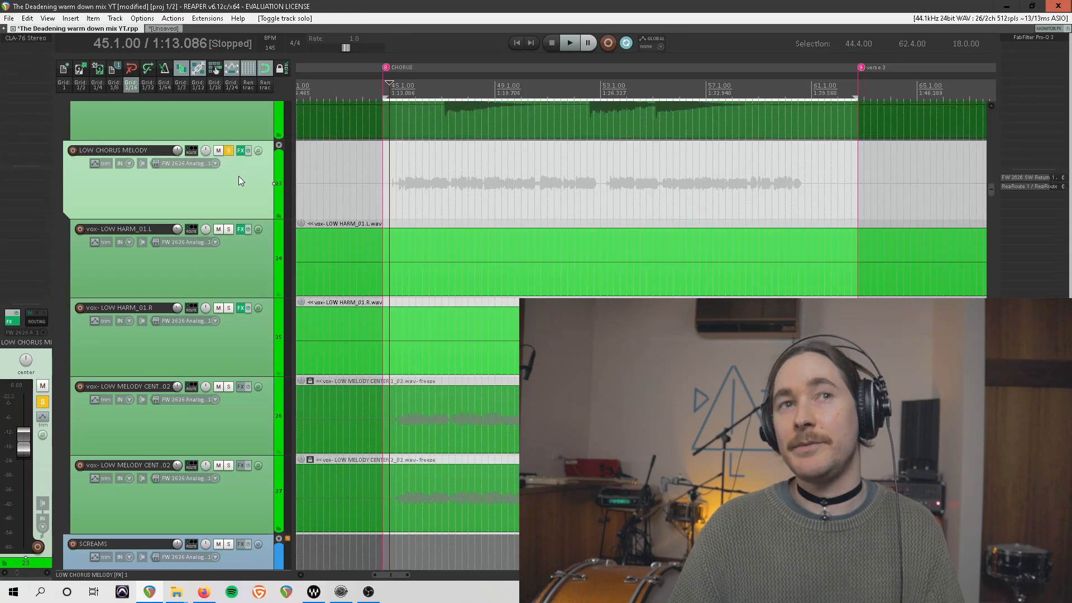
key(space)
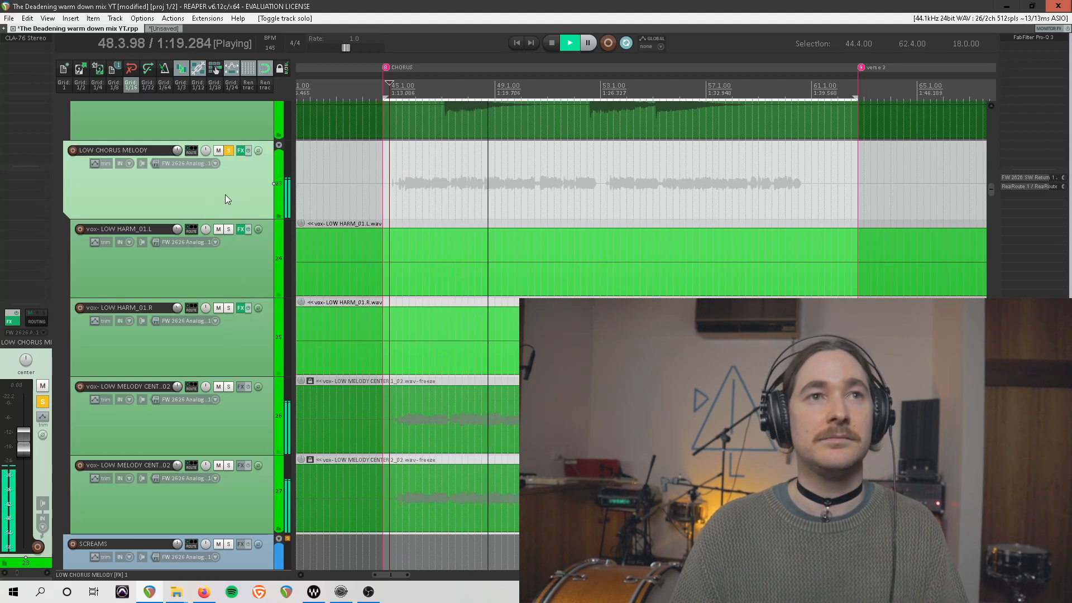
click(223, 263)
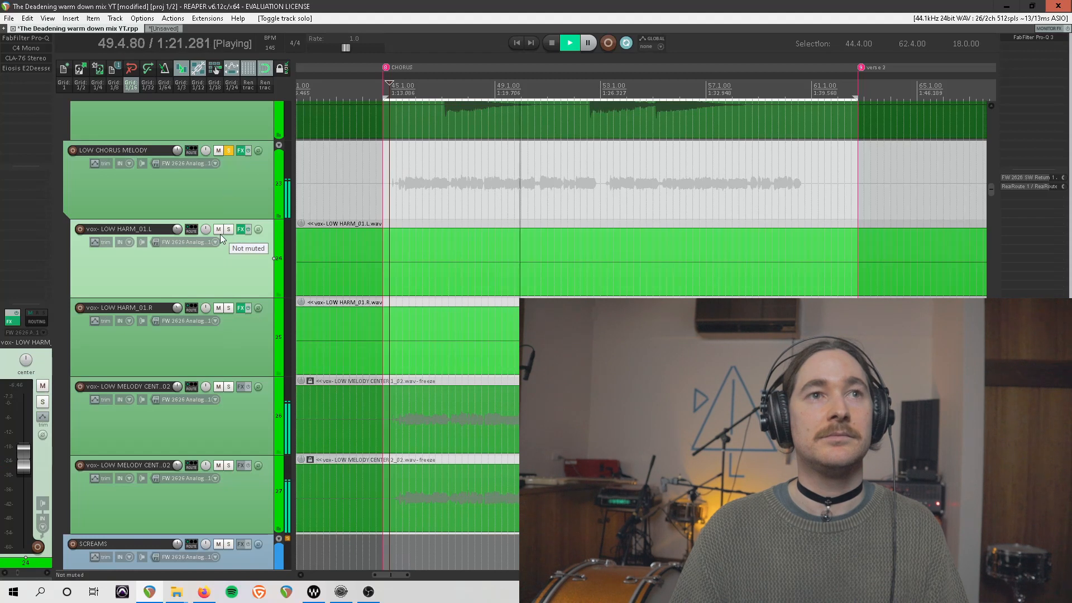
key(space)
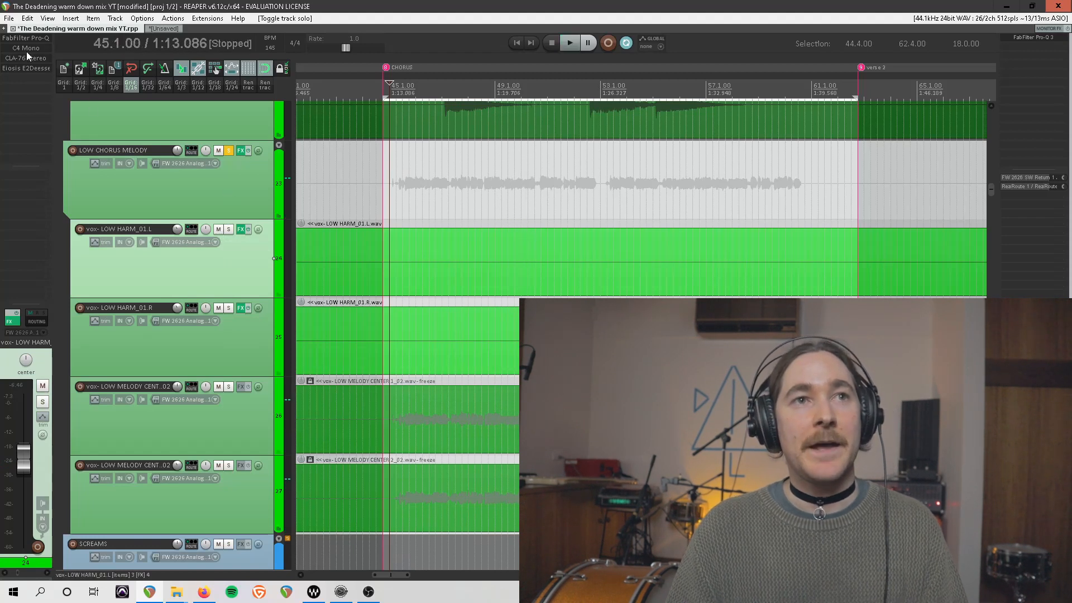
Inspect the C4 Mono and FabFilter Pro-Q 3 settings on vox- LOW HARM_01.L, and close both plugins.
click(29, 46)
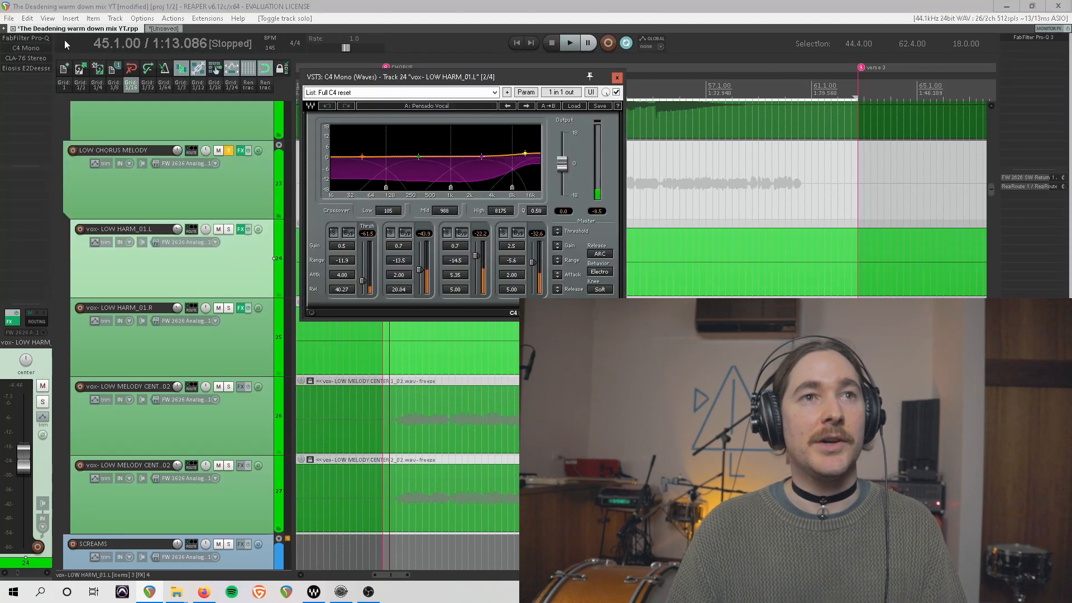
click(38, 39)
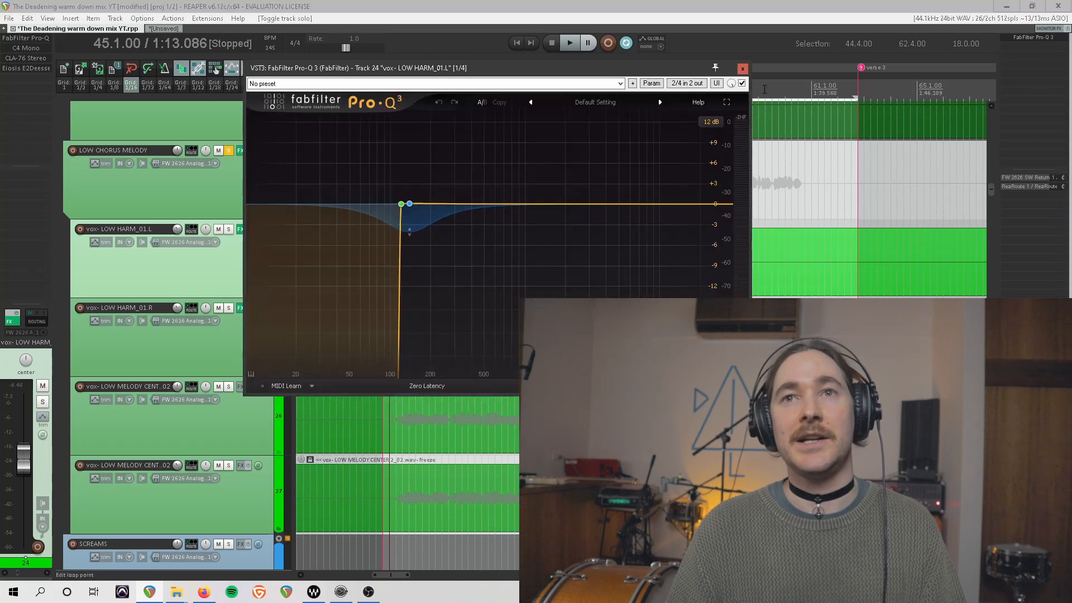
click(743, 69)
click(616, 77)
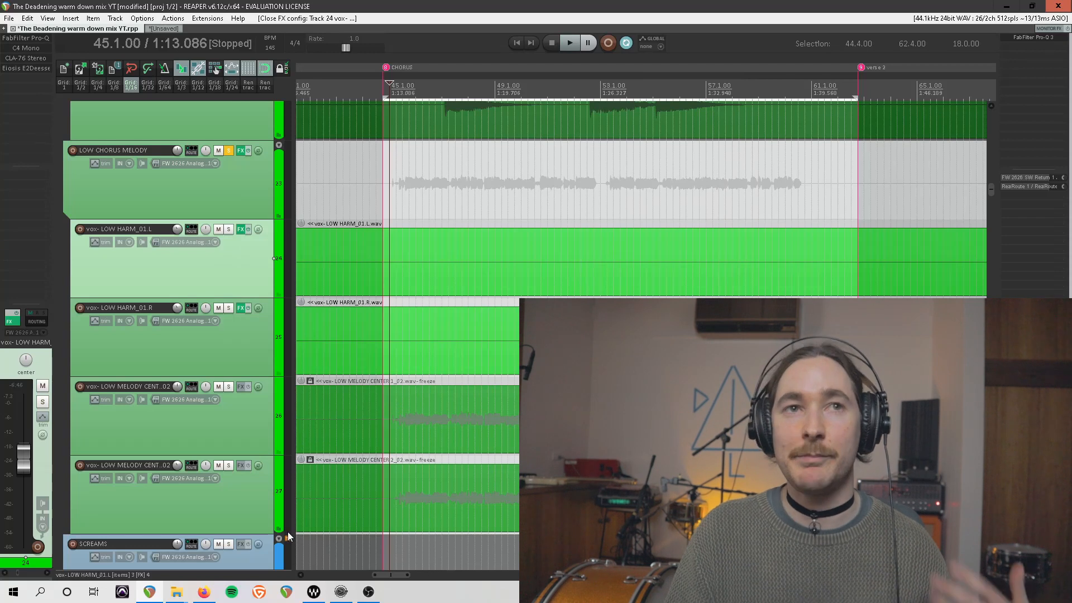
Solo the tracks from CHORUS Main Vocal_02 through CHORUS L/R and play them together with LOW CHORUS MELODY.
scroll(209, 255, up, 3)
scroll(210, 254, up, 3)
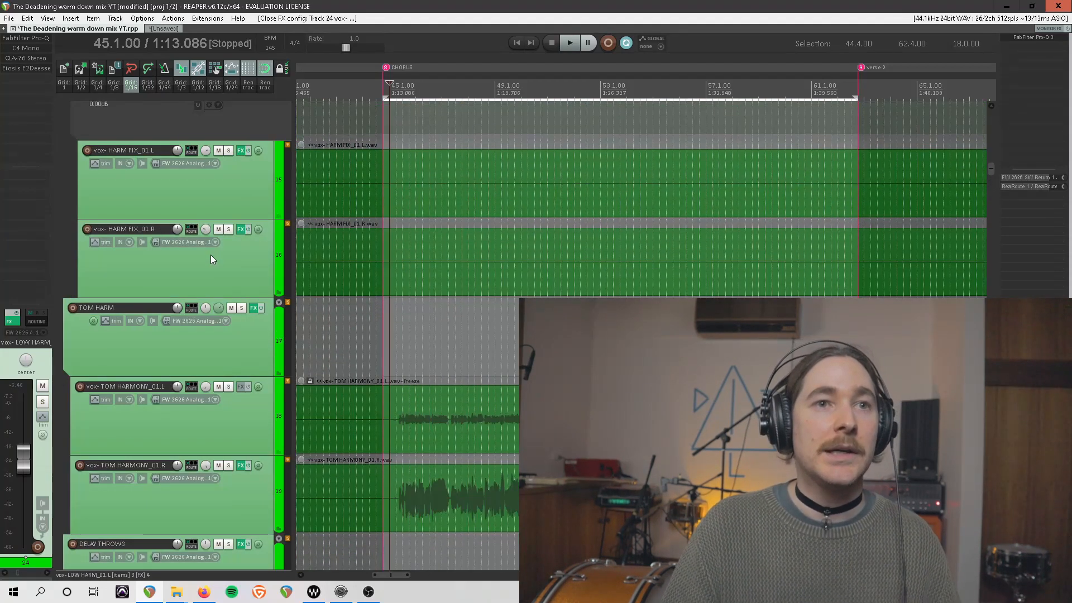
scroll(224, 304, up, 3)
scroll(223, 304, up, 1)
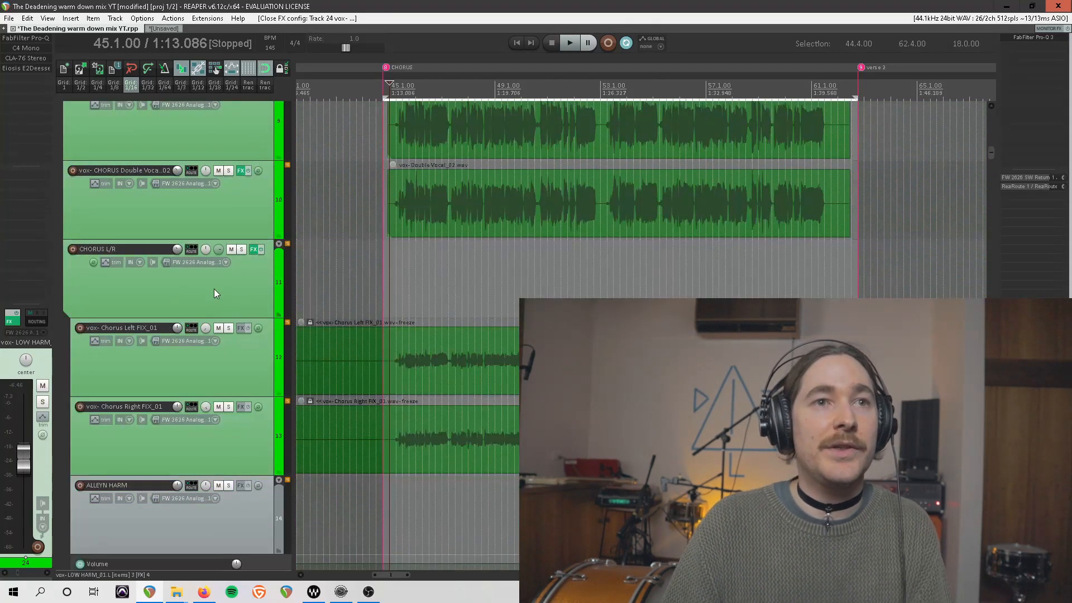
scroll(213, 290, up, 2)
drag(232, 182, 241, 331)
click(242, 331)
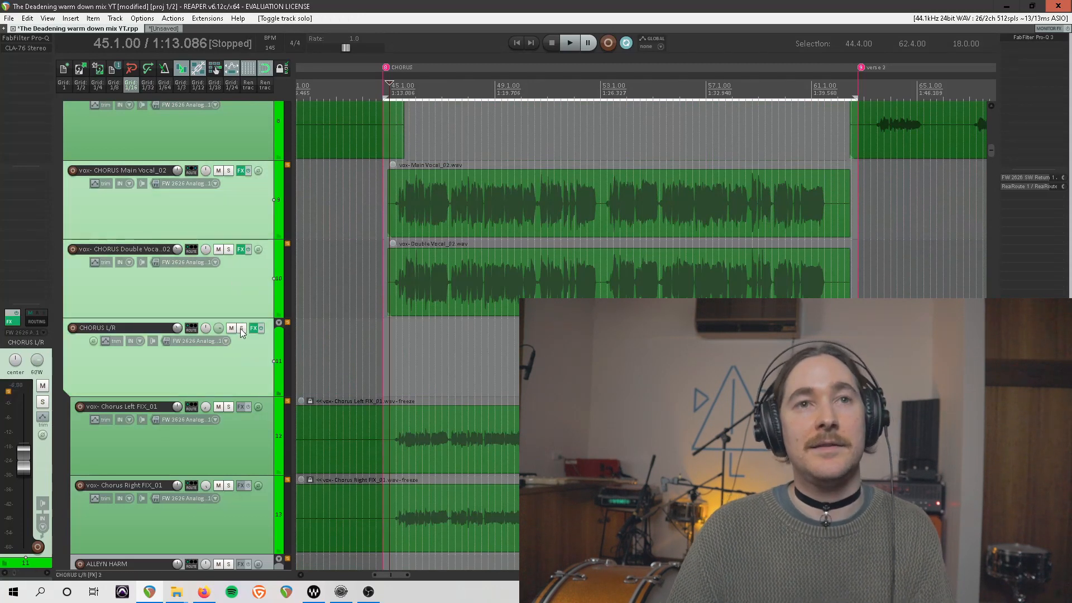
key(space)
scroll(396, 260, down, 5)
scroll(396, 260, down, 7)
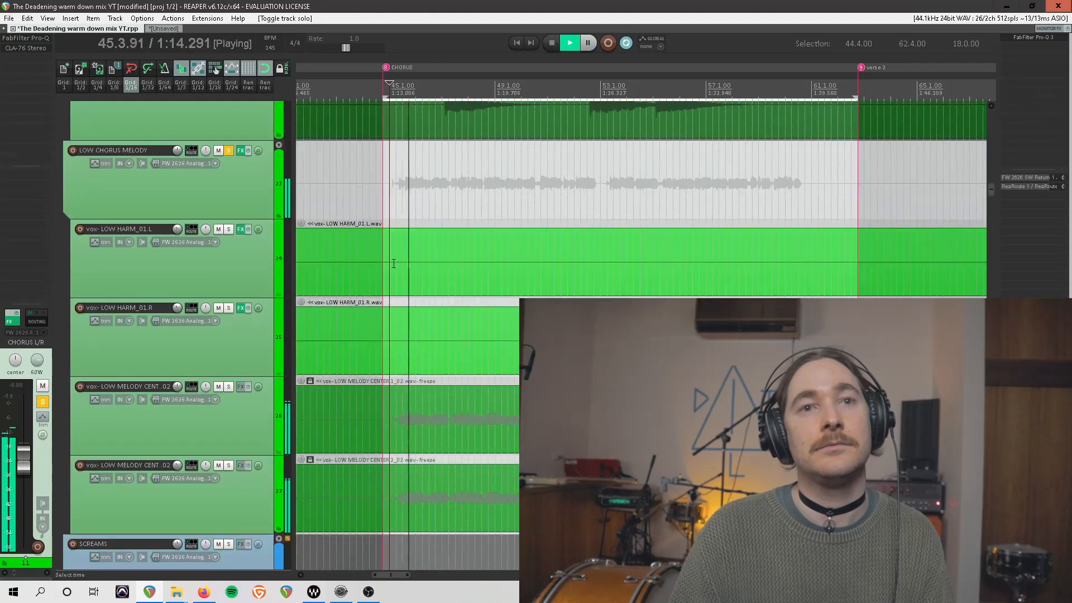
Try a lower volume on the LOW CHORUS MELODY folder during playback, and restore its level.
click(242, 193)
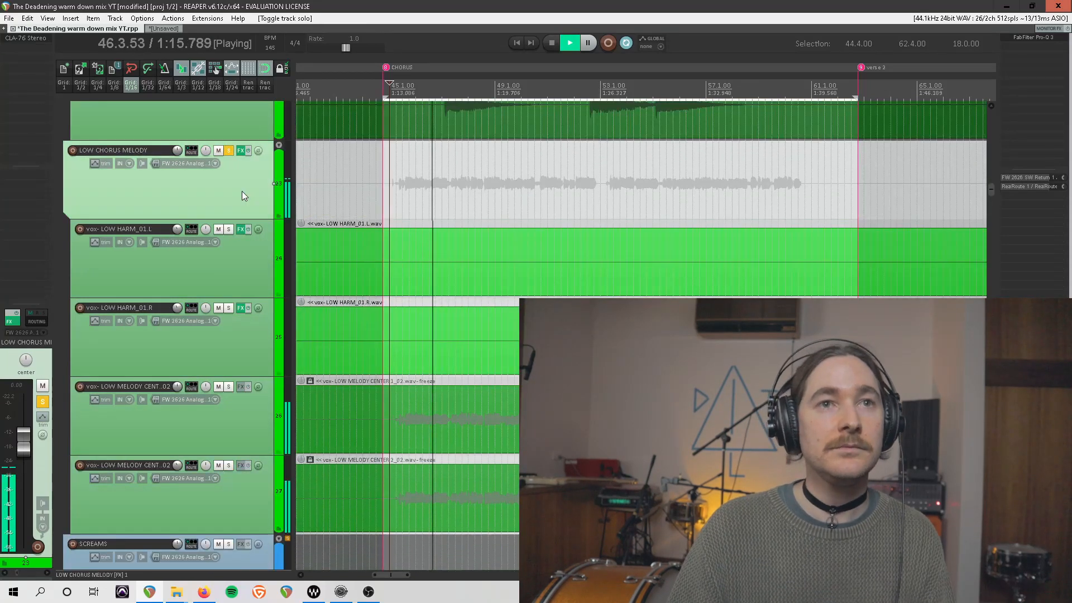
drag(177, 152, 176, 223)
double_click(177, 152)
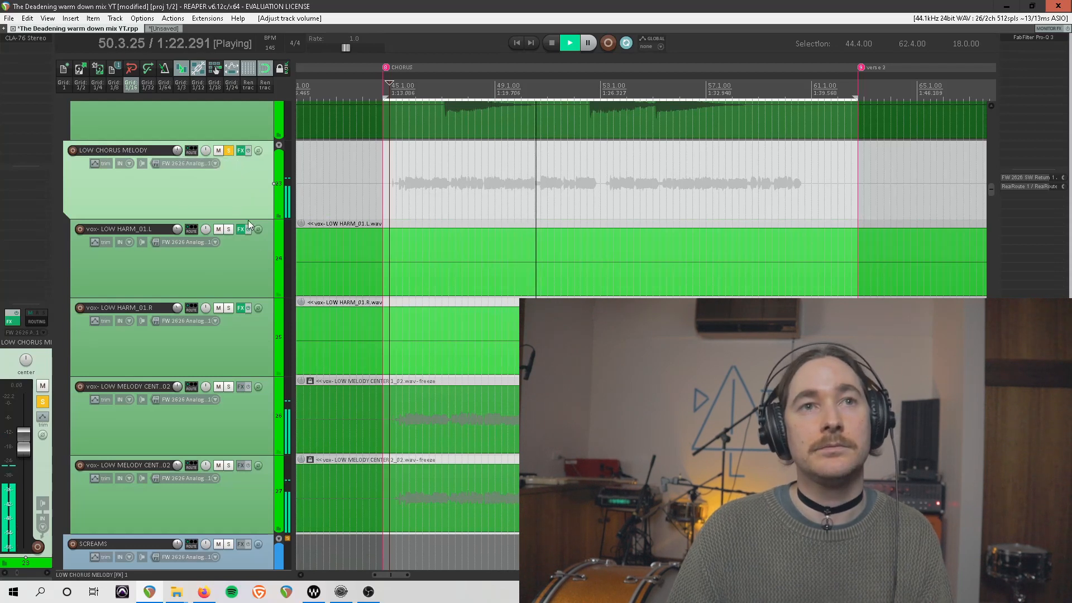
Select CHORUS L/R, CHORUS Main Vocal_02, the chorus double vocal and LOW CHORUS MELODY in turn while the soloed chorus vocals play.
scroll(236, 186, up, 12)
scroll(236, 185, up, 3)
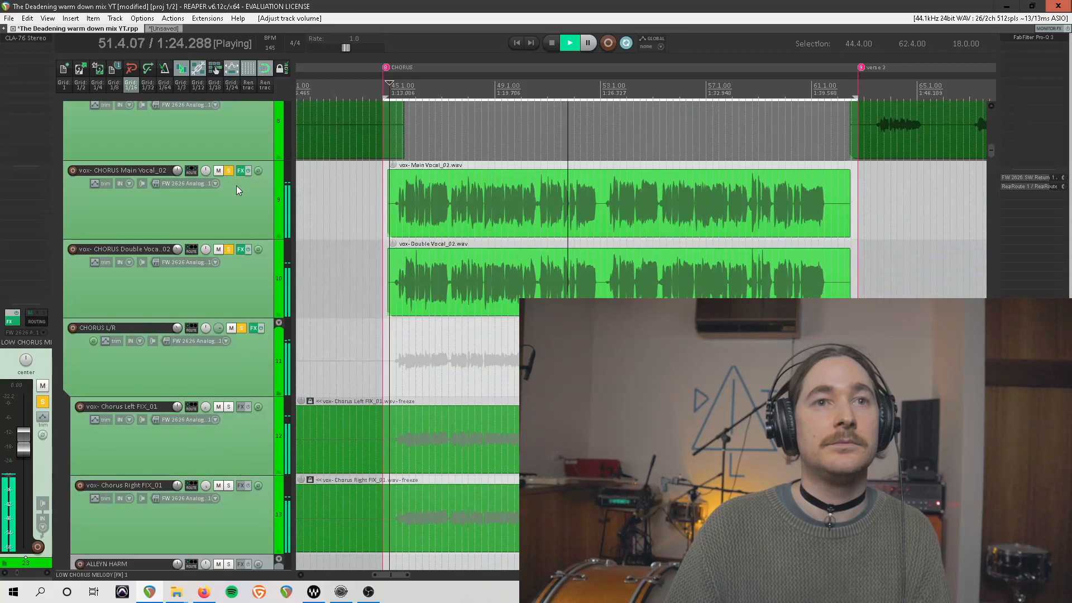
click(212, 357)
click(232, 228)
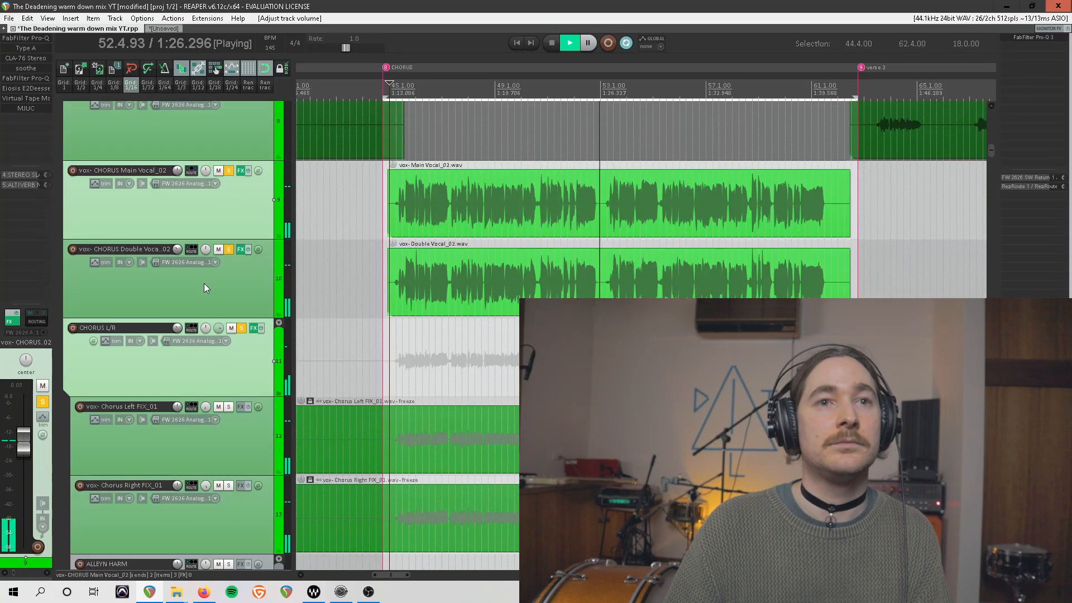
click(216, 290)
scroll(217, 287, down, 7)
scroll(261, 332, down, 5)
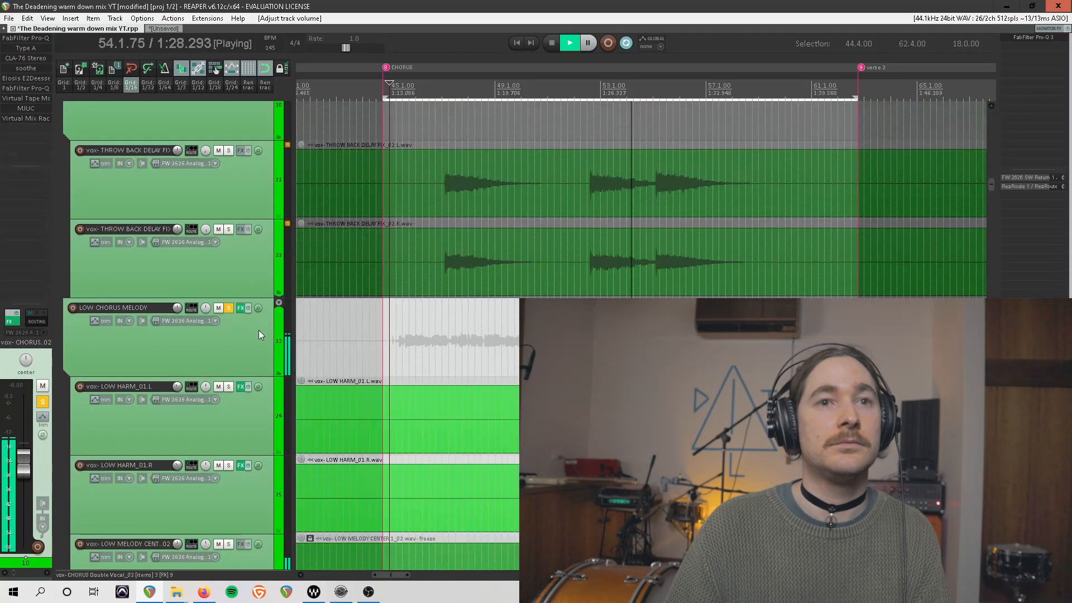
click(228, 336)
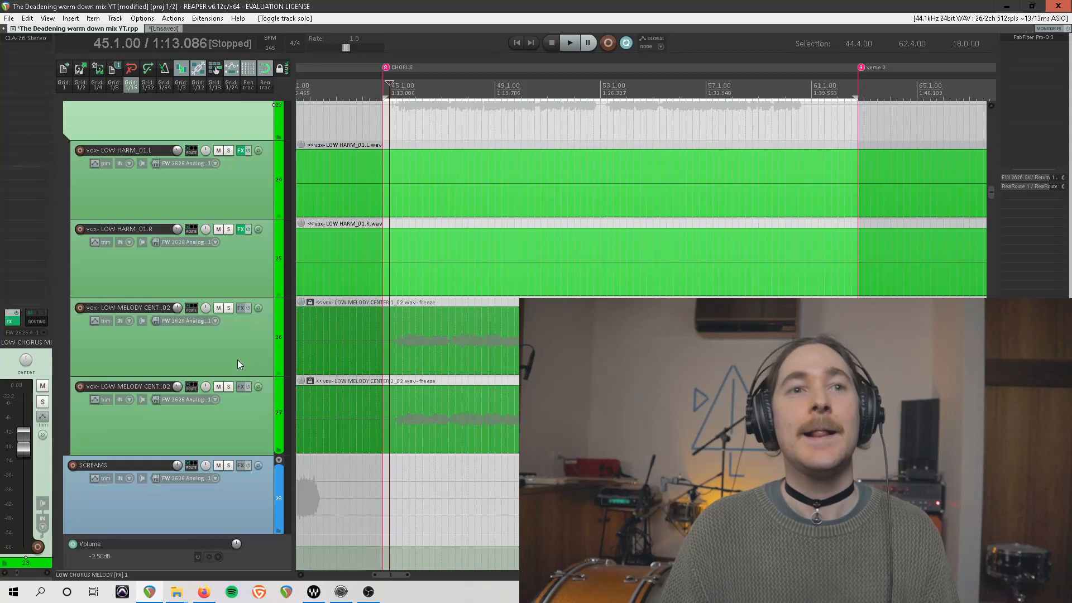
Select the VOCAL BUS track, inspect its API-2500 Stereo compressor settings, and close the plugin.
click(204, 349)
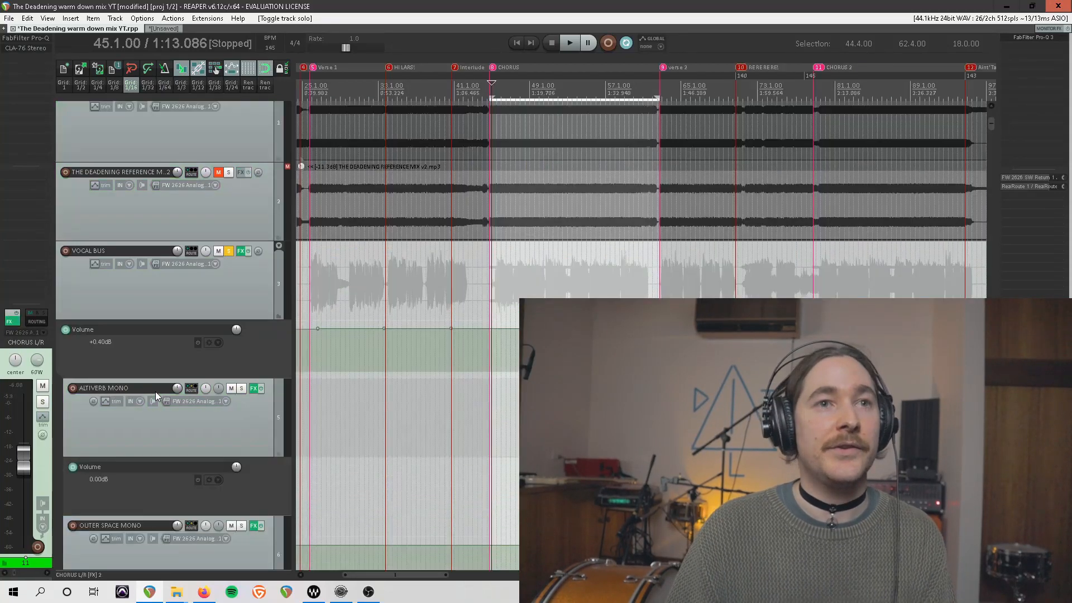
scroll(162, 396, up, 1)
click(174, 393)
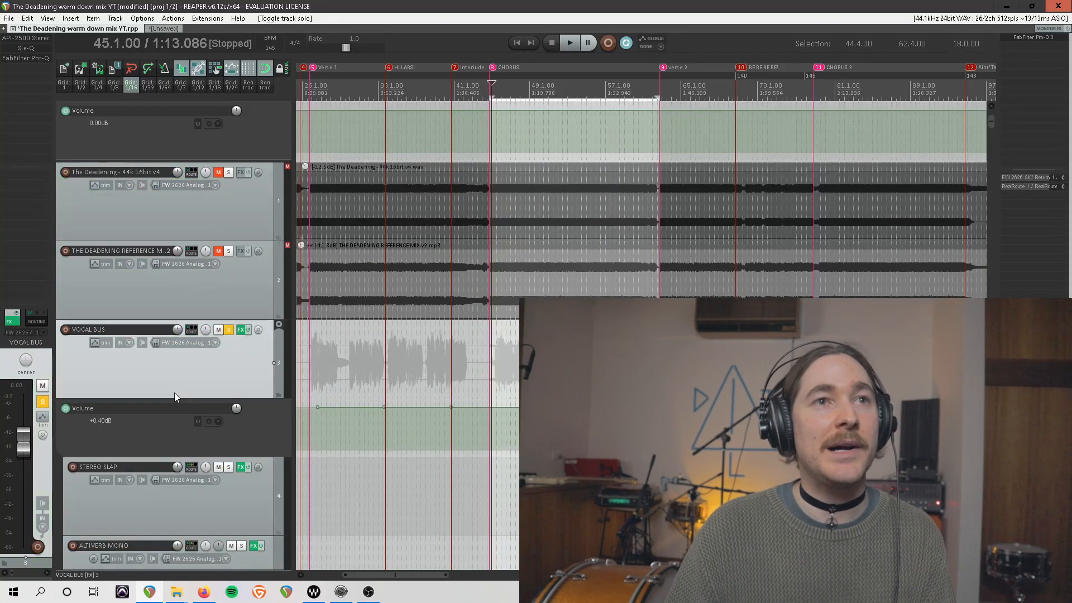
click(26, 38)
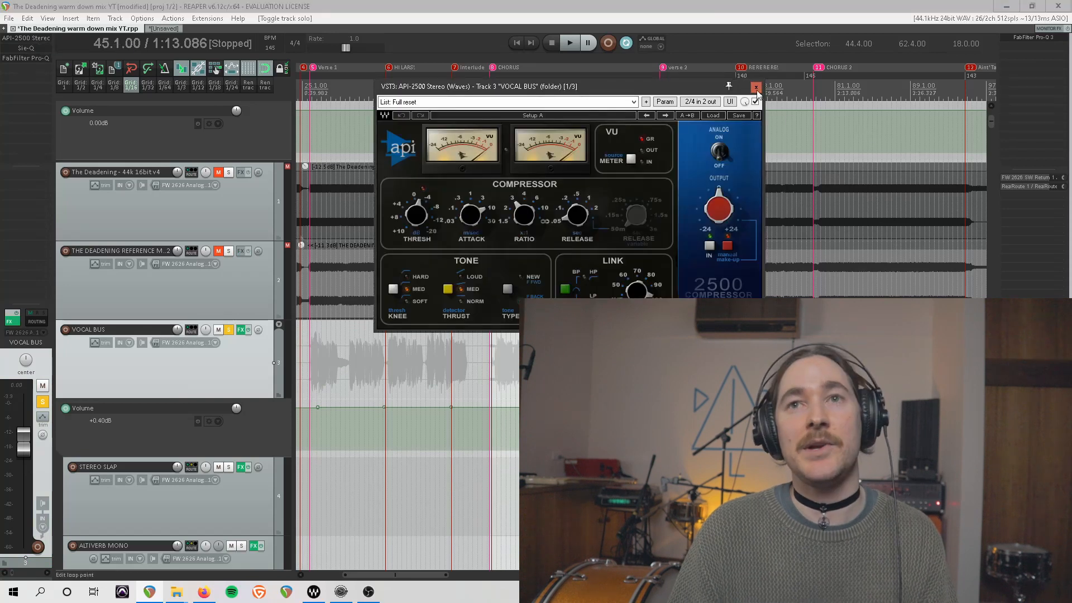
drag(720, 89, 532, 80)
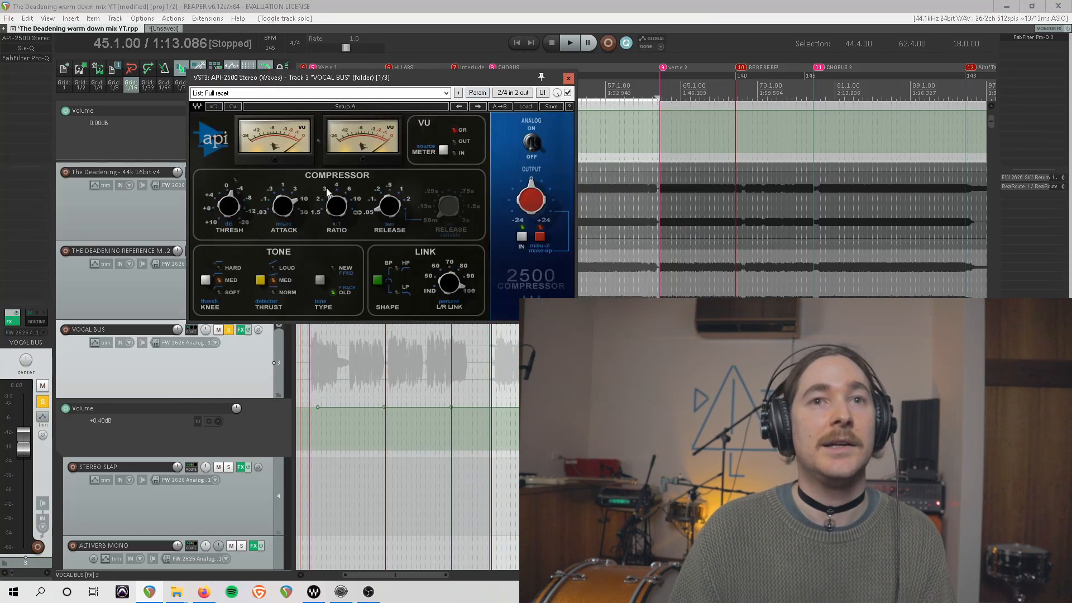
click(568, 78)
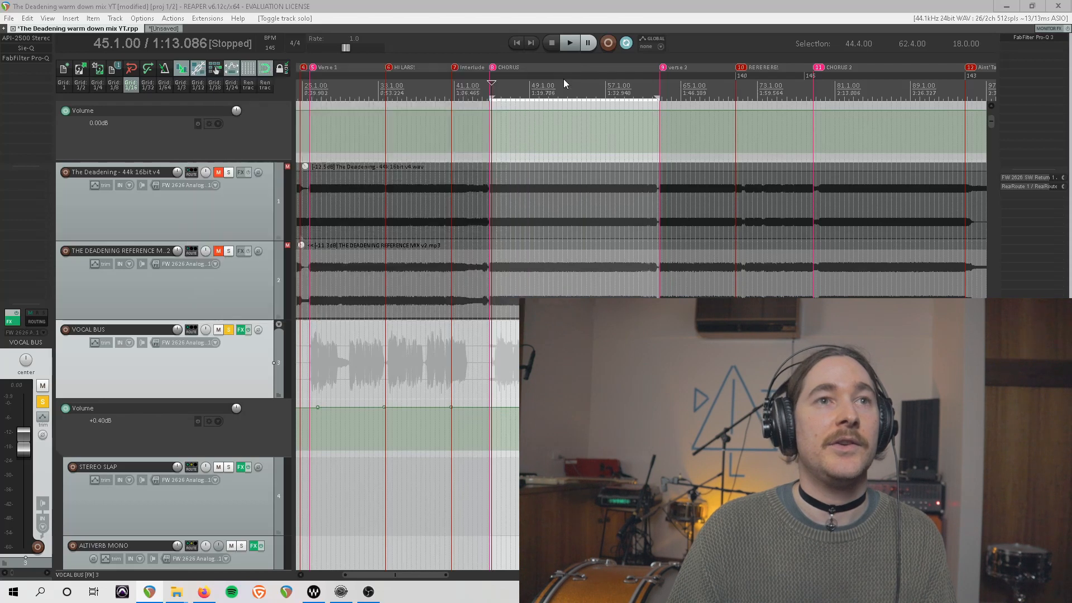
Inspect the Sie-Q and FabFilter Pro-Q 3 settings on VOCAL BUS, and close both plugins.
click(44, 49)
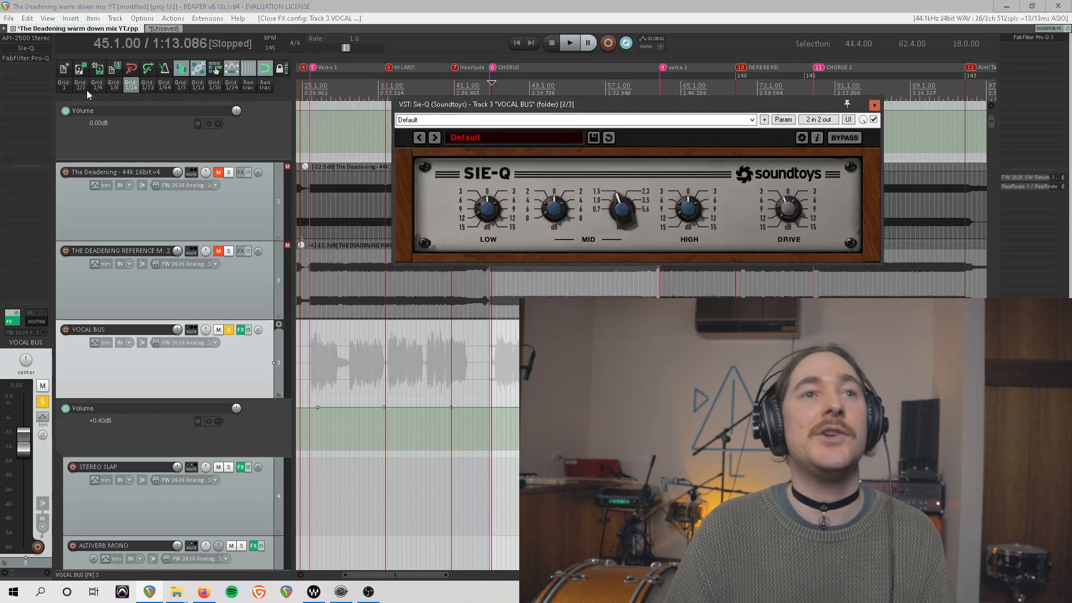
click(46, 58)
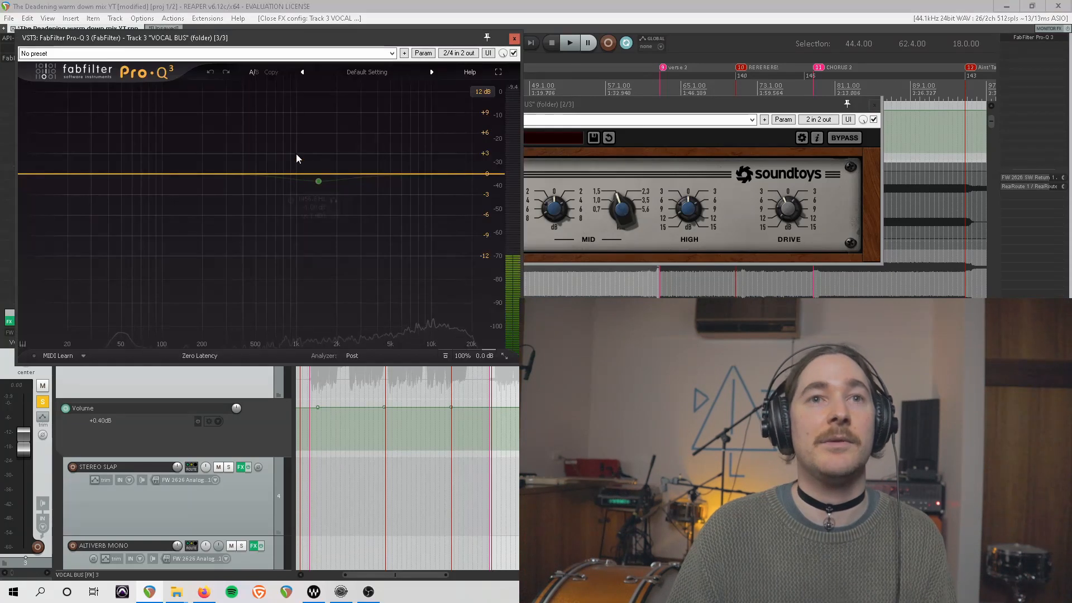
click(514, 40)
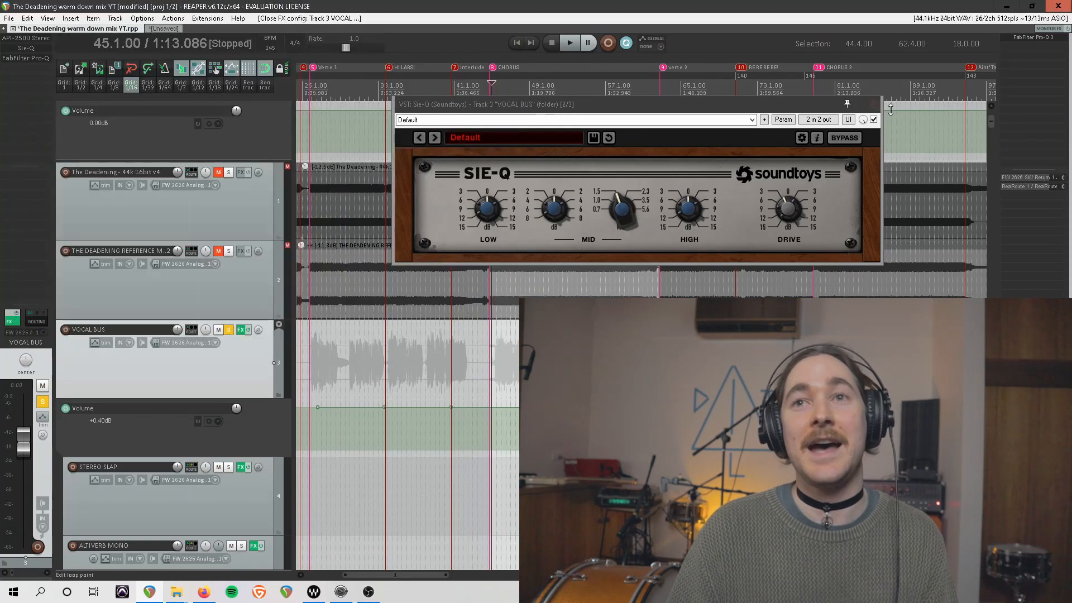
click(874, 105)
Solo the STEREO SLAP track together with vox- CHORUS Main Vocal_02 and play the chorus.
scroll(229, 364, down, 3)
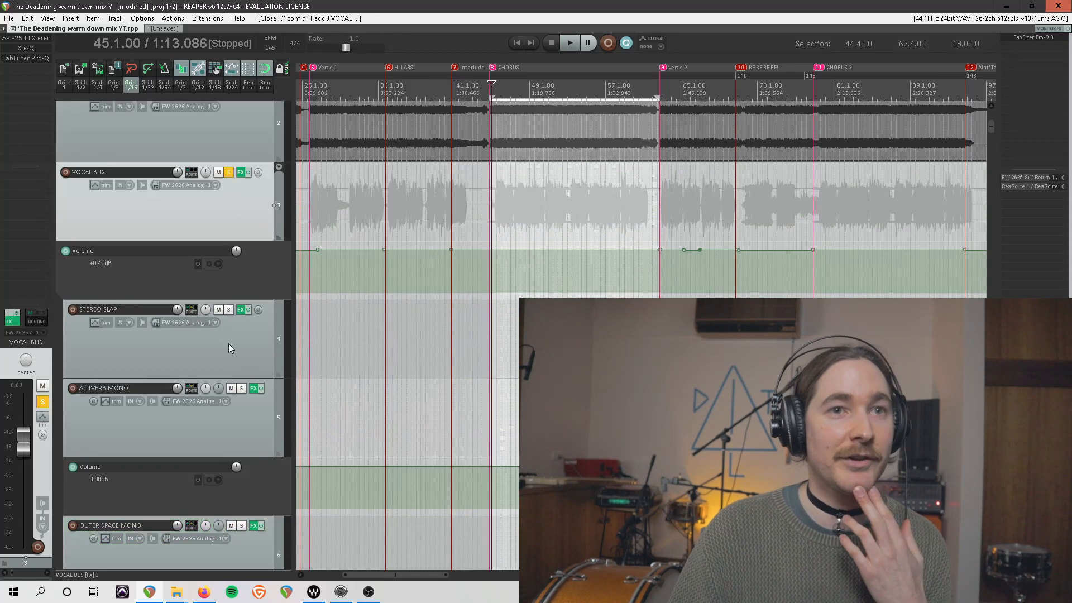
click(239, 316)
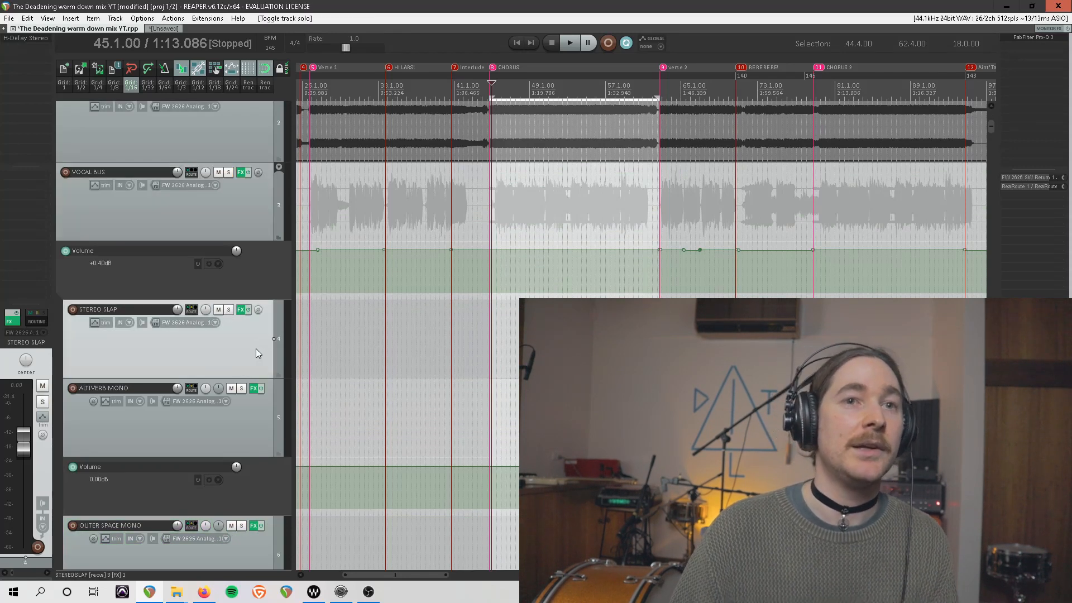
scroll(256, 352, down, 6)
scroll(216, 326, down, 5)
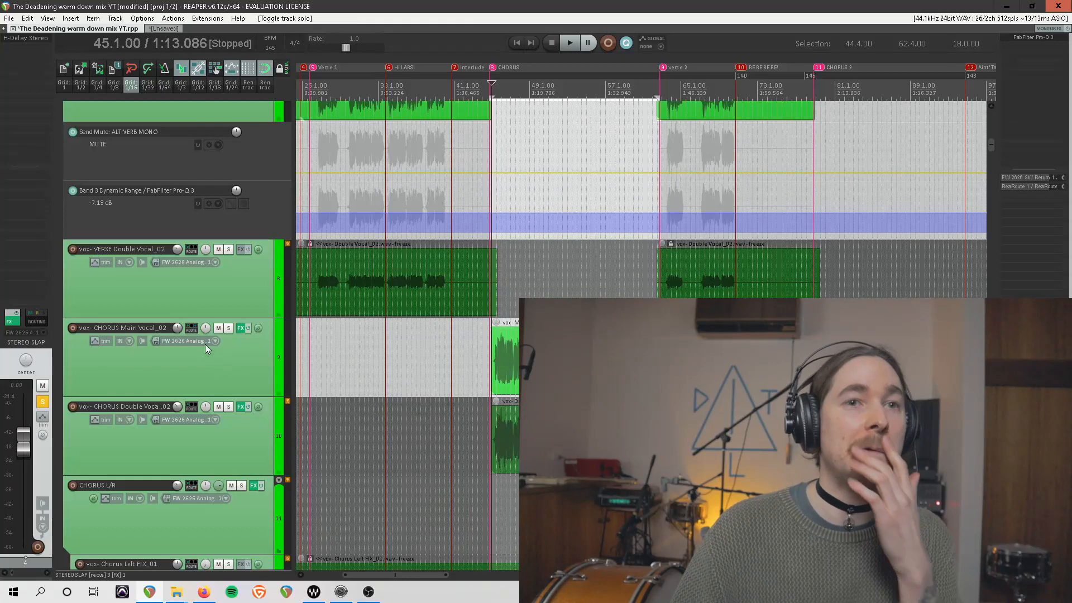
scroll(229, 330, up, 8)
click(231, 368)
key(space)
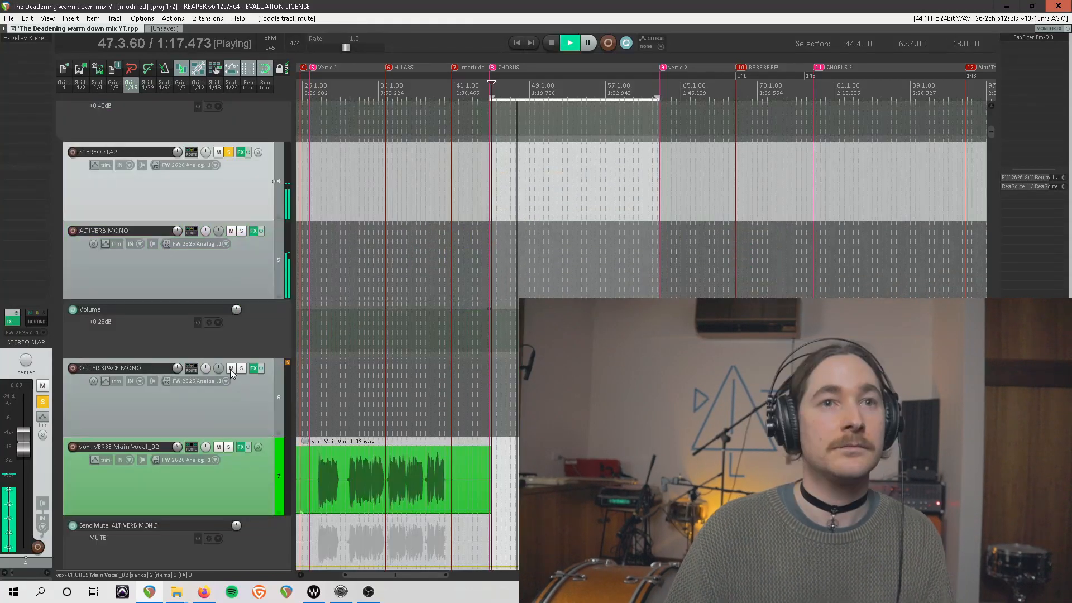
Audition the slap with ALTIVERB MONO muted, stop playback, and clear the STEREO SLAP solo and the ALTIVERB MONO mute.
click(231, 231)
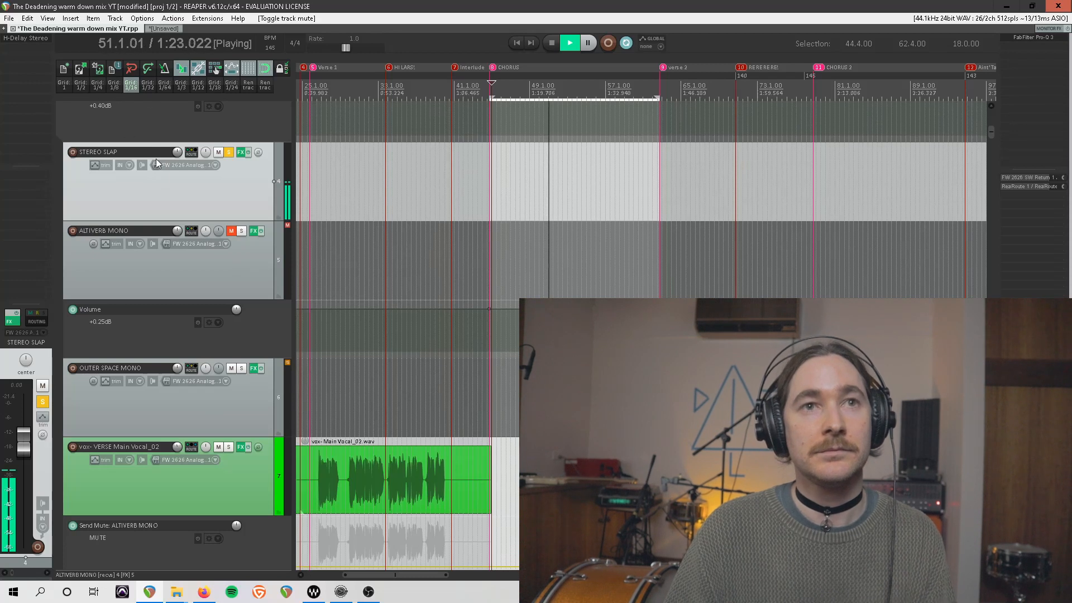
key(space)
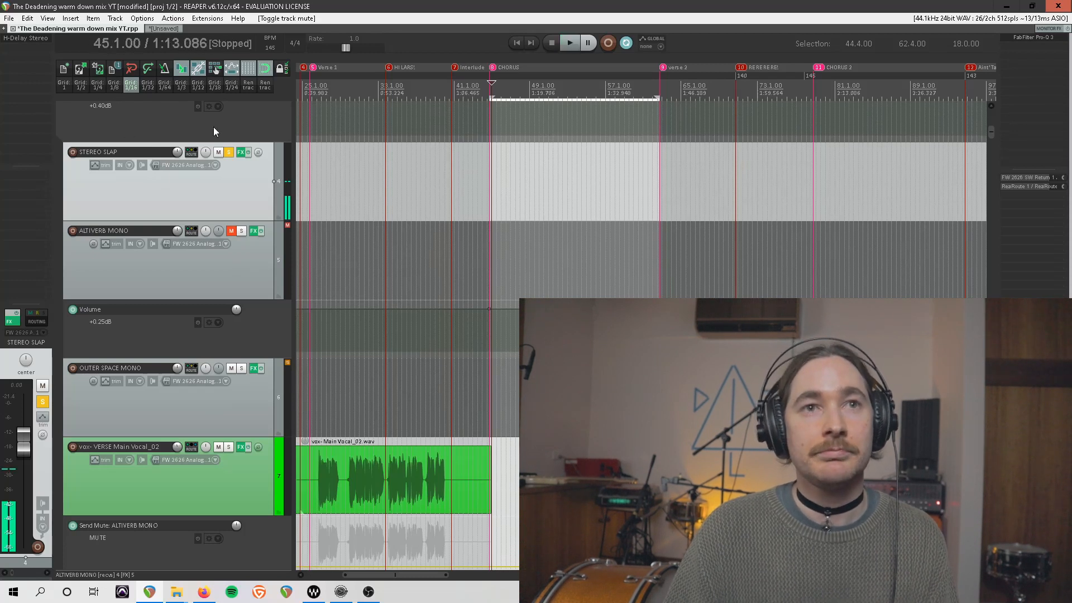
click(228, 153)
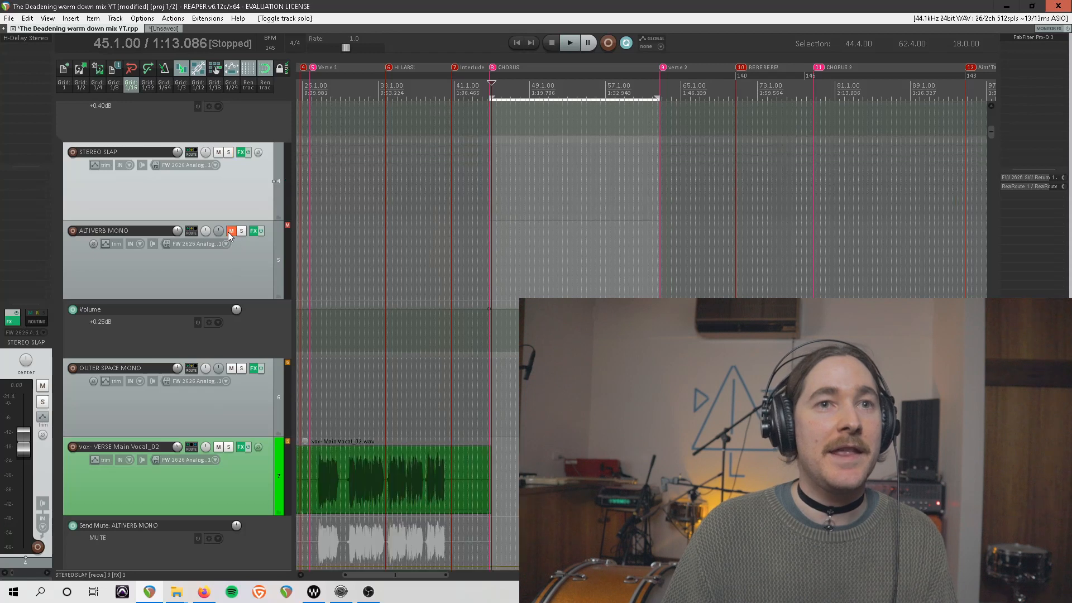
click(231, 231)
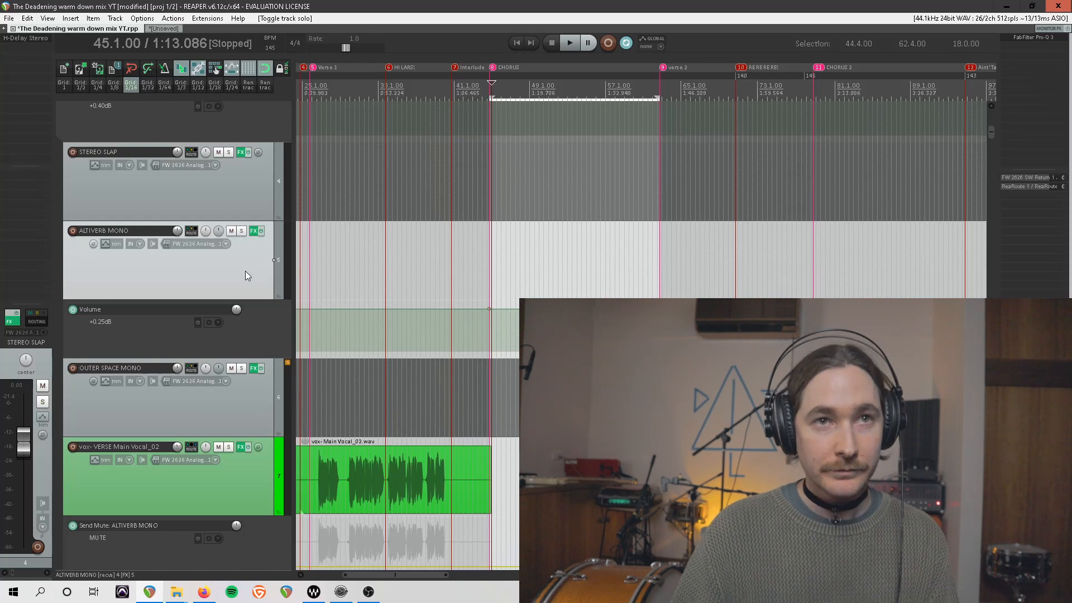
Solo ALTIVERB MONO, open its Altiverb 7 reverb, and play the chorus with vox- CHORUS Main Vocal_02.
click(245, 276)
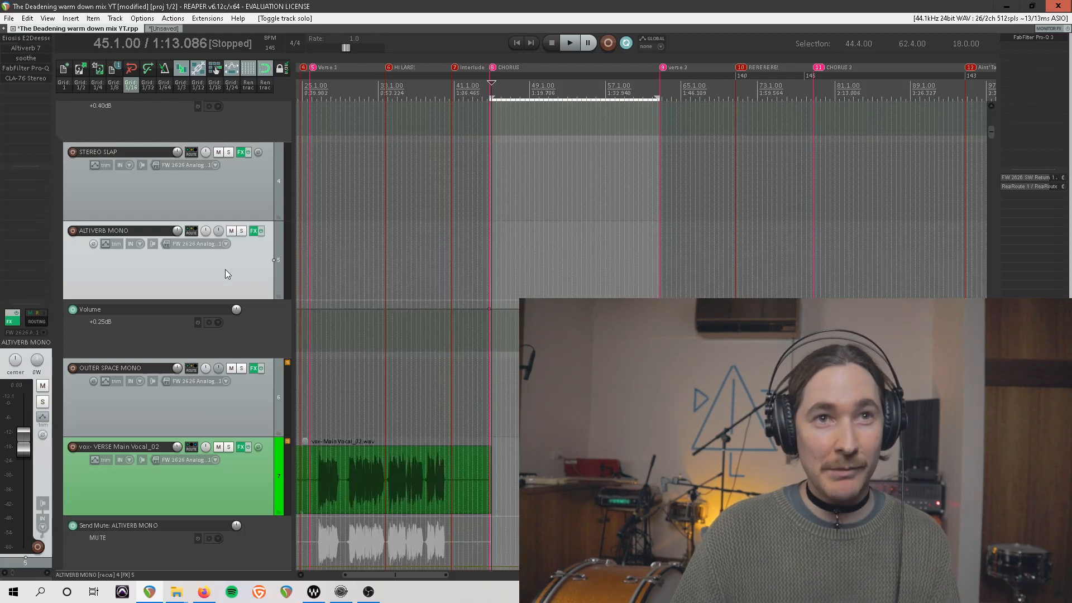
click(241, 231)
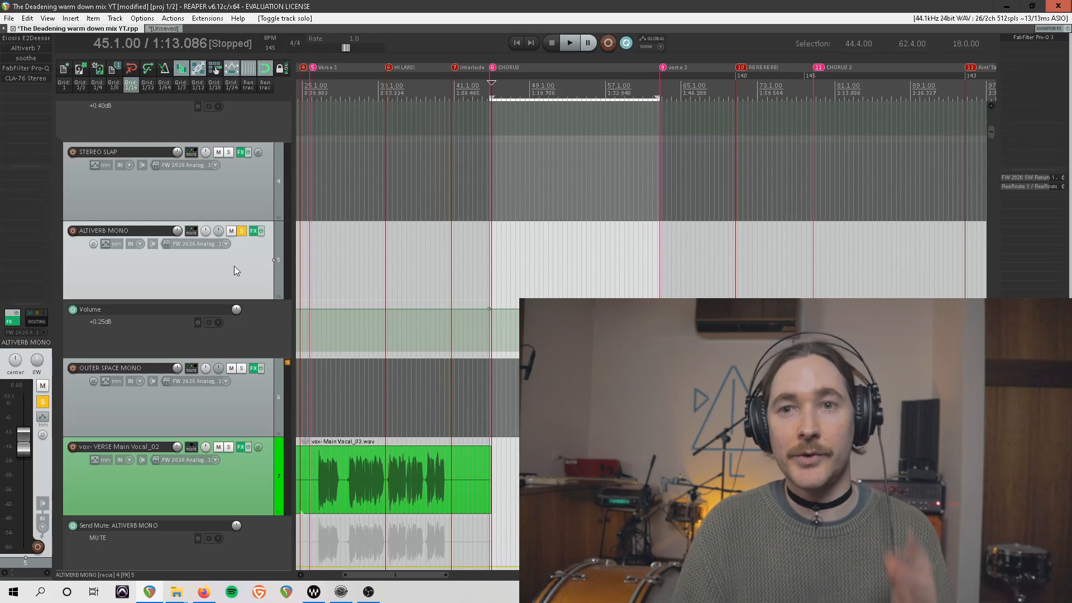
click(47, 51)
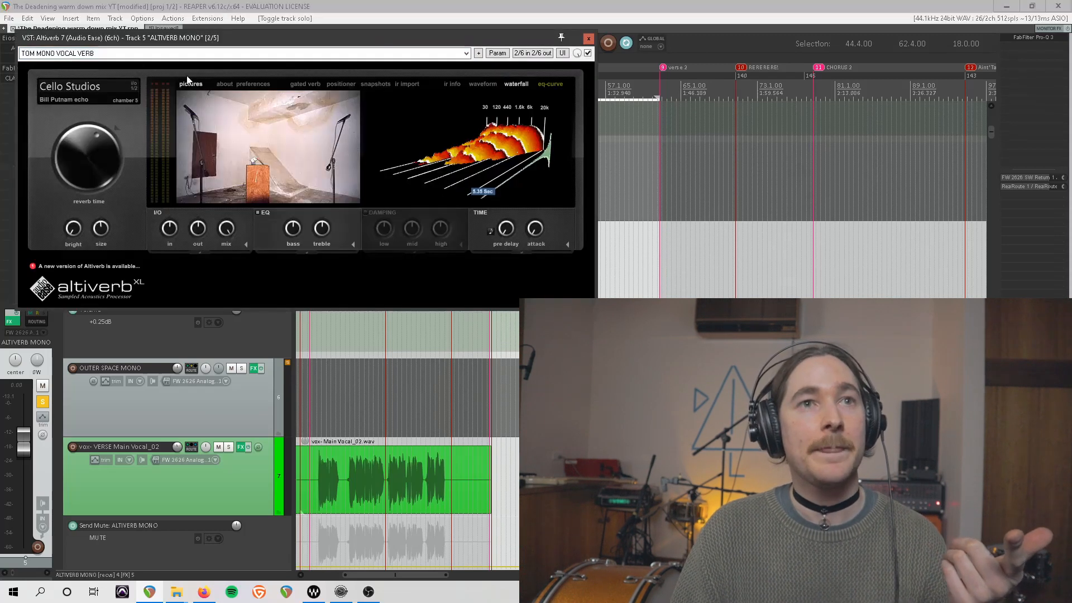
drag(269, 40, 426, 55)
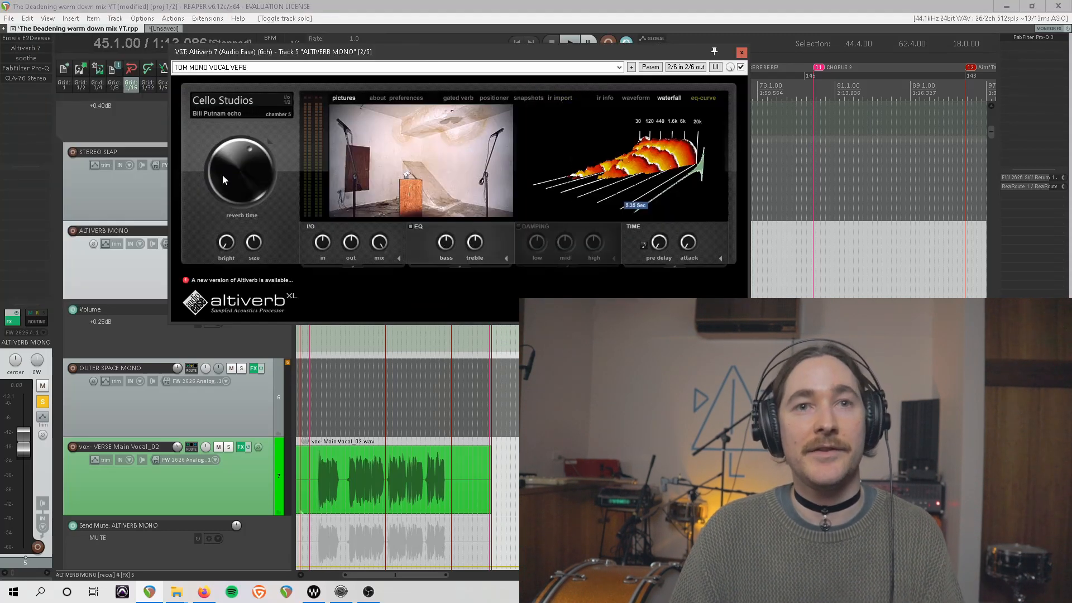
key(space)
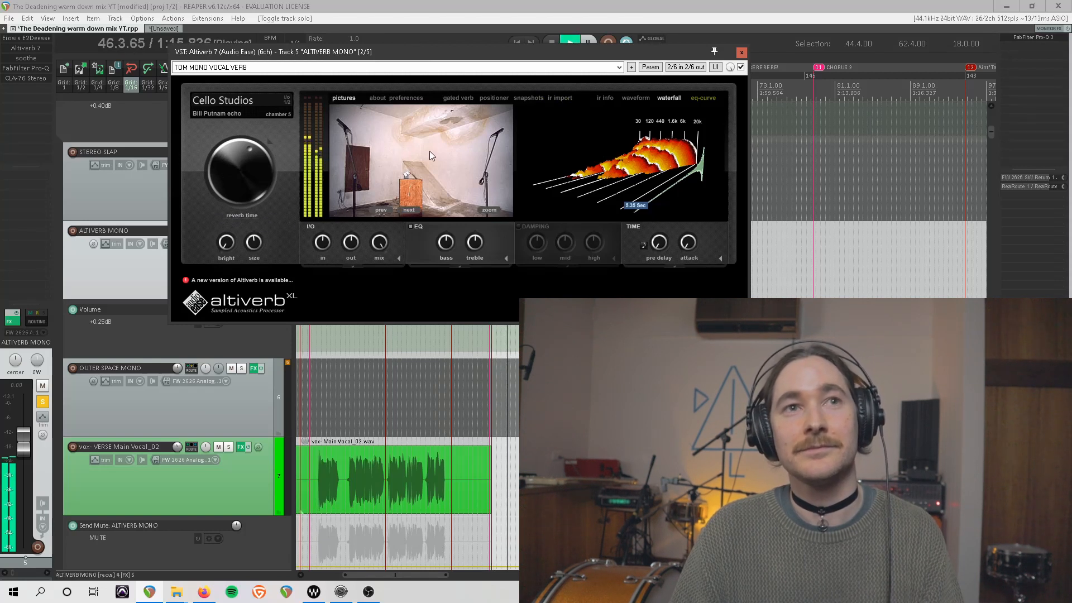
drag(586, 56, 856, 74)
scroll(232, 241, down, 5)
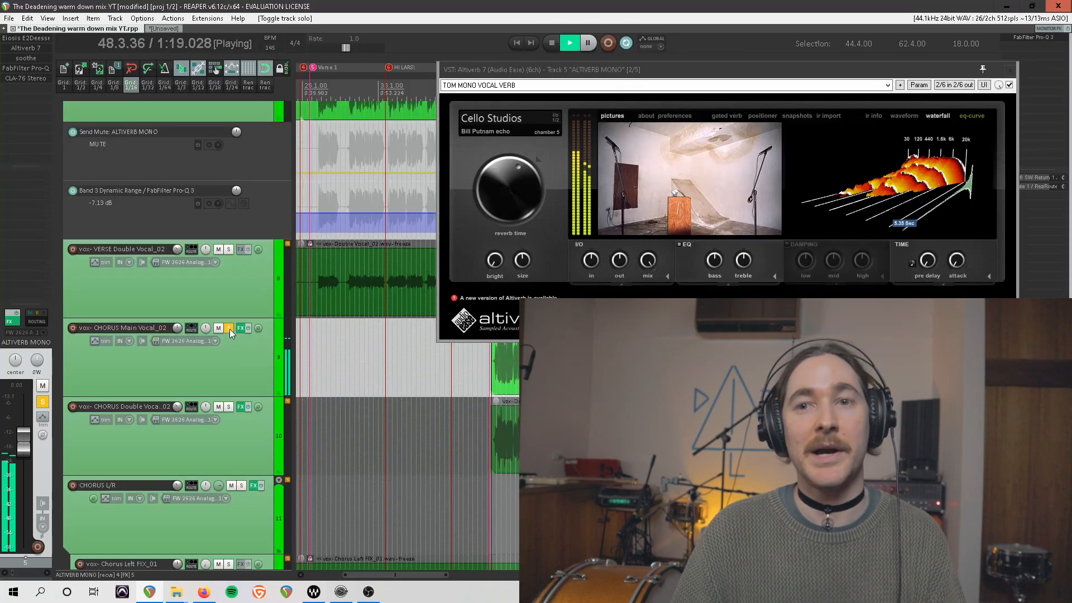
scroll(187, 212, up, 5)
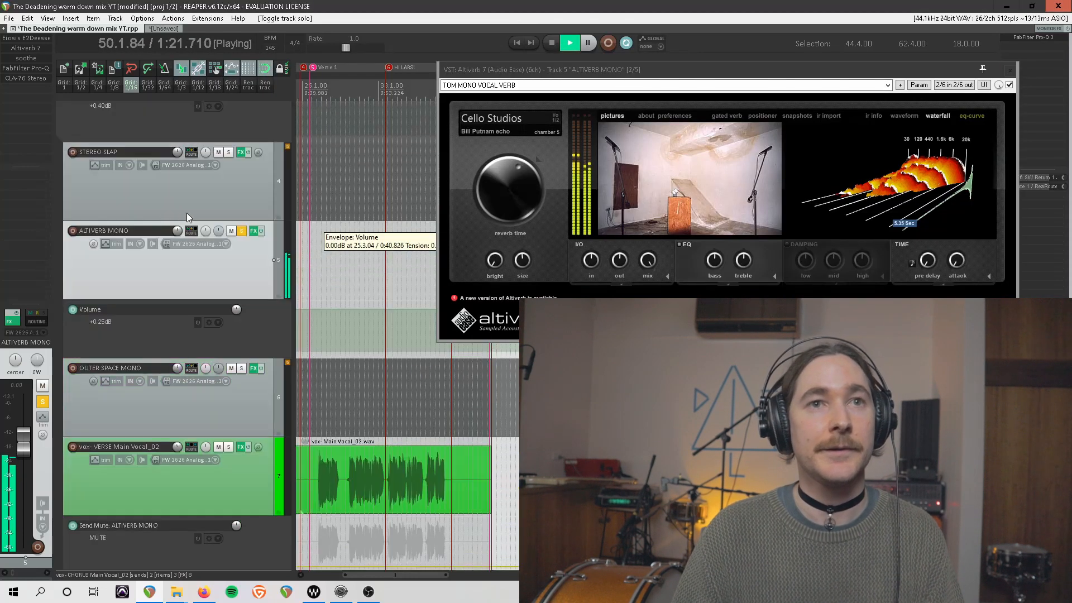
Inspect the soothe, FabFilter Pro-Q 3 and CLA-76 Stereo settings on ALTIVERB MONO, stop playback, and close all its plugins.
double_click(46, 58)
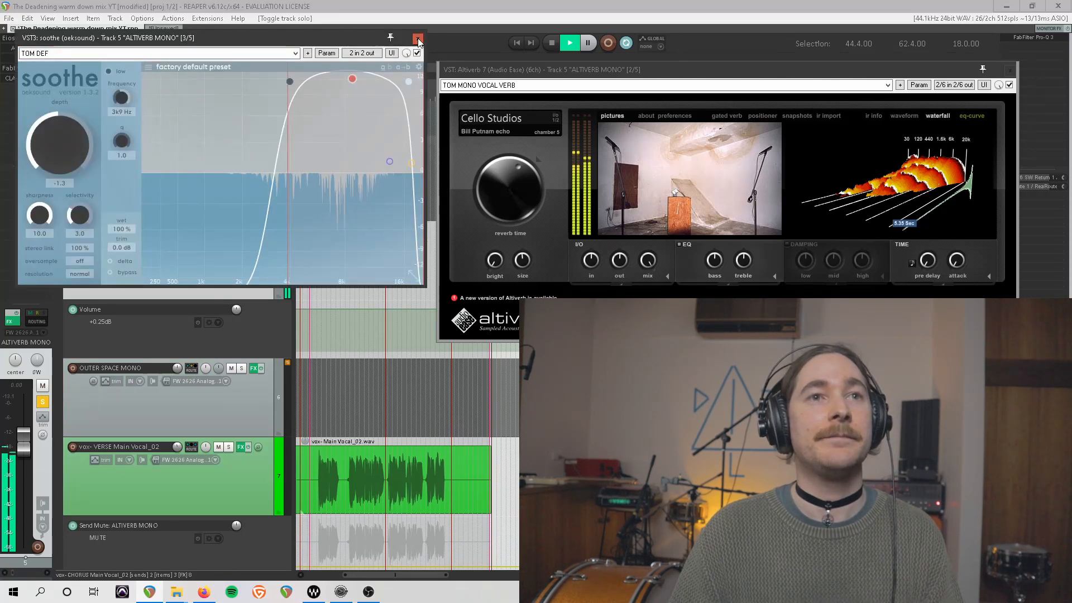
click(418, 40)
double_click(51, 66)
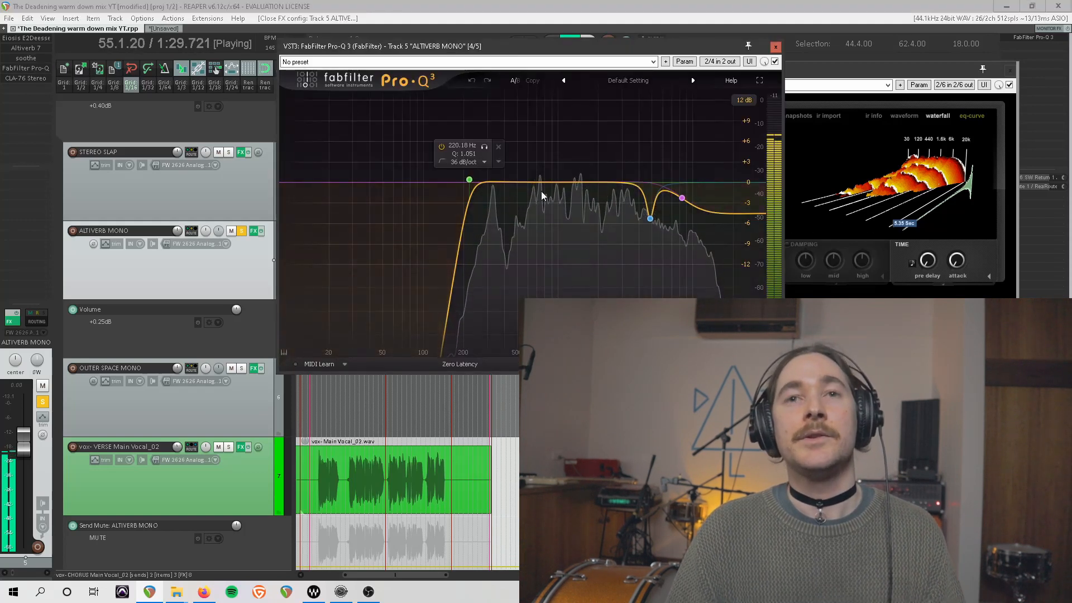
double_click(22, 78)
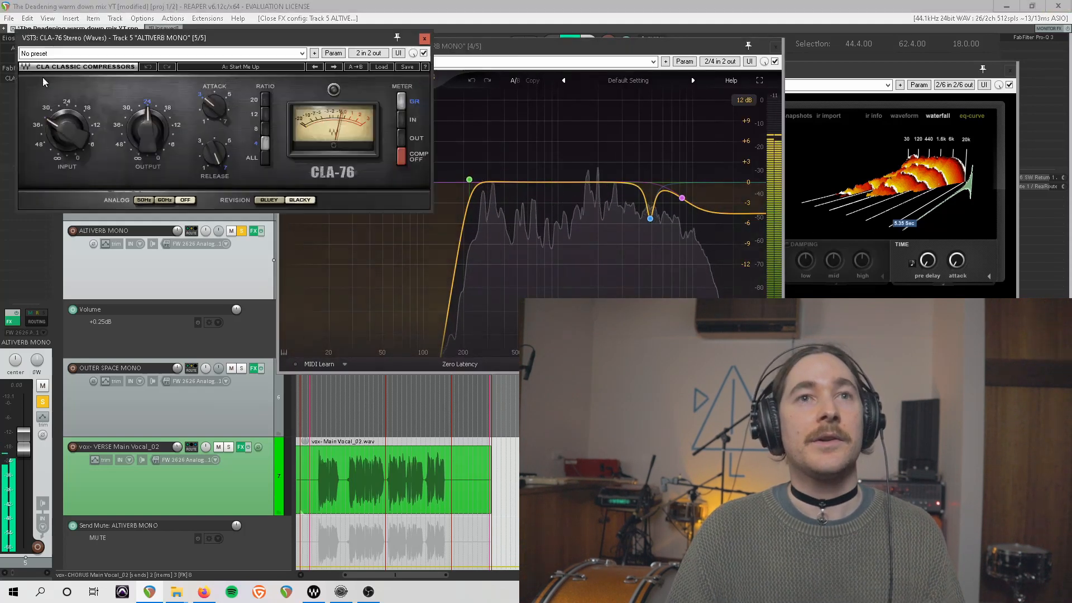
click(425, 39)
click(776, 46)
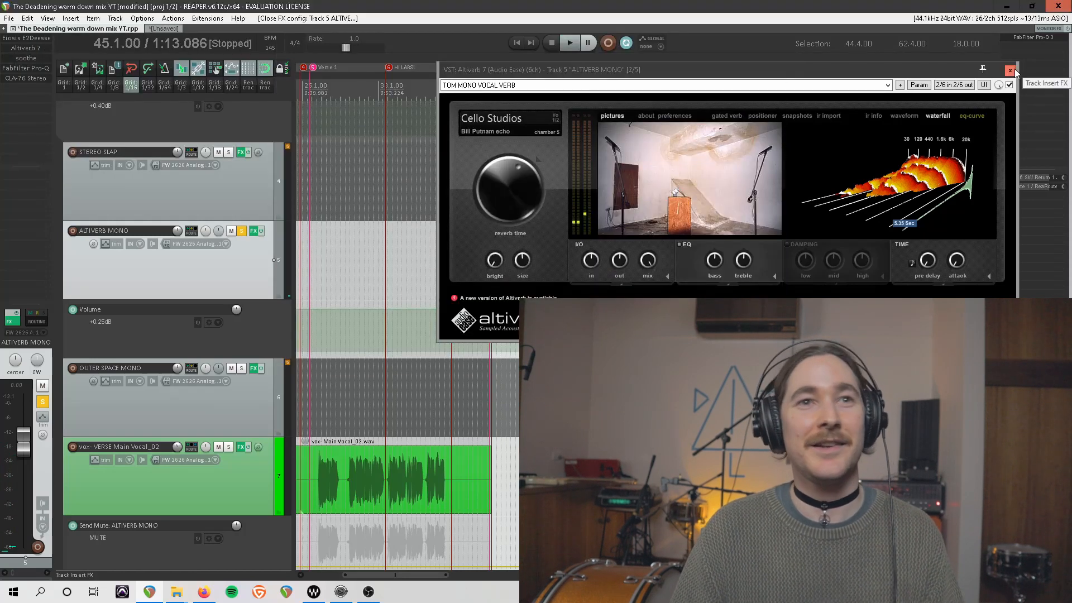
click(1011, 71)
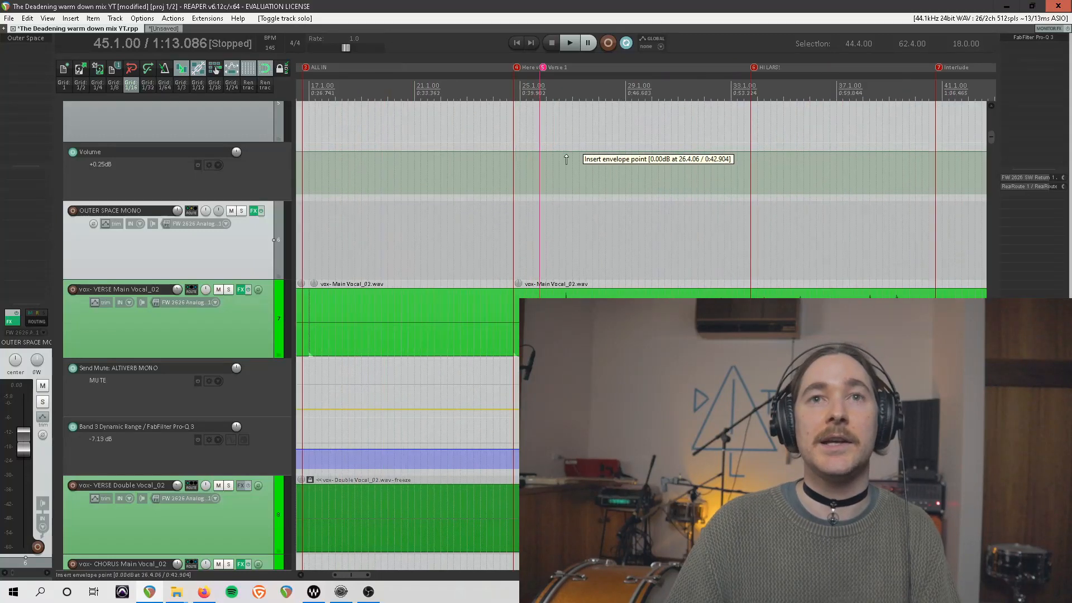
Select the start of verse 1, solo OUTER SPACE MONO, view its Outer Space reverb settings, and audition the effect on its own.
drag(395, 91, 458, 95)
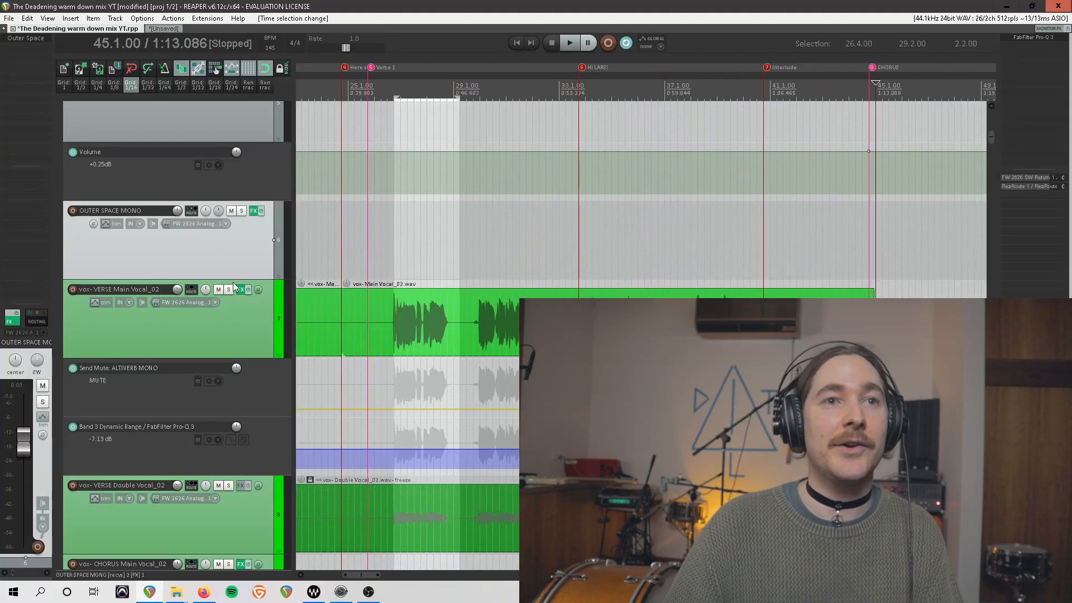
click(241, 212)
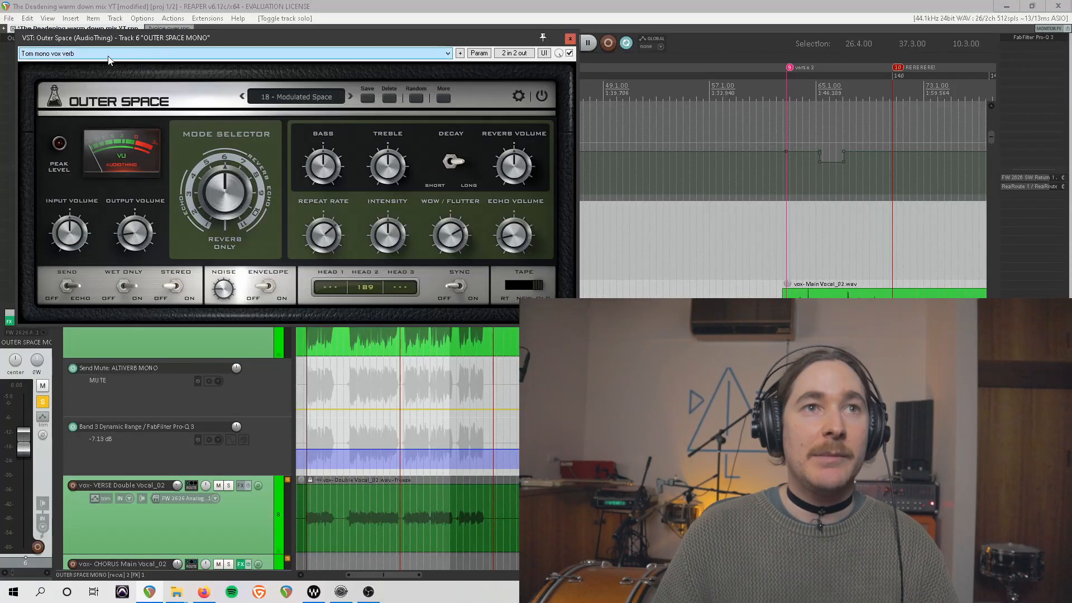
click(570, 39)
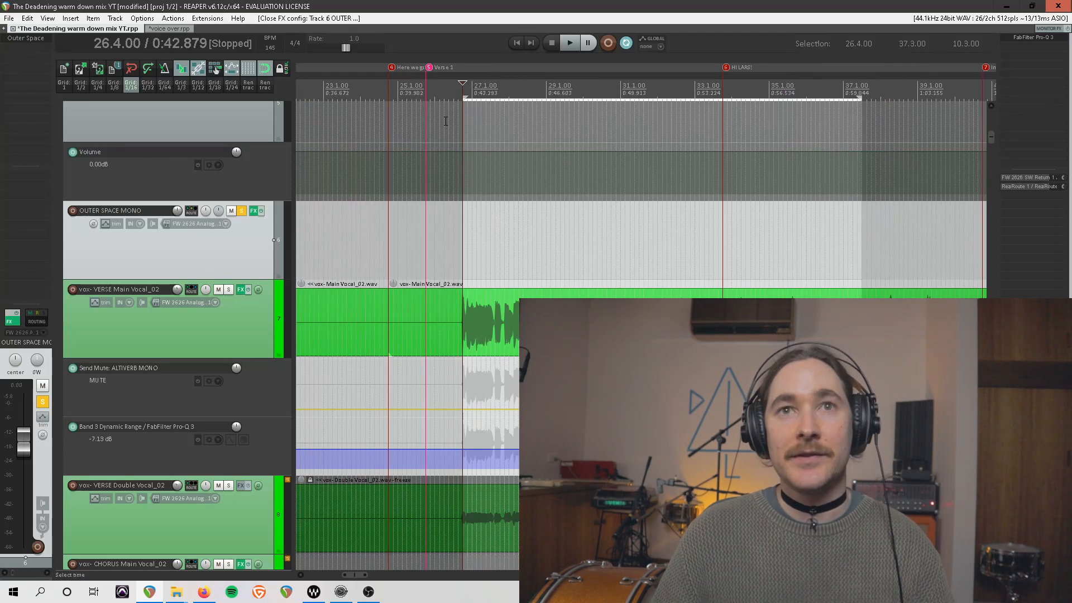
key(space)
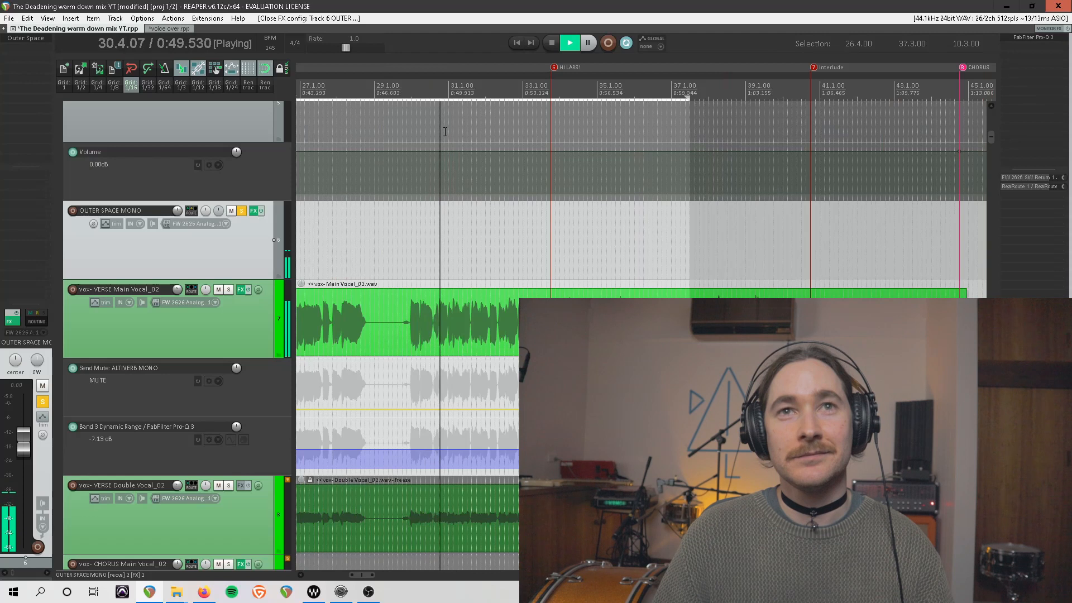
key(space)
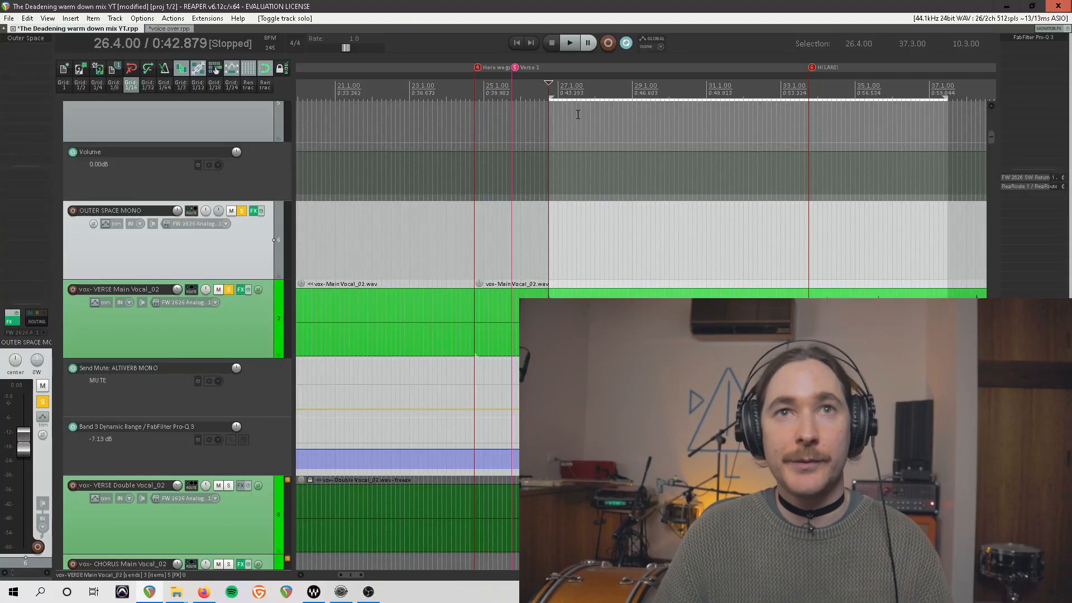
Play the verse with vox- VERSE Main Vocal_02 soloed too, comparing OUTER SPACE MONO at -inf dB and 0.00 dB.
key(space)
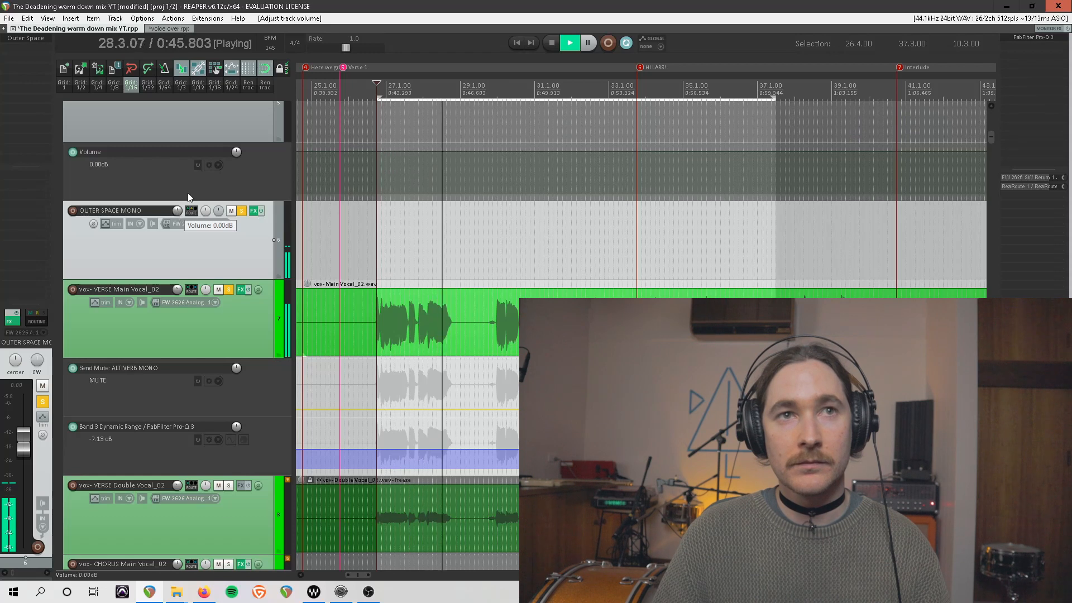
scroll(217, 163, up, 2)
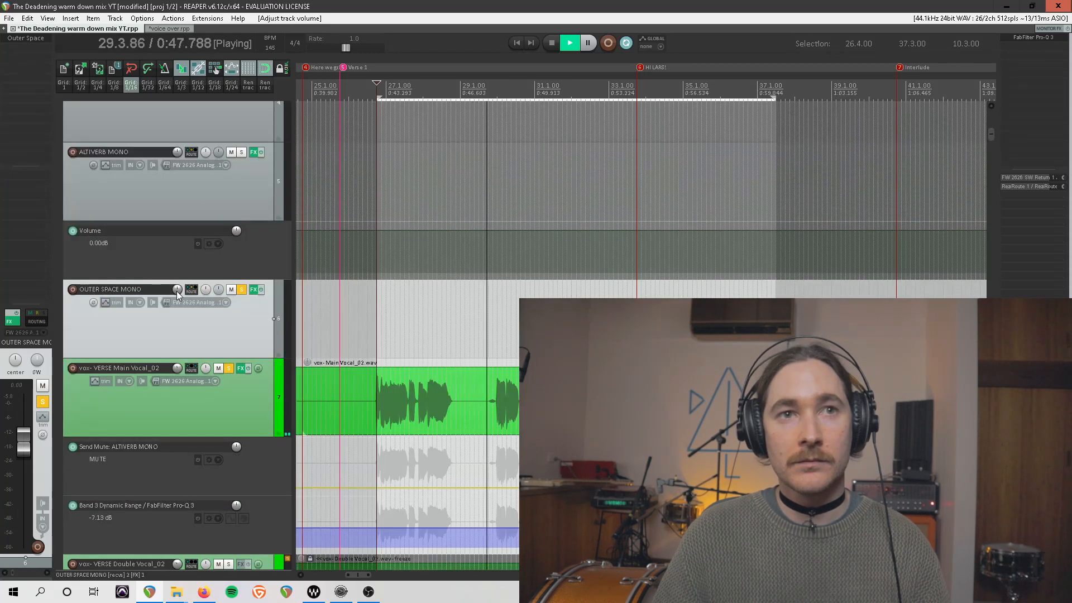
drag(176, 290, 177, 295)
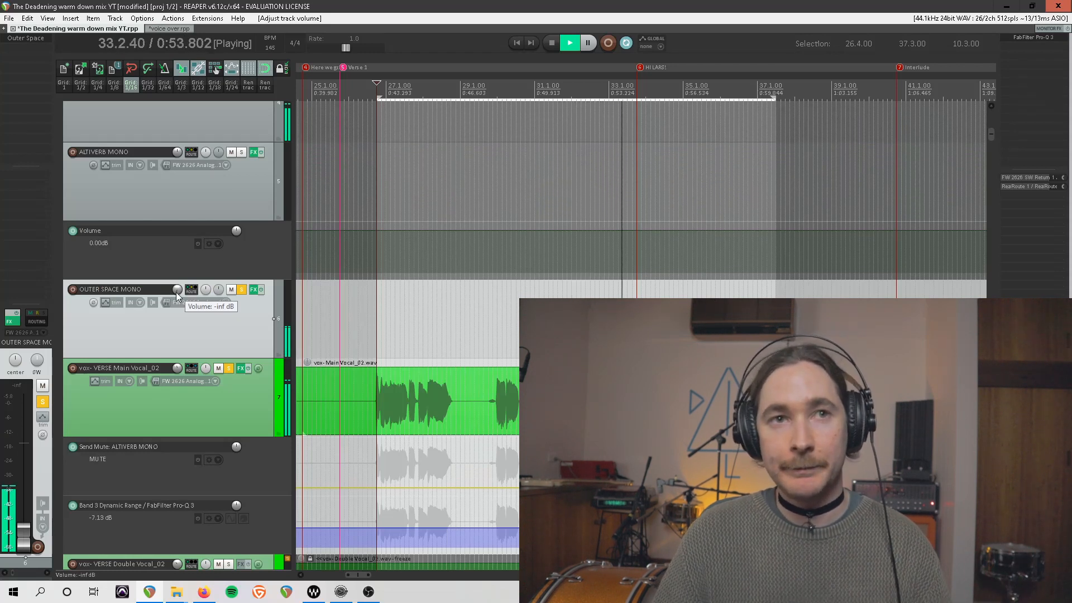
double_click(177, 296)
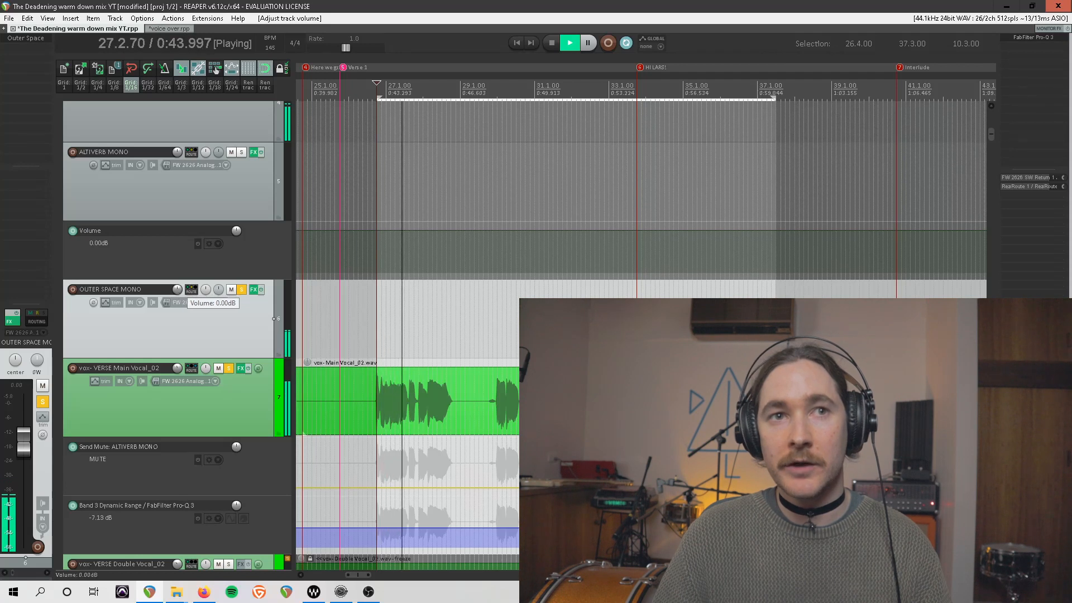
drag(178, 291, 179, 357)
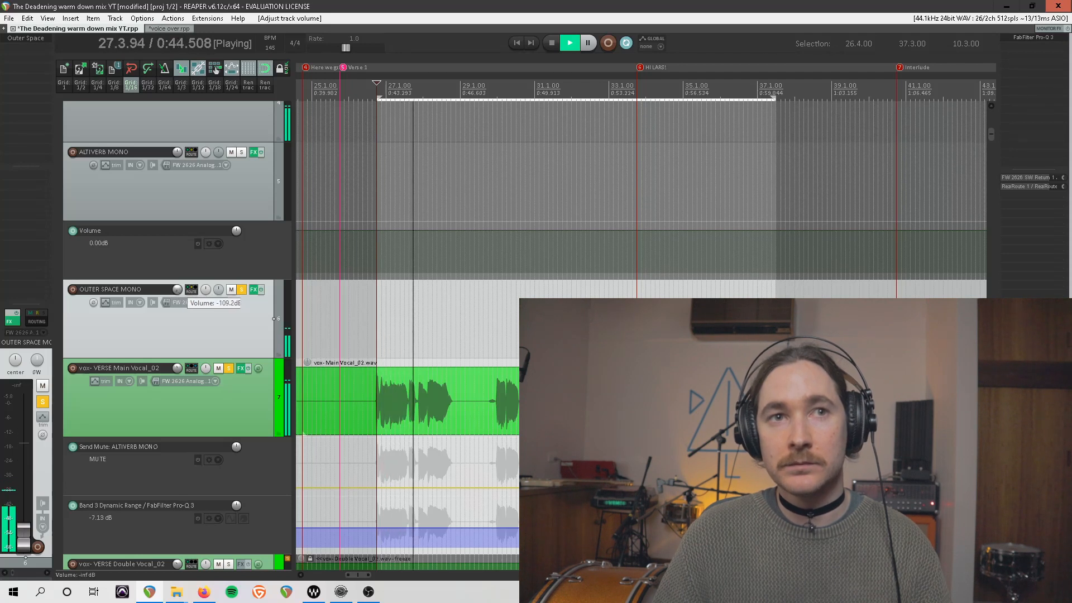
double_click(177, 290)
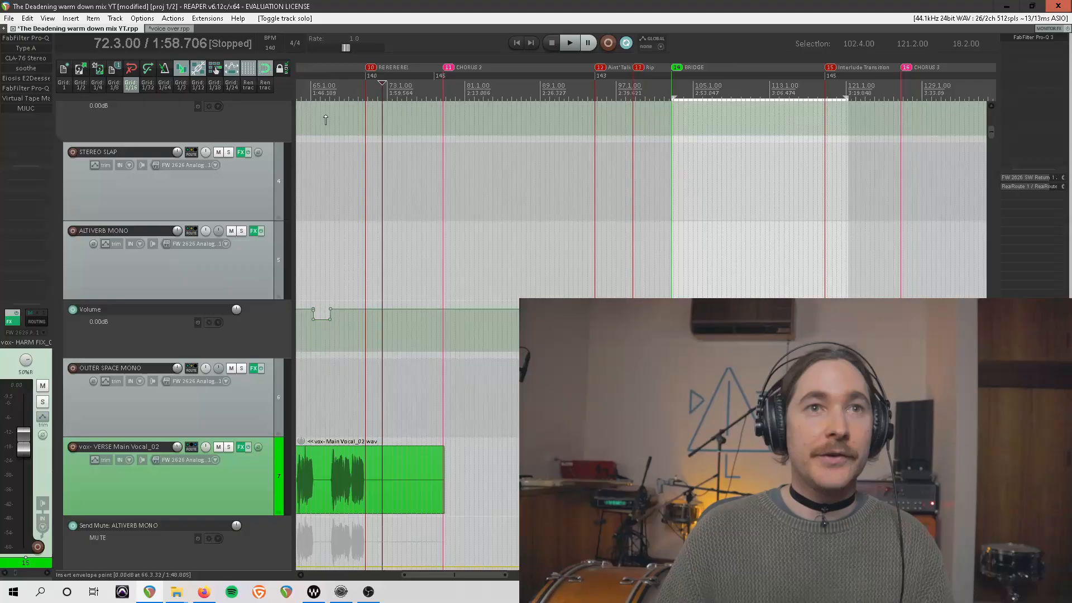
Examine the bridge's harmony tracks vox- HARM FIX_01.L and vox- HARM FIX_01.R and their effect chains.
scroll(456, 102, up, 3)
scroll(484, 247, down, 5)
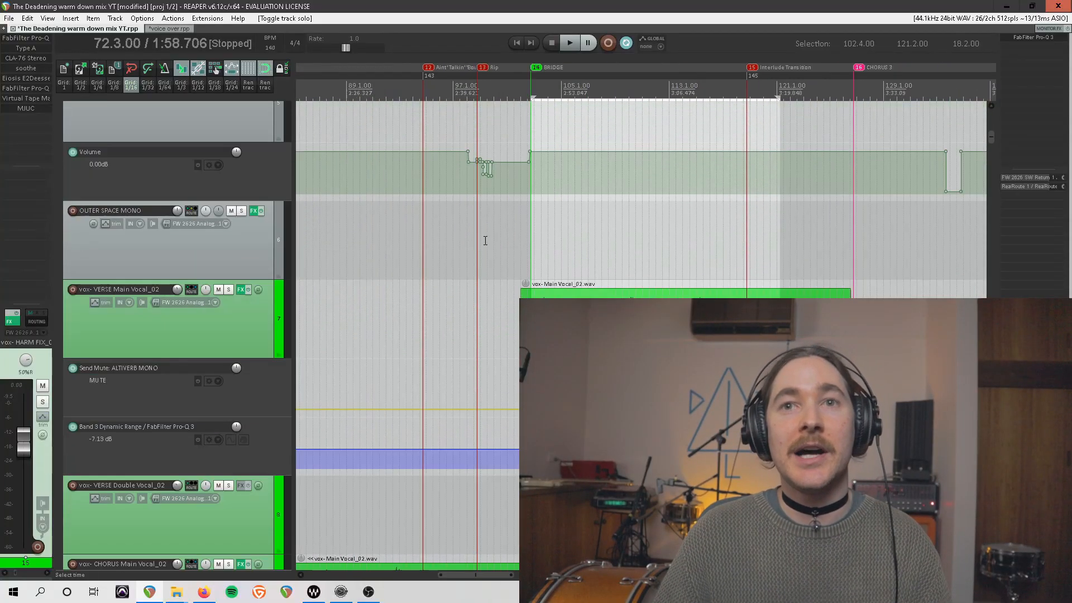
scroll(483, 247, up, 2)
scroll(461, 223, down, 6)
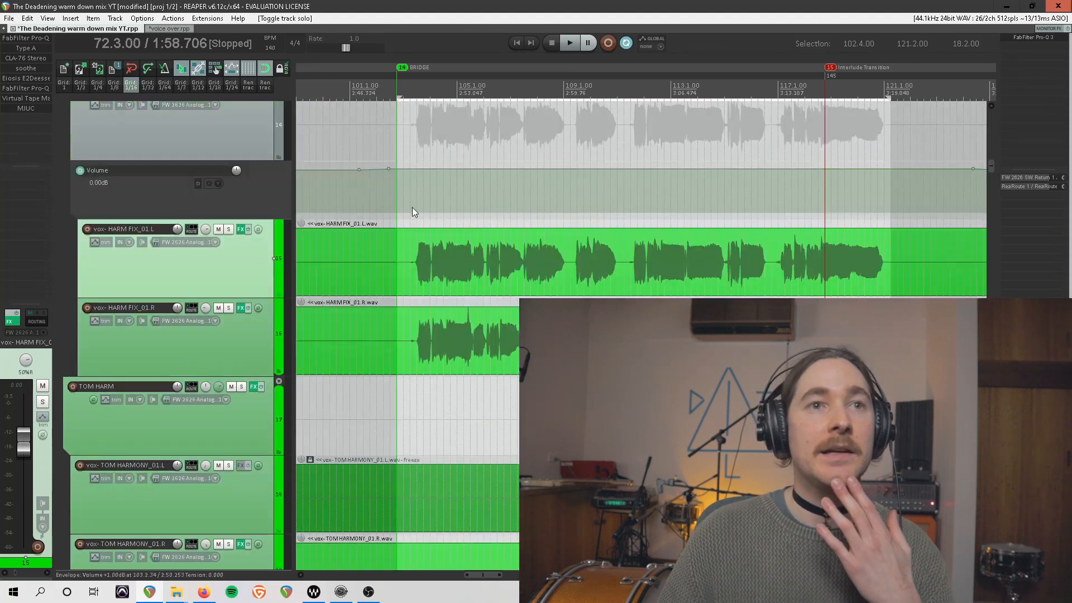
click(212, 336)
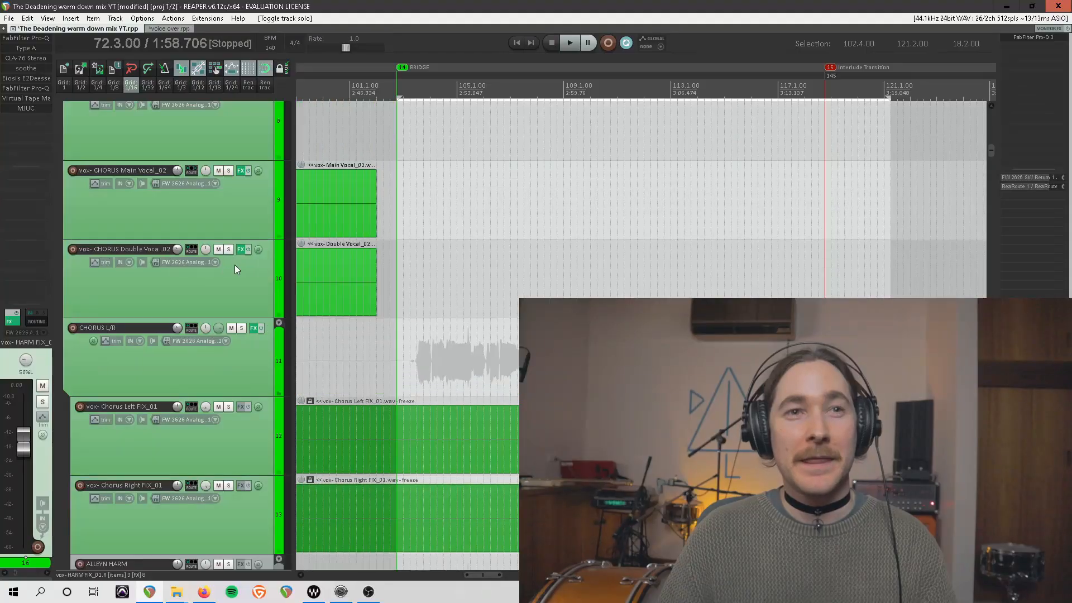
scroll(234, 264, down, 3)
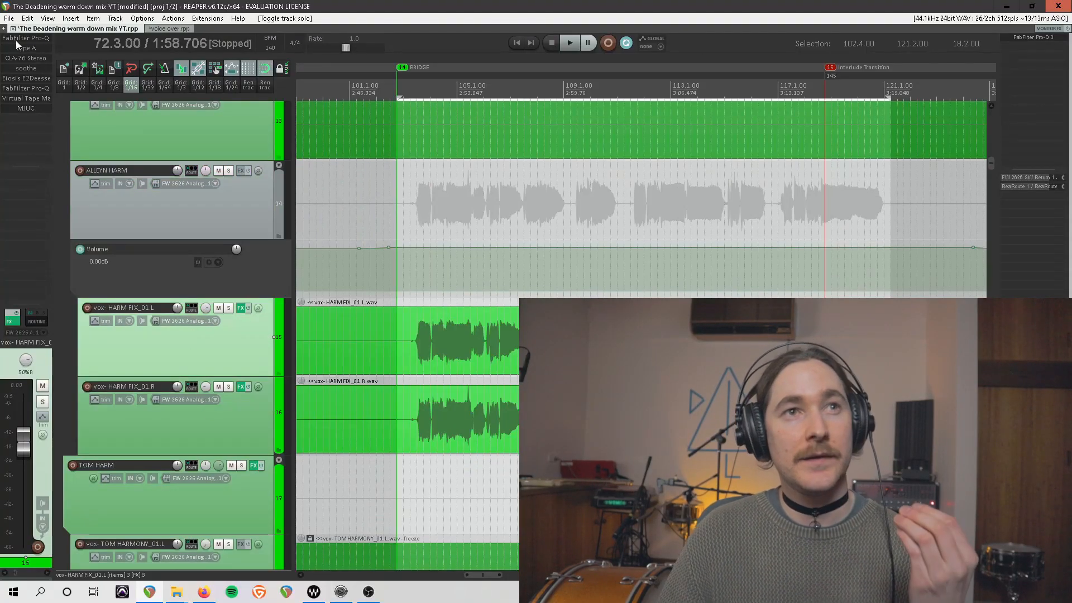
click(218, 420)
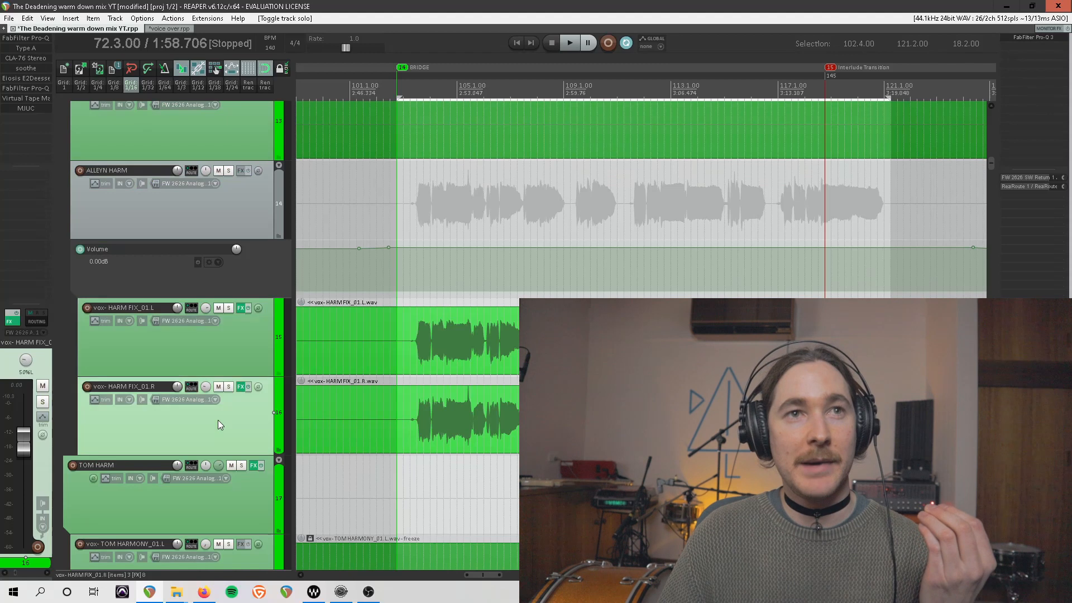
click(229, 342)
Select ALTIVERB MONO and audition the bridge, reviewing the harmony tracks, the VOCAL BUS and the lead-in before the bridge.
scroll(231, 316, up, 10)
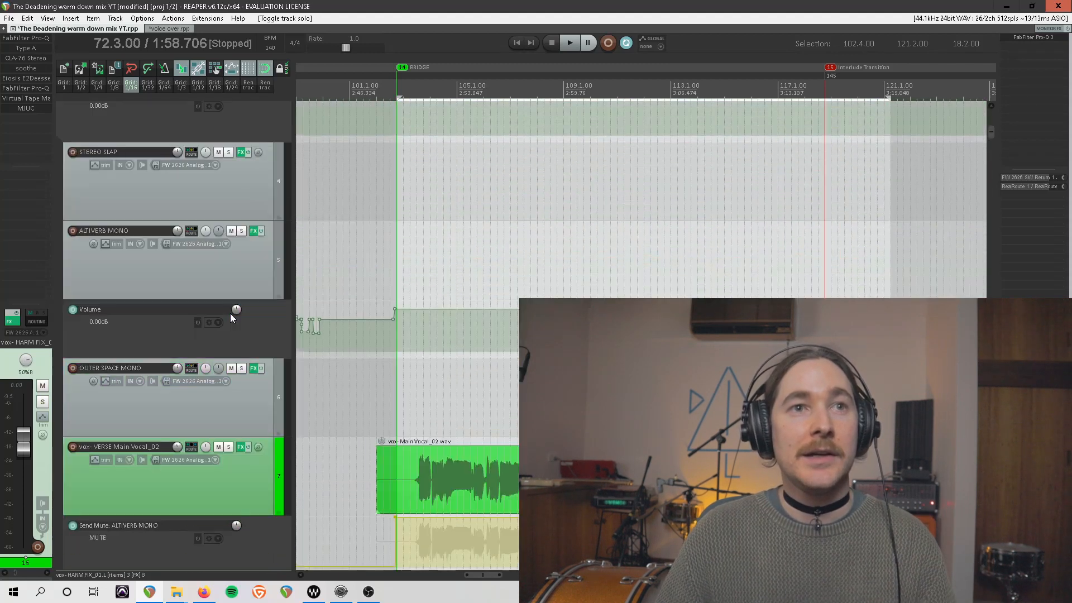
click(209, 270)
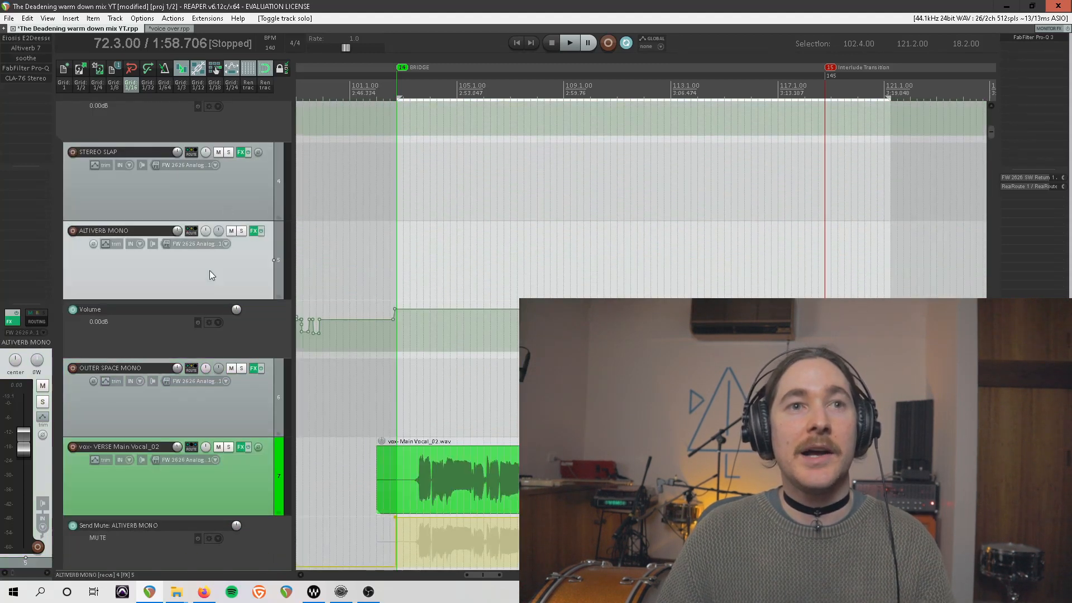
scroll(195, 258, up, 1)
scroll(196, 258, up, 3)
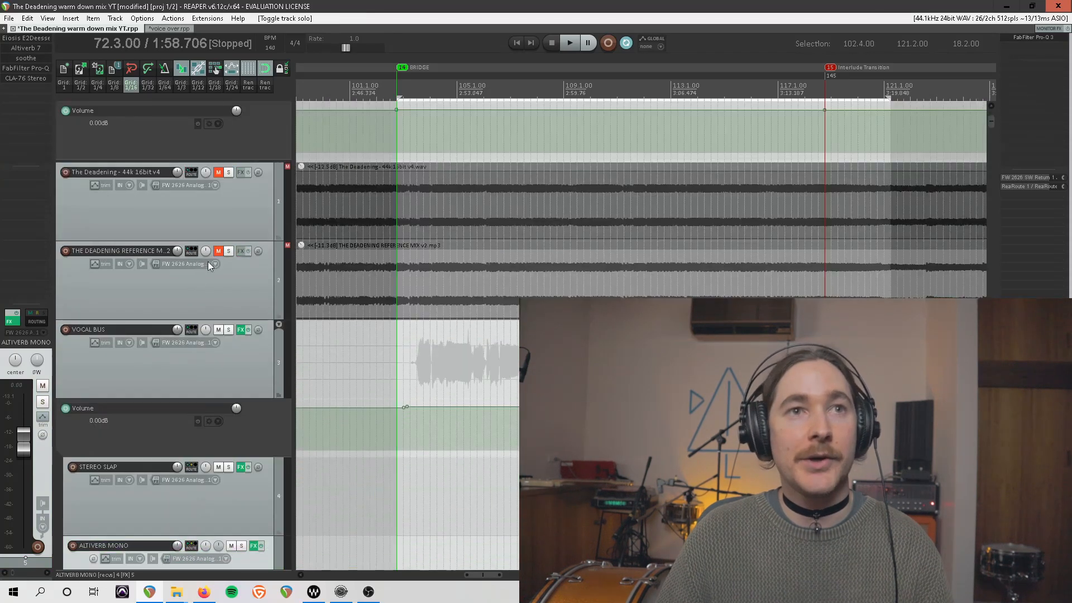
scroll(219, 306, down, 2)
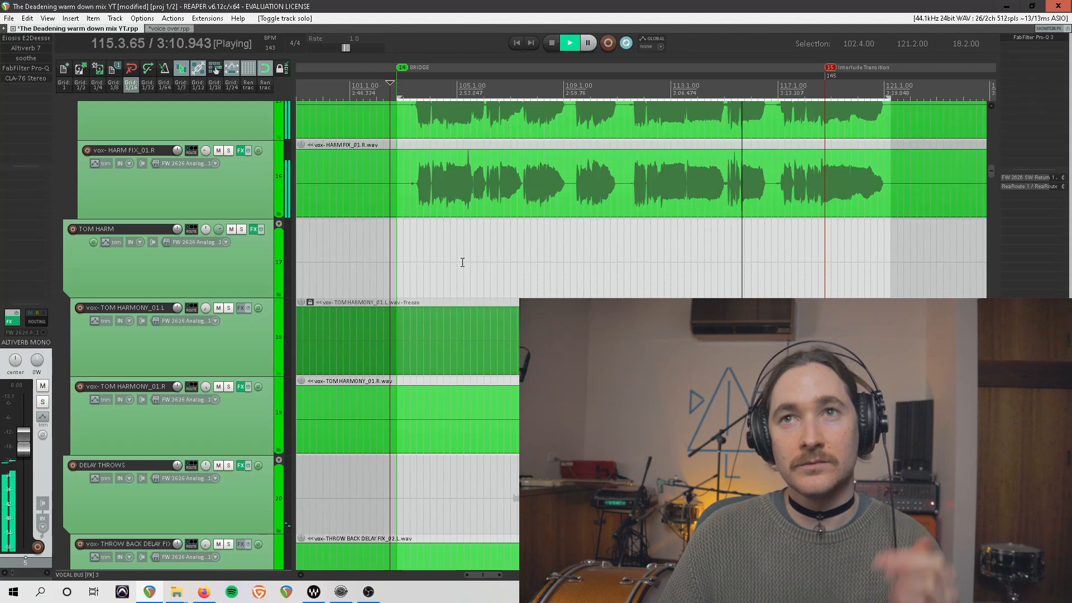
scroll(462, 262, up, 4)
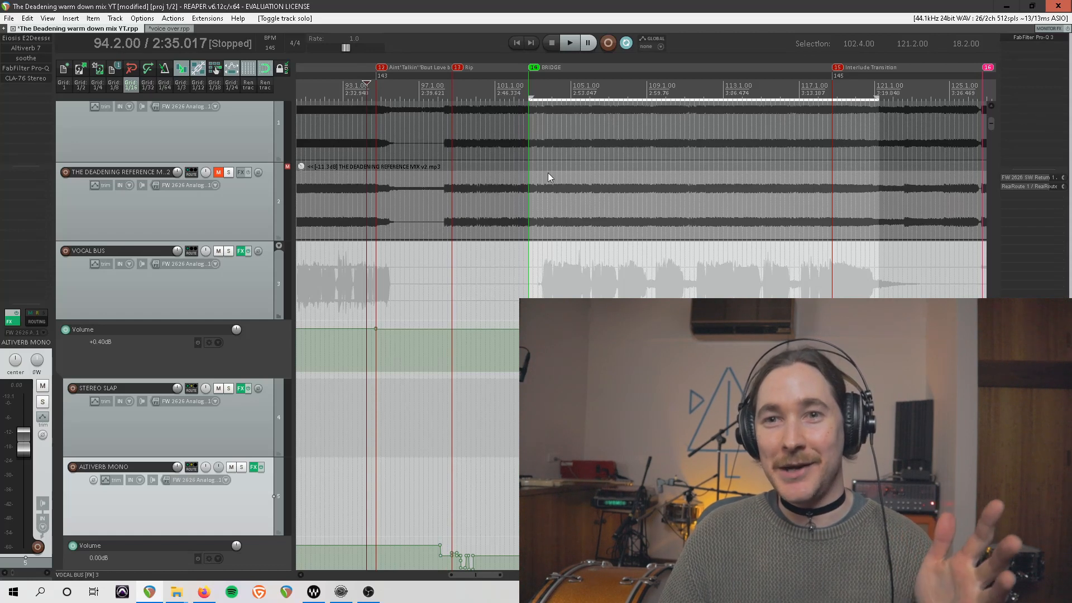
scroll(379, 101, left, 1)
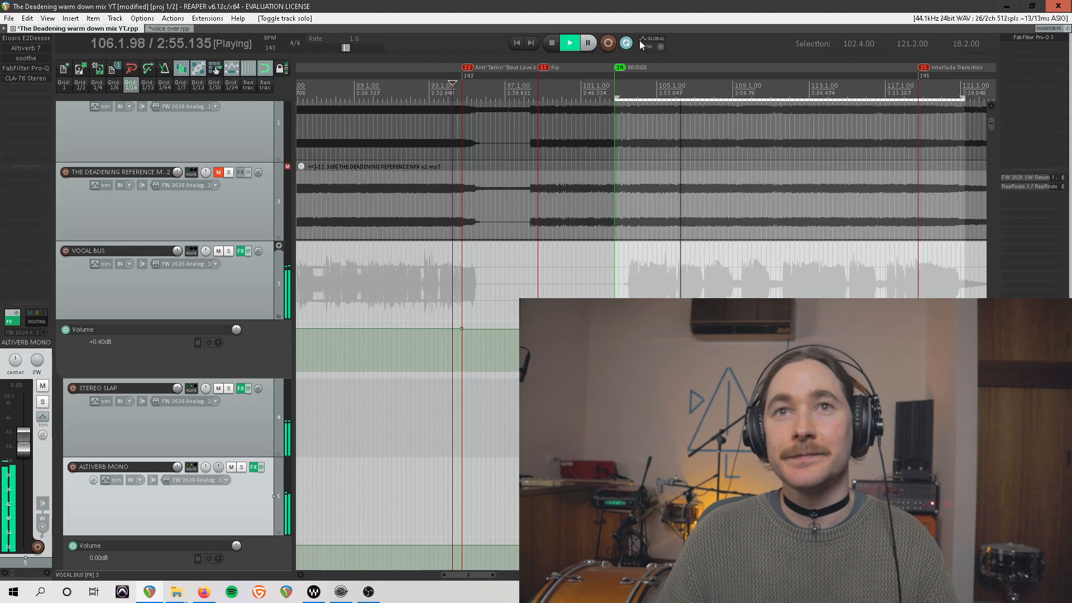
scroll(649, 177, down, 3)
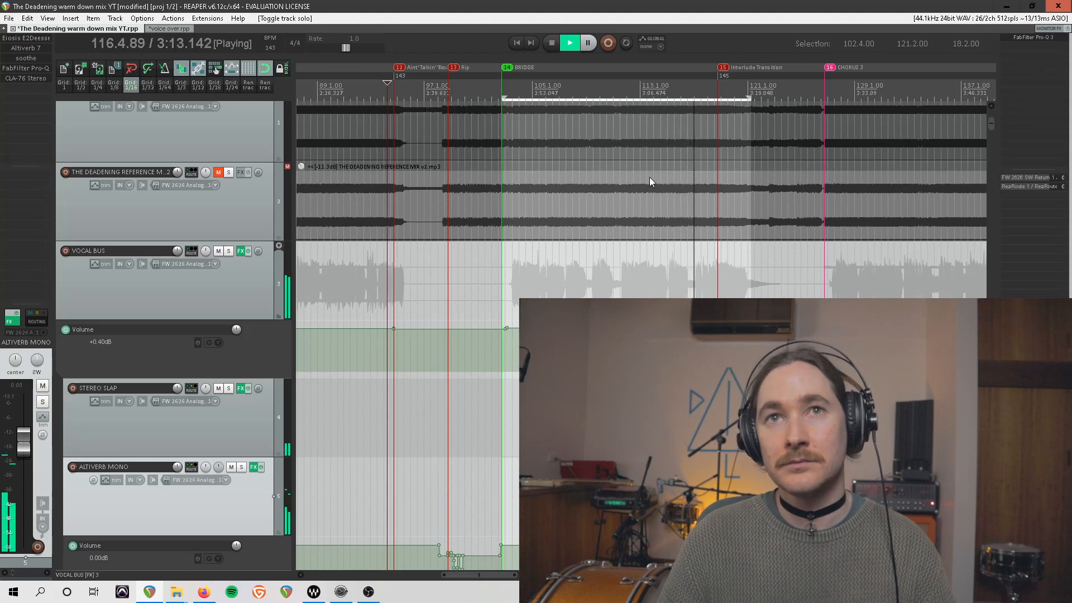
Show the MUSIC BUS API-2500 compressor and FabFilter Saturn side by side while the song plays from the start.
scroll(662, 219, down, 3)
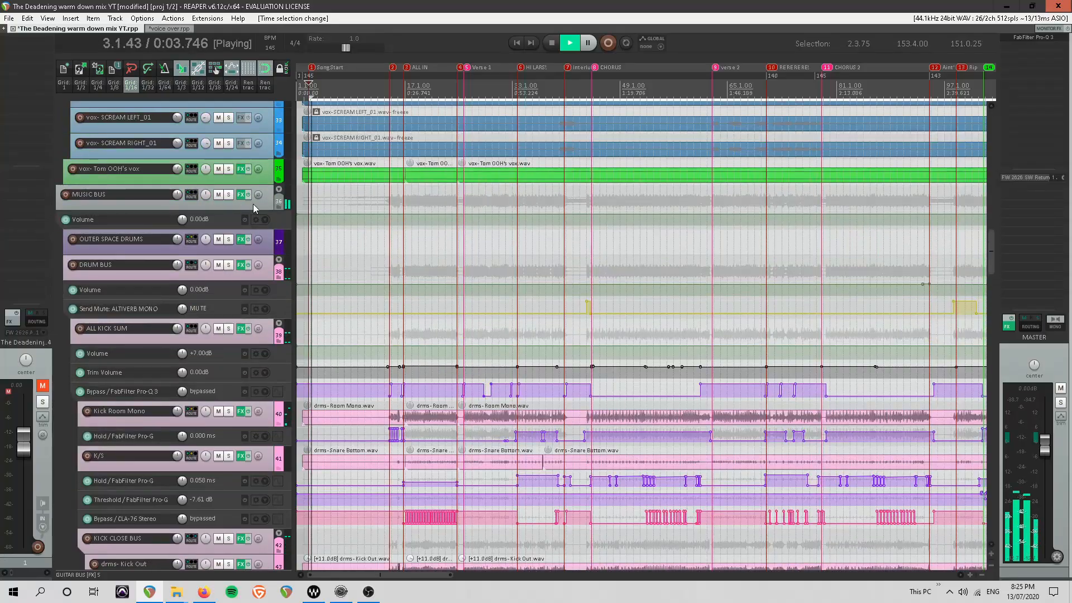
click(253, 203)
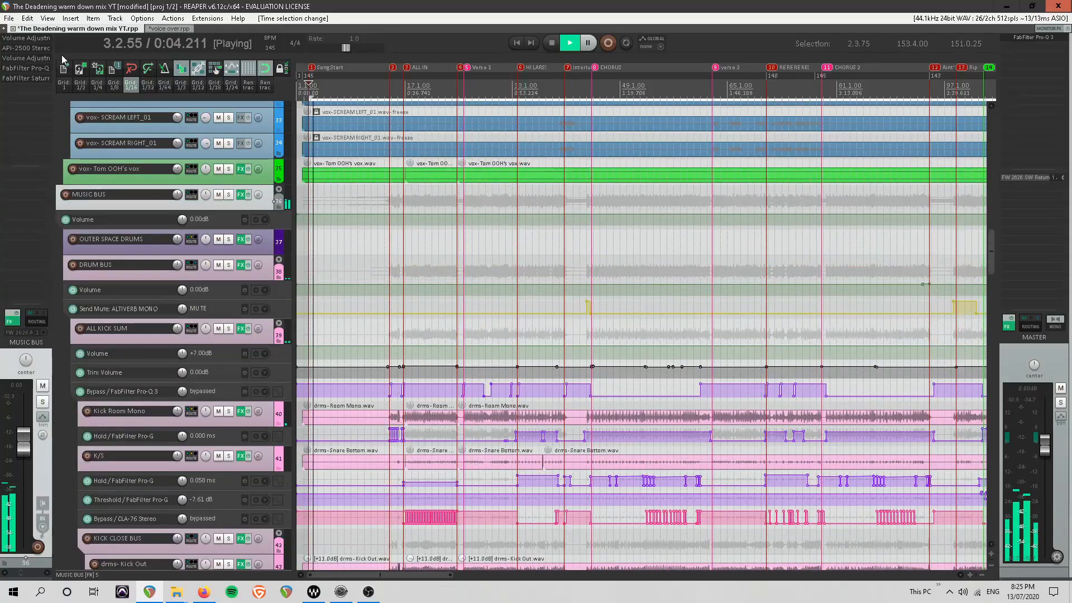
click(31, 47)
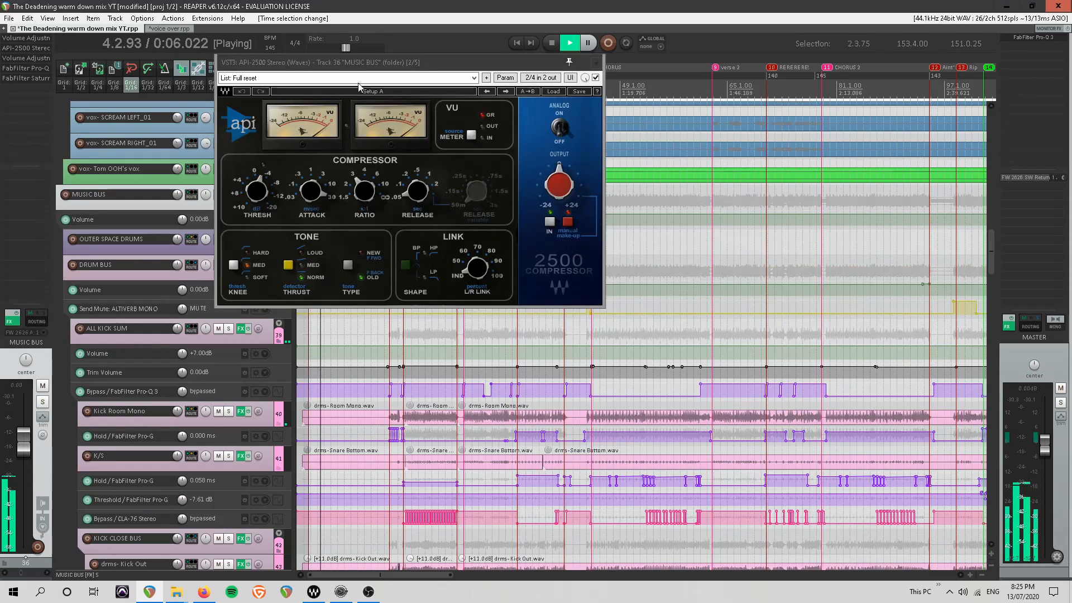
drag(487, 62, 277, 17)
drag(558, 160, 553, 14)
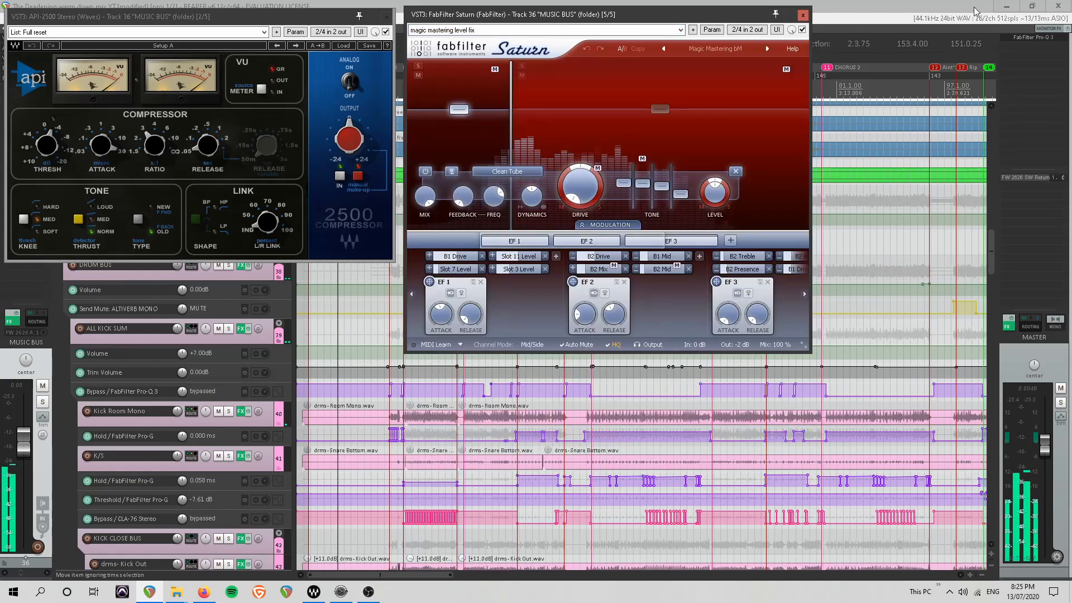
Open the master track's FabFilter Pro-Q 3 analyzer, place it beneath the API-2500, and look through the drum tracks during playback.
click(1038, 37)
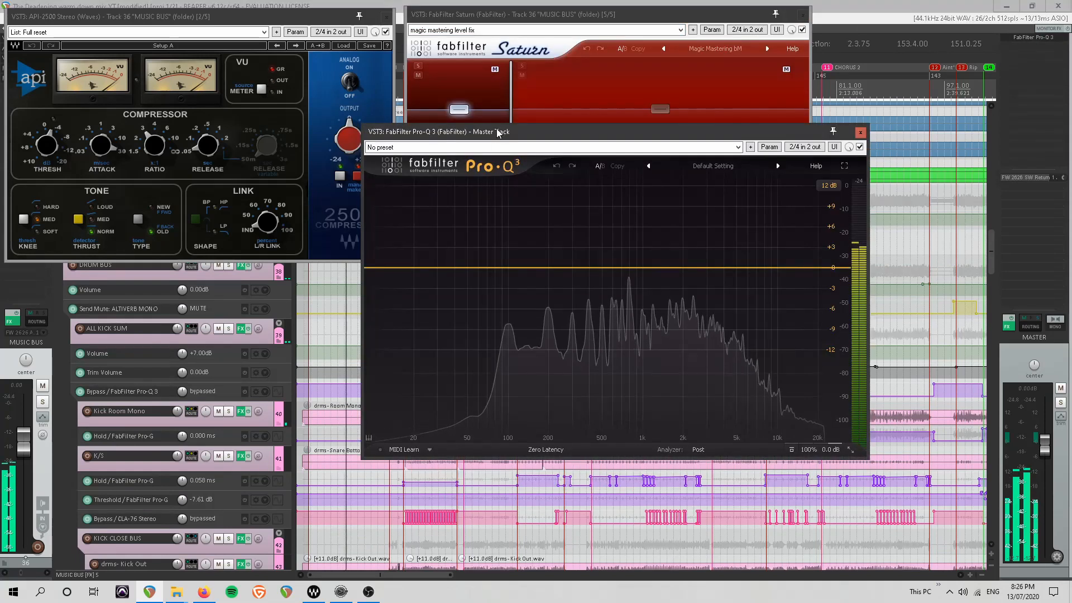
drag(127, 279, 103, 285)
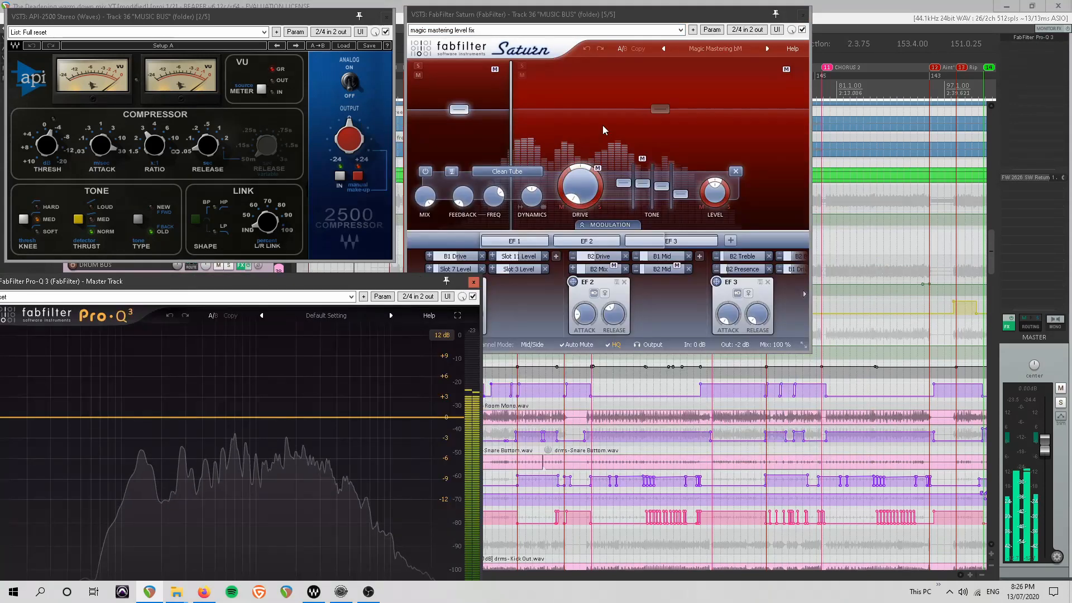
scroll(866, 223, down, 4)
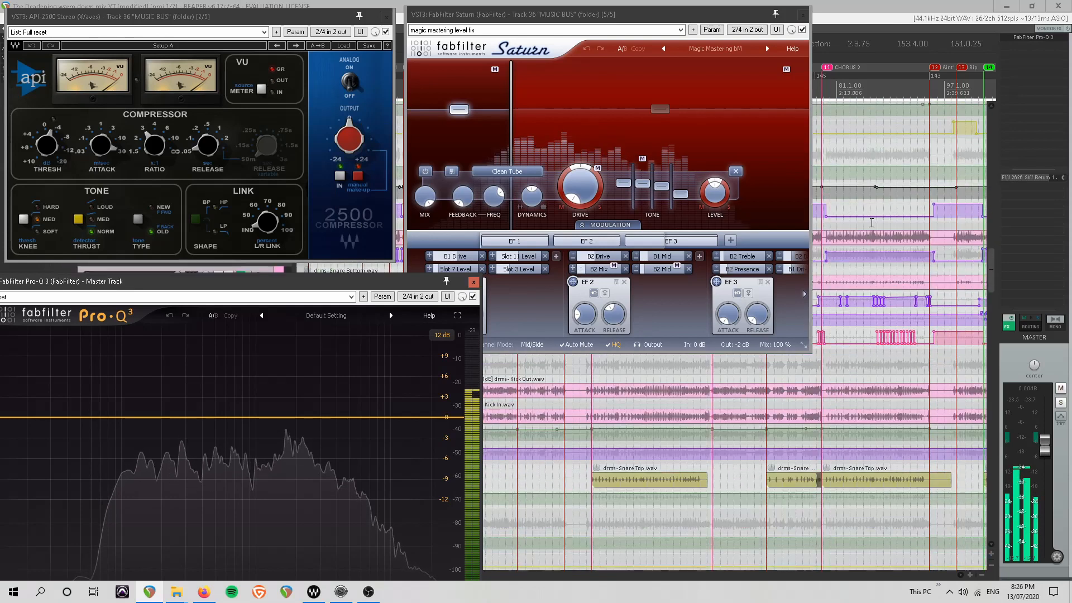
scroll(866, 223, down, 2)
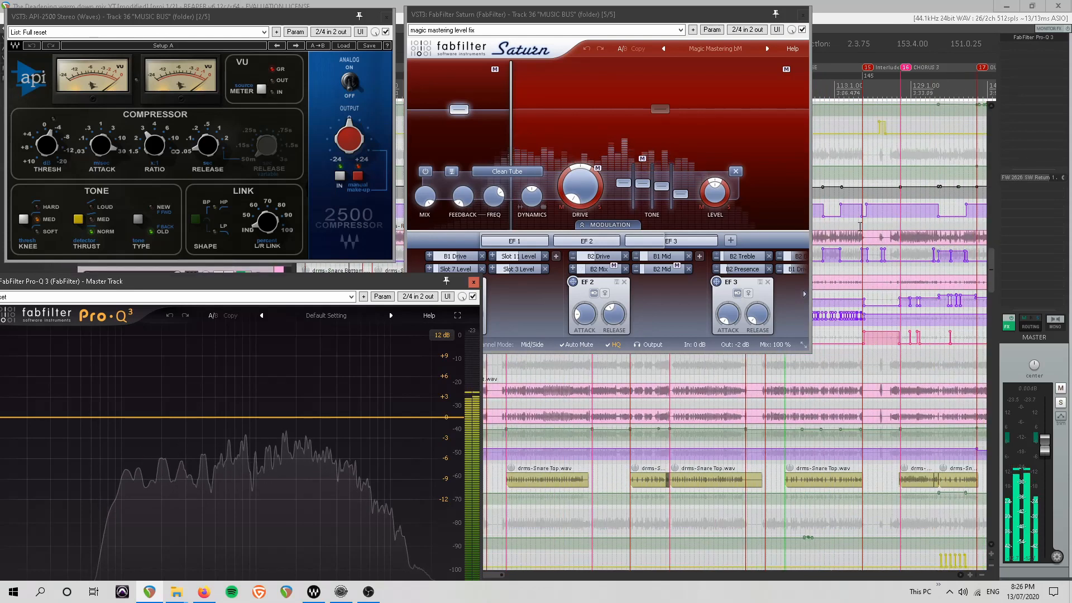